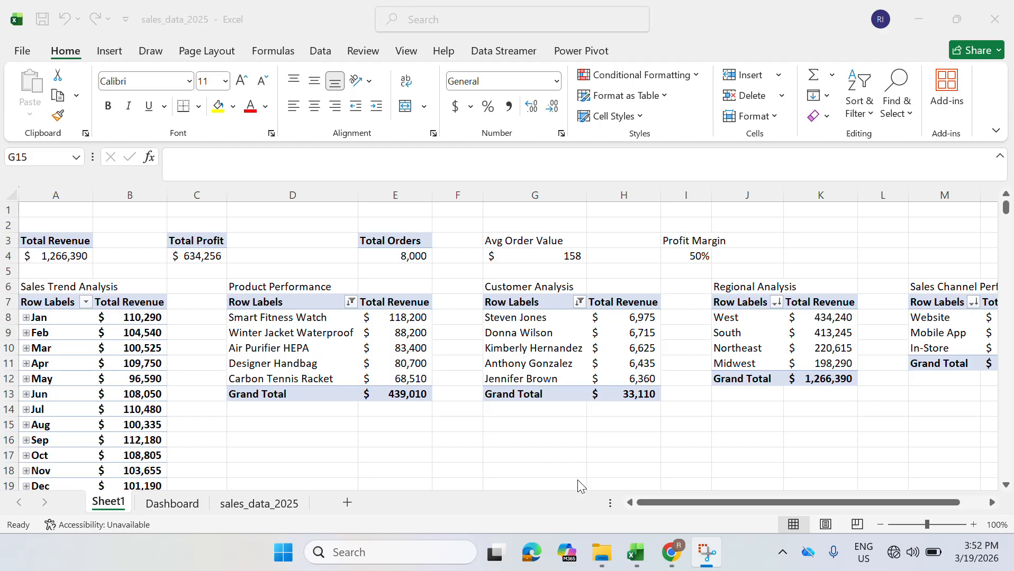
# - Review the Dashboard wireframe image in the Sales Data 2025 folder in File Explorer, close it, and return to the Excel workbook
pyautogui.moveTo(605, 566)
pyautogui.click(603, 509)
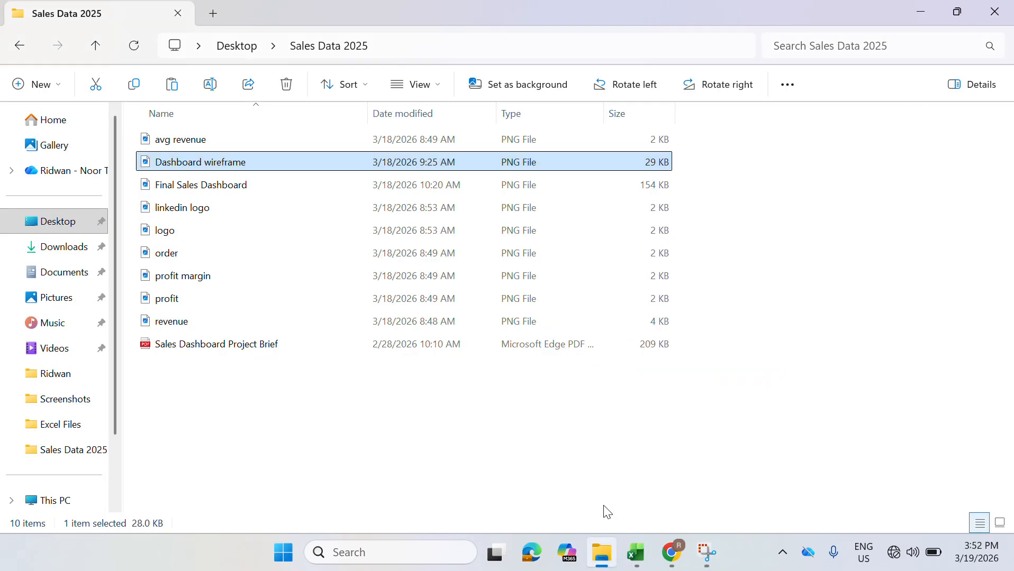
pyautogui.doubleClick(192, 163)
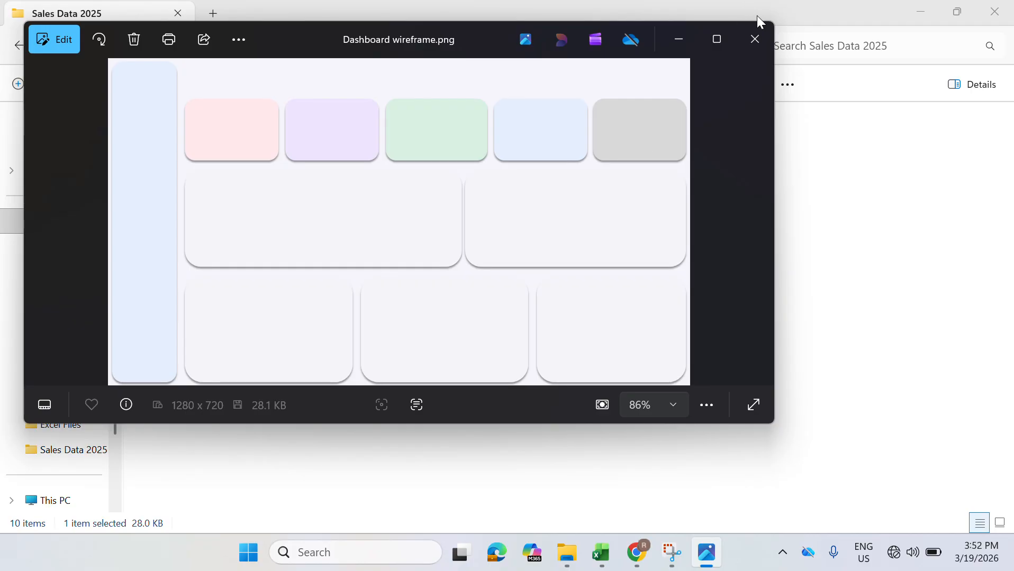
pyautogui.click(756, 35)
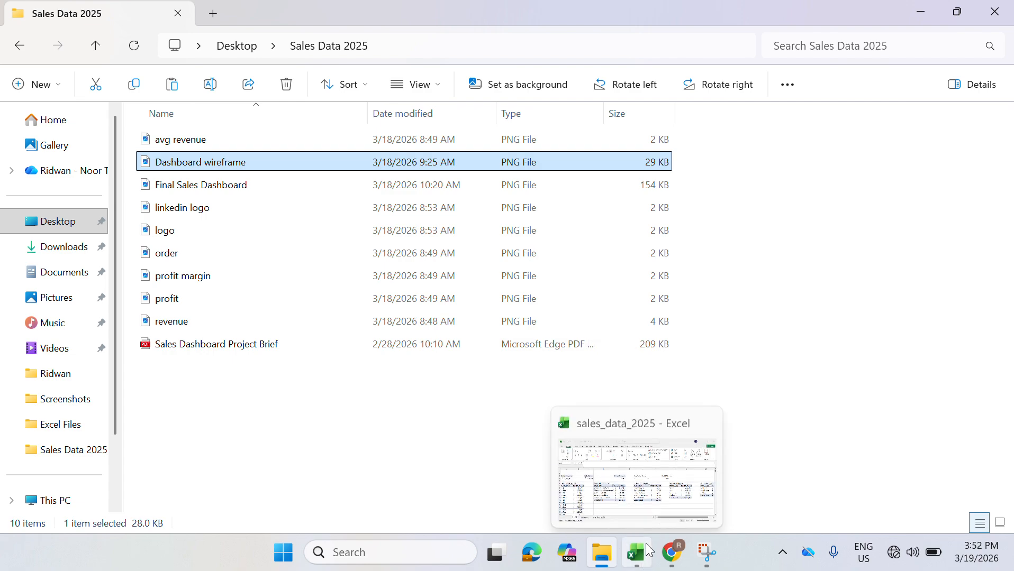
pyautogui.click(643, 563)
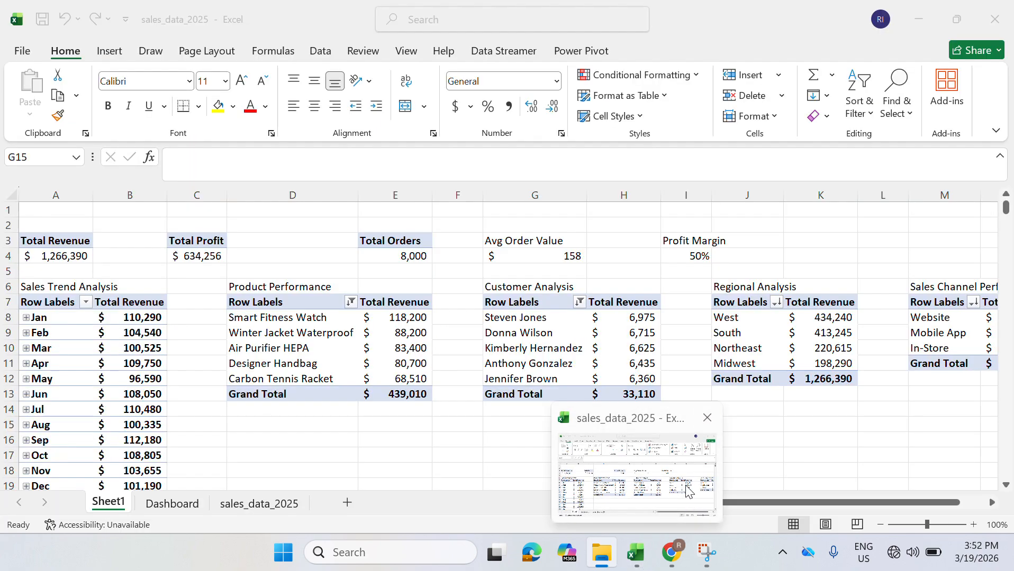
# - Insert the Dashboard wireframe picture from the Sales Data 2025 folder on the Desktop into the Dashboard sheet
pyautogui.click(178, 507)
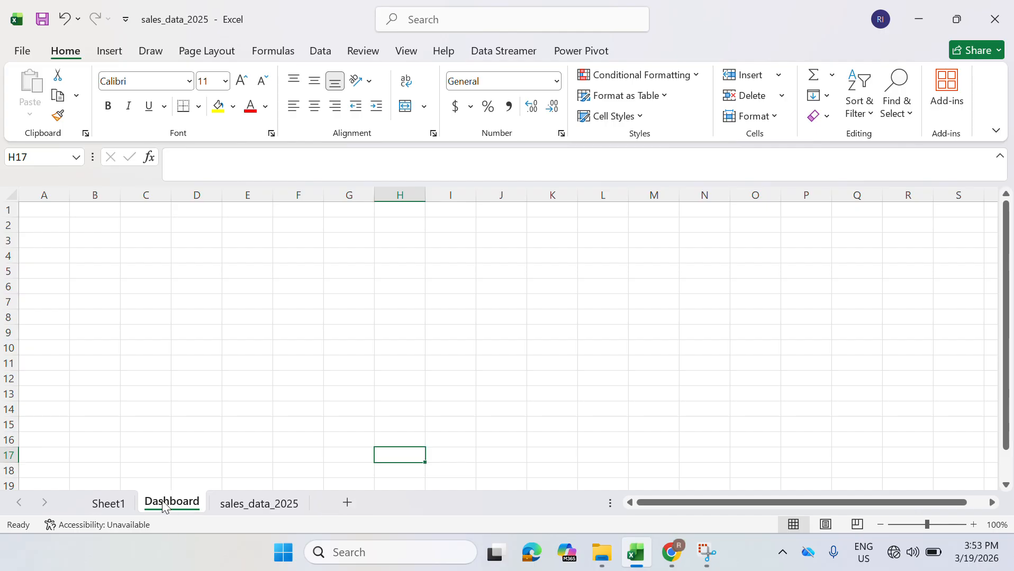
pyautogui.click(110, 51)
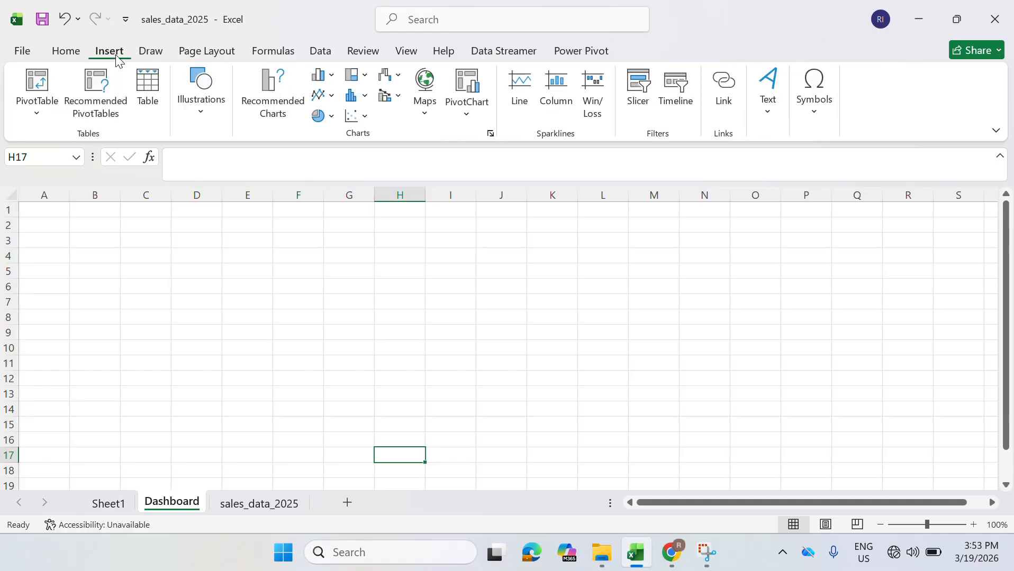
pyautogui.click(212, 117)
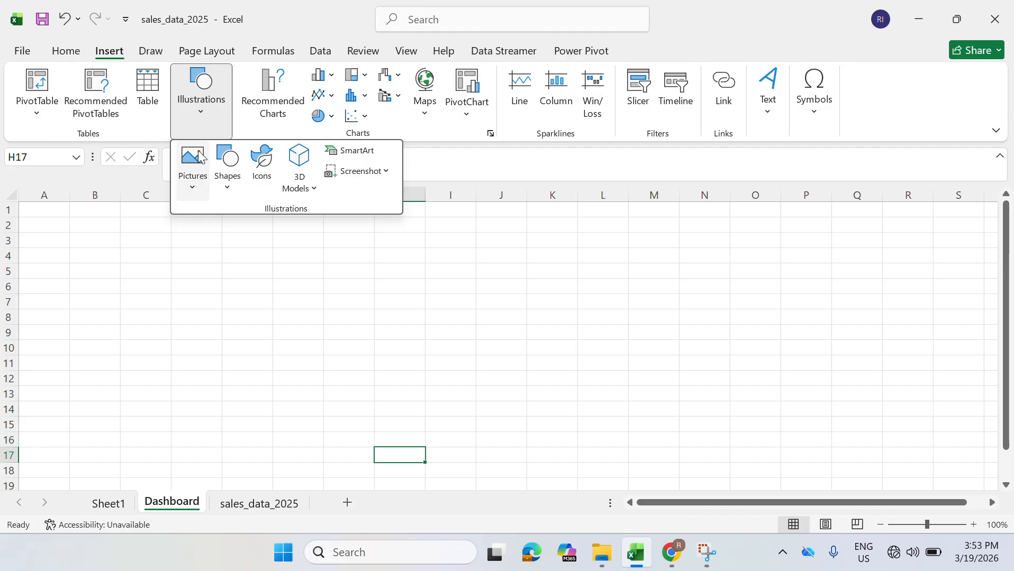
pyautogui.click(199, 171)
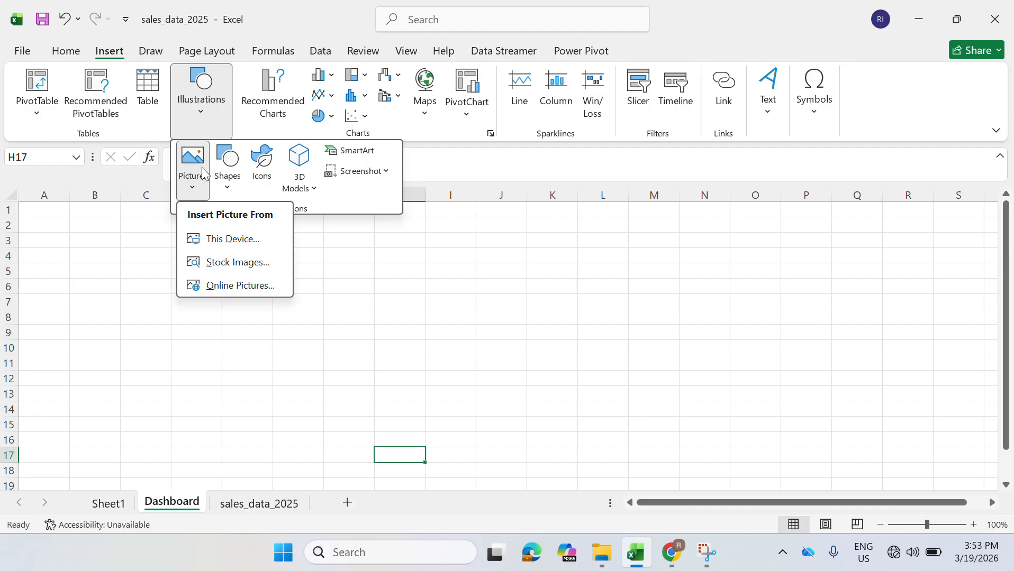
pyautogui.click(229, 242)
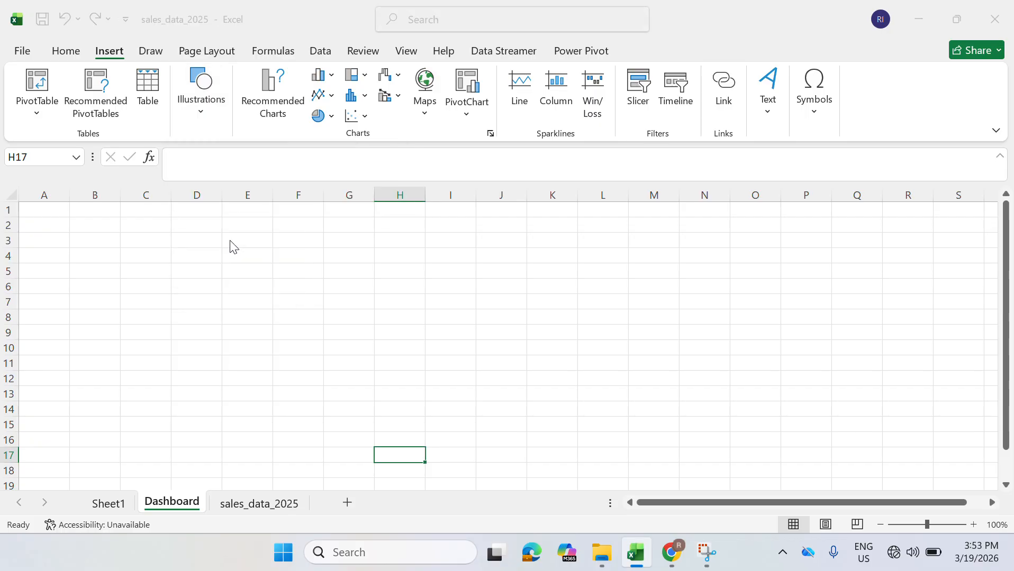
pyautogui.click(63, 207)
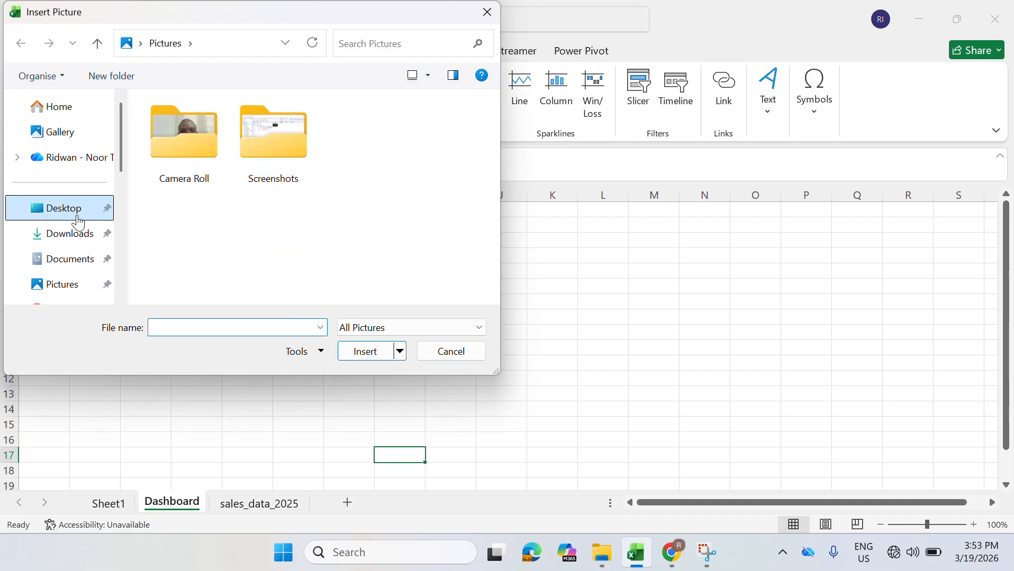
pyautogui.scroll(-3, 179, 221)
pyautogui.press('s')
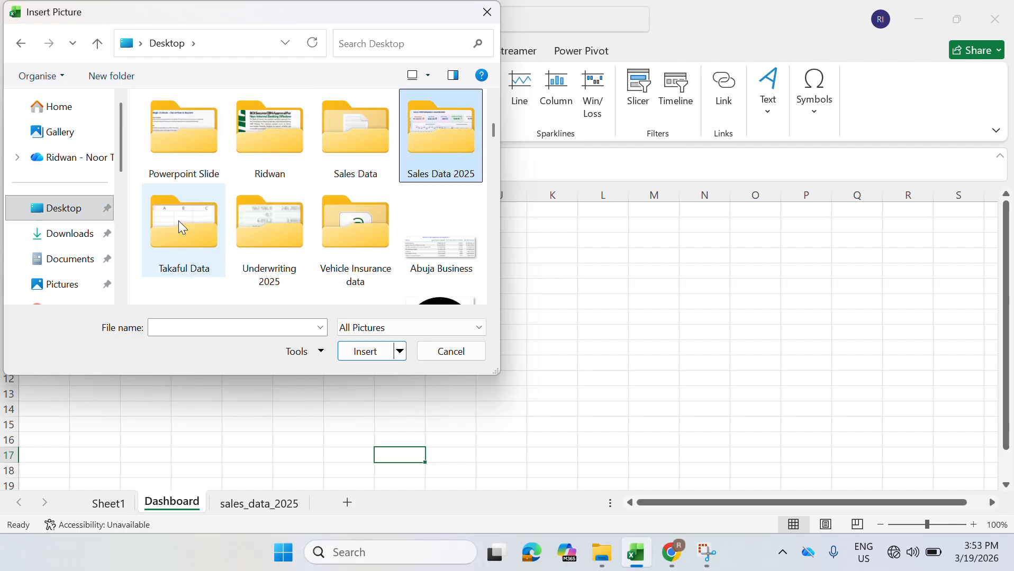
pyautogui.press('Return')
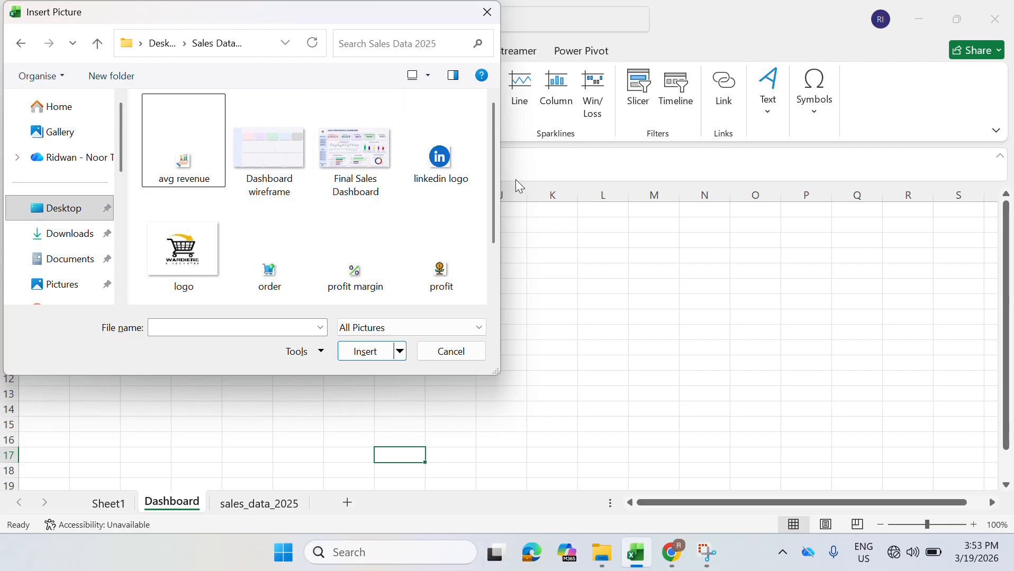
pyautogui.scroll(-2, 455, 238)
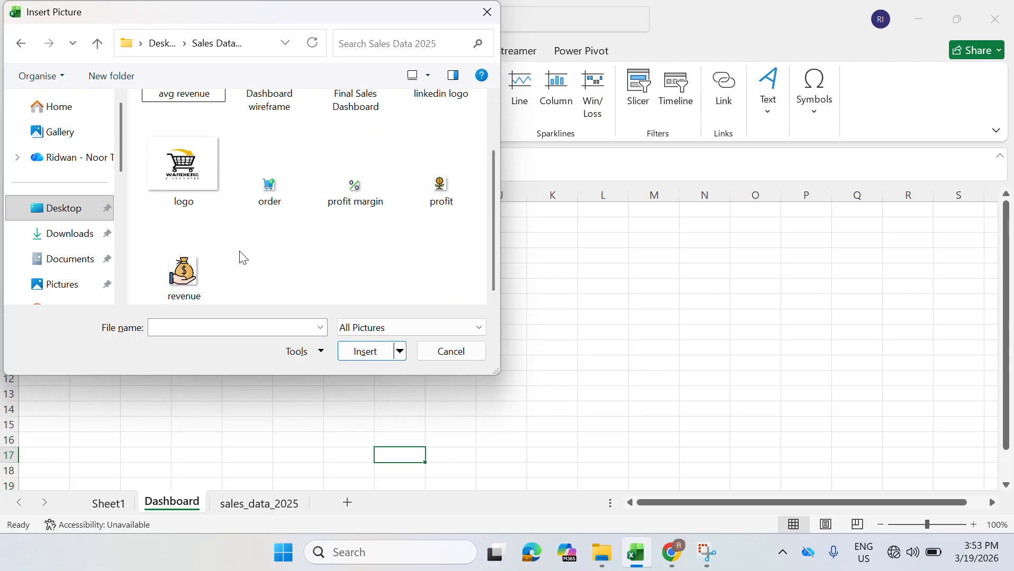
pyautogui.moveTo(493, 252); pyautogui.dragTo(494, 190)
pyautogui.doubleClick(272, 164)
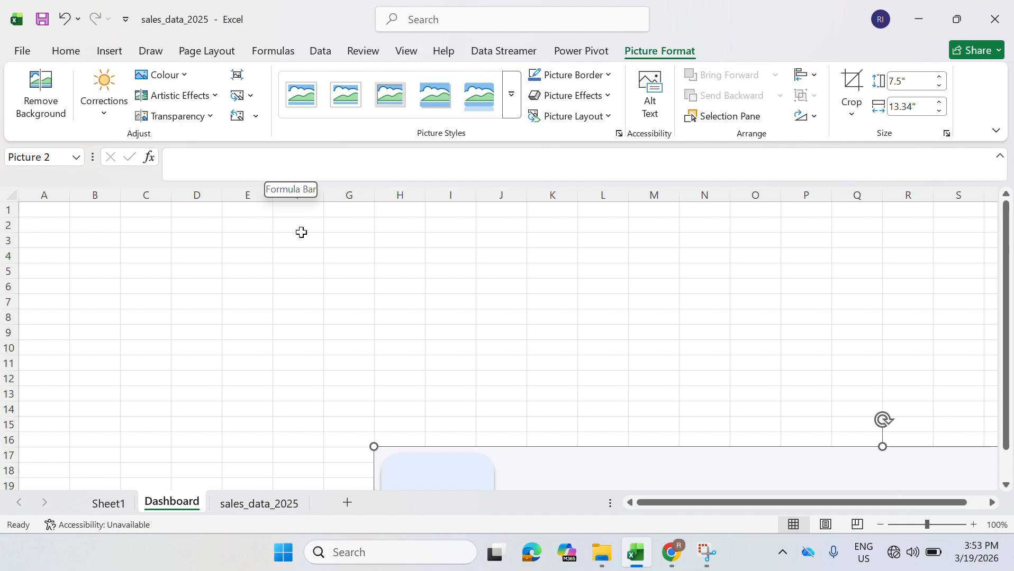
# - Move the wireframe picture so it starts at cell A1 and narrow it to about 10.8" wide, ending at column P
pyautogui.moveTo(569, 464); pyautogui.dragTo(184, 212)
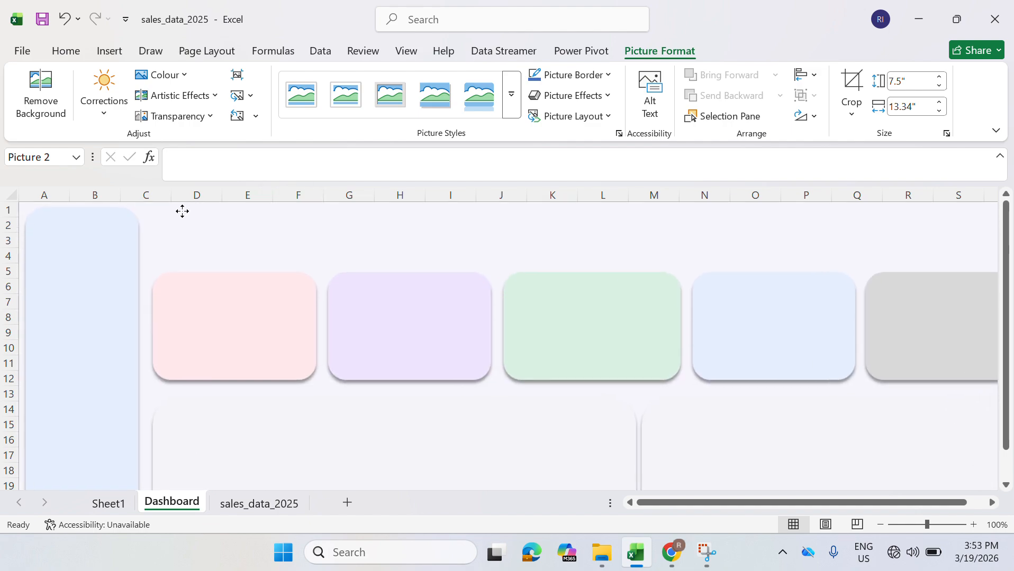
pyautogui.moveTo(926, 524); pyautogui.dragTo(922, 525)
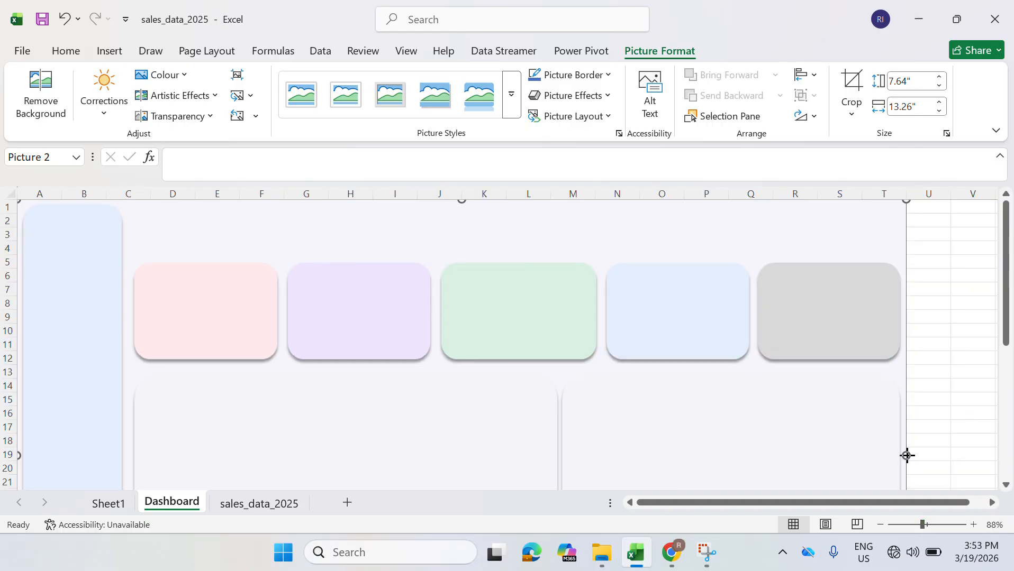
pyautogui.moveTo(905, 456); pyautogui.dragTo(740, 445)
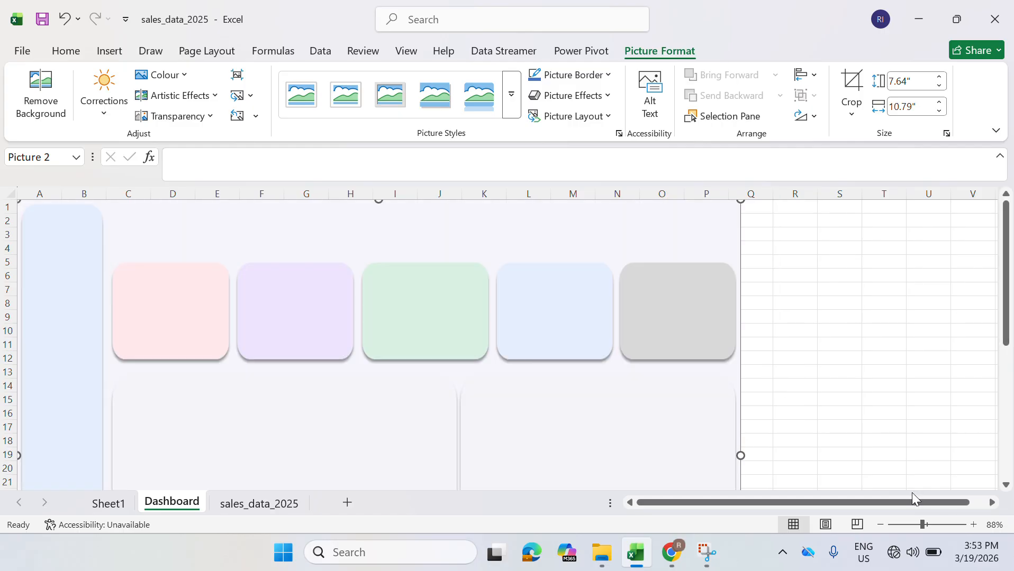
pyautogui.click(909, 525)
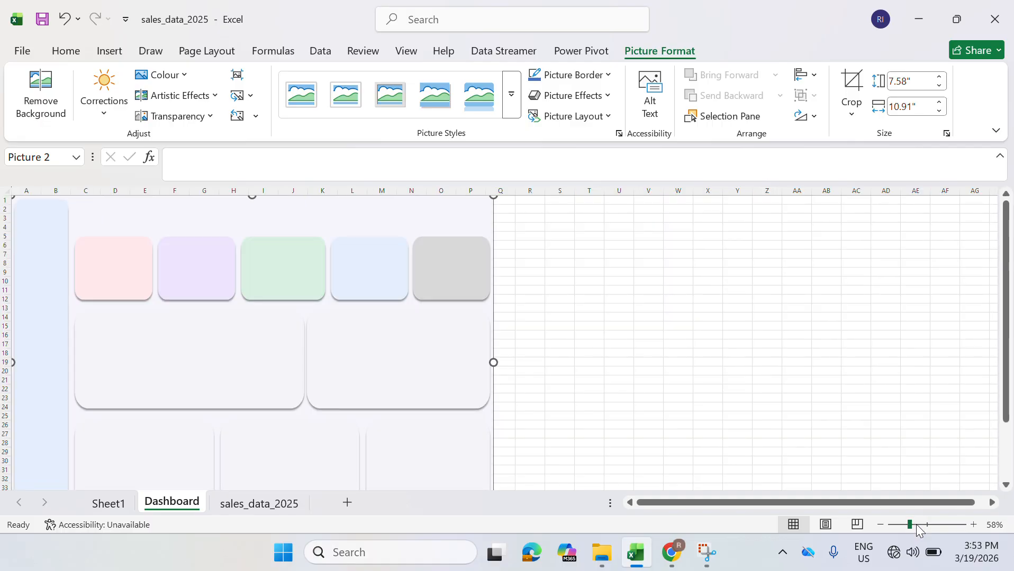
pyautogui.click(918, 525)
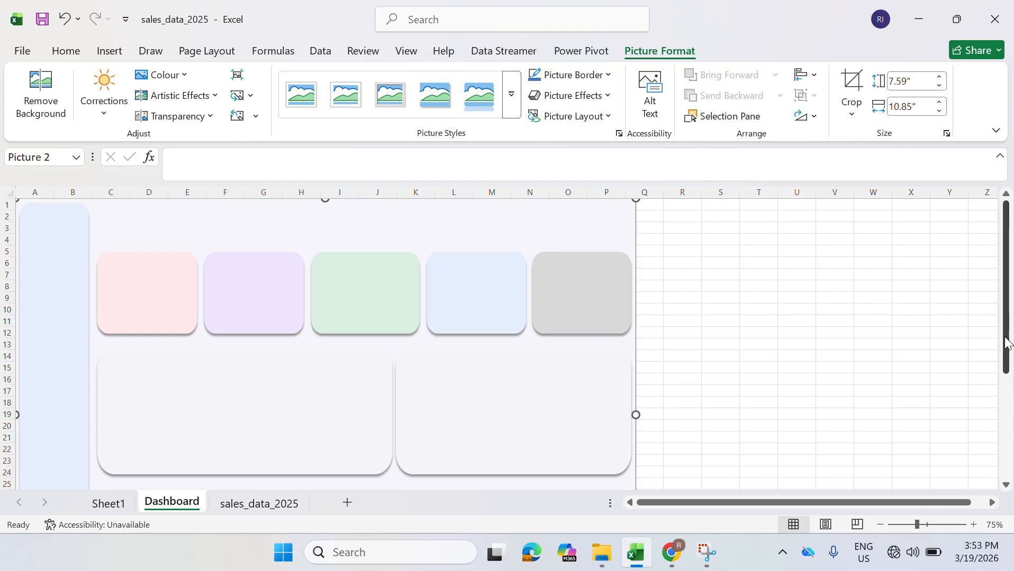
pyautogui.moveTo(1007, 342); pyautogui.dragTo(996, 264)
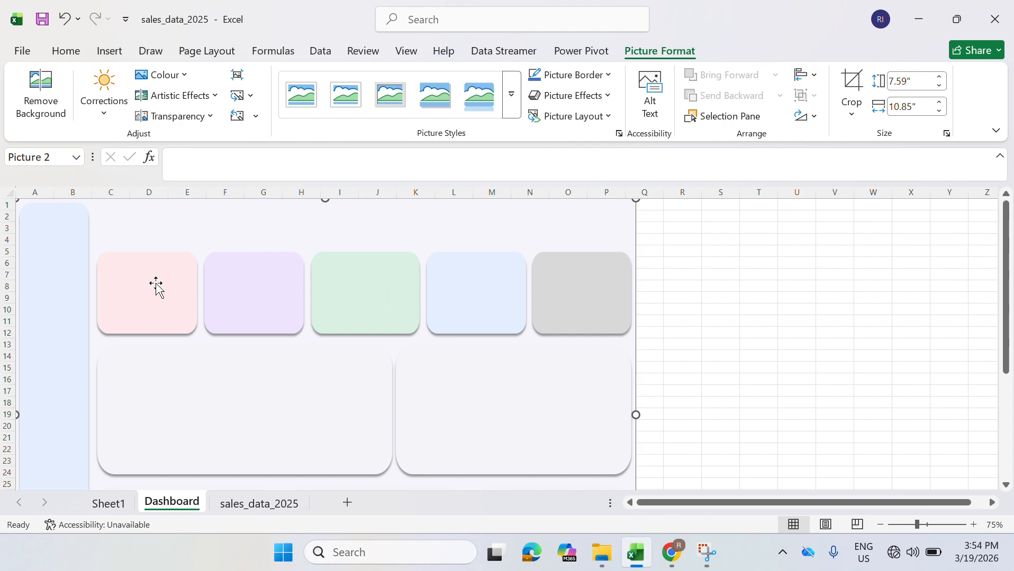
# - In Sheet1 cell A5, enter a GETPIVOTDATA formula referencing the Total Revenue pivot value in A4
pyautogui.click(109, 503)
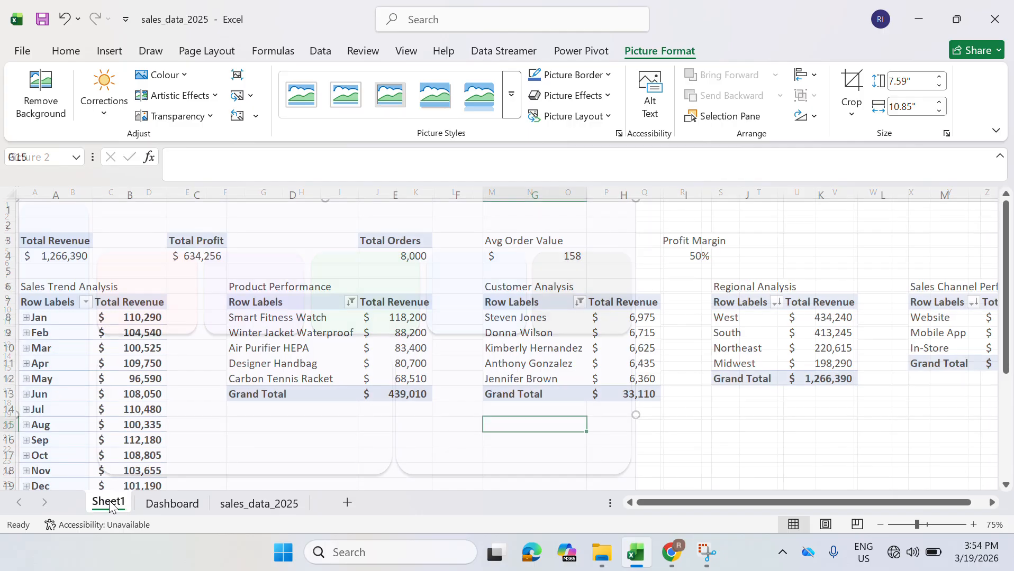
pyautogui.click(60, 276)
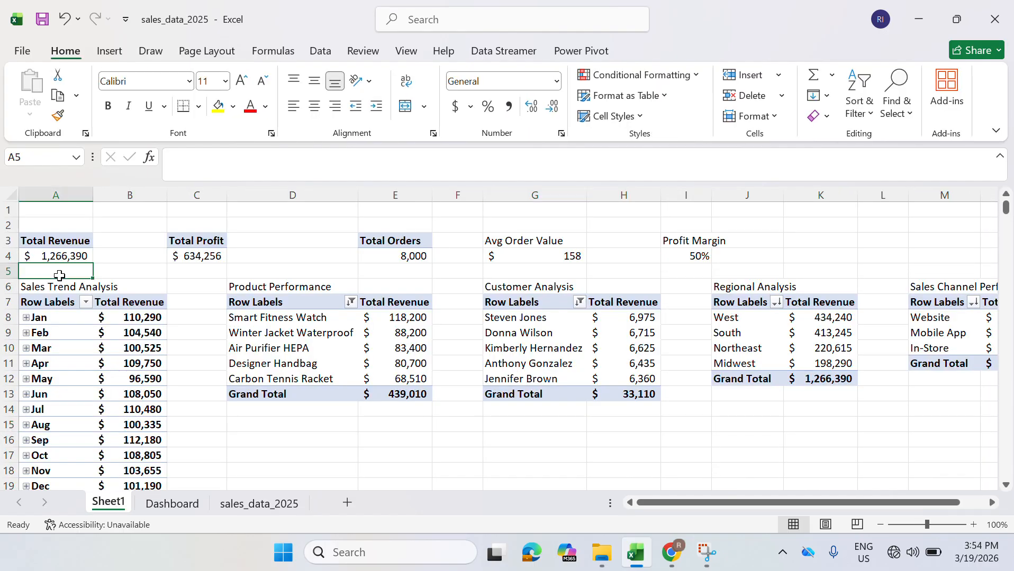
pyautogui.write('=')
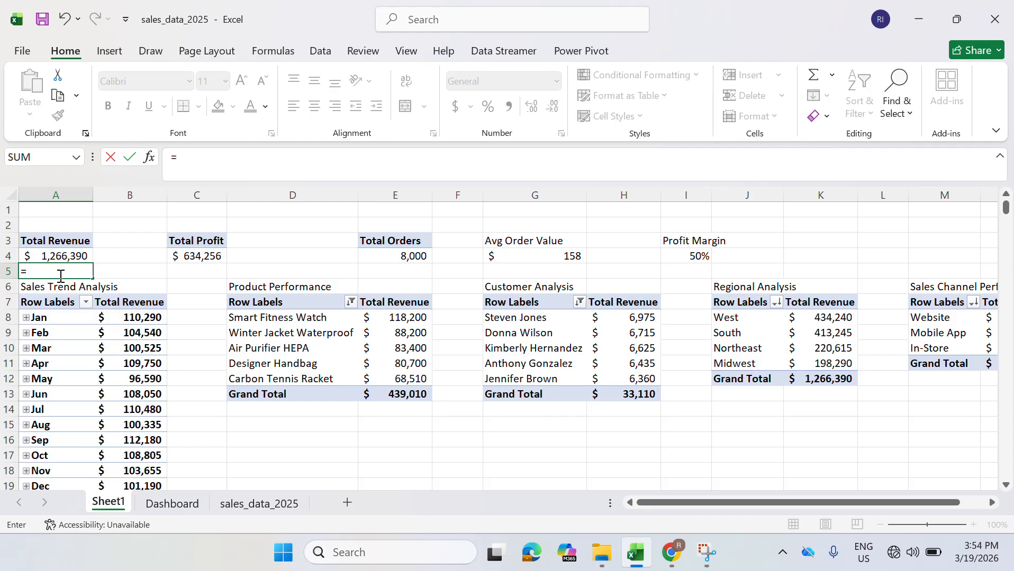
pyautogui.press('BackSpace')
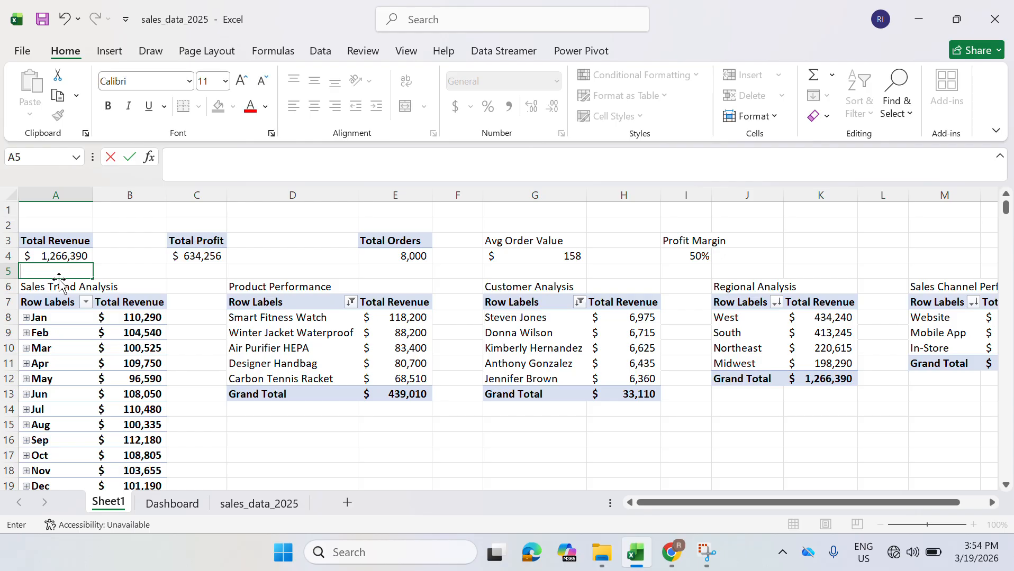
pyautogui.write('=')
pyautogui.click(56, 254)
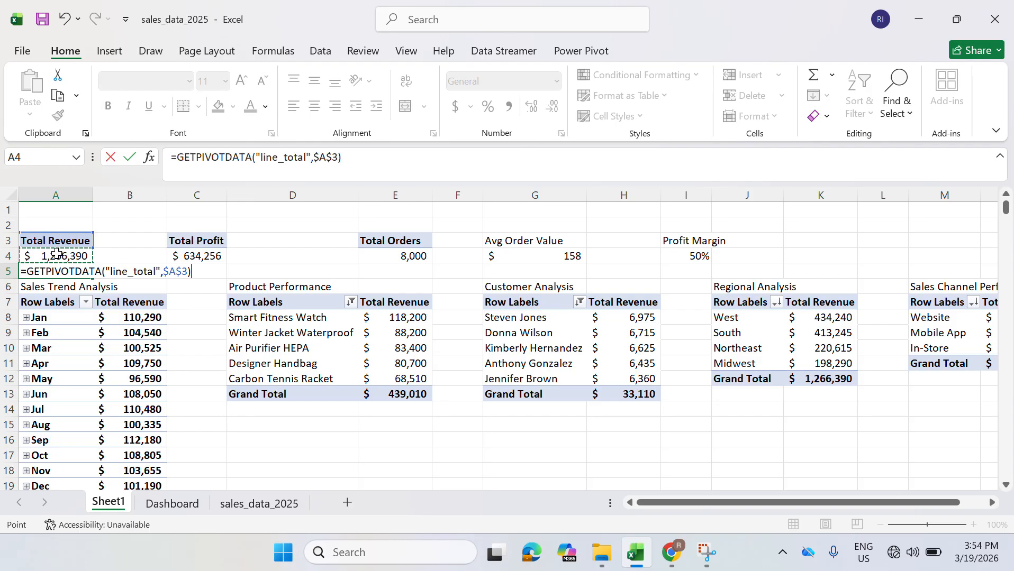
pyautogui.press('Return')
# - Copy the currency formatting of the Total Revenue value in A4 onto cell A5 with Format Painter
pyautogui.click(64, 258)
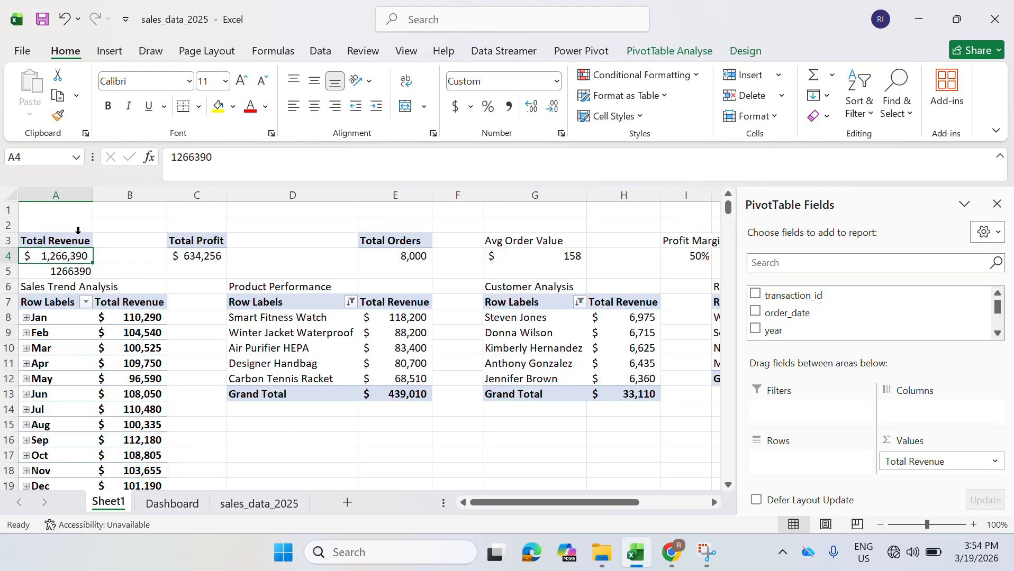
pyautogui.click(58, 115)
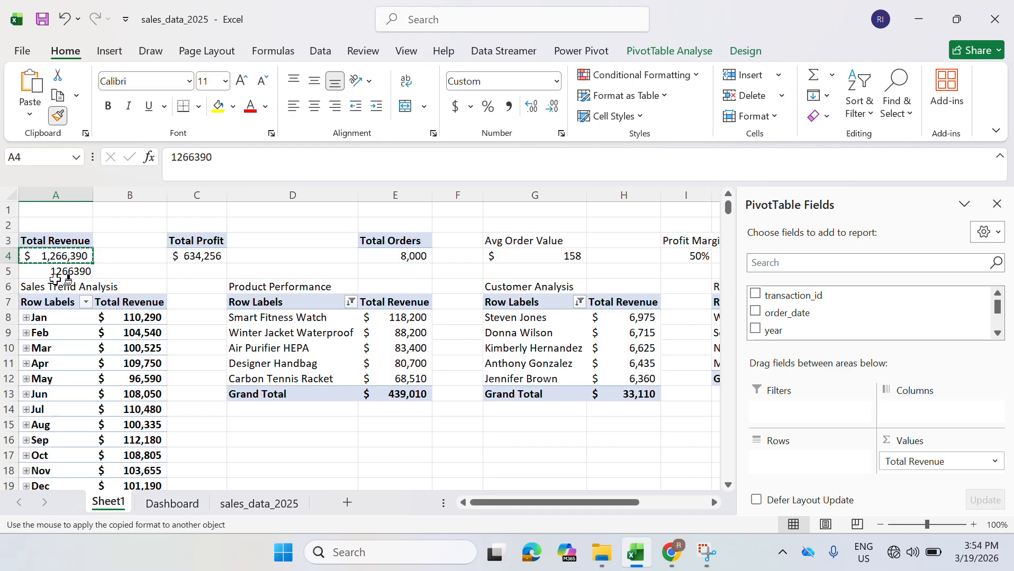
pyautogui.click(58, 272)
# - In cell C5, enter a formula referencing the Total Profit pivot value in C4
pyautogui.click(199, 259)
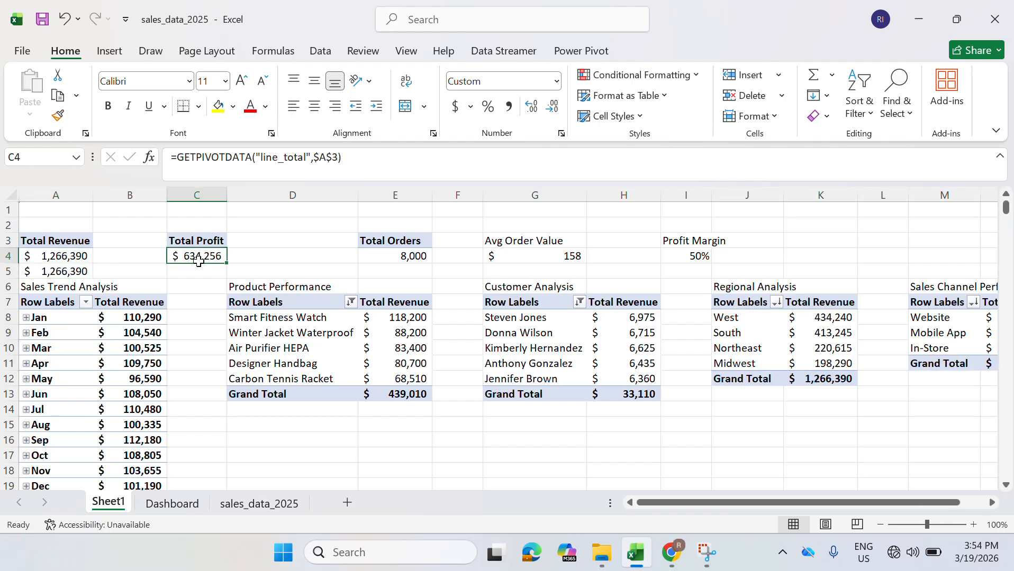
pyautogui.click(200, 272)
pyautogui.write('=')
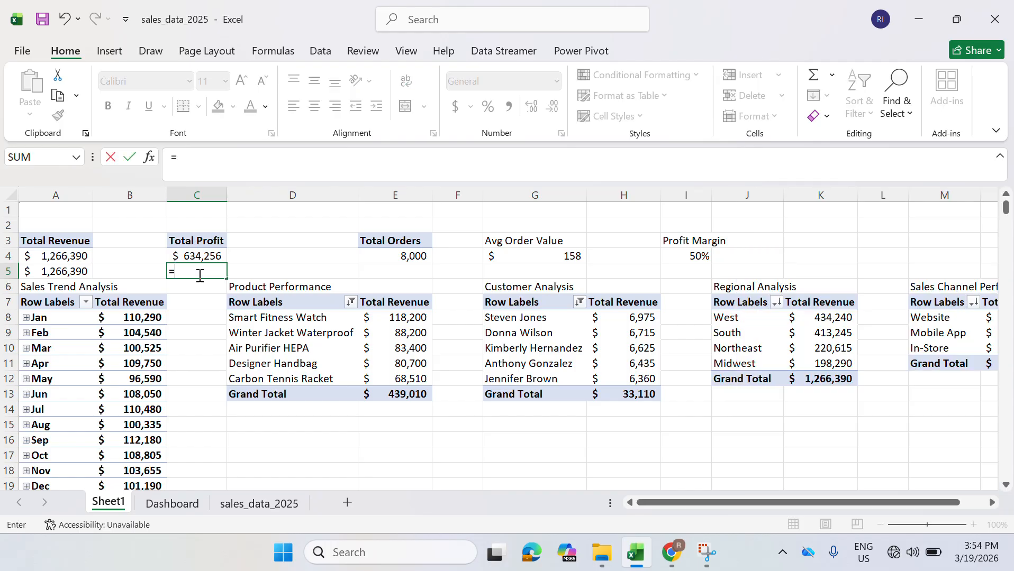
pyautogui.click(200, 256)
pyautogui.press('Return')
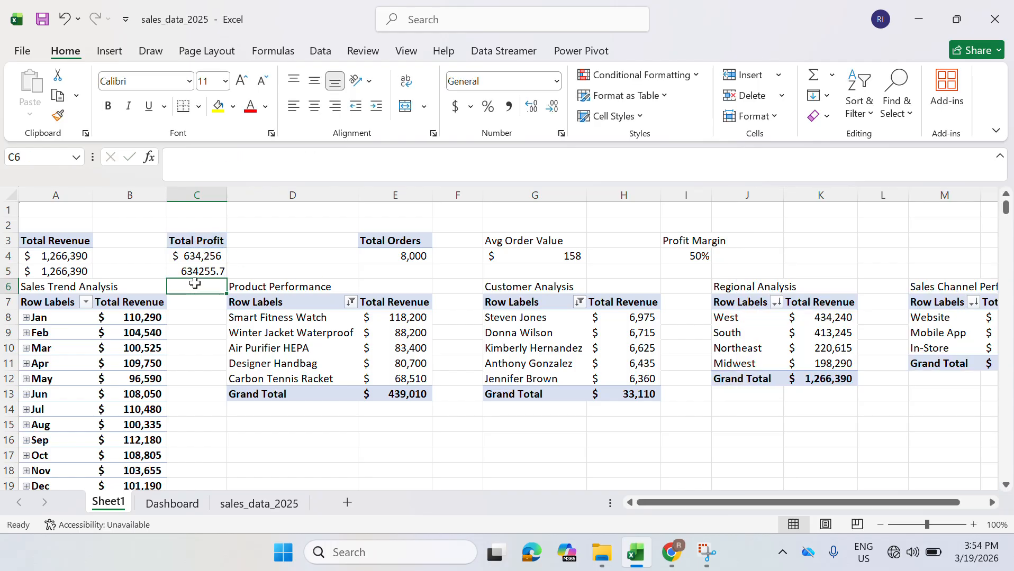
# - Copy the currency formatting of the Total Profit value in C4 onto cell C5 with Format Painter
pyautogui.click(175, 255)
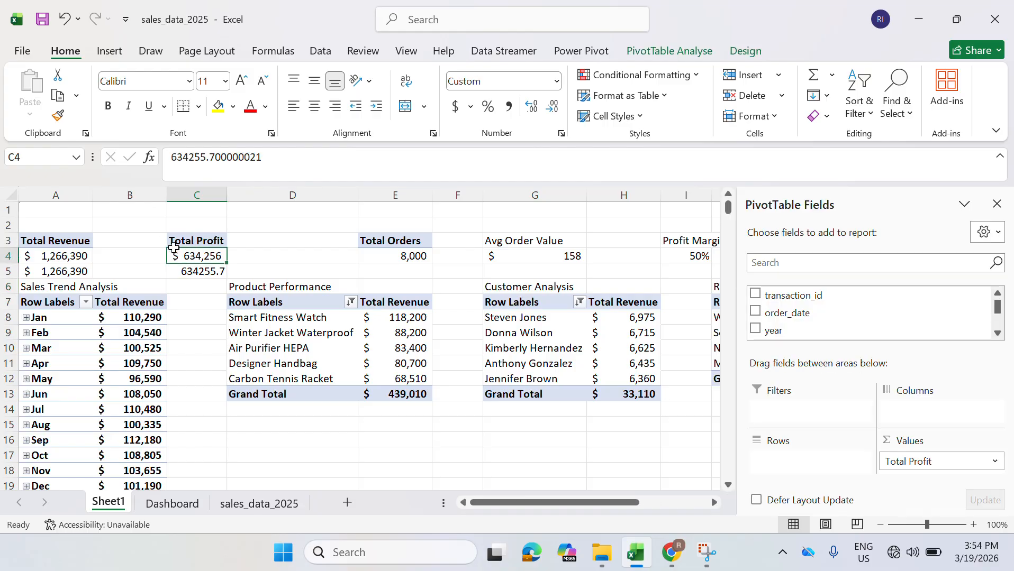
pyautogui.click(58, 115)
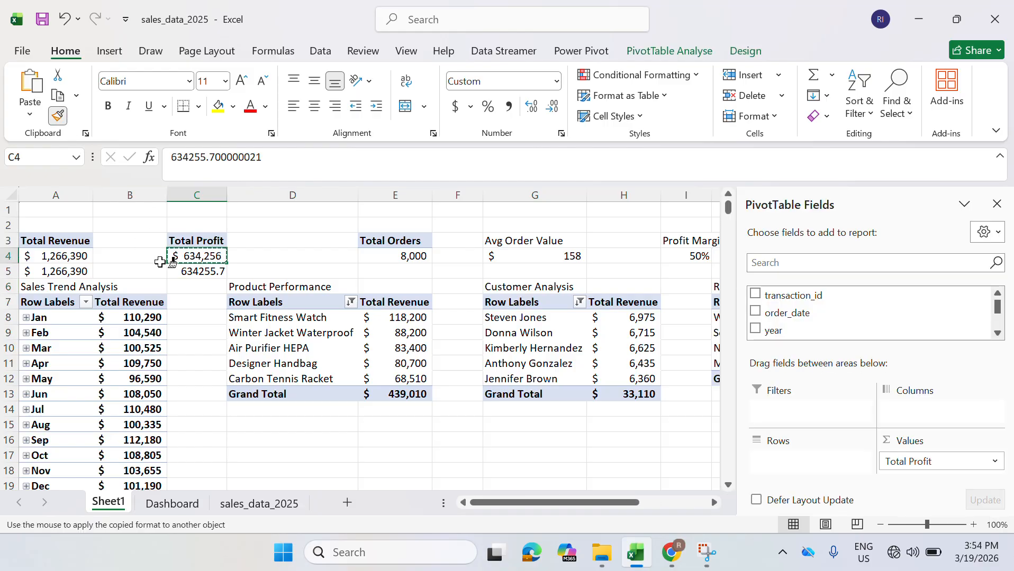
pyautogui.click(185, 272)
pyautogui.click(199, 258)
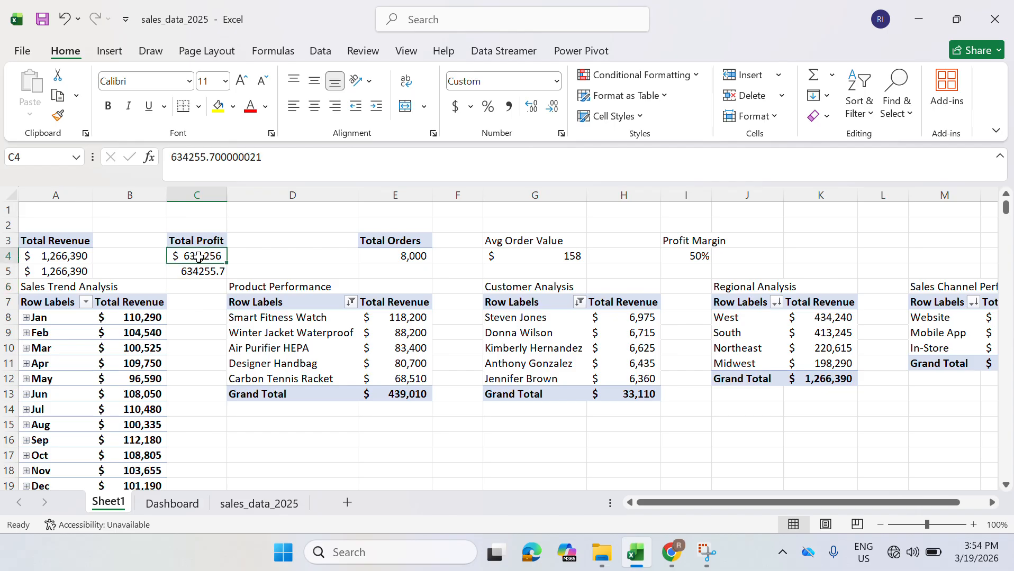
pyautogui.click(58, 115)
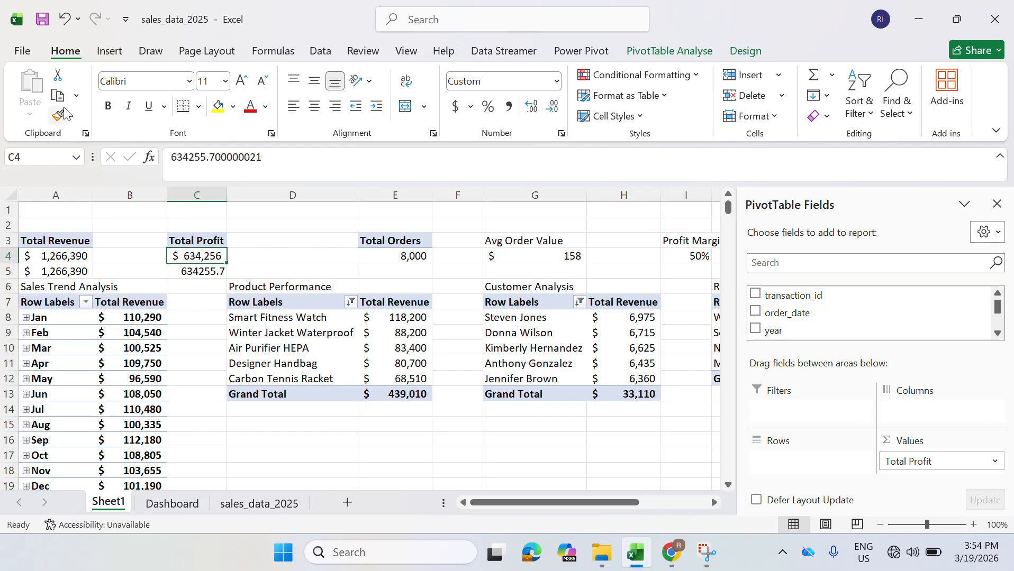
pyautogui.click(209, 273)
# - In Sheet1 cell E5, enter a formula referencing the Total Orders pivot value in E4
pyautogui.click(408, 273)
pyautogui.write('=')
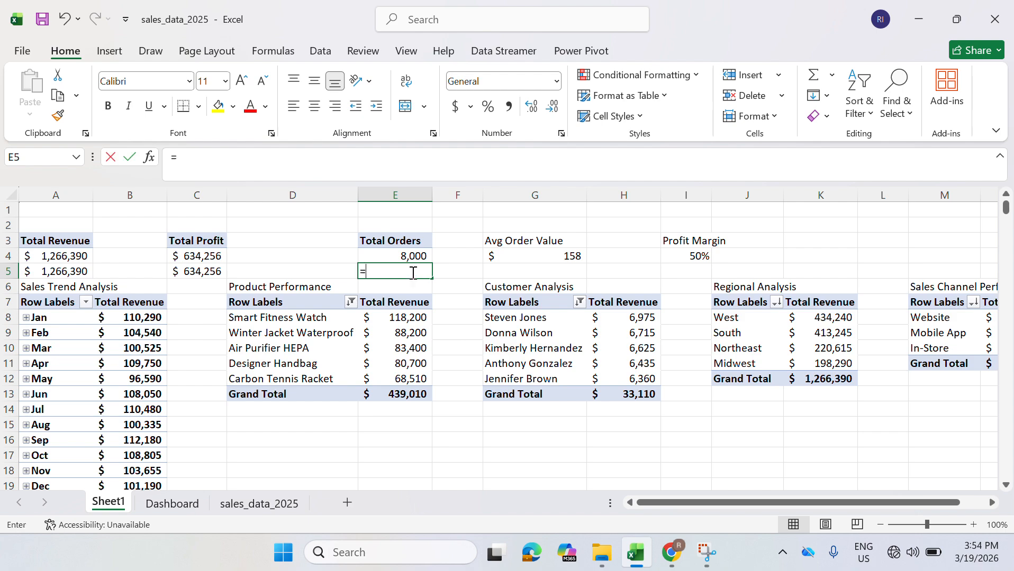
pyautogui.click(401, 256)
pyautogui.press('Return')
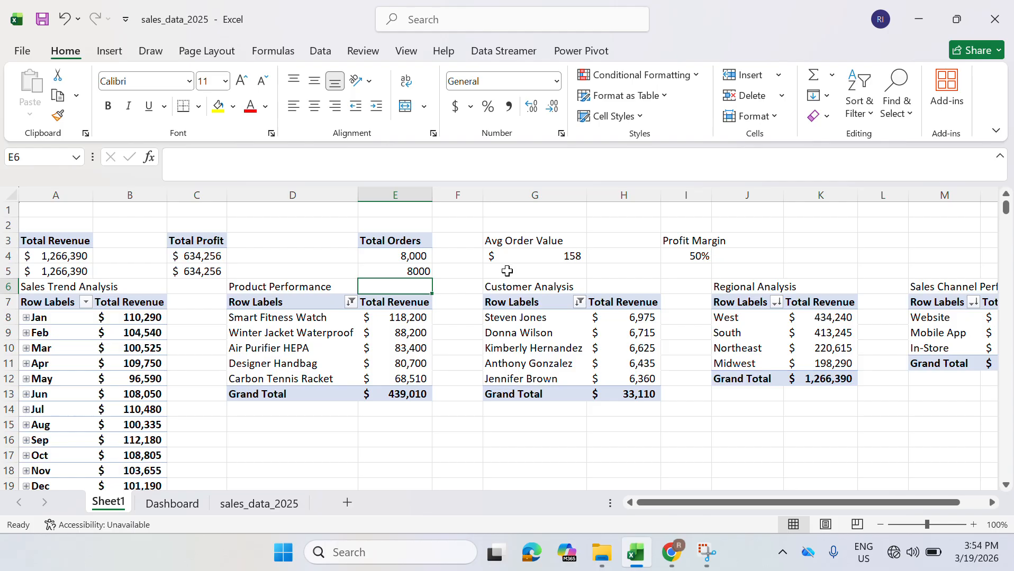
# - Format cell E5 with the comma style and no decimal places
pyautogui.click(423, 257)
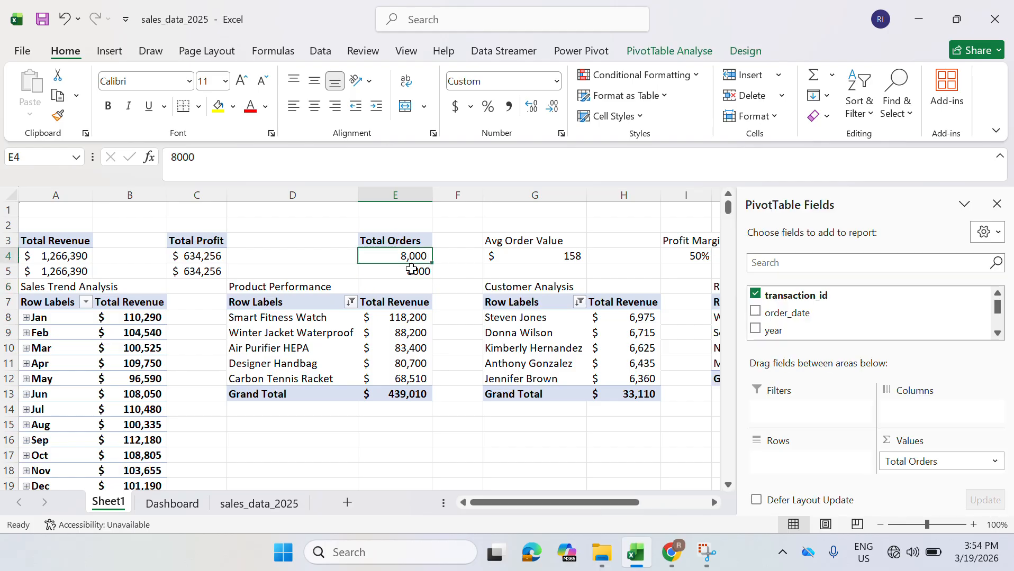
pyautogui.click(412, 270)
pyautogui.click(508, 109)
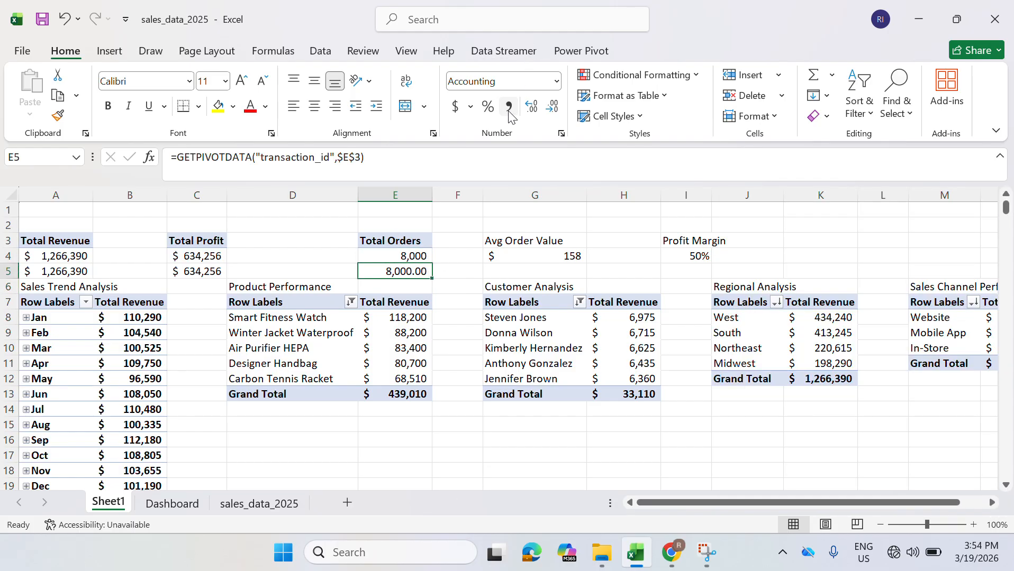
pyautogui.click(552, 106)
pyautogui.click(552, 106)
# - Enter formulas referencing the Avg Order Value in G4 from cell G5 and the Profit Margin in I4 from cell I5
pyautogui.click(554, 270)
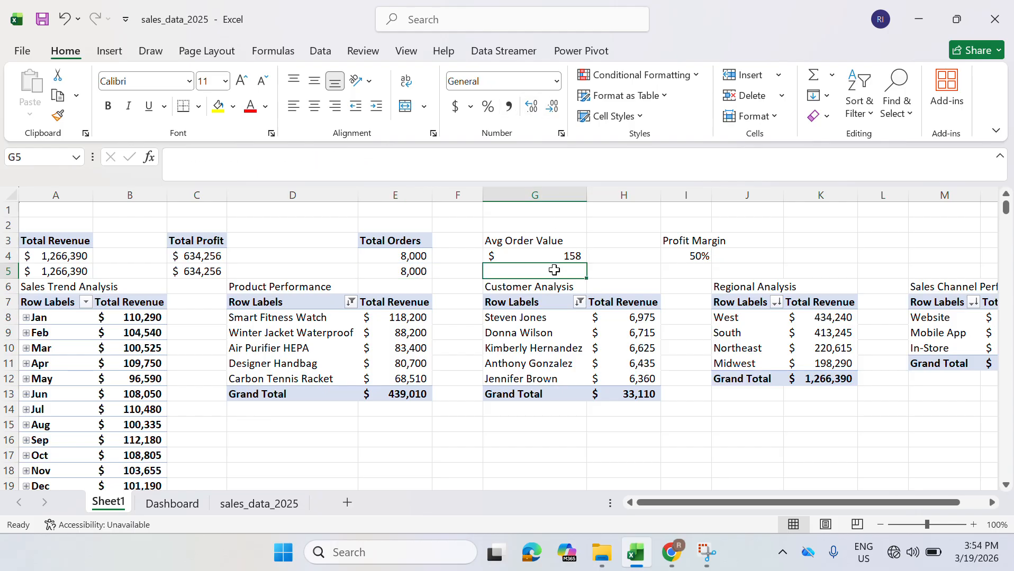
pyautogui.write('=')
pyautogui.click(570, 254)
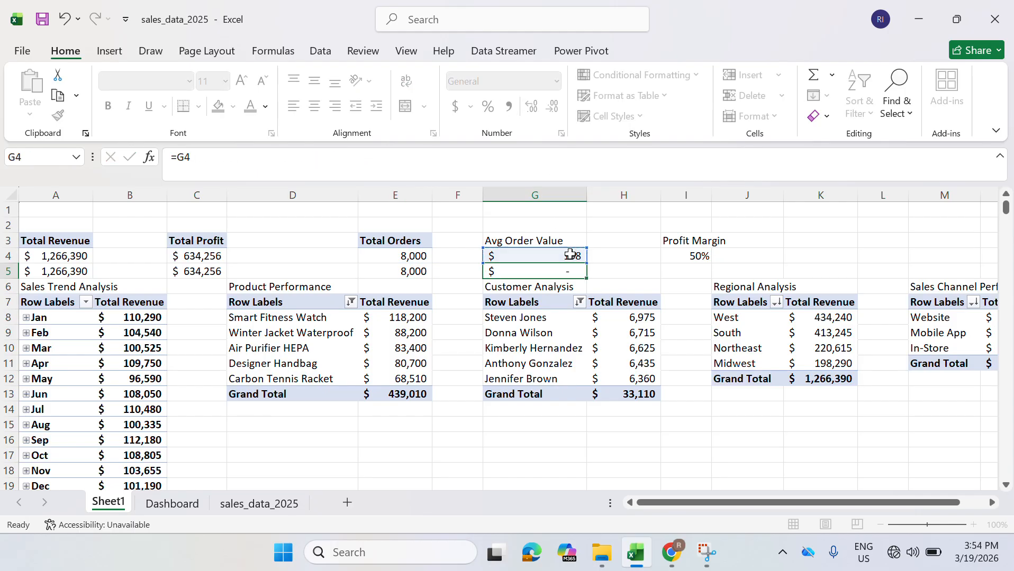
pyautogui.press('Return')
pyautogui.click(693, 277)
pyautogui.write('=')
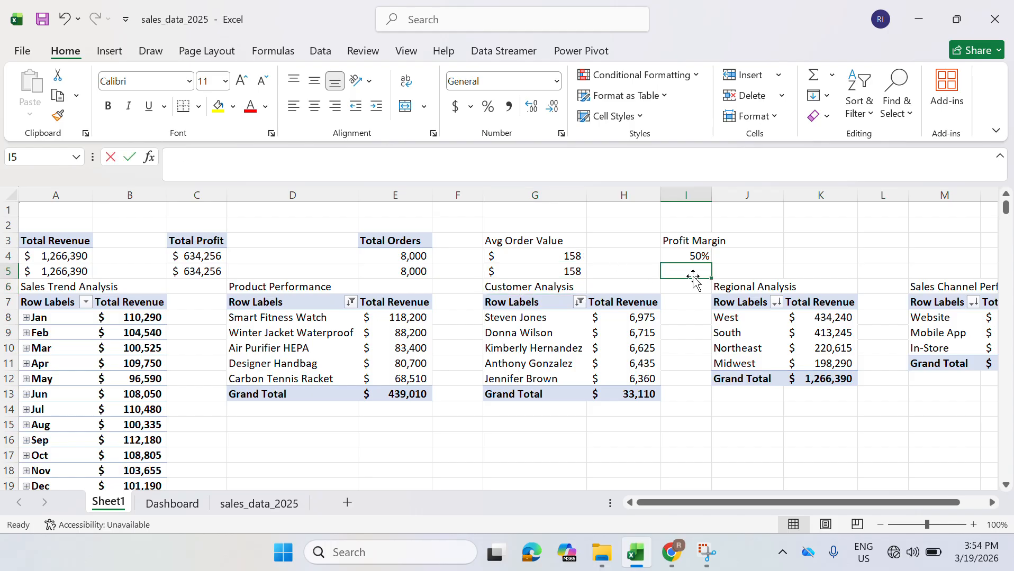
pyautogui.click(689, 253)
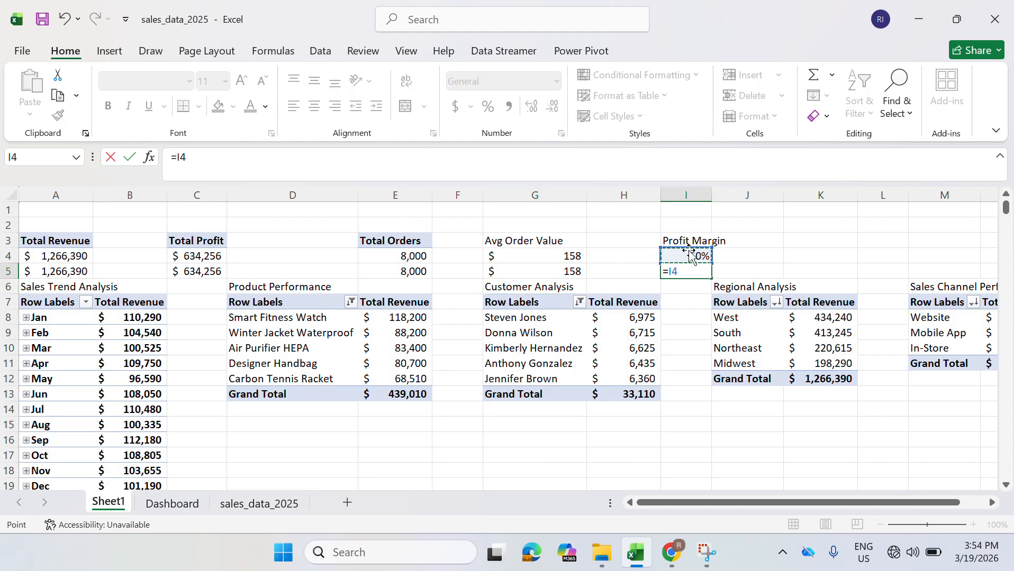
pyautogui.press('Return')
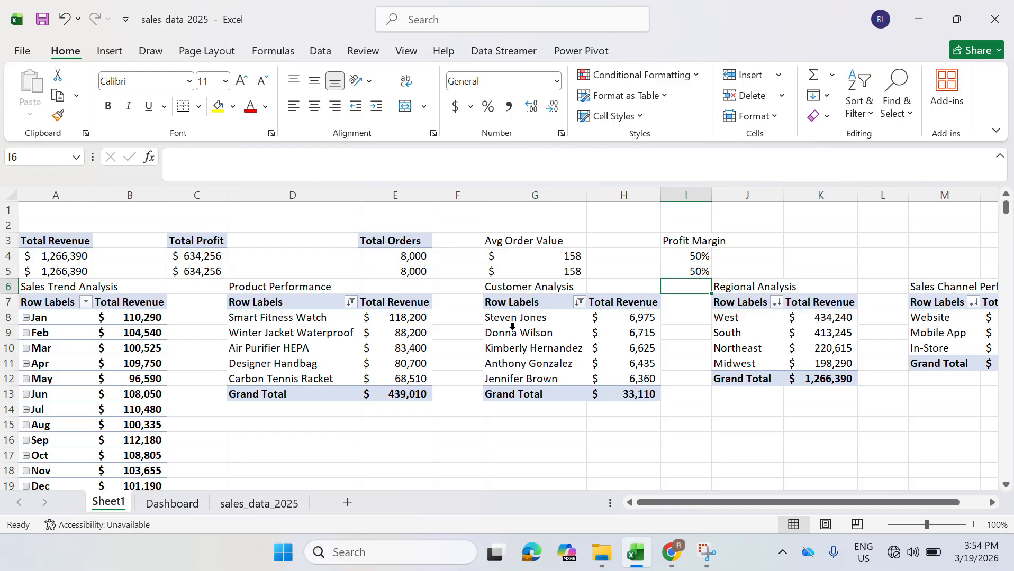
# - On the Dashboard sheet, widen the wireframe background picture so that it reaches about the end of column T
pyautogui.click(196, 507)
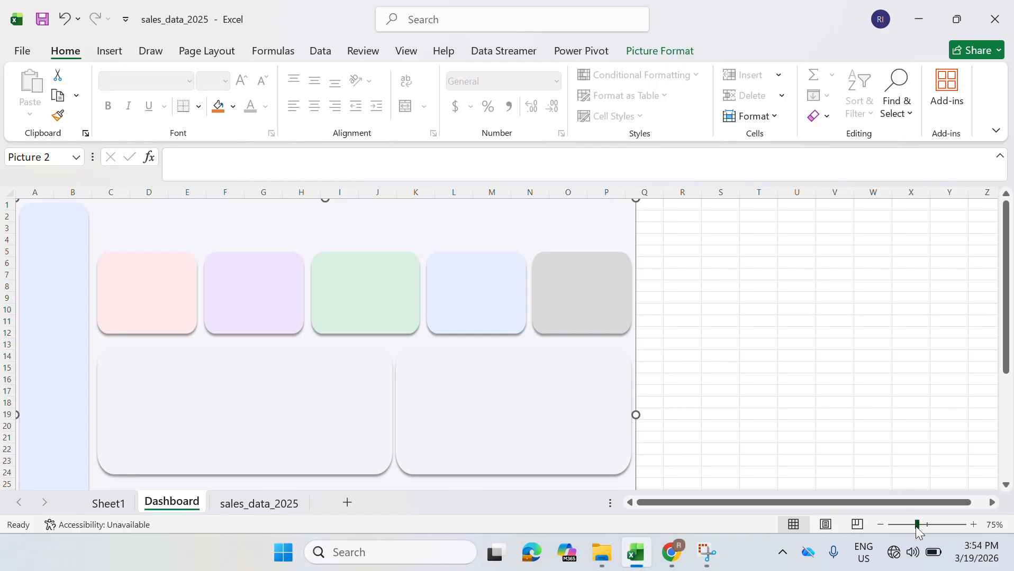
pyautogui.moveTo(917, 525); pyautogui.dragTo(913, 525)
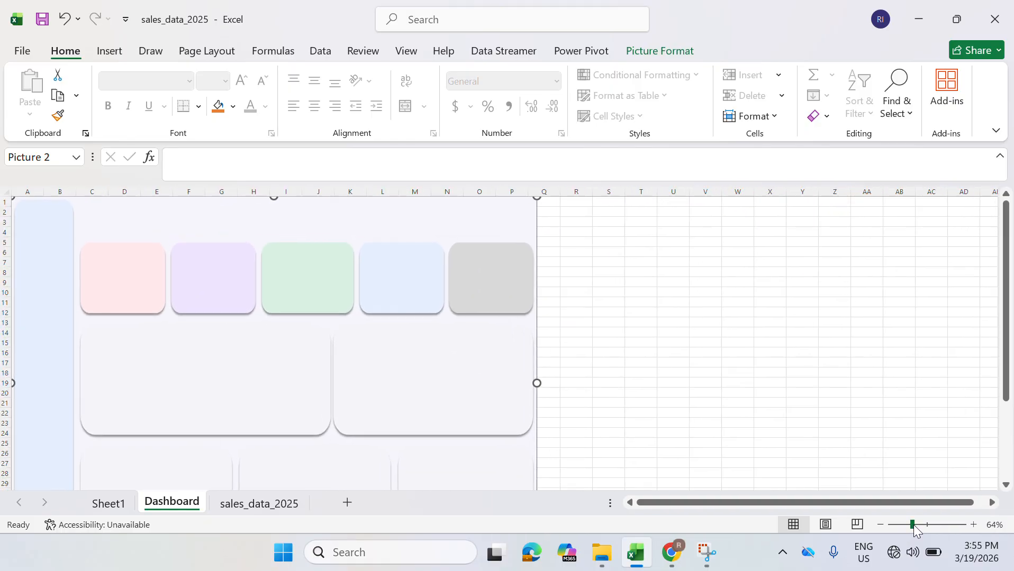
pyautogui.moveTo(537, 384); pyautogui.dragTo(669, 383)
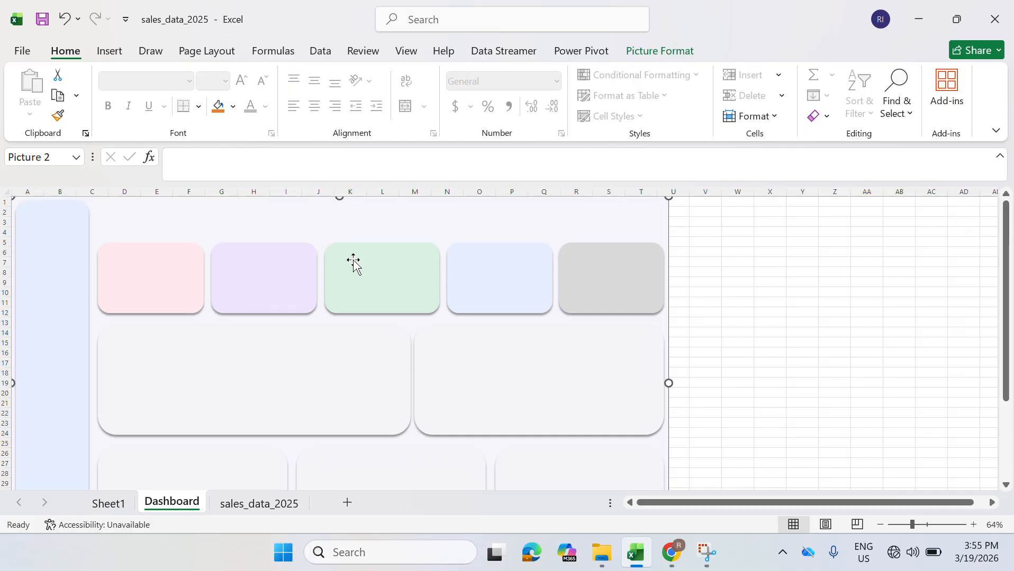
# - Insert a text box on the empty cells beside the wireframe, spanning about columns W to Y and rows 7 to 14
pyautogui.click(111, 58)
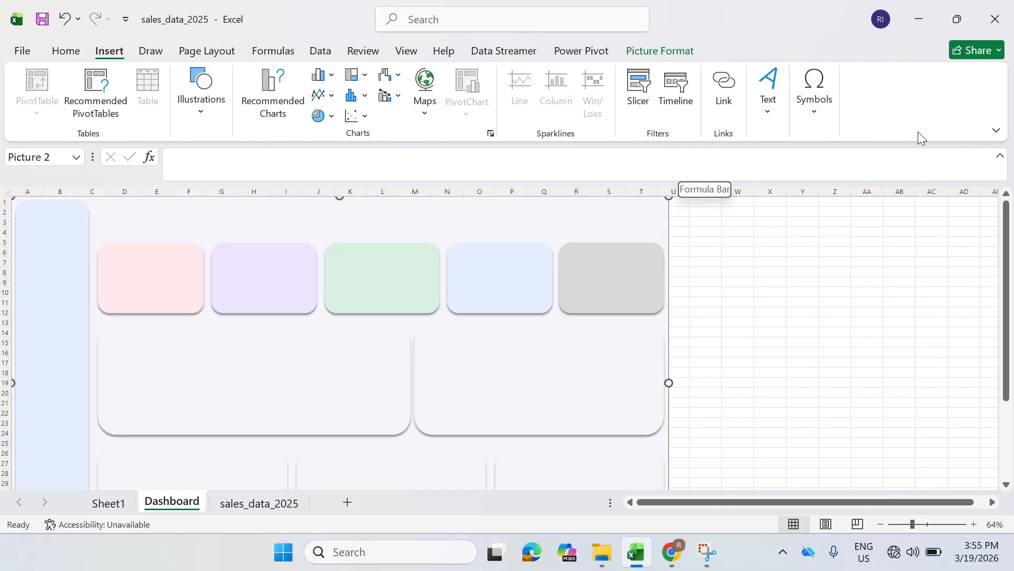
pyautogui.click(764, 111)
pyautogui.click(767, 168)
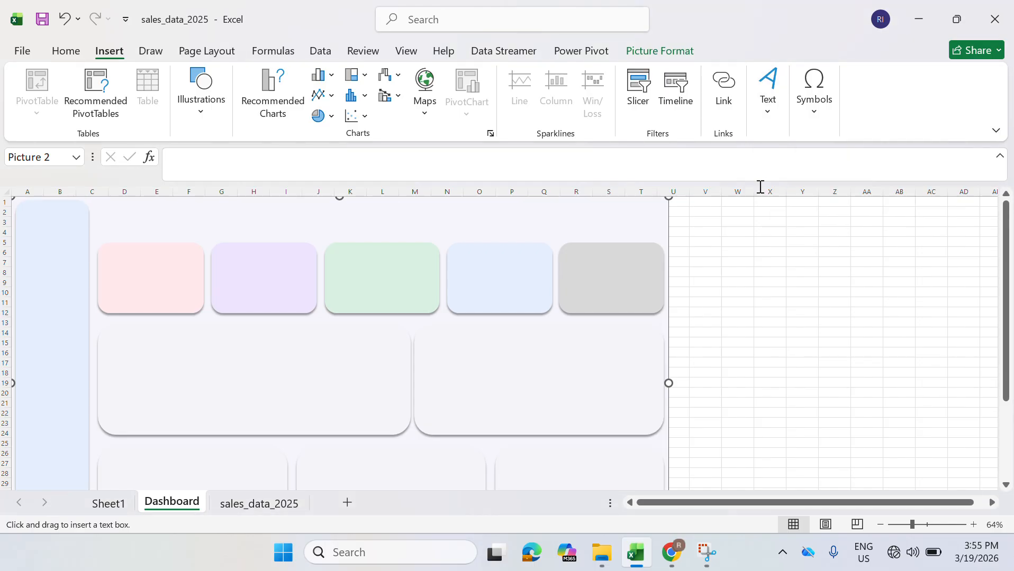
pyautogui.moveTo(726, 263); pyautogui.dragTo(818, 339)
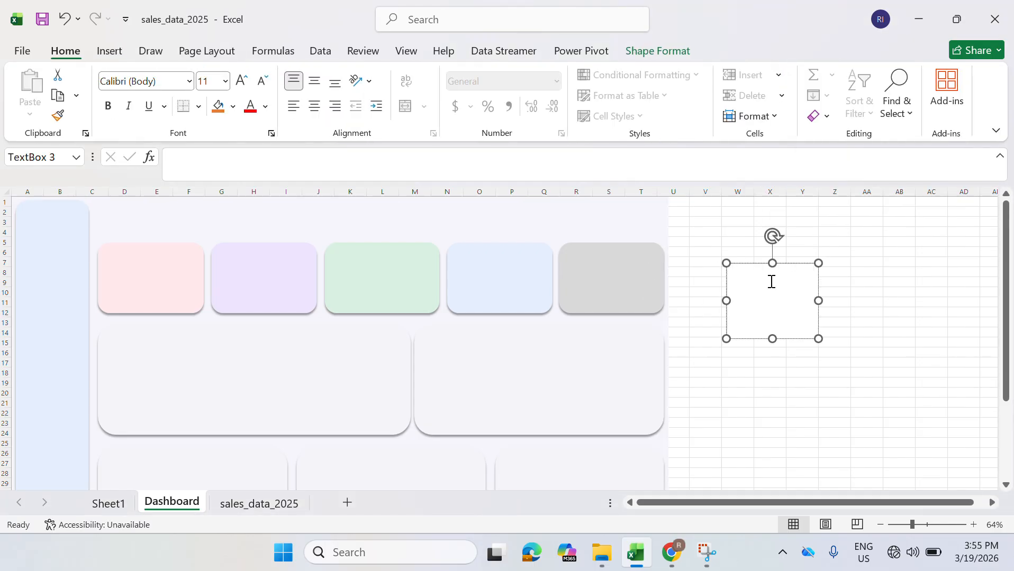
# - Link the new text box to the Total Revenue cell with the formula =Sheet1!A5
pyautogui.click(725, 300)
pyautogui.click(339, 153)
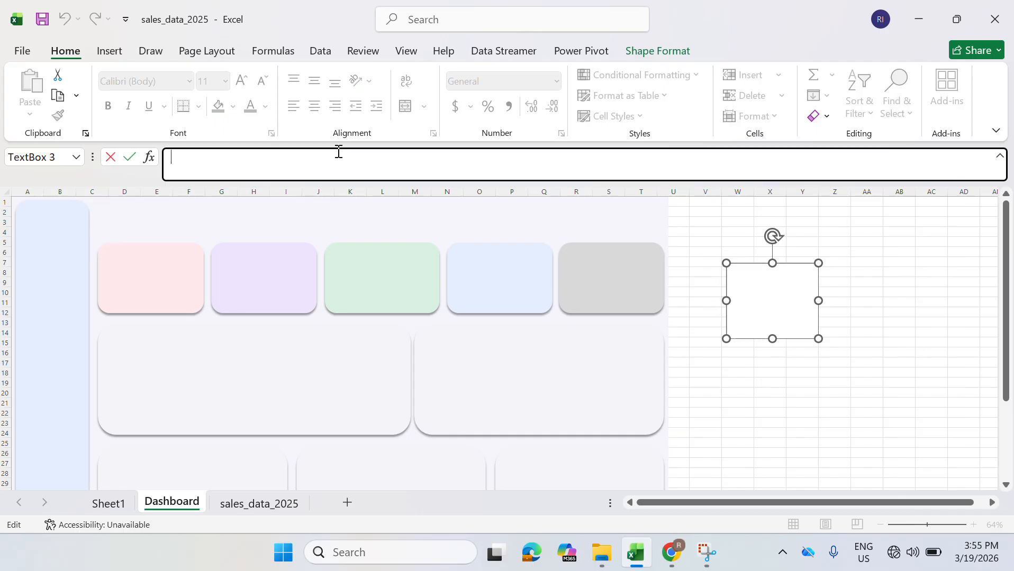
pyautogui.write('=')
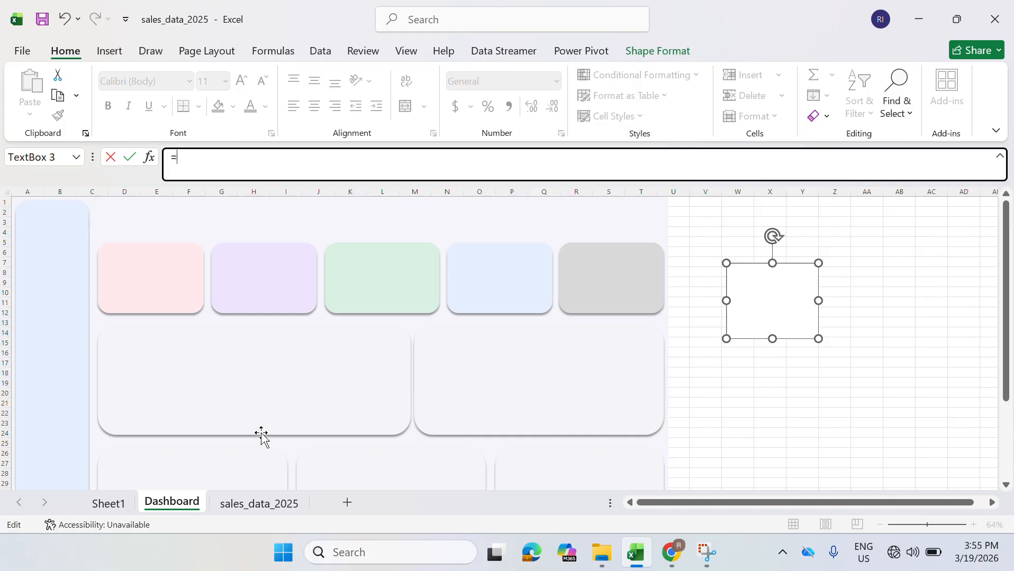
pyautogui.click(109, 503)
pyautogui.click(49, 272)
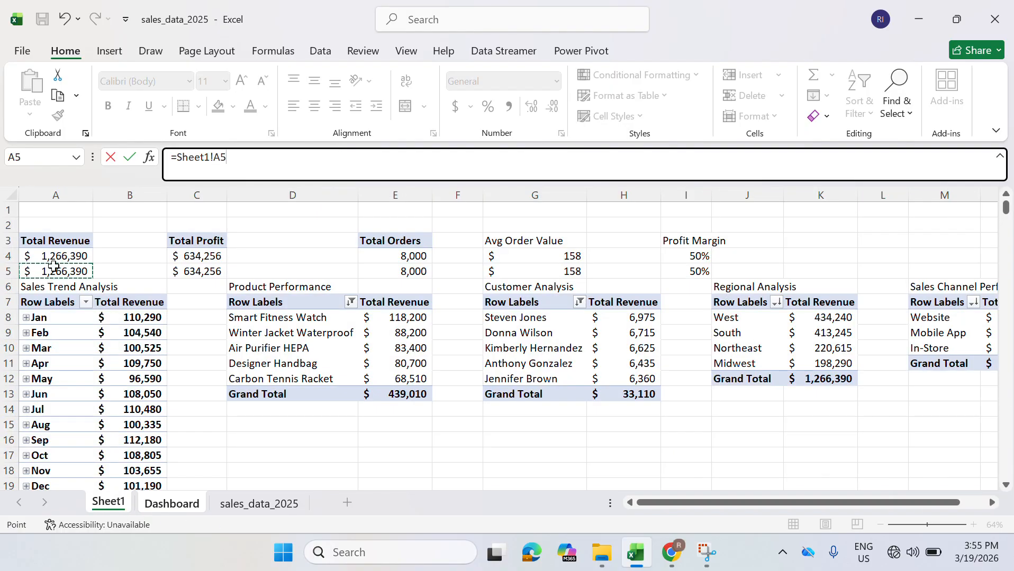
pyautogui.press('Return')
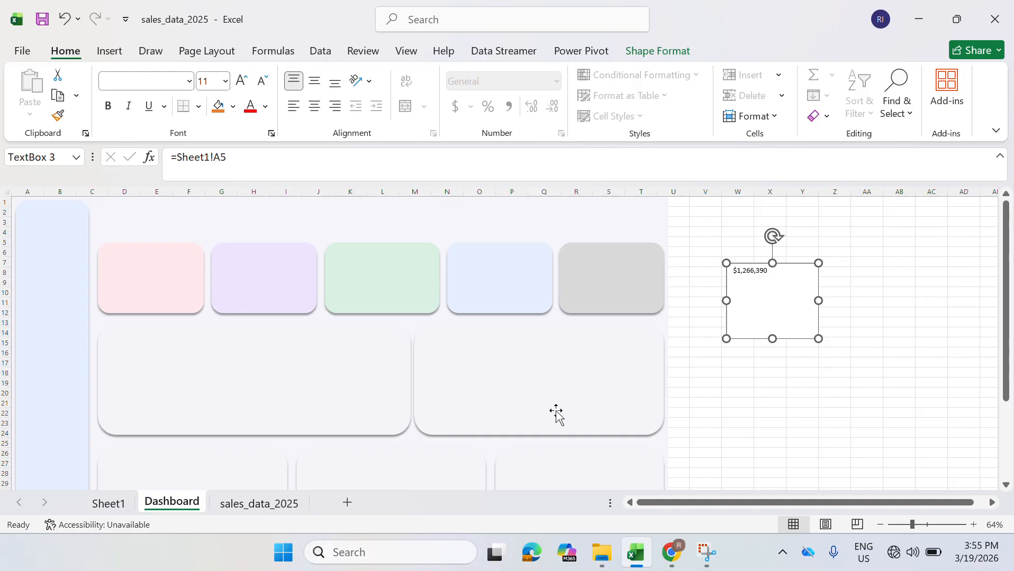
# - Make the linked revenue text 20 pt bold and shorten its text box to about 0.6" high
pyautogui.click(746, 275)
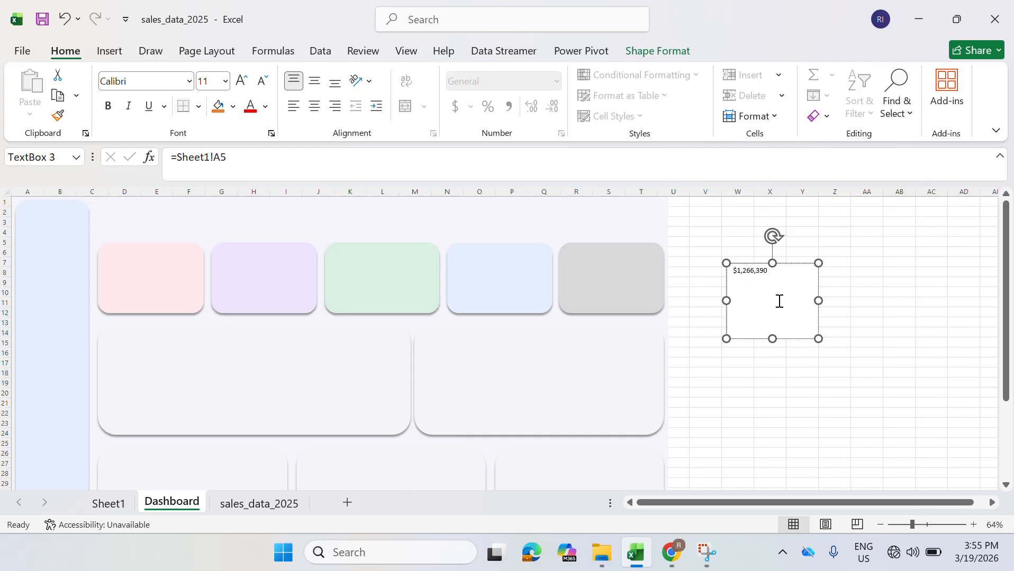
pyautogui.hotkey('ctrl', 'a')
pyautogui.click(207, 83)
pyautogui.write('2')
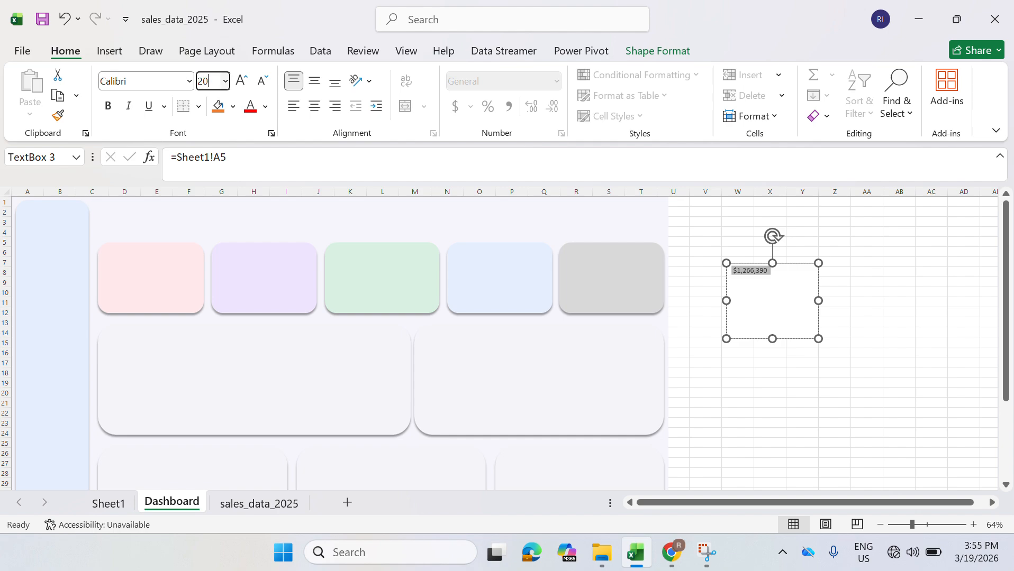
pyautogui.write('0')
pyautogui.press('Return')
pyautogui.click(109, 106)
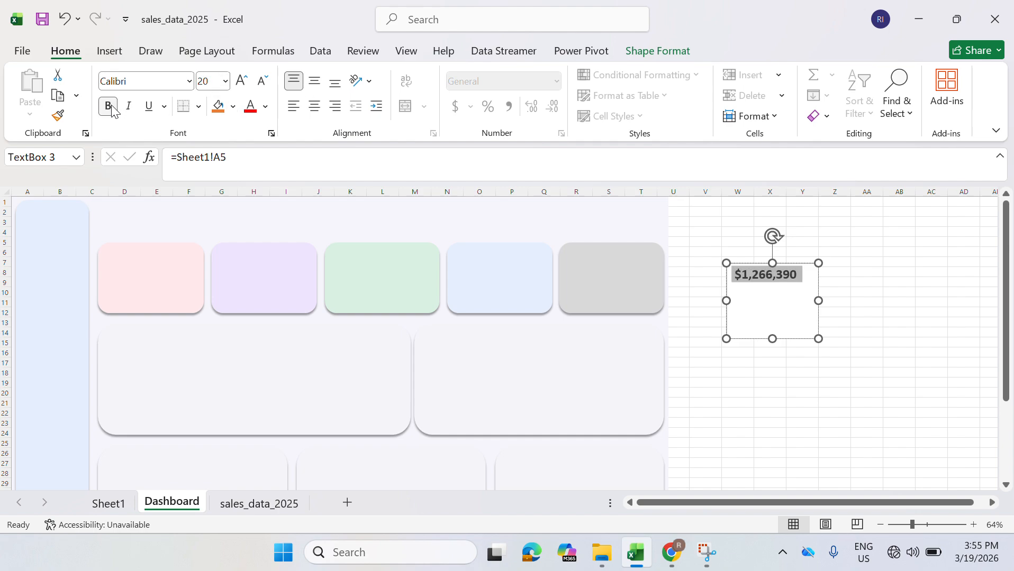
pyautogui.moveTo(772, 340); pyautogui.dragTo(768, 292)
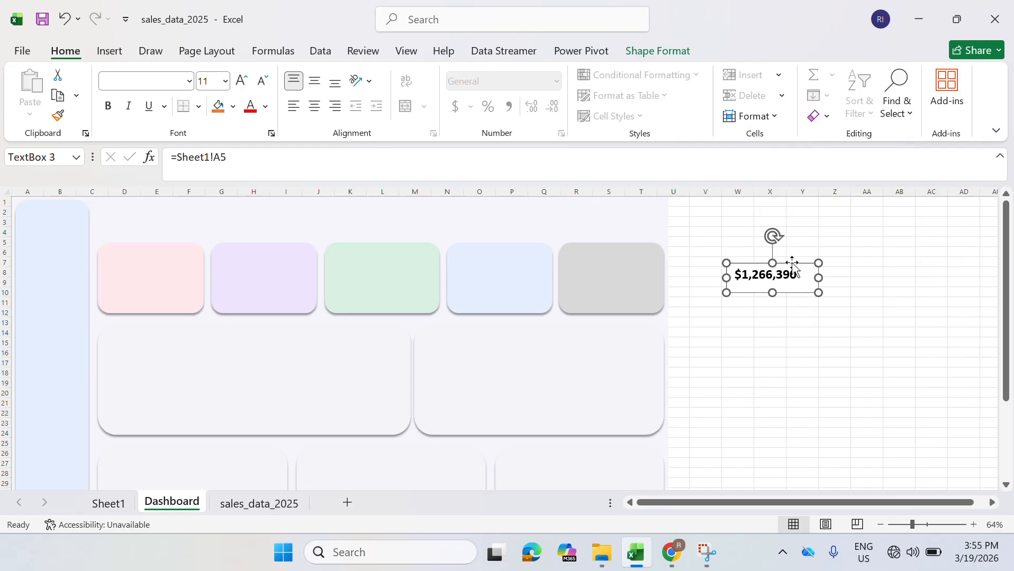
# - Remove the fill and the outline from the linked revenue text box
pyautogui.click(643, 50)
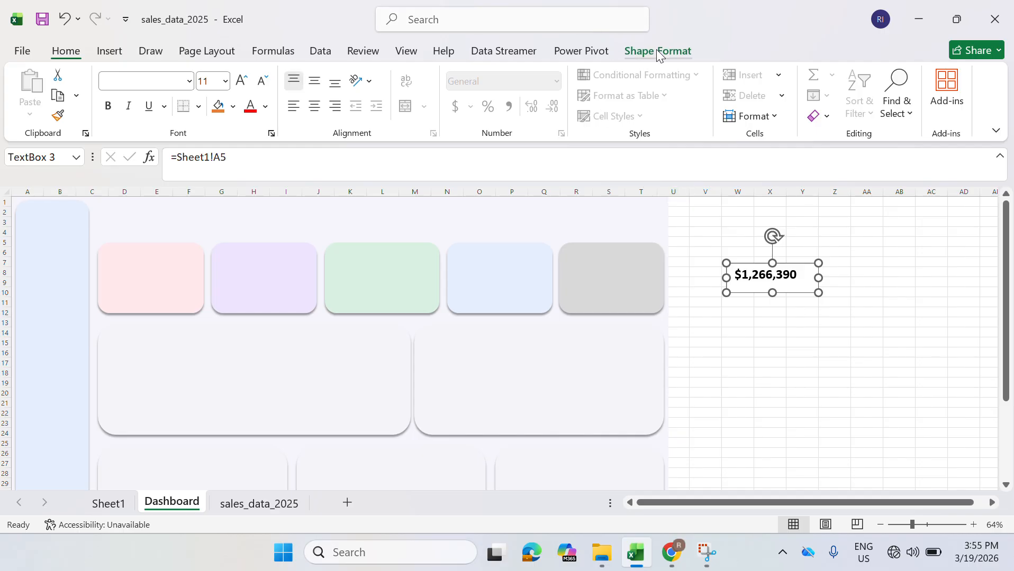
pyautogui.click(421, 75)
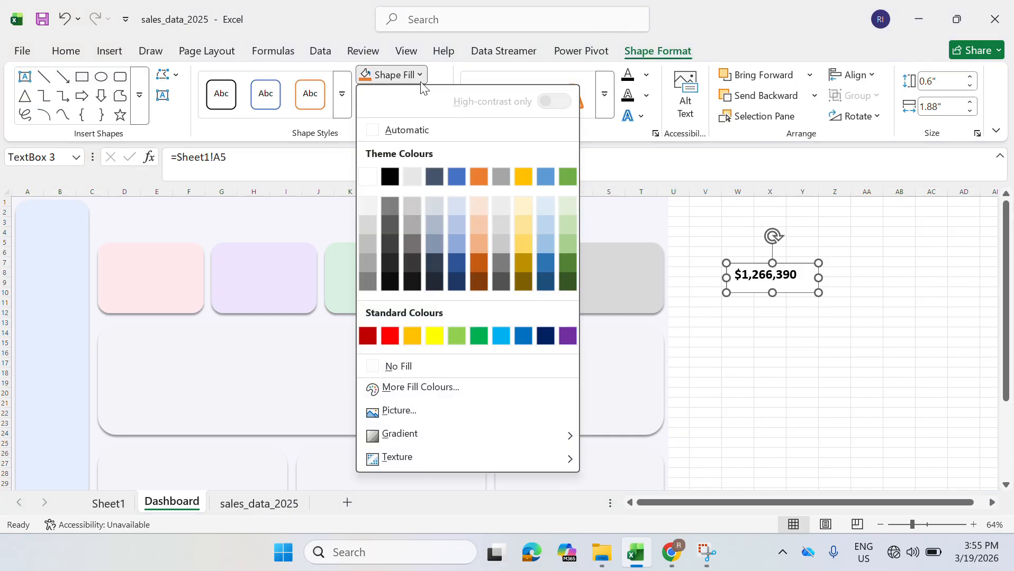
pyautogui.click(376, 367)
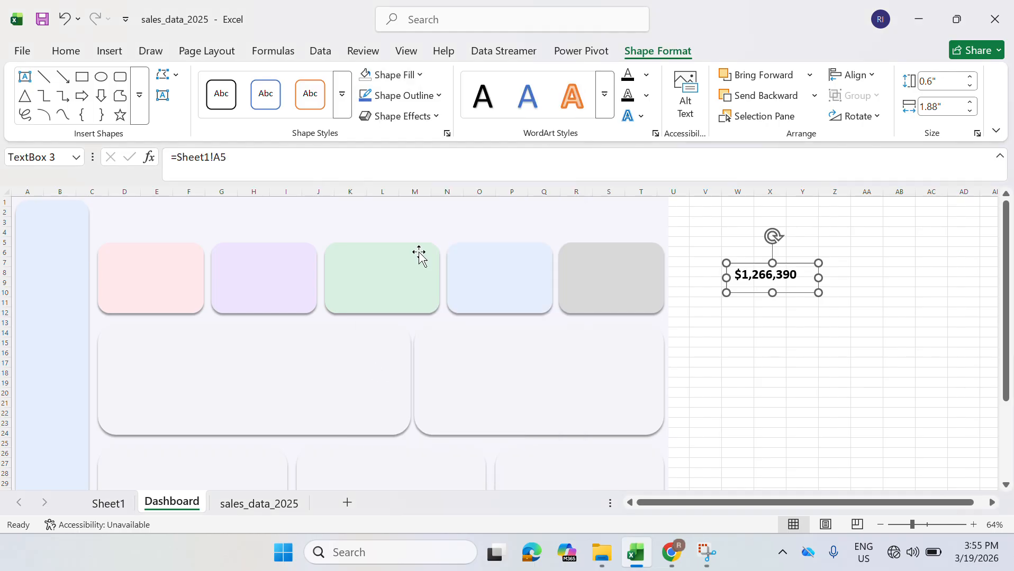
pyautogui.click(433, 96)
pyautogui.click(376, 386)
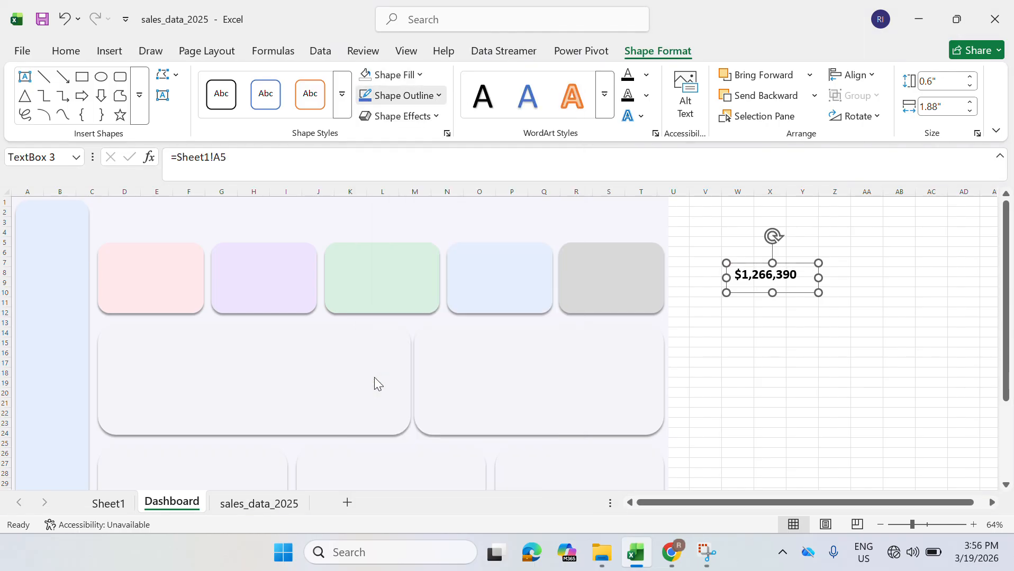
# - Move the revenue text box onto the pink KPI card and narrow it to about 1.58"
pyautogui.moveTo(787, 269); pyautogui.dragTo(180, 274)
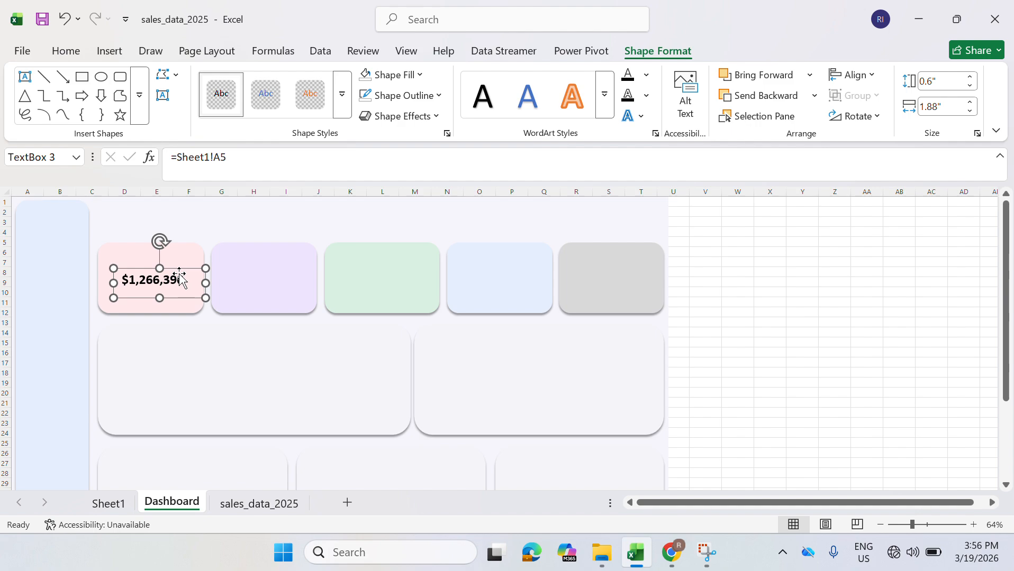
pyautogui.moveTo(180, 273)
pyautogui.mouseDown()
pyautogui.moveTo(165, 267)
pyautogui.moveTo(177, 271)
pyautogui.mouseUp()
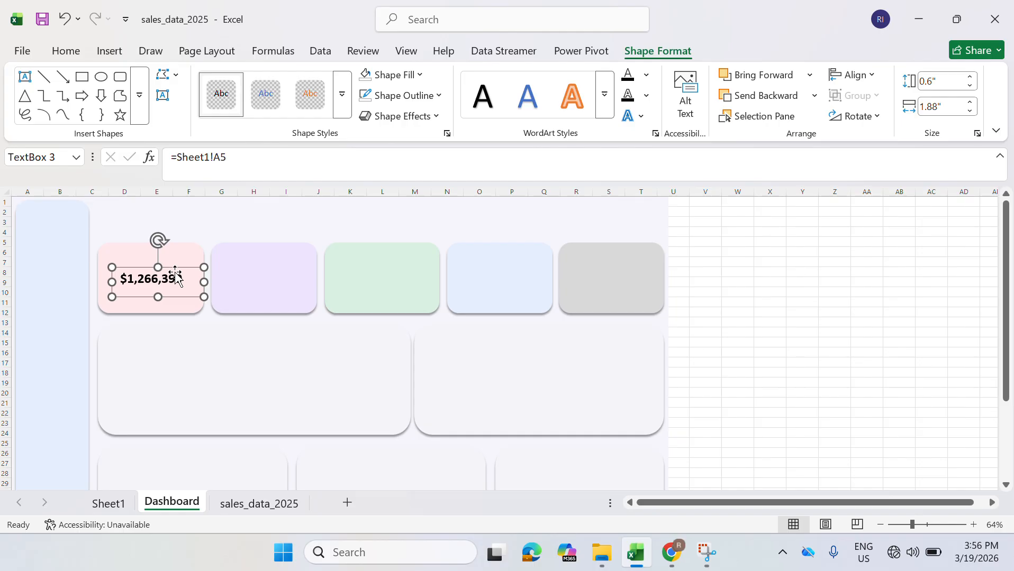
pyautogui.click(180, 280)
pyautogui.moveTo(204, 282); pyautogui.dragTo(190, 282)
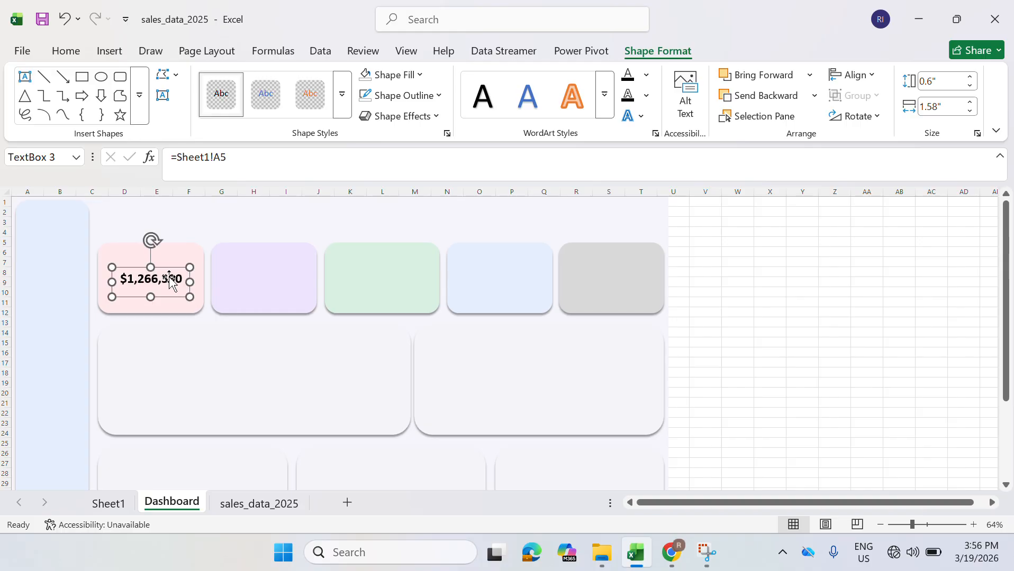
# - Duplicate the revenue text box onto the purple, green, blue and grey KPI cards at even spacing
pyautogui.click(251, 288)
pyautogui.click(174, 279)
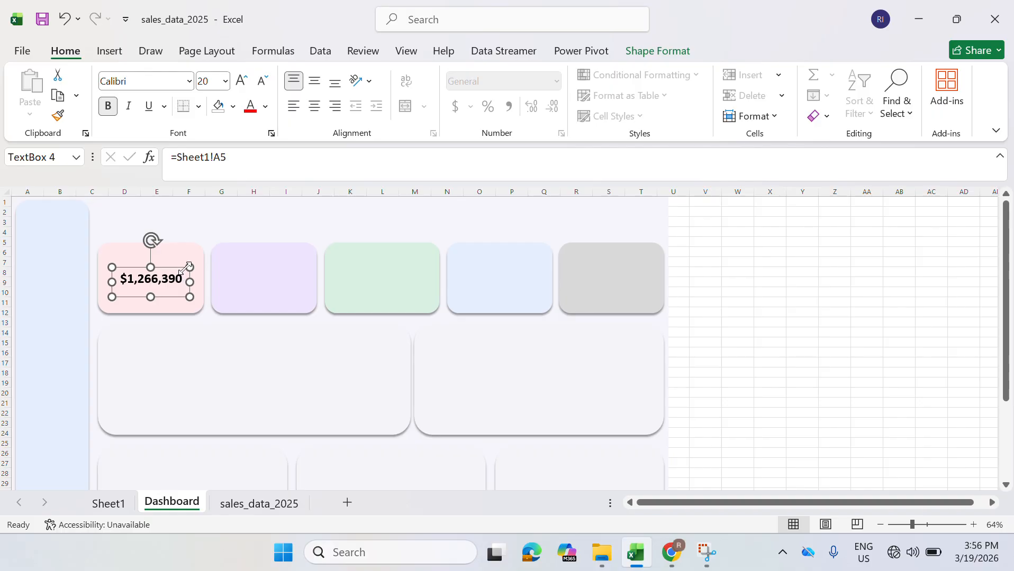
pyautogui.hotkey('ctrl', 'd')
pyautogui.moveTo(189, 276); pyautogui.dragTo(285, 268)
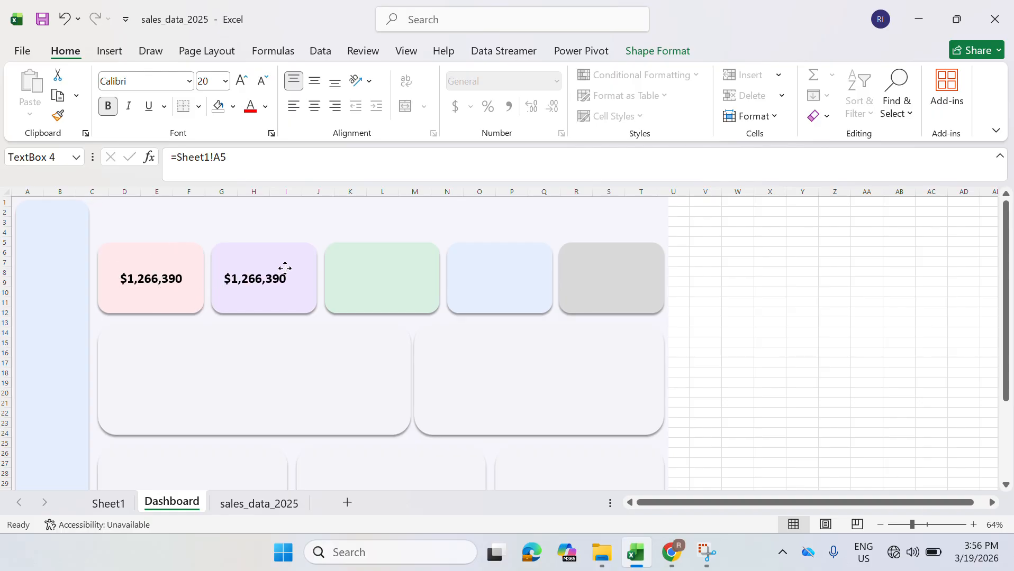
pyautogui.hotkey('ctrl', 'd')
pyautogui.hotkey('ctrl', 'd')
pyautogui.hotkey('ctrl', 'd')
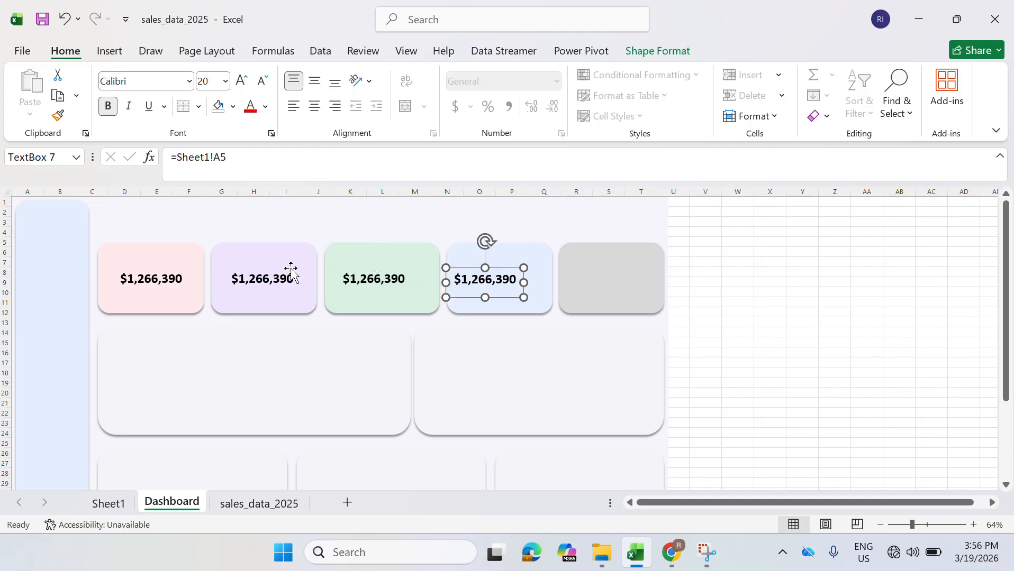
pyautogui.hotkey('ctrl', 'd')
# - Centre the duplicated text boxes' values within the blue and grey KPI cards
pyautogui.click(494, 282)
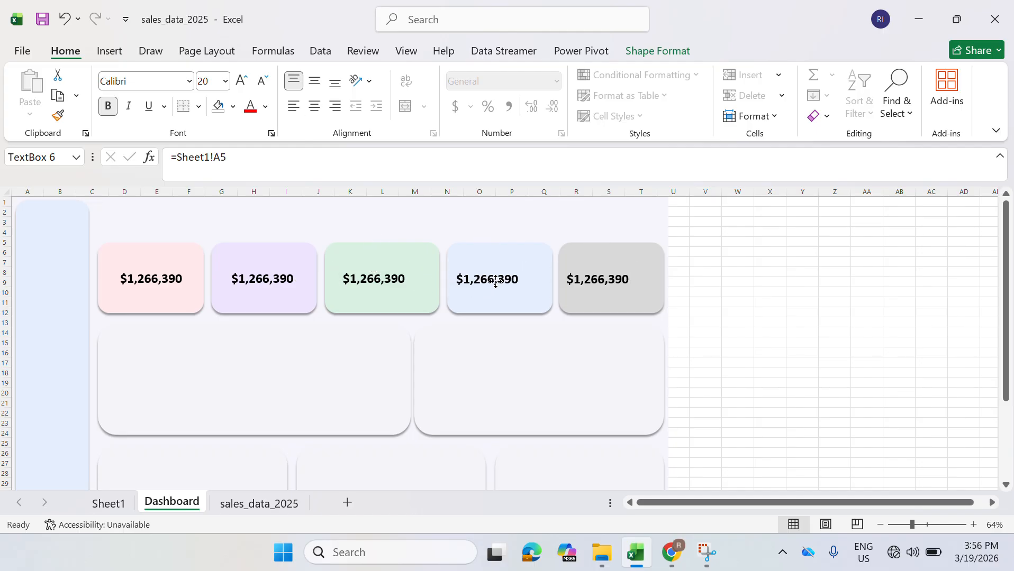
pyautogui.hotkey('ctrl', 'e')
pyautogui.click(587, 280)
pyautogui.hotkey('ctrl', 'e')
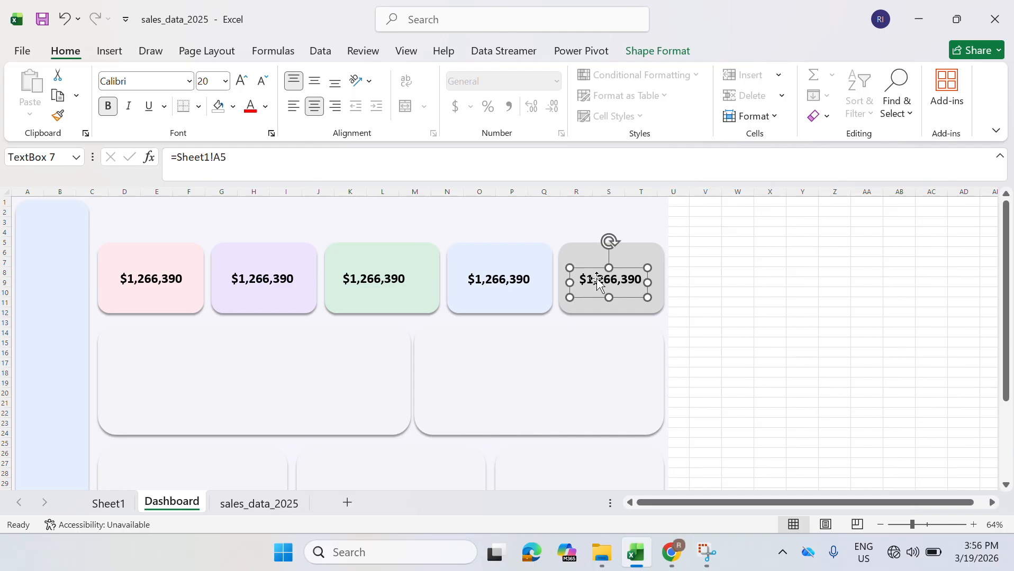
# - Centre the duplicated value within the green KPI card
pyautogui.click(367, 286)
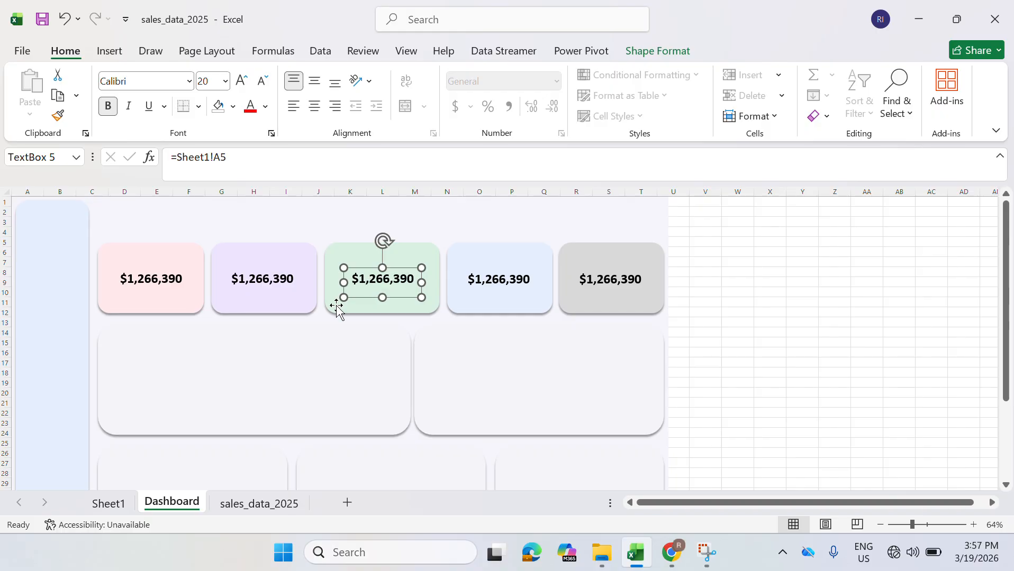
# - Set the pink card's revenue value to font size 25 and widen its text box so the value fits on one line
pyautogui.click(177, 284)
pyautogui.click(178, 280)
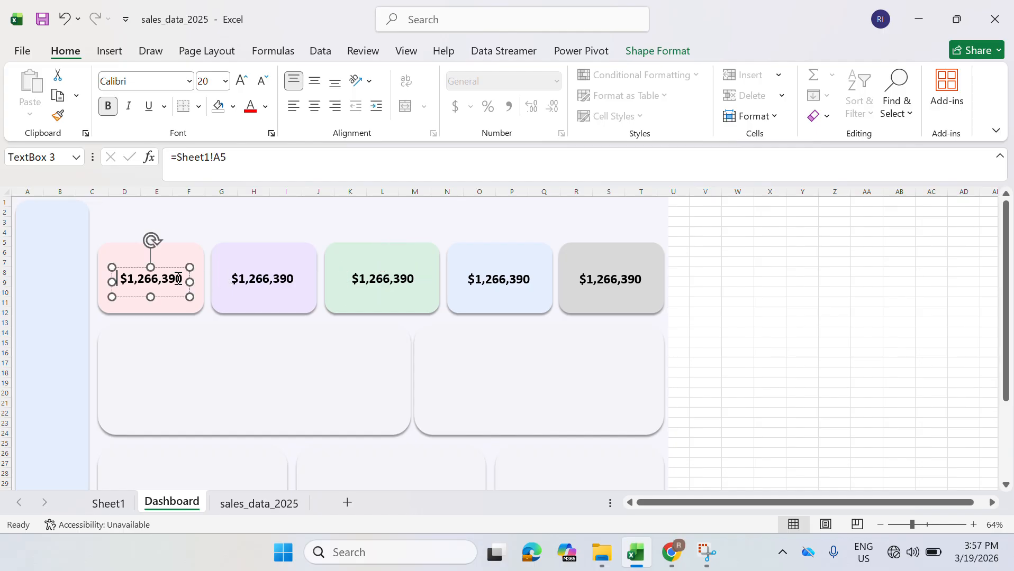
pyautogui.hotkey('ctrl', 'a')
pyautogui.click(210, 79)
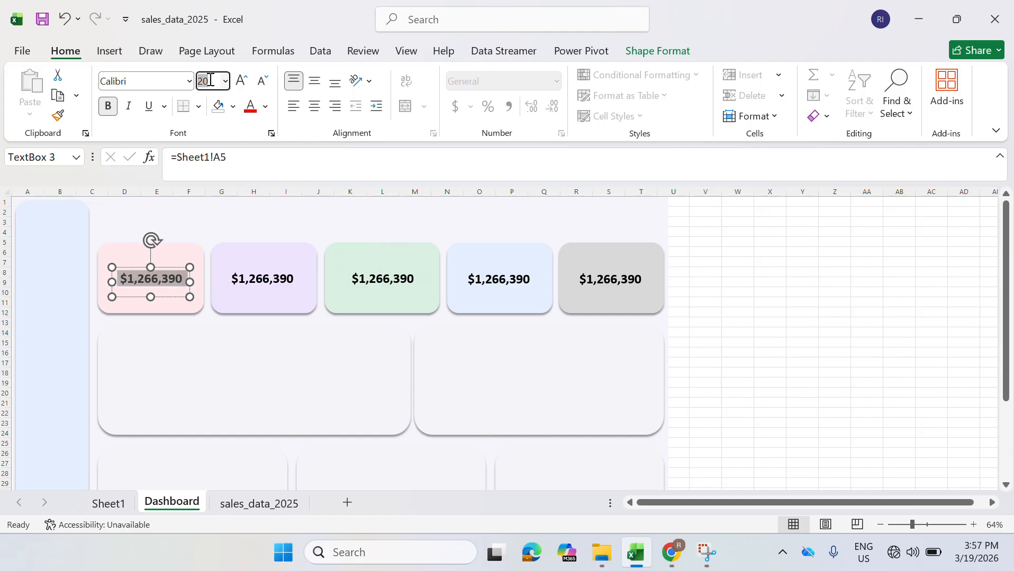
pyautogui.write('25')
pyautogui.press('Return')
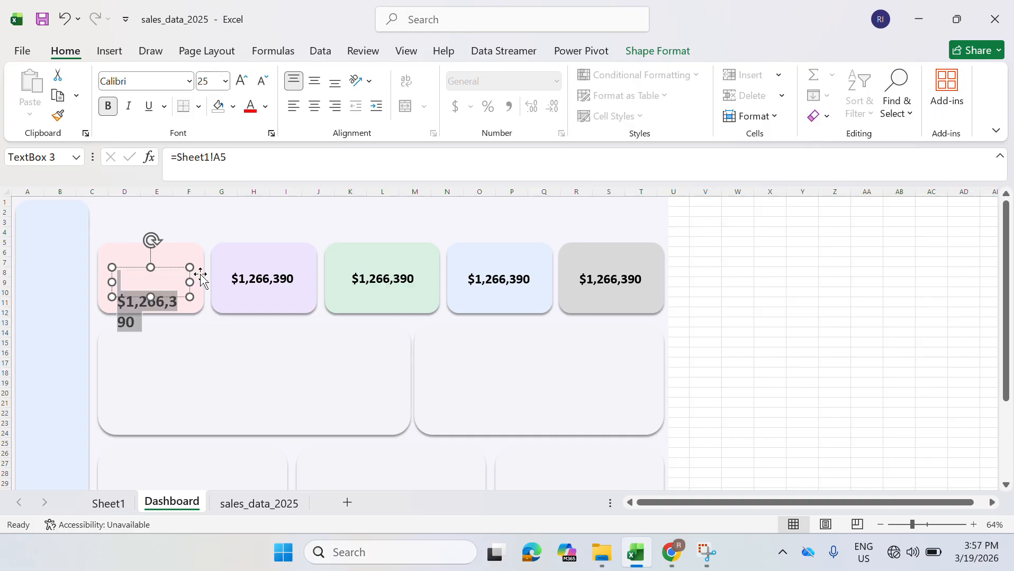
pyautogui.moveTo(190, 282)
pyautogui.mouseDown()
pyautogui.moveTo(204, 281)
pyautogui.moveTo(176, 268)
pyautogui.mouseUp()
# - Delete the smaller duplicated text boxes from the purple, green, blue and grey KPI cards
pyautogui.click(258, 285)
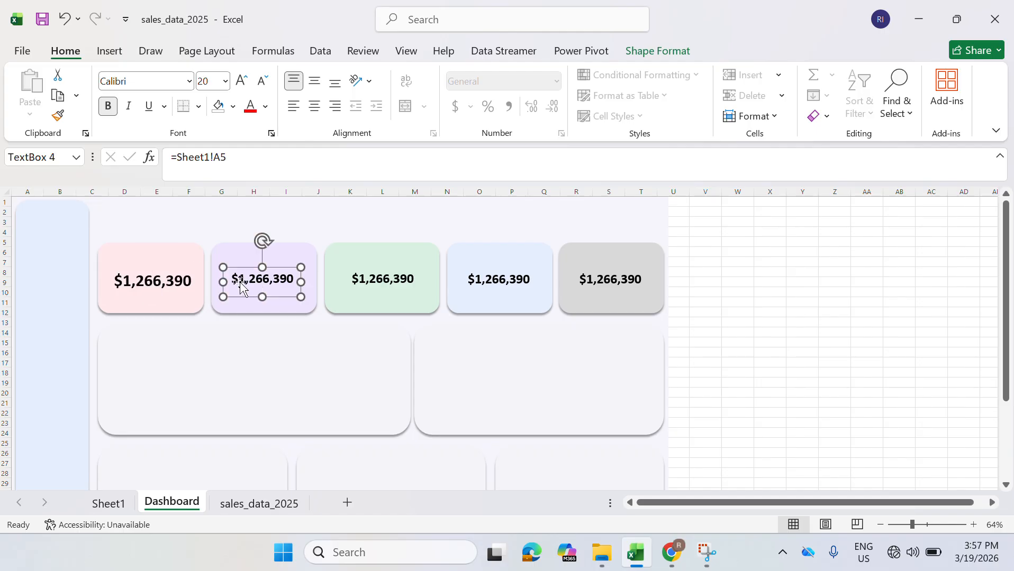
pyautogui.press('Delete')
pyautogui.click(381, 294)
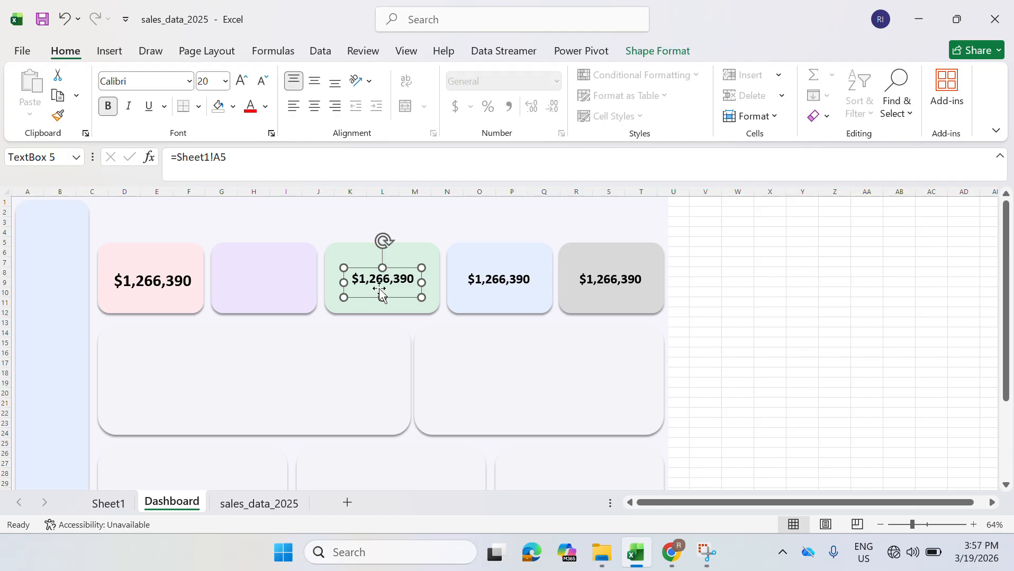
pyautogui.press('Delete')
pyautogui.click(493, 289)
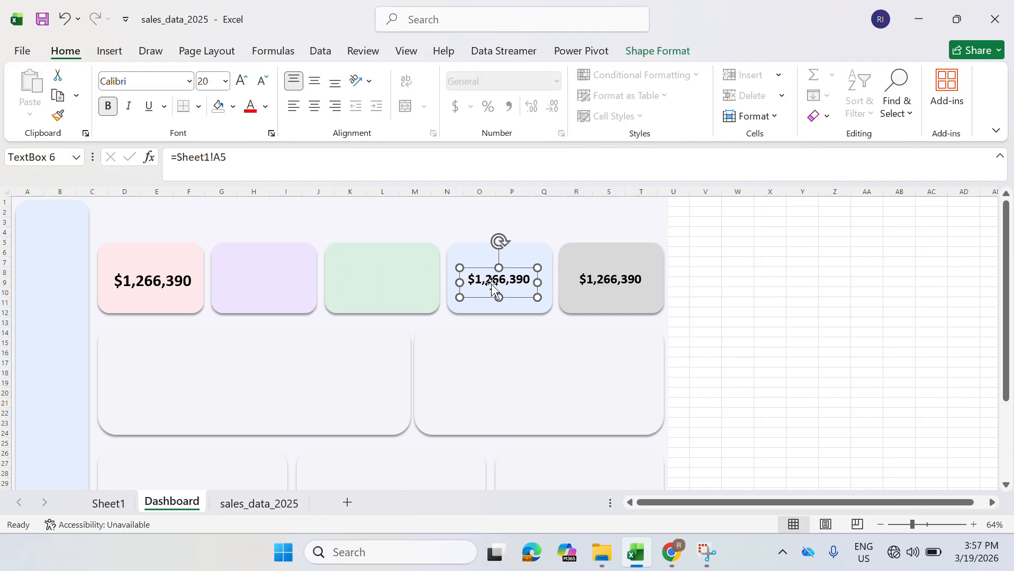
pyautogui.press('Delete')
pyautogui.click(587, 283)
pyautogui.press('Delete')
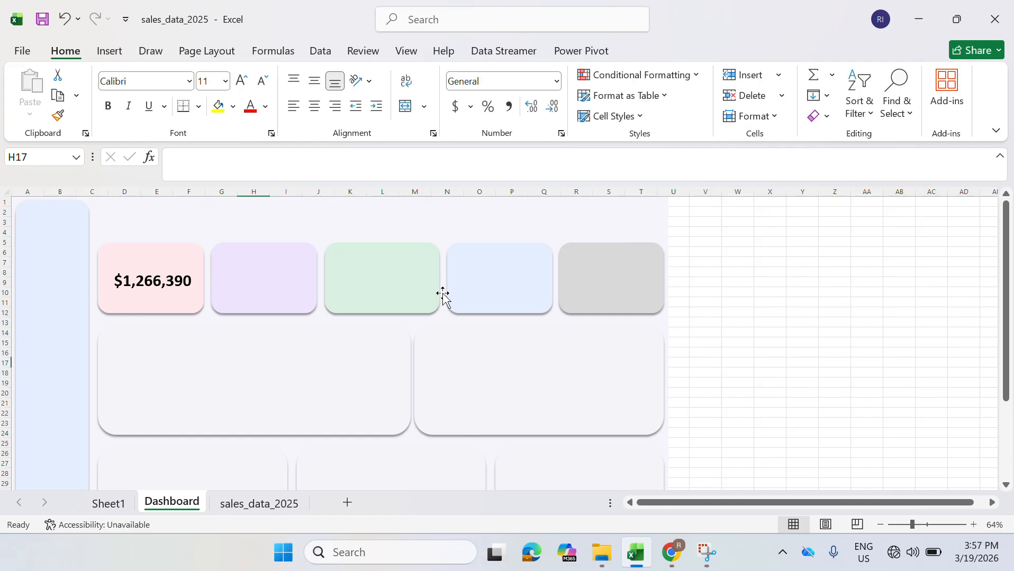
# - Duplicate the enlarged revenue text box onto the purple, green, blue and grey KPI cards at even spacing
pyautogui.click(152, 296)
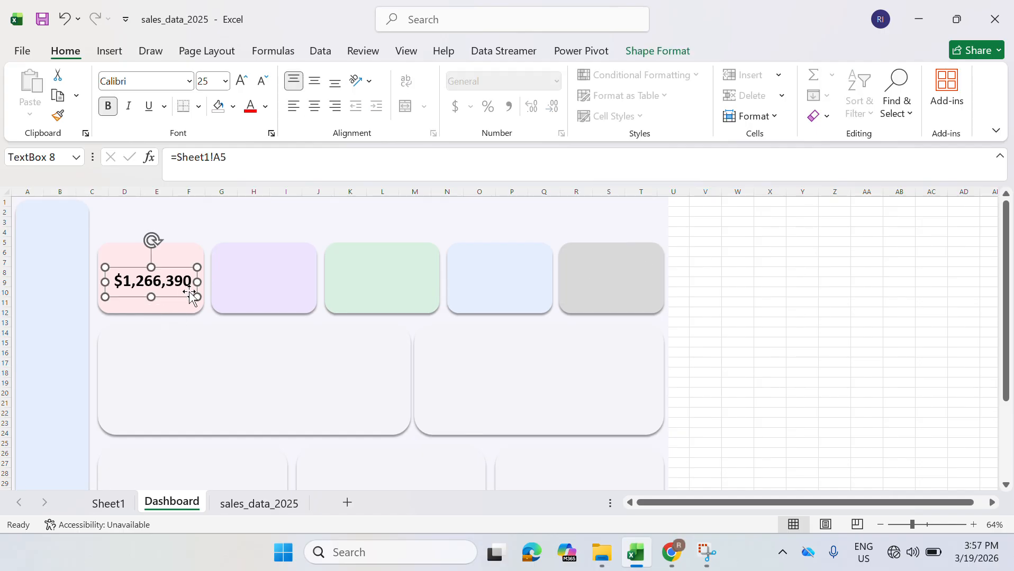
pyautogui.moveTo(190, 292); pyautogui.dragTo(302, 283)
pyautogui.hotkey('ctrl', 'd')
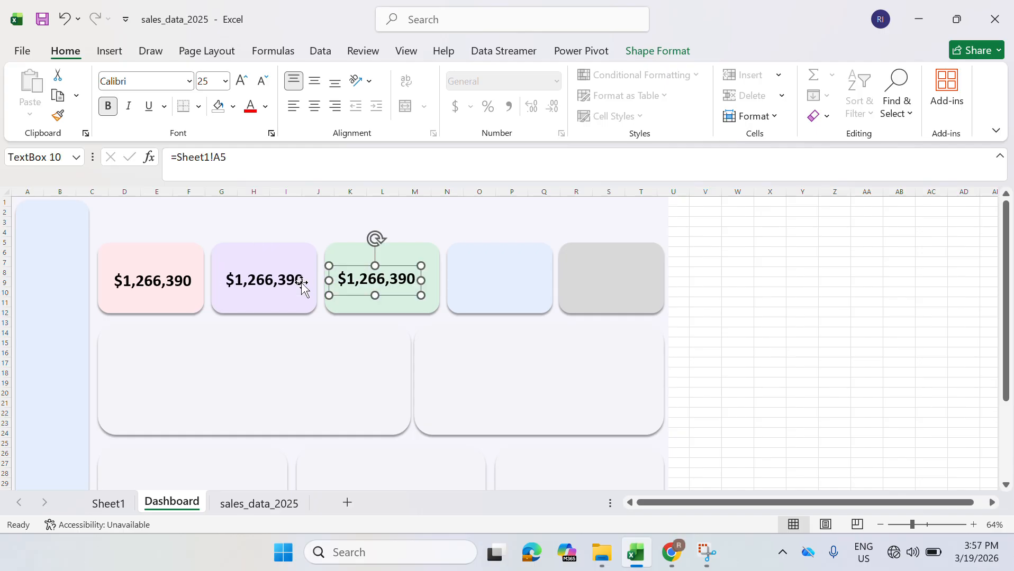
pyautogui.hotkey('ctrl', 'd')
pyautogui.hotkey('ctrl', 'd')
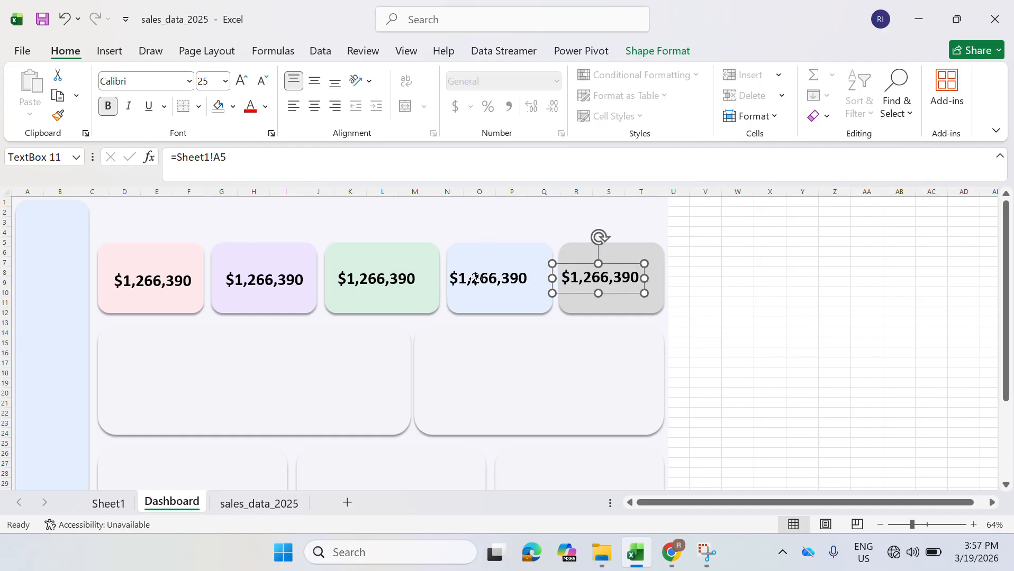
# - Reposition the copied text boxes to centre their values within the blue, grey and green KPI cards
pyautogui.moveTo(475, 280); pyautogui.dragTo(486, 280)
pyautogui.moveTo(593, 283); pyautogui.dragTo(602, 286)
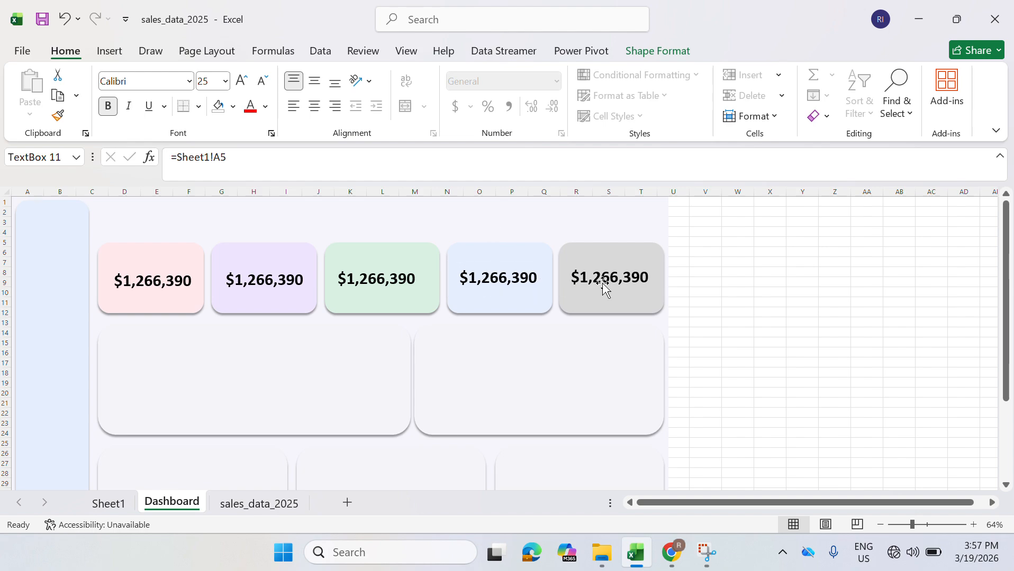
pyautogui.moveTo(399, 291); pyautogui.dragTo(410, 288)
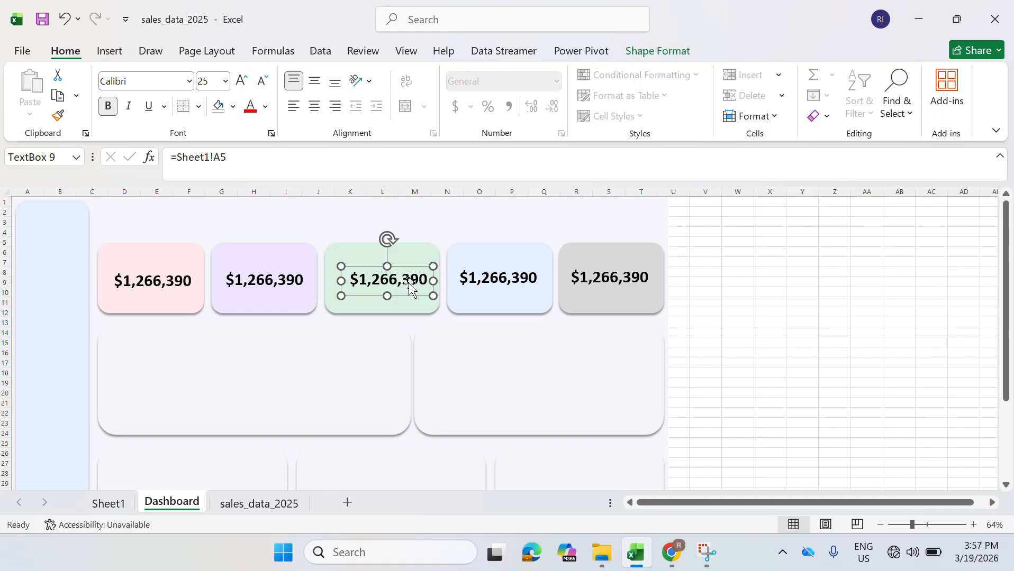
# - Link the purple card's text box to the Total Profit value with =Sheet1!C5
pyautogui.click(279, 281)
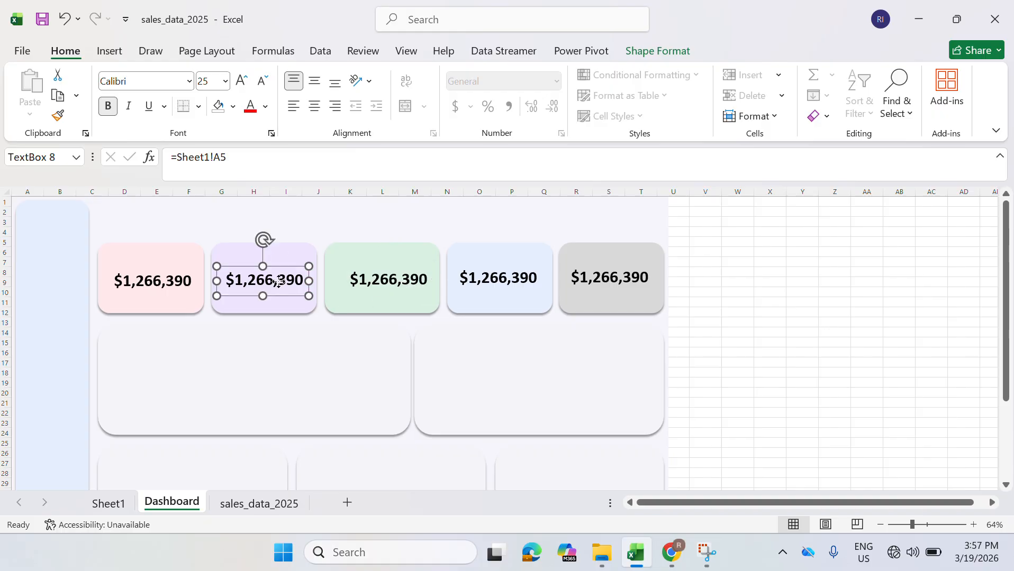
pyautogui.click(251, 165)
pyautogui.hotkey('ctrl', 'a')
pyautogui.write('=')
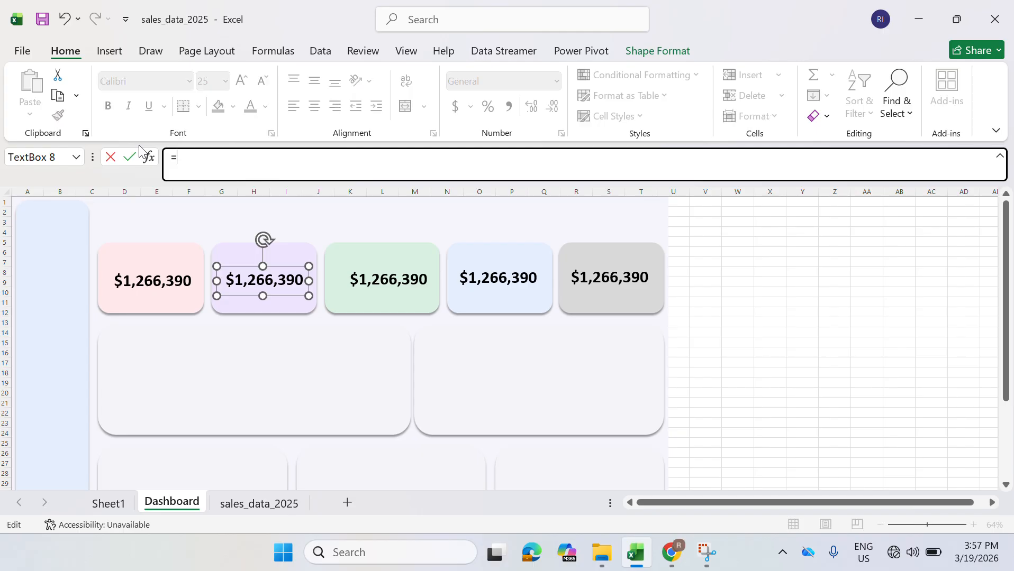
pyautogui.click(123, 511)
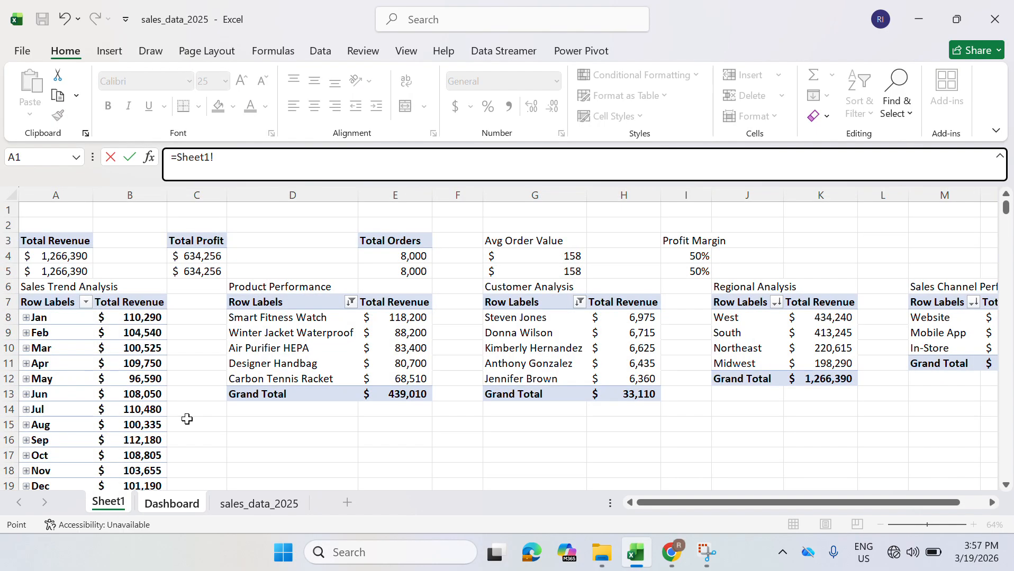
pyautogui.click(200, 272)
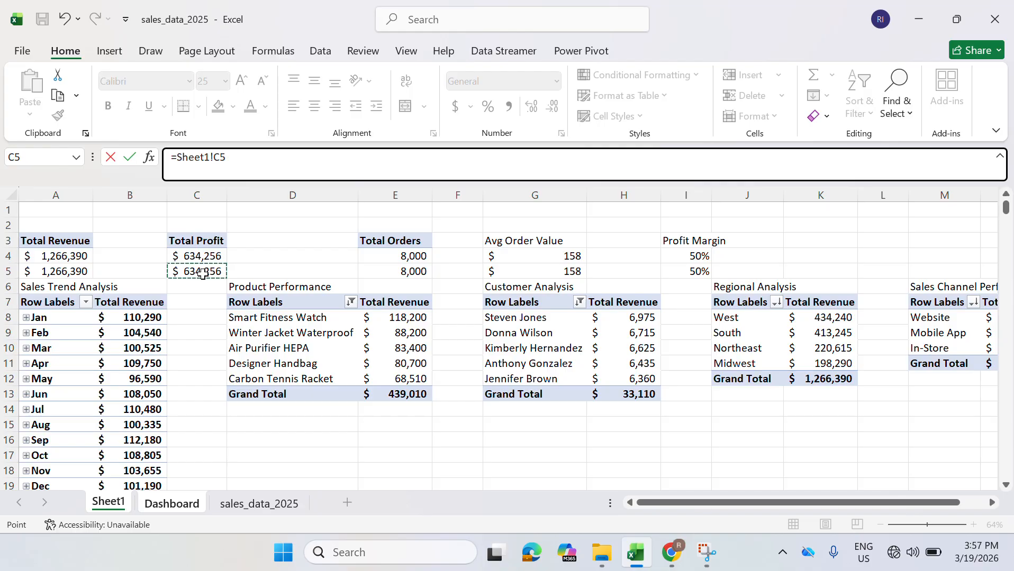
pyautogui.press('Return')
# - Copy the formatting of the pink card's revenue value onto the purple card's profit value
pyautogui.click(199, 277)
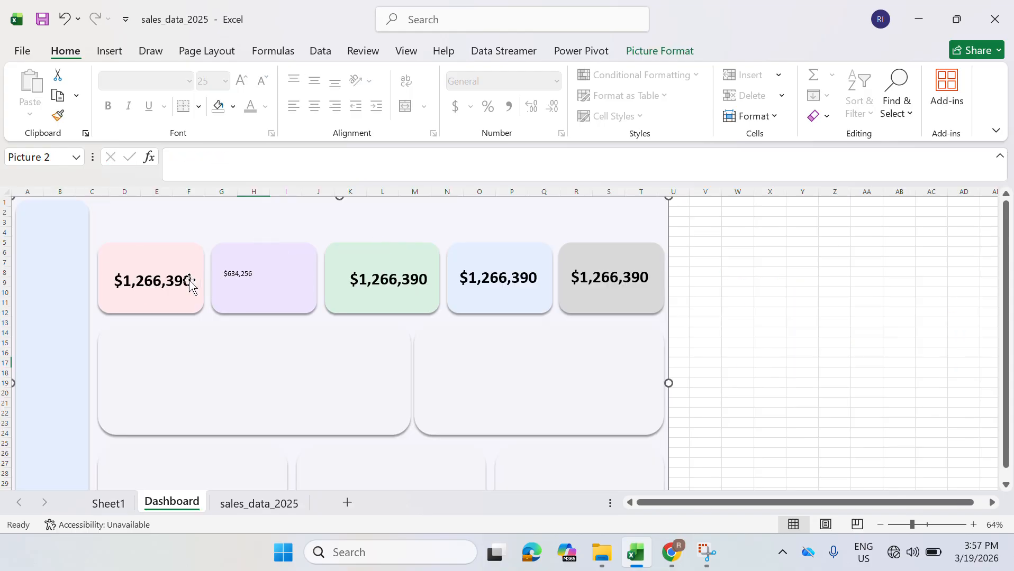
pyautogui.click(189, 285)
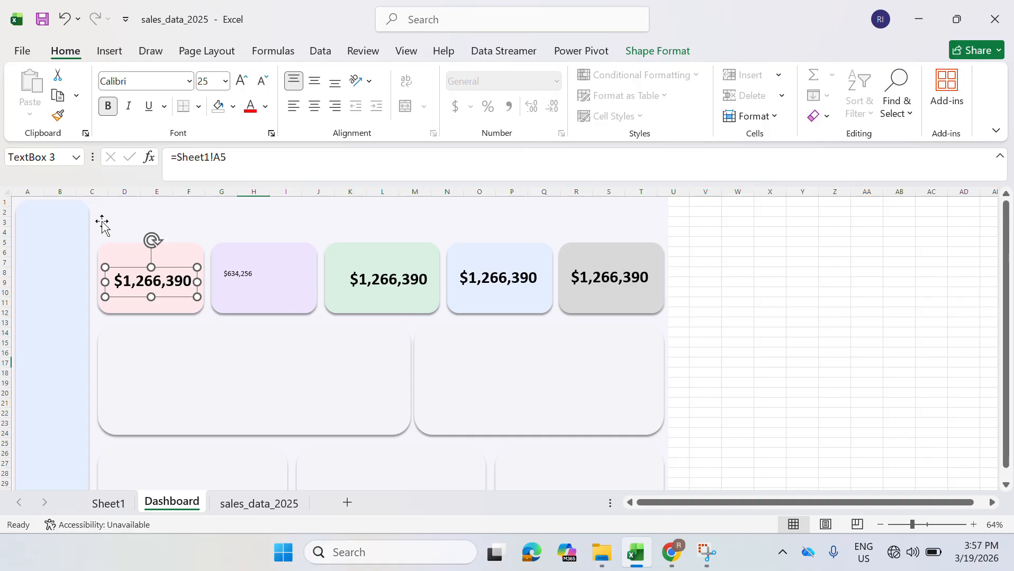
pyautogui.click(63, 120)
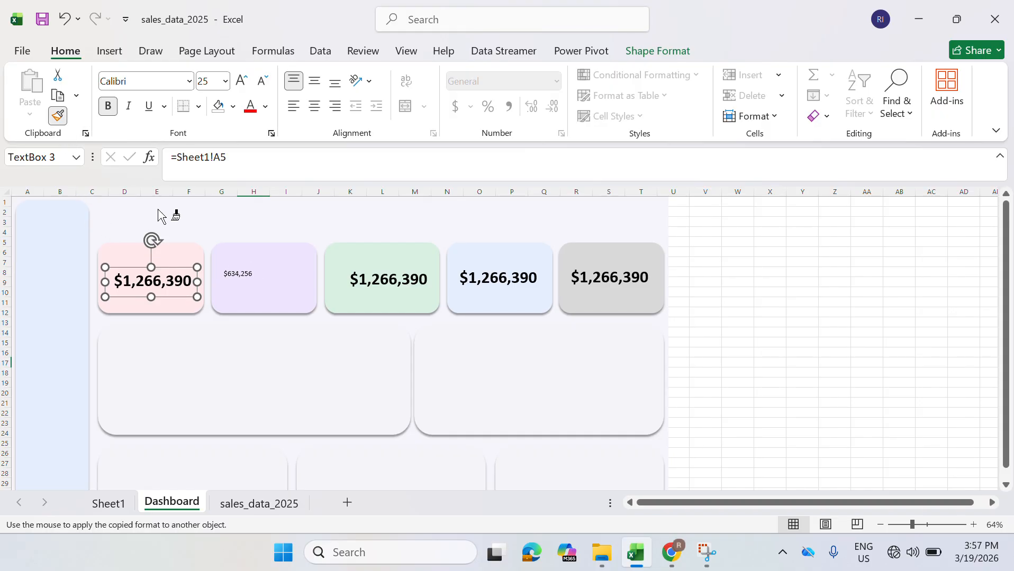
pyautogui.click(238, 286)
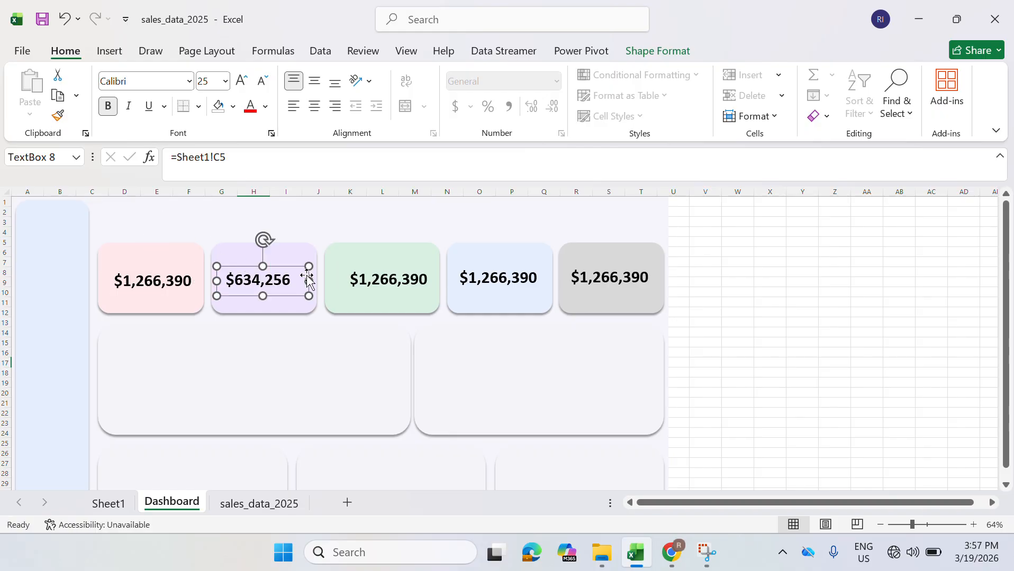
# - Link the green card's text box to the Total Orders value with =Sheet1!E5
pyautogui.click(388, 281)
pyautogui.moveTo(288, 159); pyautogui.dragTo(82, 135)
pyautogui.press('BackSpace')
pyautogui.write('=')
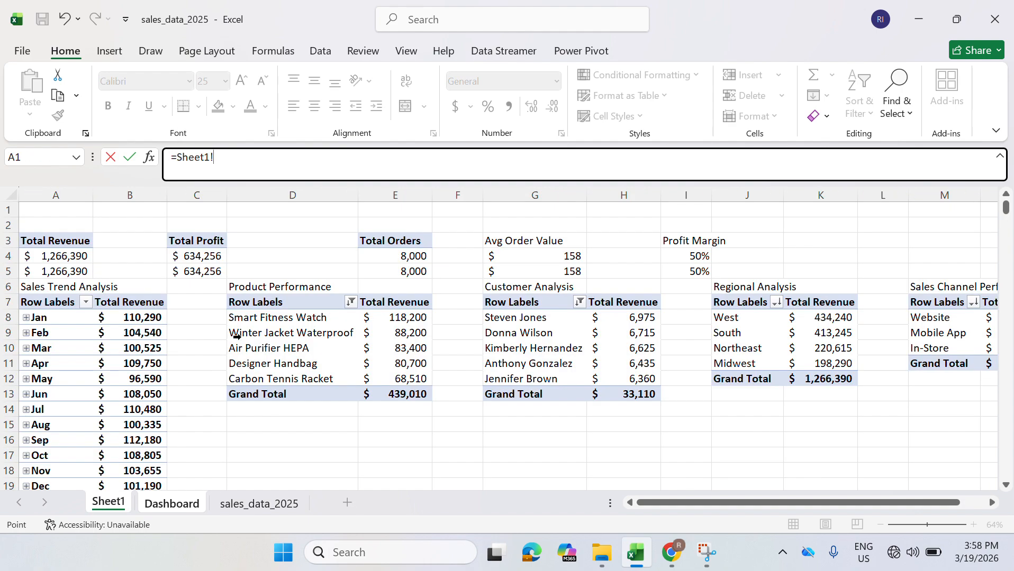
pyautogui.click(361, 278)
pyautogui.press('Return')
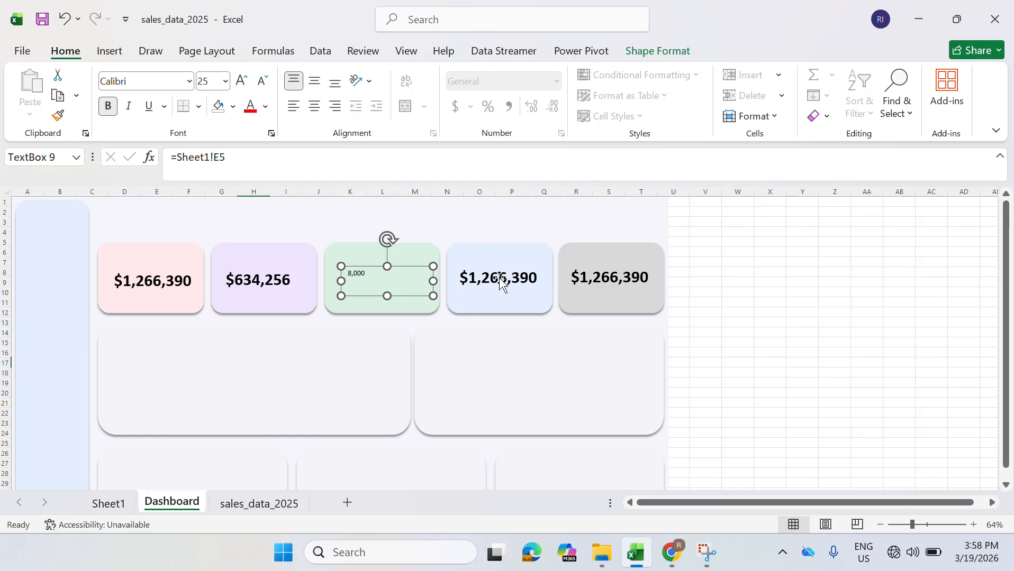
# - Copy the formatting of the purple card's profit value onto the green card's orders value
pyautogui.click(247, 289)
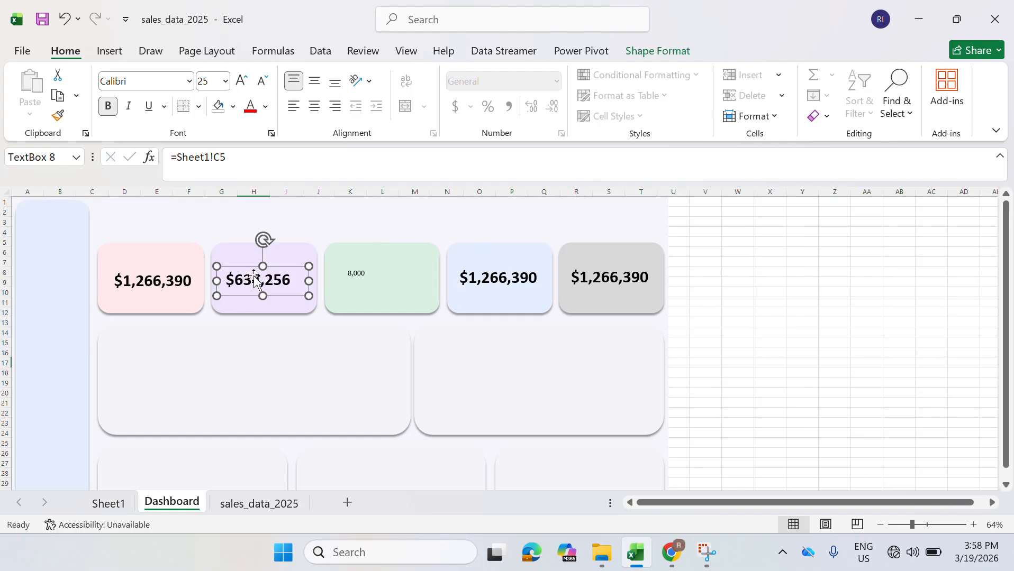
pyautogui.click(58, 115)
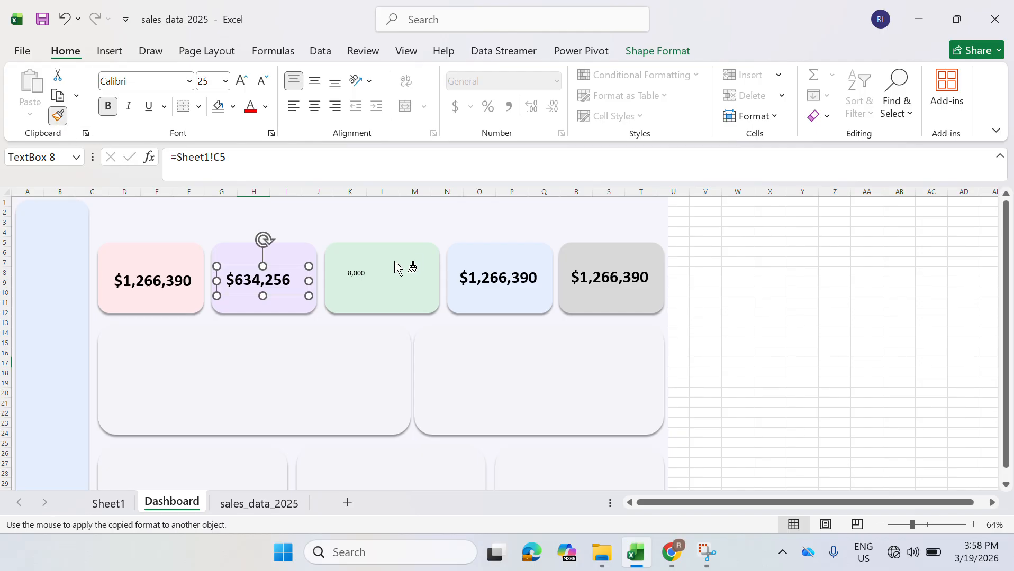
pyautogui.click(364, 275)
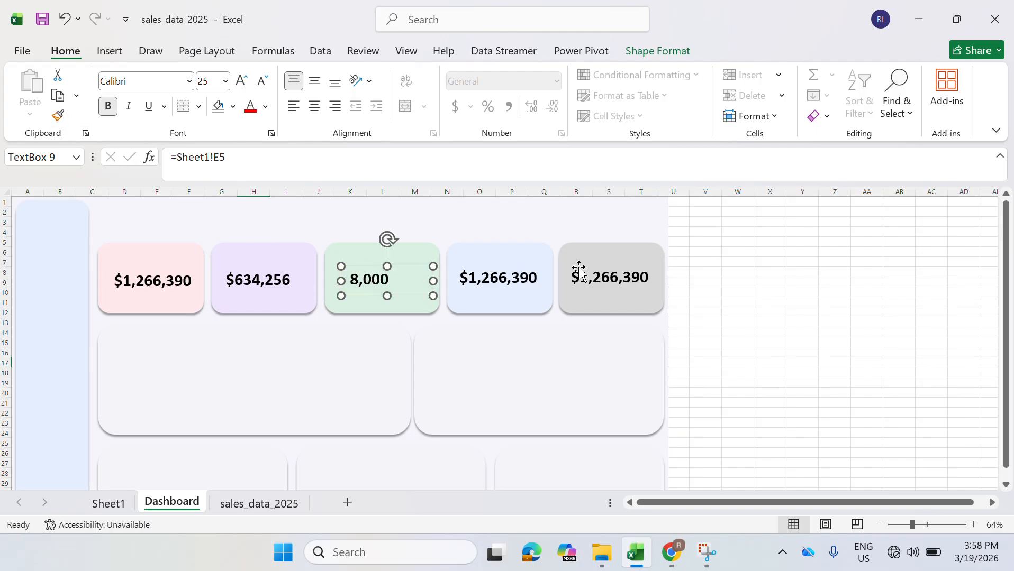
# - Link the blue card's text box to the Avg Order Value figure with =Sheet1!G5
pyautogui.click(521, 279)
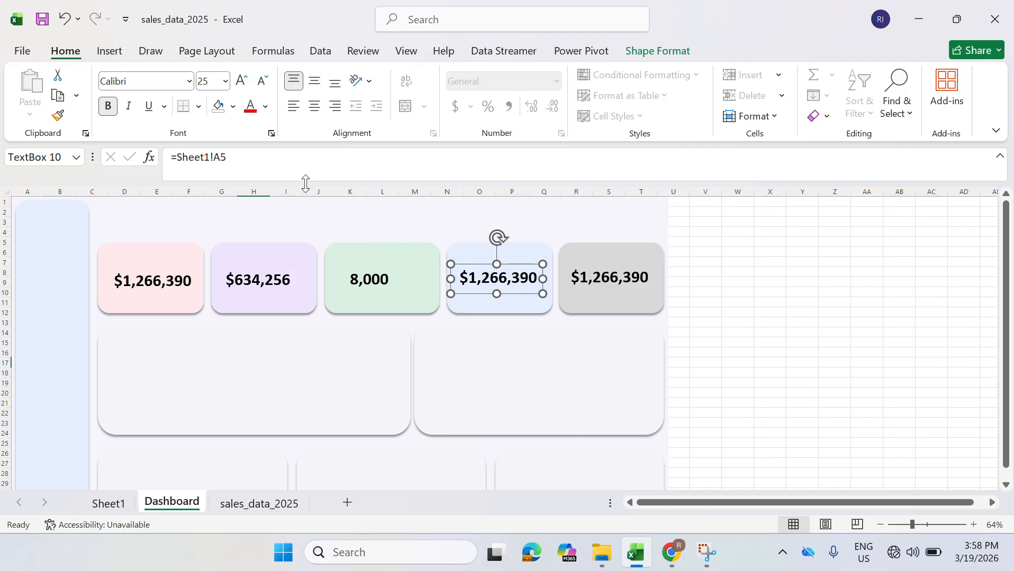
pyautogui.moveTo(291, 171); pyautogui.dragTo(81, 136)
pyautogui.write('=')
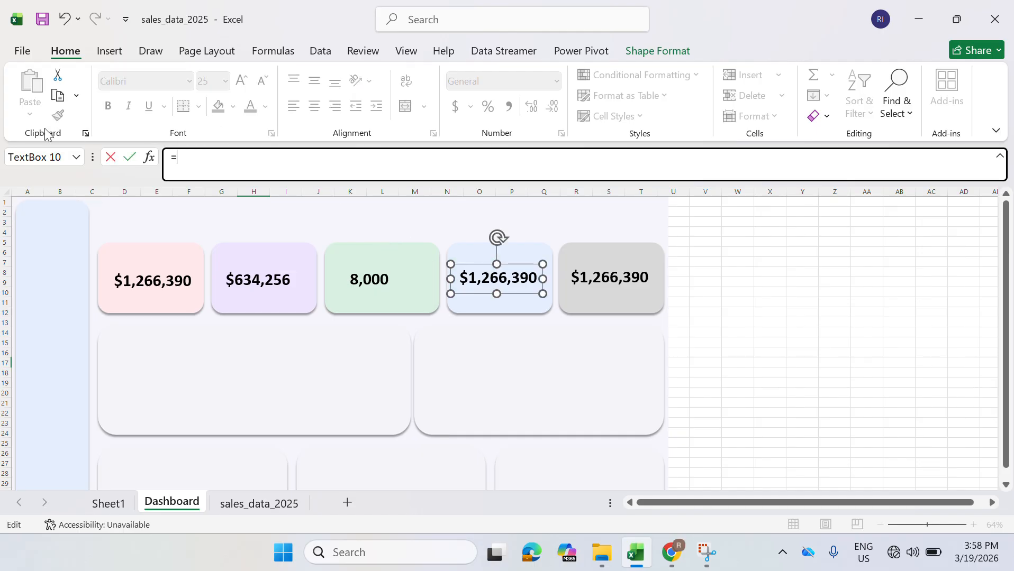
pyautogui.click(108, 503)
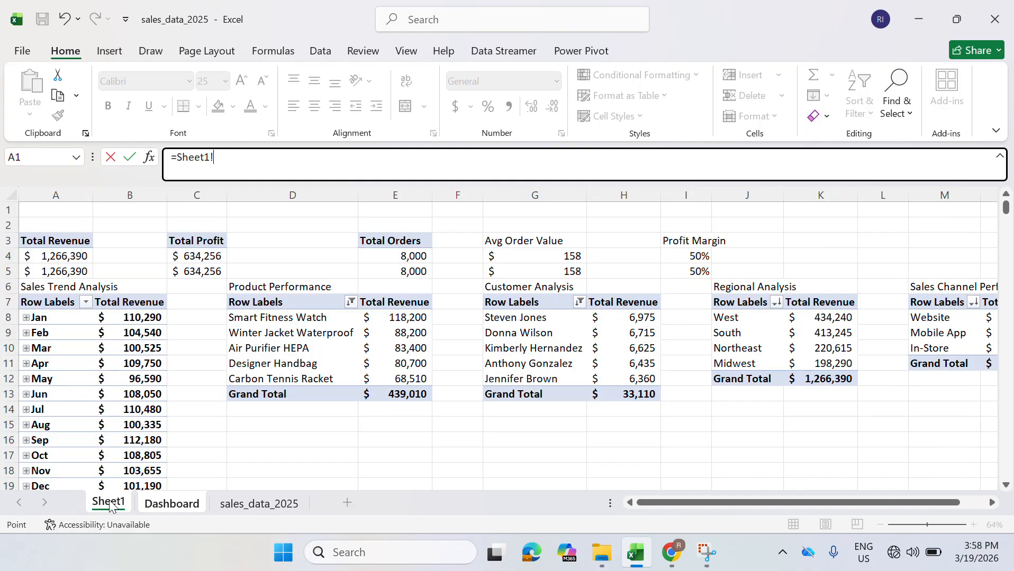
pyautogui.click(571, 257)
pyautogui.click(571, 271)
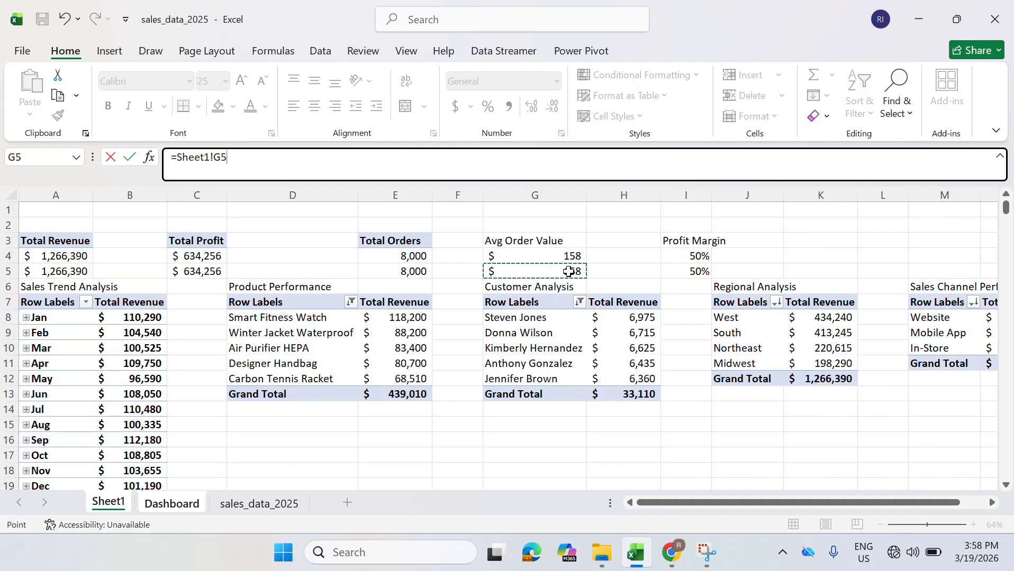
pyautogui.press('Return')
# - Copy the formatting of the green card's orders value onto the blue card's average order value
pyautogui.click(360, 256)
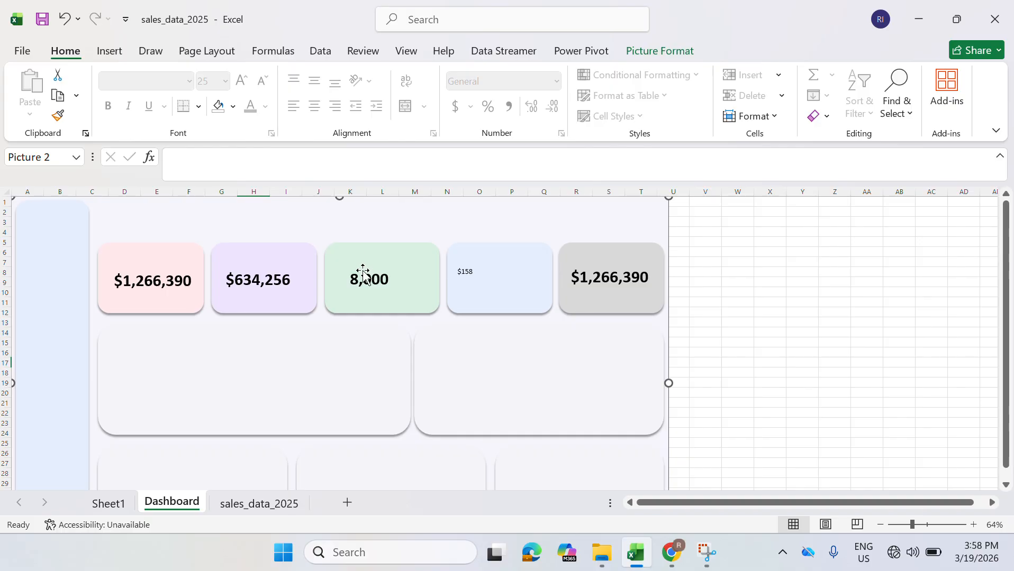
pyautogui.click(362, 273)
pyautogui.click(58, 116)
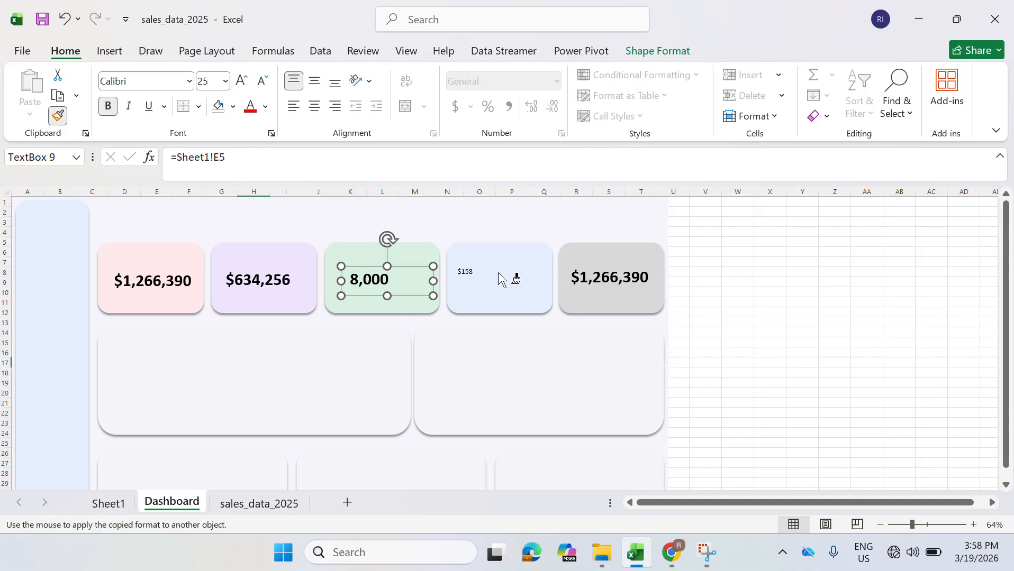
pyautogui.click(464, 274)
# - Clear the existing cell link from the grey card's text box
pyautogui.click(592, 280)
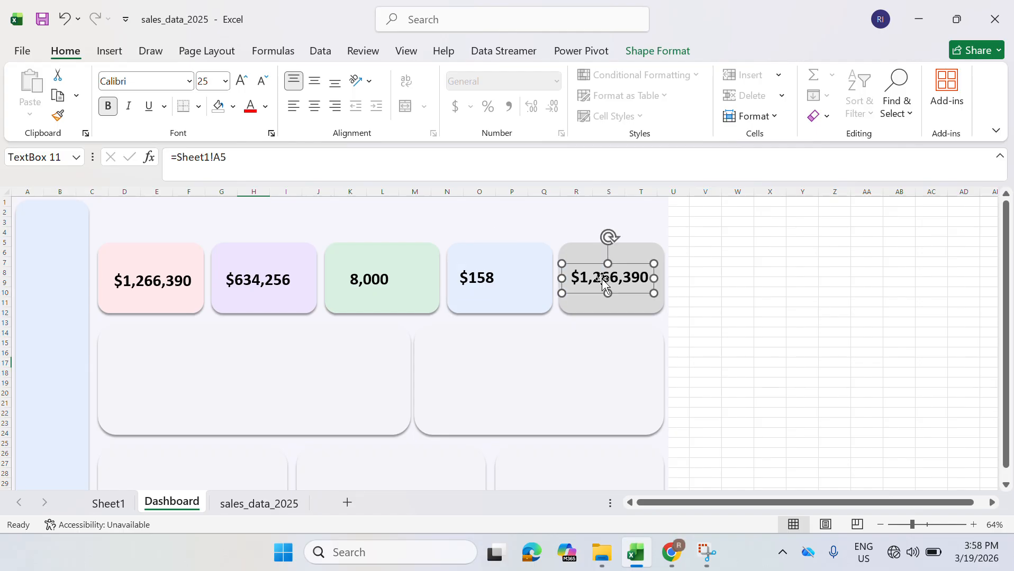
pyautogui.click(247, 155)
pyautogui.hotkey('ctrl', 'a')
pyautogui.write('=')
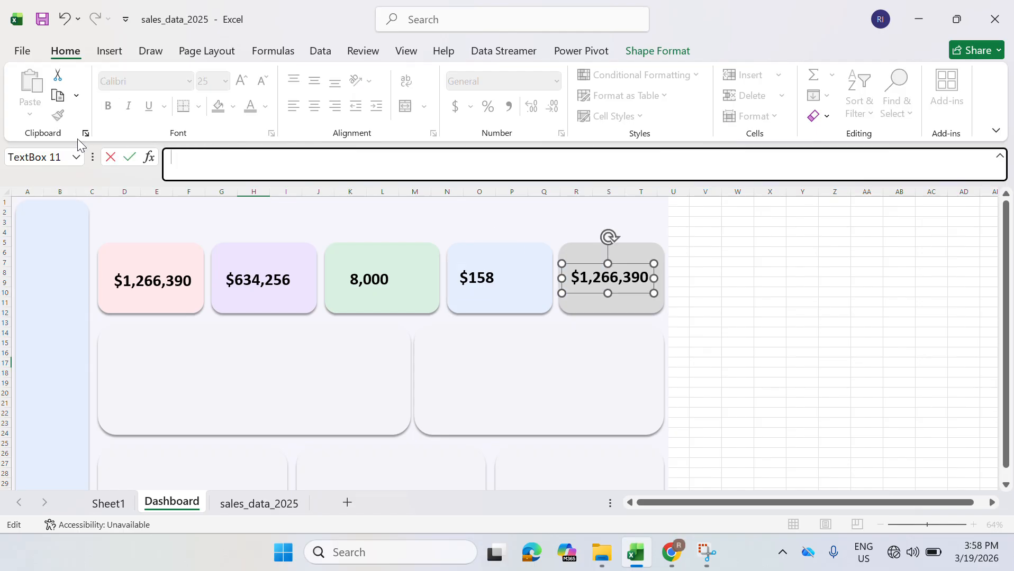
pyautogui.click(109, 504)
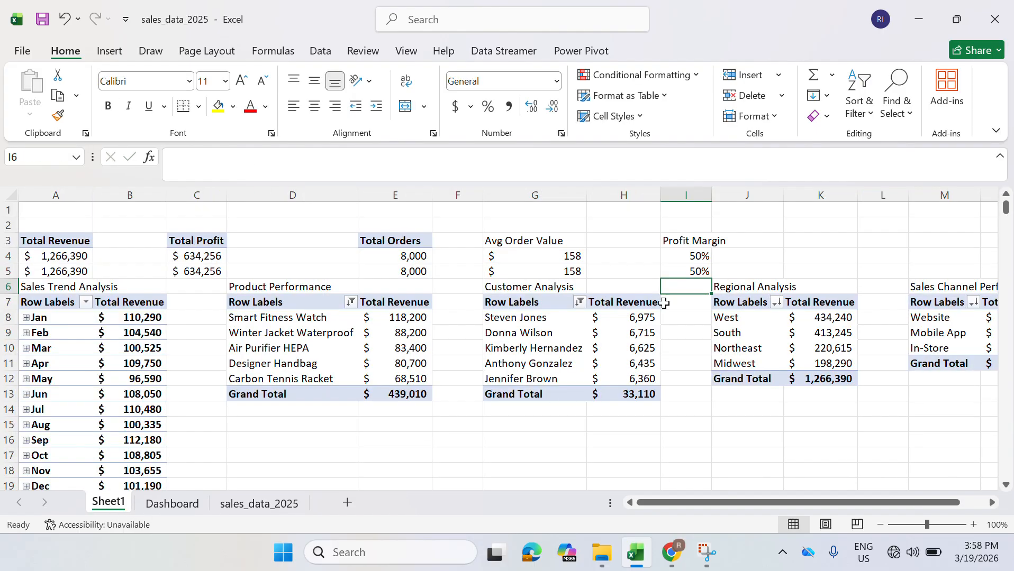
pyautogui.click(699, 257)
pyautogui.click(701, 271)
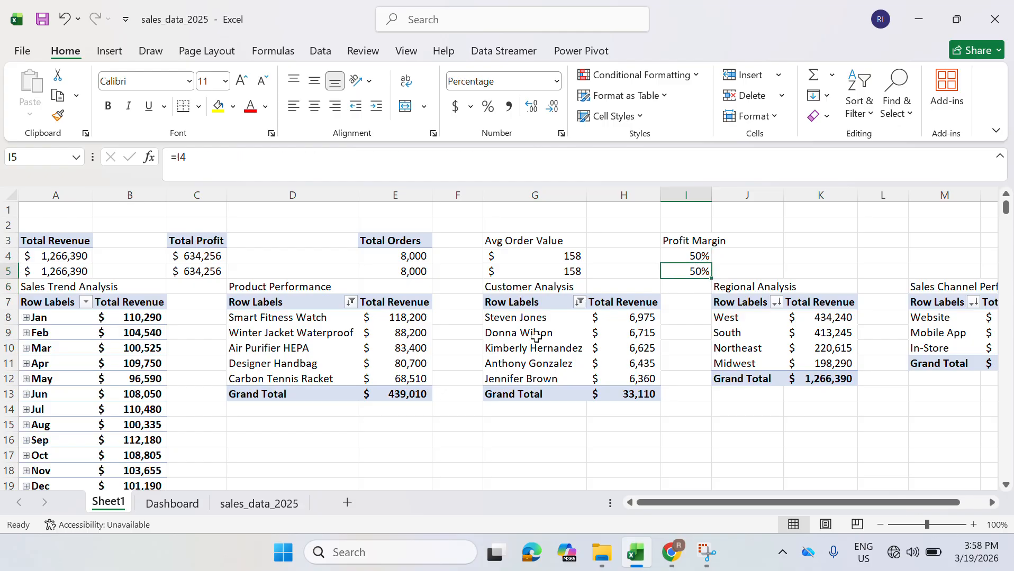
pyautogui.click(172, 503)
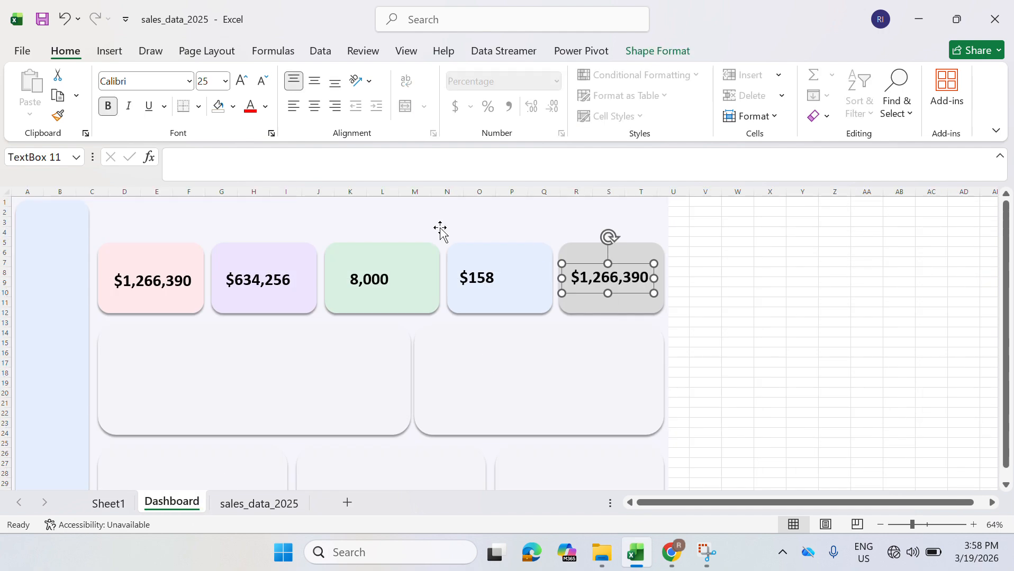
# - Link the grey card's text box to the Profit Margin value with =Sheet1!I5
pyautogui.click(249, 170)
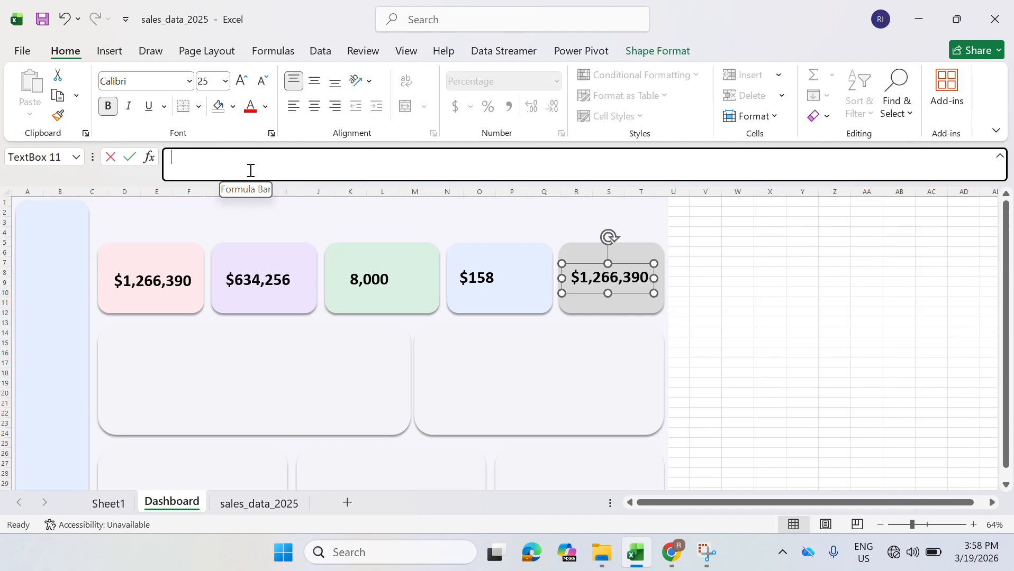
pyautogui.write('=')
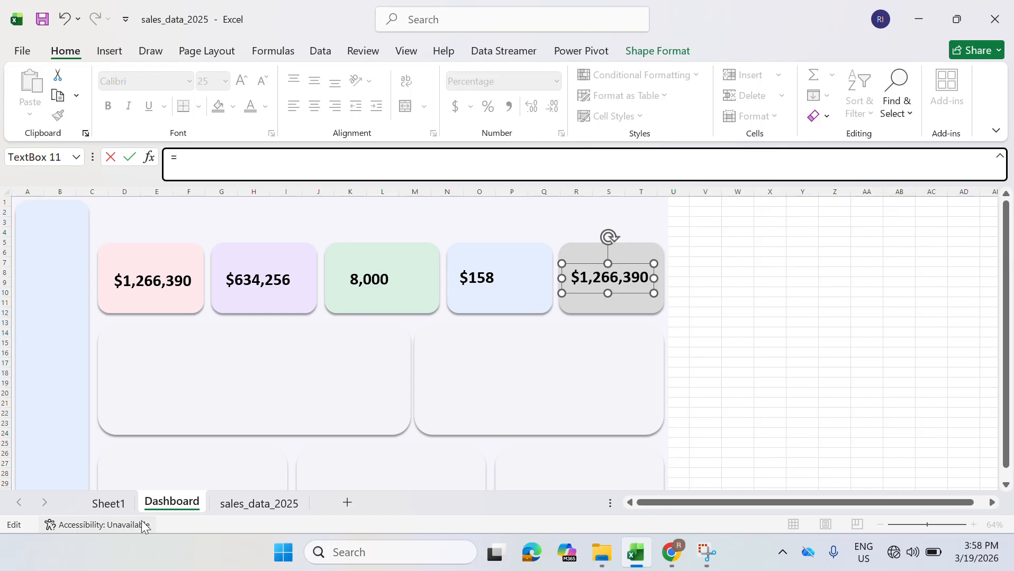
pyautogui.click(121, 506)
pyautogui.click(688, 271)
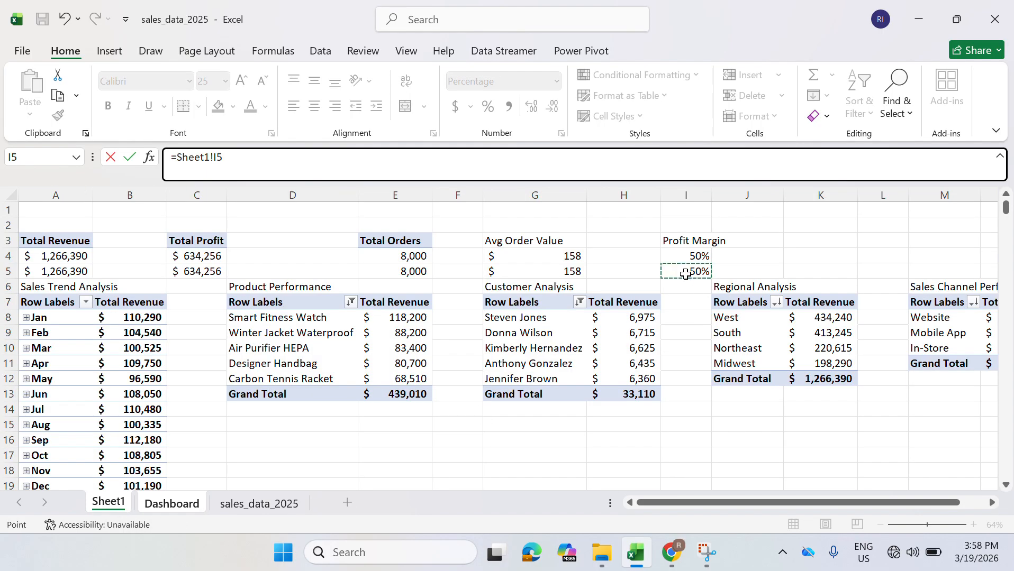
pyautogui.press('Return')
pyautogui.click(472, 278)
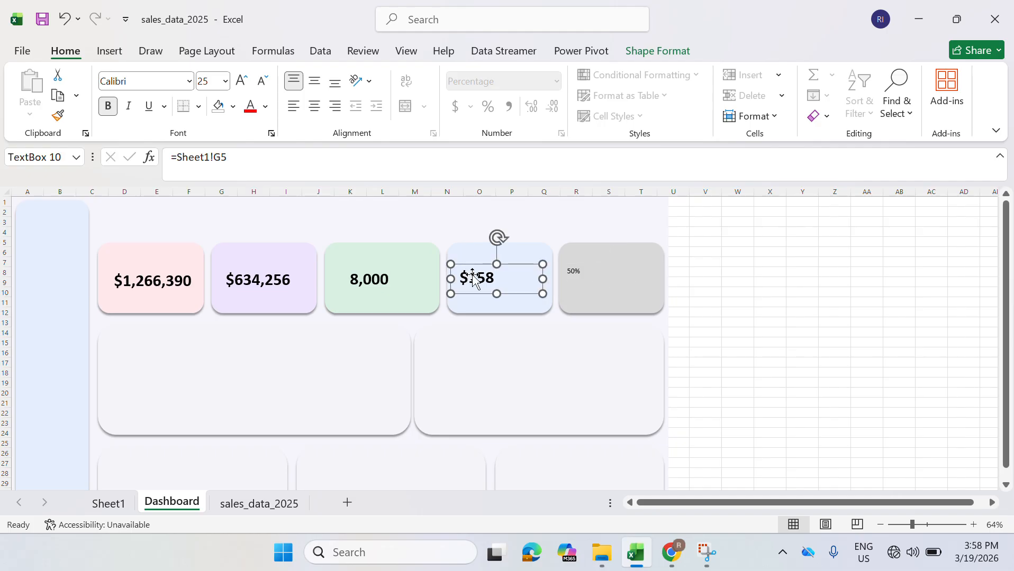
pyautogui.click(58, 117)
pyautogui.moveTo(575, 274); pyautogui.dragTo(538, 273)
pyautogui.hotkey('ctrl', 'z')
# - Copy the formatting of the blue card's average order value onto the grey card's profit margin value
pyautogui.click(494, 280)
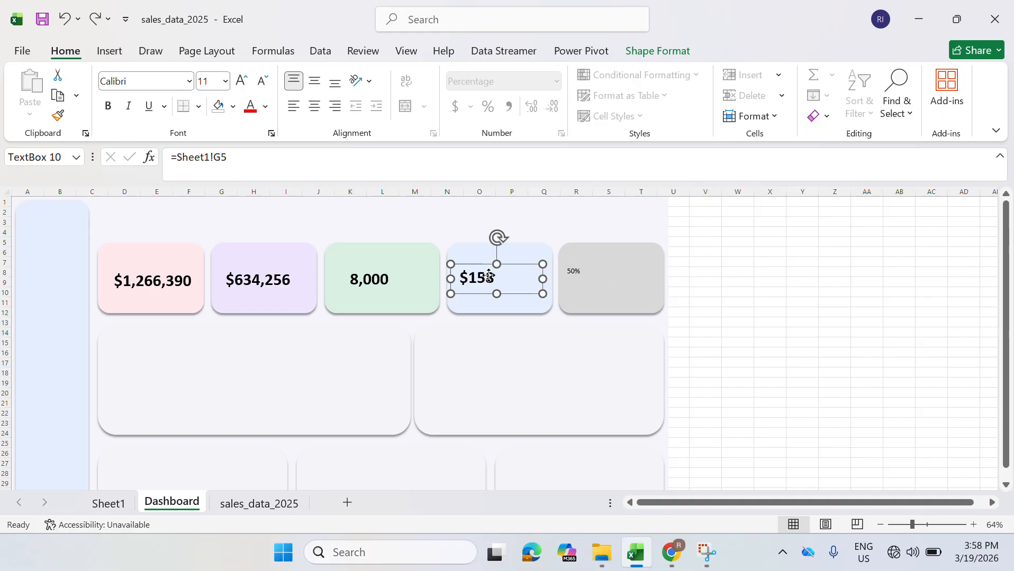
pyautogui.click(58, 117)
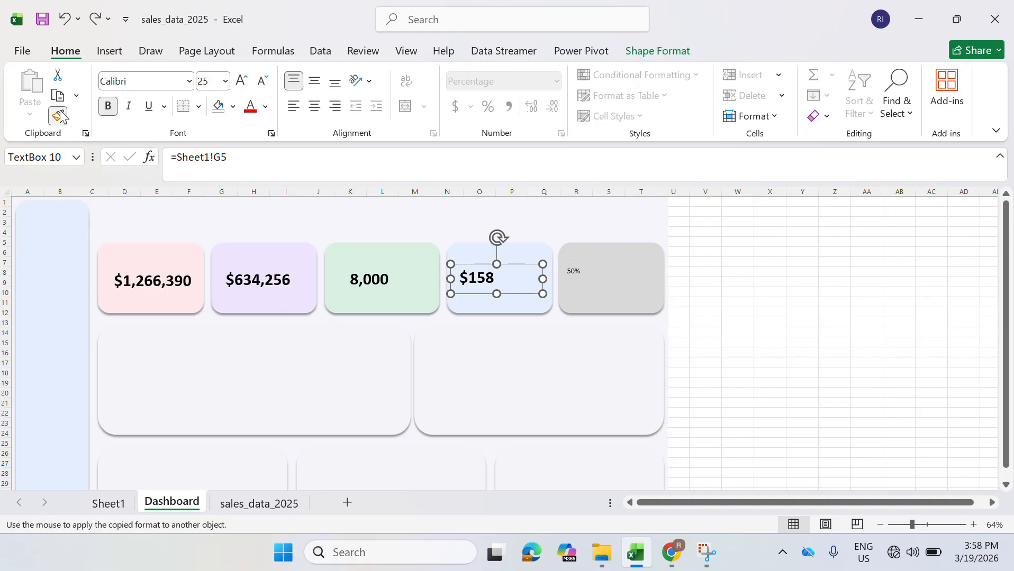
pyautogui.click(571, 265)
pyautogui.click(479, 279)
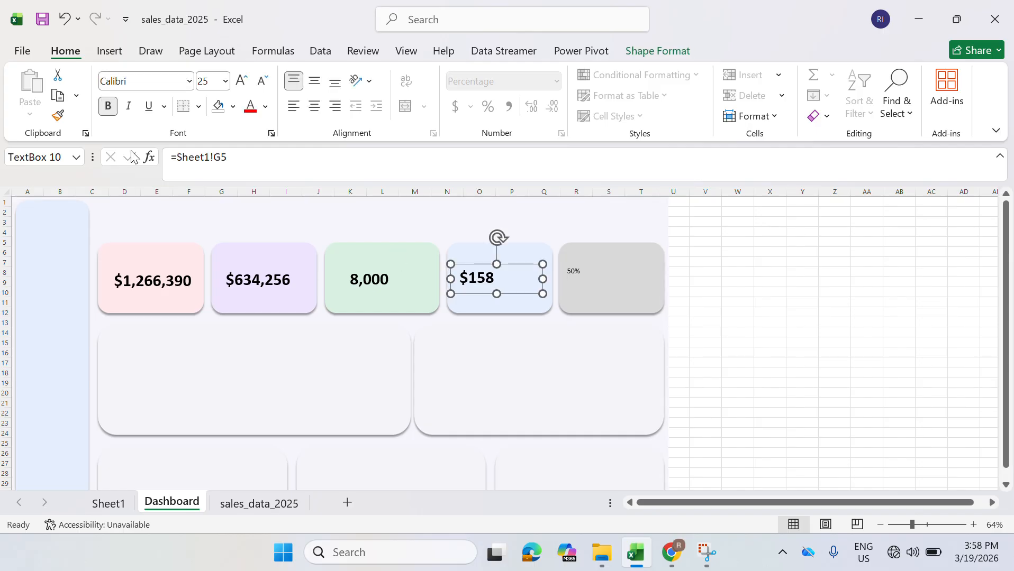
pyautogui.click(57, 117)
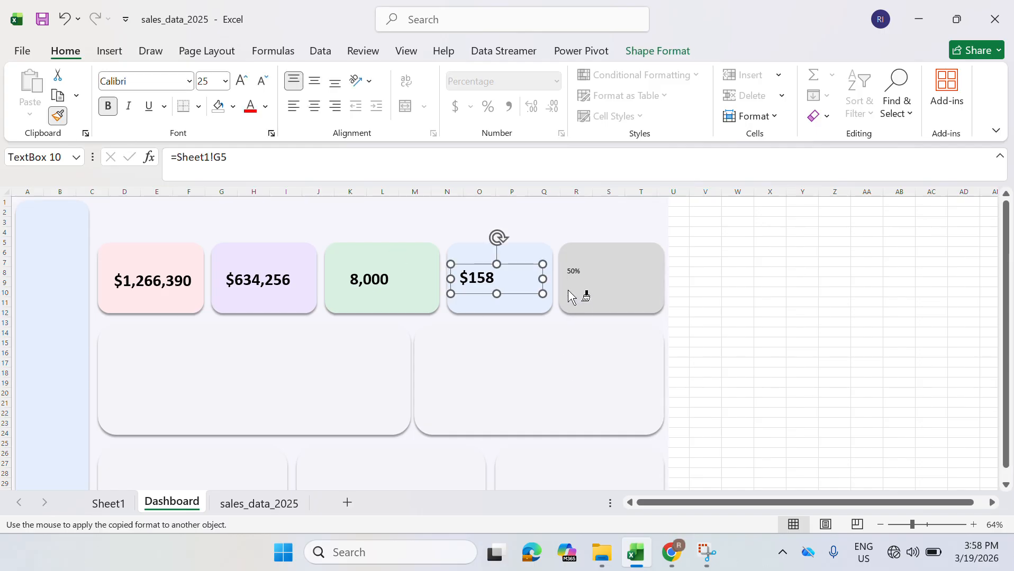
pyautogui.click(570, 273)
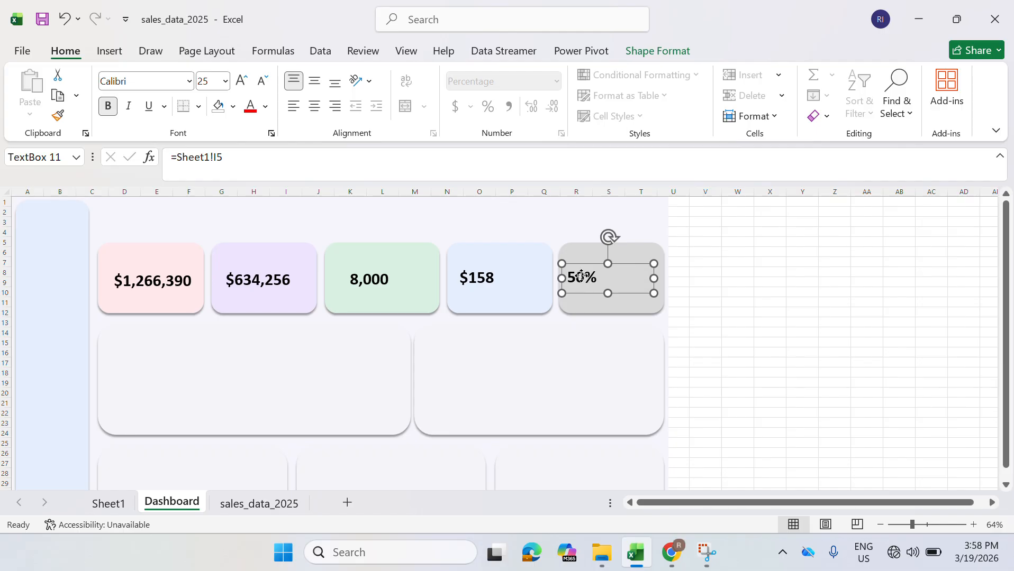
# - Reposition the grey, blue, green and purple cards' text boxes so each value sits centred on its card
pyautogui.moveTo(581, 278); pyautogui.dragTo(615, 279)
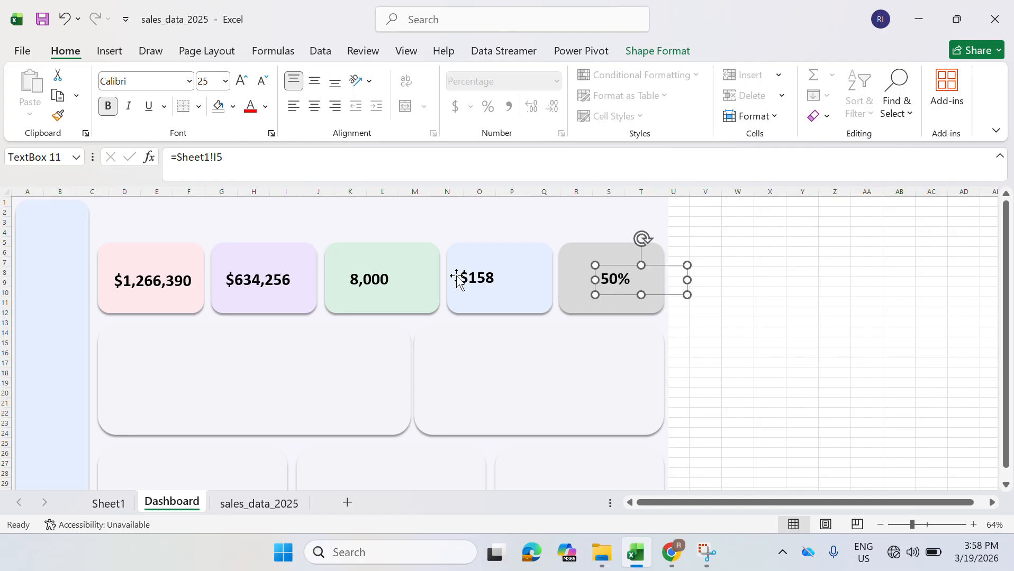
pyautogui.moveTo(459, 278); pyautogui.dragTo(480, 278)
pyautogui.moveTo(338, 279); pyautogui.dragTo(349, 279)
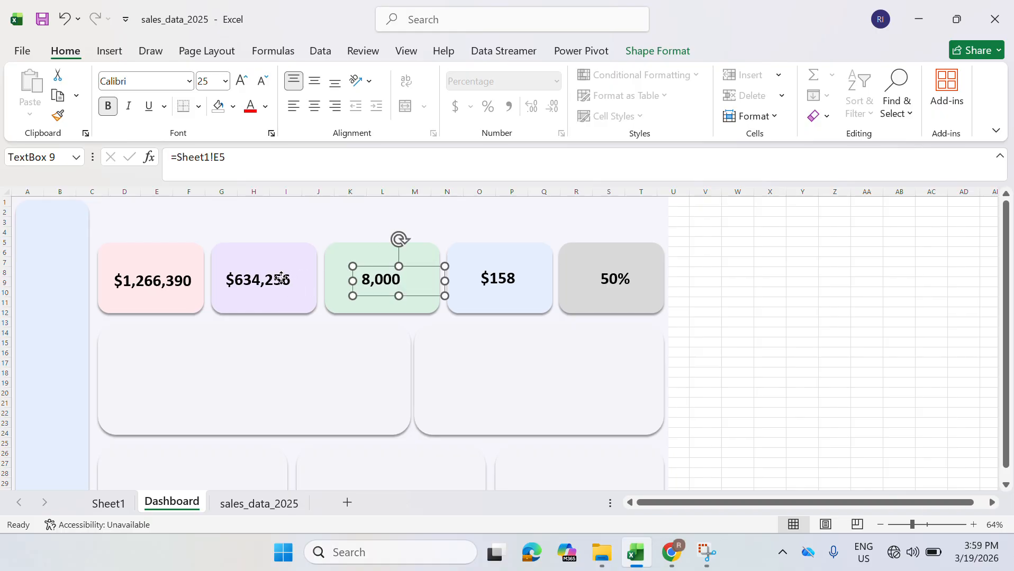
pyautogui.moveTo(280, 277); pyautogui.dragTo(288, 279)
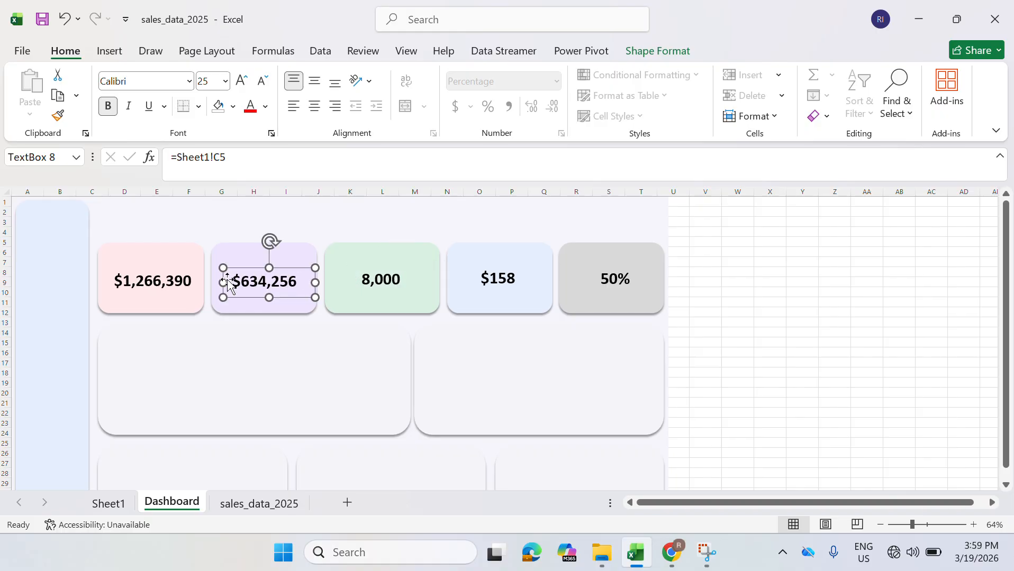
# - Change the font colour of the pink card's revenue value to the standard dark blue
pyautogui.click(159, 284)
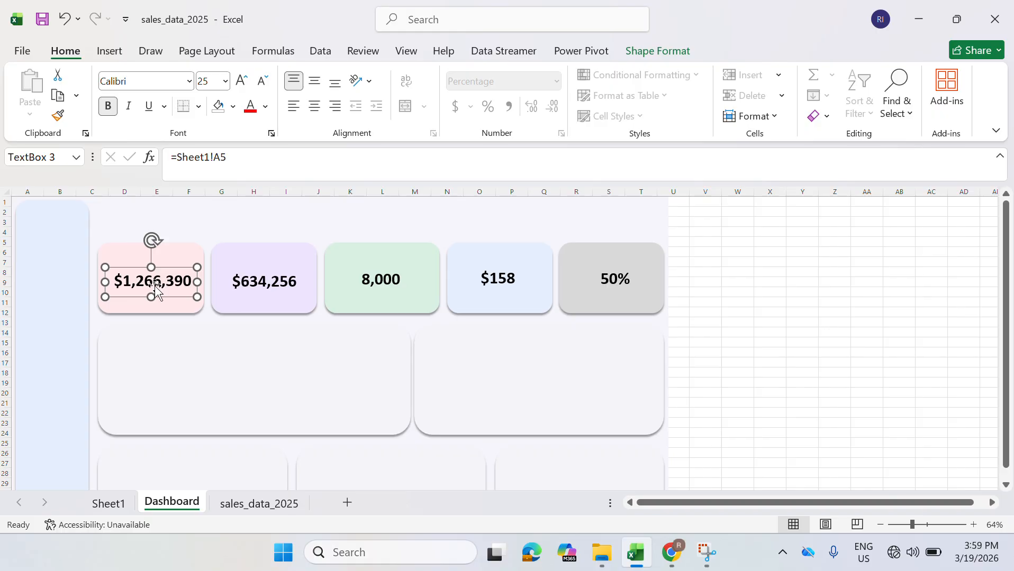
pyautogui.click(157, 288)
pyautogui.hotkey('ctrl', 'a')
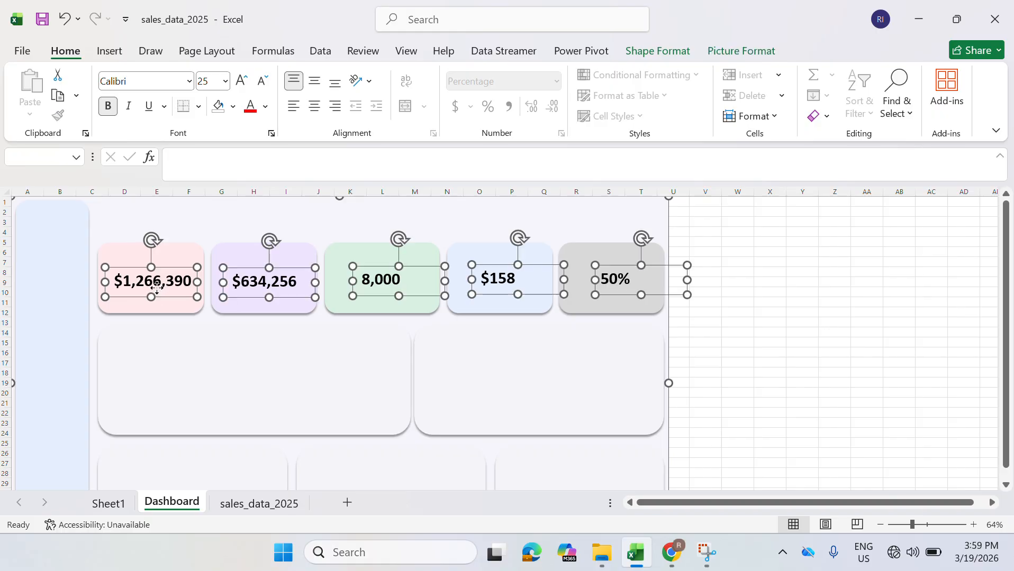
pyautogui.click(157, 289)
pyautogui.hotkey('ctrl', 'a')
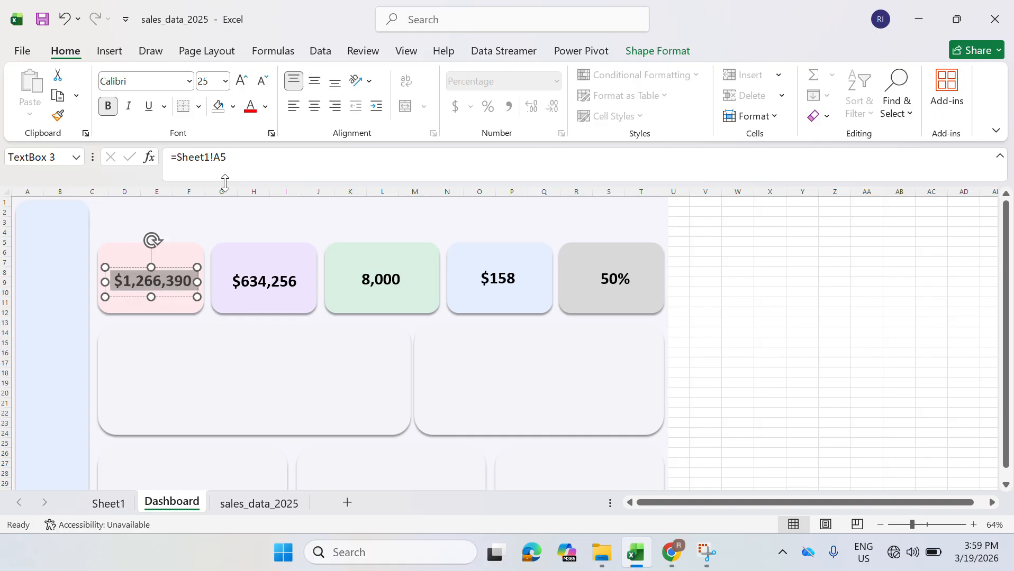
pyautogui.click(265, 108)
pyautogui.click(431, 368)
pyautogui.click(305, 373)
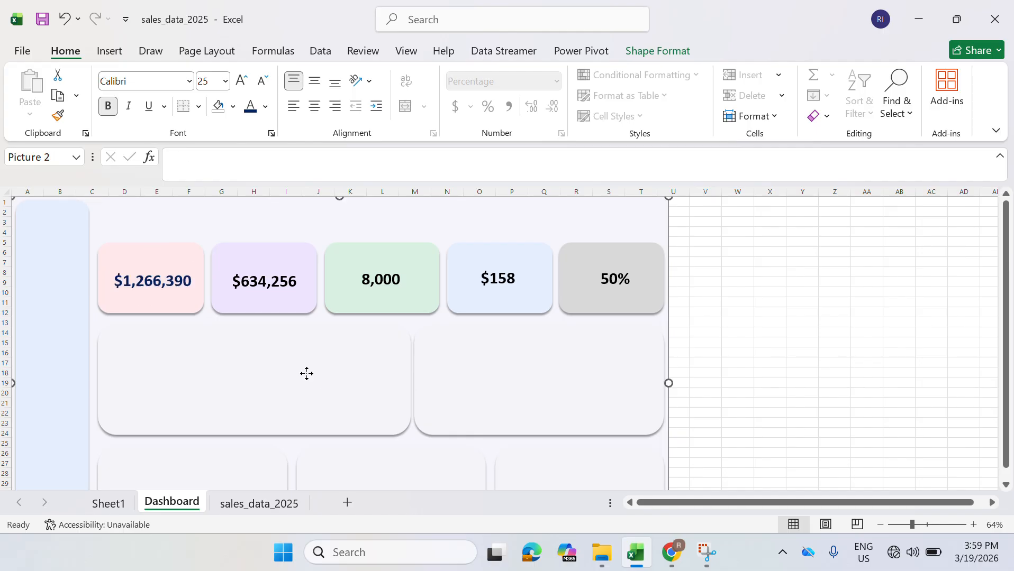
# - Change the font colour of the green card's orders value to the standard dark blue
pyautogui.click(278, 286)
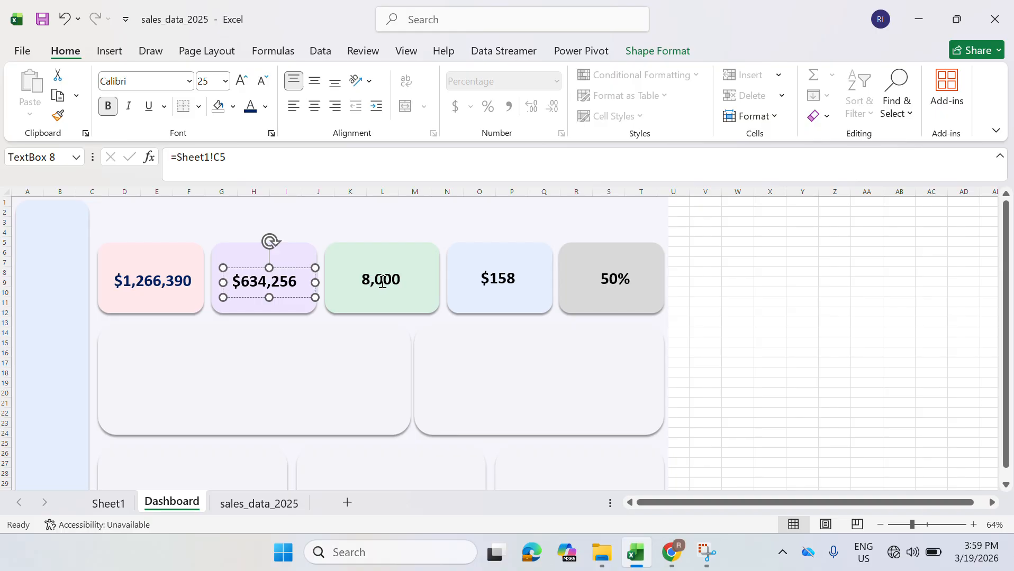
pyautogui.click(292, 337)
pyautogui.click(375, 279)
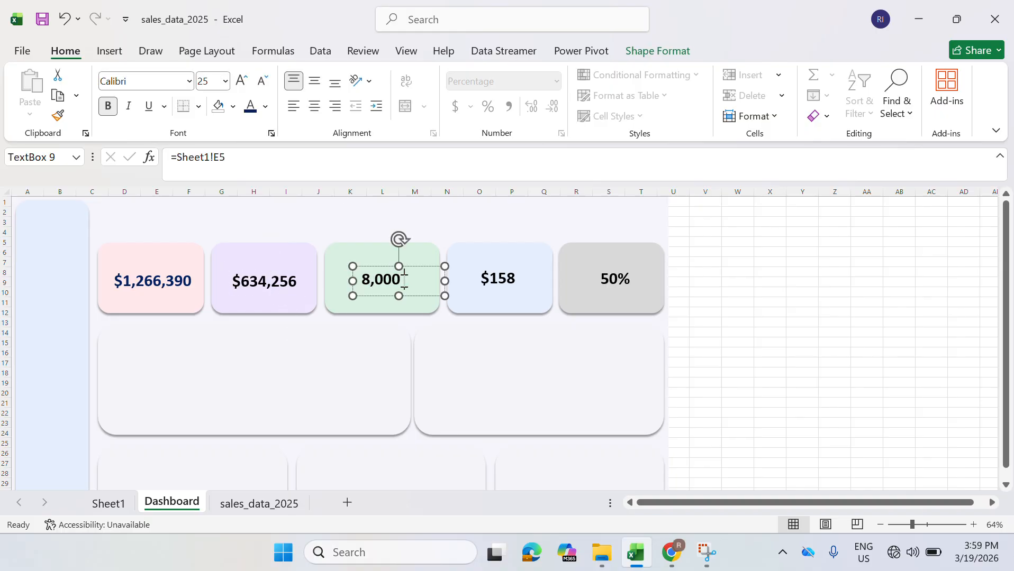
pyautogui.doubleClick(404, 280)
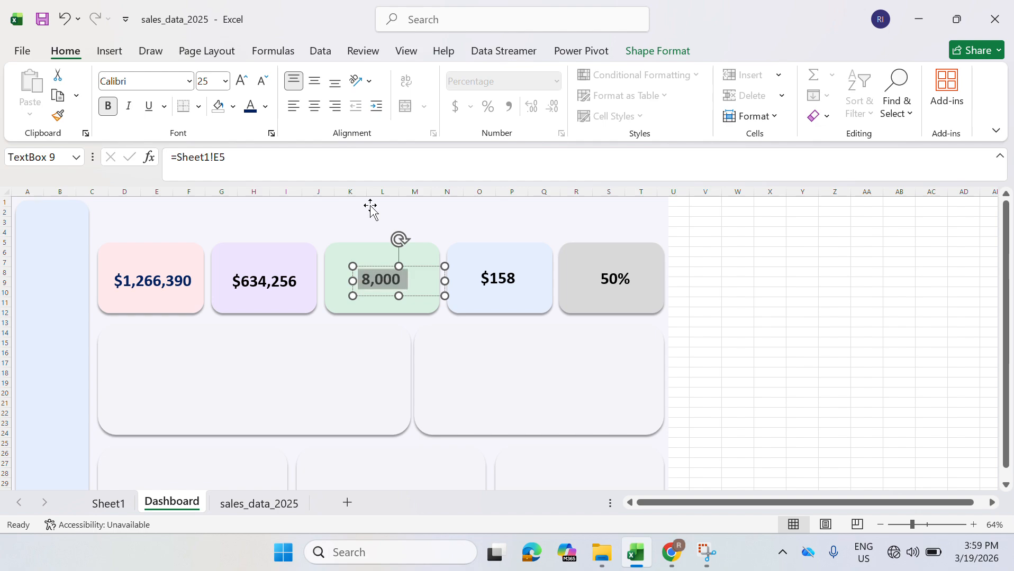
pyautogui.click(266, 107)
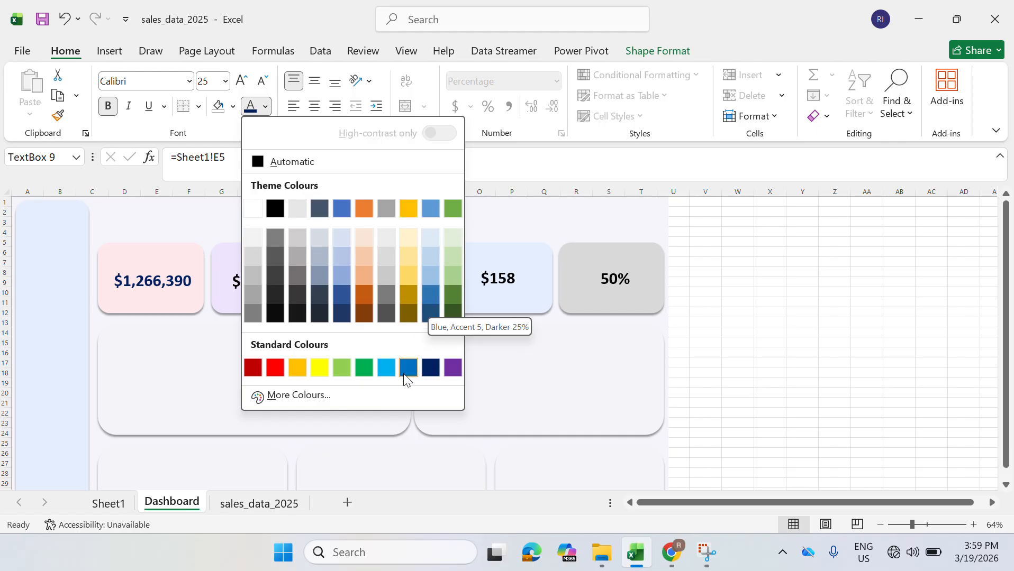
pyautogui.click(431, 368)
pyautogui.click(477, 327)
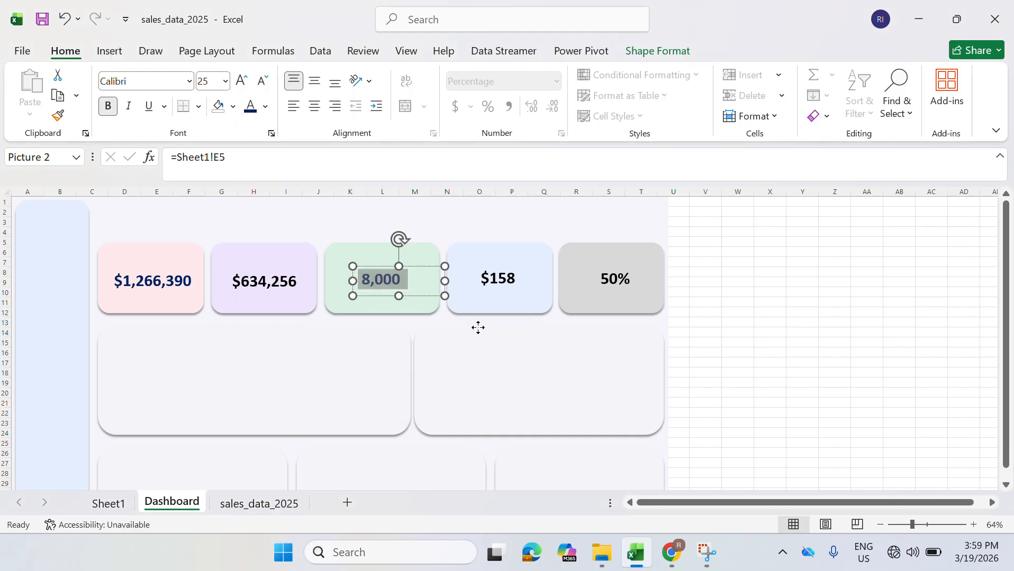
# - Apply the same dark blue font colour to the blue card's average order value and the grey card's profit margin
pyautogui.click(493, 279)
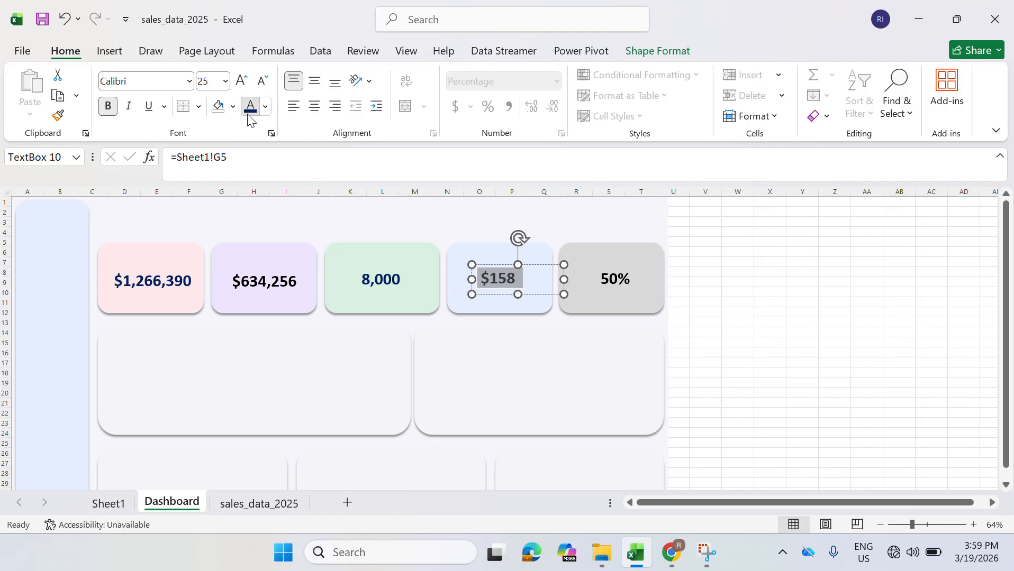
pyautogui.click(624, 292)
pyautogui.click(624, 287)
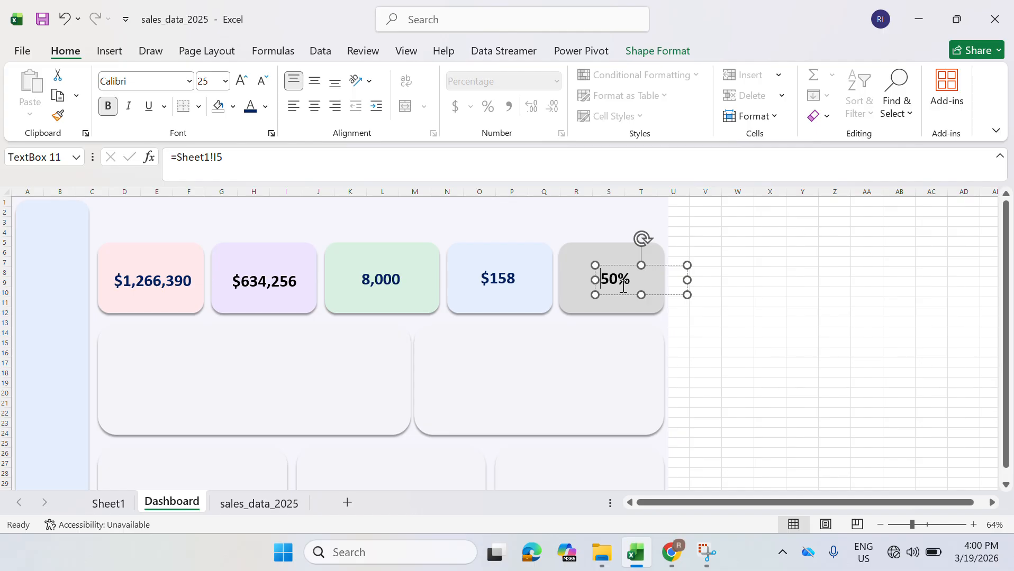
pyautogui.doubleClick(622, 286)
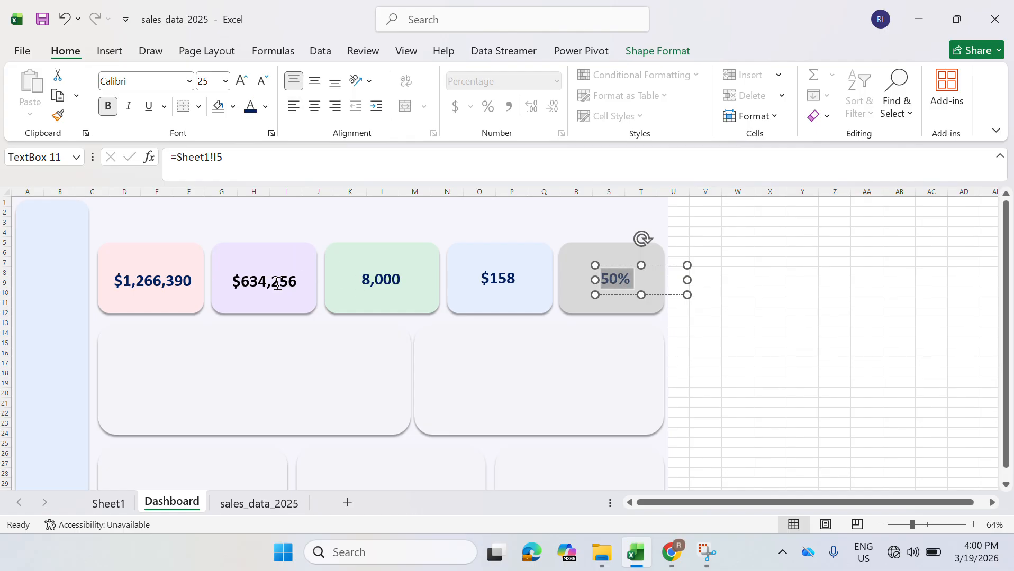
pyautogui.click(331, 413)
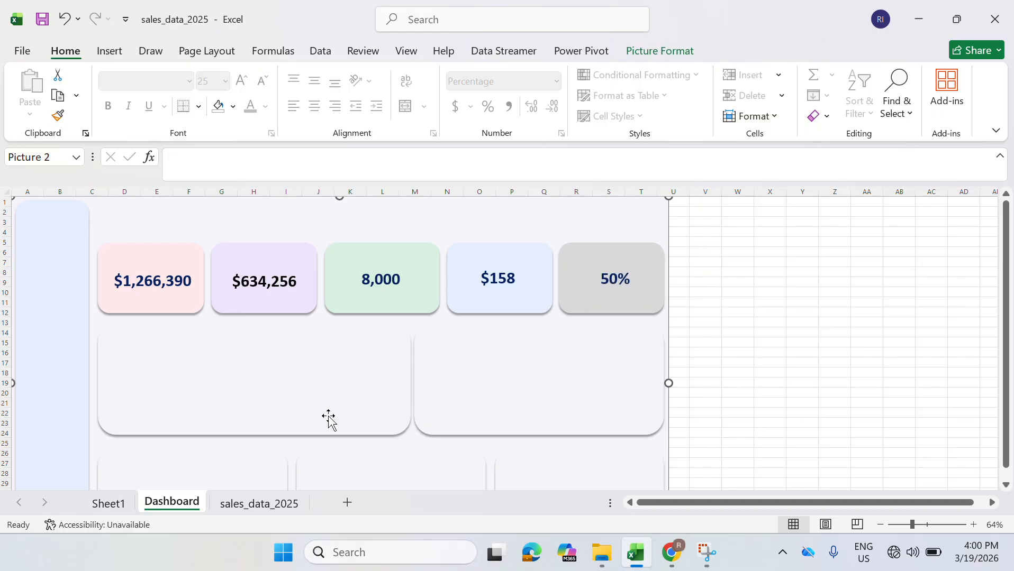
# - Apply the same dark blue font colour to the purple card's profit value
pyautogui.click(286, 287)
pyautogui.doubleClick(286, 287)
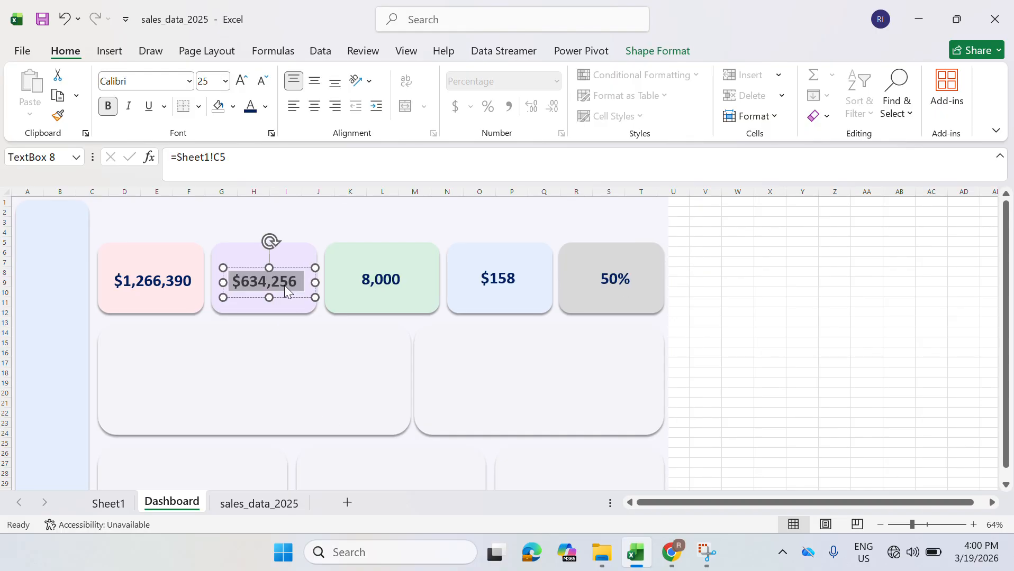
pyautogui.click(454, 361)
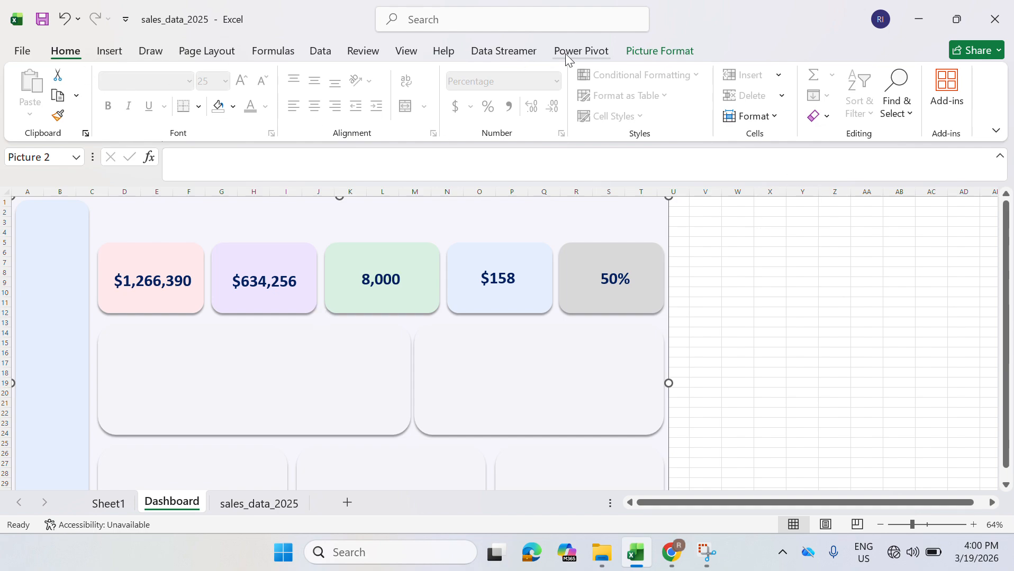
# - Insert a text box reading "Total Revenue" and place it above the revenue value on the pink card
pyautogui.click(714, 221)
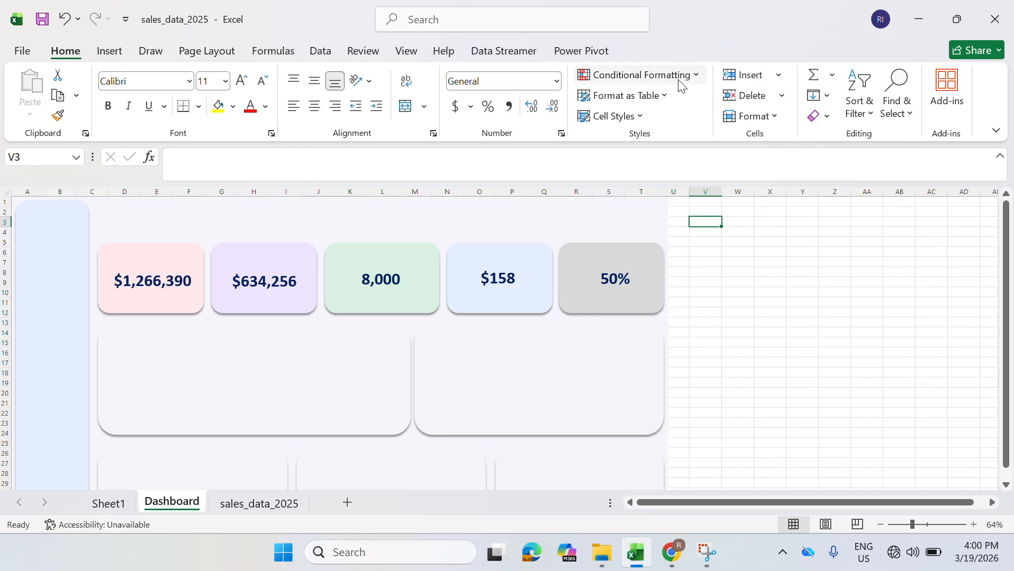
pyautogui.click(111, 52)
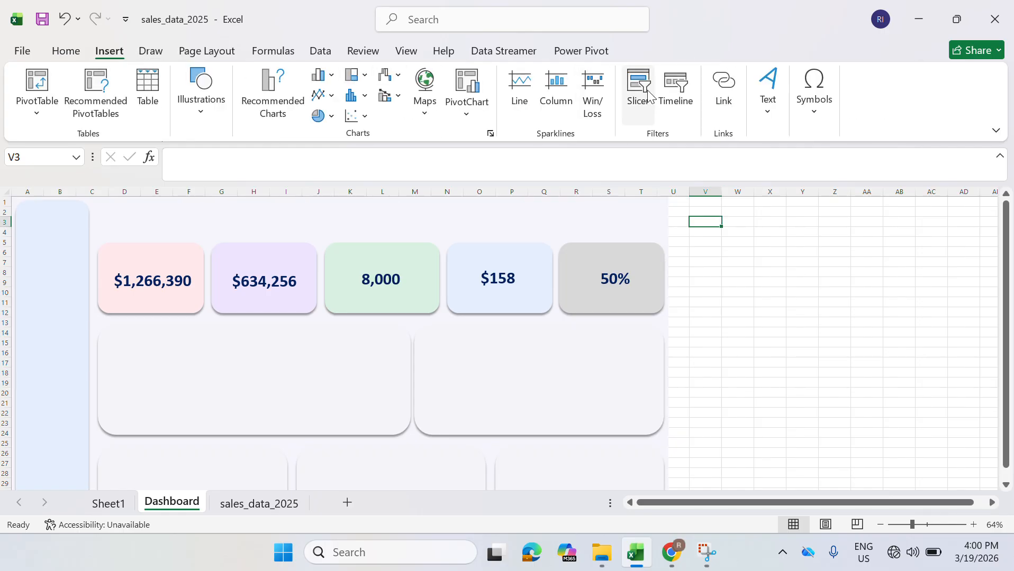
pyautogui.click(767, 98)
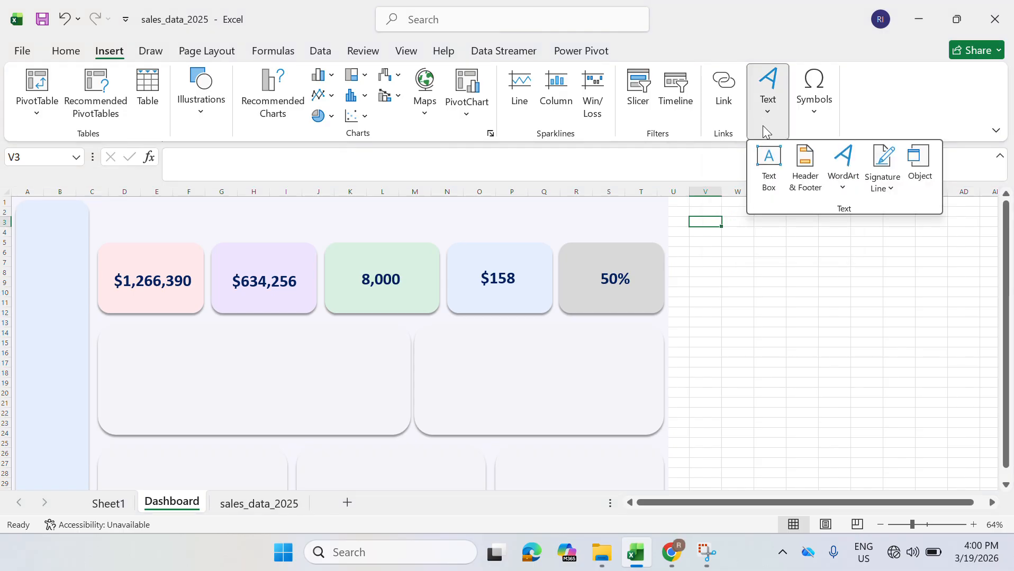
pyautogui.click(767, 162)
pyautogui.moveTo(739, 265); pyautogui.dragTo(822, 281)
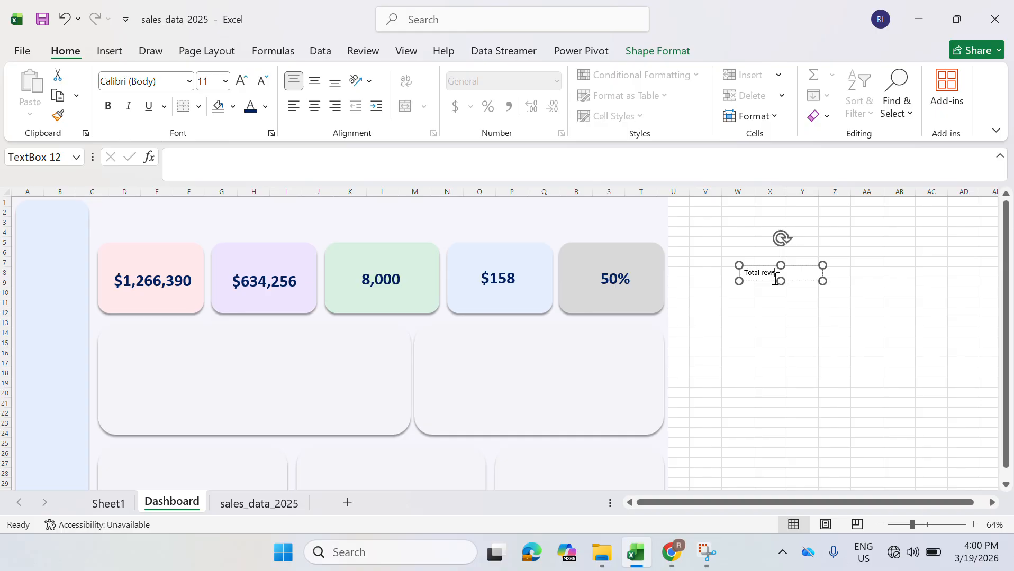
pyautogui.write('Total revnue')
pyautogui.click(801, 290)
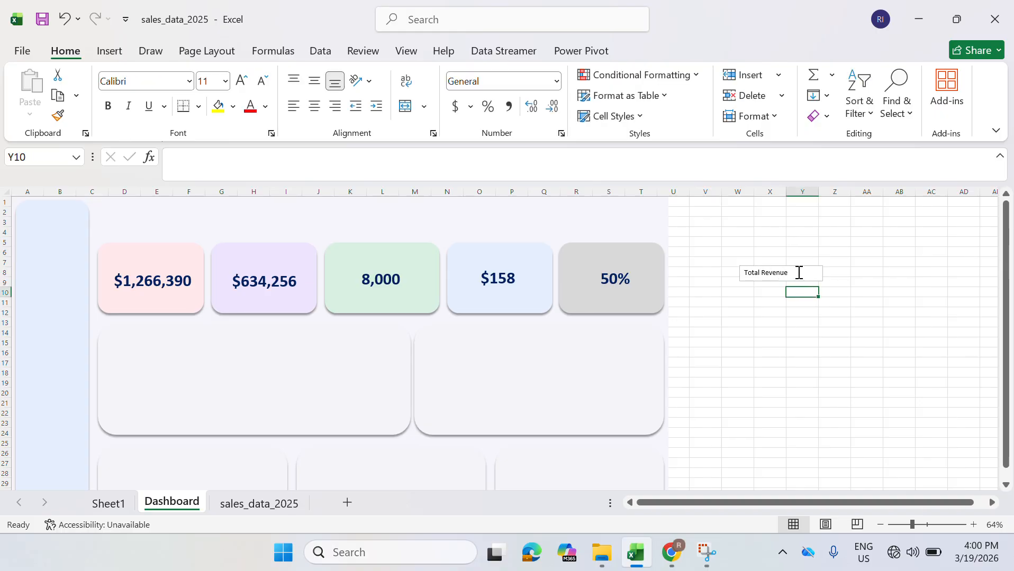
pyautogui.click(798, 271)
pyautogui.moveTo(797, 266); pyautogui.dragTo(175, 250)
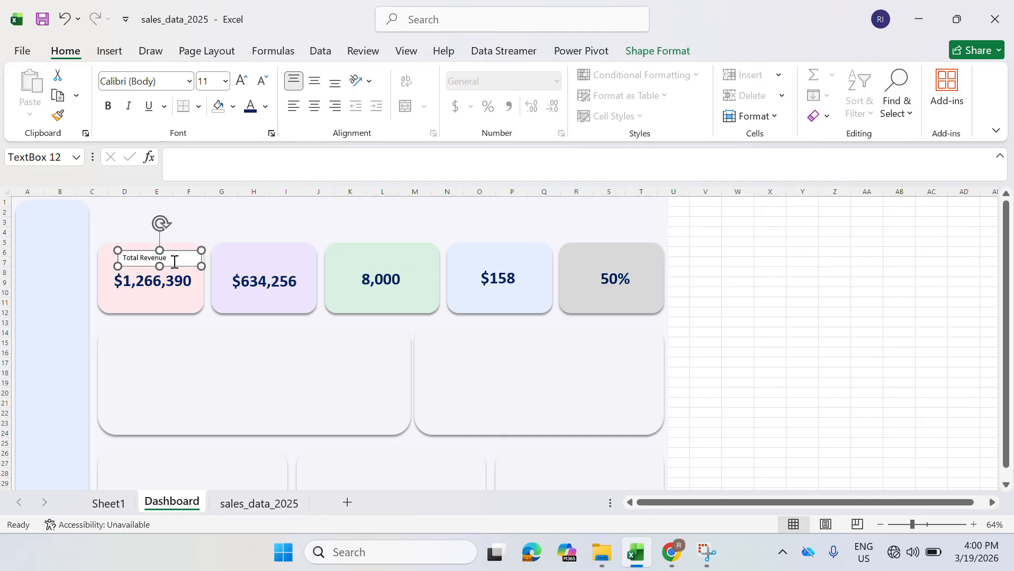
# - Remove the fill and the outline from the Total Revenue label's text box
pyautogui.click(662, 50)
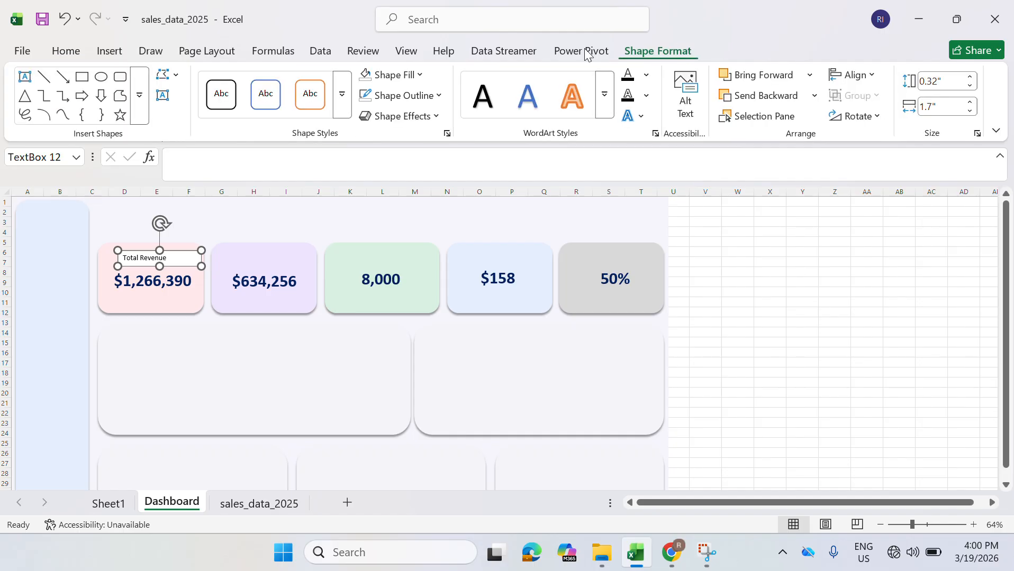
pyautogui.click(418, 75)
pyautogui.click(373, 367)
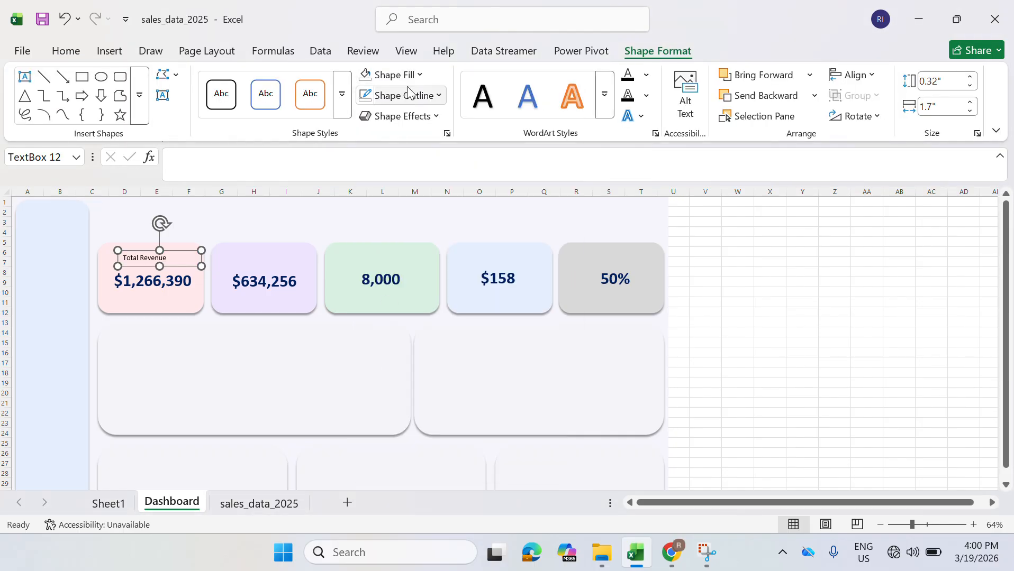
pyautogui.click(412, 96)
pyautogui.click(386, 388)
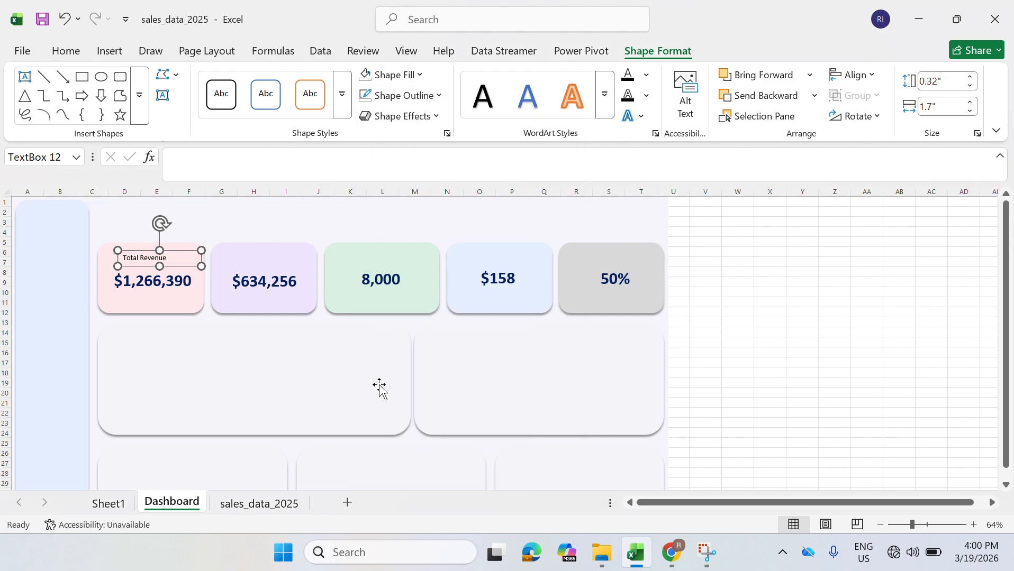
# - Set the Total Revenue label's font size to 12
pyautogui.tripleClick(180, 260)
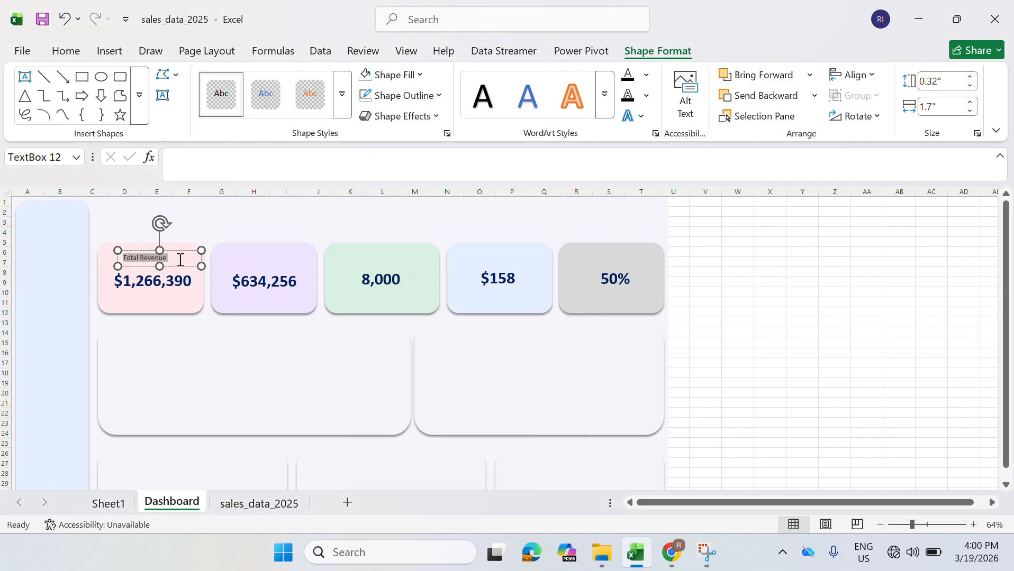
pyautogui.click(84, 58)
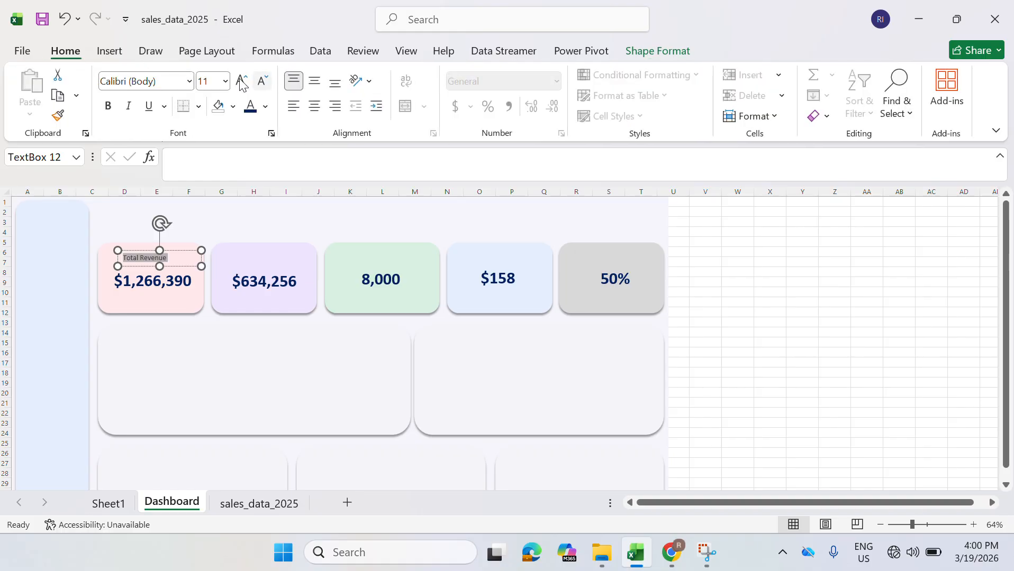
pyautogui.click(208, 86)
pyautogui.write('1')
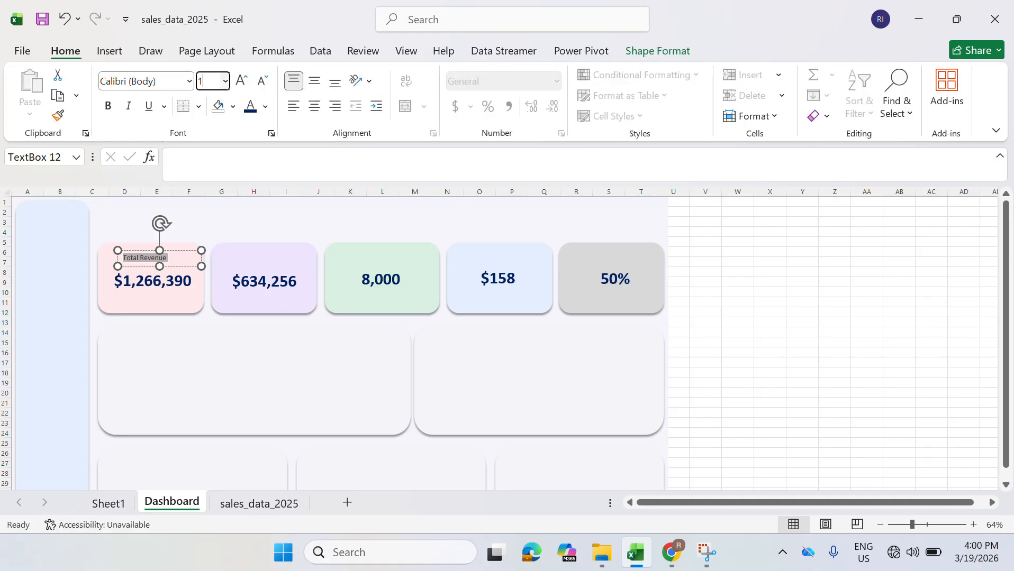
pyautogui.write('2')
pyautogui.press('Return')
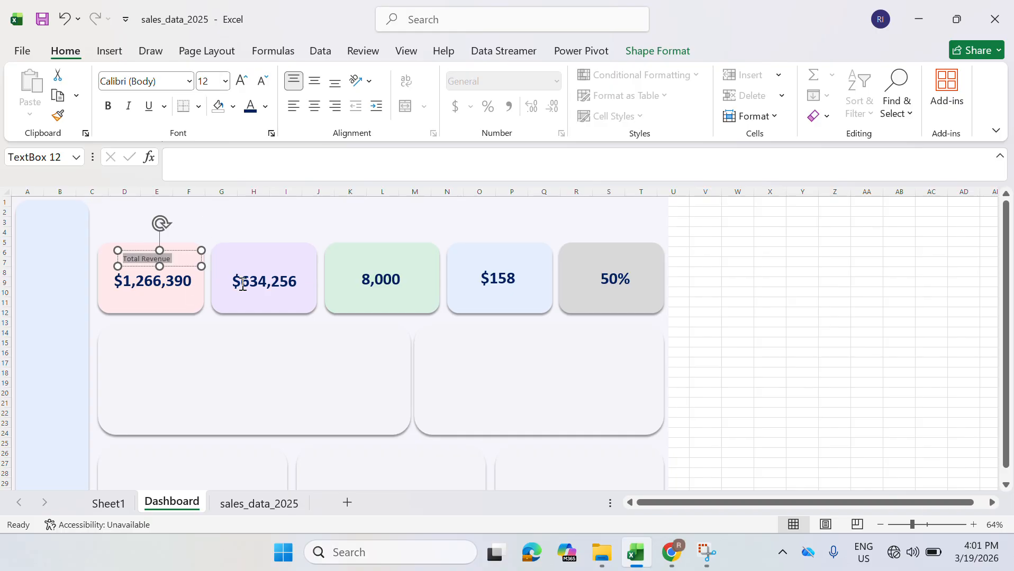
pyautogui.click(278, 357)
# - Set the Total Revenue label's font size to 14
pyautogui.click(167, 256)
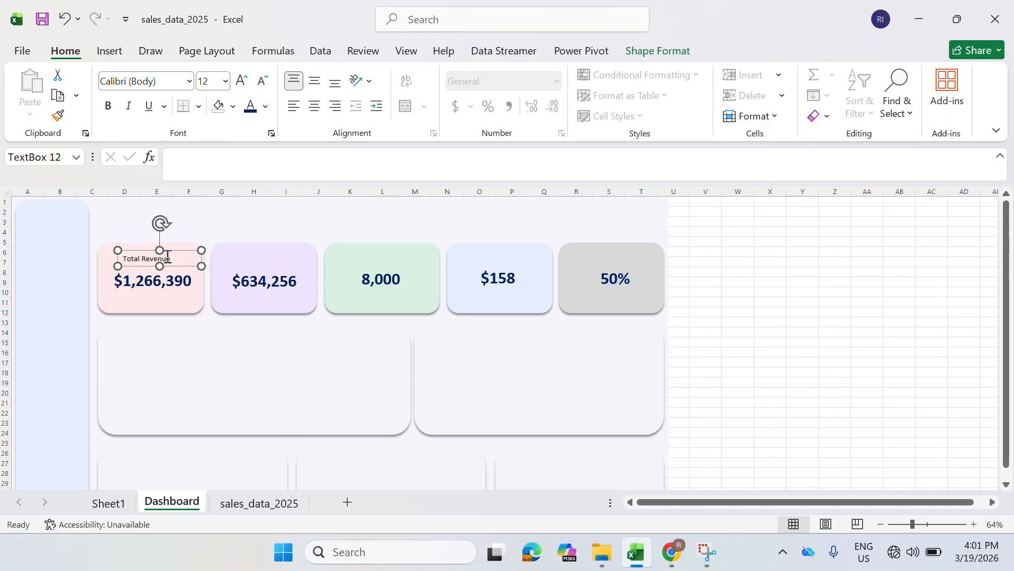
pyautogui.tripleClick(167, 255)
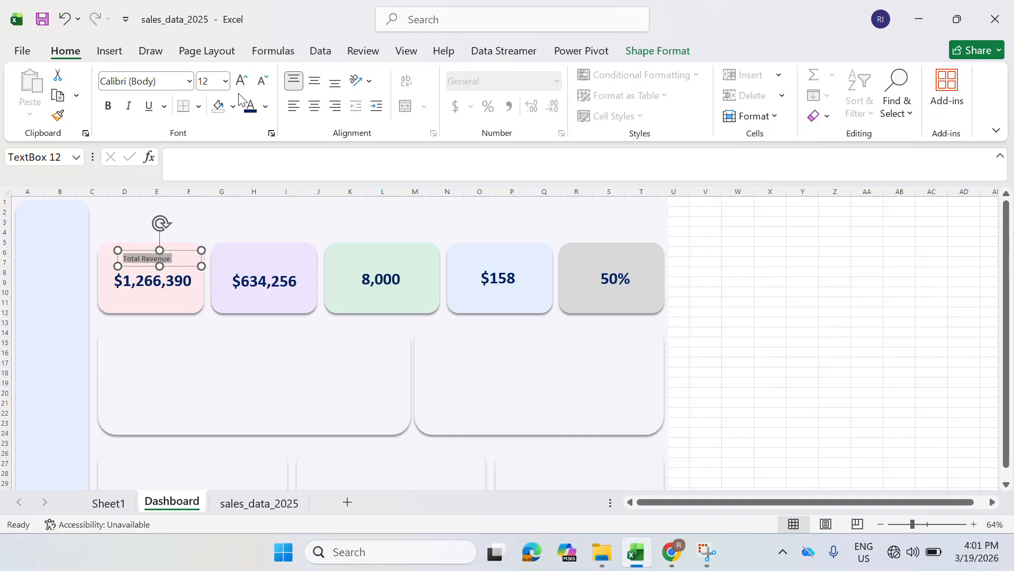
pyautogui.click(225, 81)
pyautogui.click(213, 221)
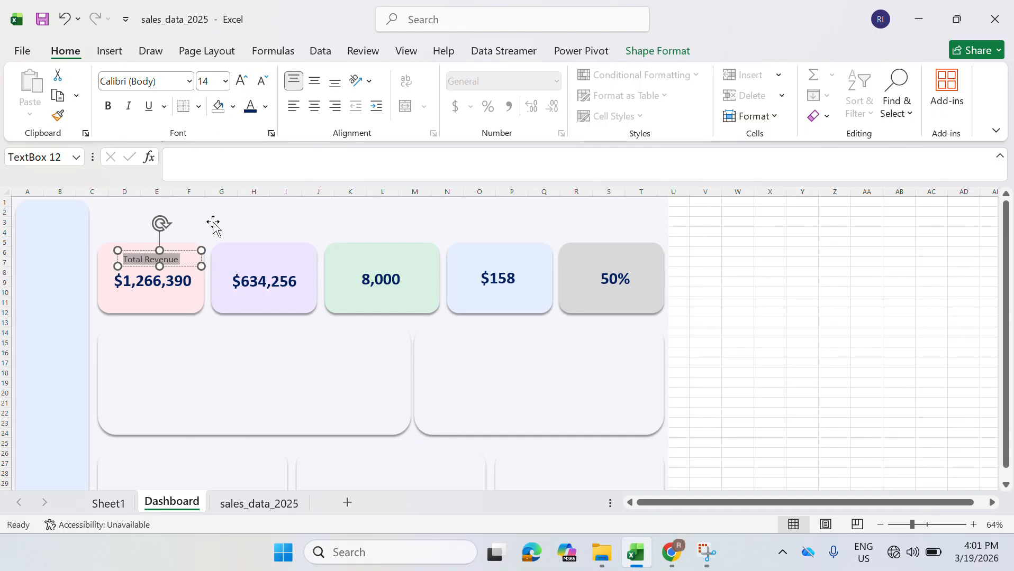
pyautogui.click(233, 304)
# - Apply the dark blue font colour to the Total Revenue label
pyautogui.click(171, 266)
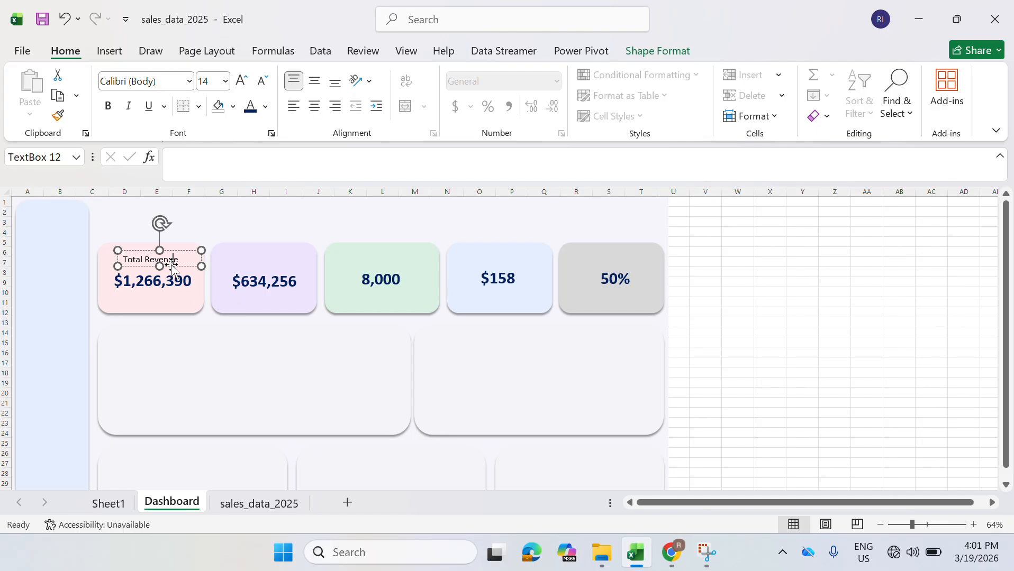
pyautogui.hotkey('ctrl', 'a')
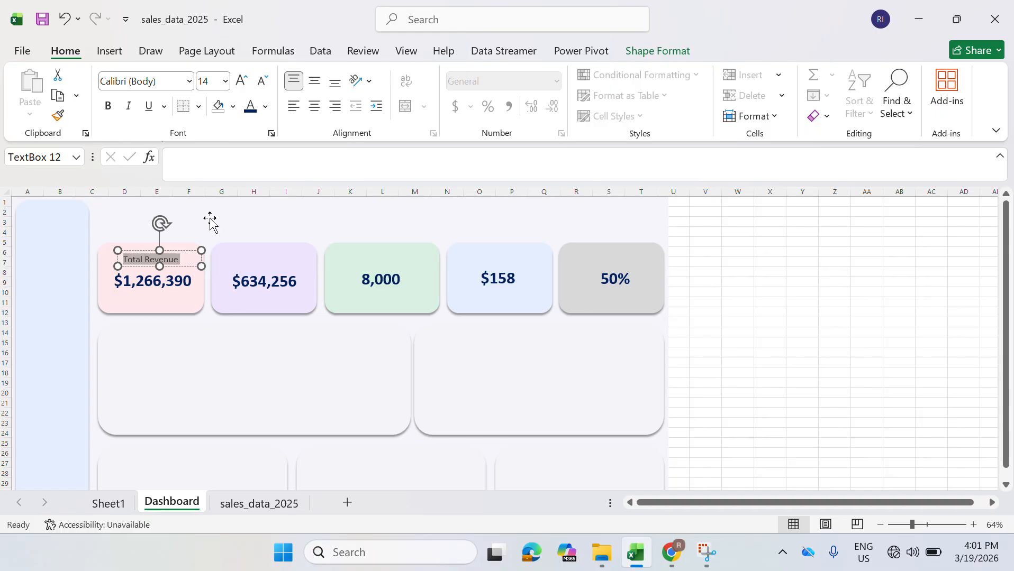
pyautogui.click(250, 108)
pyautogui.click(285, 248)
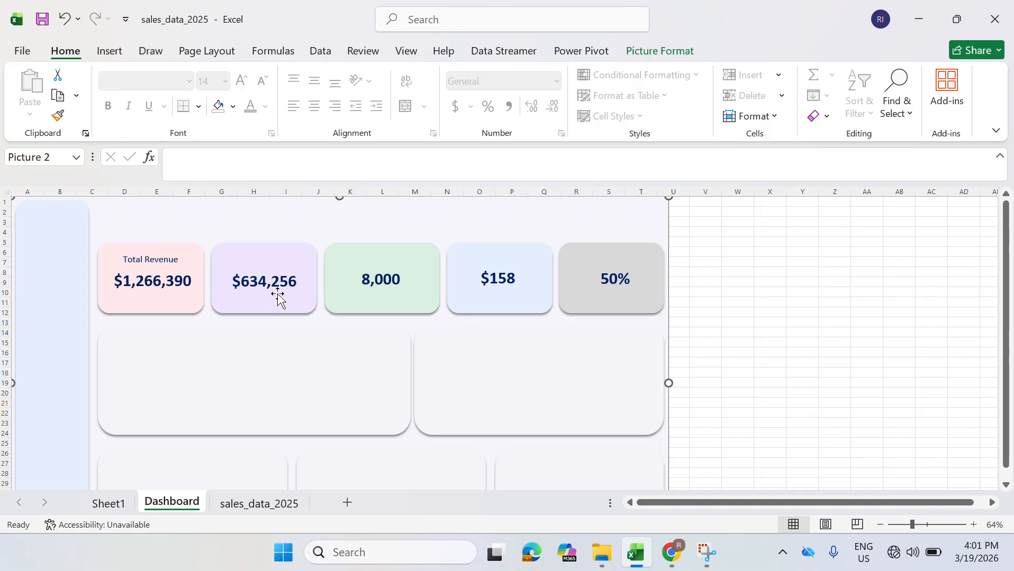
pyautogui.doubleClick(160, 259)
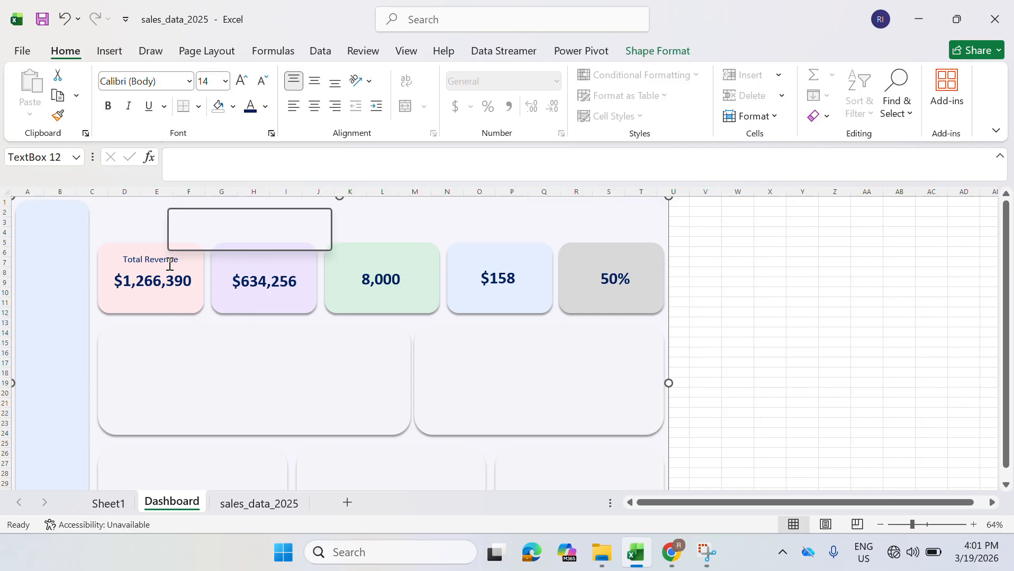
pyautogui.click(278, 321)
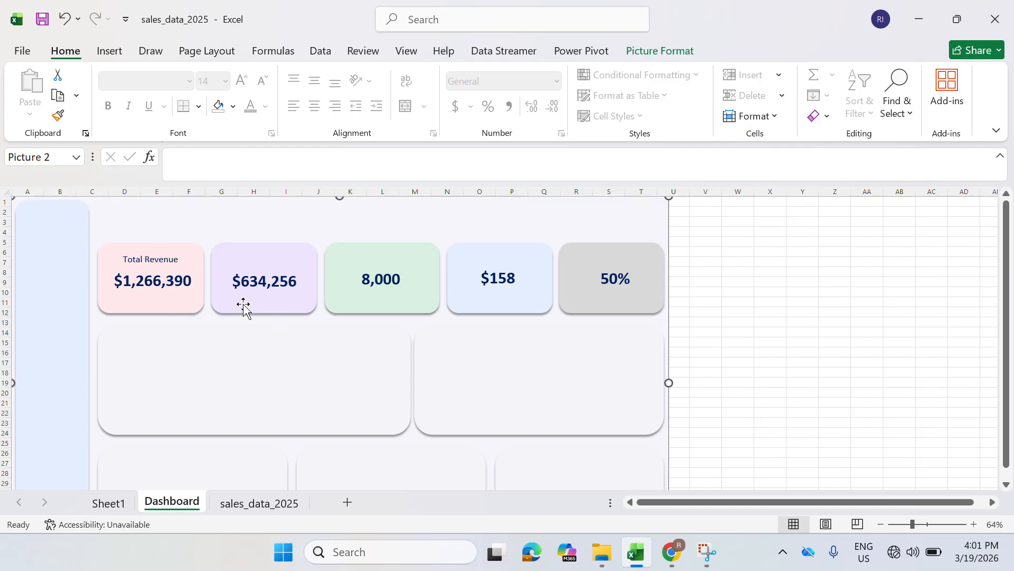
# - Duplicate the Total Revenue label four times, evenly spaced, so that each remaining KPI card gets a copy above its value
pyautogui.click(175, 260)
pyautogui.click(183, 255)
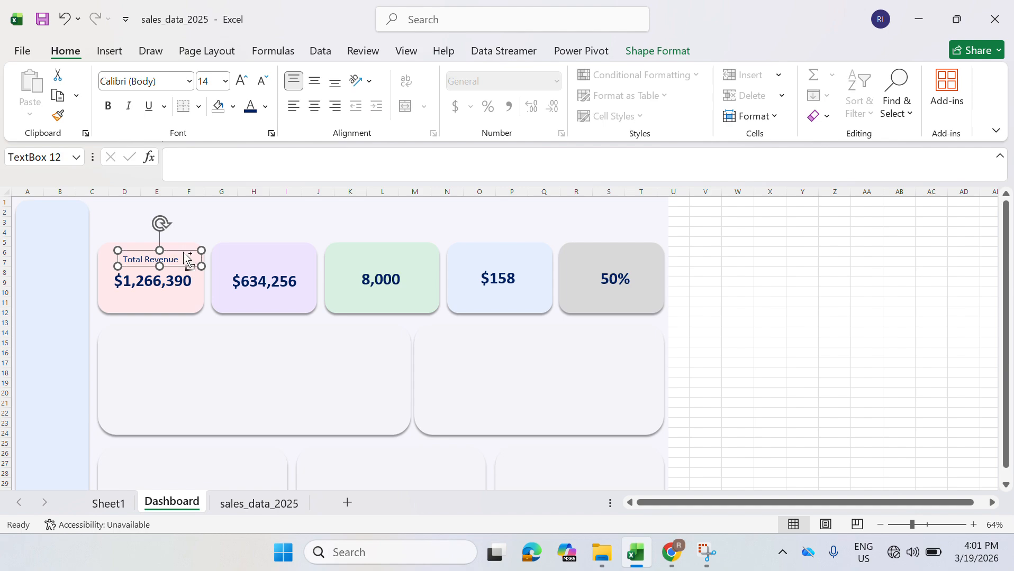
pyautogui.hotkey('ctrl', 'd')
pyautogui.moveTo(184, 253); pyautogui.dragTo(305, 258)
pyautogui.hotkey('ctrl', 'd')
pyautogui.hotkey('ctrl', 'd')
pyautogui.hotkey('ctrl', 'd')
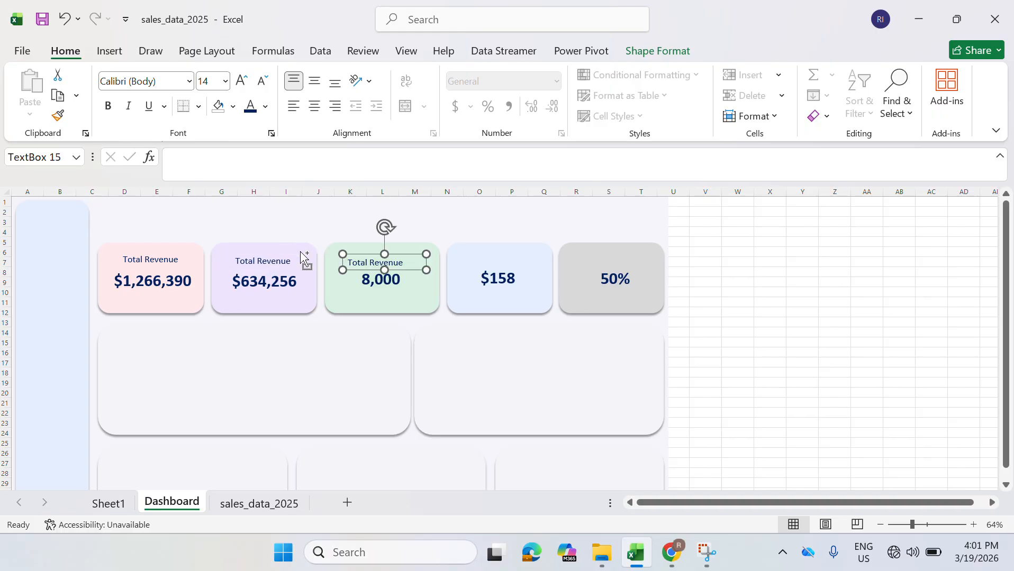
# - Change the purple card's label to "Total Profit"
pyautogui.click(369, 262)
pyautogui.click(291, 260)
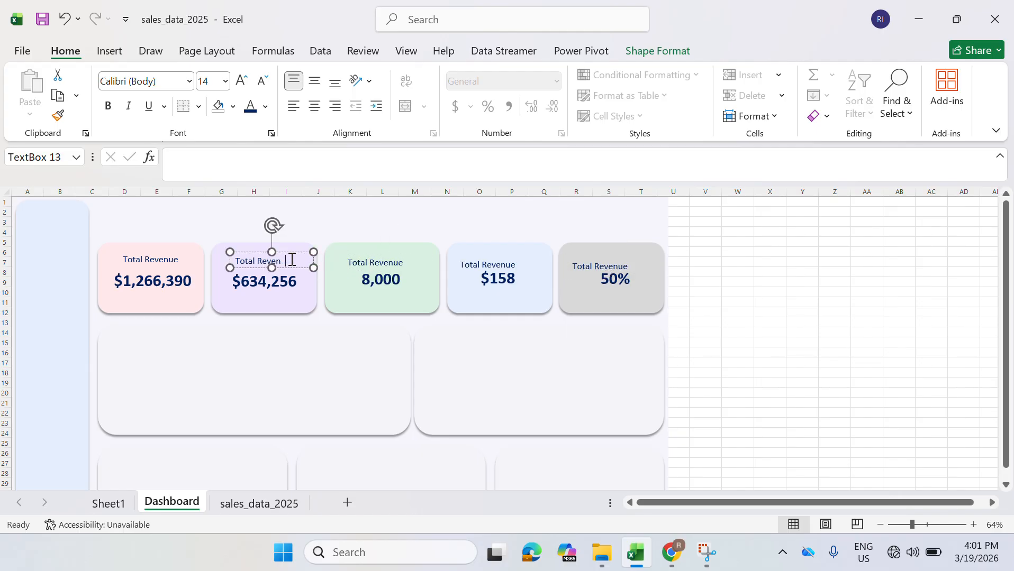
pyautogui.press('BackSpace')
pyautogui.press('BackSpace')
pyautogui.press('BackSpace')
pyautogui.press('BackSpace')
# - Change the green card's label to "Total Order" and move it to sit centred above the orders value
pyautogui.click(391, 261)
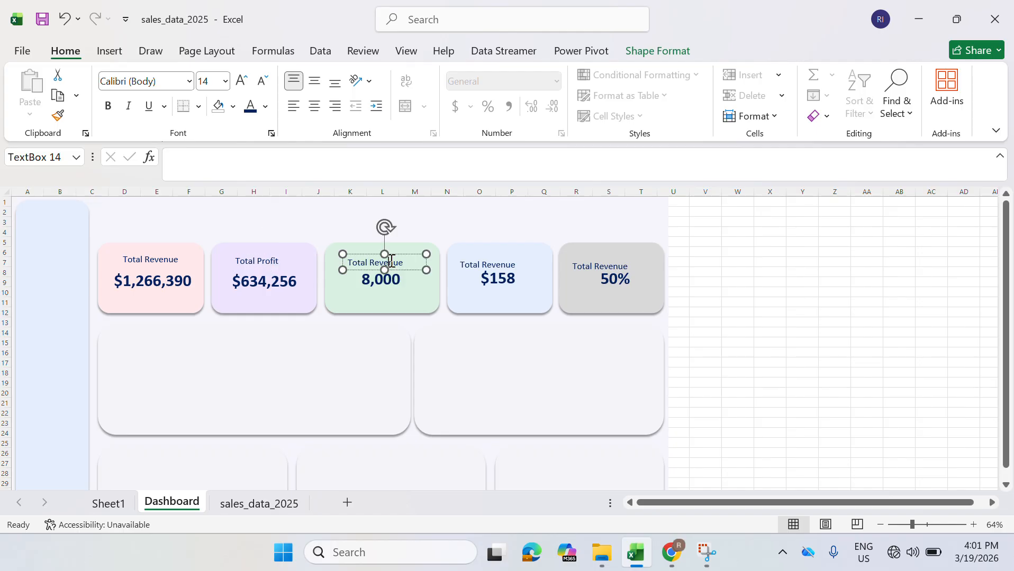
pyautogui.press('Delete')
pyautogui.press('Delete')
pyautogui.press('BackSpace')
pyautogui.press('BackSpace')
pyautogui.press('BackSpace')
pyautogui.press('BackSpace')
pyautogui.press('BackSpace')
pyautogui.press('BackSpace')
pyautogui.press('BackSpace')
pyautogui.write('ders')
pyautogui.click(451, 292)
pyautogui.click(401, 263)
pyautogui.press('BackSpace')
pyautogui.click(405, 253)
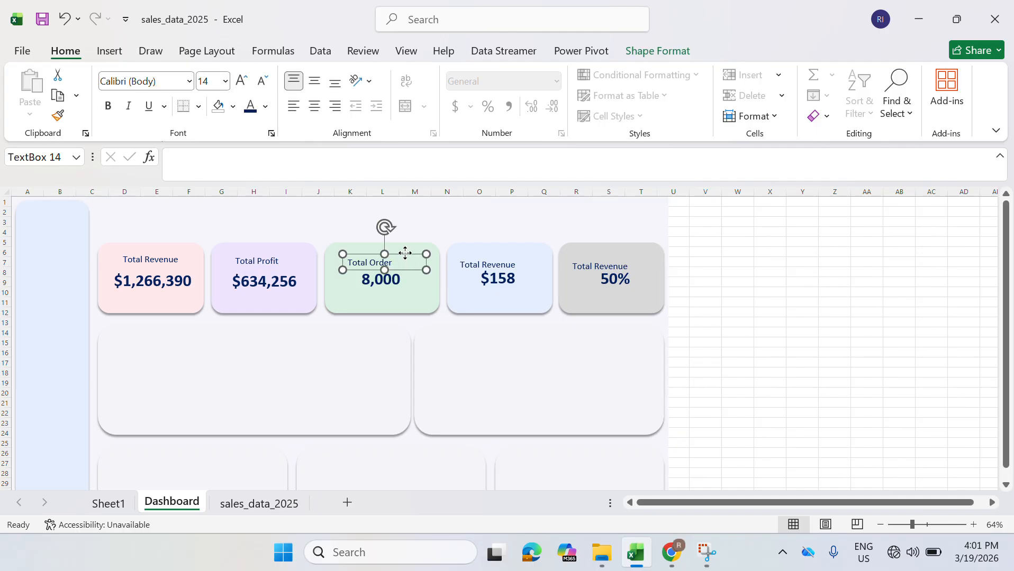
pyautogui.moveTo(405, 252); pyautogui.dragTo(417, 251)
# - Change the blue card's label to "Avg Revenue/Order" and line up both it and the Total Order label above their values
pyautogui.click(514, 266)
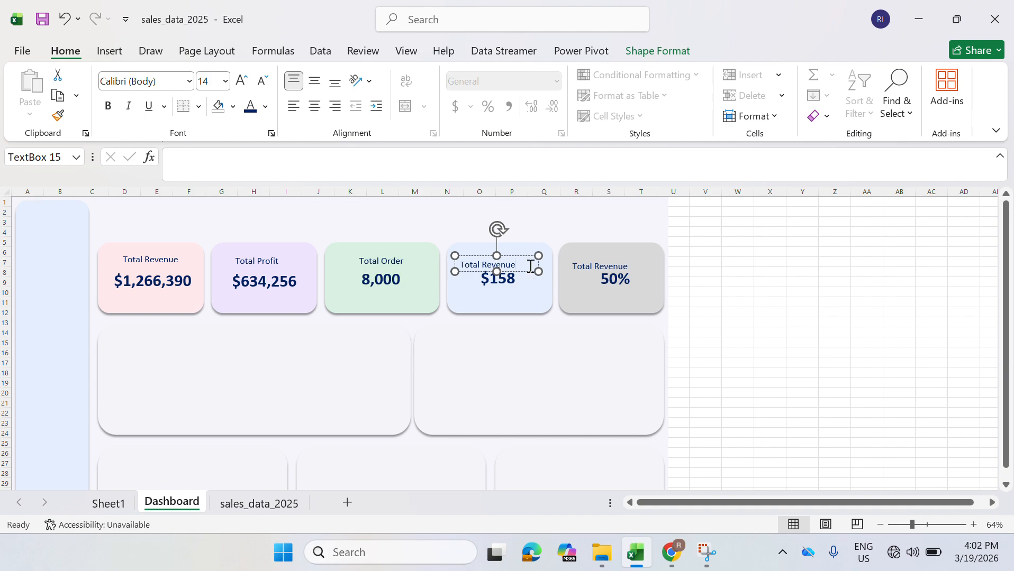
pyautogui.press('BackSpace')
pyautogui.press('BackSpace')
pyautogui.press('BackSpace')
pyautogui.press('BackSpace')
pyautogui.write('Av')
pyautogui.write('g Revenue/Order')
pyautogui.moveTo(538, 271); pyautogui.dragTo(519, 251)
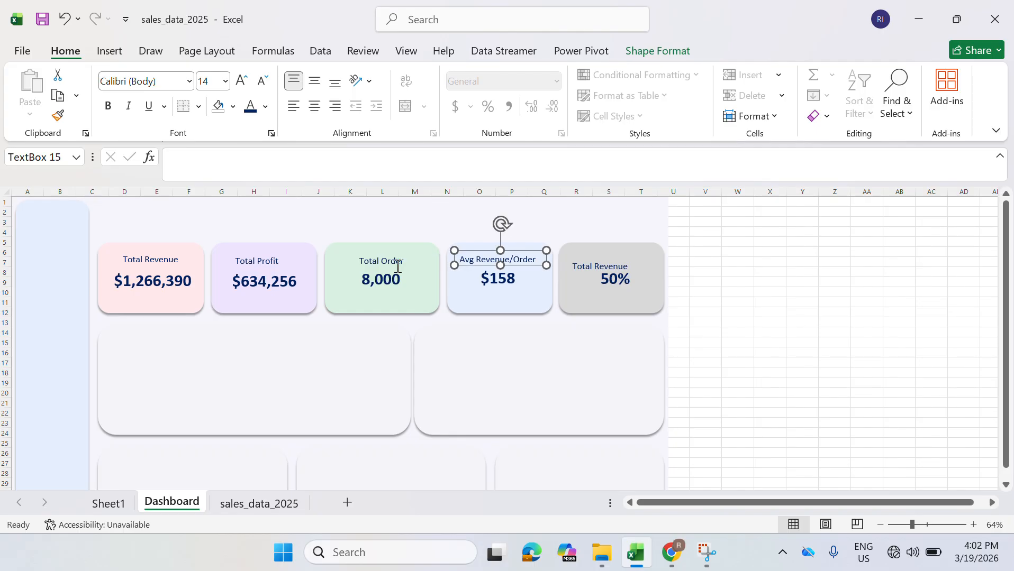
pyautogui.click(373, 262)
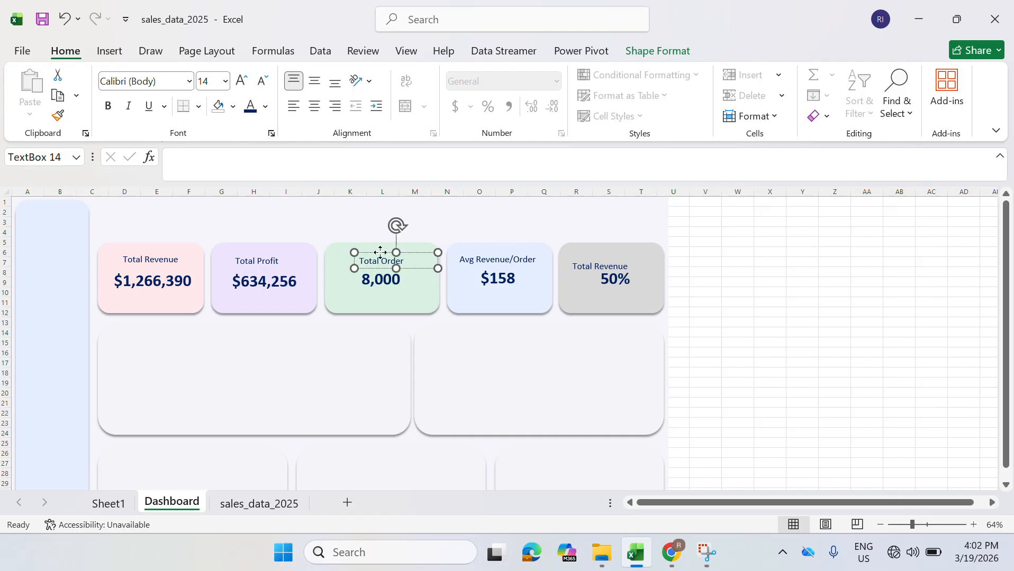
pyautogui.moveTo(381, 252); pyautogui.dragTo(380, 252)
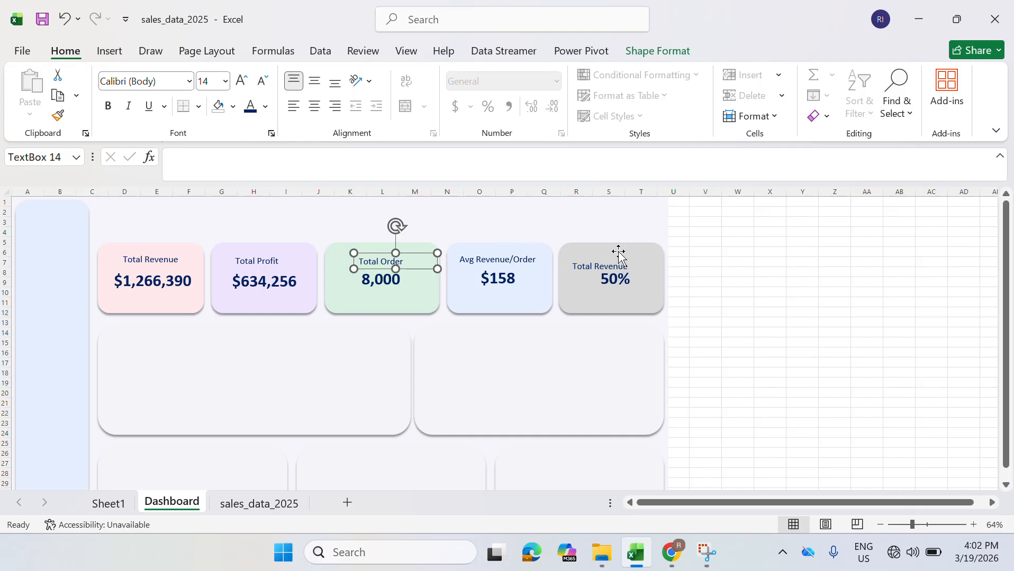
# - Change the grey card's label to "Profit Margin" and move it up to sit centred above the percentage
pyautogui.click(606, 263)
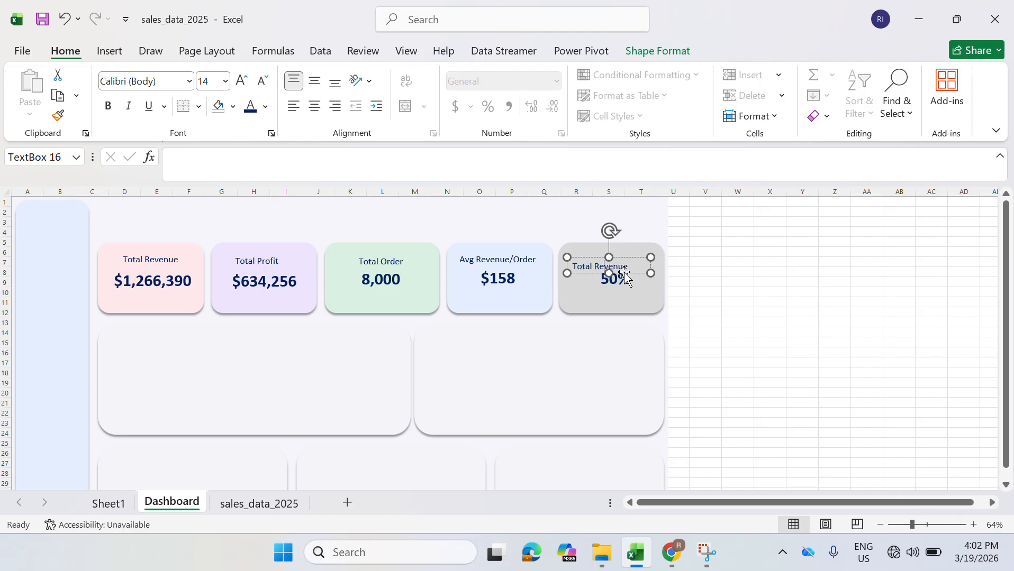
pyautogui.moveTo(628, 266); pyautogui.dragTo(560, 267)
pyautogui.press('BackSpace')
pyautogui.write('Profit Margin')
pyautogui.moveTo(632, 257); pyautogui.dragTo(644, 250)
# - Shift the grey card's percentage value slightly left so it sits centred under the Profit Margin label
pyautogui.click(687, 279)
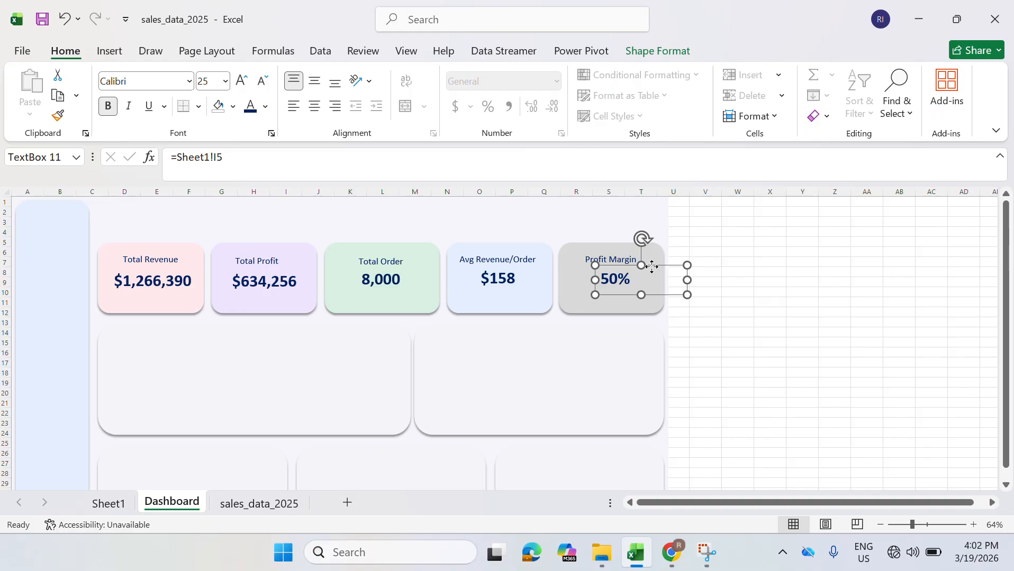
pyautogui.moveTo(651, 266)
pyautogui.mouseDown()
pyautogui.moveTo(633, 267)
pyautogui.moveTo(645, 268)
pyautogui.mouseUp()
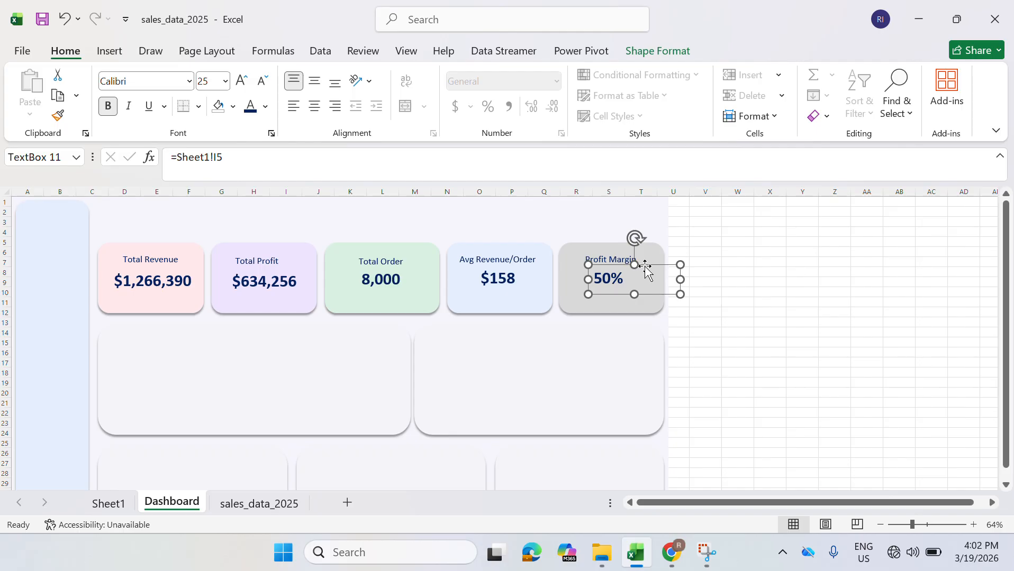
pyautogui.click(750, 284)
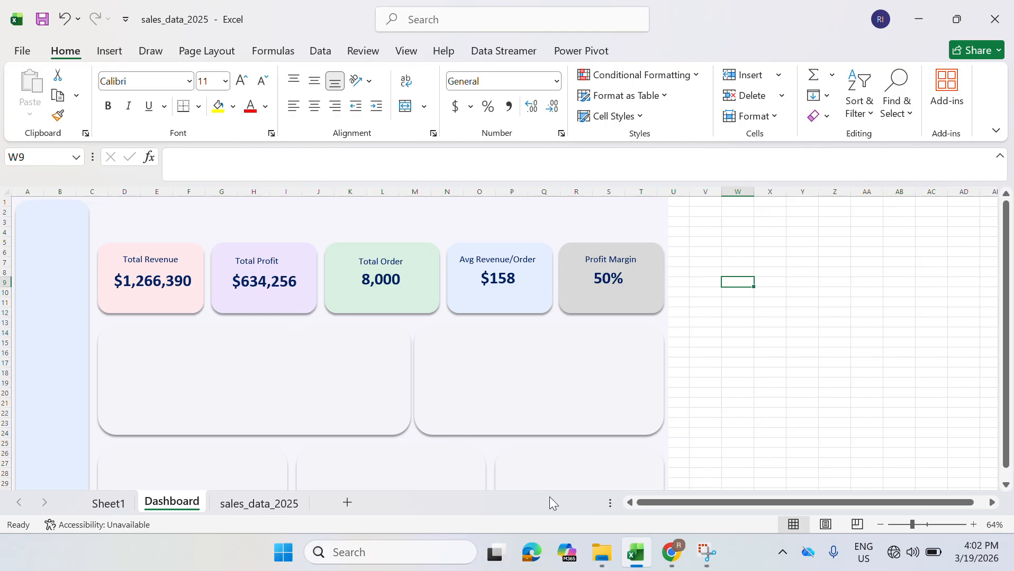
# - Review the icon images in the Sales Data 2025 folder and the Flaticon icon site in the browser
pyautogui.moveTo(601, 553)
pyautogui.click(582, 500)
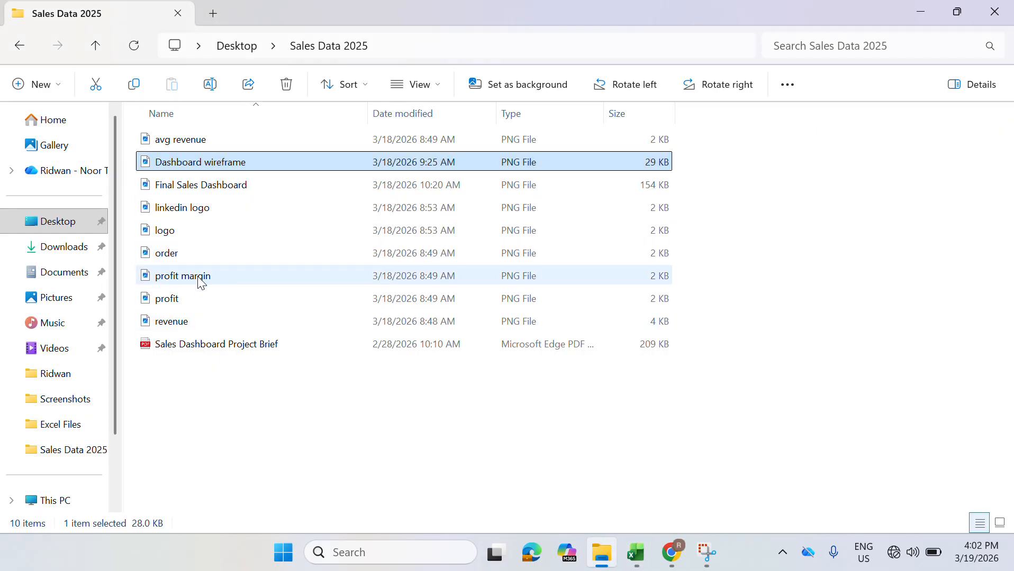
pyautogui.click(672, 552)
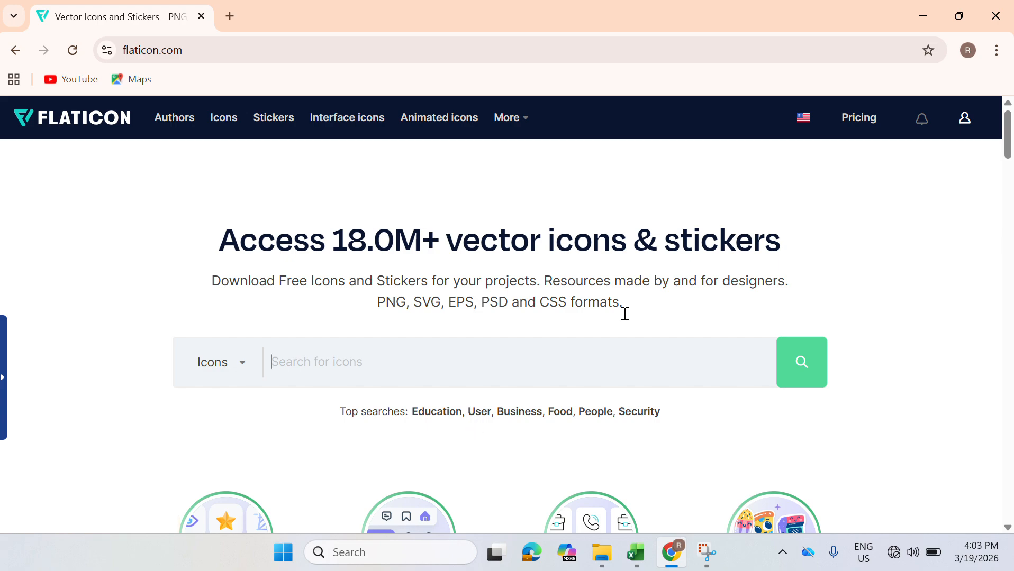
pyautogui.click(915, 14)
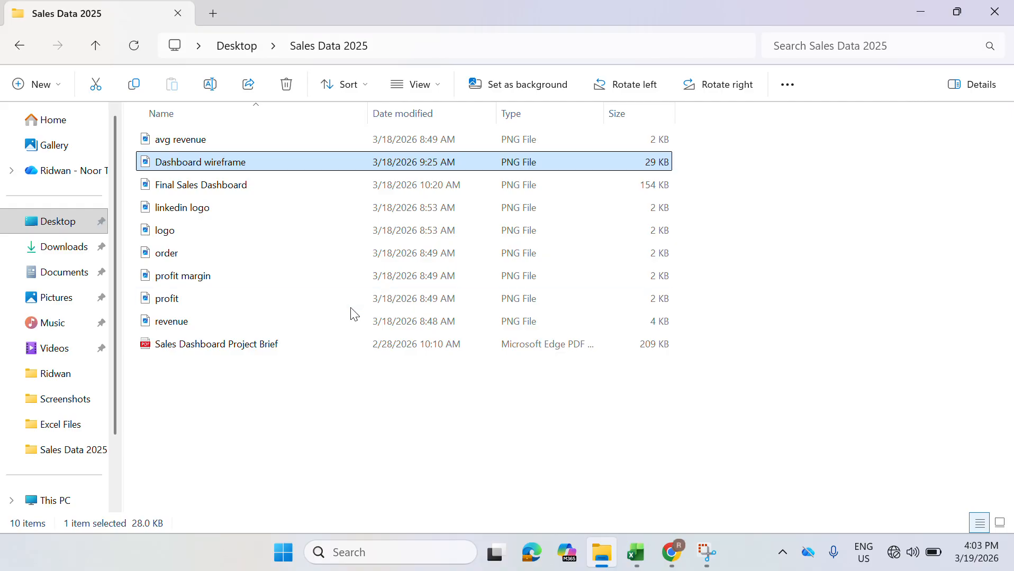
# - Back in Excel, insert the linkedin logo, logo, order, profit margin, profit and revenue pictures from the Sales Data 2025 folder into the Dashboard sheet
pyautogui.moveTo(631, 553)
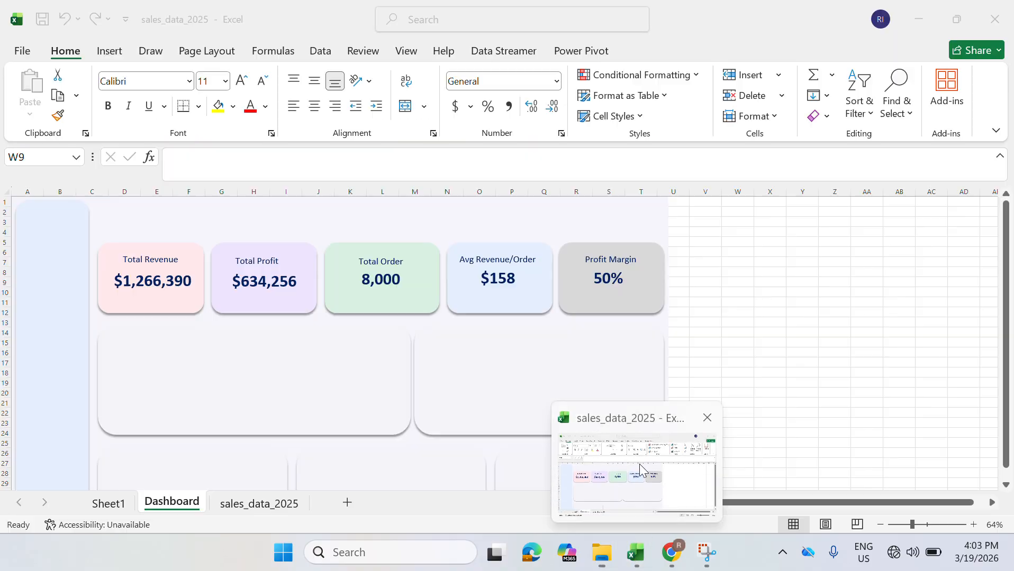
pyautogui.click(640, 465)
pyautogui.click(113, 48)
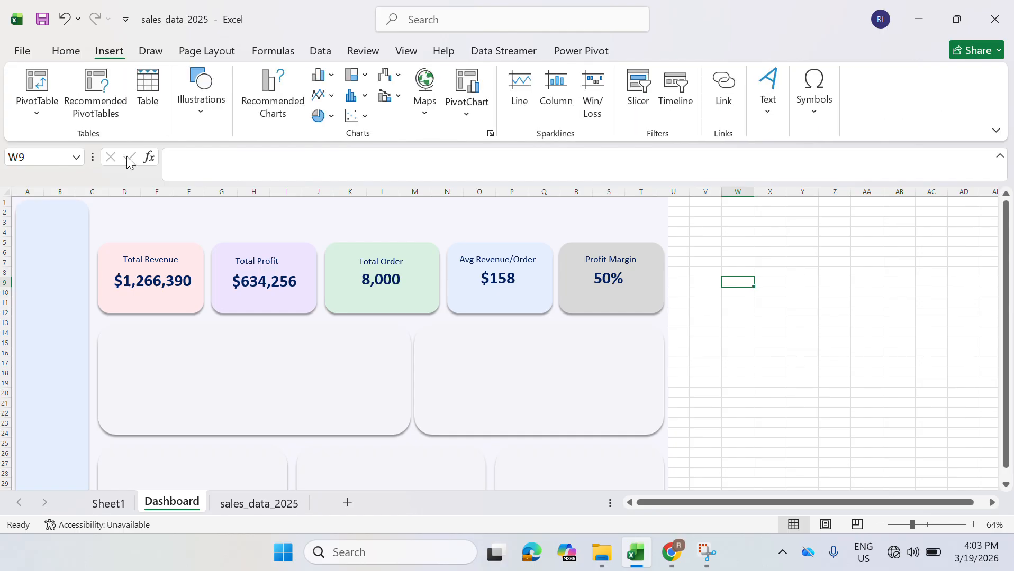
pyautogui.click(197, 124)
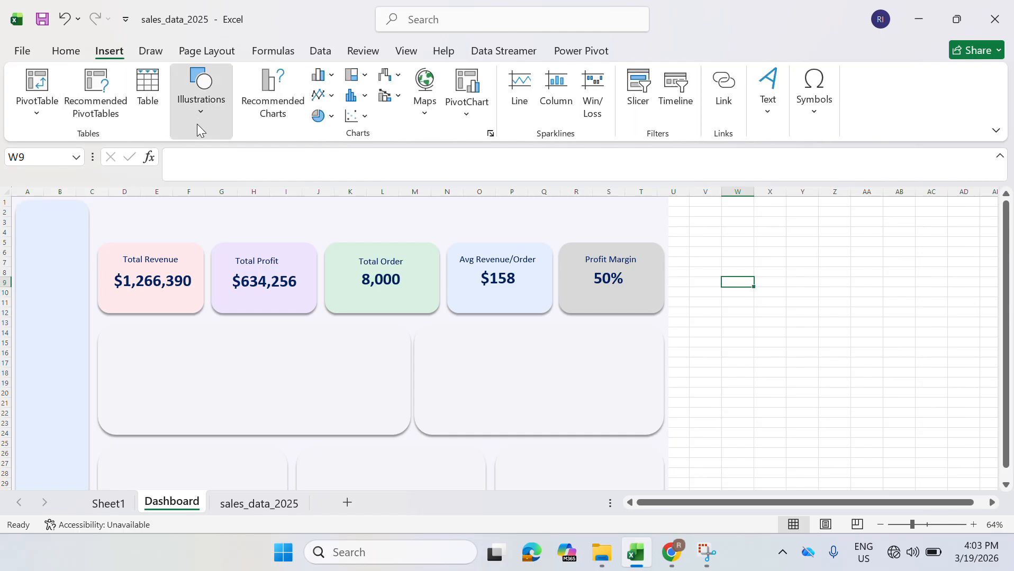
pyautogui.click(196, 186)
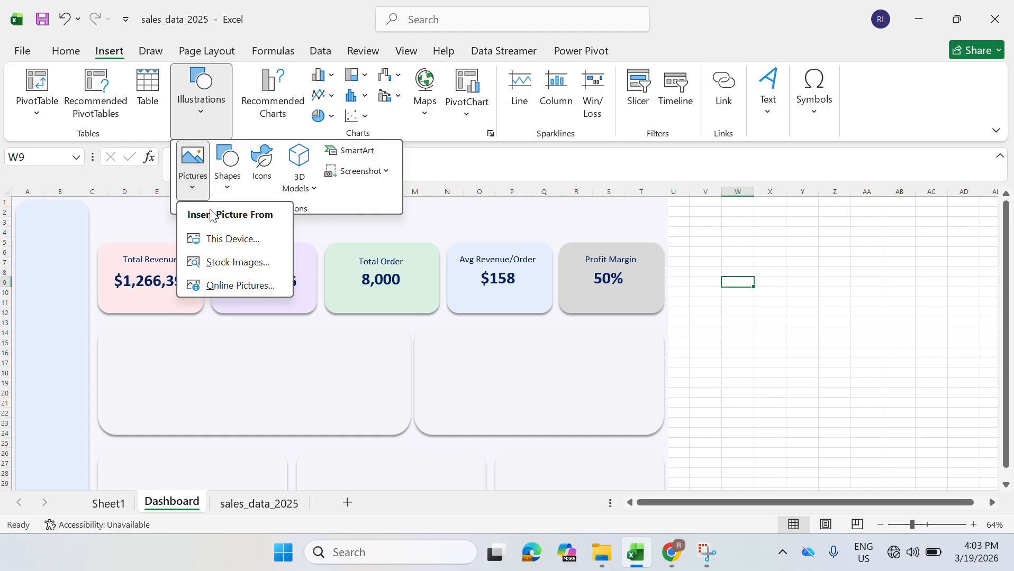
pyautogui.click(229, 238)
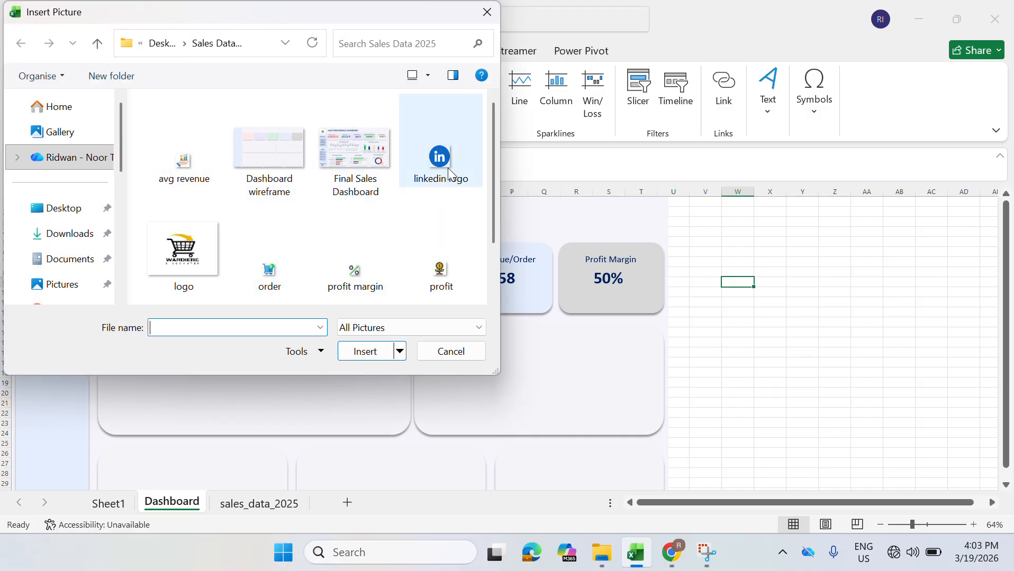
pyautogui.moveTo(501, 270); pyautogui.dragTo(483, 282)
pyautogui.click(407, 283)
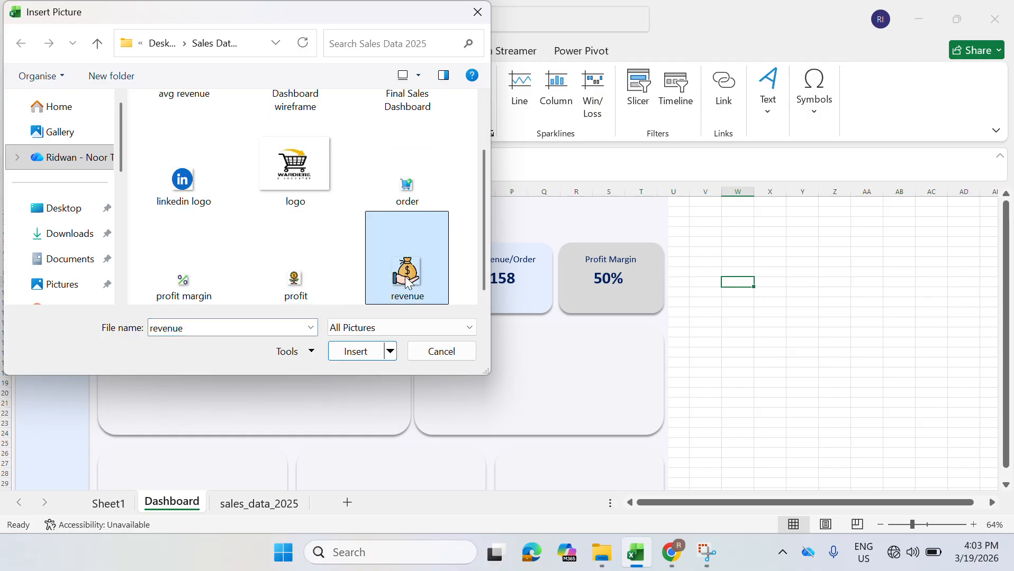
pyautogui.hotkey('shift', 'Left')
pyautogui.hotkey('shift', 'Left')
pyautogui.hotkey('shift', 'Up')
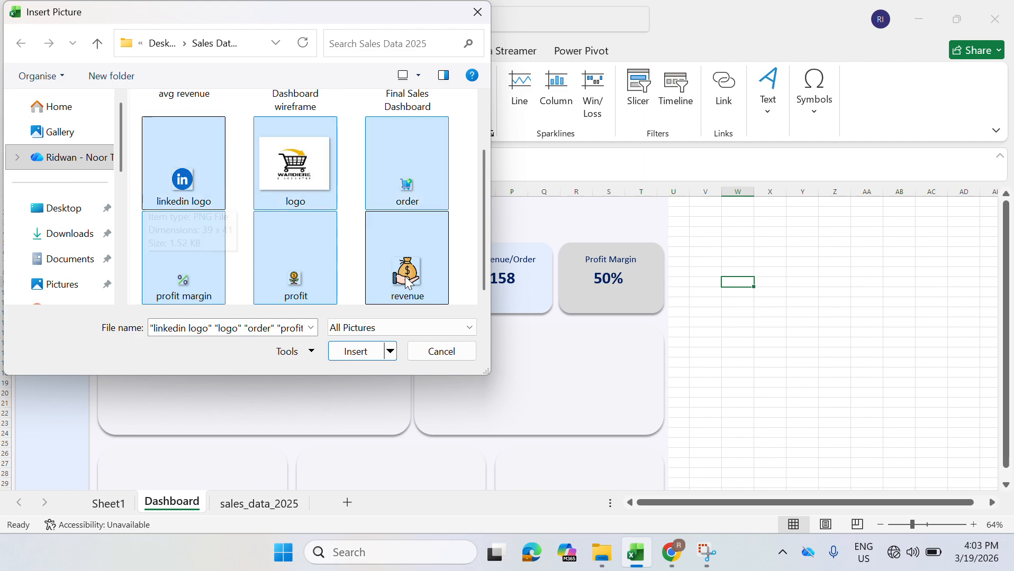
pyautogui.press('Return')
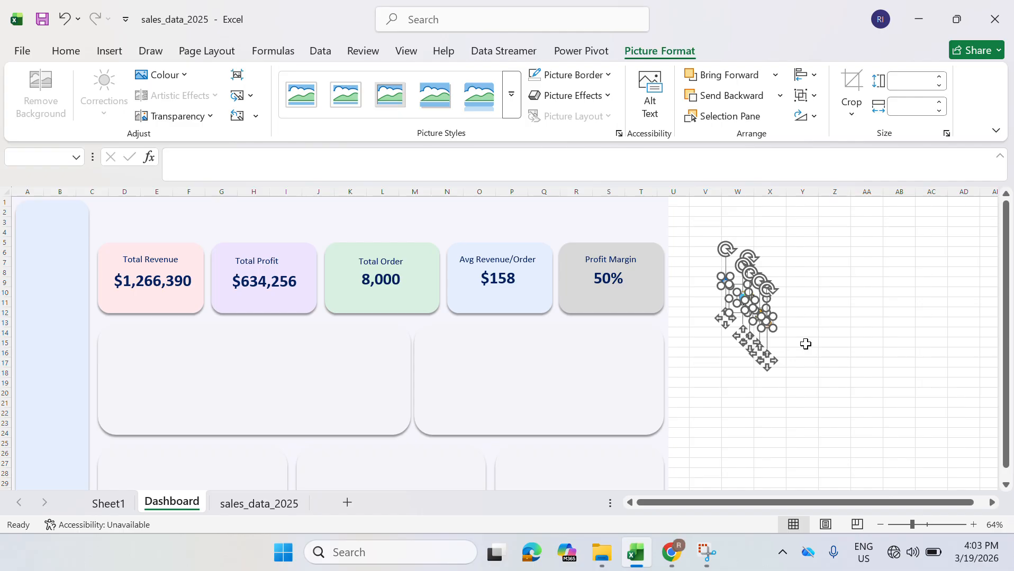
pyautogui.click(853, 362)
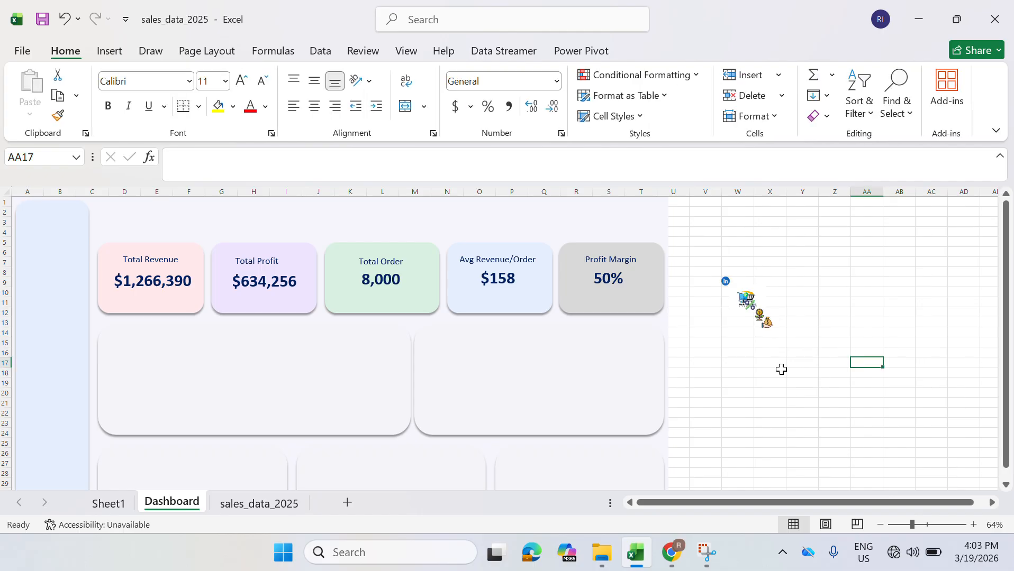
# - Move the money-bag revenue icon into the upper-right corner of the Total Revenue card
pyautogui.moveTo(765, 320); pyautogui.dragTo(580, 327)
pyautogui.moveTo(438, 327); pyautogui.dragTo(194, 253)
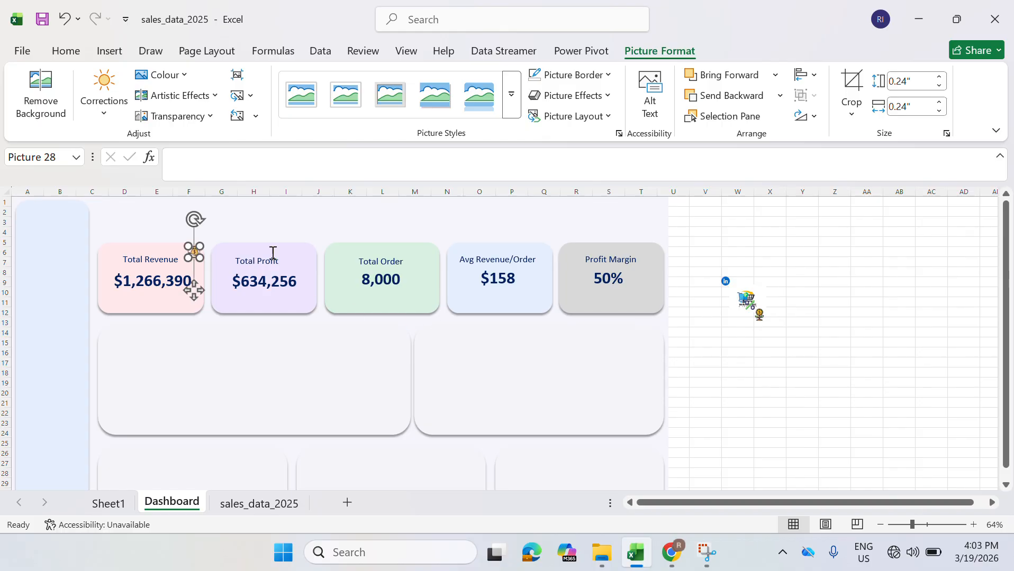
pyautogui.click(737, 341)
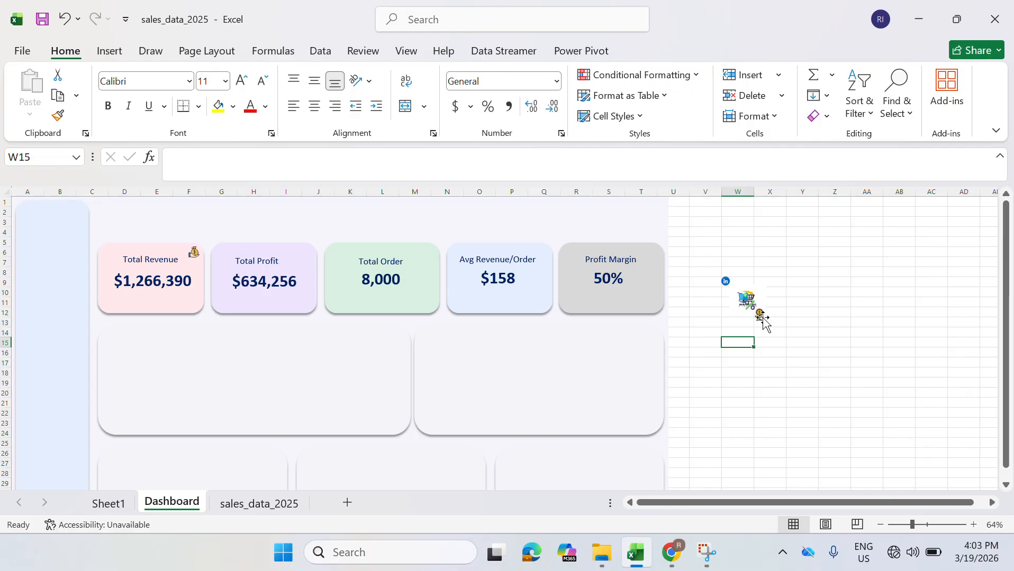
# - Move the profit icon into the upper-right corner of the Total Profit card and nudge that card's label slightly up and right
pyautogui.moveTo(762, 320); pyautogui.dragTo(310, 256)
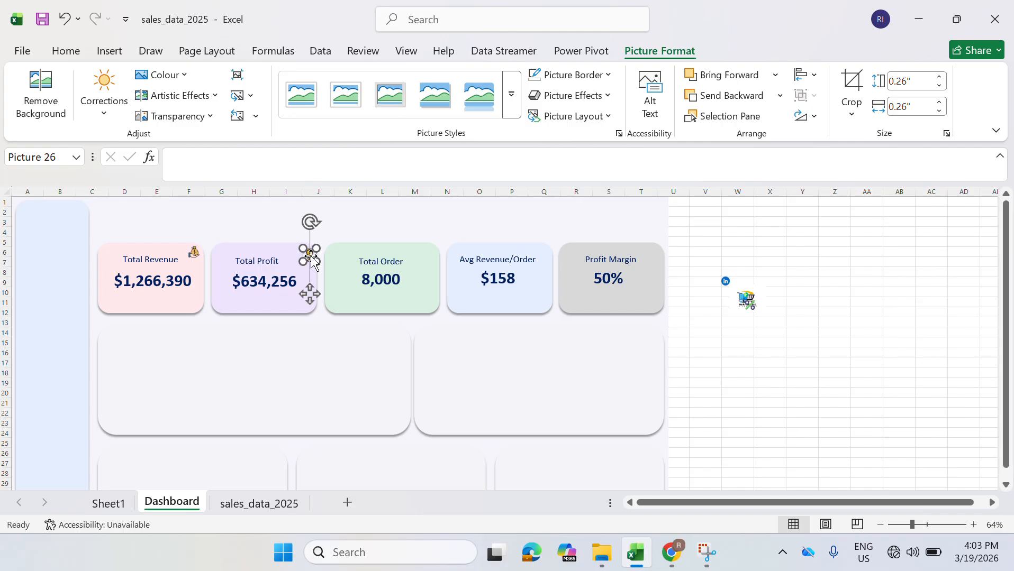
pyautogui.click(260, 262)
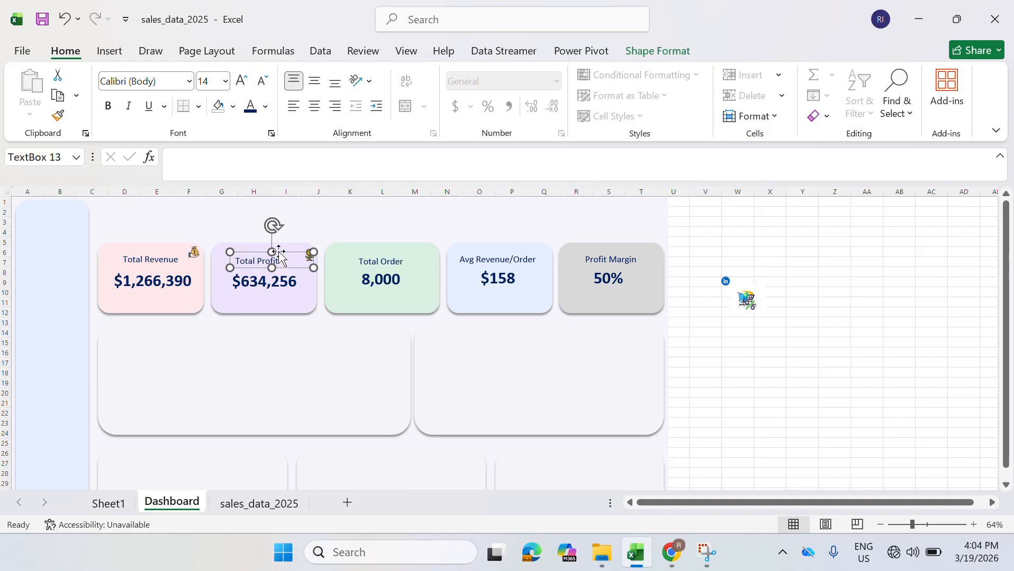
pyautogui.moveTo(278, 252); pyautogui.dragTo(281, 251)
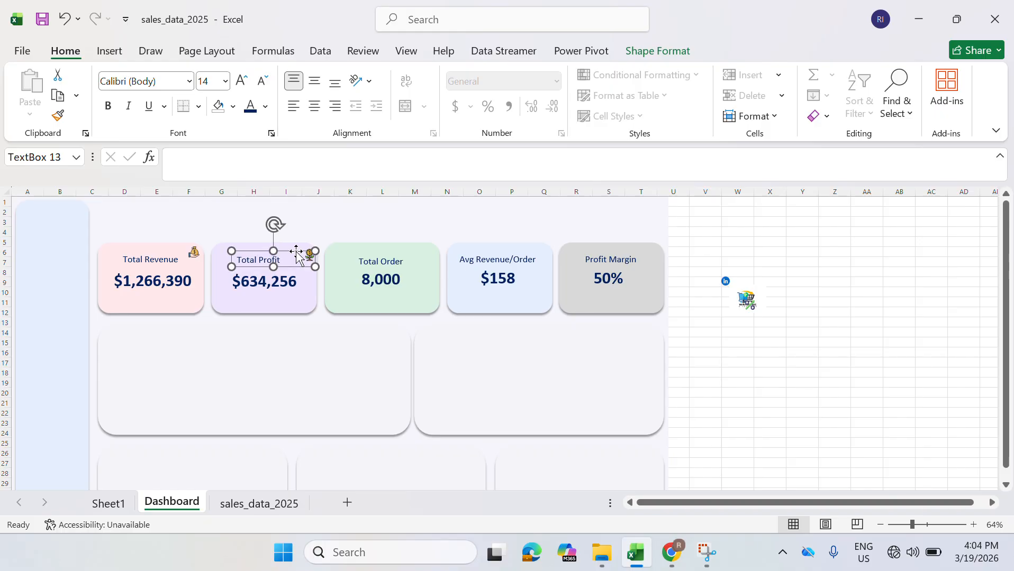
pyautogui.click(791, 351)
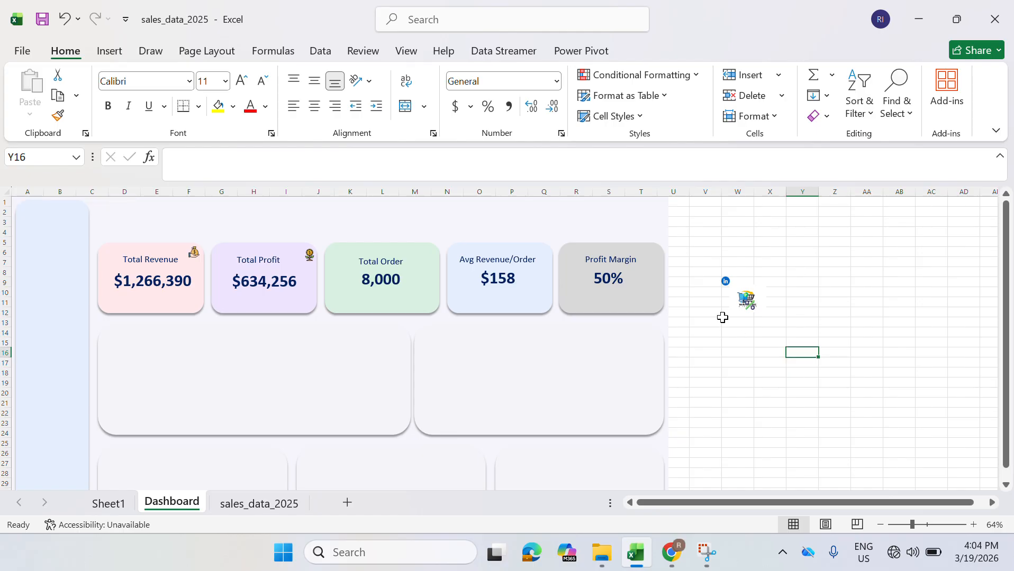
# - Pull the shopping cart logo clear of the stacked icons and move the percent icon into the Profit Margin card's upper-right corner
pyautogui.moveTo(754, 309); pyautogui.dragTo(850, 373)
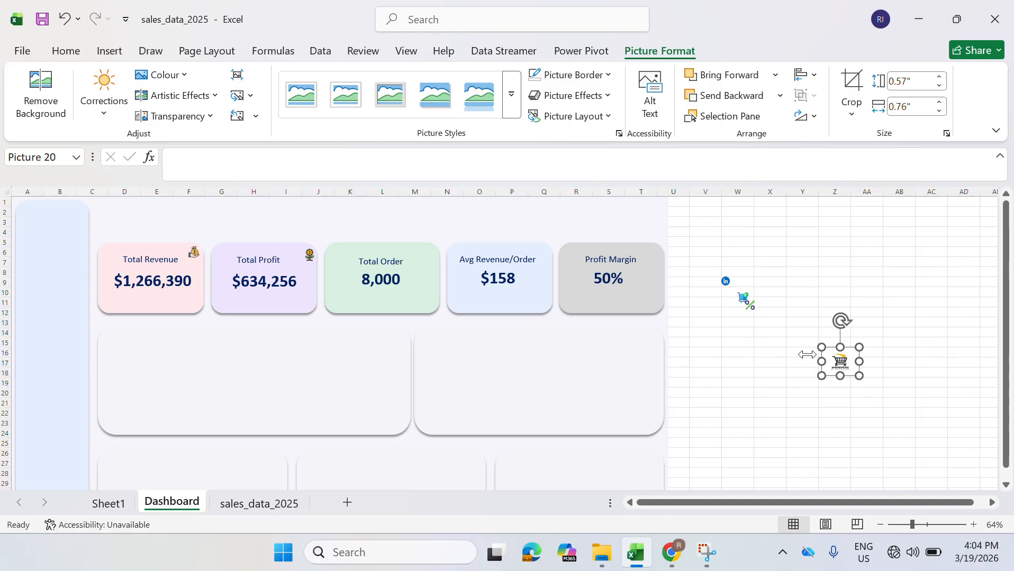
pyautogui.click(746, 302)
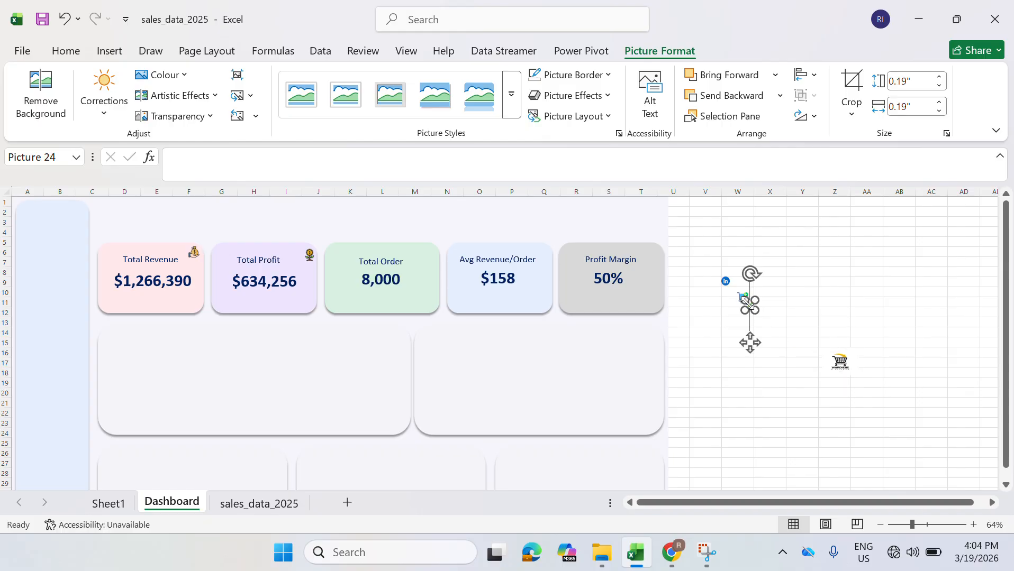
pyautogui.moveTo(747, 305); pyautogui.dragTo(654, 251)
# - Move the order icon into the upper-right corner of the Total Order card
pyautogui.click(743, 297)
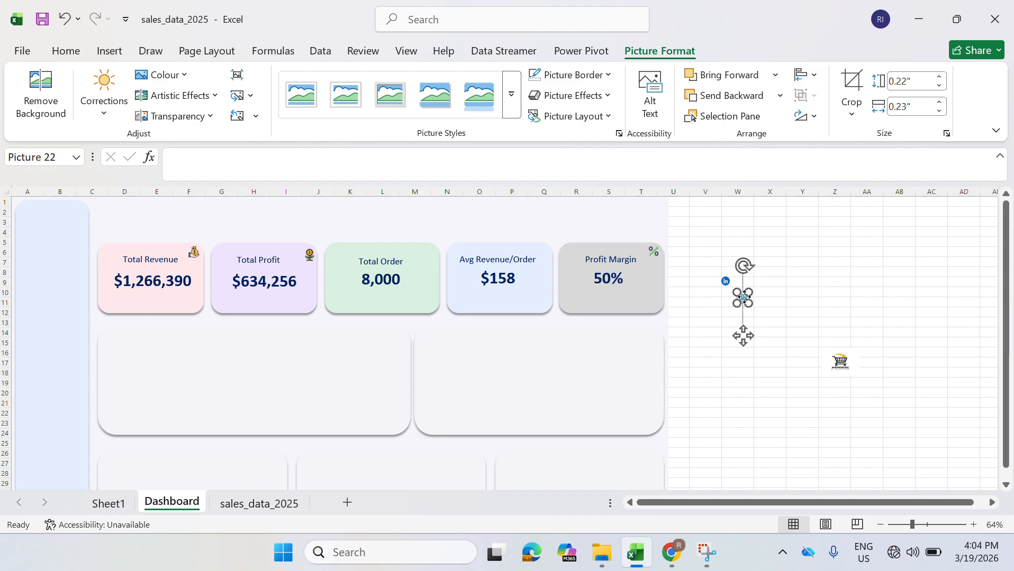
pyautogui.moveTo(743, 297); pyautogui.dragTo(432, 253)
pyautogui.press('Escape')
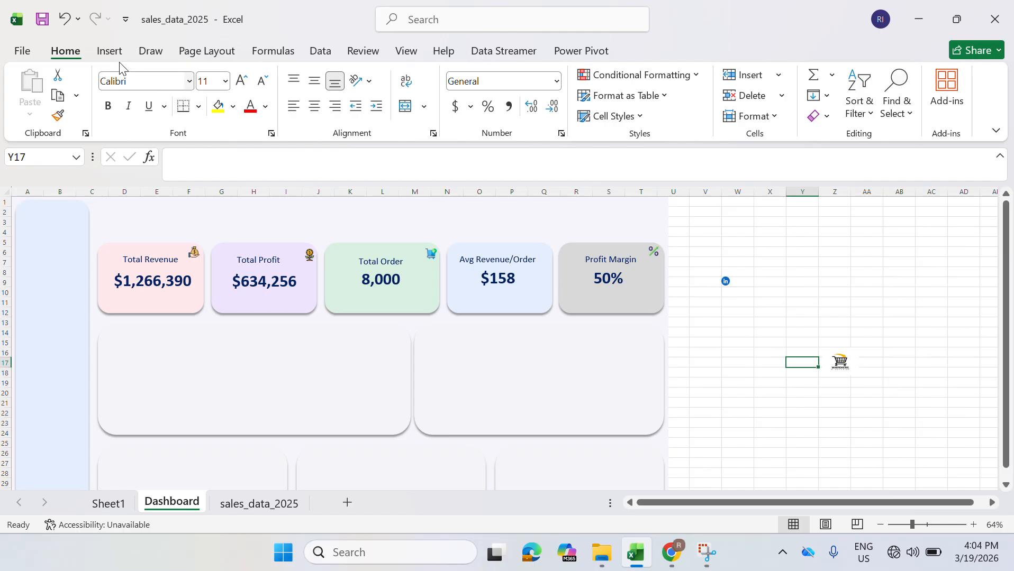
pyautogui.click(110, 51)
pyautogui.click(201, 116)
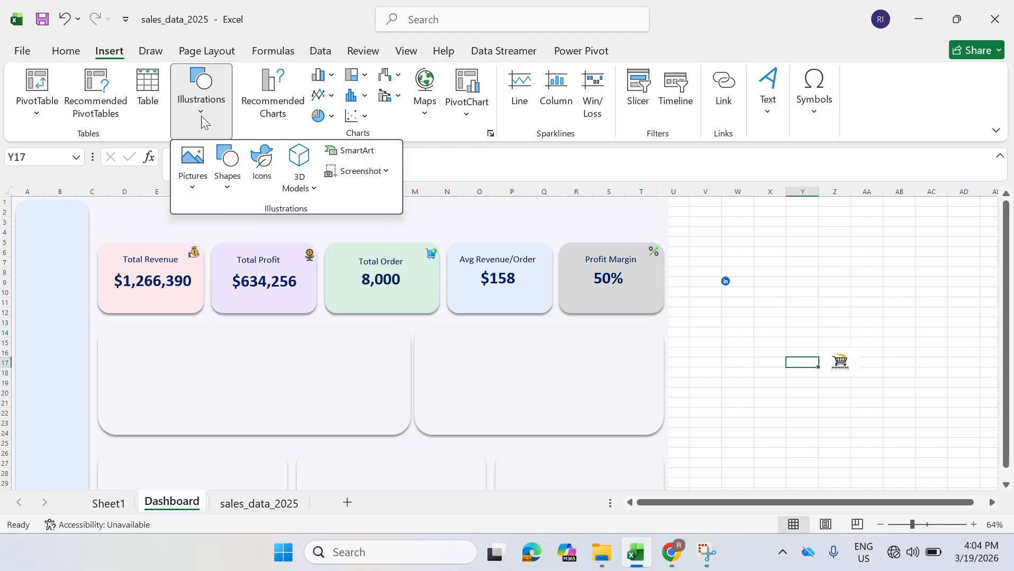
pyautogui.click(850, 293)
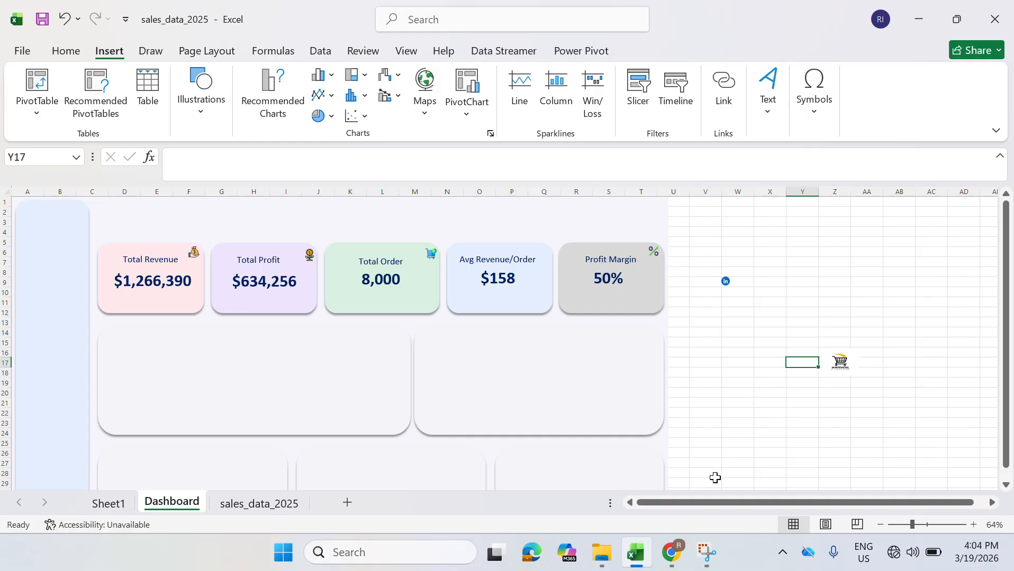
pyautogui.click(705, 554)
# - Insert the avg revenue picture from the project folder and place it in the upper-right corner of the Avg Revenue/Order card
pyautogui.click(193, 117)
pyautogui.click(193, 183)
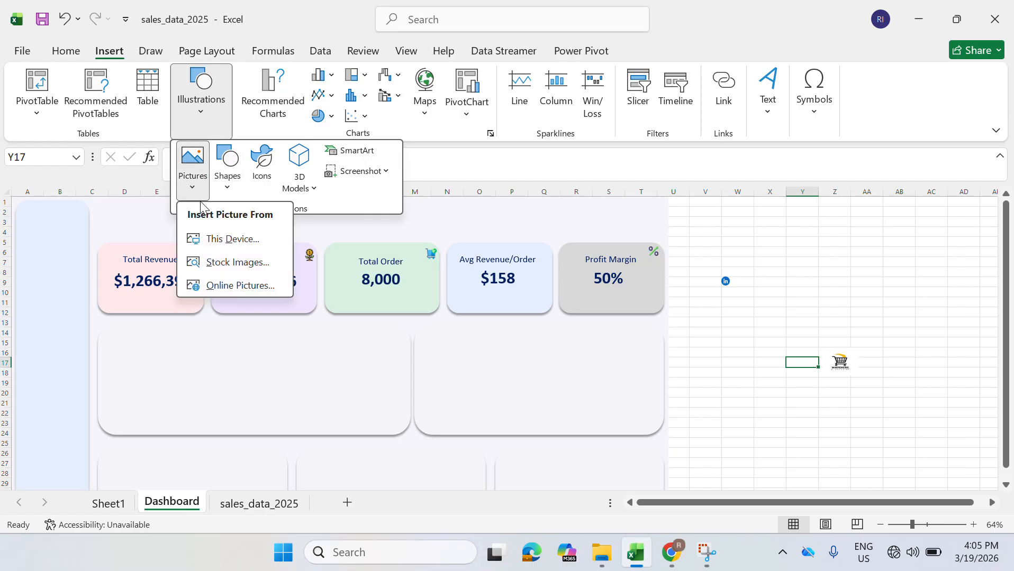
pyautogui.click(228, 237)
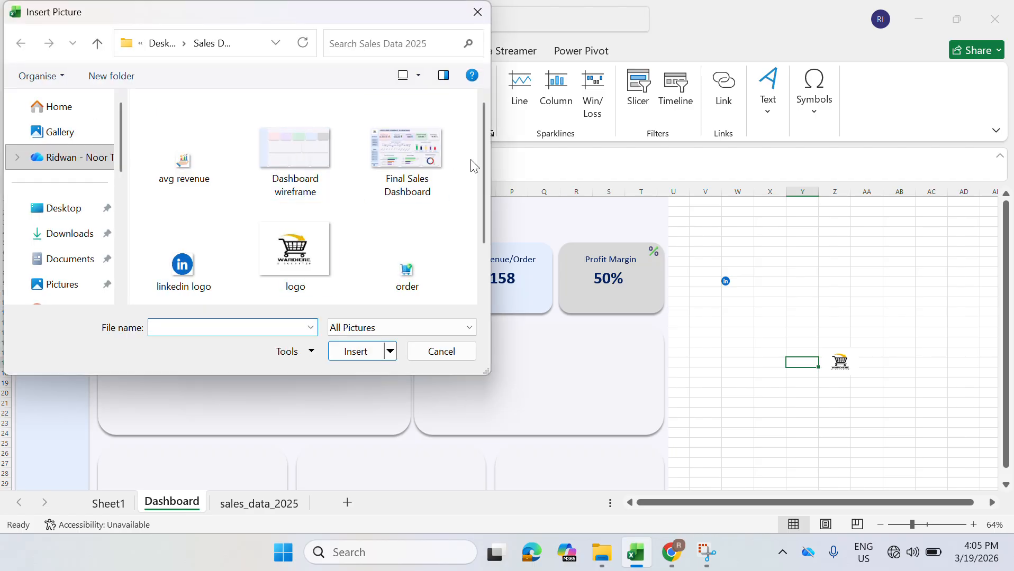
pyautogui.doubleClick(181, 158)
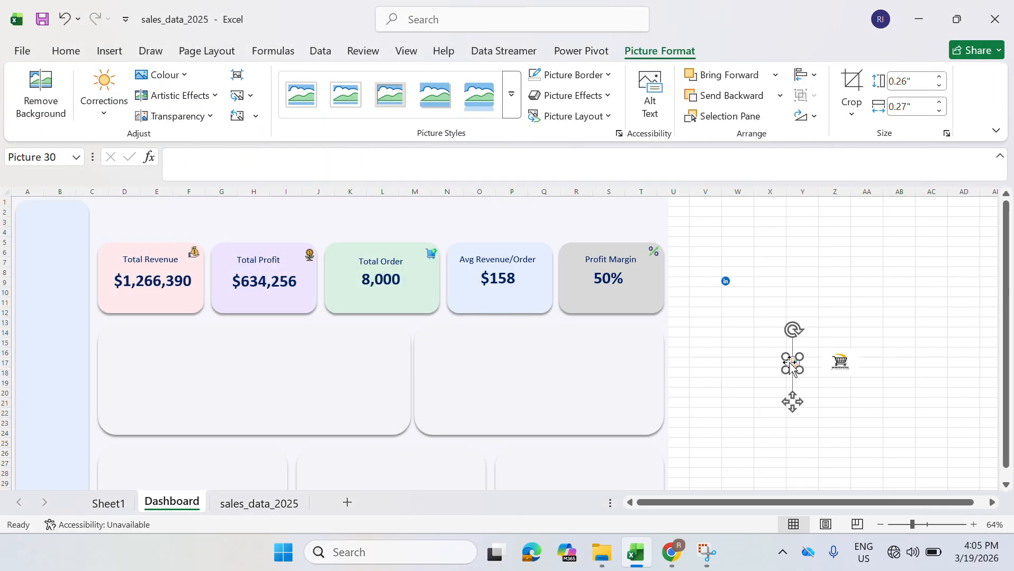
pyautogui.moveTo(792, 368); pyautogui.dragTo(544, 260)
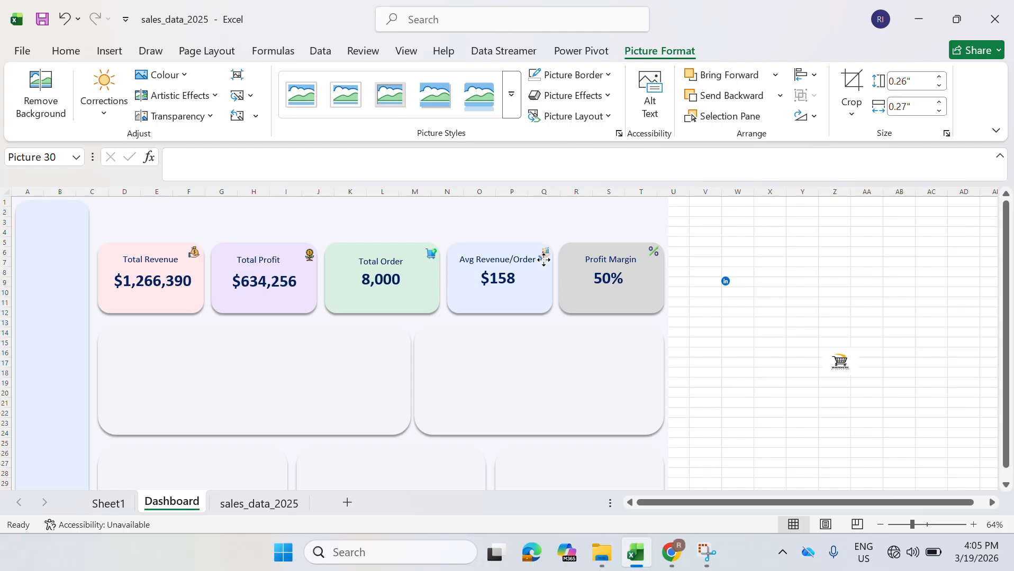
pyautogui.click(732, 292)
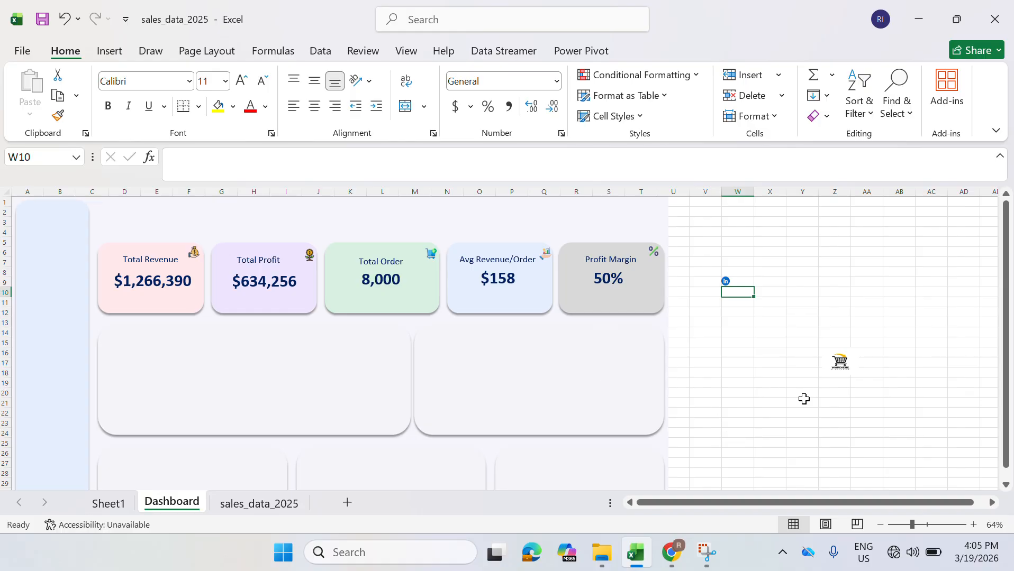
# - Move the shopping cart logo to the top of the light blue sidebar and enlarge it to about 0.98" high by 1.18" wide
pyautogui.moveTo(840, 365); pyautogui.dragTo(52, 254)
pyautogui.click(747, 374)
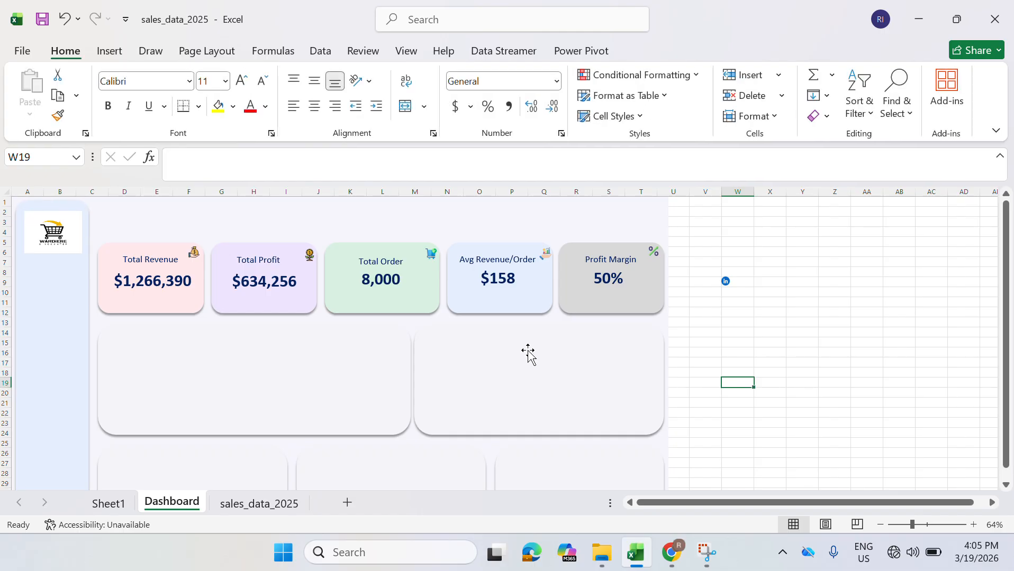
pyautogui.click(48, 233)
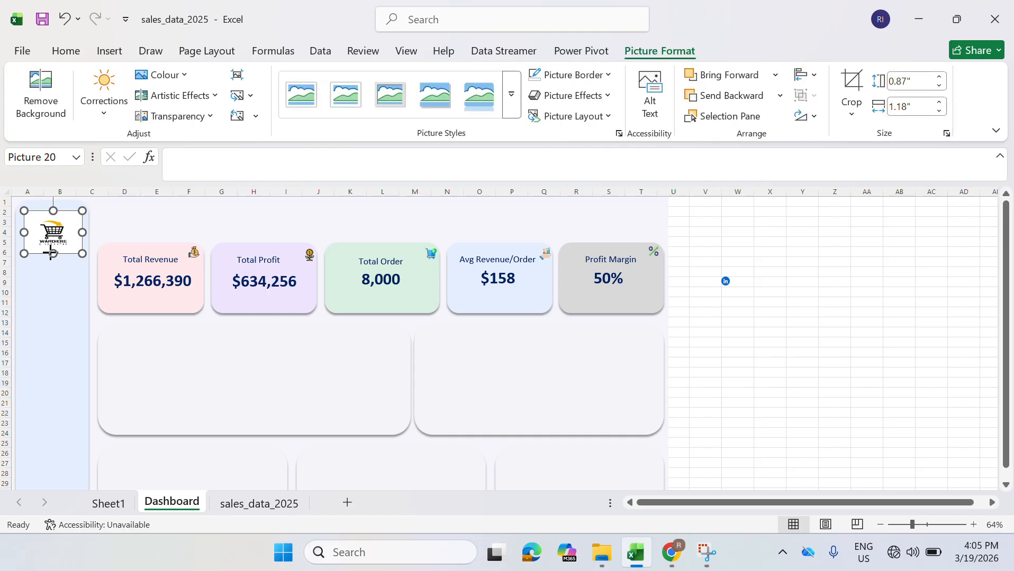
pyautogui.moveTo(51, 253); pyautogui.dragTo(51, 259)
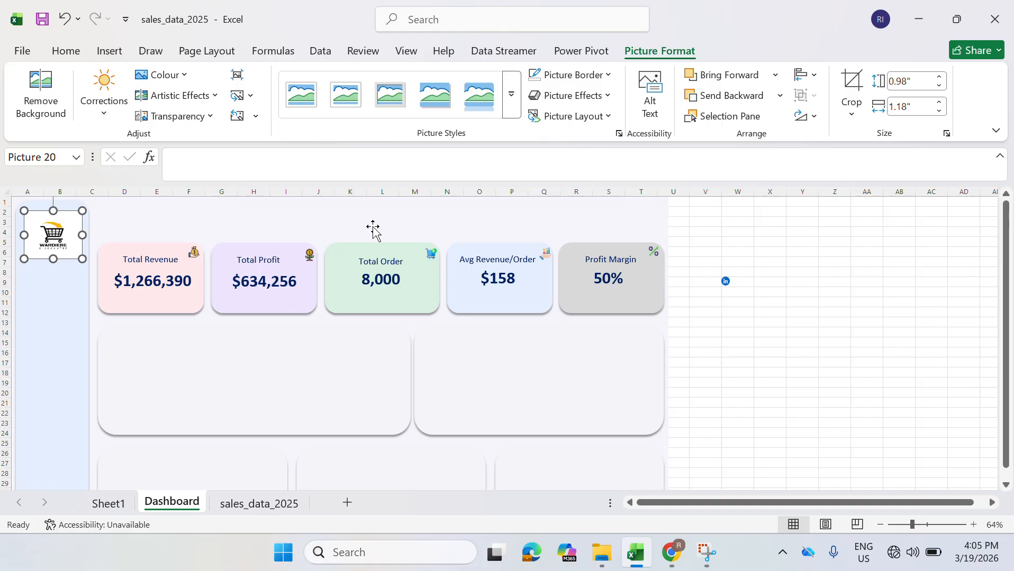
pyautogui.click(758, 344)
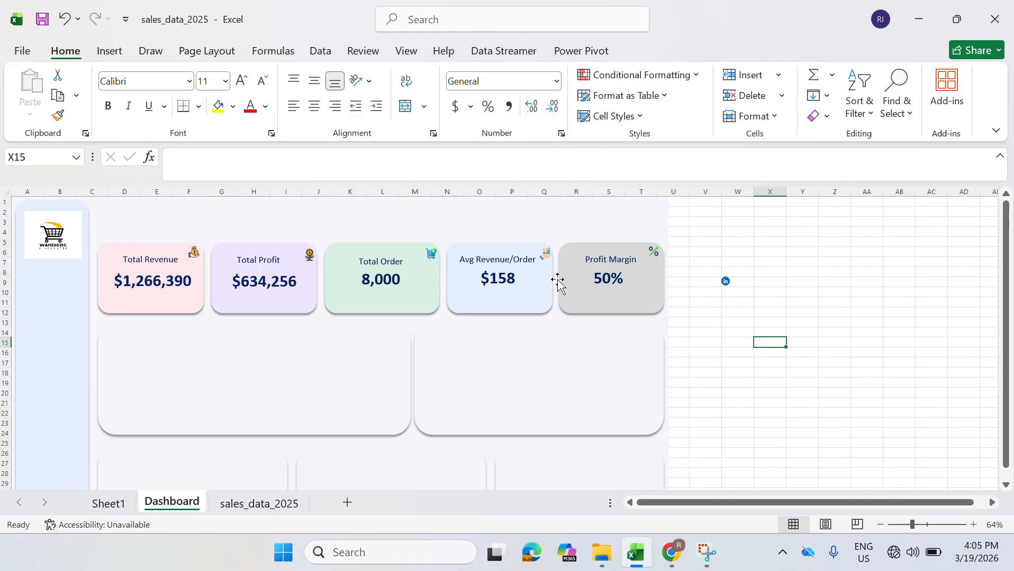
# - Insert a text box about 2.21" high by 3.48" wide beside the dashboard with the text "SALES PERFORMANCE DASHBOARD"
pyautogui.click(108, 51)
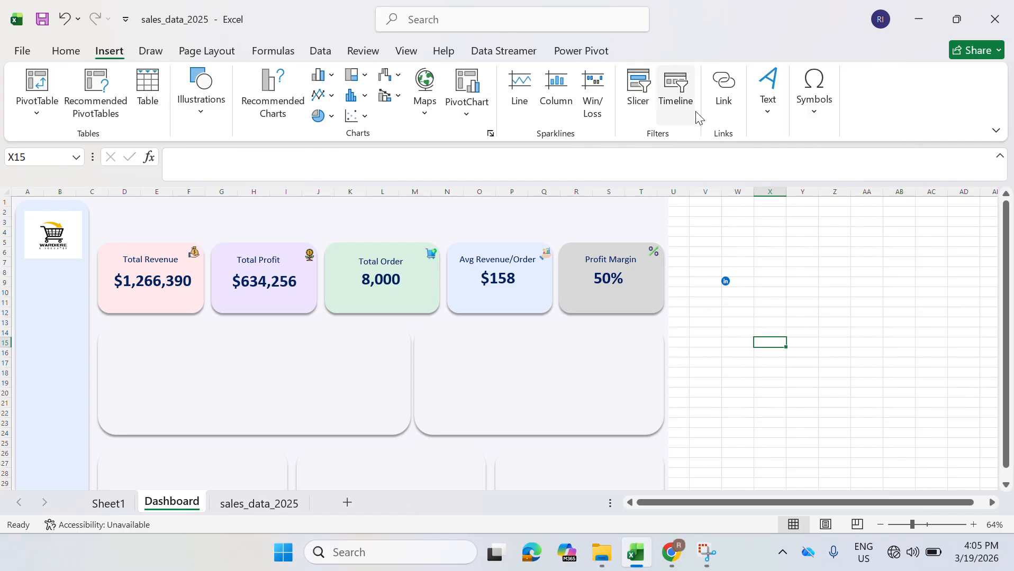
pyautogui.click(768, 93)
pyautogui.click(768, 182)
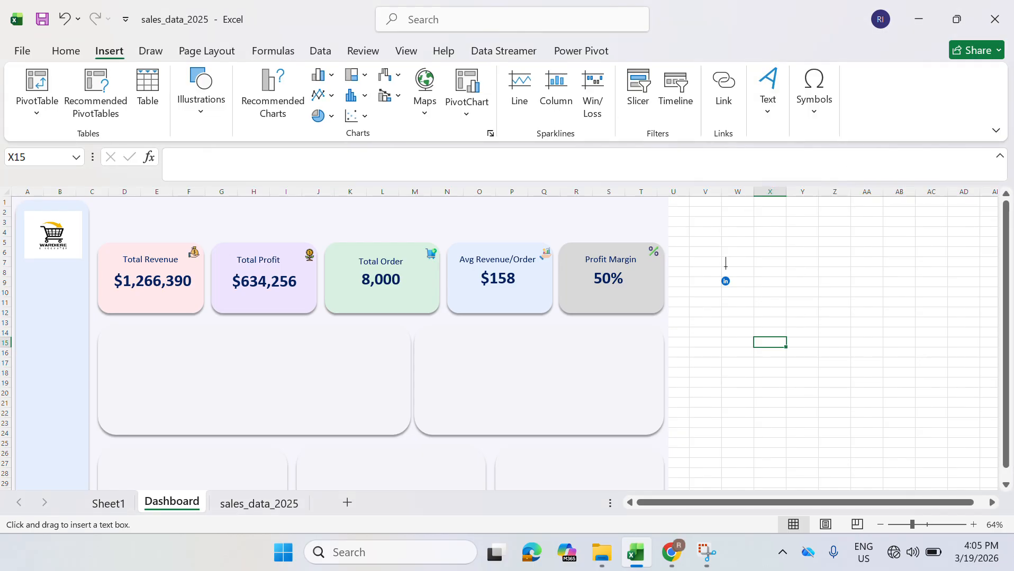
pyautogui.moveTo(722, 262); pyautogui.dragTo(893, 371)
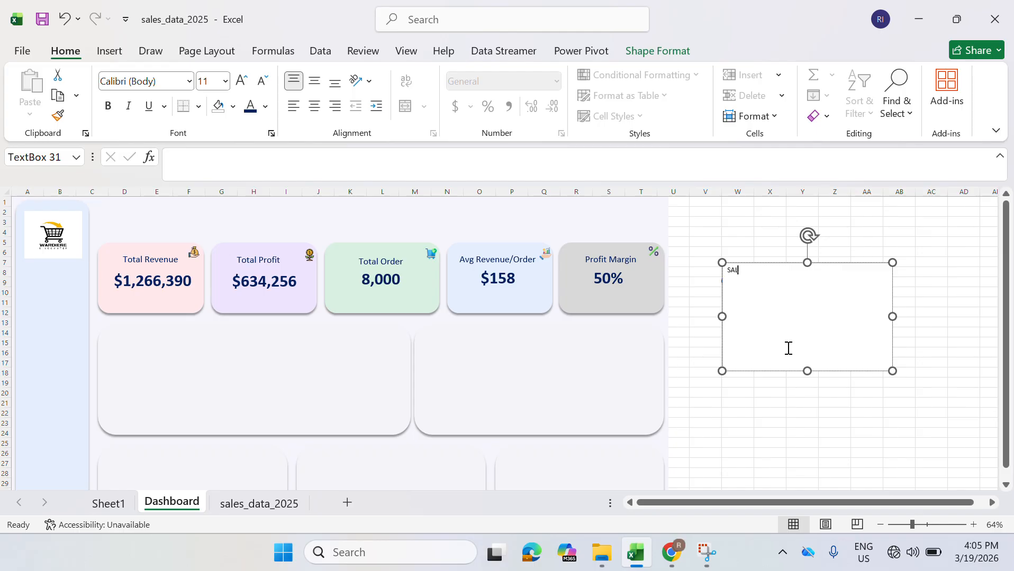
pyautogui.write('SALES PERFORMANCE DASHBAOR')
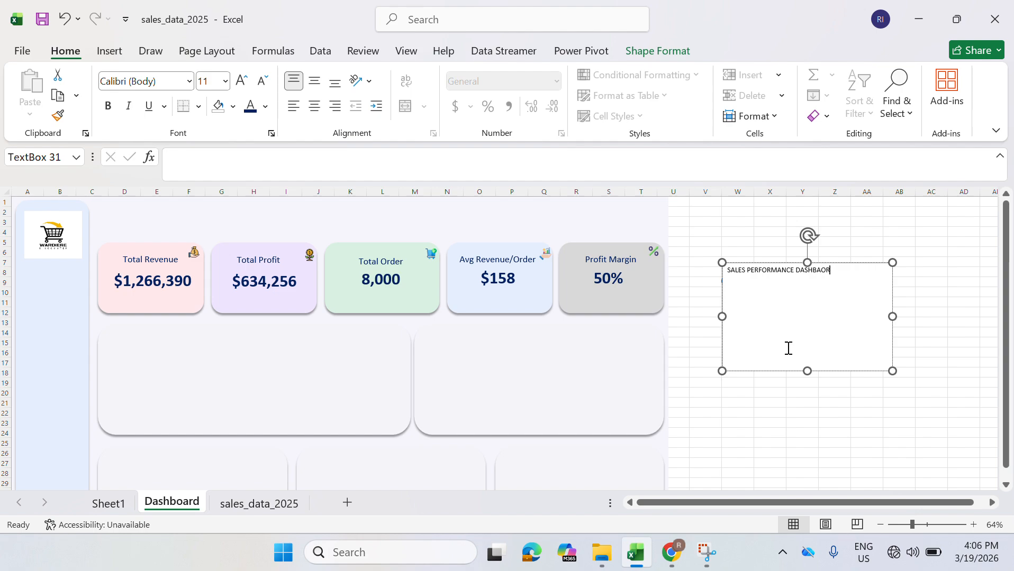
pyautogui.press('BackSpace')
pyautogui.press('BackSpace')
# - Format the whole dashboard title at font size 30 in bold dark blue
pyautogui.hotkey('ctrl', 'a')
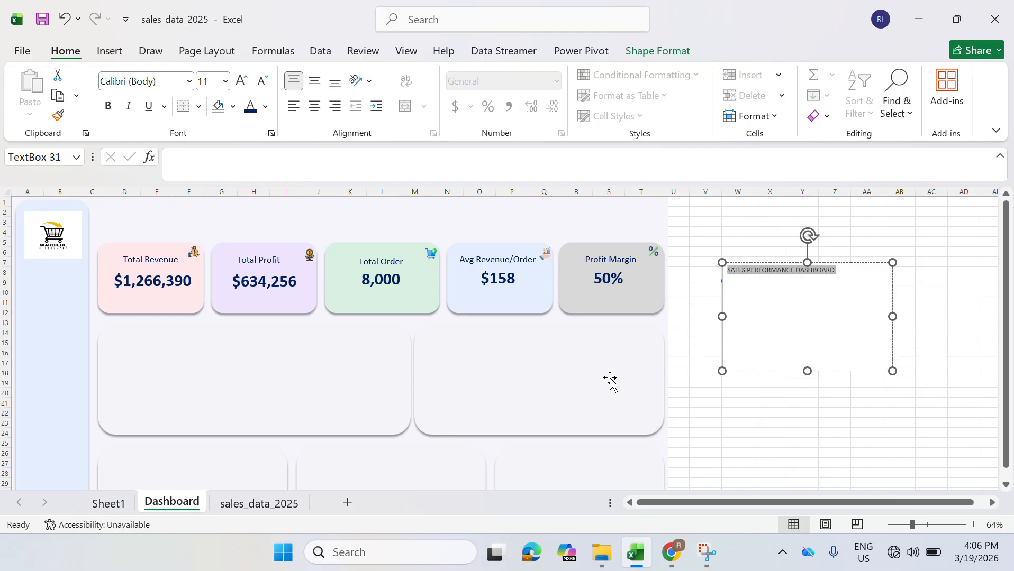
pyautogui.click(203, 82)
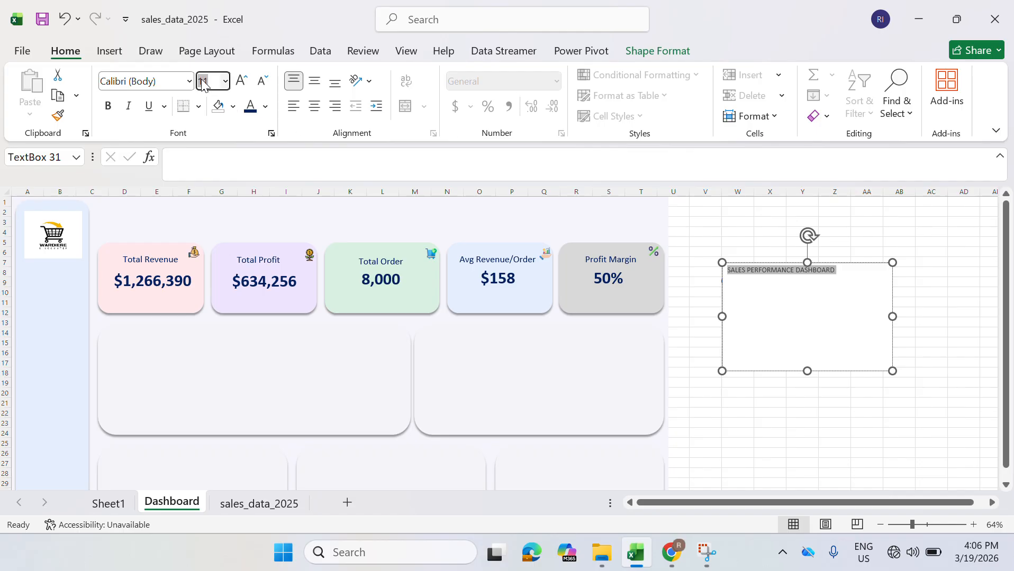
pyautogui.write('30')
pyautogui.press('Return')
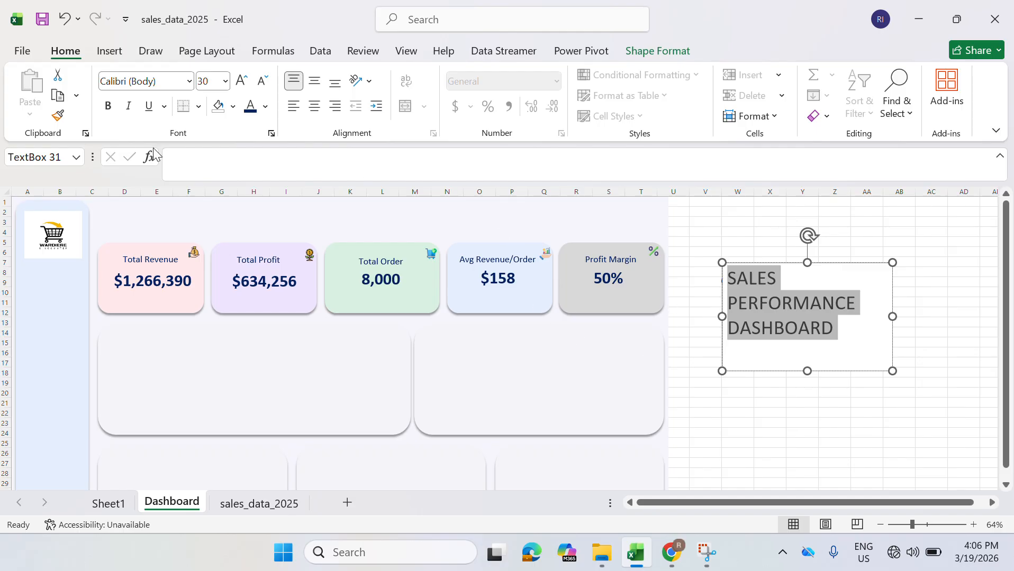
pyautogui.click(107, 106)
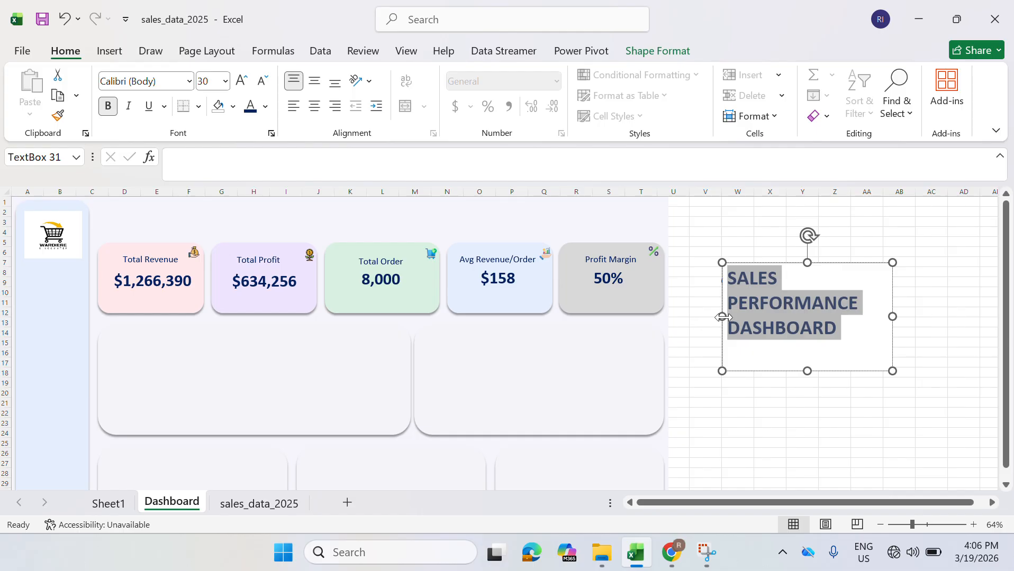
# - Remove the fill and the outline of the dashboard title's text box
pyautogui.click(656, 51)
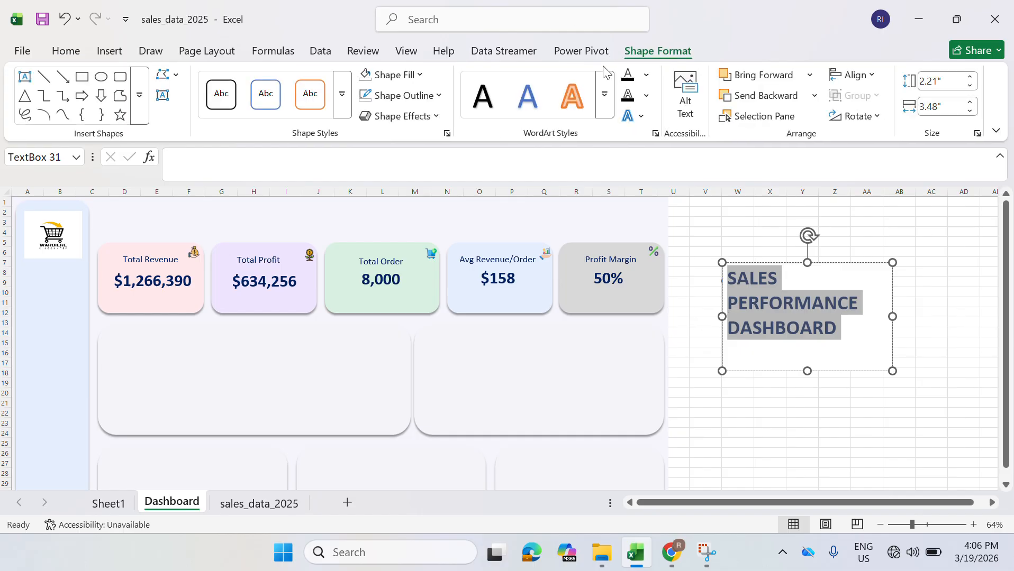
pyautogui.click(415, 76)
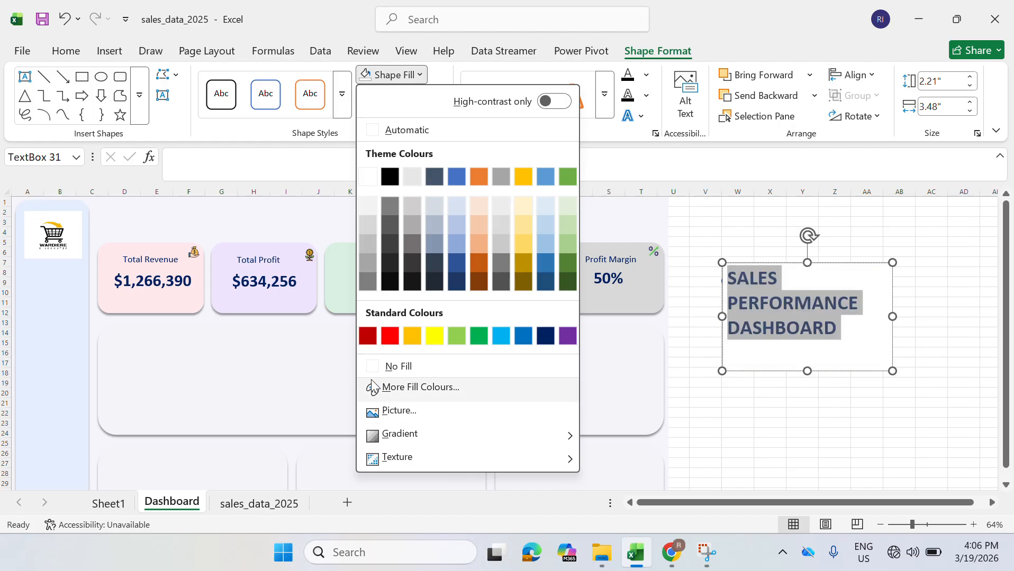
pyautogui.press('Escape')
pyautogui.click(418, 96)
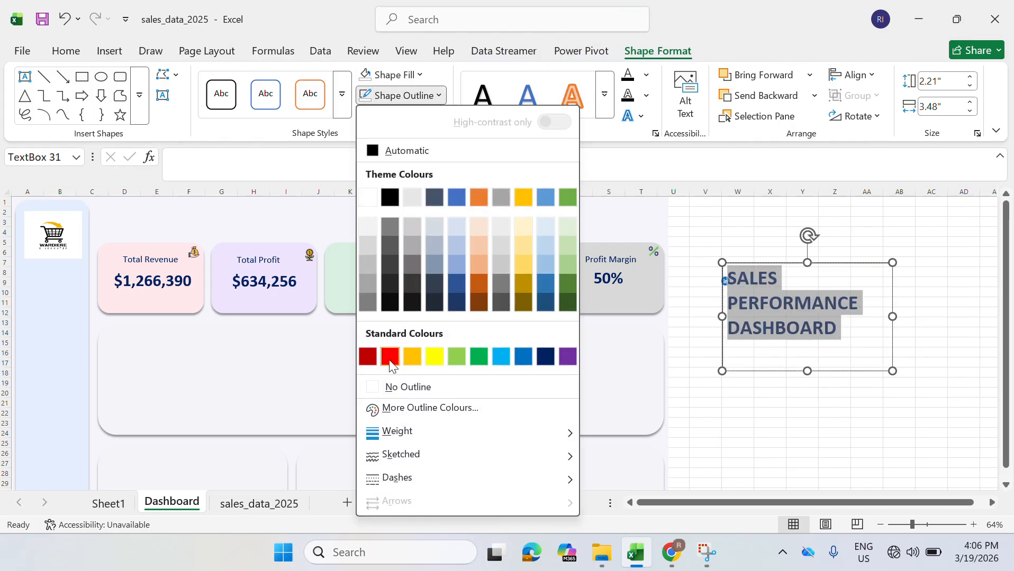
pyautogui.click(381, 387)
# - Resize the title text box to about 0.86" high by 11.24" wide and place it above the KPI cards
pyautogui.moveTo(722, 317); pyautogui.dragTo(344, 316)
pyautogui.moveTo(616, 373); pyautogui.dragTo(619, 305)
pyautogui.moveTo(670, 263); pyautogui.dragTo(423, 206)
pyautogui.click(910, 302)
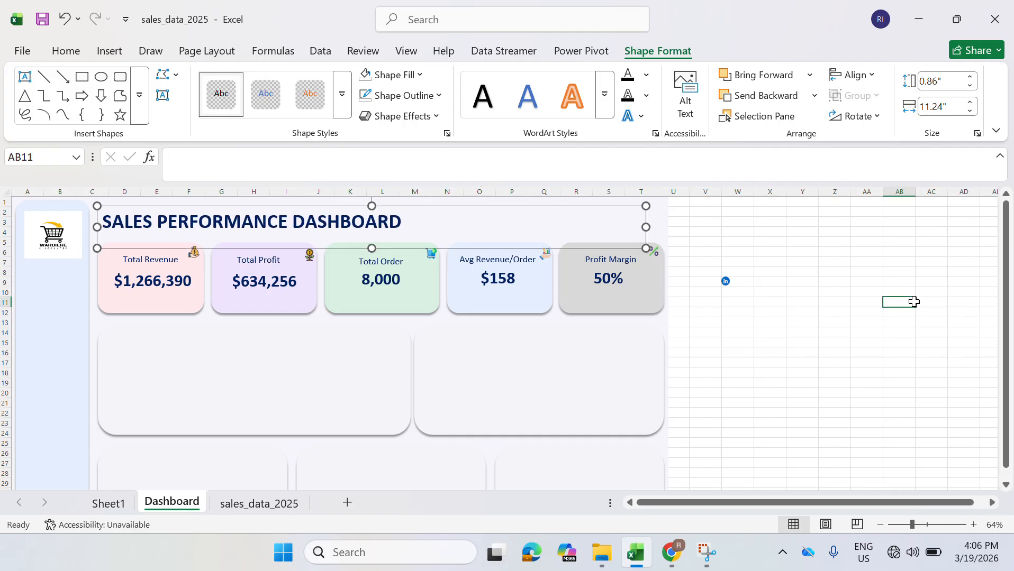
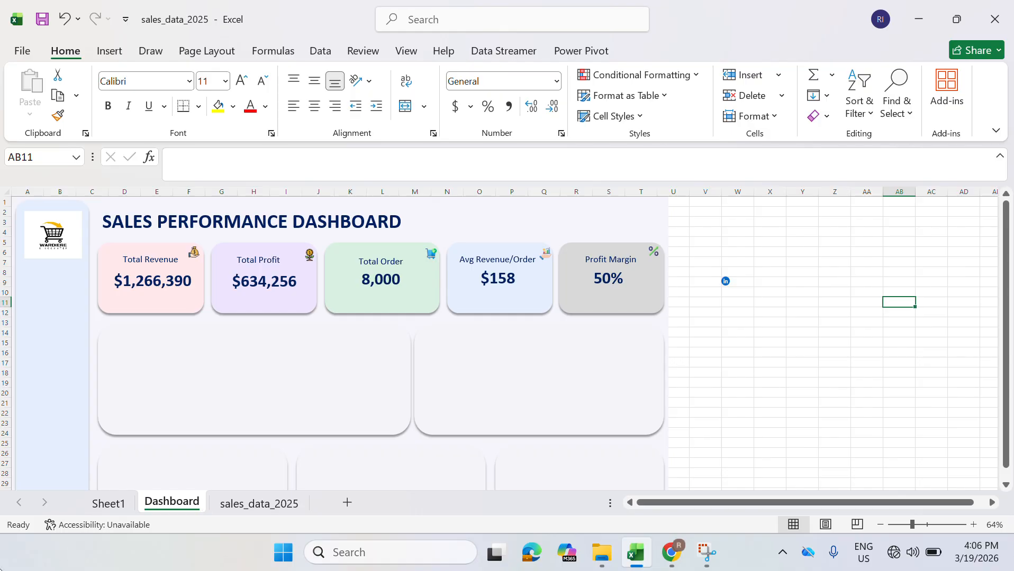
# - Insert a 2D line pivot chart from the Sales Trend Analysis pivot table on Sheet1
pyautogui.click(121, 505)
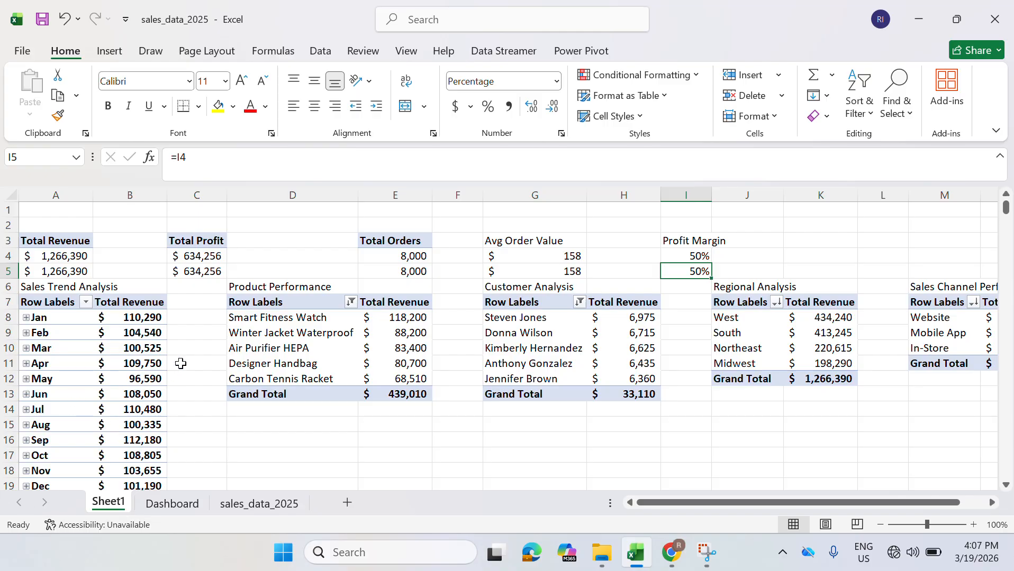
pyautogui.click(159, 364)
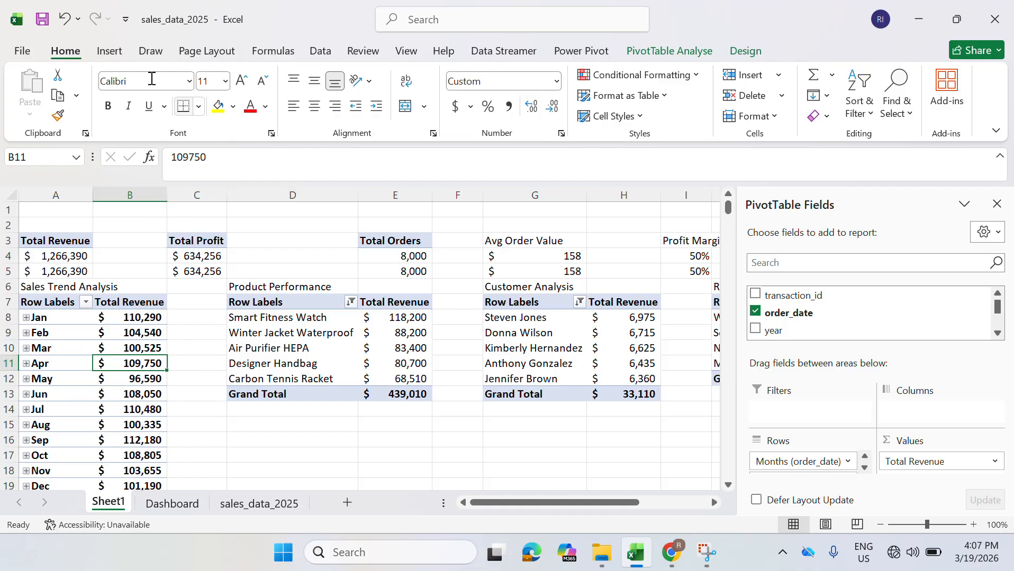
pyautogui.click(109, 51)
pyautogui.click(327, 96)
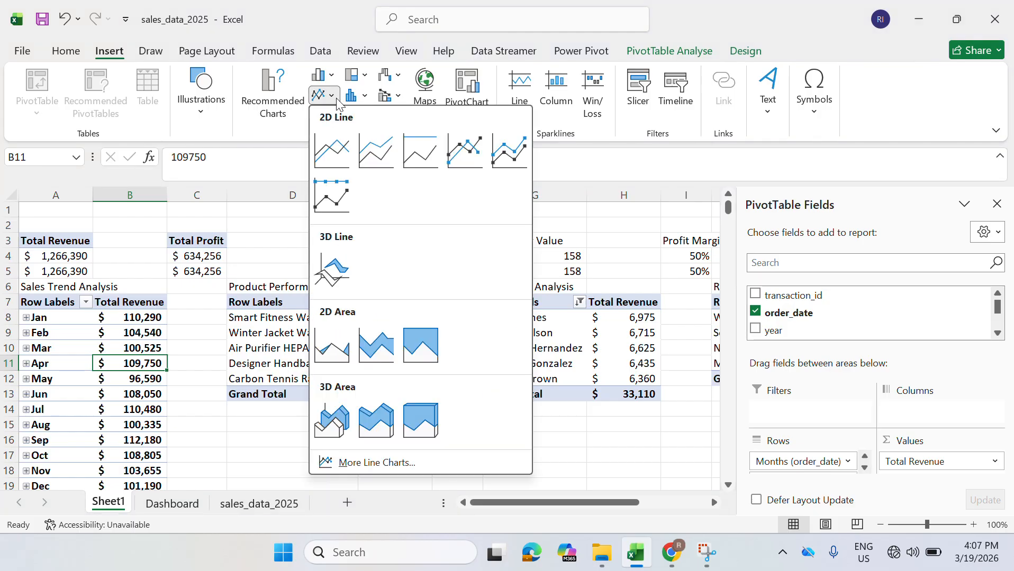
pyautogui.click(331, 151)
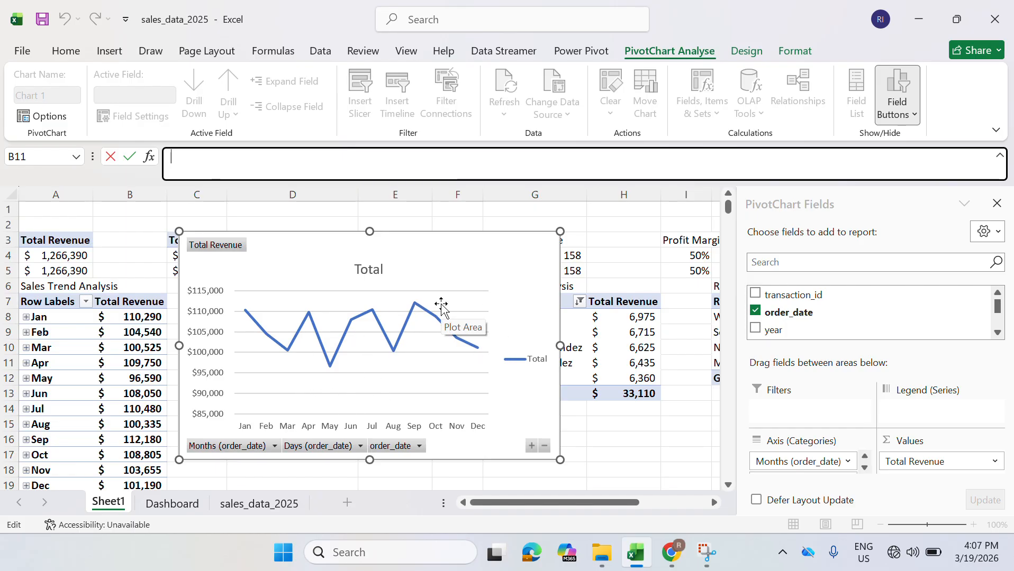
# - Hide all field buttons on the line chart and delete its legend
pyautogui.rightClick(236, 248)
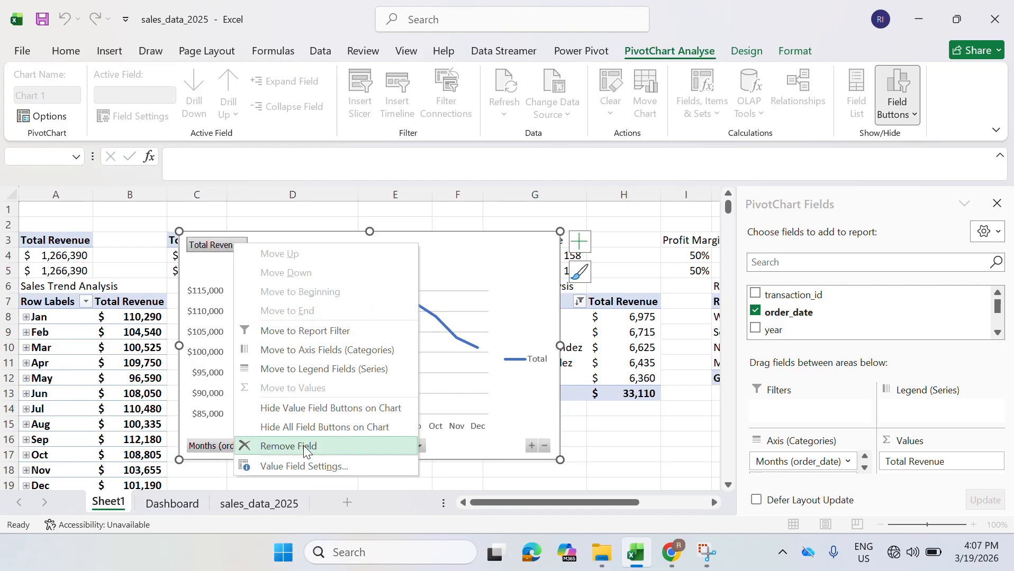
pyautogui.click(325, 427)
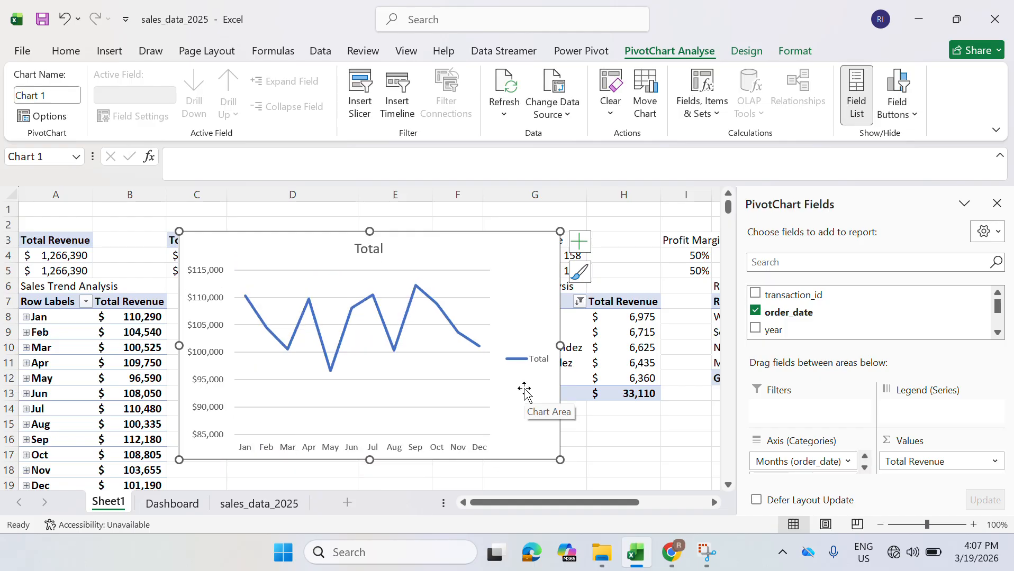
pyautogui.click(540, 364)
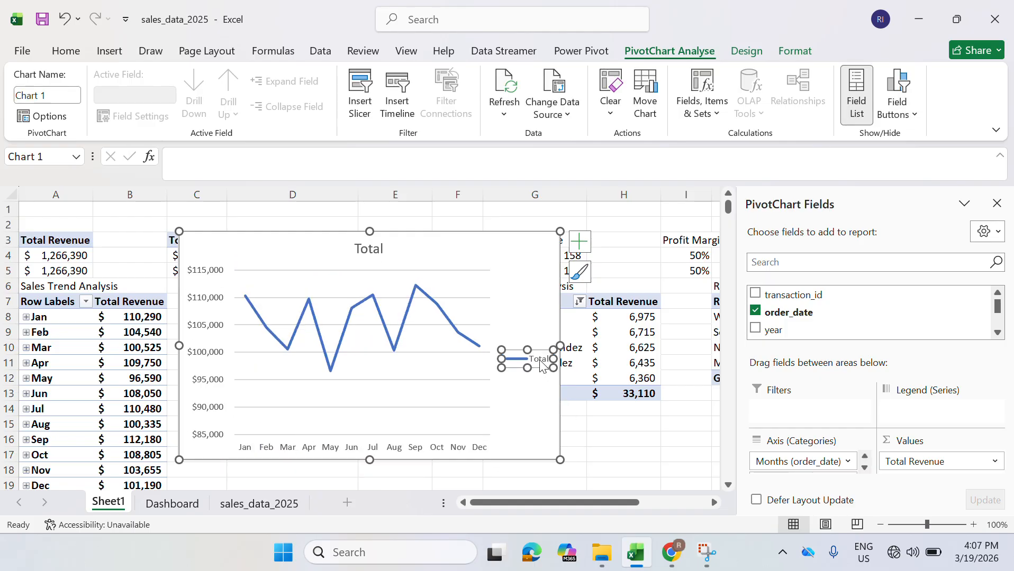
pyautogui.press('Delete')
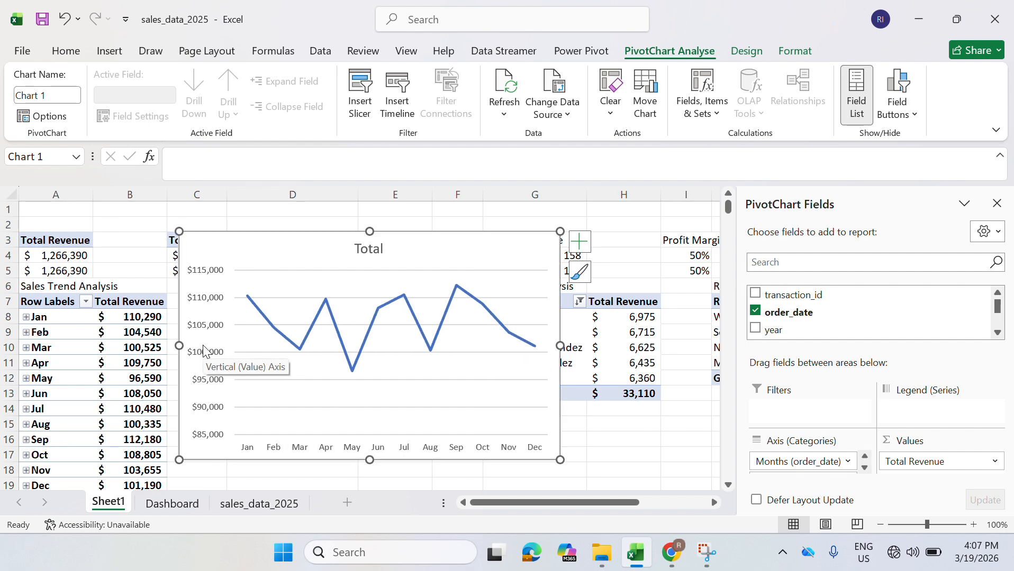
# - Add data labels to the line chart and remove its vertical value axis and gridlines
pyautogui.click(581, 242)
pyautogui.click(613, 316)
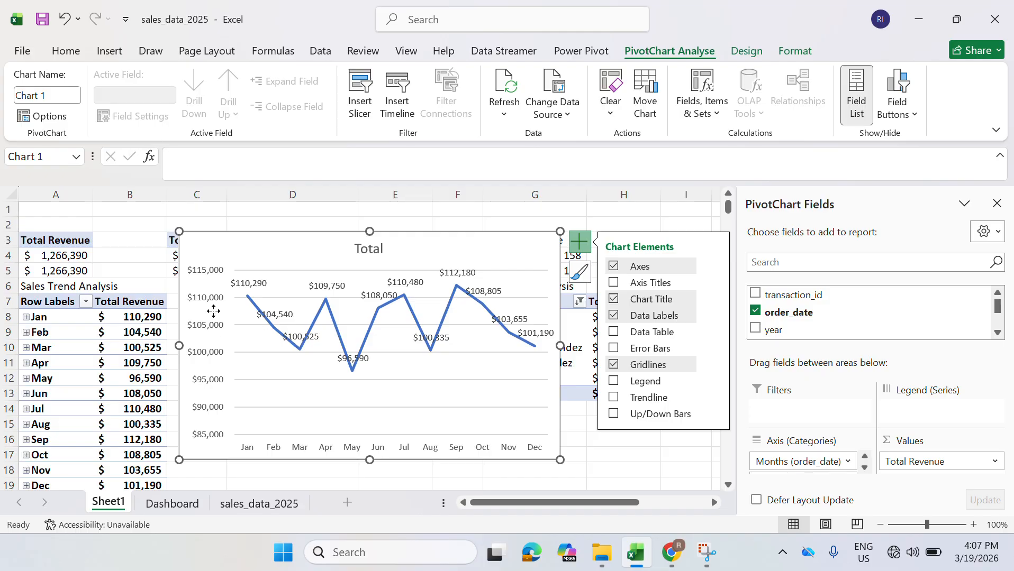
pyautogui.click(199, 300)
pyautogui.press('Delete')
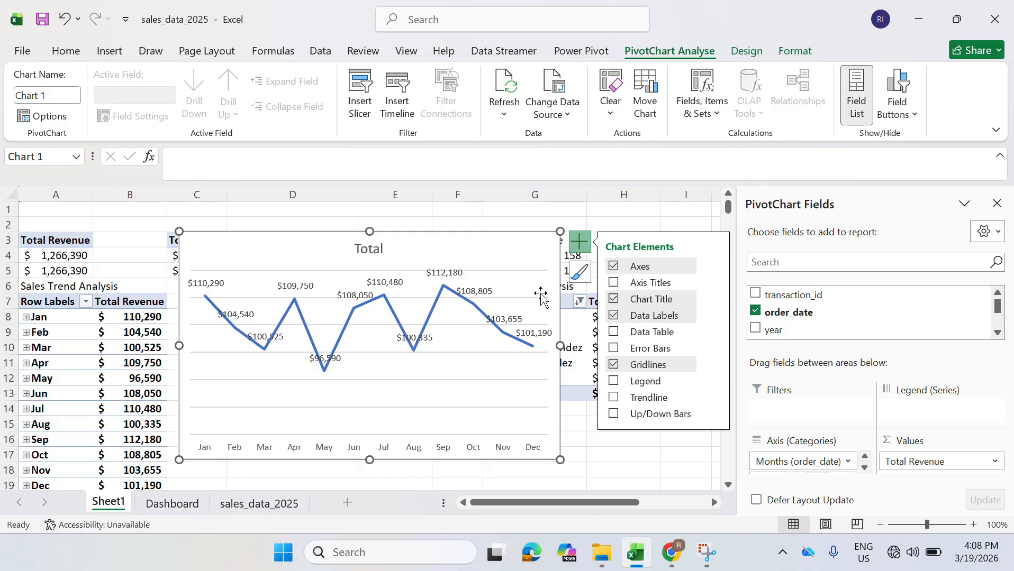
pyautogui.click(614, 365)
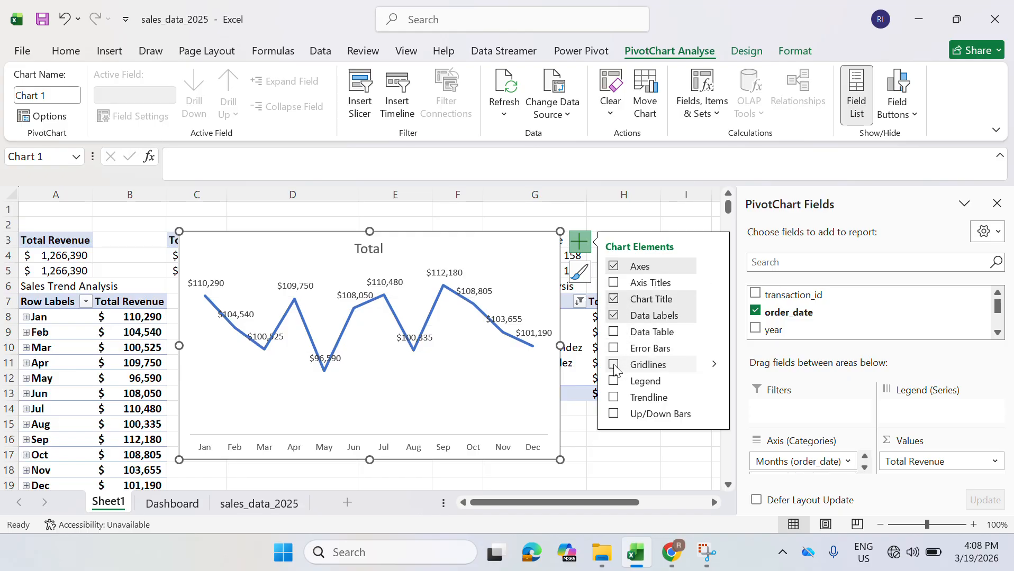
# - Change the line chart's title to "Monthly Revenue Trend"
pyautogui.click(374, 250)
pyautogui.click(375, 249)
pyautogui.moveTo(384, 249); pyautogui.dragTo(328, 249)
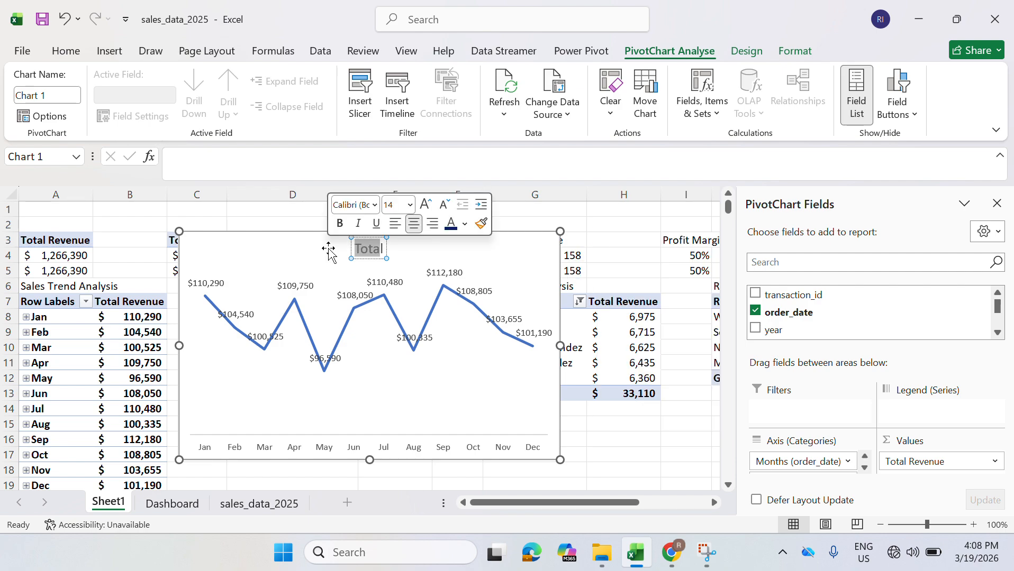
pyautogui.press('BackSpace')
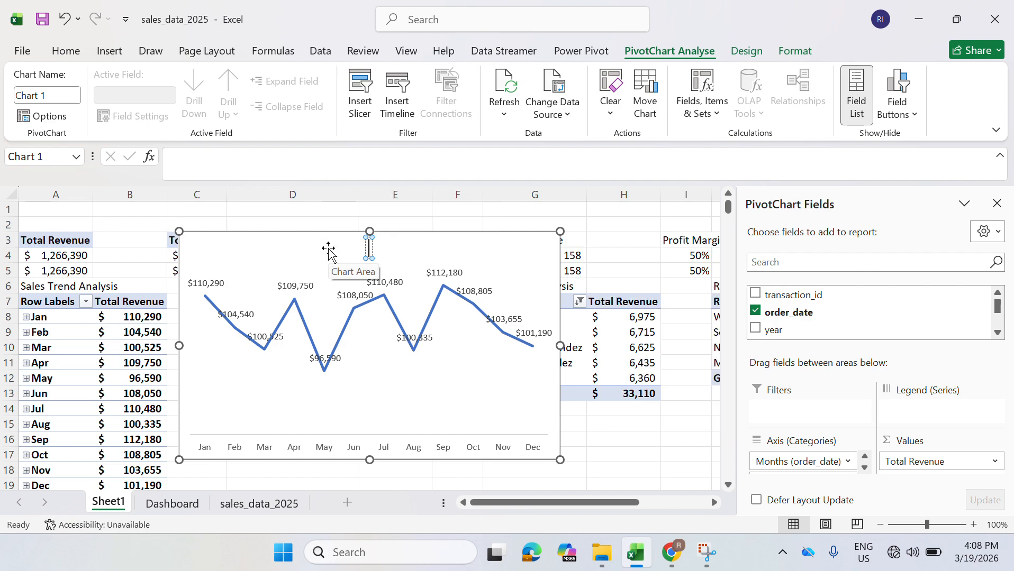
pyautogui.write('Monthly Revenue')
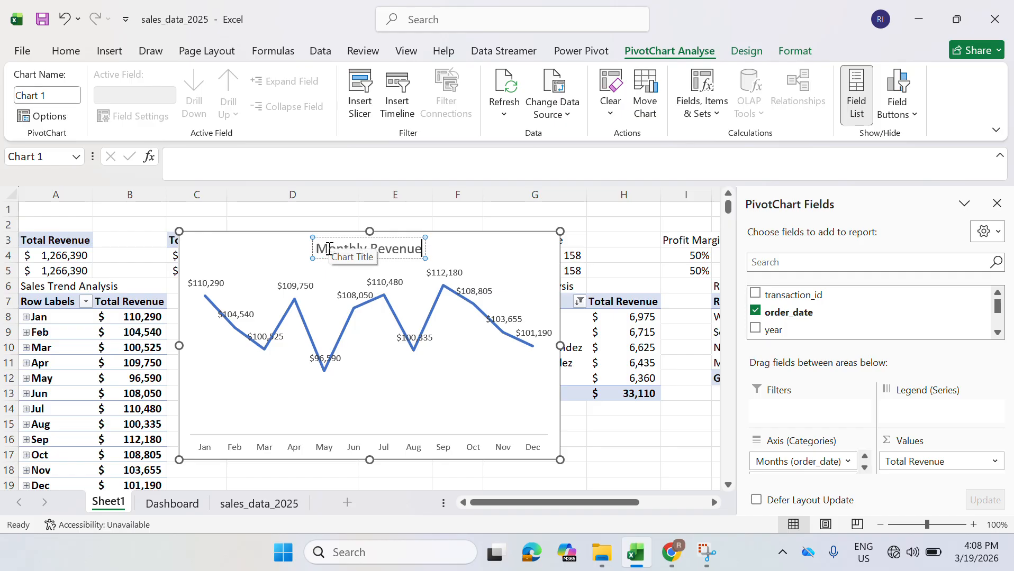
pyautogui.write(' Rend')
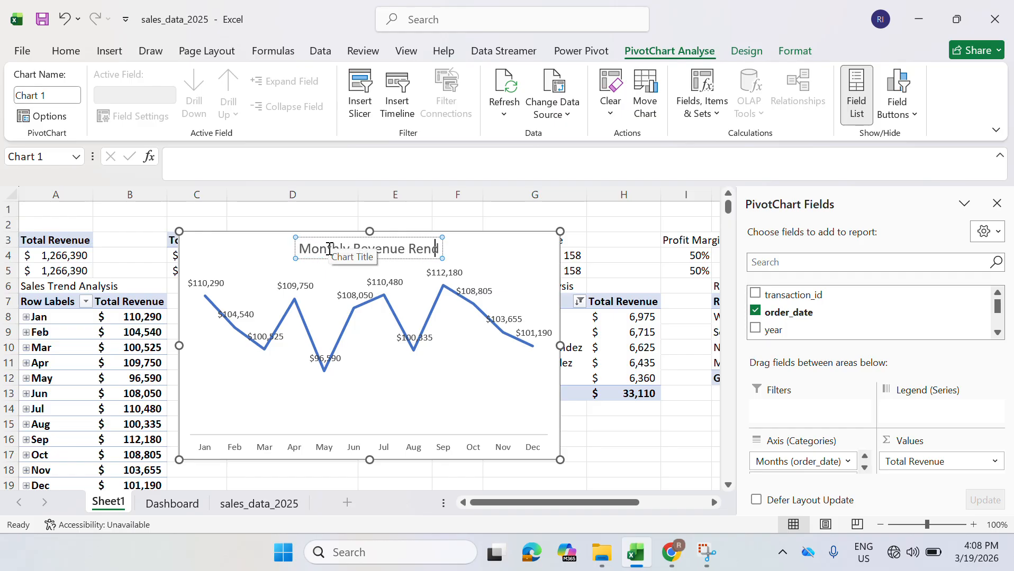
pyautogui.press('BackSpace')
pyautogui.press('BackSpace')
pyautogui.press('BackSpace')
pyautogui.press('BackSpace')
pyautogui.write('T')
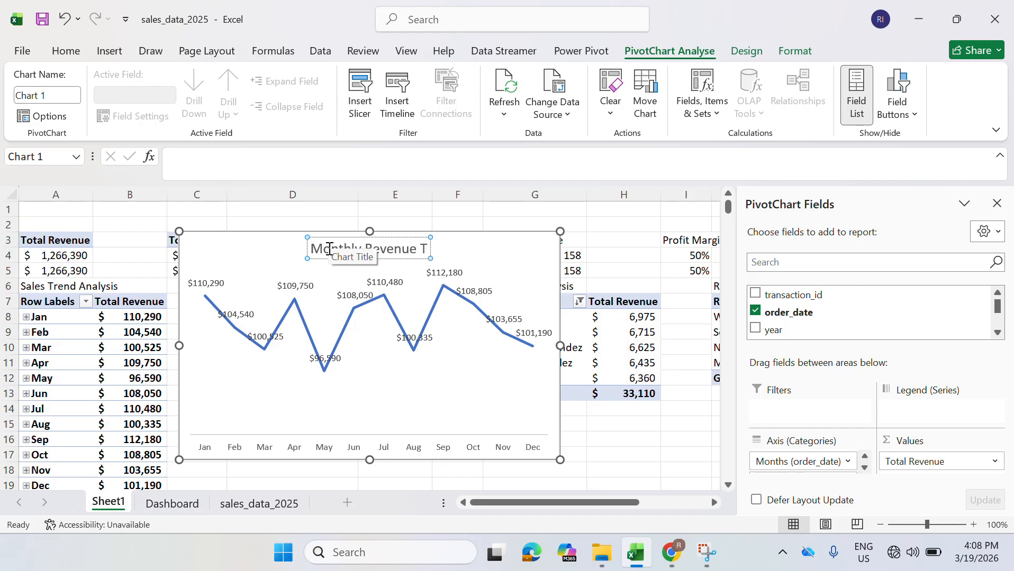
pyautogui.write('rend')
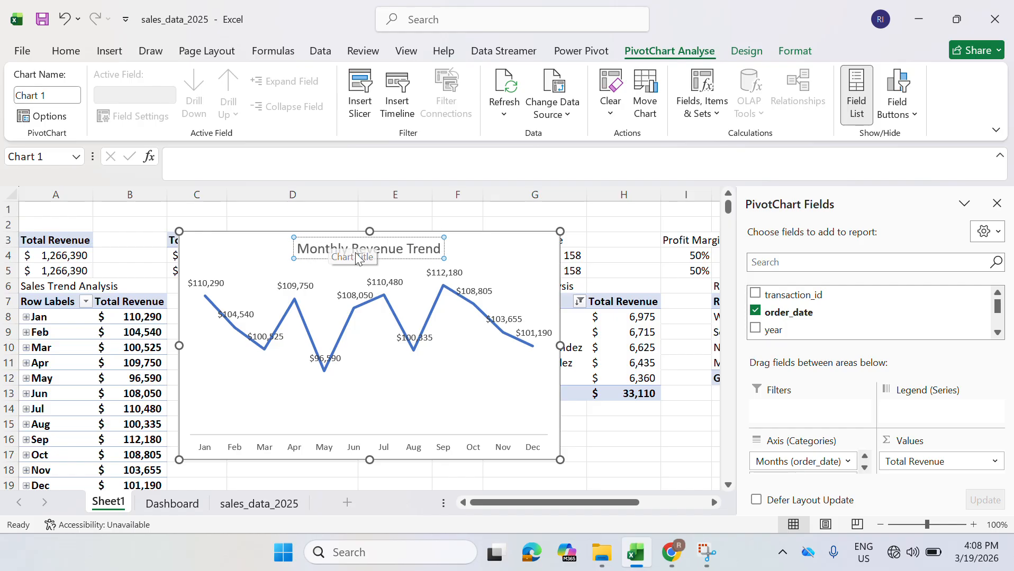
pyautogui.hotkey('ctrl', 'a')
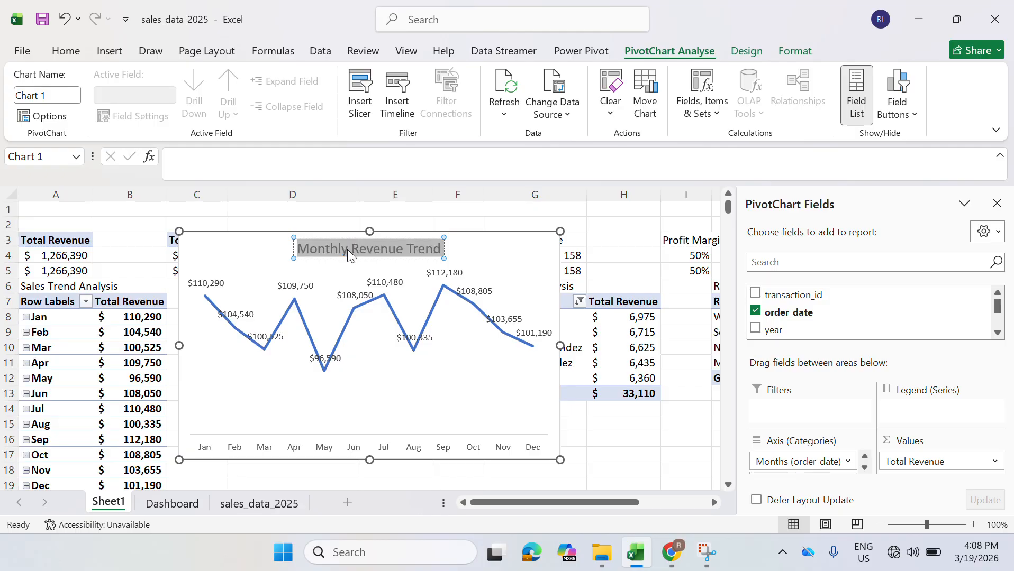
pyautogui.click(66, 51)
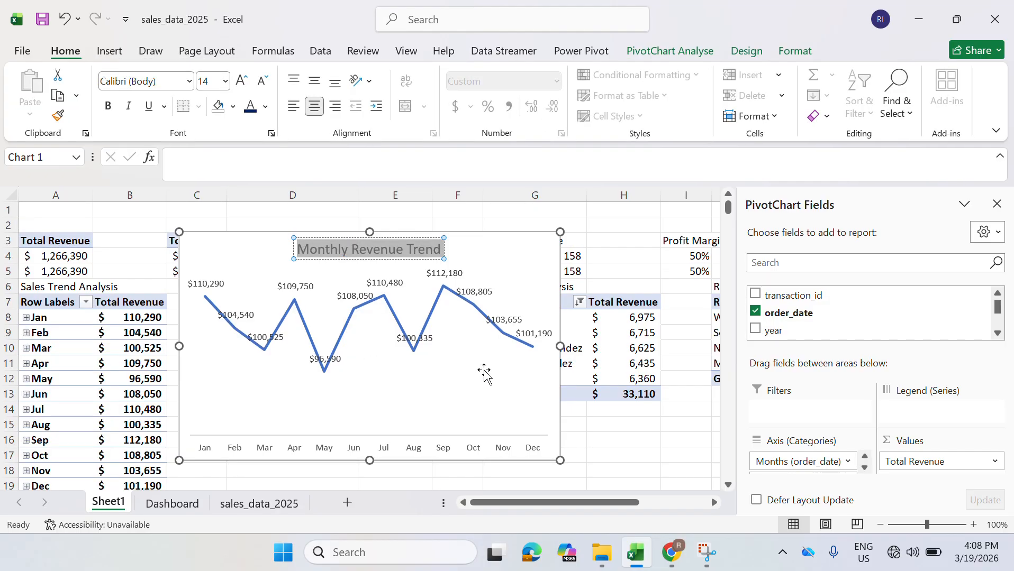
# - Cut the Monthly Revenue Trend chart from Sheet1 and paste it into the Dashboard sheet
pyautogui.click(542, 261)
pyautogui.press('Delete')
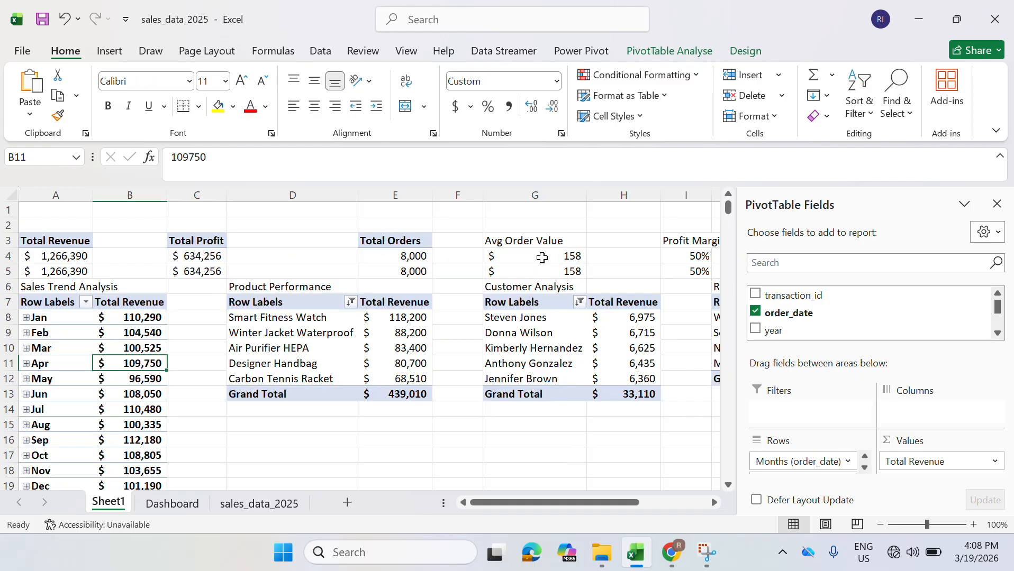
pyautogui.click(173, 504)
pyautogui.click(240, 383)
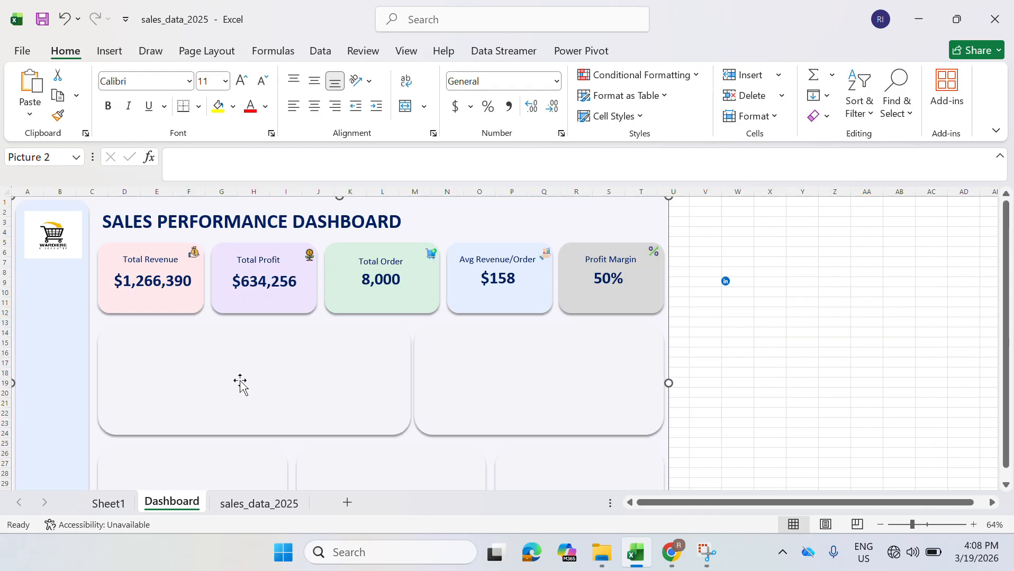
pyautogui.hotkey('ctrl', 'v')
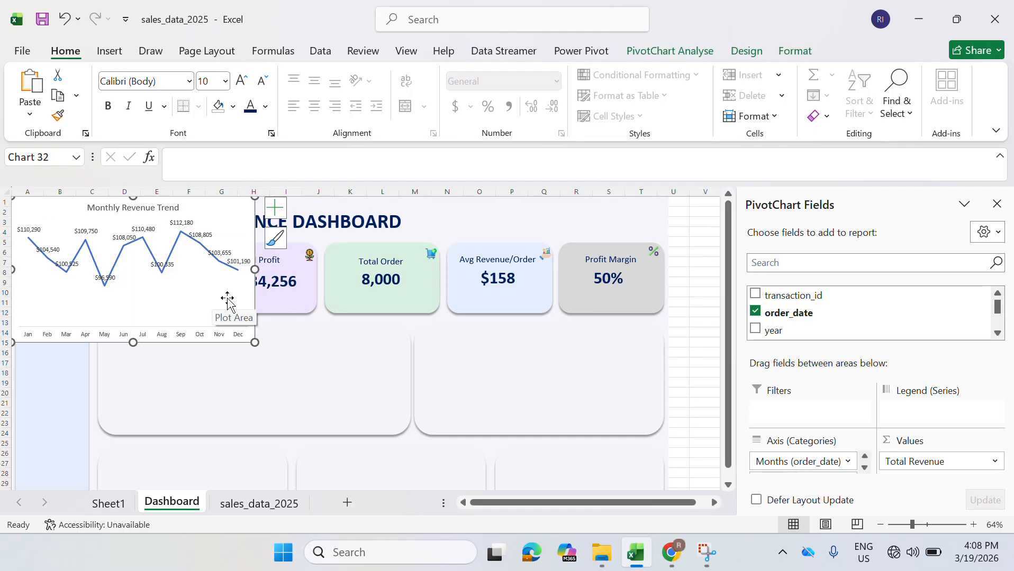
pyautogui.moveTo(249, 303); pyautogui.dragTo(440, 371)
pyautogui.hotkey('ctrl', 'z')
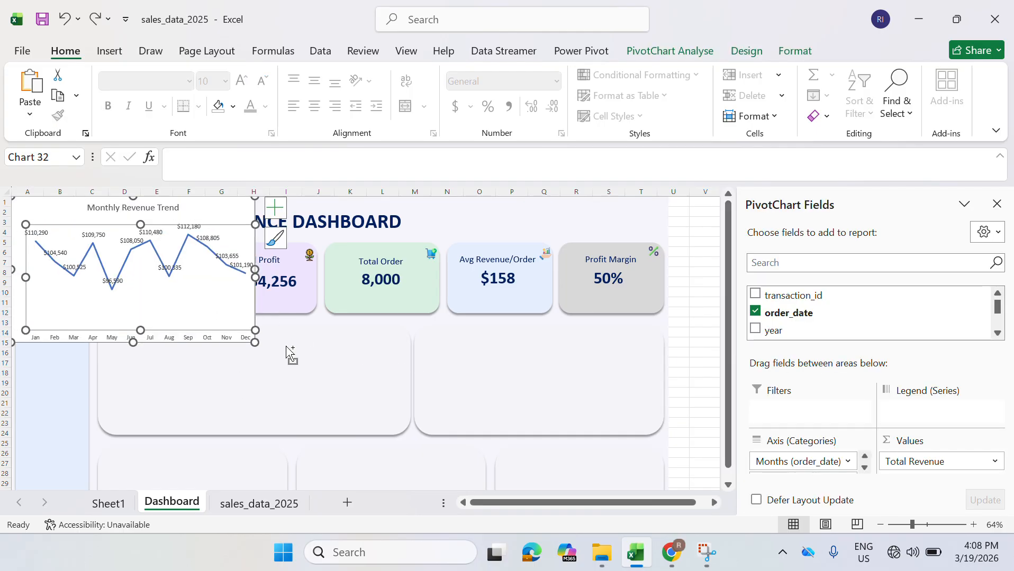
pyautogui.click(235, 340)
pyautogui.click(275, 208)
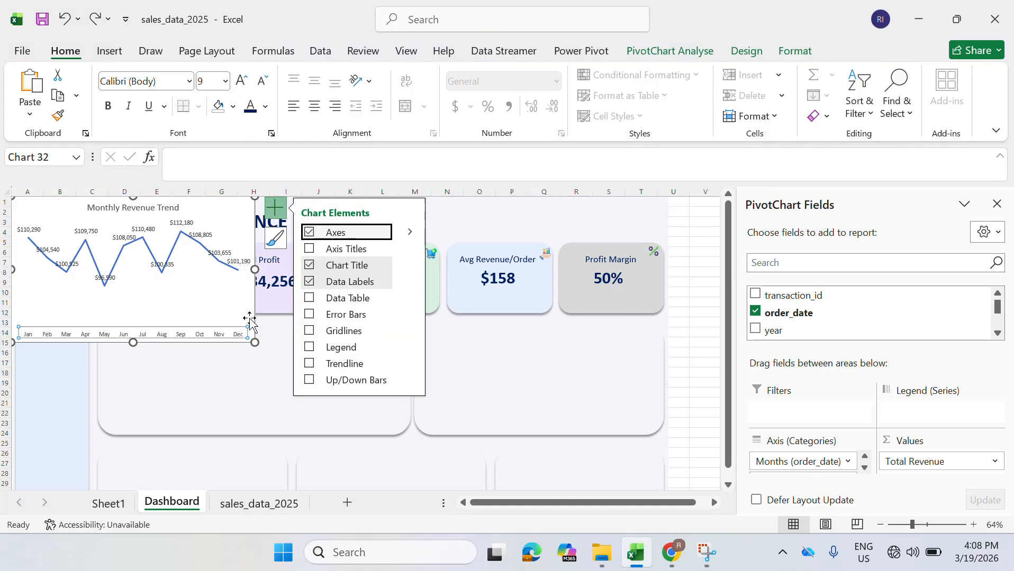
# - Move the Monthly Revenue Trend chart into the first empty card below the KPI row and resize it to fill the card
pyautogui.moveTo(251, 311); pyautogui.dragTo(377, 417)
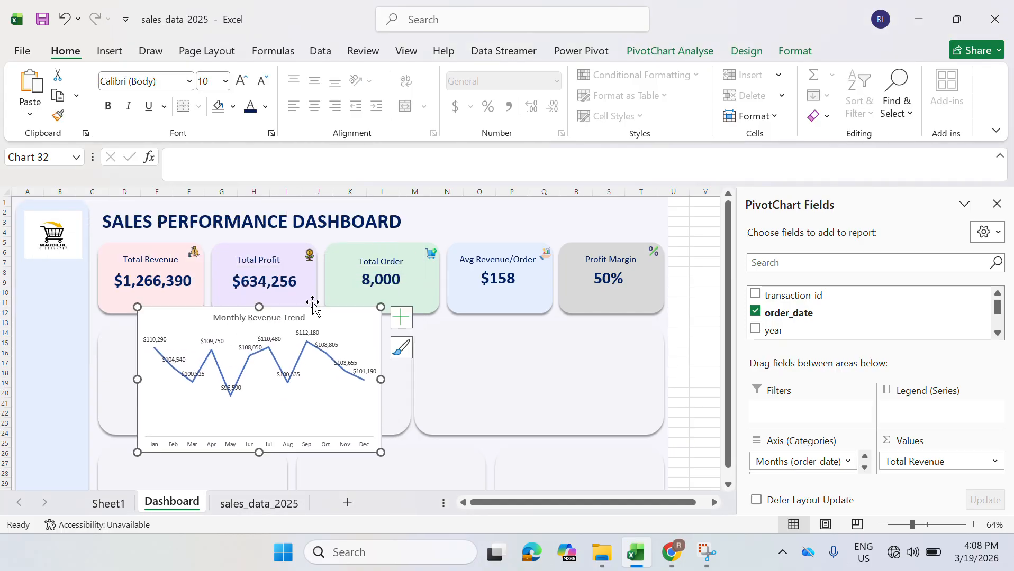
pyautogui.moveTo(259, 303); pyautogui.dragTo(176, 340)
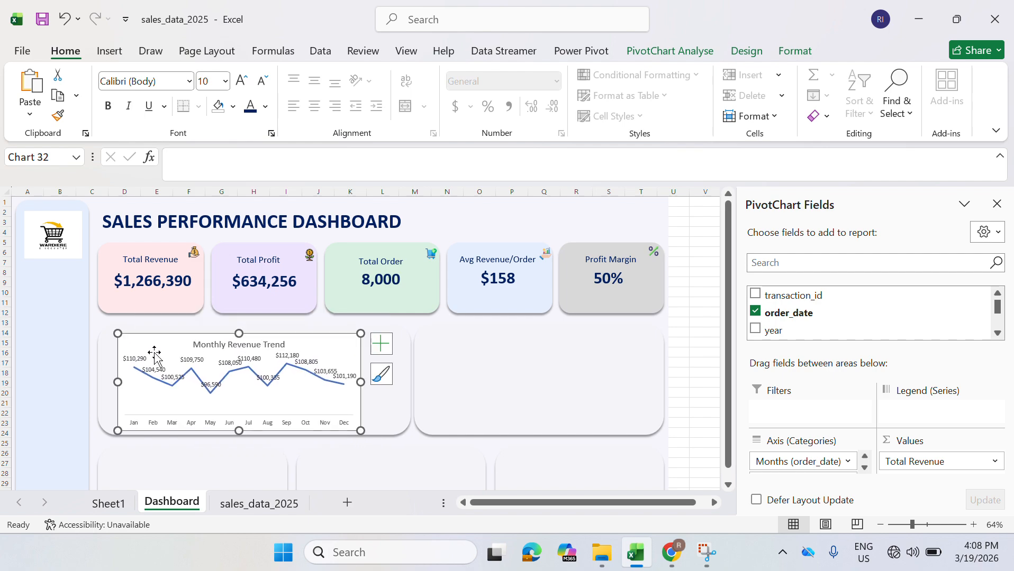
pyautogui.moveTo(117, 382); pyautogui.dragTo(102, 382)
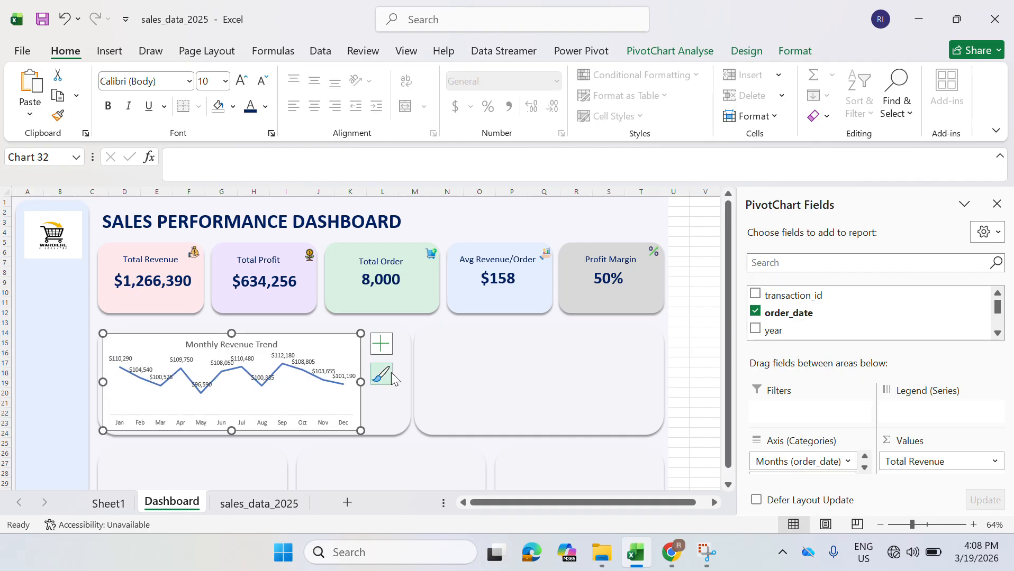
pyautogui.moveTo(403, 386); pyautogui.dragTo(408, 386)
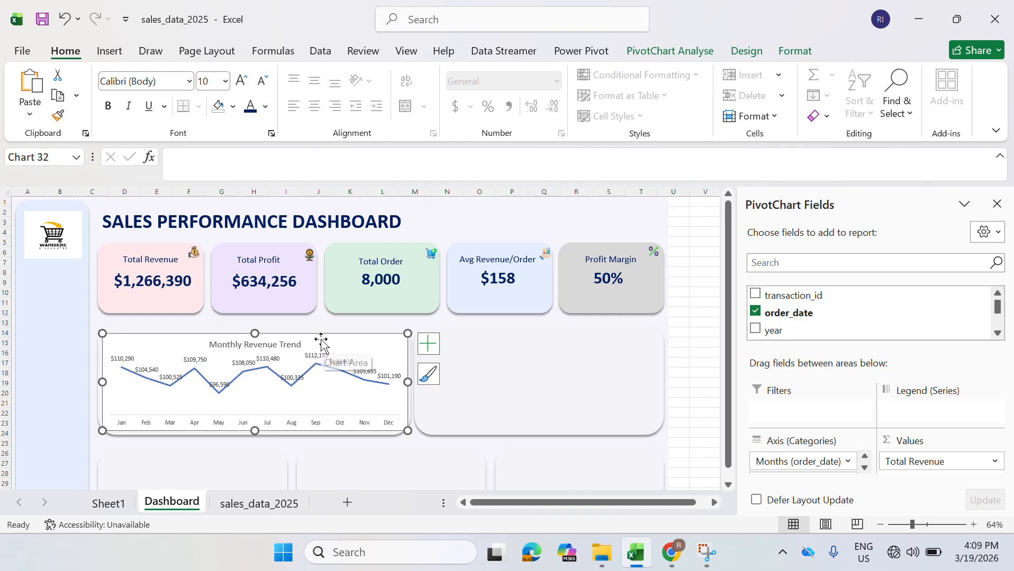
# - Set the Monthly Revenue Trend chart area to no fill and no outline
pyautogui.click(794, 51)
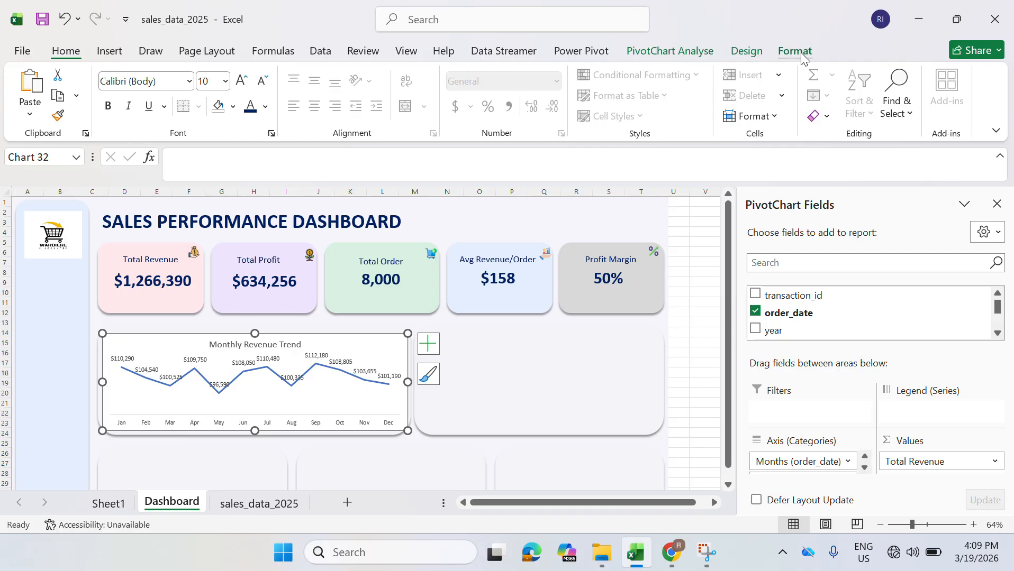
pyautogui.click(494, 77)
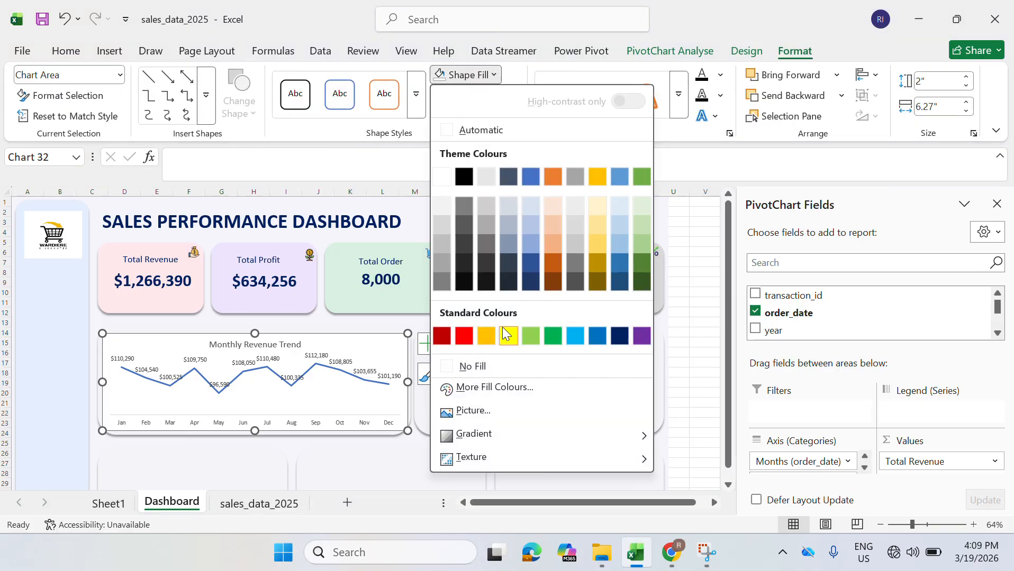
pyautogui.click(454, 364)
pyautogui.click(500, 98)
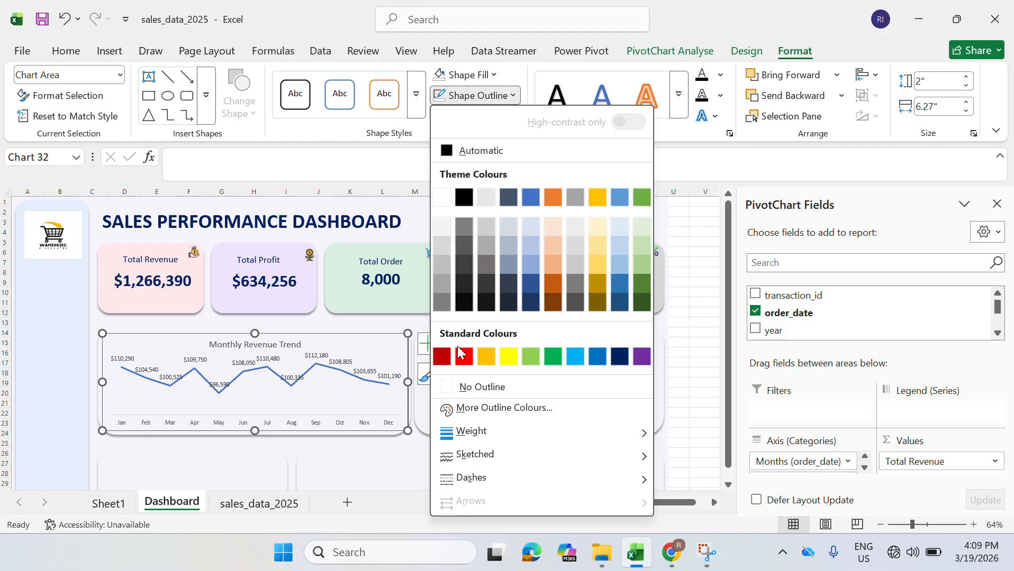
pyautogui.click(455, 387)
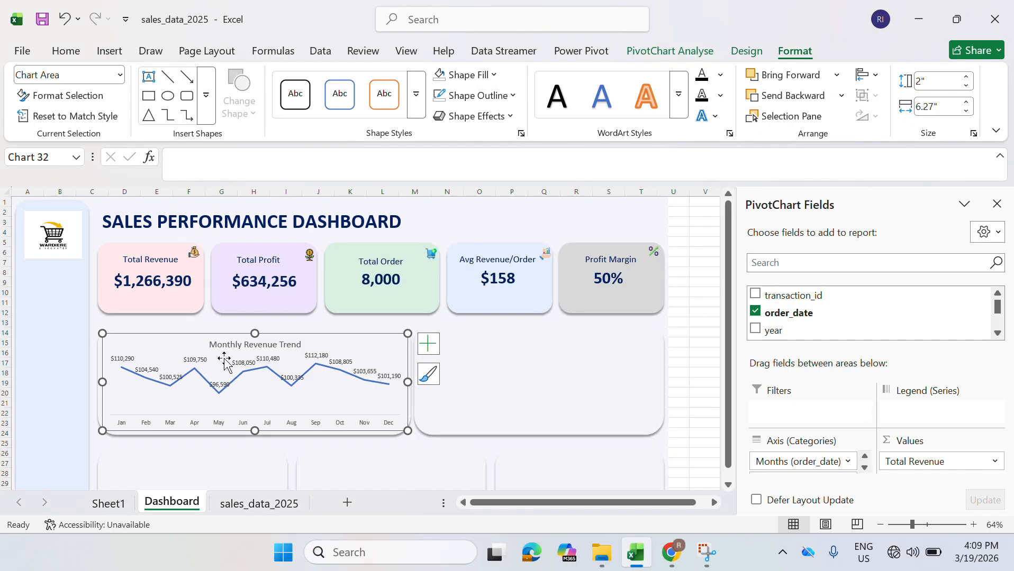
# - Change the font colour of the chart's title, month axis labels and data labels to dark blue
pyautogui.doubleClick(237, 346)
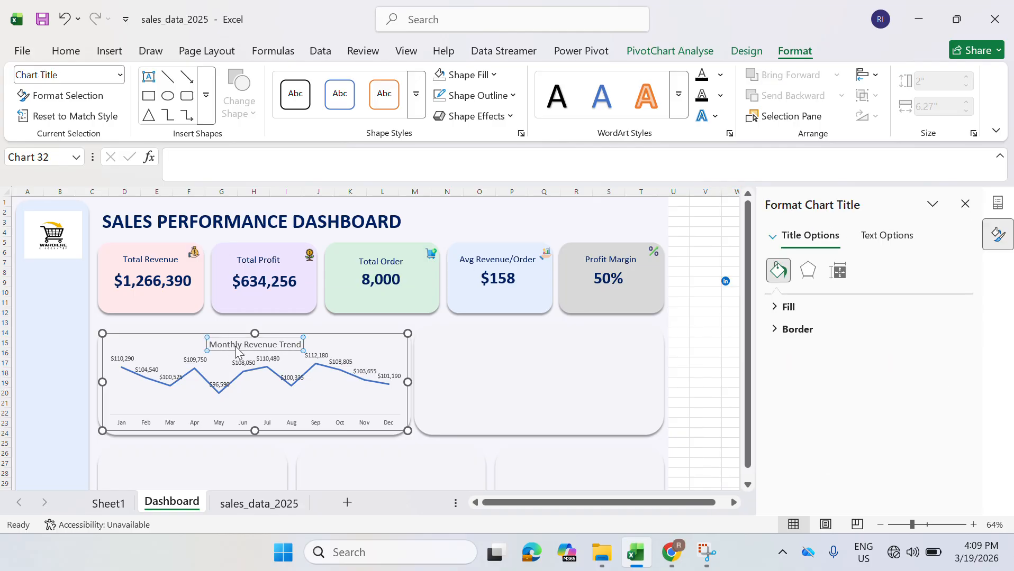
pyautogui.tripleClick(236, 348)
pyautogui.click(65, 51)
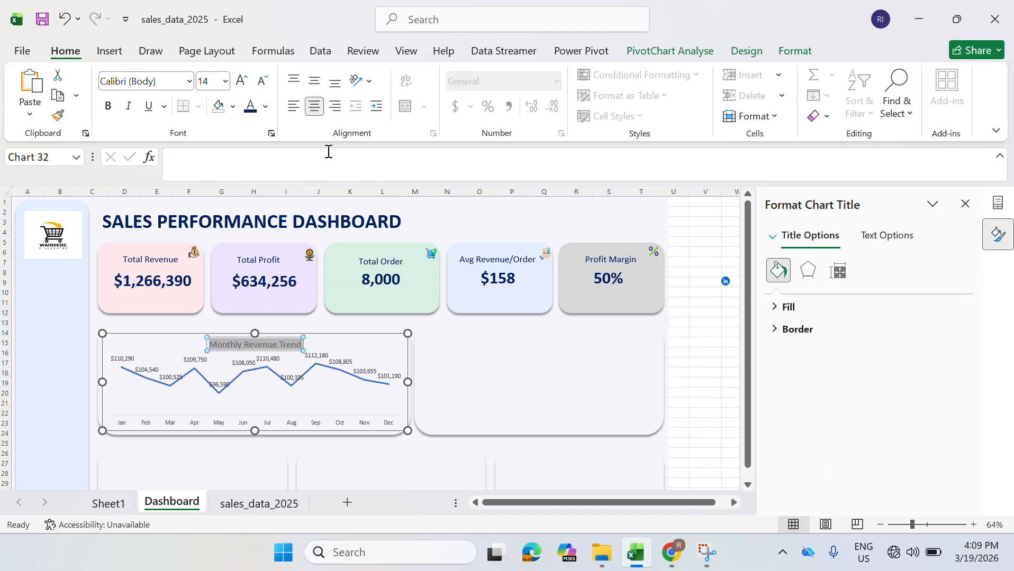
pyautogui.click(191, 424)
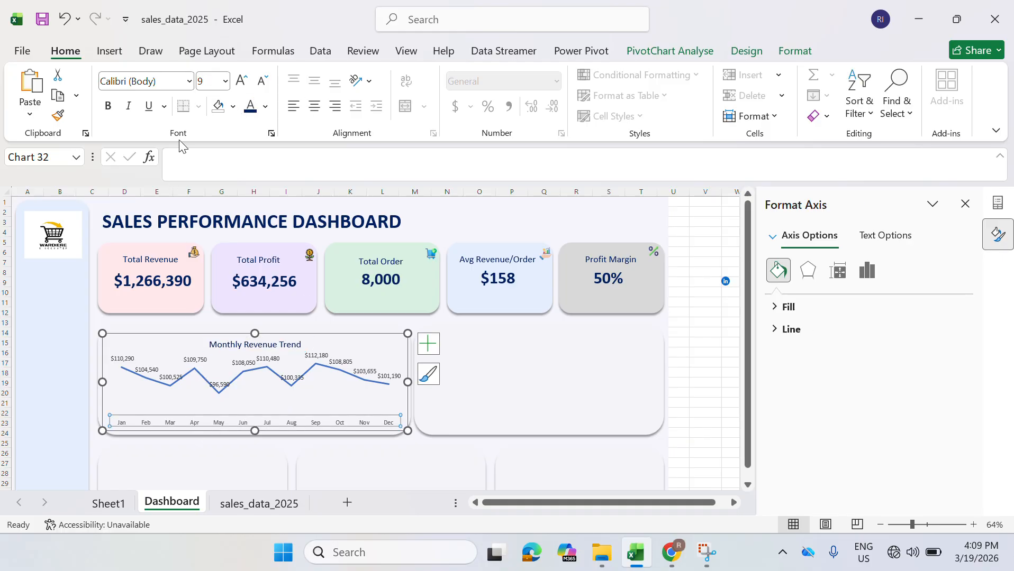
pyautogui.click(245, 363)
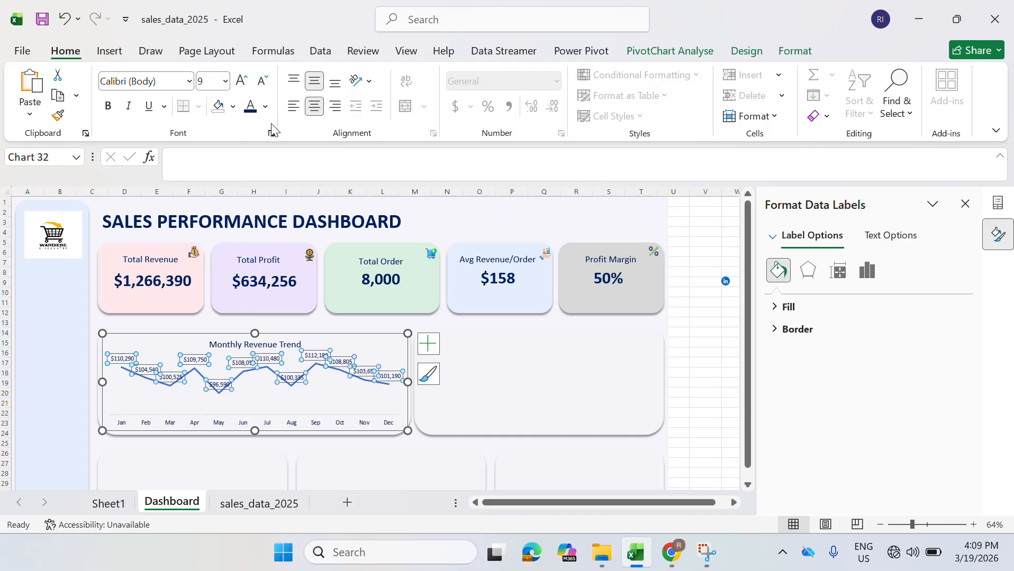
pyautogui.click(357, 423)
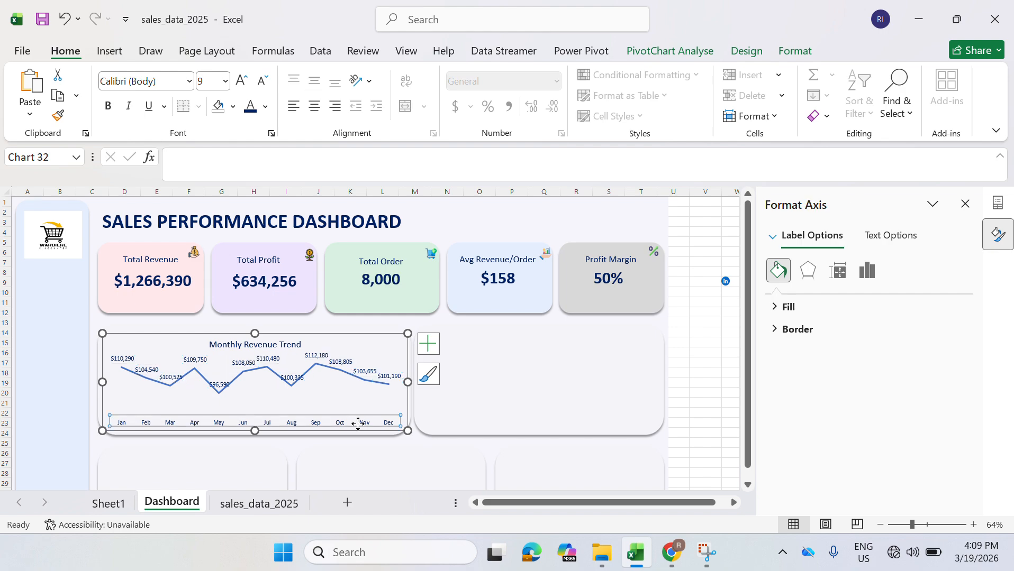
# - Recolour the Monthly Revenue Trend line to dark blue
pyautogui.click(350, 375)
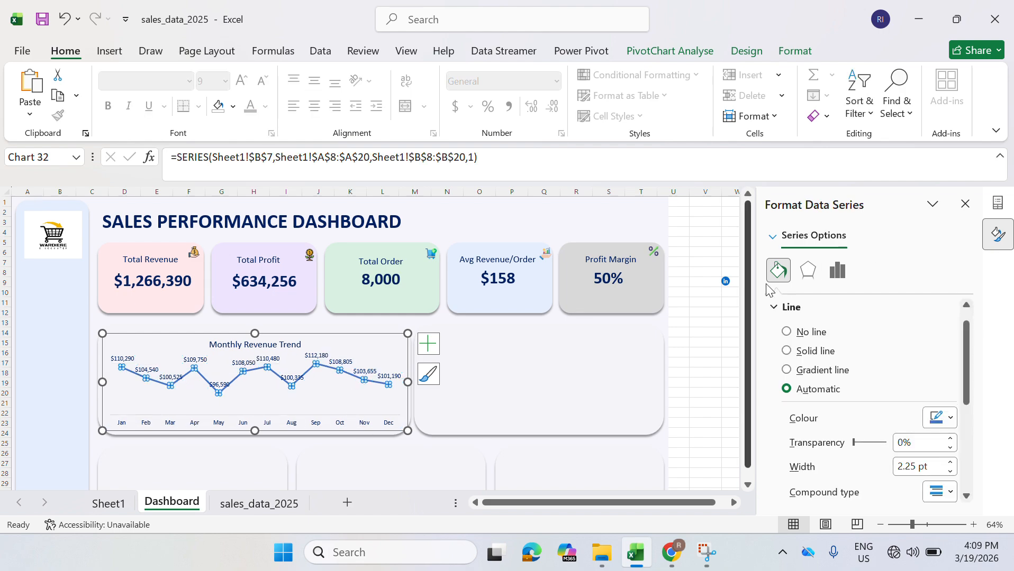
pyautogui.click(951, 418)
pyautogui.click(980, 368)
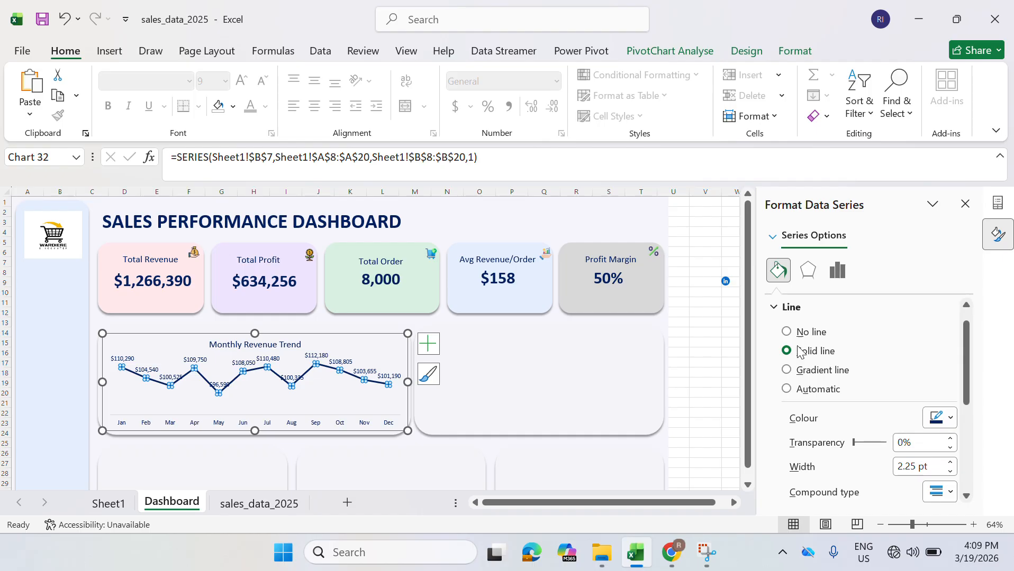
# - Add built-in diamond markers to the Monthly Revenue Trend line
pyautogui.click(775, 312)
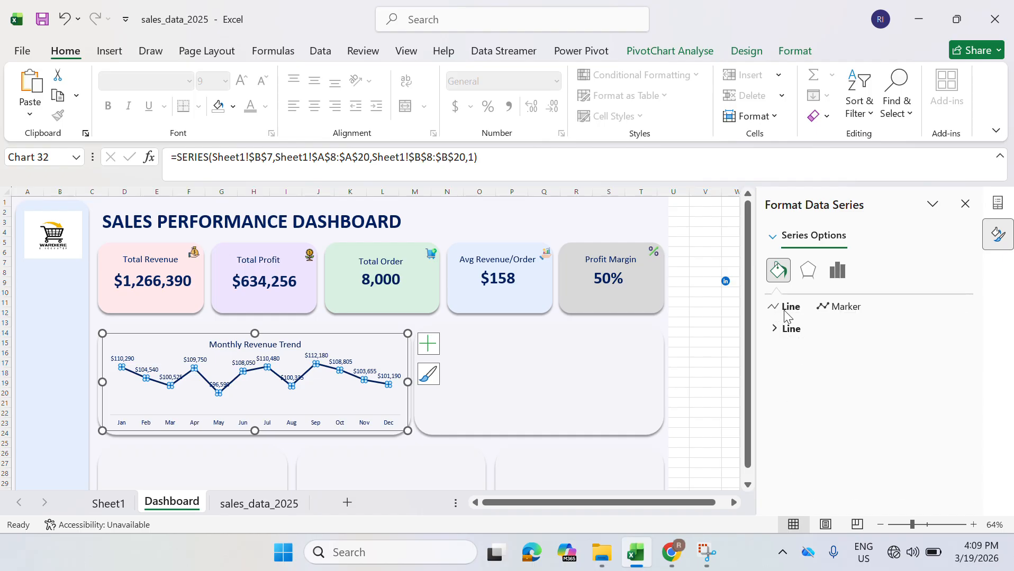
pyautogui.click(840, 307)
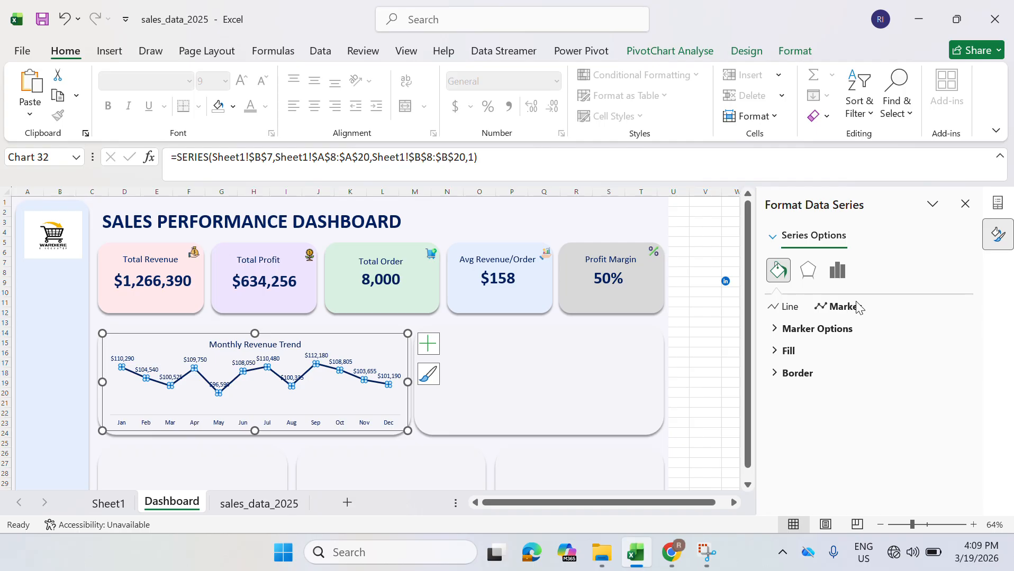
pyautogui.click(805, 332)
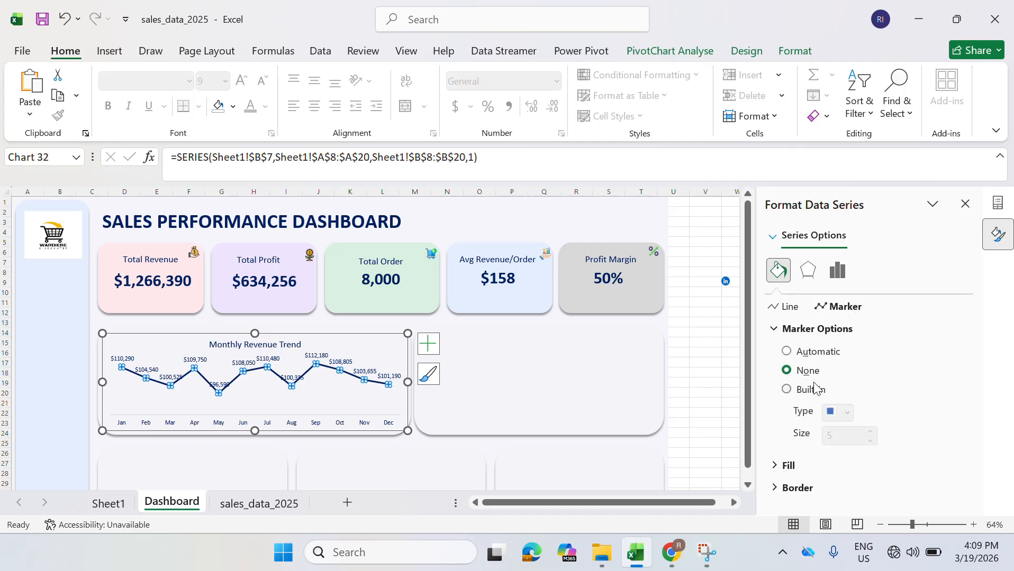
pyautogui.click(787, 353)
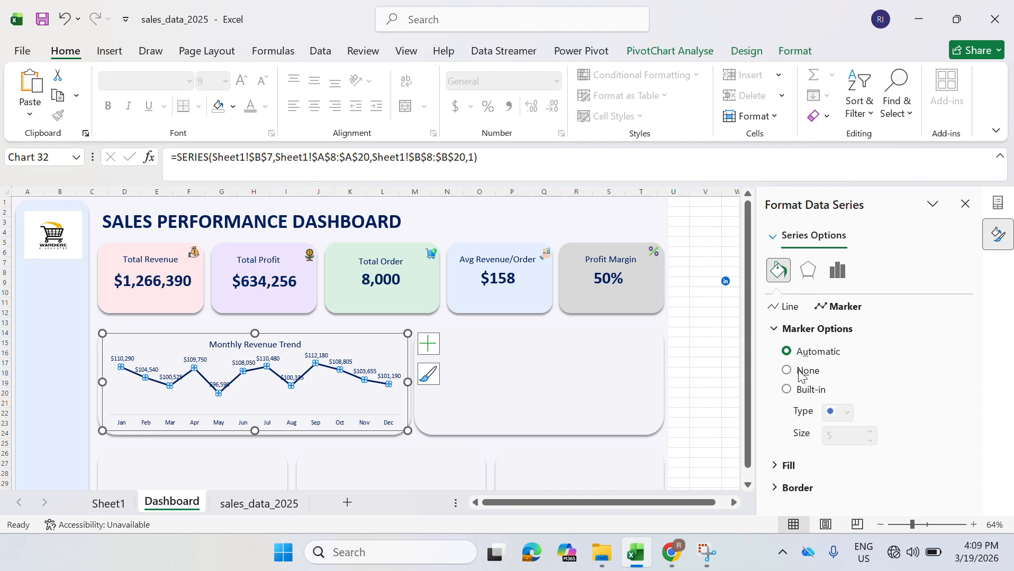
pyautogui.click(787, 390)
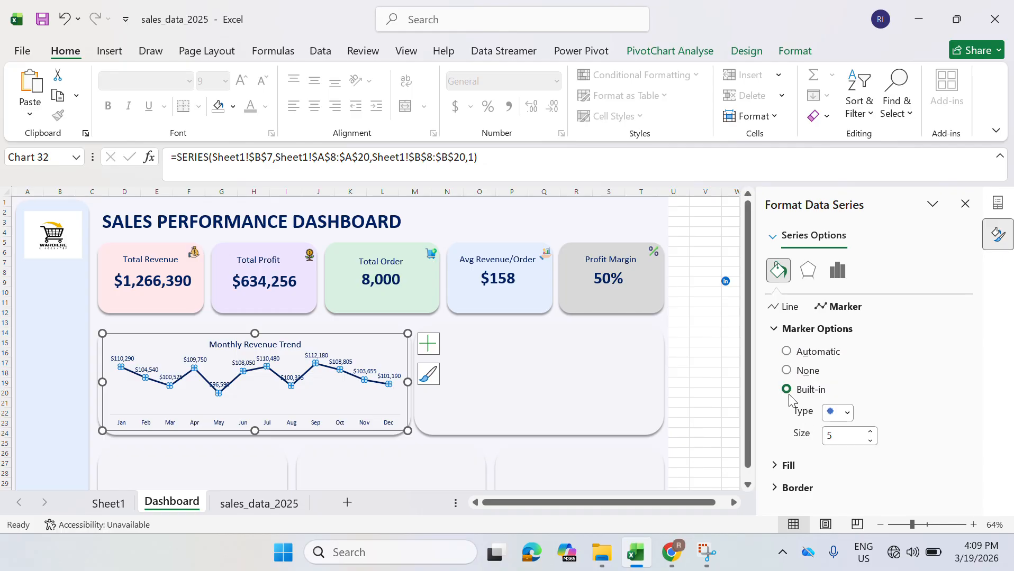
pyautogui.click(847, 412)
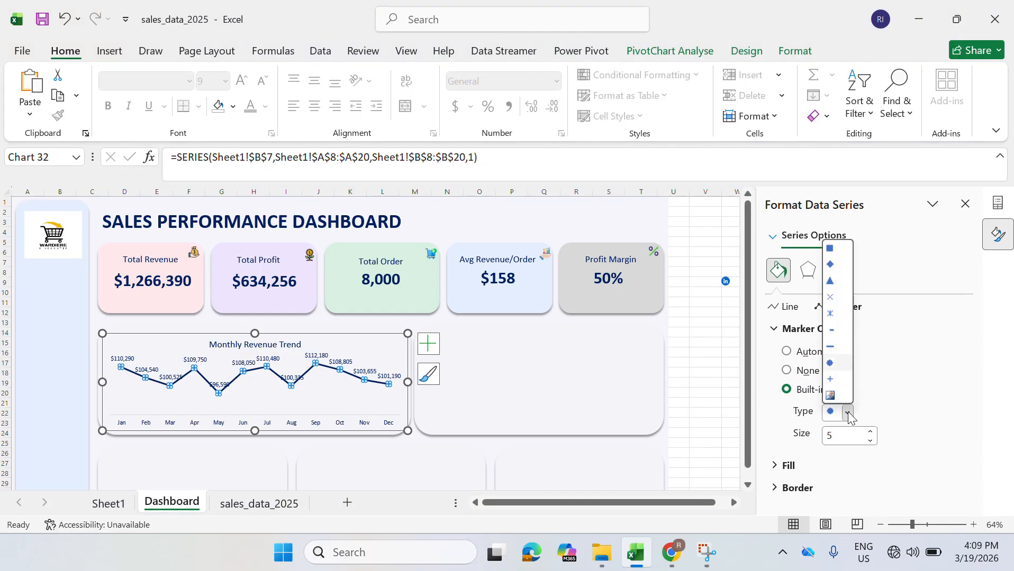
pyautogui.click(831, 261)
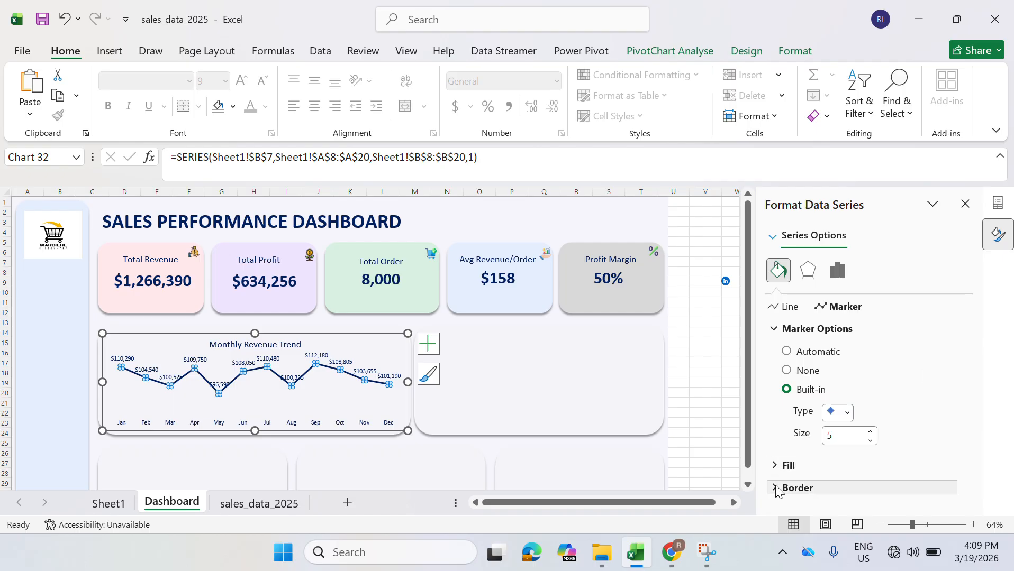
# - Fill the line's markers with solid dark blue and deselect the chart
pyautogui.click(778, 465)
pyautogui.scroll(-1, 966, 408)
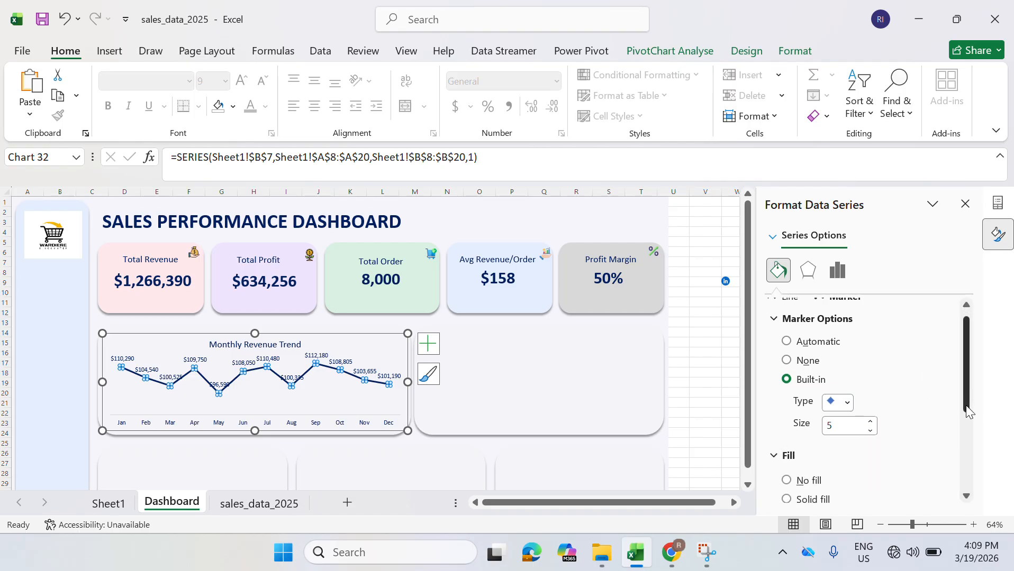
pyautogui.moveTo(967, 412); pyautogui.dragTo(956, 476)
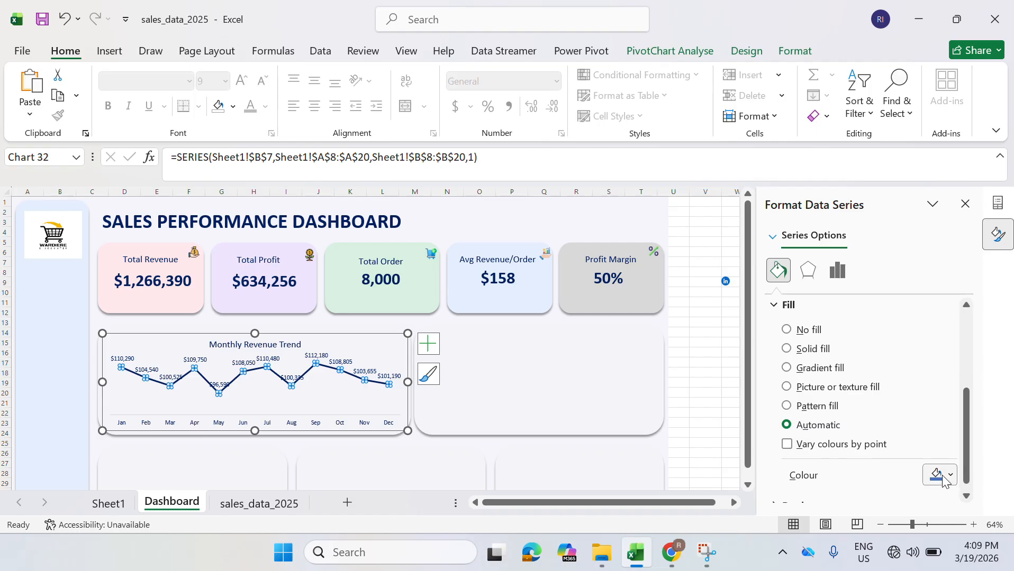
pyautogui.click(942, 478)
pyautogui.click(977, 423)
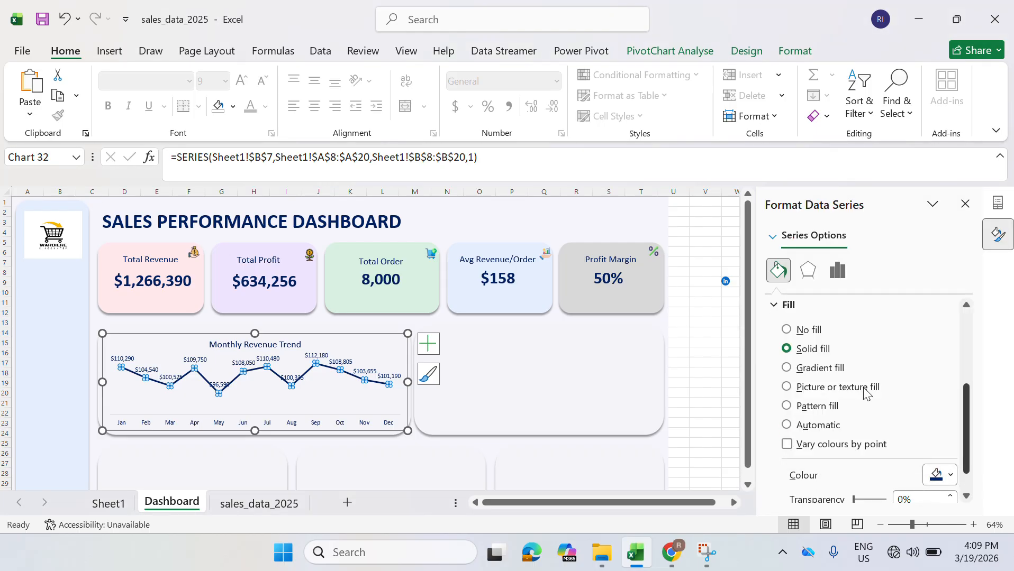
pyautogui.click(484, 396)
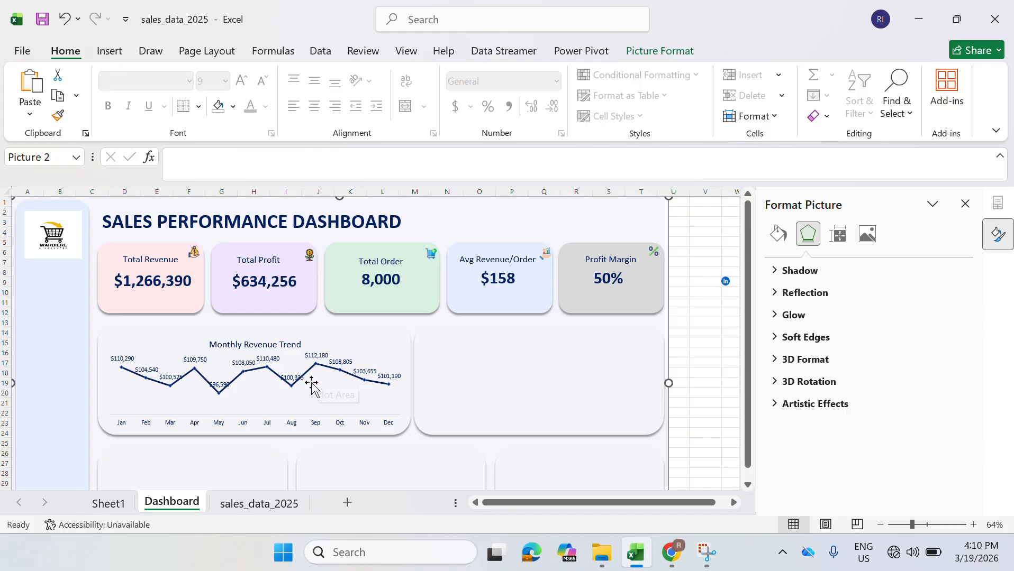
# - Insert a 2D clustered column chart from the Product Performance pivot table on Sheet1
pyautogui.moveTo(317, 369)
pyautogui.click(109, 503)
pyautogui.click(328, 363)
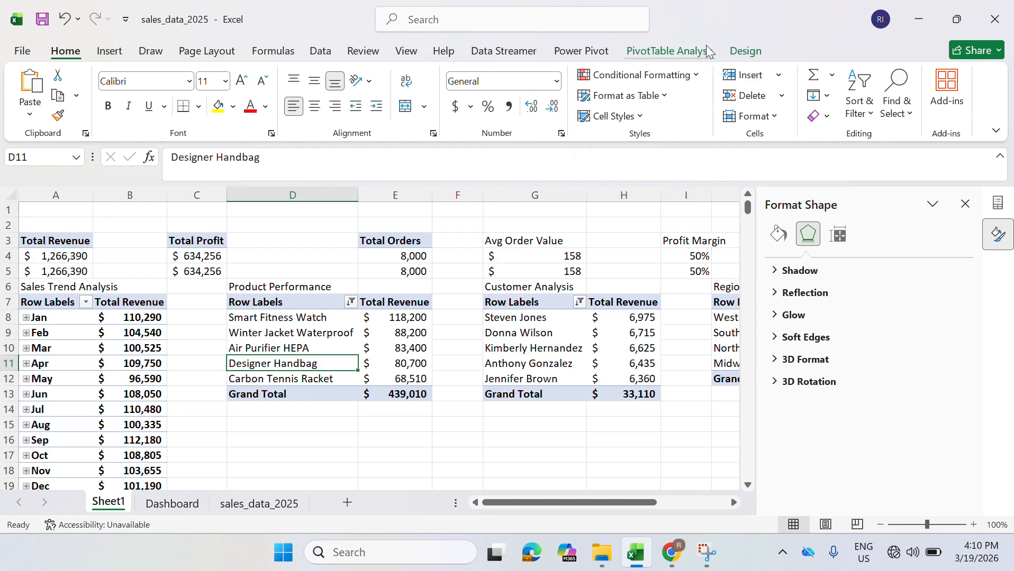
pyautogui.click(109, 52)
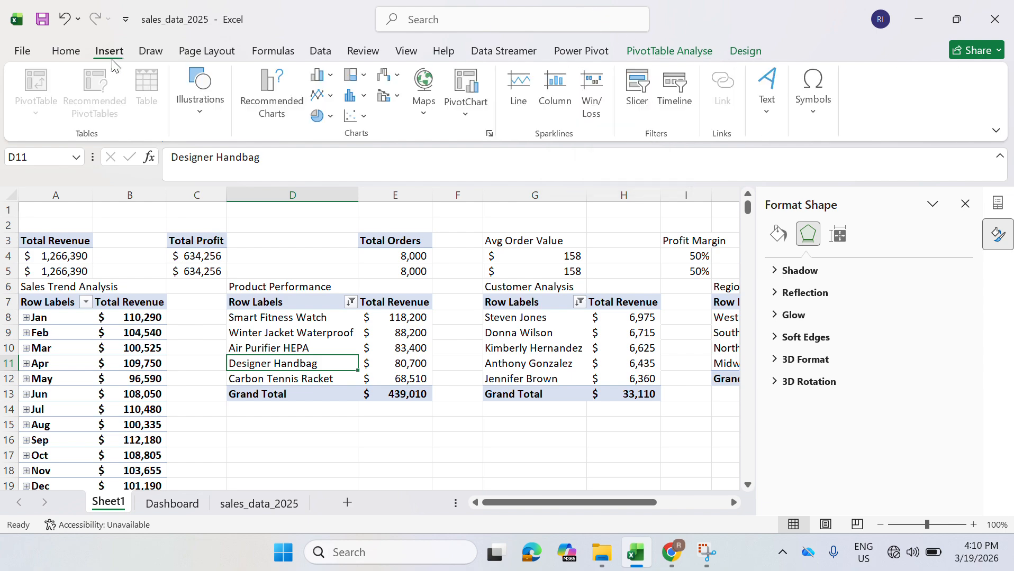
pyautogui.click(323, 74)
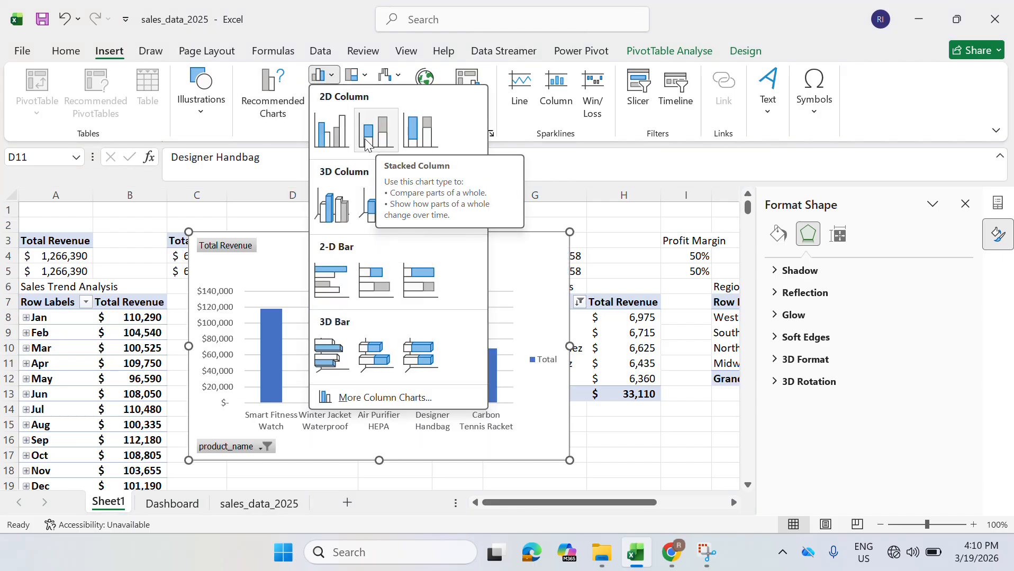
pyautogui.click(331, 131)
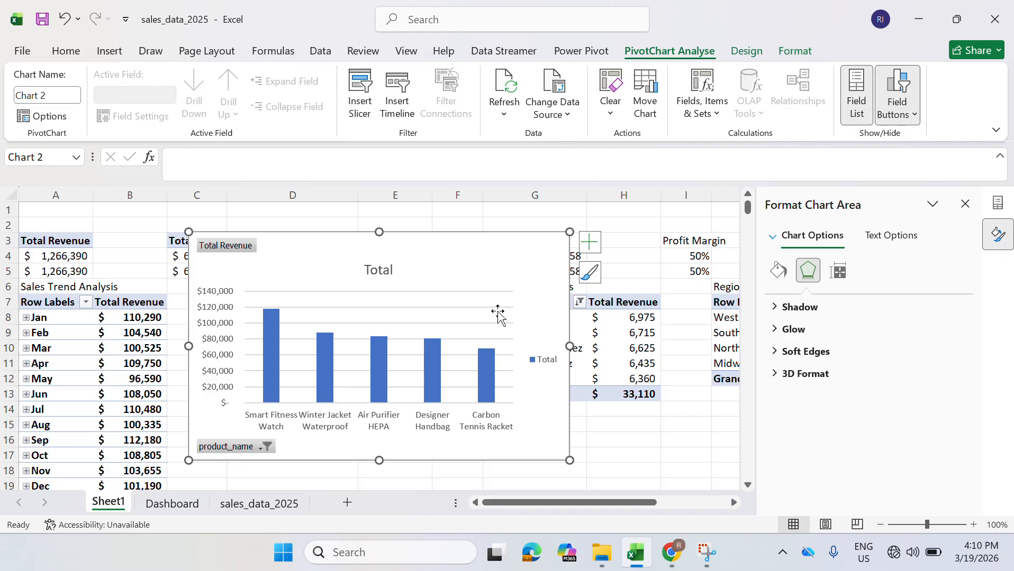
# - Delete the legend and the vertical value axis from the product column chart
pyautogui.click(542, 365)
pyautogui.press('Delete')
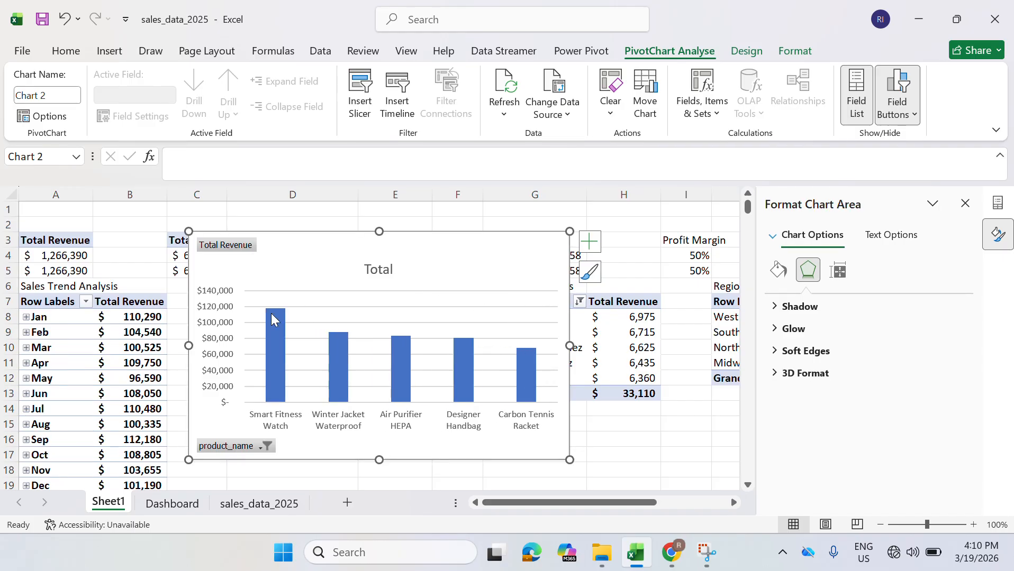
pyautogui.click(215, 314)
pyautogui.press('Delete')
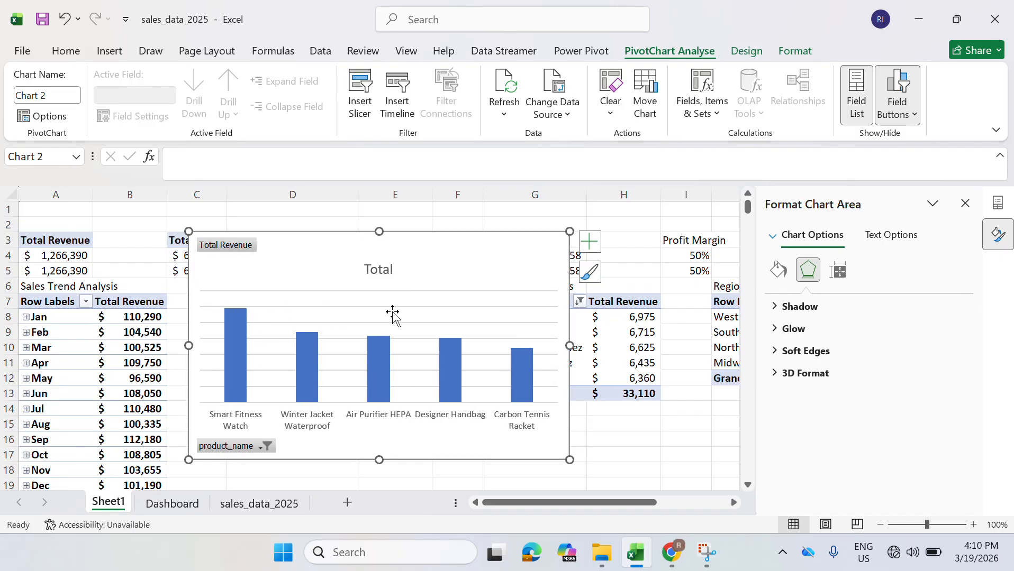
# - Add data labels to the product column chart on Sheet1
pyautogui.click(594, 245)
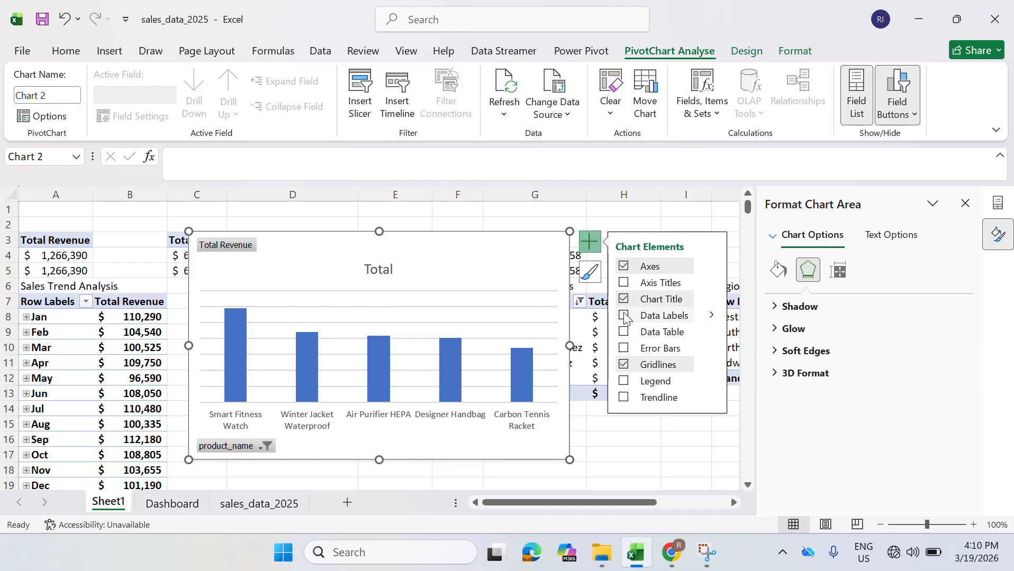
pyautogui.click(625, 316)
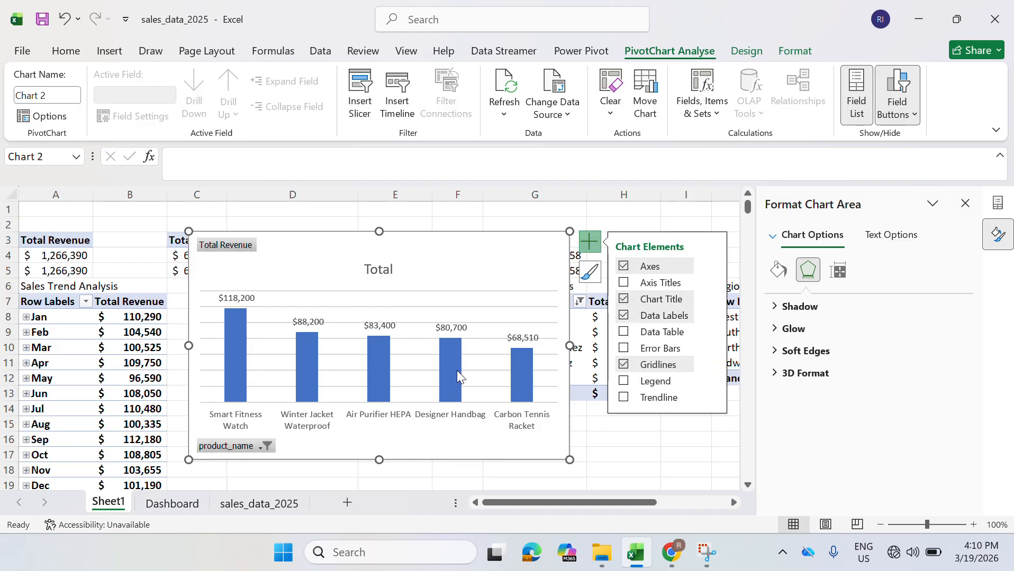
# - Hide all field buttons and remove the gridlines from the product column chart
pyautogui.rightClick(246, 446)
pyautogui.click(310, 393)
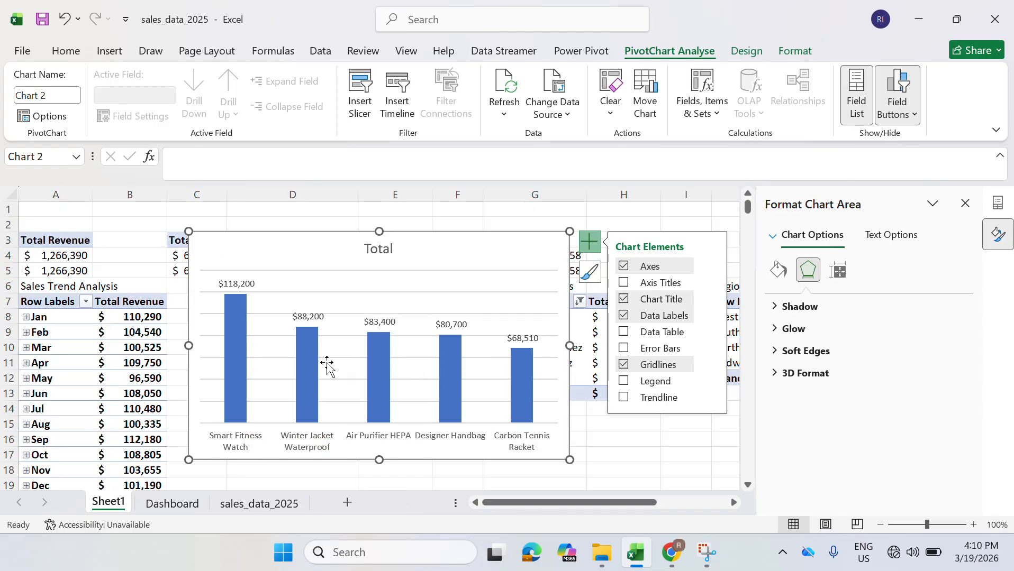
pyautogui.click(625, 365)
# - Change the product column chart's title to "Top 5 Products by Revenue"
pyautogui.click(383, 256)
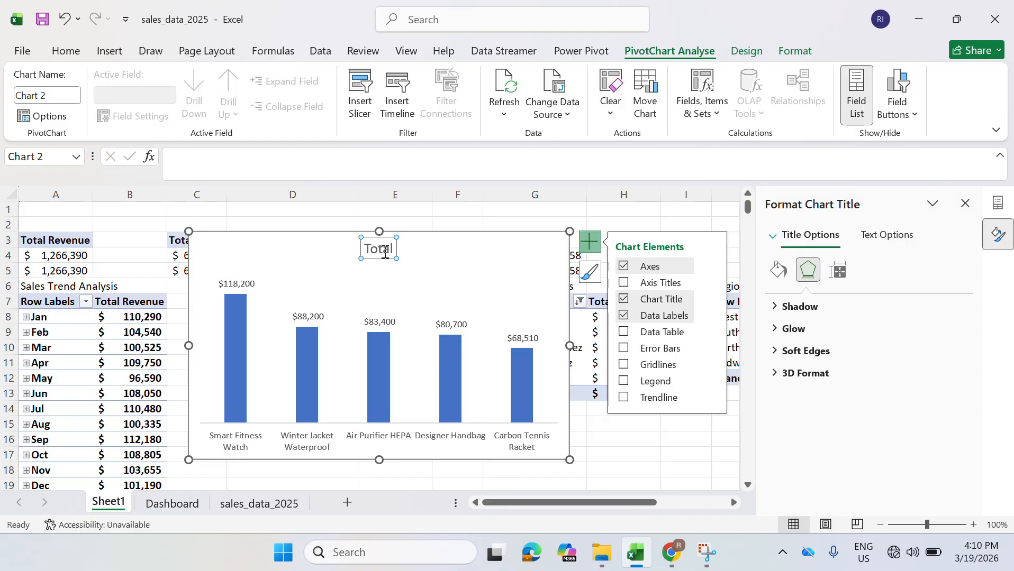
pyautogui.doubleClick(393, 249)
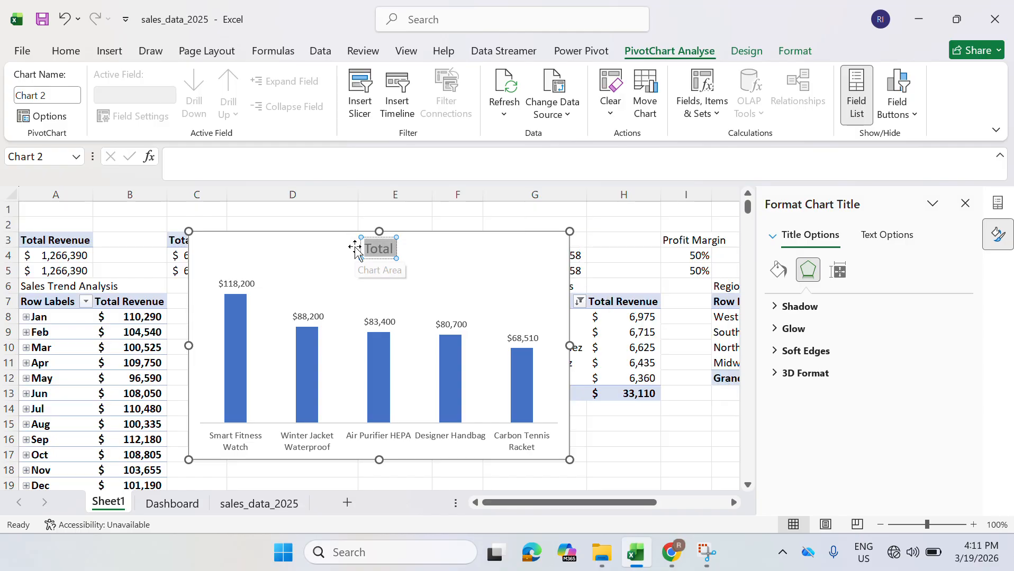
pyautogui.write('Top 5 {')
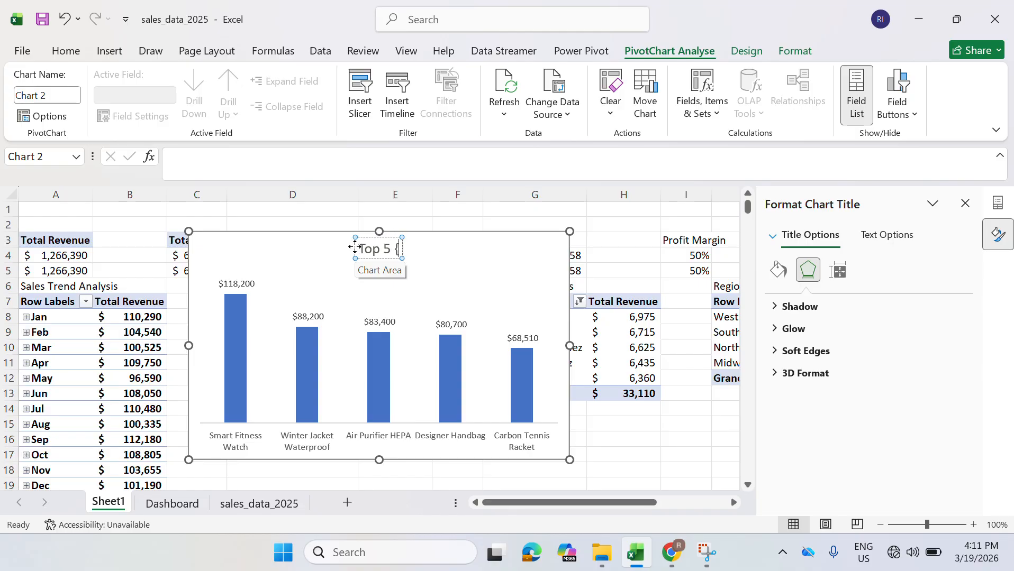
pyautogui.press('BackSpace')
pyautogui.write('Pro')
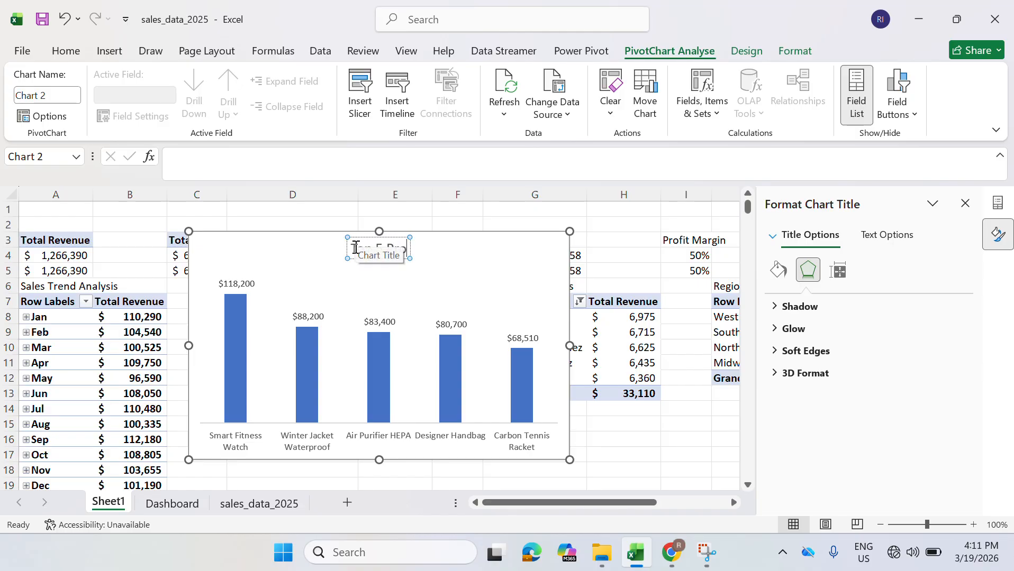
pyautogui.write('ducts')
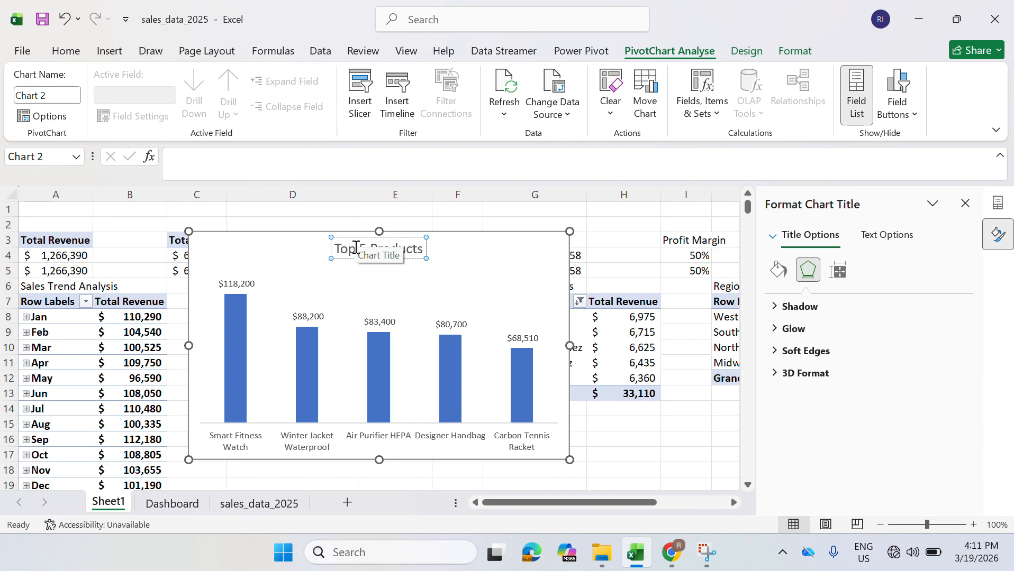
pyautogui.write(' by')
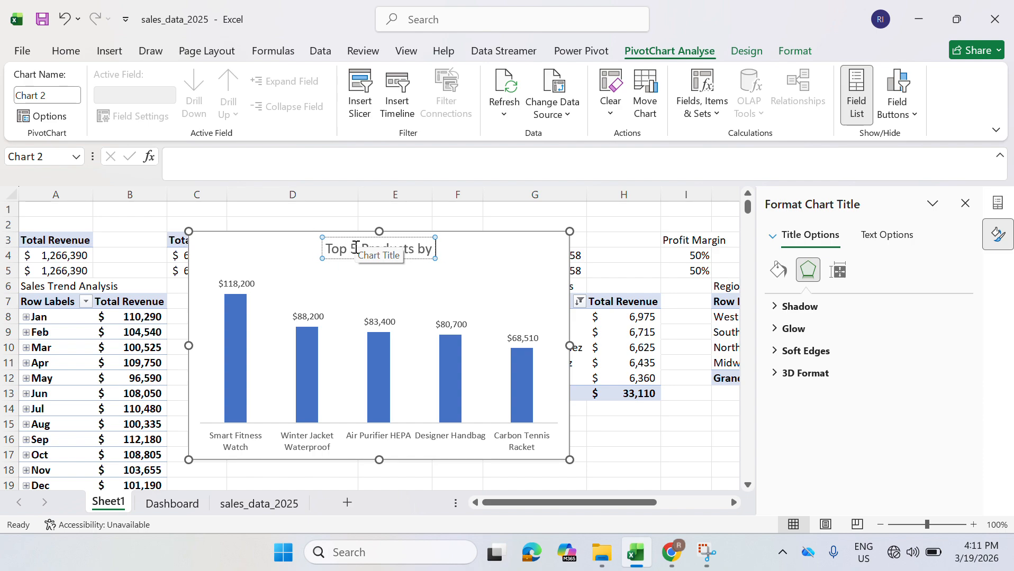
pyautogui.write(' Revenue')
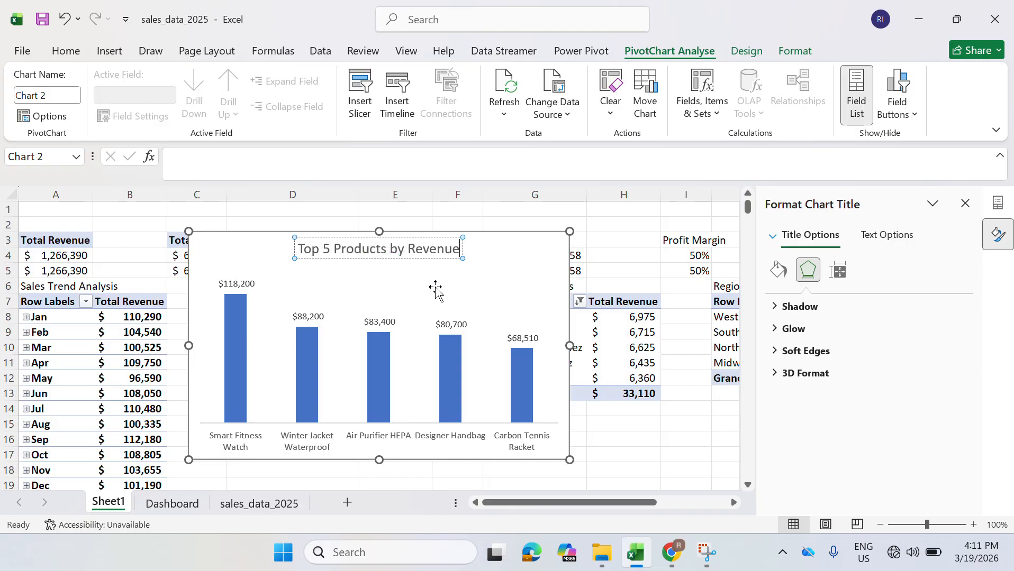
# - Cut the product chart from Sheet1, paste it into the Dashboard sheet and move it over the empty panel beside Monthly Revenue Trend
pyautogui.click(536, 269)
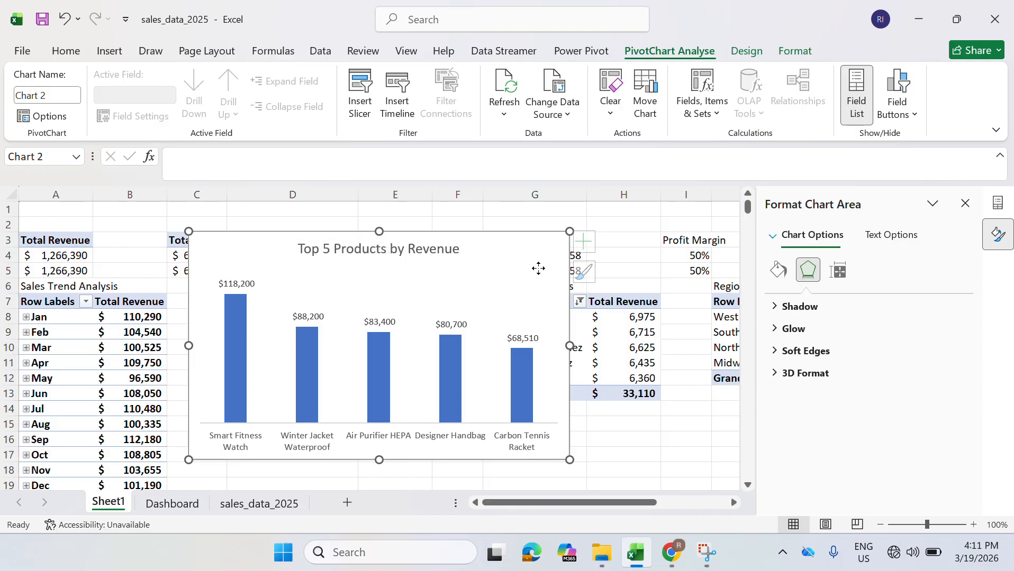
pyautogui.press('Delete')
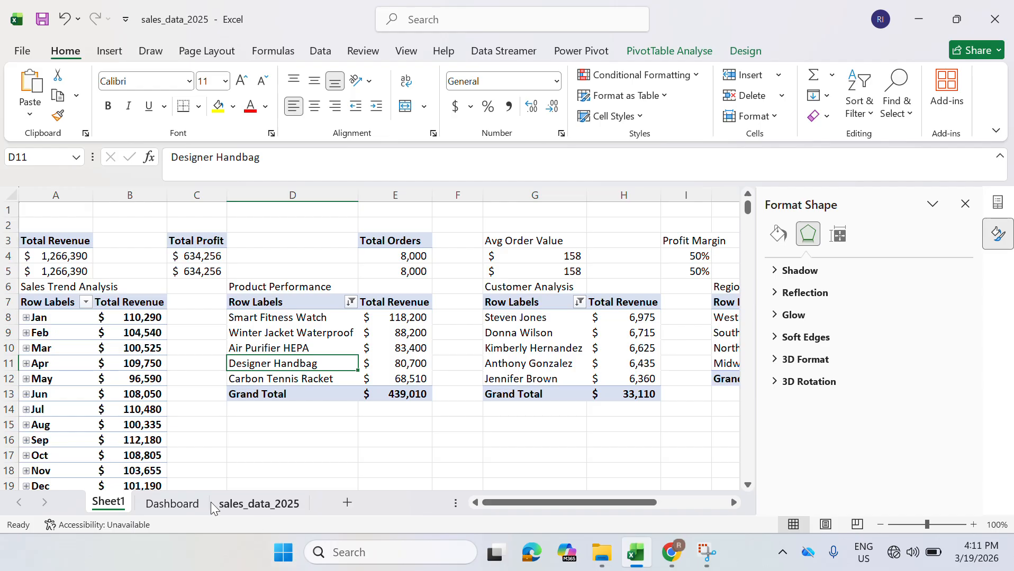
pyautogui.click(190, 504)
pyautogui.hotkey('ctrl', 'v')
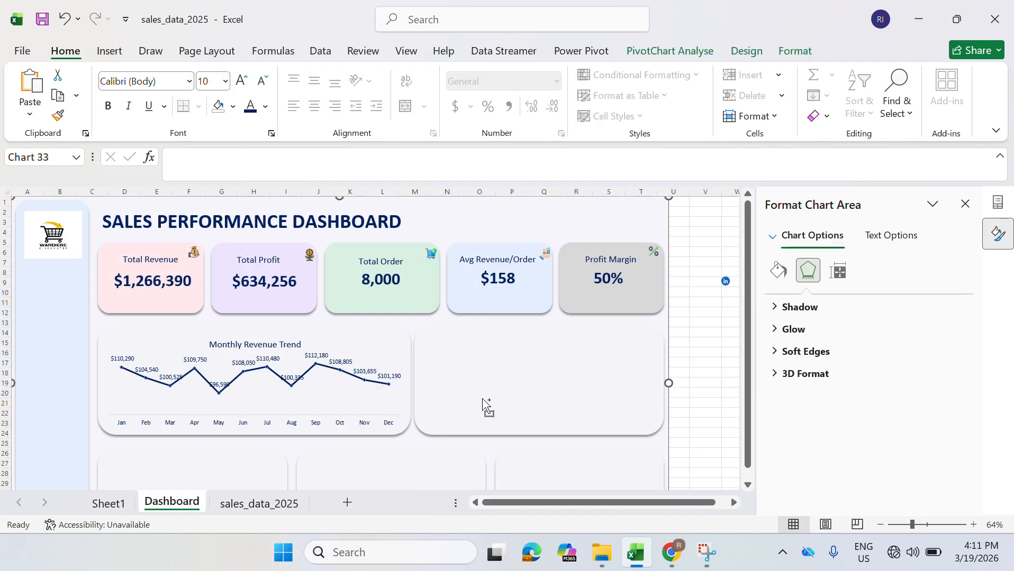
pyautogui.moveTo(229, 208); pyautogui.dragTo(605, 321)
# - Resize the Top 5 Products by Revenue chart to about 2.01" by 4.87" so it fits inside its panel
pyautogui.moveTo(389, 450); pyautogui.dragTo(433, 430)
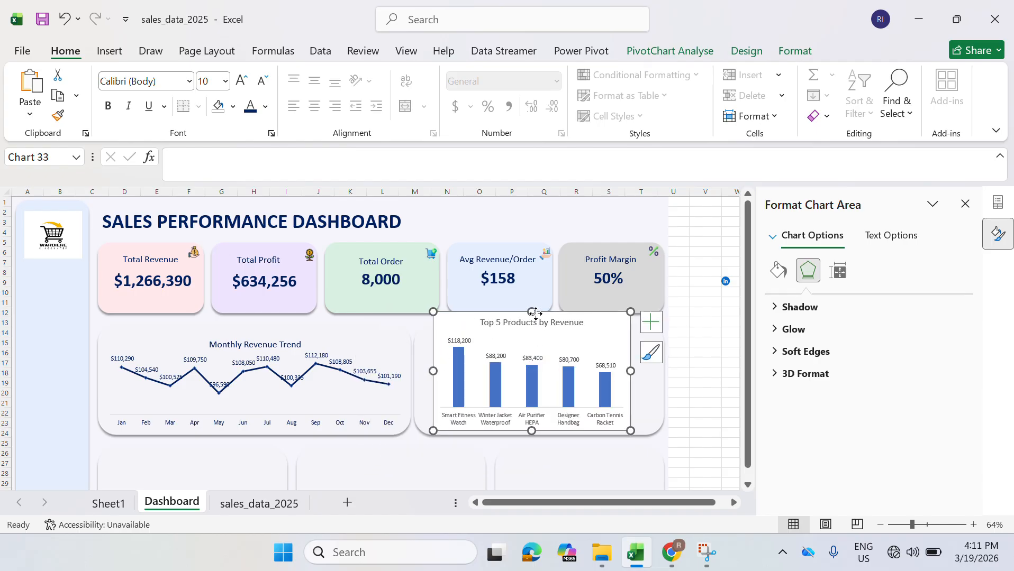
pyautogui.moveTo(535, 314); pyautogui.dragTo(532, 312)
pyautogui.moveTo(534, 320); pyautogui.dragTo(539, 338)
pyautogui.moveTo(626, 386); pyautogui.dragTo(656, 385)
pyautogui.moveTo(430, 385); pyautogui.dragTo(419, 386)
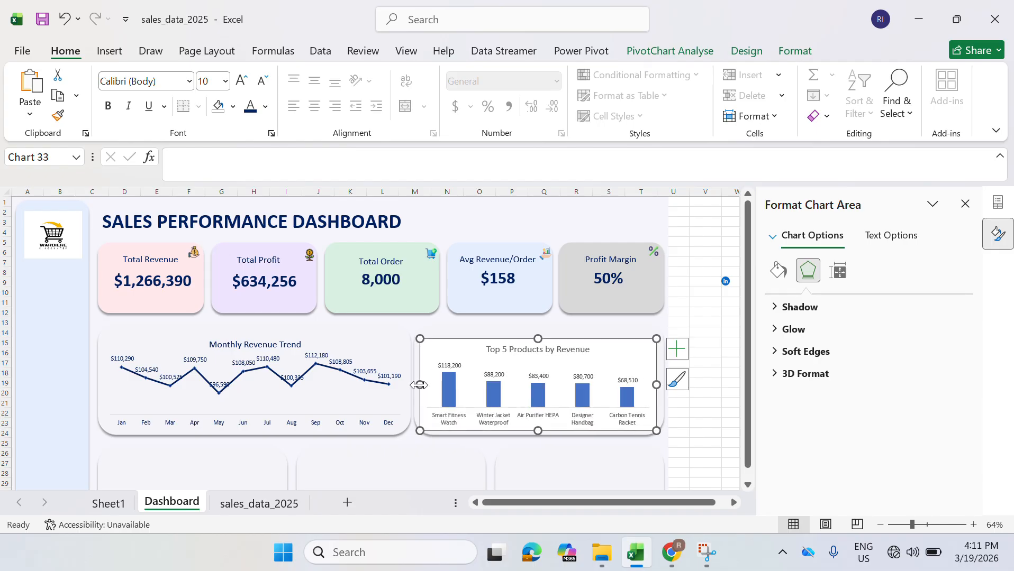
pyautogui.moveTo(537, 339); pyautogui.dragTo(537, 333)
# - Remove the fill from the Top 5 Products by Revenue chart area and stretch its height to about 2.07"
pyautogui.click(534, 347)
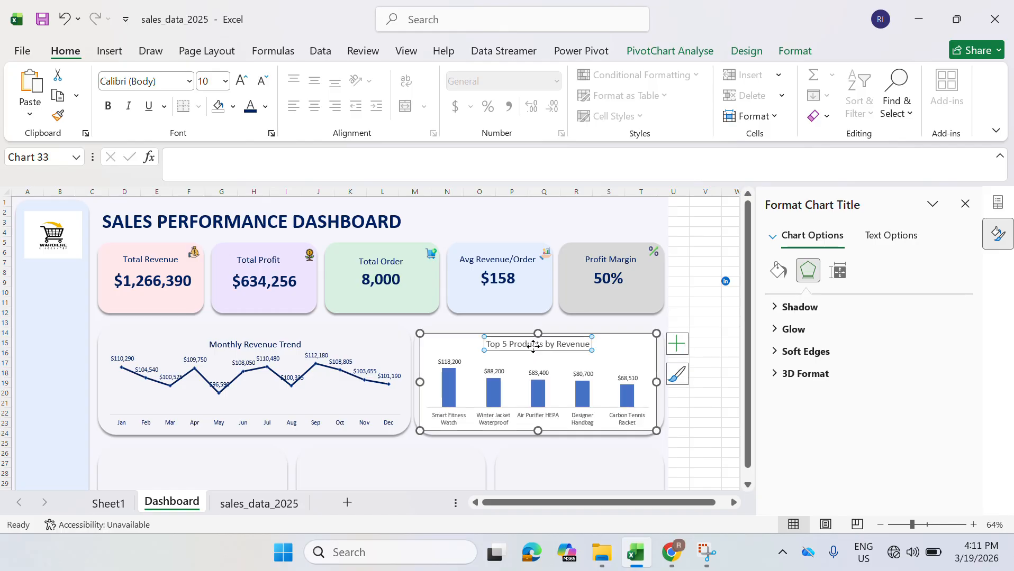
pyautogui.click(603, 355)
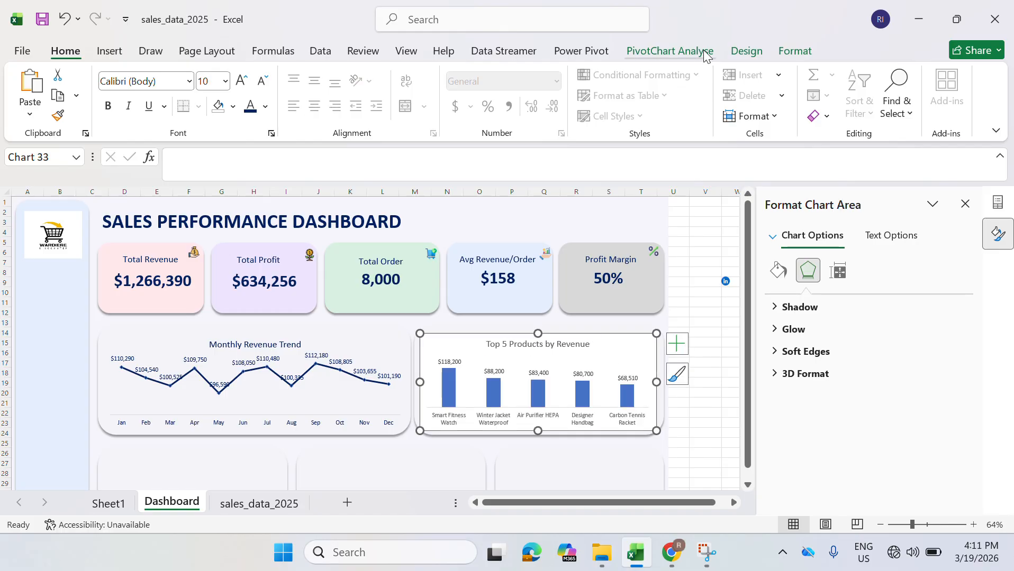
pyautogui.click(792, 50)
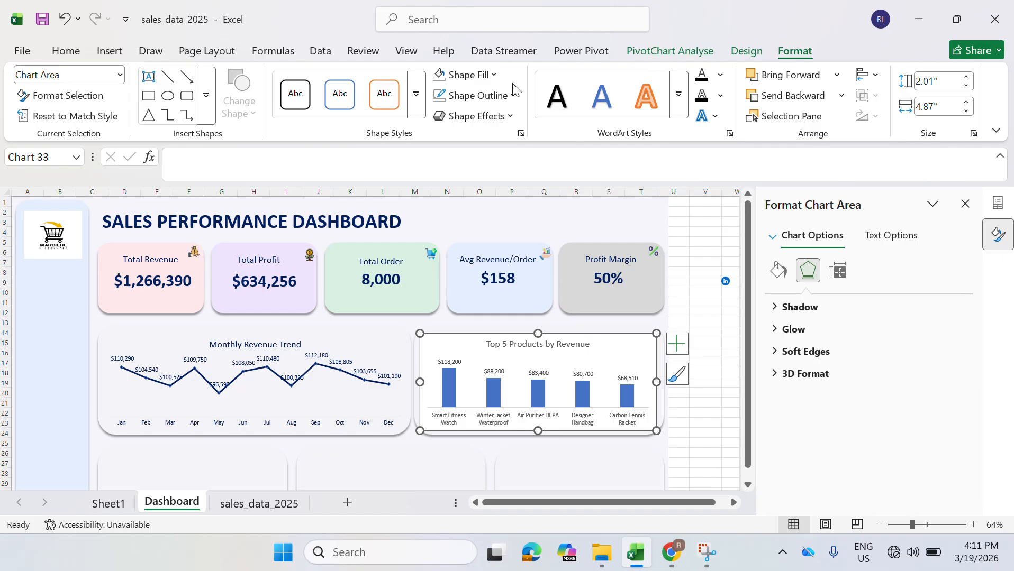
pyautogui.click(492, 74)
pyautogui.click(463, 365)
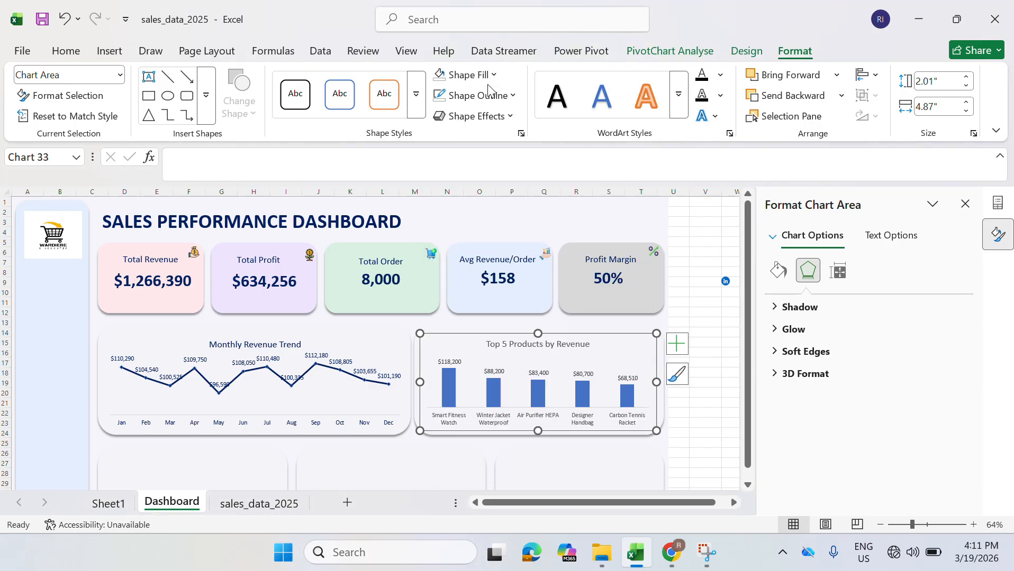
pyautogui.click(509, 96)
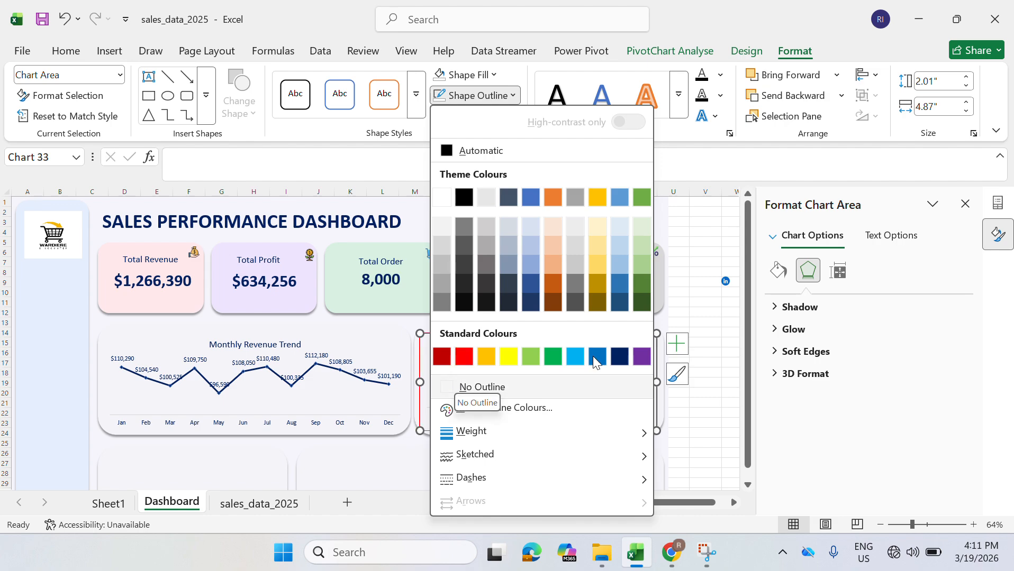
pyautogui.click(728, 358)
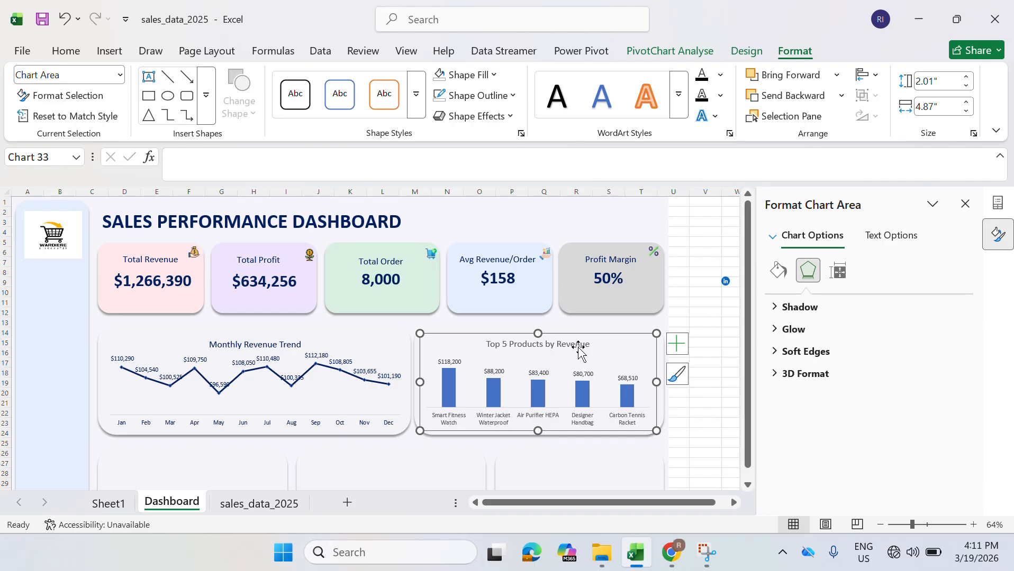
pyautogui.moveTo(537, 334); pyautogui.dragTo(538, 331)
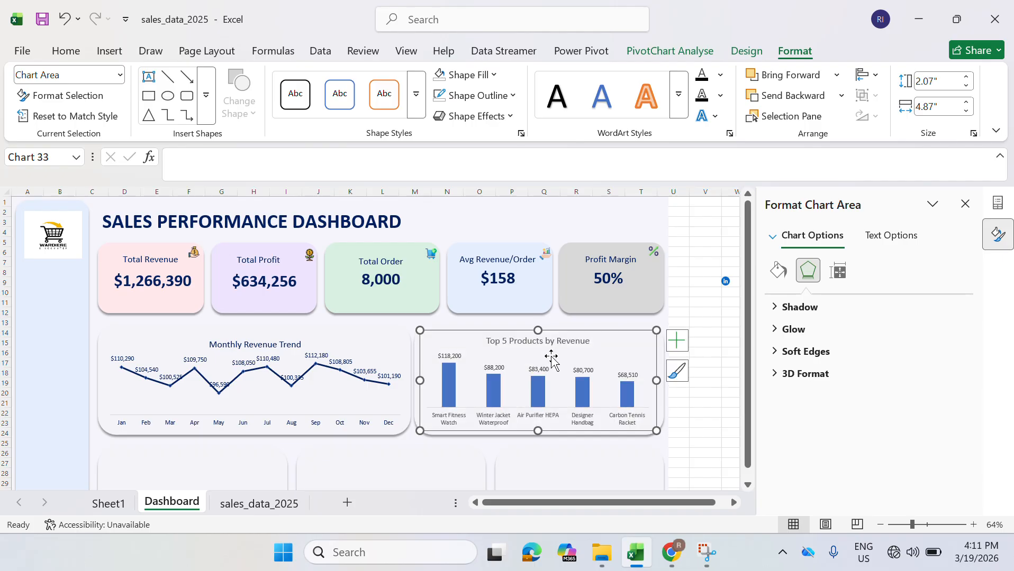
# - Copy the Monthly Revenue Trend title's formatting onto the Top 5 Products by Revenue title with Format Painter
pyautogui.click(537, 345)
pyautogui.click(268, 349)
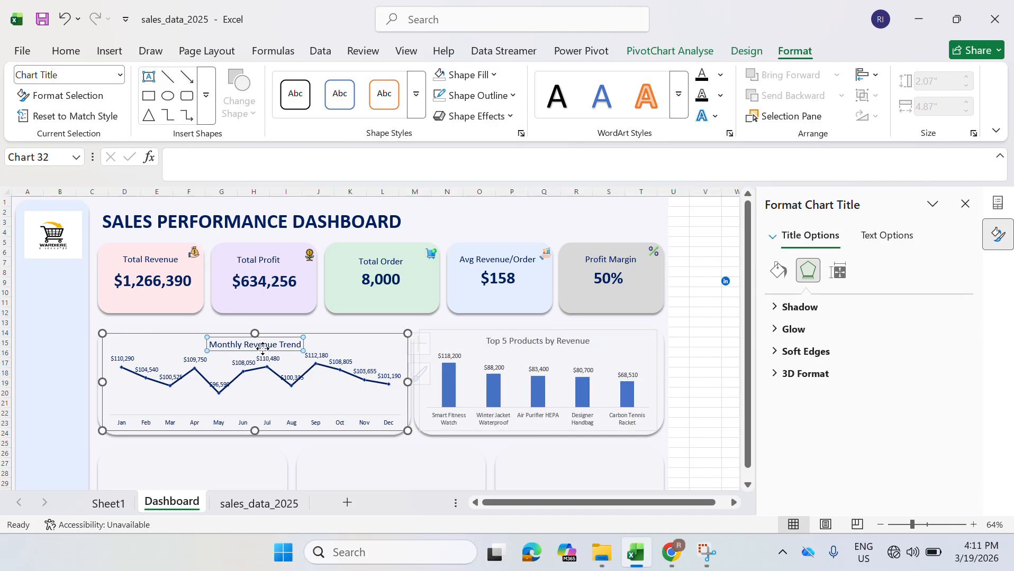
pyautogui.click(65, 51)
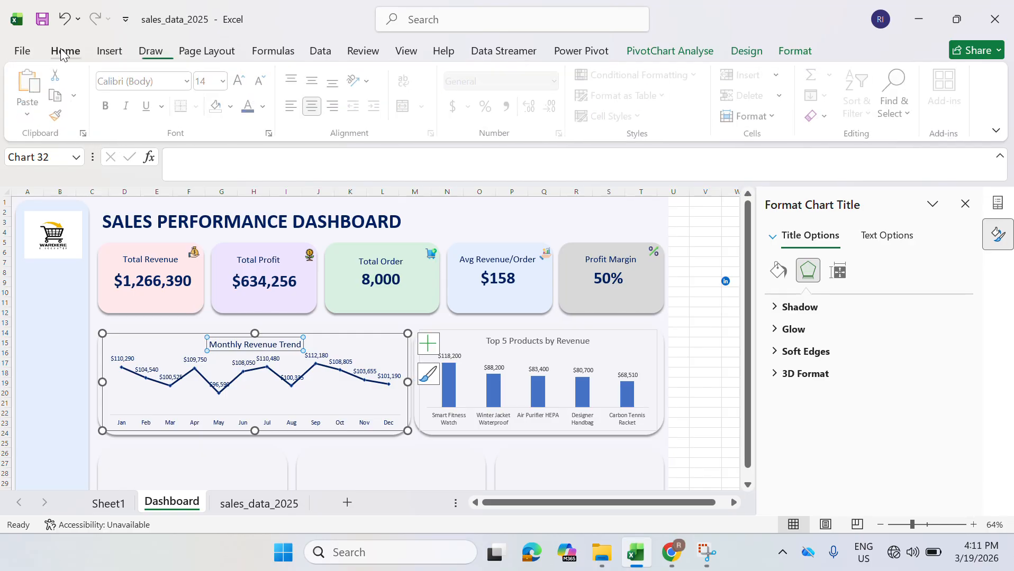
pyautogui.click(58, 115)
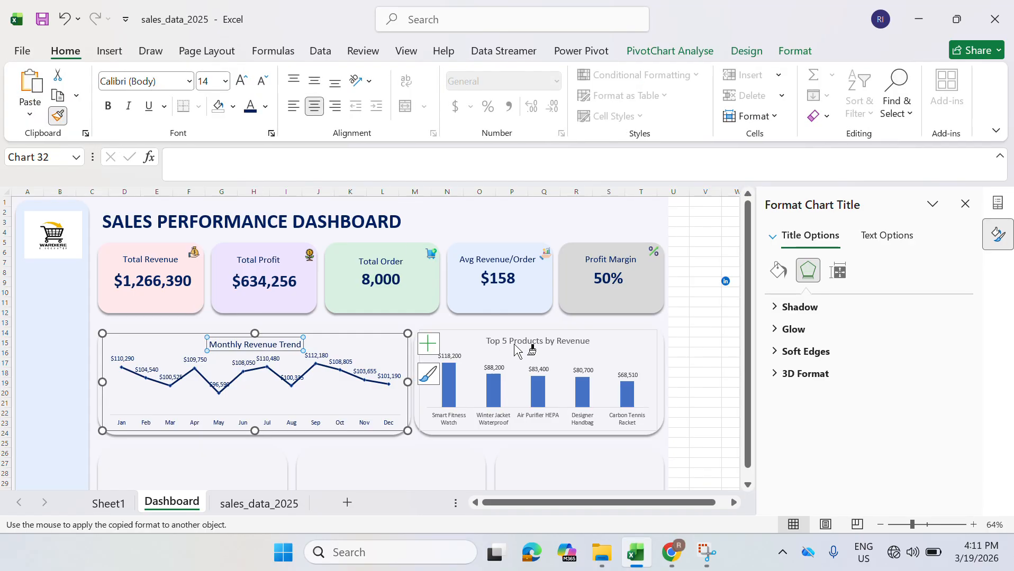
pyautogui.click(534, 342)
# - Copy the month axis formatting from the trend chart onto the product name axis with Format Painter
pyautogui.click(294, 426)
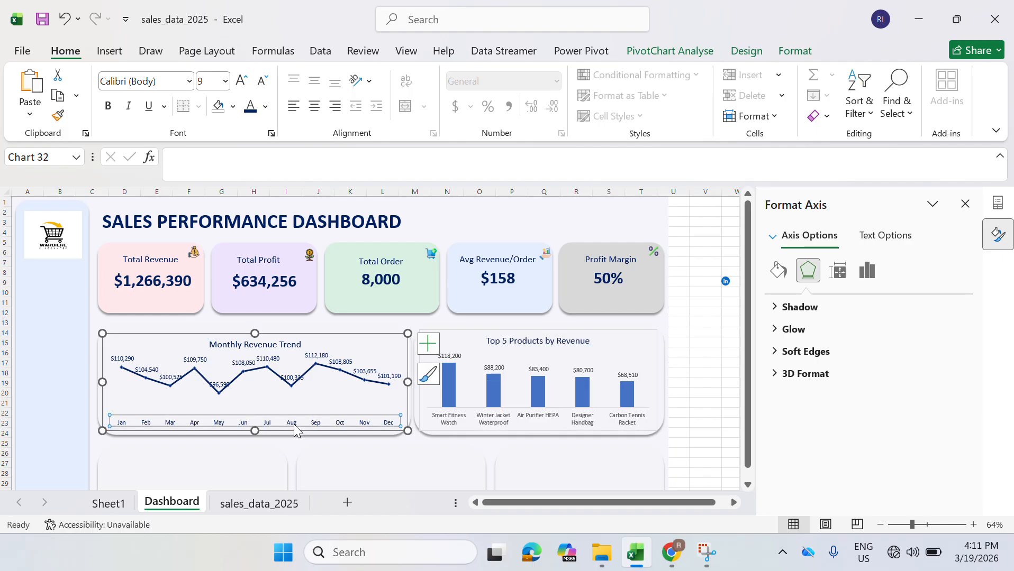
pyautogui.click(58, 116)
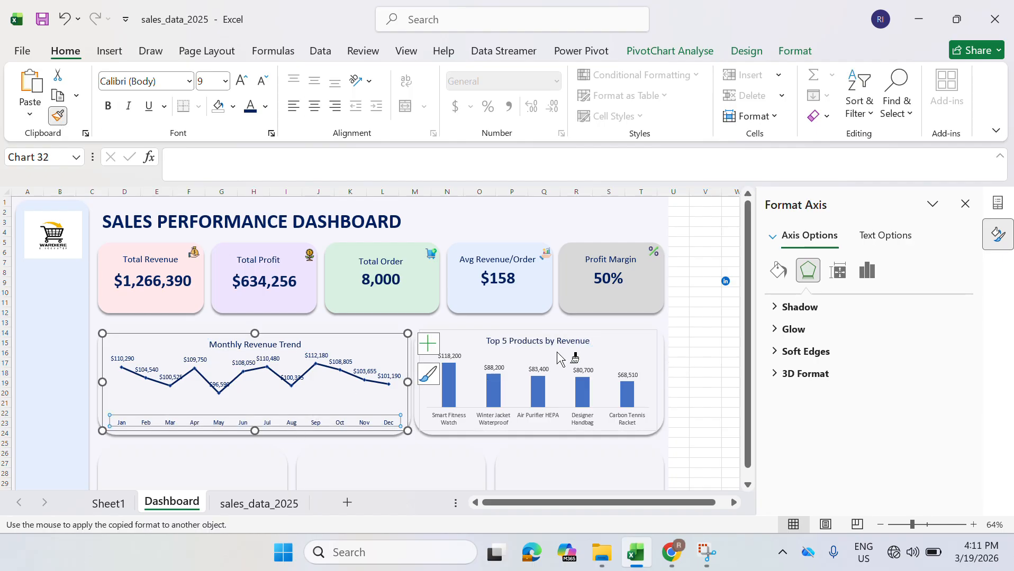
pyautogui.click(545, 419)
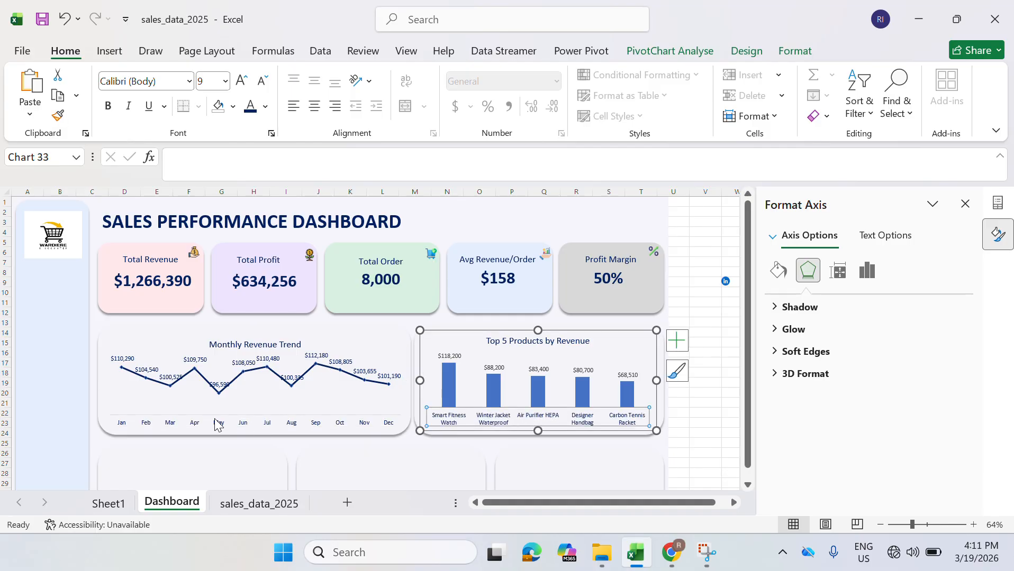
# - Copy the trend chart's data label formatting onto the product chart's data labels with Format Painter
pyautogui.click(200, 360)
pyautogui.click(199, 360)
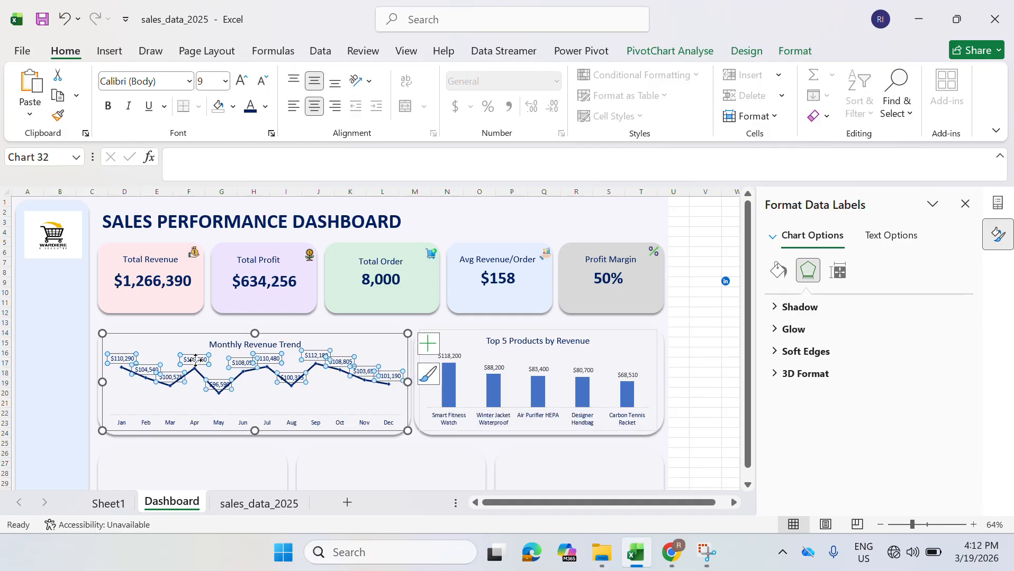
pyautogui.click(58, 116)
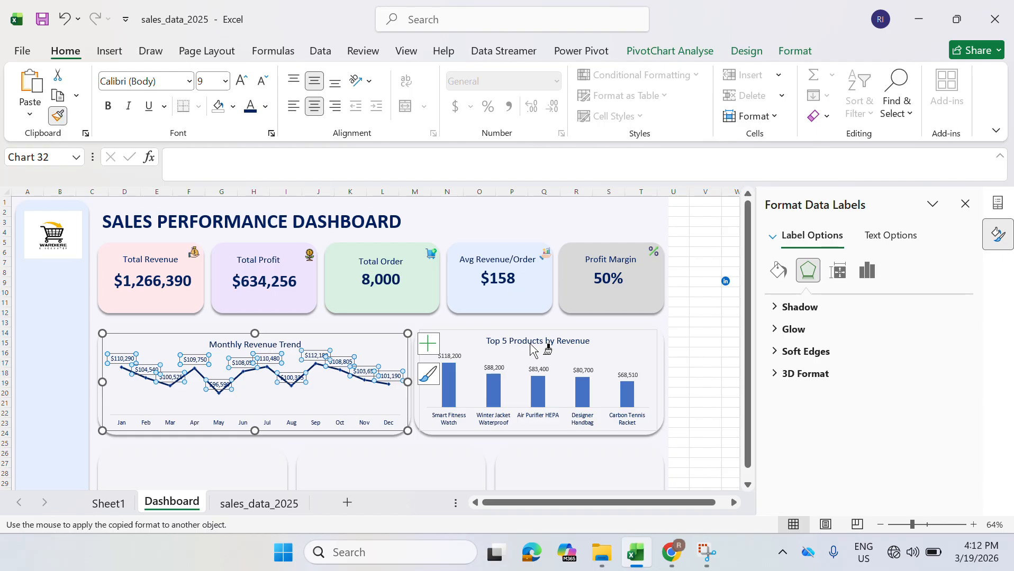
pyautogui.click(497, 368)
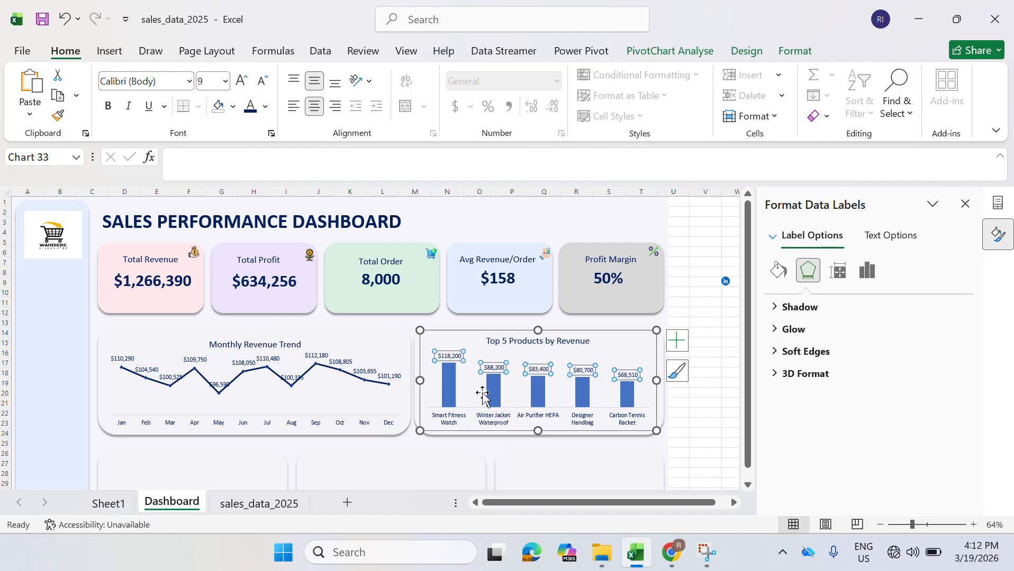
# - Fill the Smart Fitness Watch column with green and the Winter Jacket Waterproof column with dark blue
pyautogui.click(448, 397)
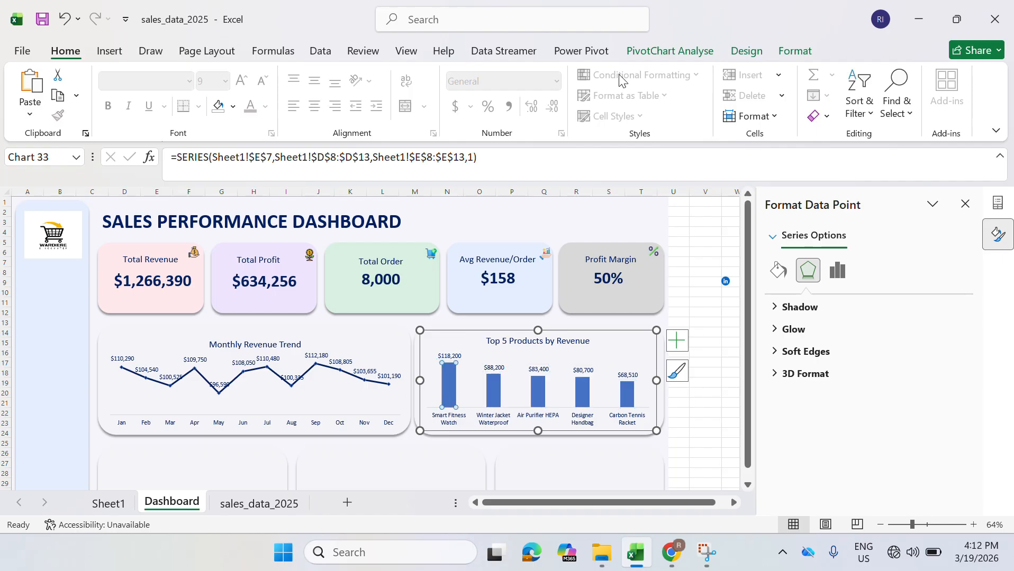
pyautogui.click(232, 106)
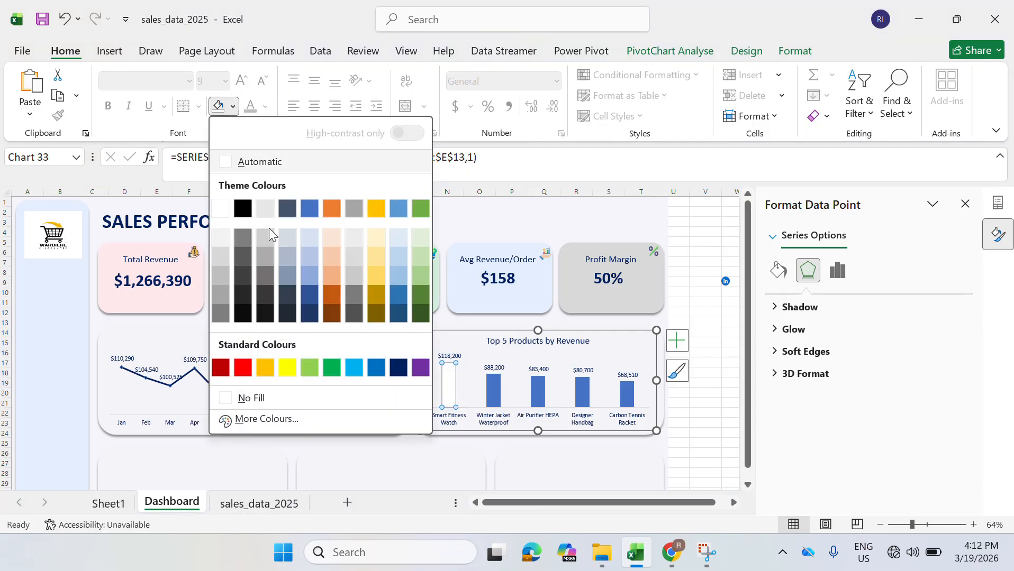
pyautogui.click(327, 371)
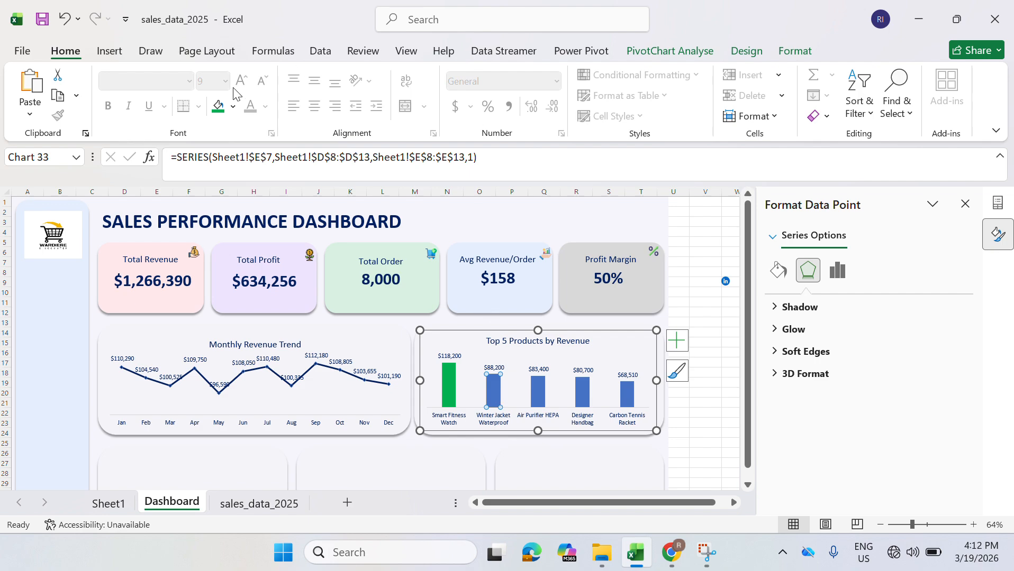
pyautogui.click(233, 106)
pyautogui.click(401, 367)
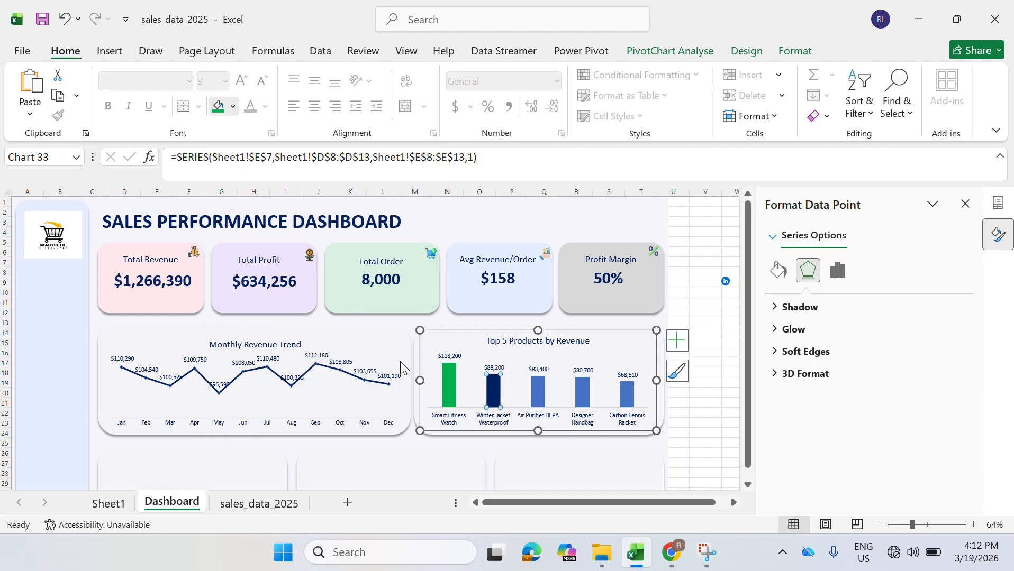
# - Fill the Air Purifier HEPA column with golden orange, the Designer Handbag column with purple and the Carbon Tennis Racket column with red
pyautogui.click(538, 394)
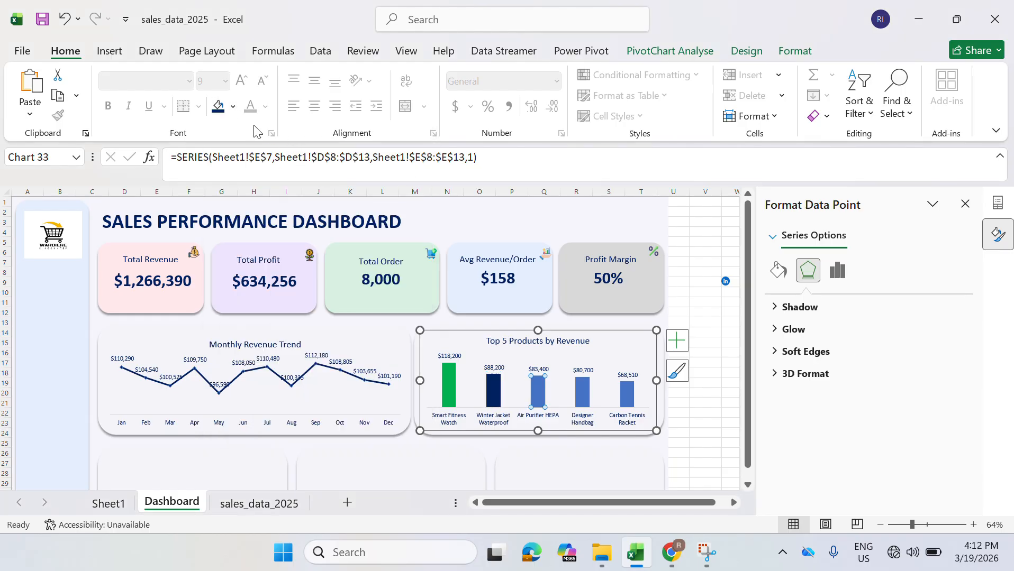
pyautogui.click(233, 106)
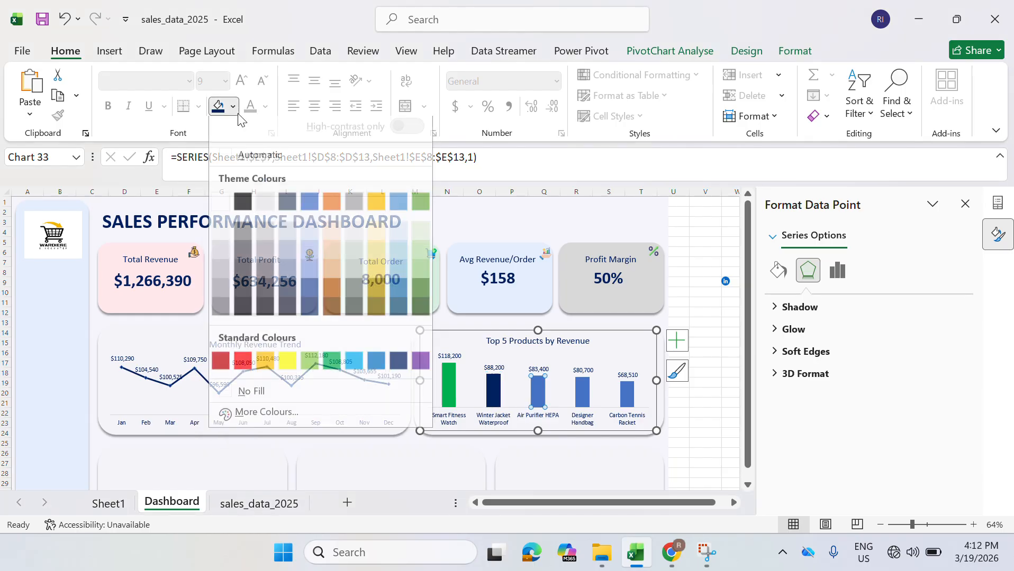
pyautogui.click(271, 366)
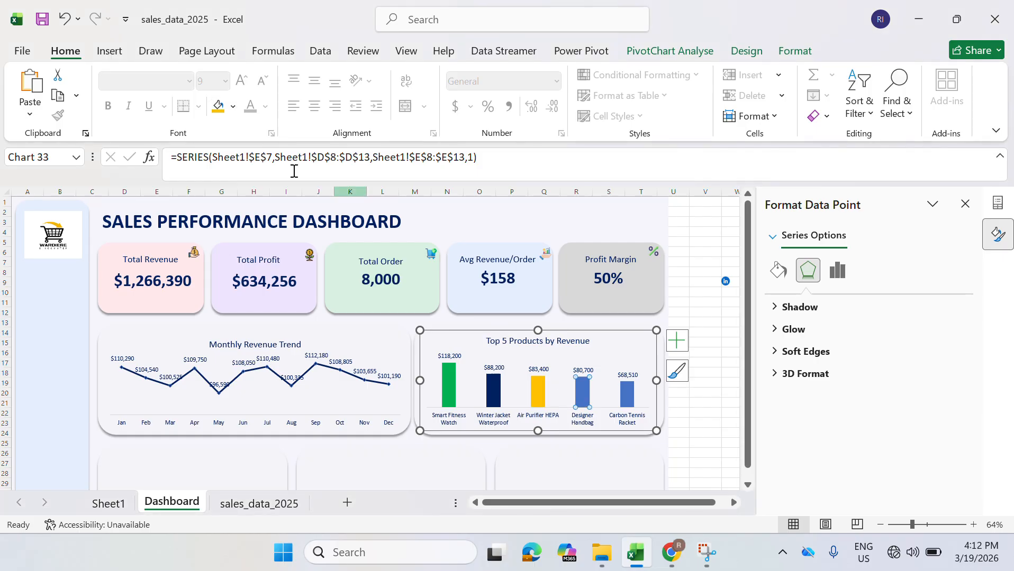
pyautogui.click(233, 107)
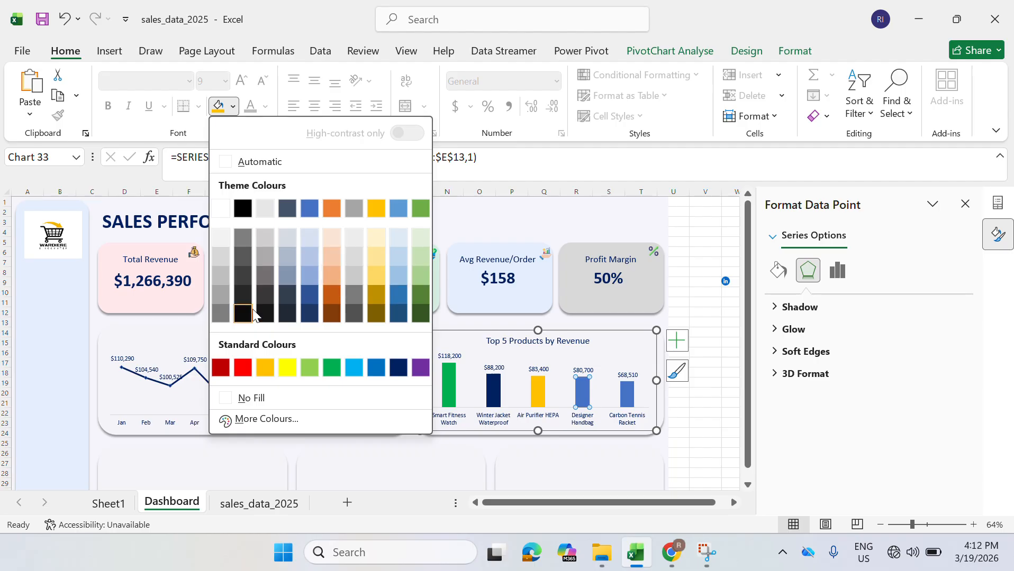
pyautogui.click(420, 368)
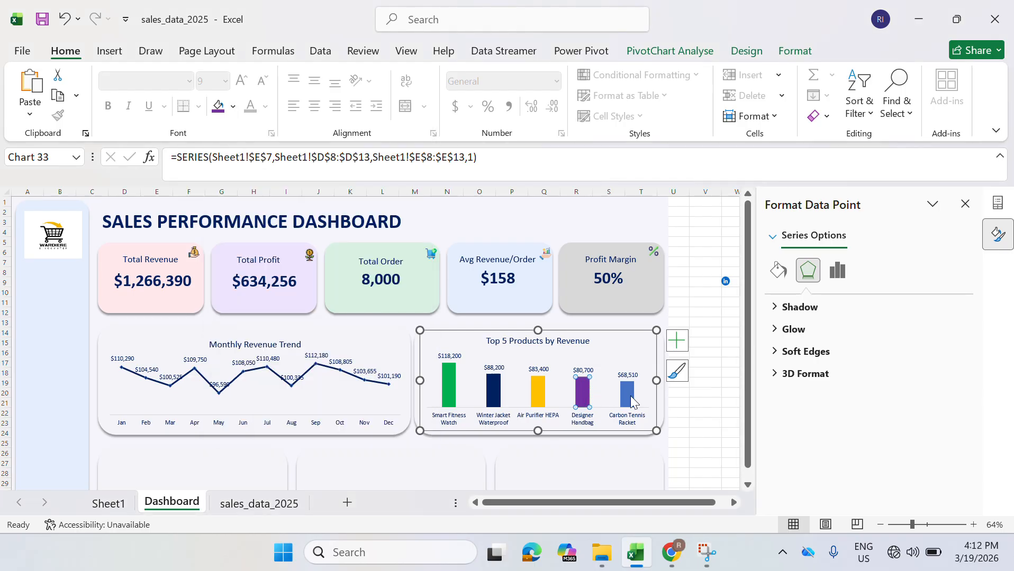
pyautogui.click(232, 107)
pyautogui.click(243, 367)
pyautogui.click(706, 443)
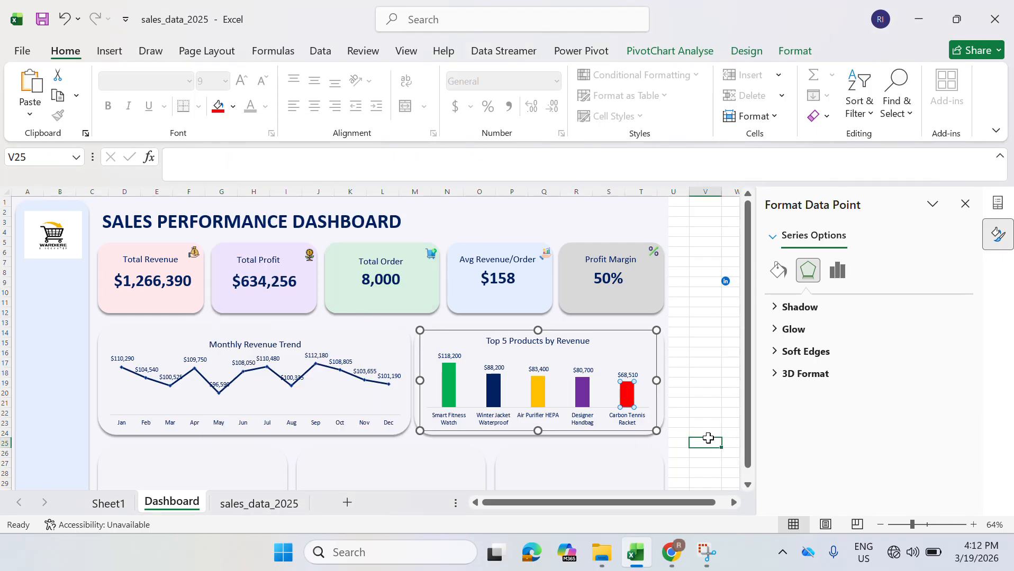
# - Set the plot area of the Top 5 Products by Revenue chart to No Outline
pyautogui.click(653, 358)
pyautogui.click(797, 50)
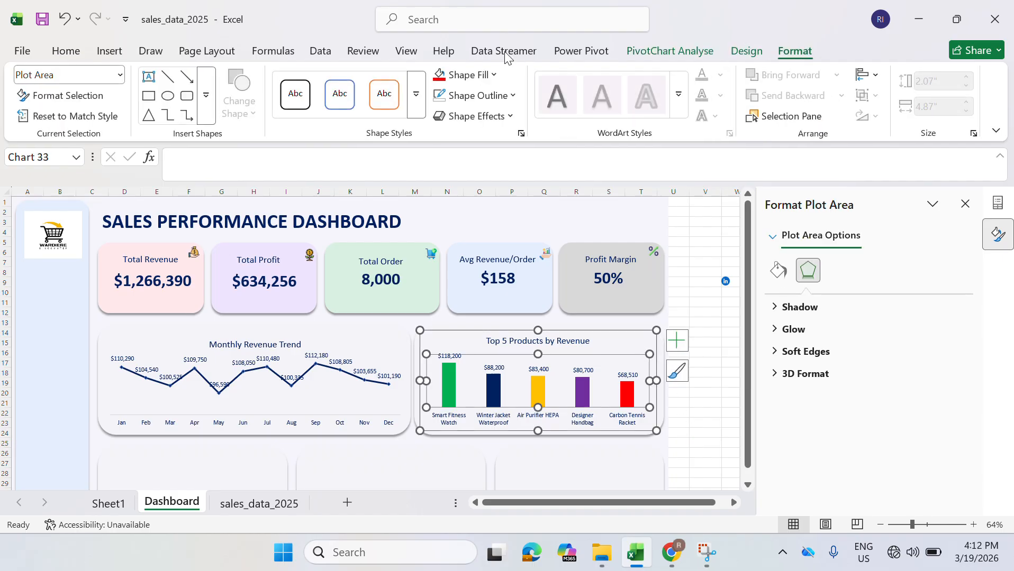
pyautogui.click(495, 96)
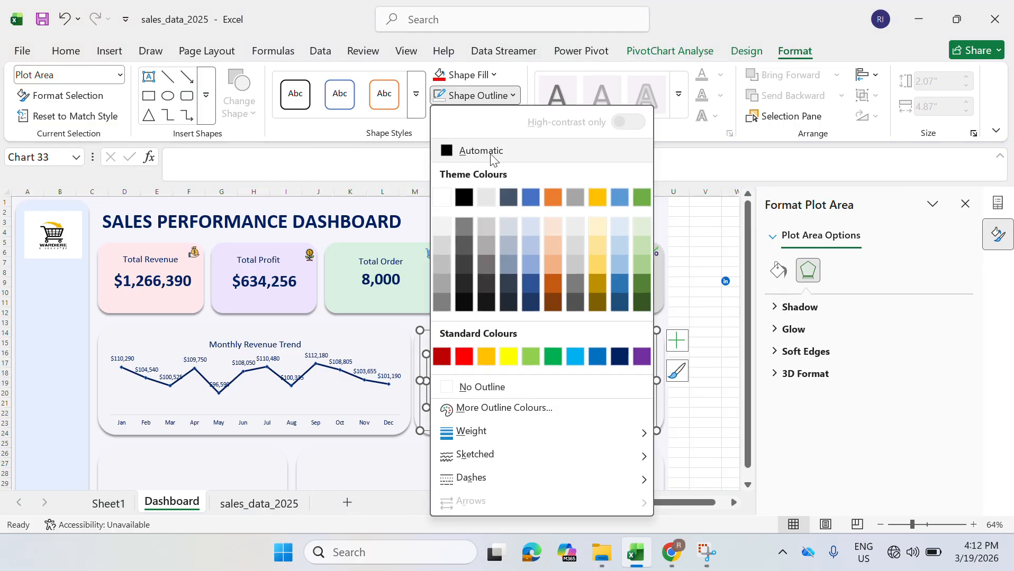
pyautogui.click(464, 387)
pyautogui.click(697, 420)
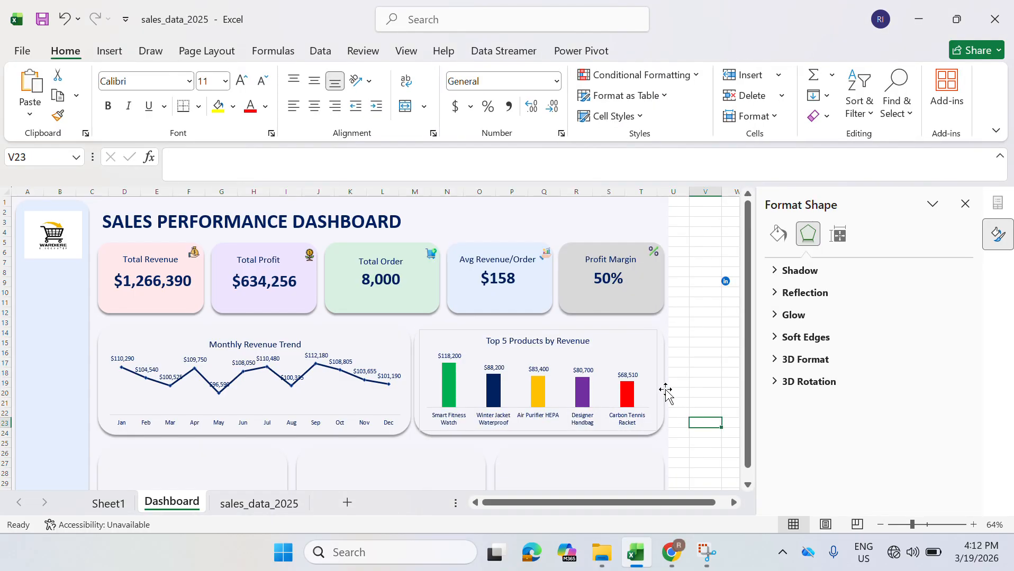
# - Widen the Top 5 Products by Revenue chart to 4.95" and remove the outline from its chart area
pyautogui.click(652, 381)
pyautogui.moveTo(656, 380); pyautogui.dragTo(660, 380)
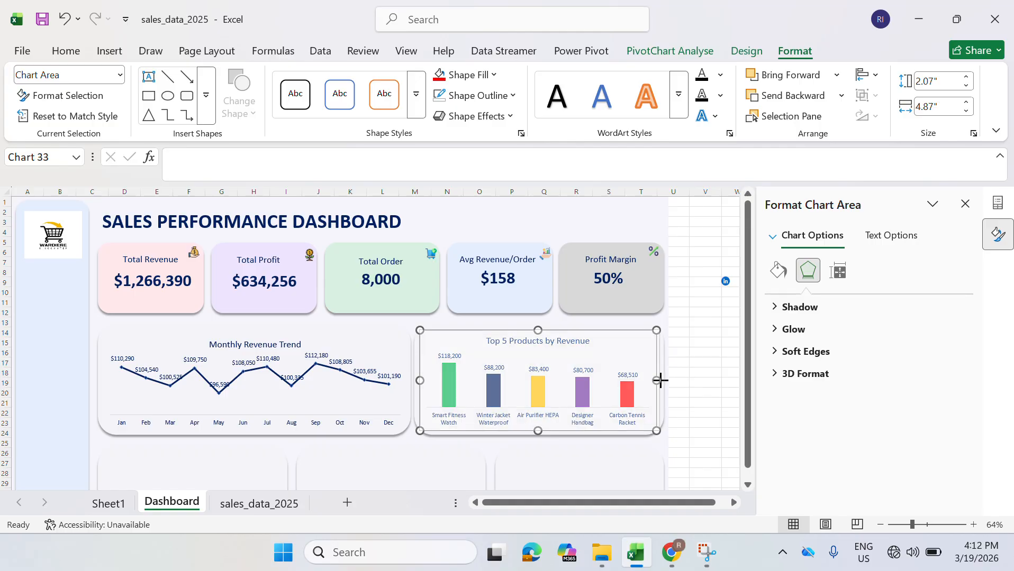
pyautogui.click(497, 97)
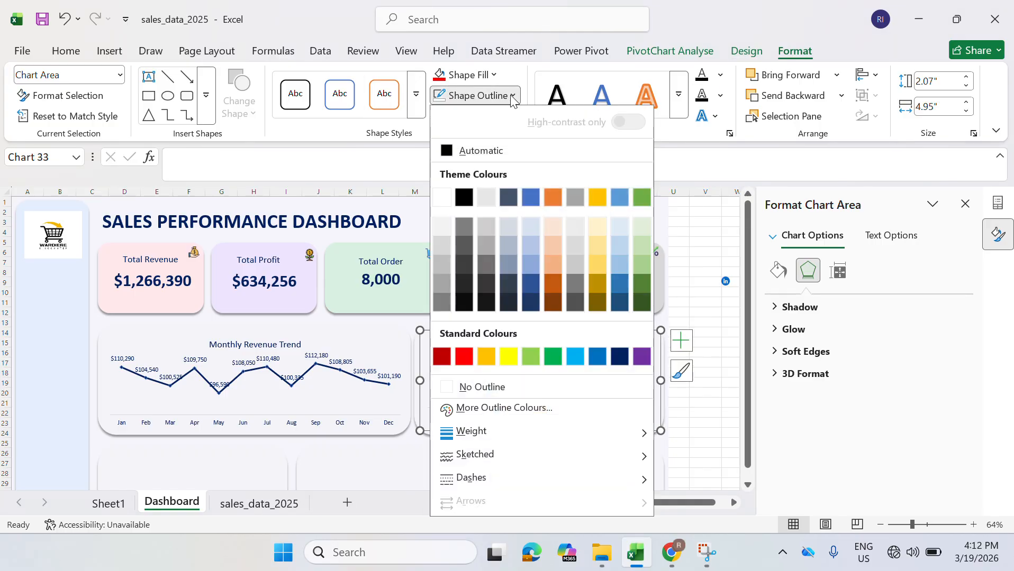
pyautogui.click(461, 388)
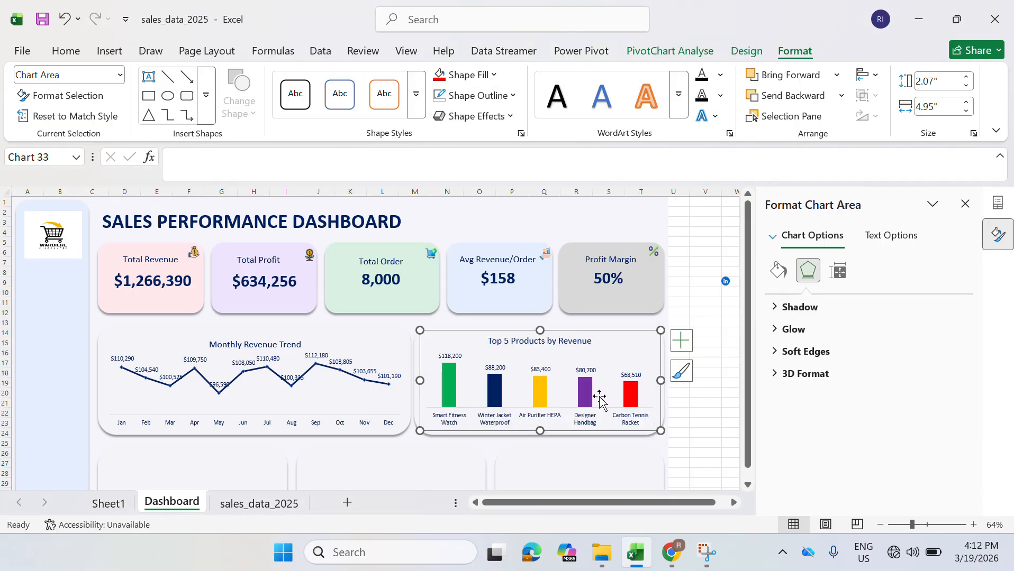
pyautogui.click(696, 444)
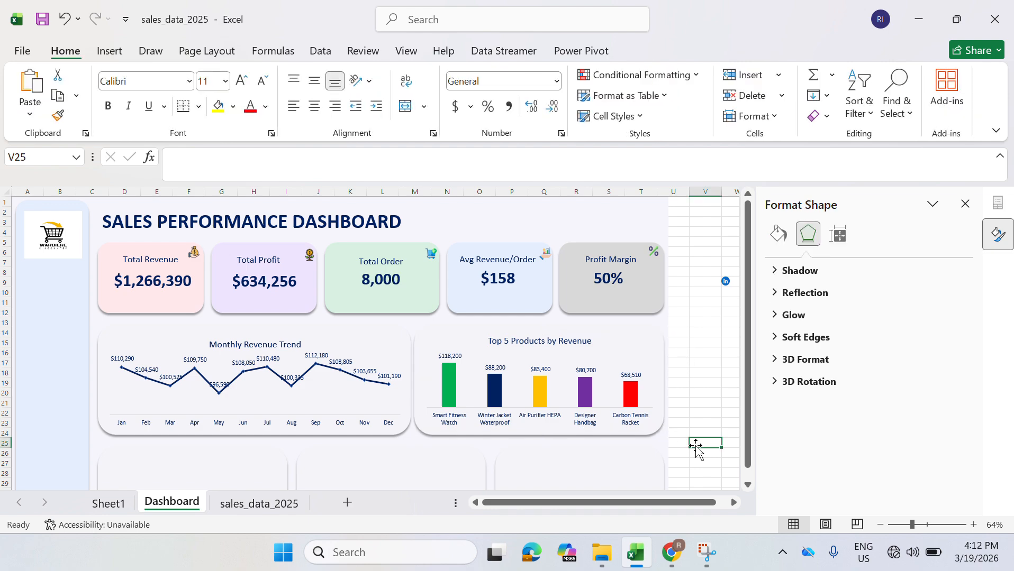
# - Insert a 2-D clustered bar chart from the Customer Analysis pivot table on Sheet1
pyautogui.moveTo(744, 355); pyautogui.dragTo(747, 381)
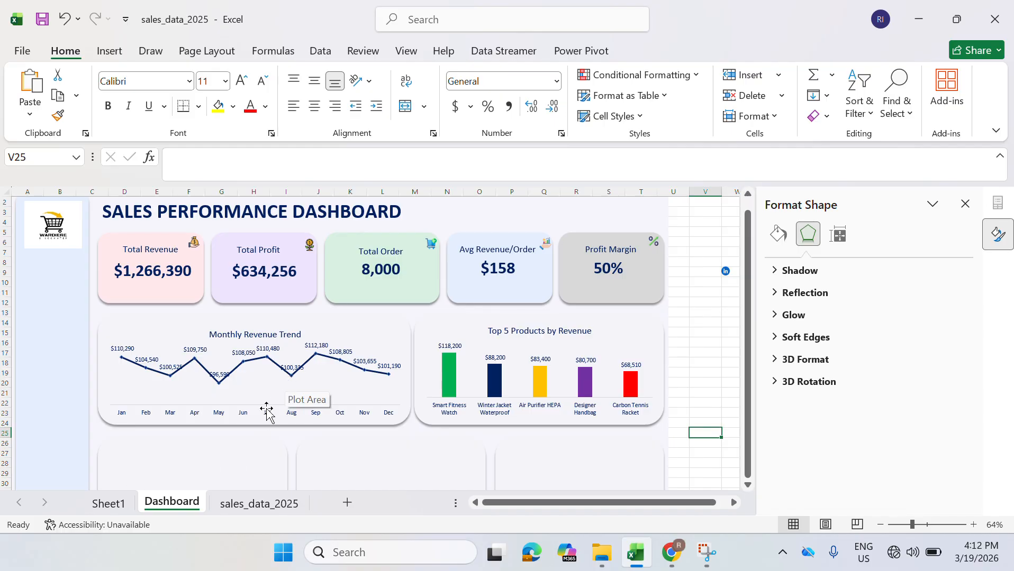
pyautogui.click(110, 503)
pyautogui.click(570, 322)
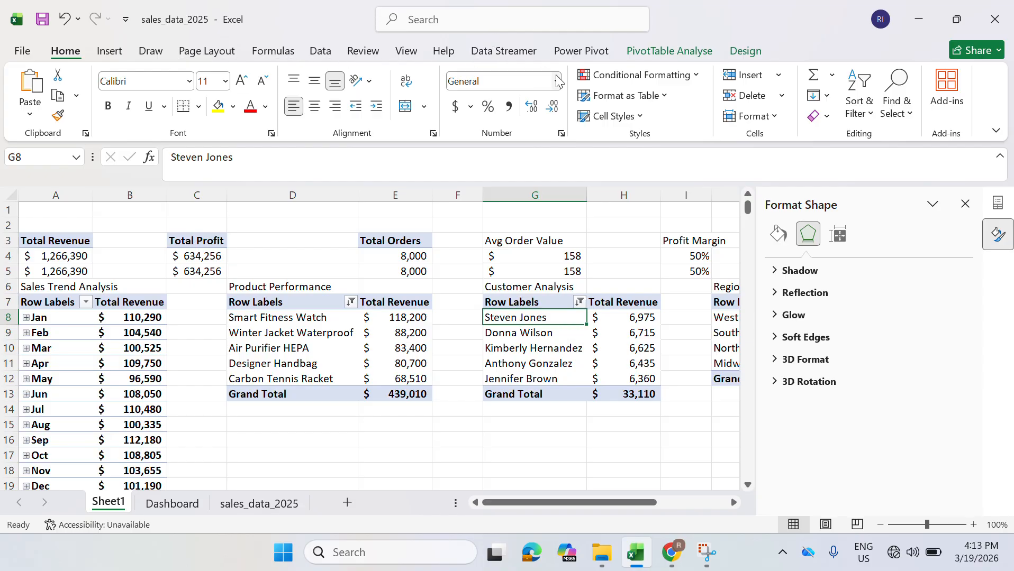
pyautogui.click(110, 51)
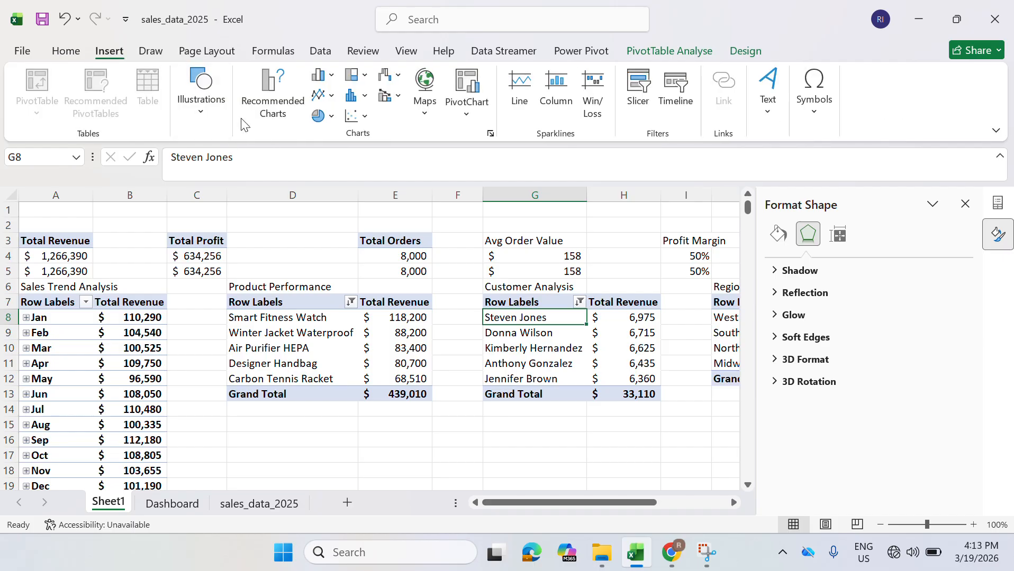
pyautogui.click(221, 130)
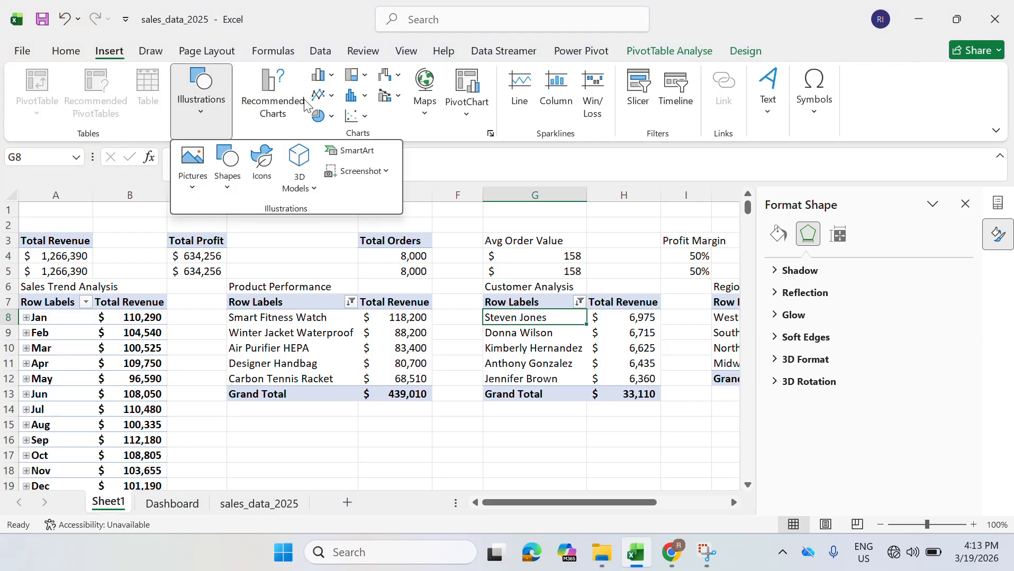
pyautogui.click(319, 95)
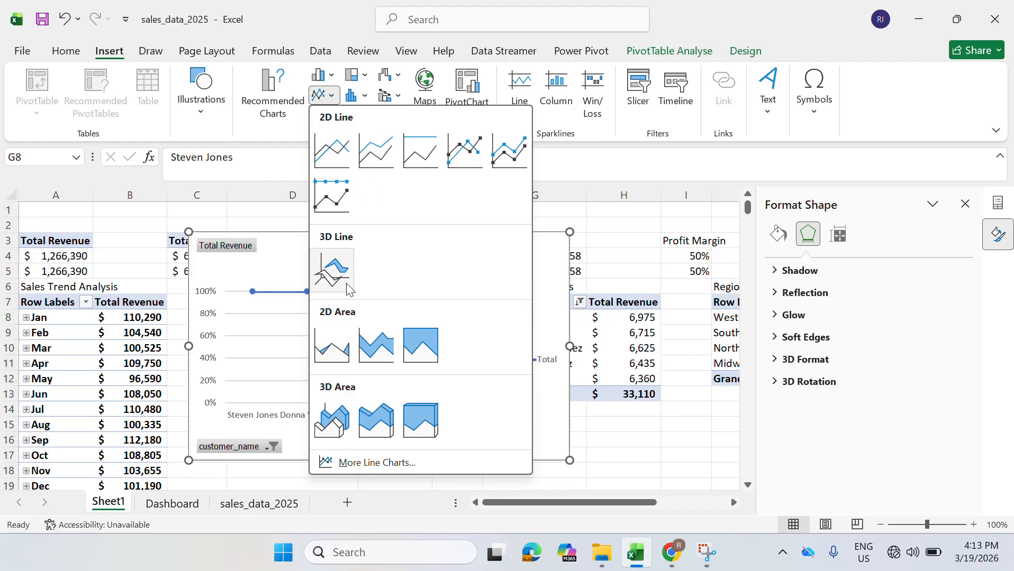
pyautogui.click(322, 75)
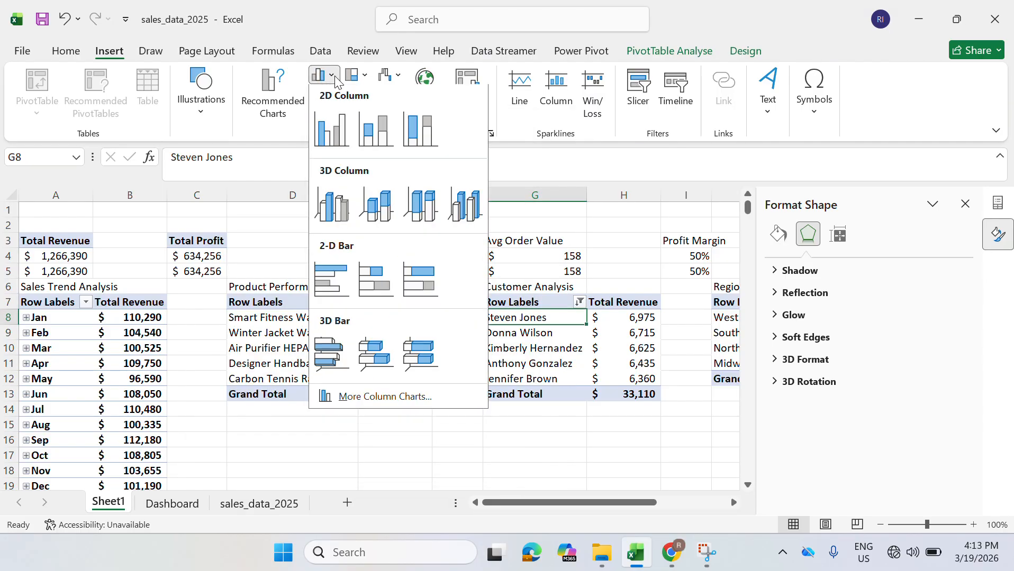
pyautogui.click(332, 281)
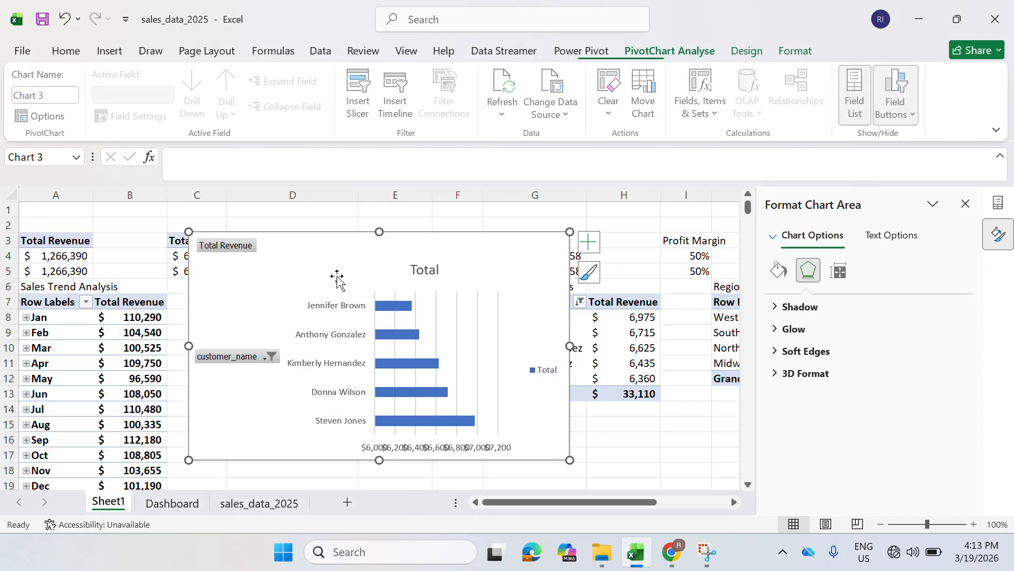
# - Hide all field buttons on the customer bar chart and delete its legend
pyautogui.rightClick(257, 355)
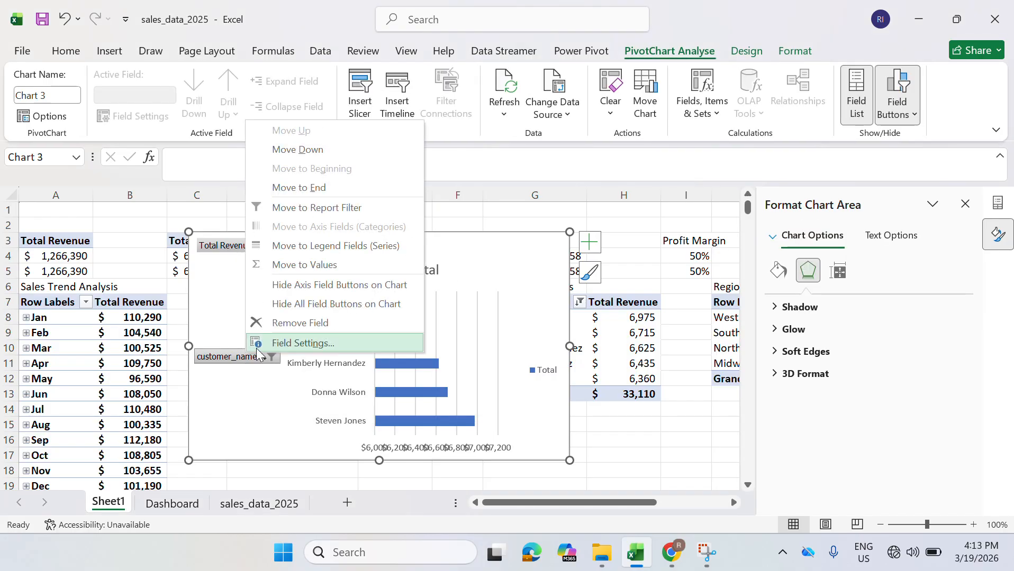
pyautogui.click(286, 303)
pyautogui.click(544, 365)
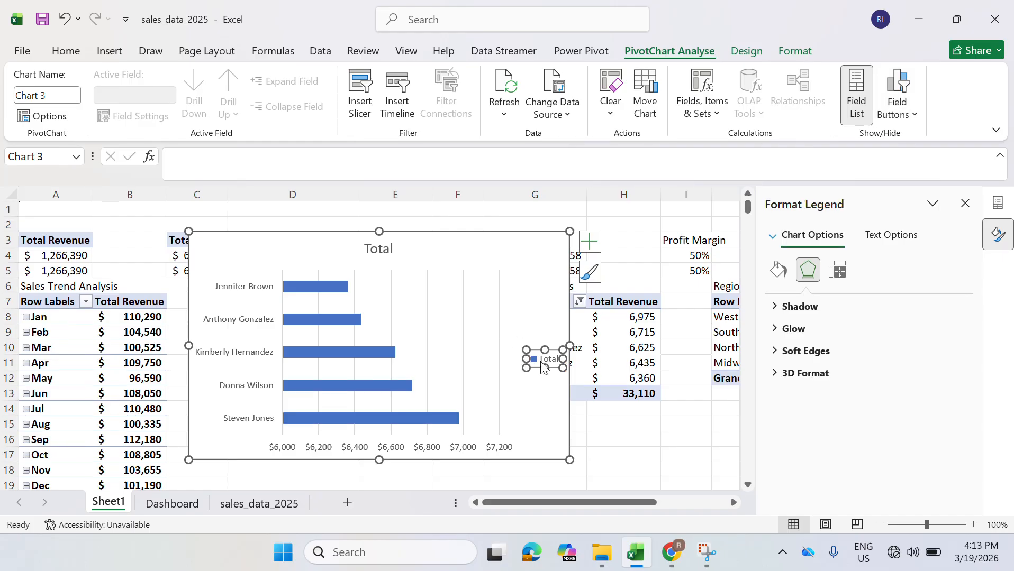
pyautogui.press('Delete')
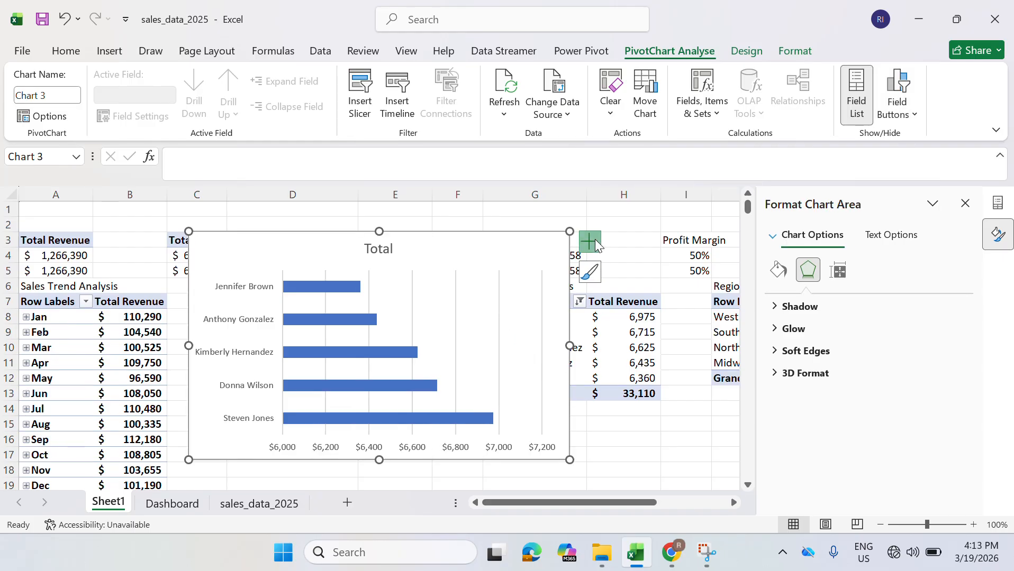
# - Remove the gridlines and the revenue value axis from the customer bar chart and add data labels to its bars
pyautogui.click(595, 245)
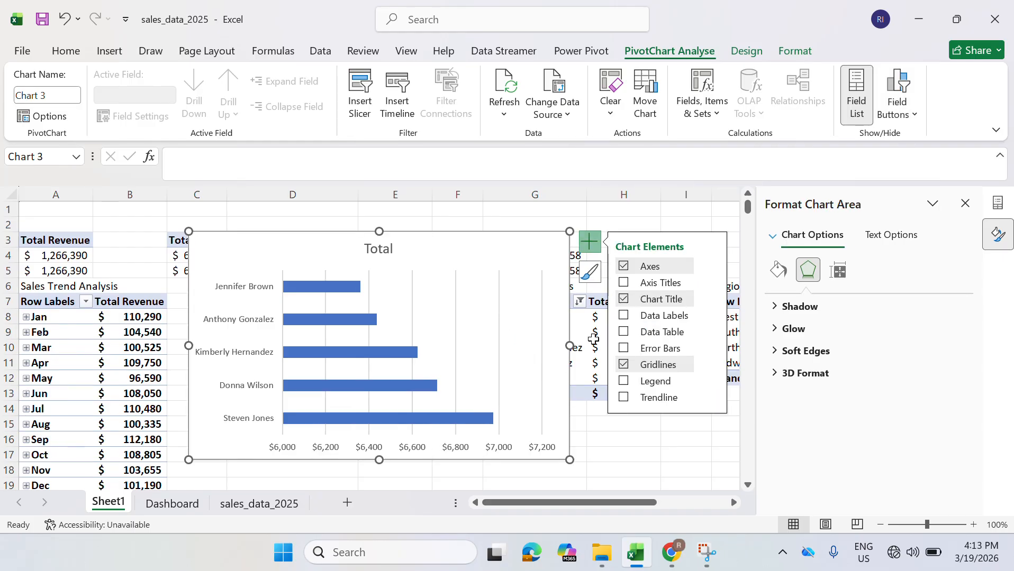
pyautogui.click(625, 365)
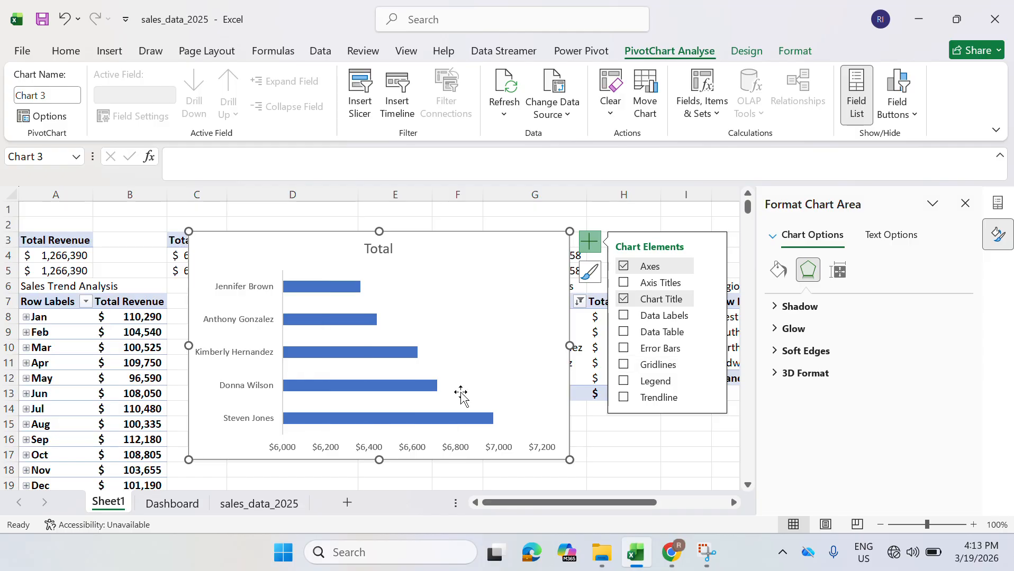
pyautogui.click(397, 449)
pyautogui.press('Delete')
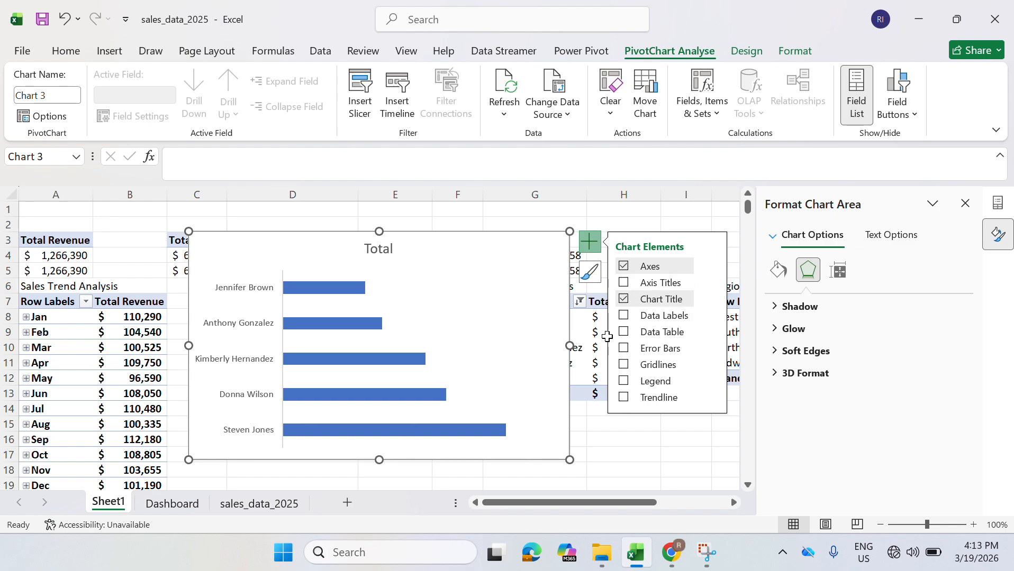
pyautogui.click(625, 316)
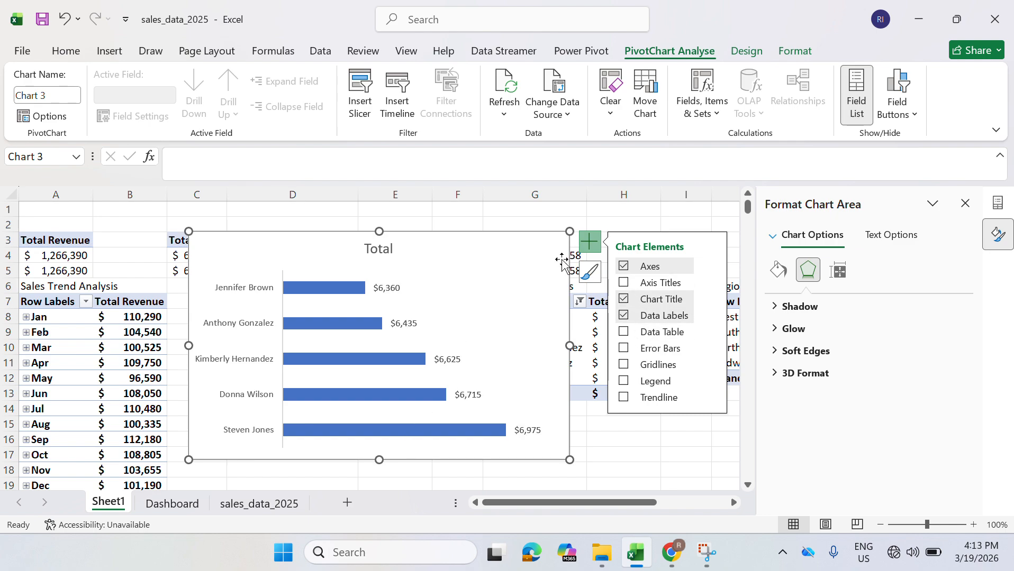
# - Select the title of the customer bar chart
pyautogui.click(392, 250)
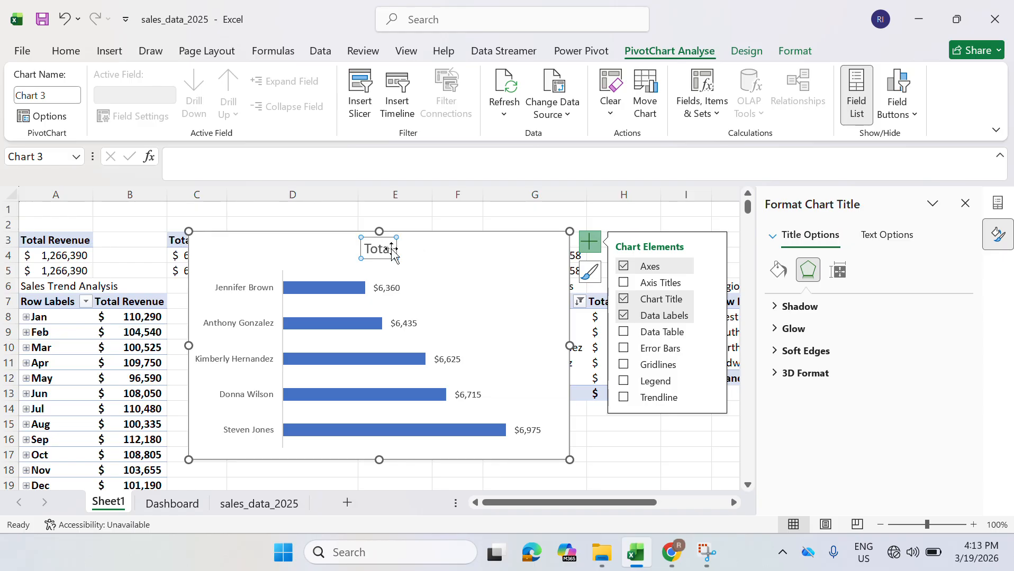
pyautogui.press('BackSpace')
pyautogui.press('BackSpace')
pyautogui.press('BackSpace')
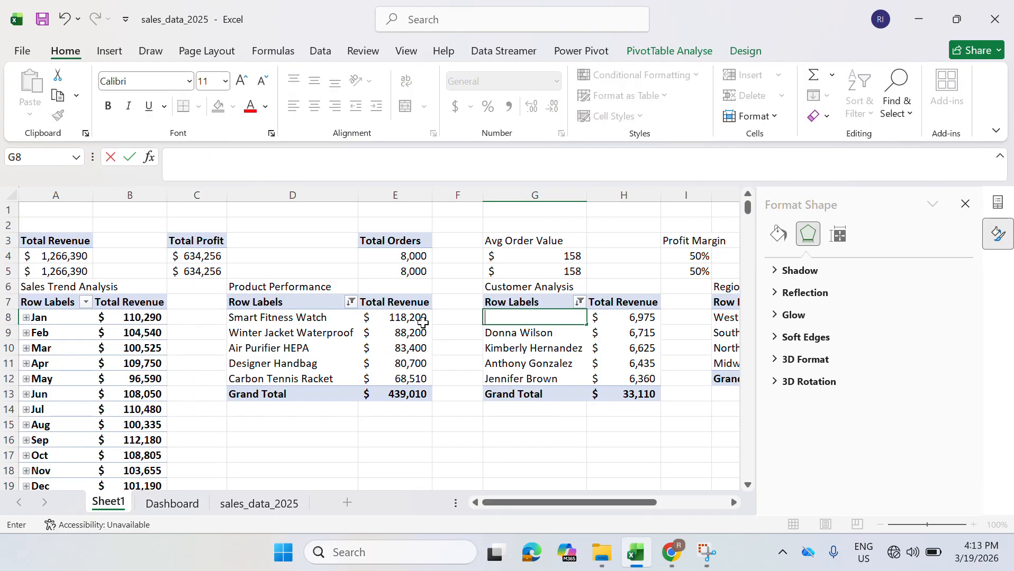
pyautogui.press('Return')
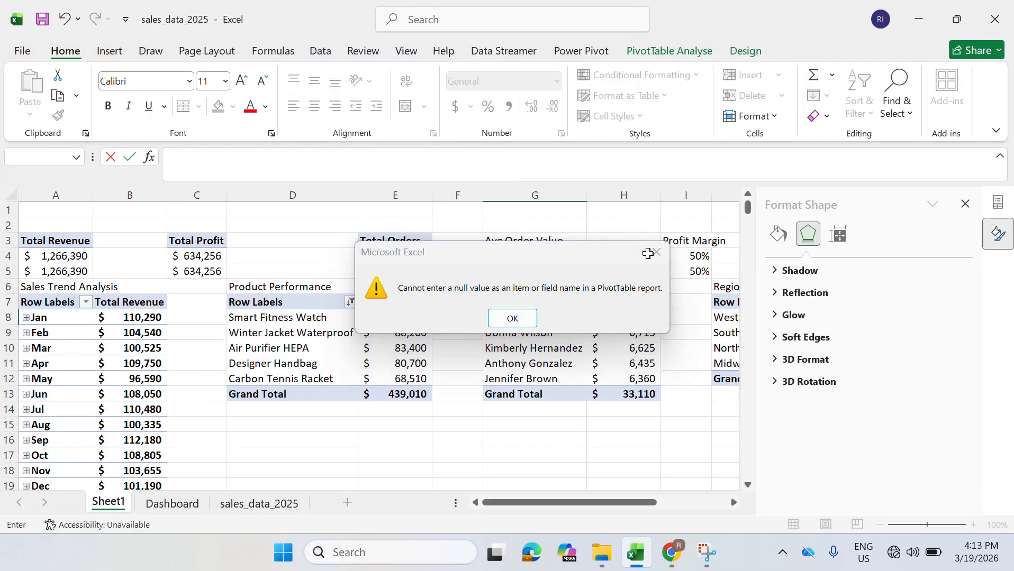
pyautogui.click(654, 254)
pyautogui.press('Escape')
pyautogui.press('BackSpace')
pyautogui.press('Escape')
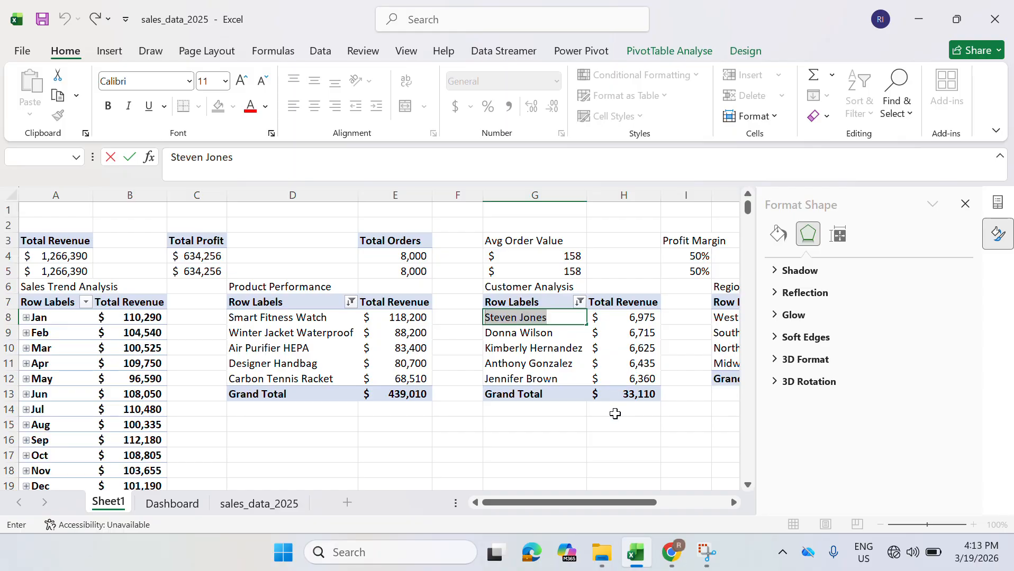
pyautogui.click(636, 554)
pyautogui.click(635, 554)
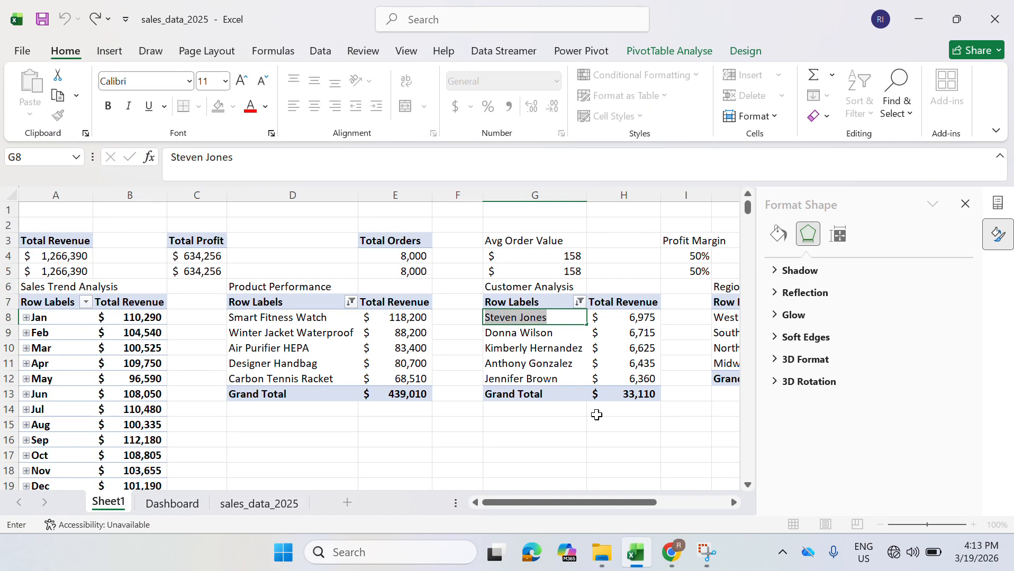
pyautogui.click(597, 415)
pyautogui.hotkey('ctrl', 'z')
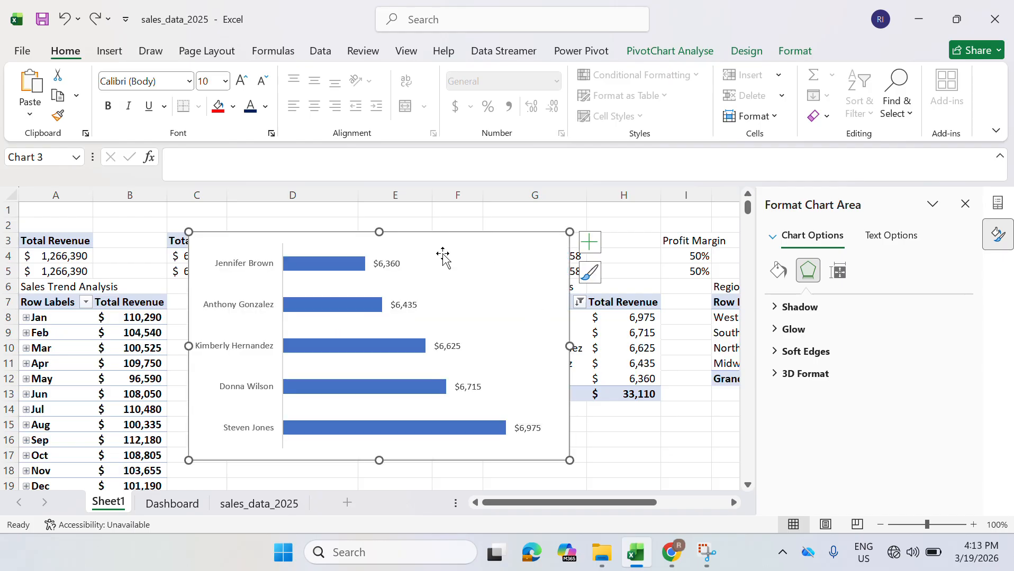
pyautogui.hotkey('ctrl', 'z')
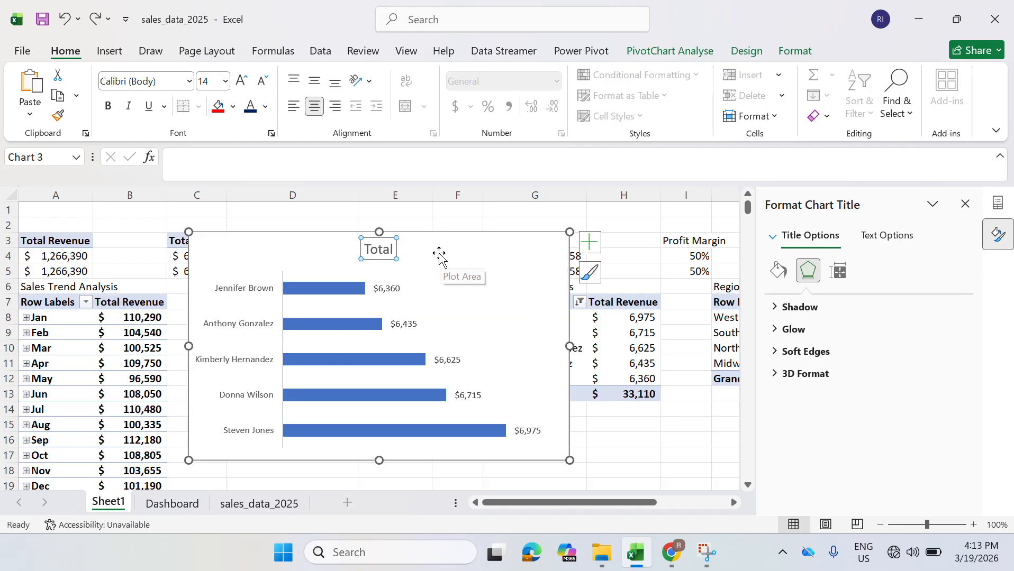
# - Change the bar chart's title to "Top 5 Valuable Customers"
pyautogui.doubleClick(382, 252)
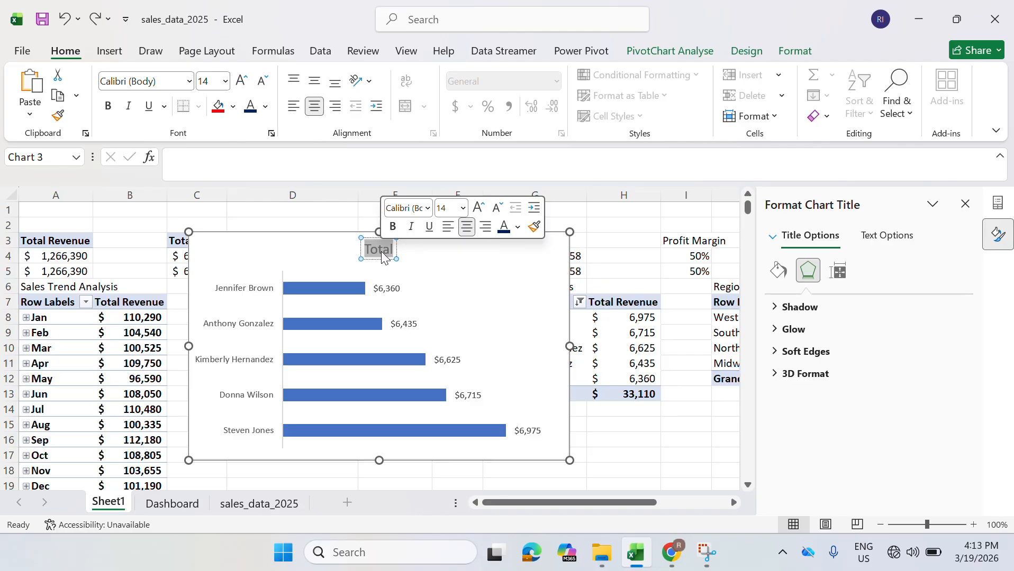
pyautogui.write('Top')
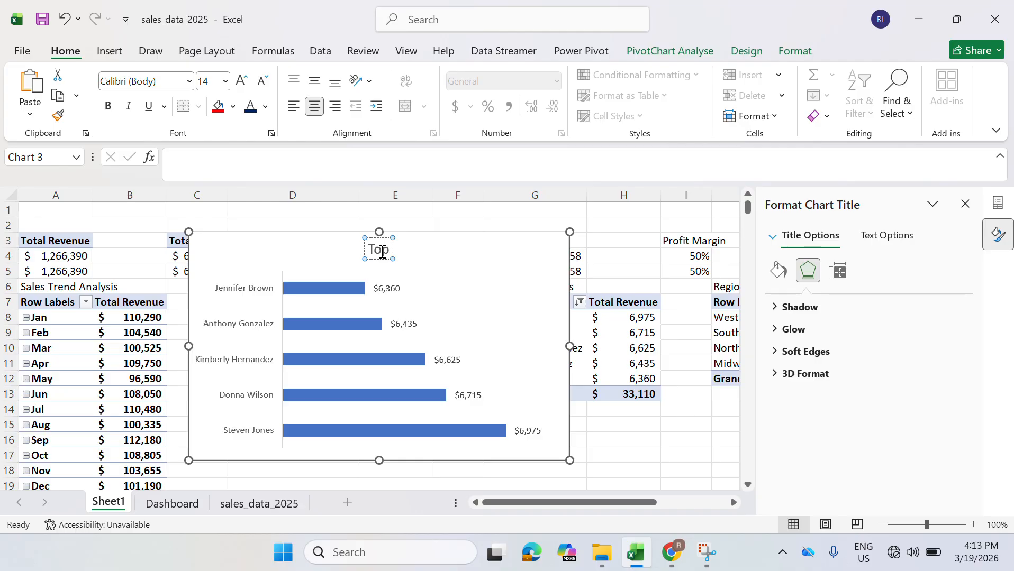
pyautogui.write(' 5')
pyautogui.write(' Vla')
pyautogui.press('BackSpace')
pyautogui.press('BackSpace')
pyautogui.write('aluan')
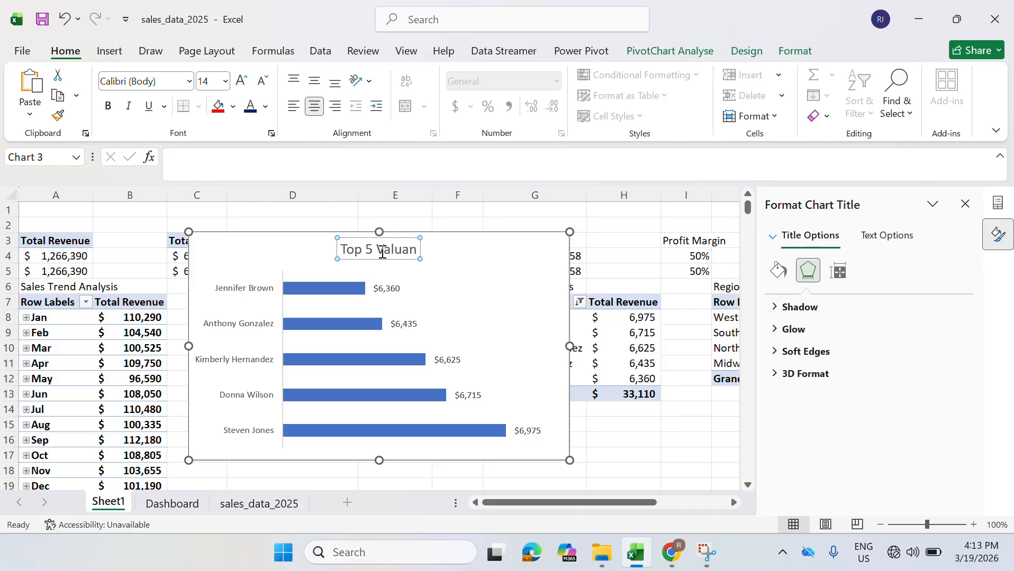
pyautogui.press('BackSpace')
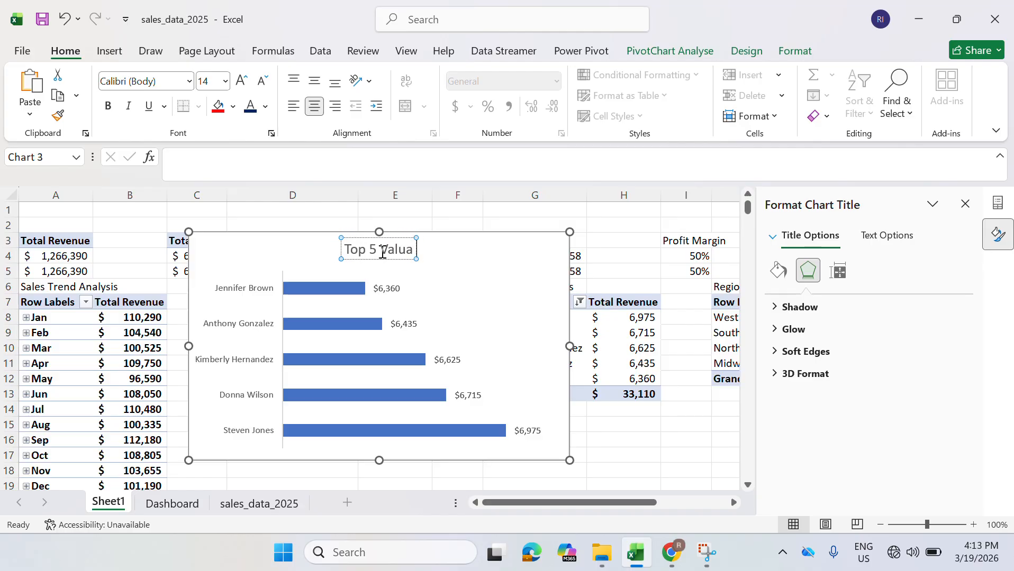
pyautogui.write('ble')
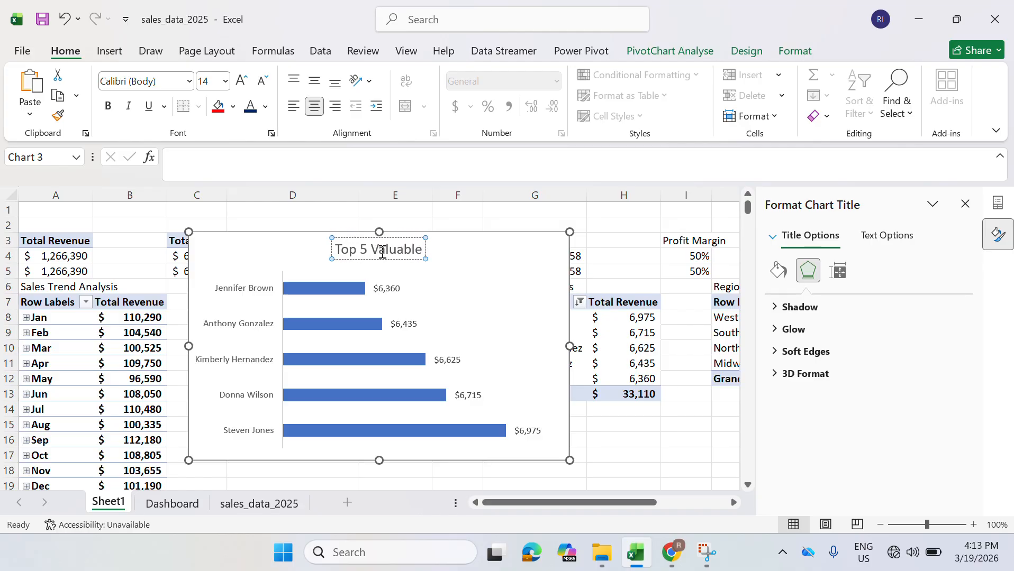
pyautogui.write(' Custom')
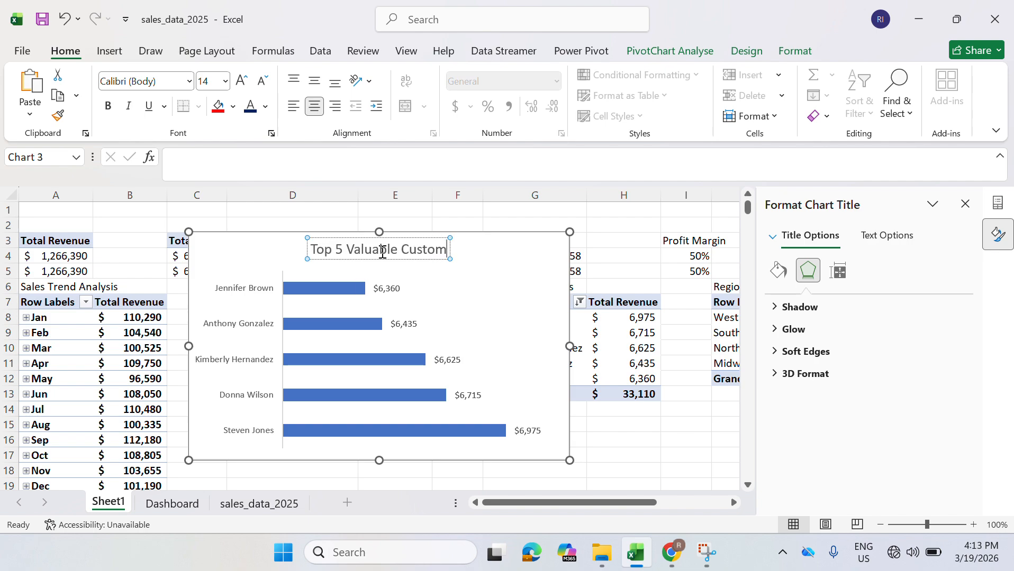
pyautogui.write('ers')
pyautogui.tripleClick(381, 252)
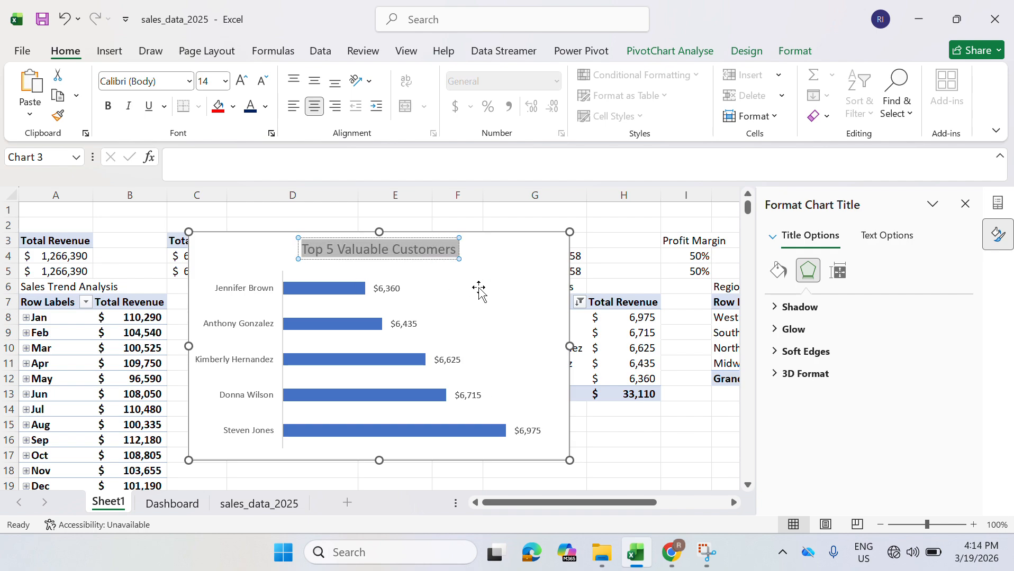
pyautogui.click(504, 307)
pyautogui.click(533, 253)
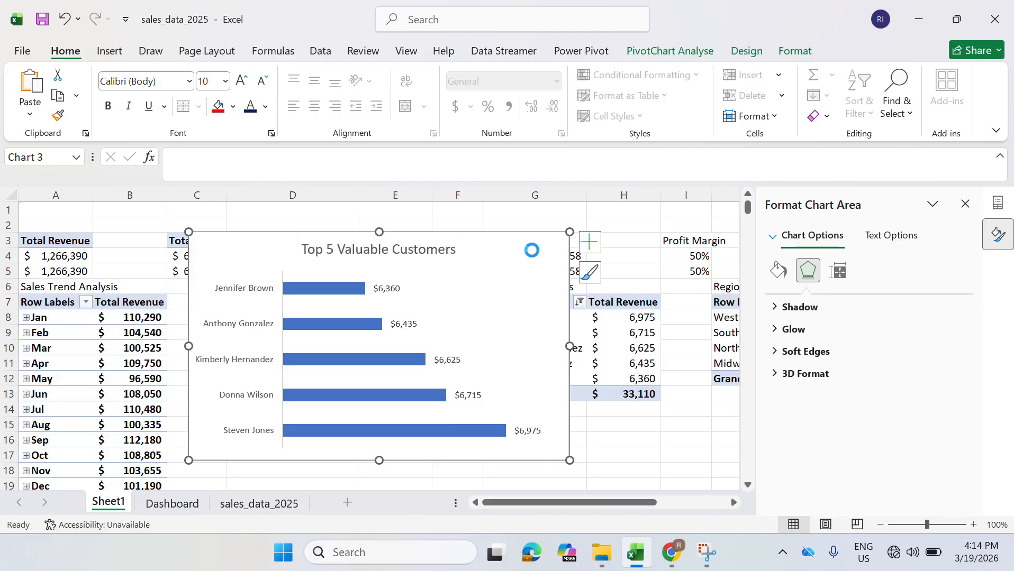
pyautogui.hotkey('ctrl', 'x')
pyautogui.click(189, 504)
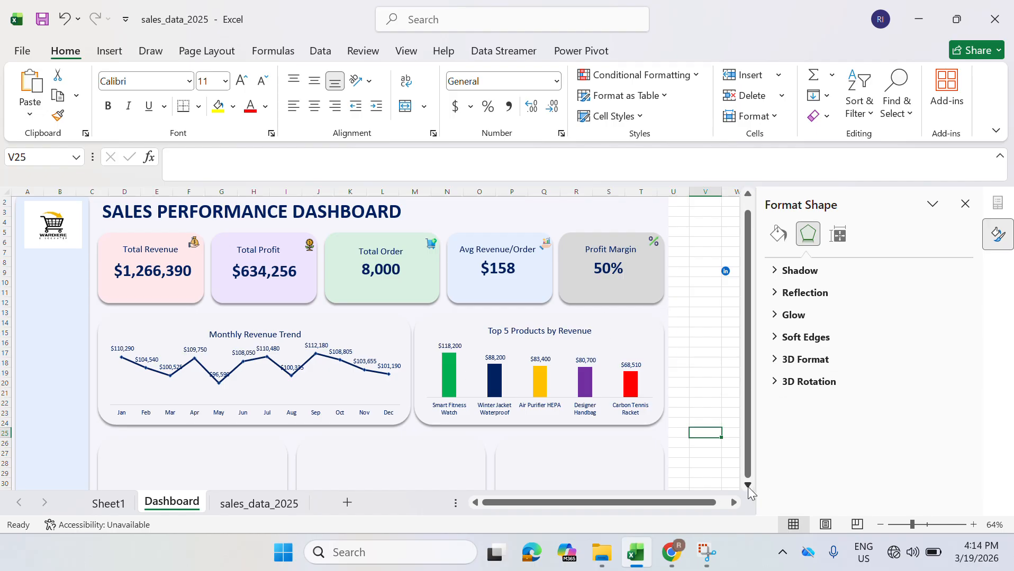
pyautogui.scroll(-3, 747, 487)
pyautogui.click(152, 365)
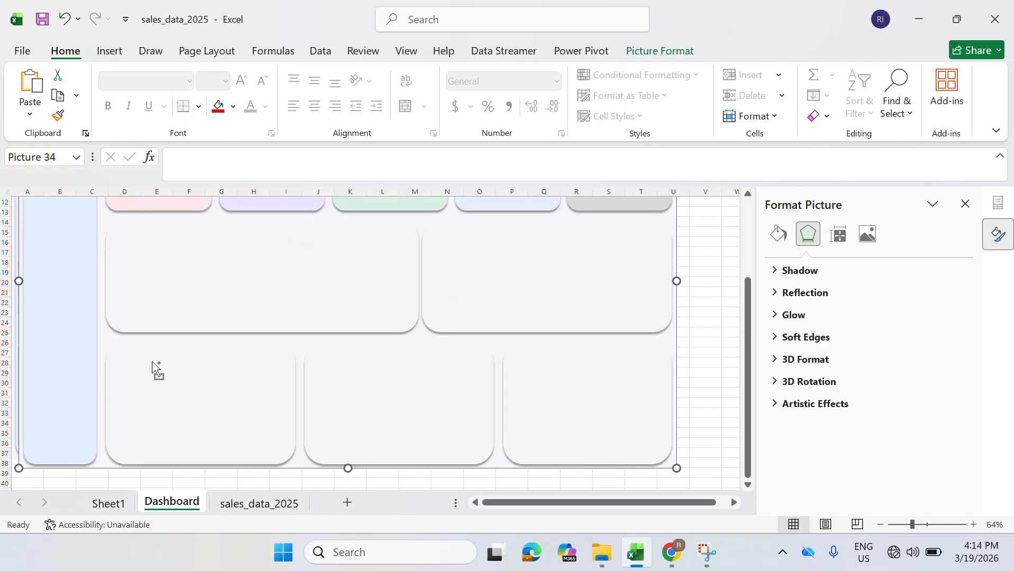
pyautogui.hotkey('ctrl', 'z')
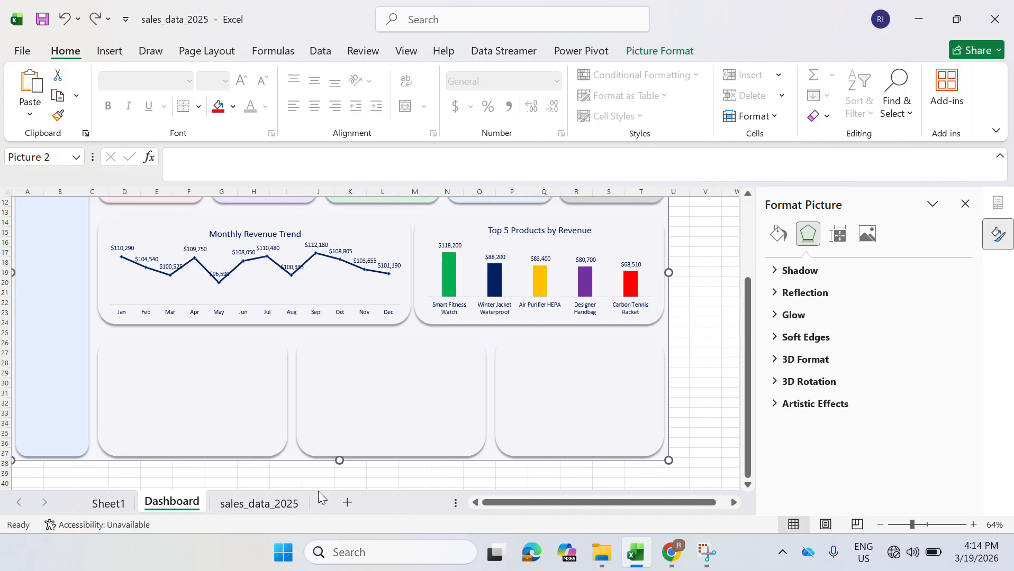
pyautogui.click(131, 503)
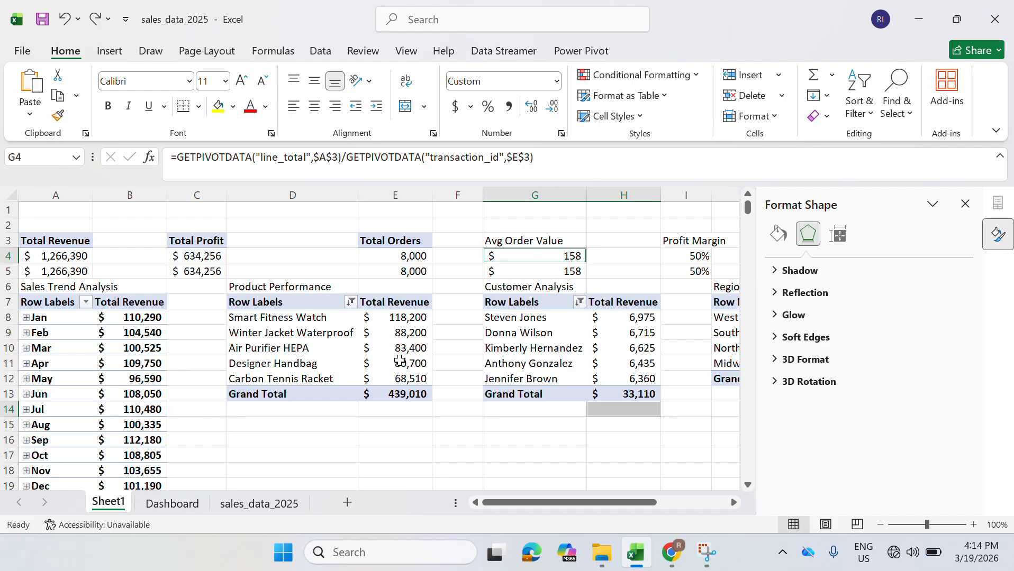
pyautogui.hotkey('ctrl', 'pagedown')
pyautogui.hotkey('ctrl', 'pageup')
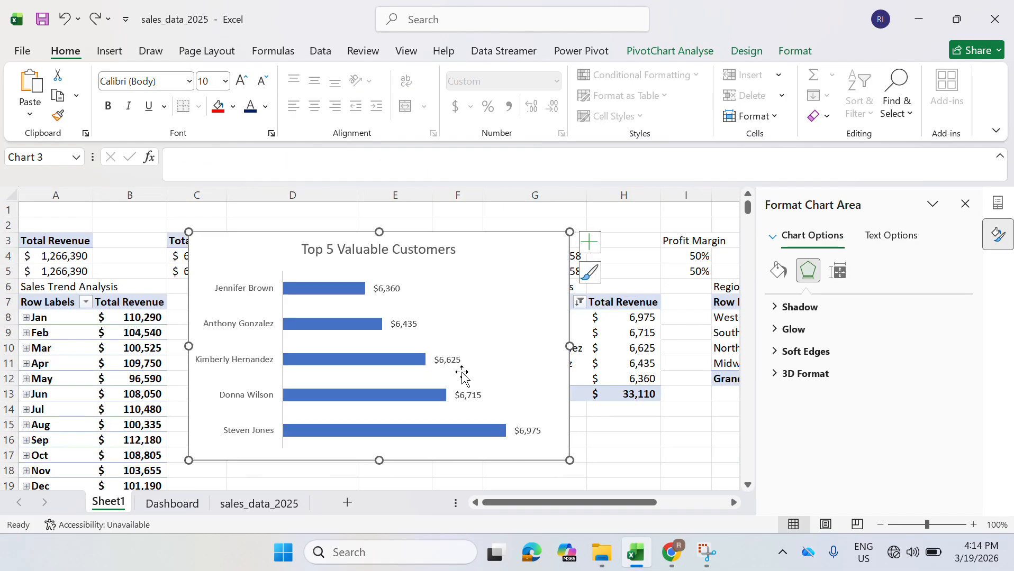
# - Move the Top 5 Valuable Customers chart from Sheet1 to the Dashboard sheet
pyautogui.click(537, 300)
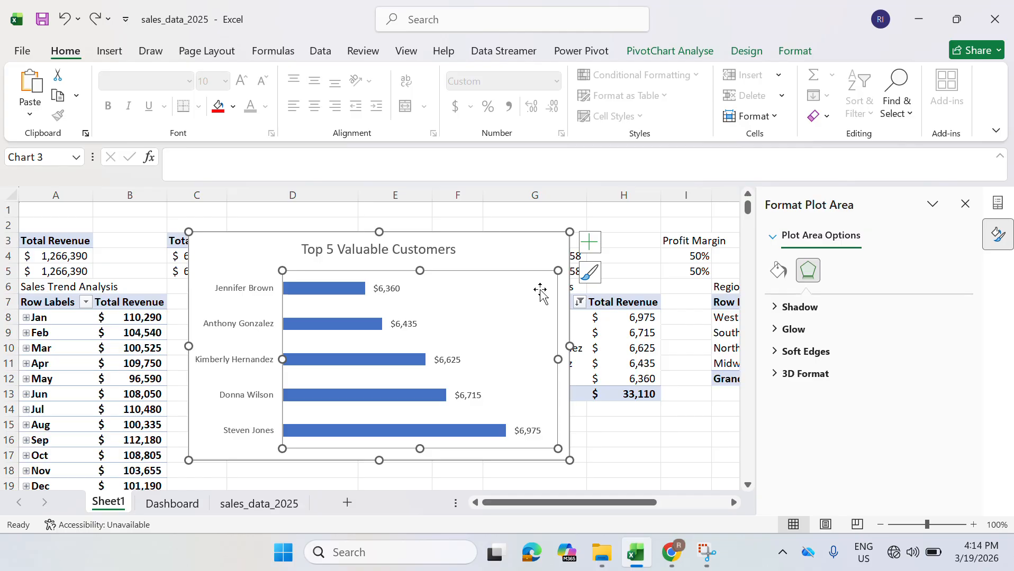
pyautogui.click(537, 260)
pyautogui.hotkey('ctrl', 'x')
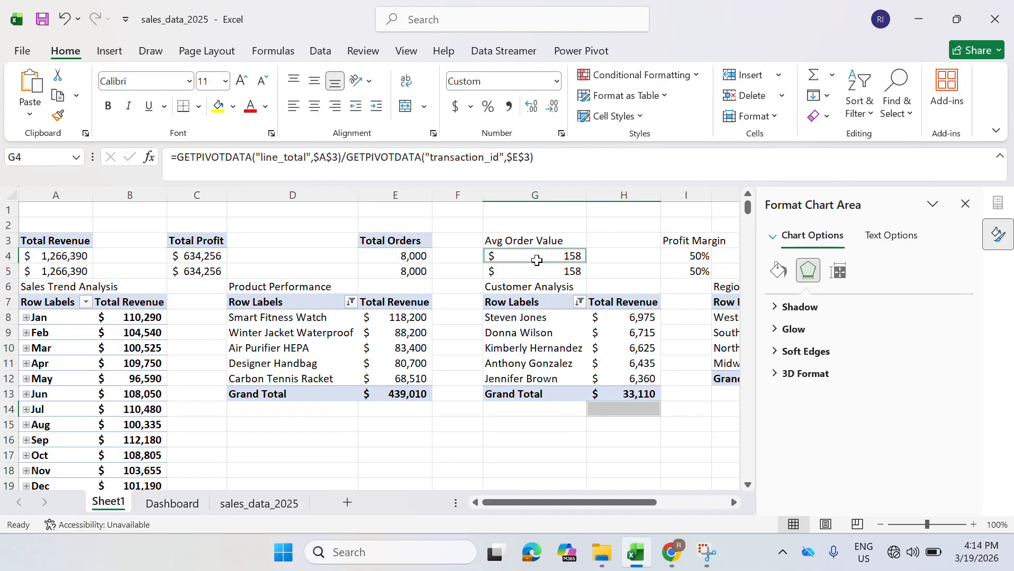
pyautogui.click(172, 503)
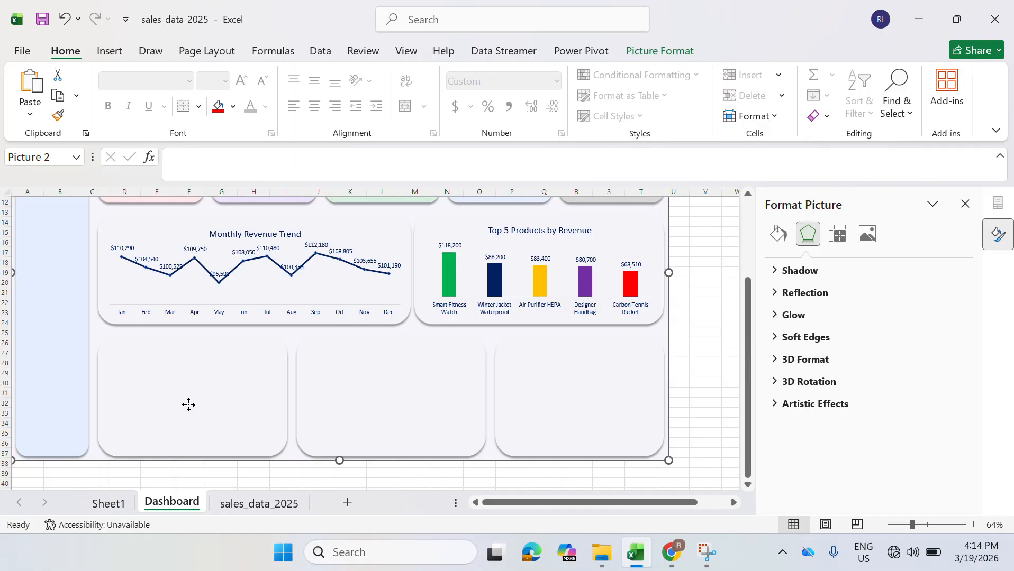
pyautogui.hotkey('ctrl', 'v')
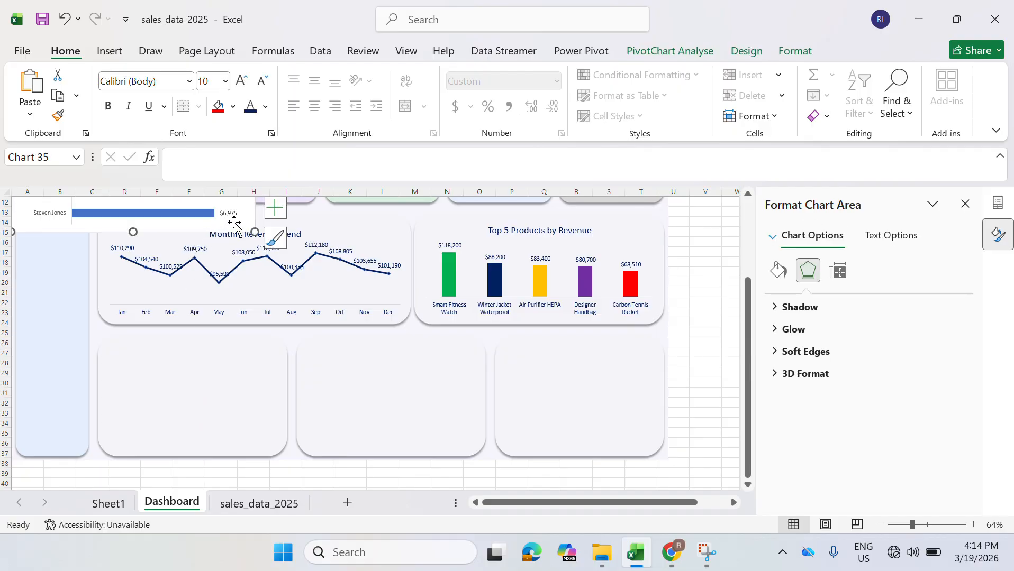
# - Position the customers chart over the first empty card in the dashboard's lower row and shrink it to the card's size
pyautogui.moveTo(234, 222); pyautogui.dragTo(252, 309)
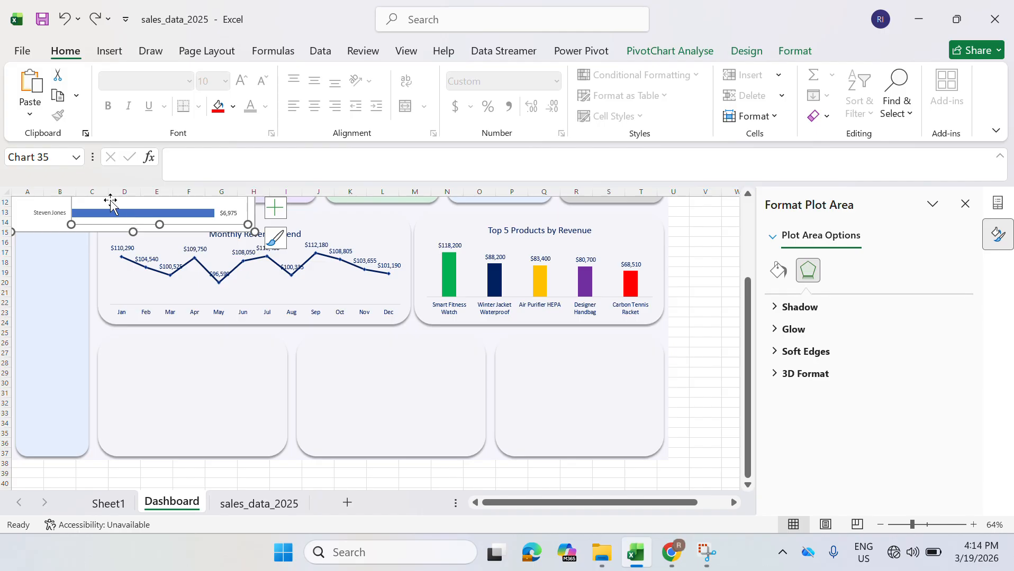
pyautogui.moveTo(23, 217); pyautogui.dragTo(112, 455)
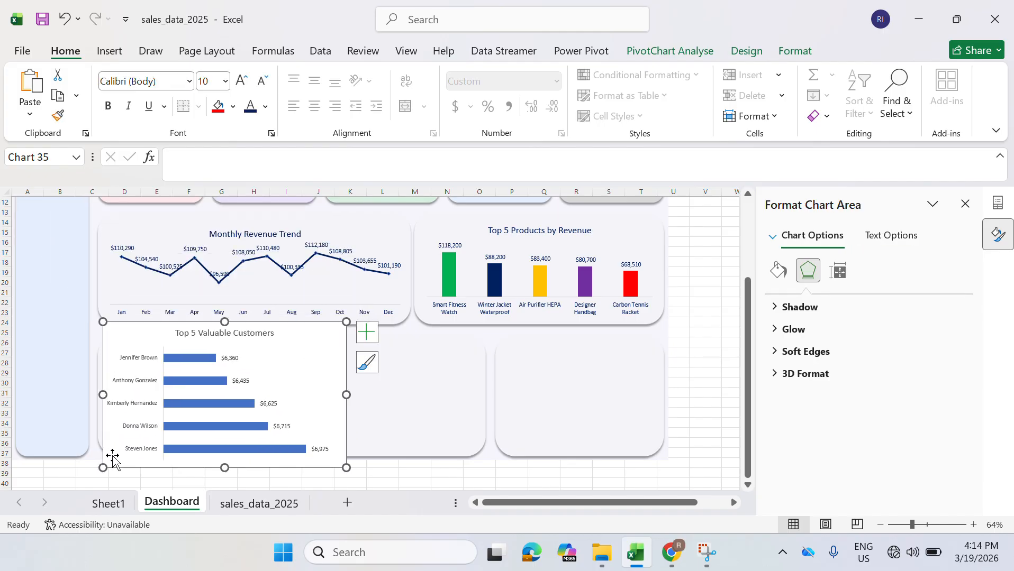
pyautogui.moveTo(103, 322); pyautogui.dragTo(110, 369)
pyautogui.moveTo(297, 399); pyautogui.dragTo(283, 399)
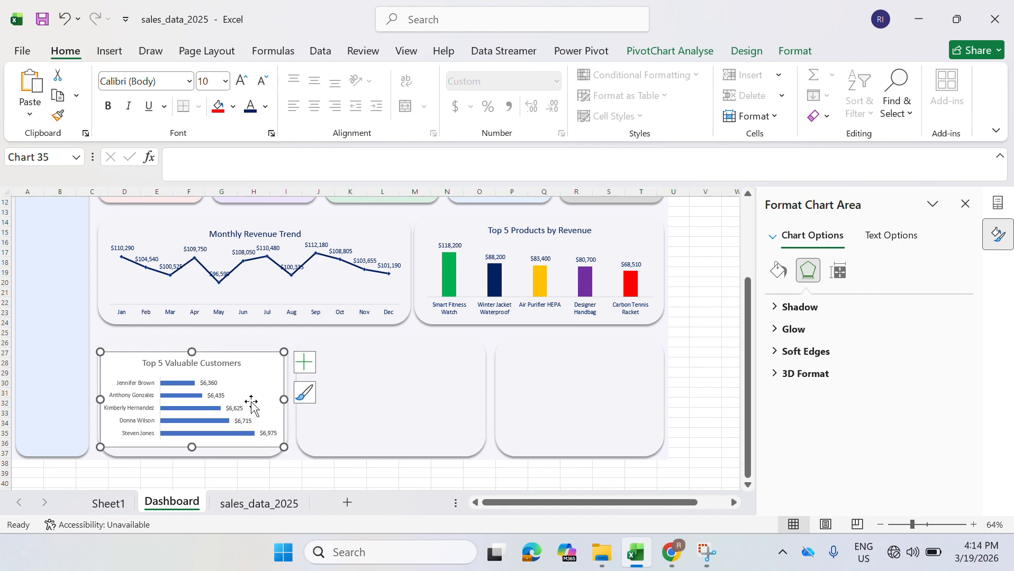
# - Sort the customer bars so the highest revenue is on top, and extend the chart's height slightly toward the card's lower edge
pyautogui.rightClick(187, 393)
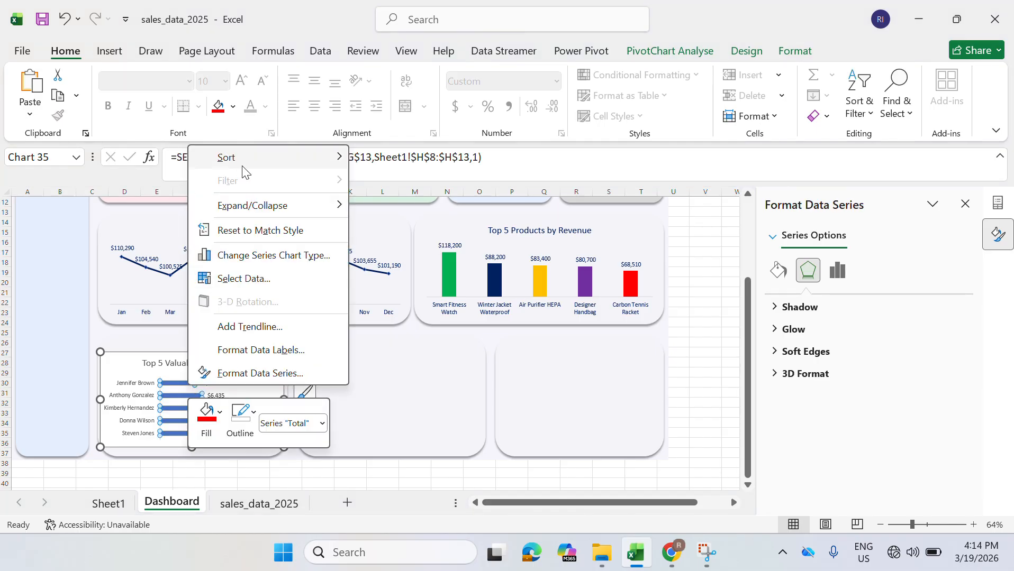
pyautogui.moveTo(335, 161)
pyautogui.click(415, 159)
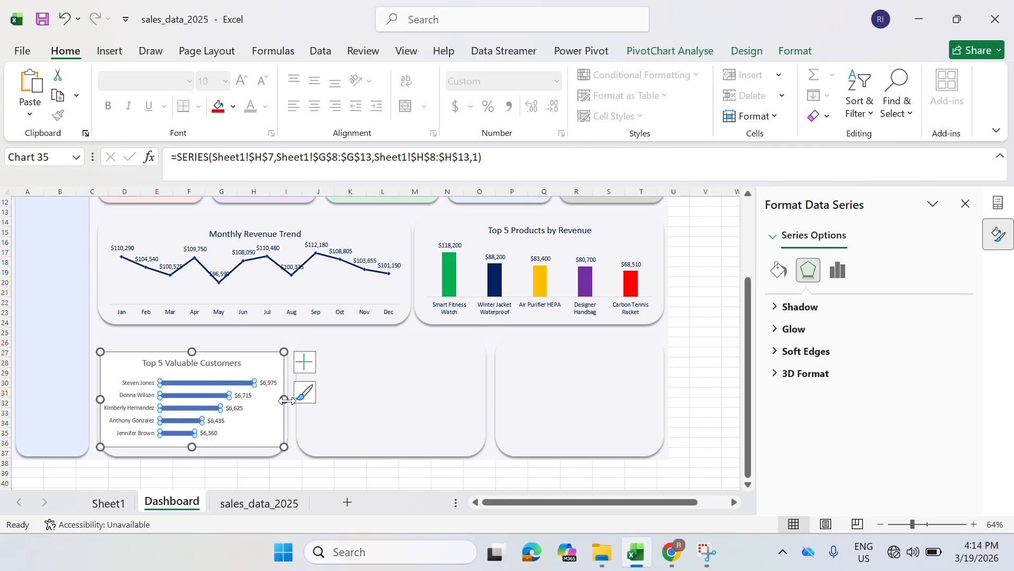
pyautogui.moveTo(192, 447); pyautogui.dragTo(193, 453)
# - Copy the title formatting of the Top 5 Products by Revenue chart onto the Top 5 Valuable Customers title
pyautogui.click(526, 229)
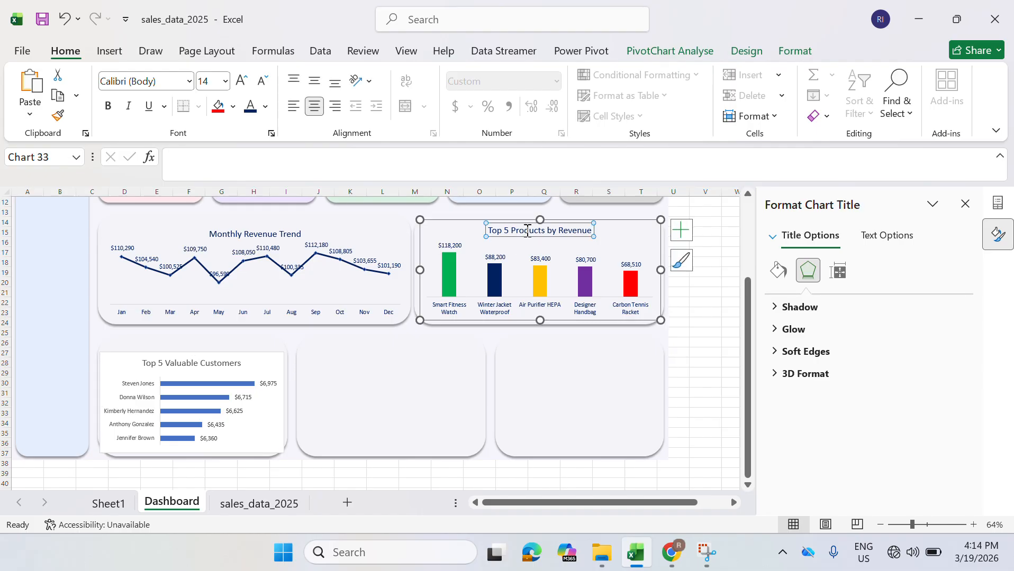
pyautogui.click(58, 115)
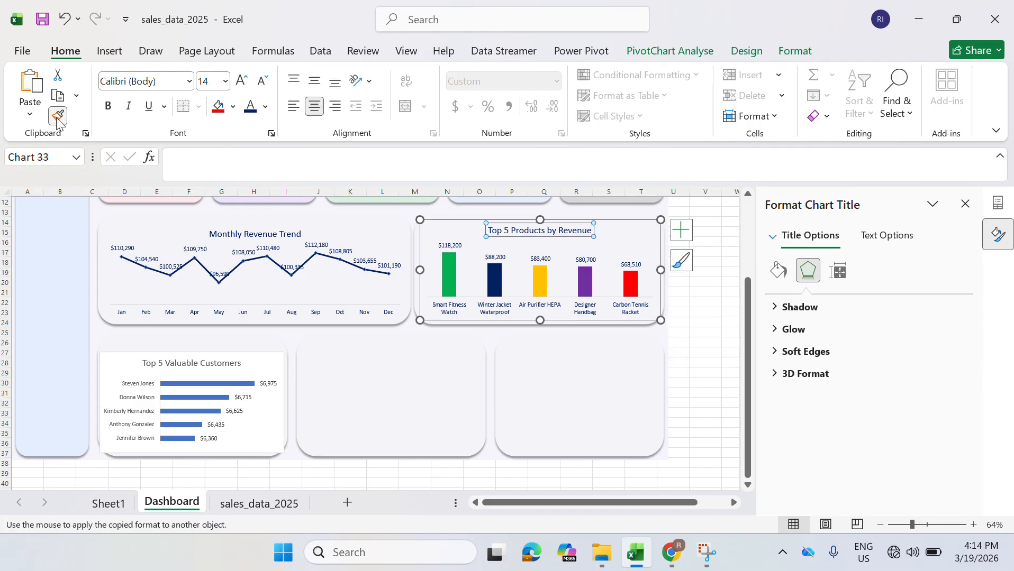
pyautogui.click(194, 368)
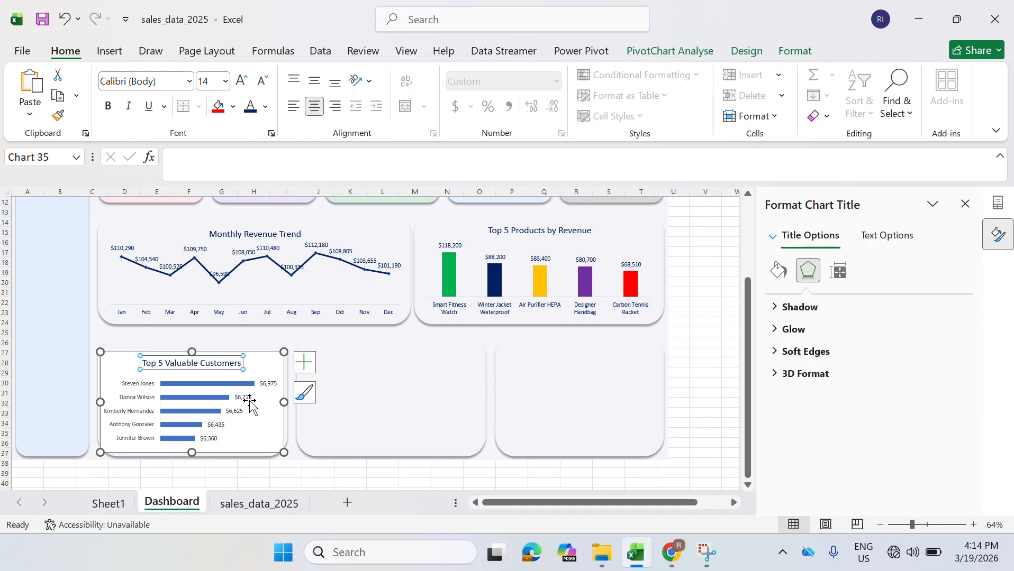
# - Copy the month axis formatting of the Monthly Revenue Trend chart onto the customer name axis with Format Painter
pyautogui.click(227, 307)
pyautogui.click(216, 317)
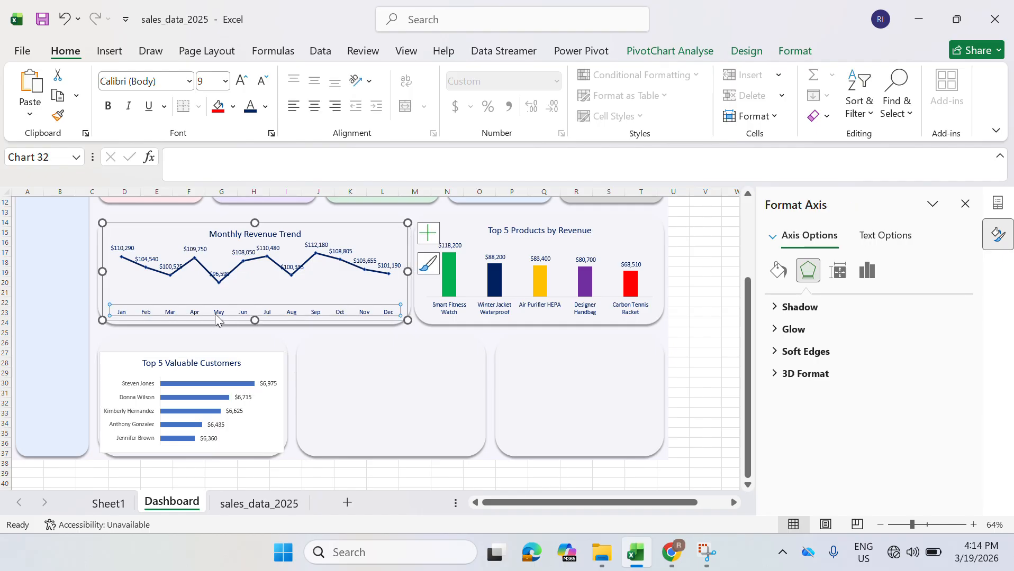
pyautogui.click(58, 116)
pyautogui.click(140, 413)
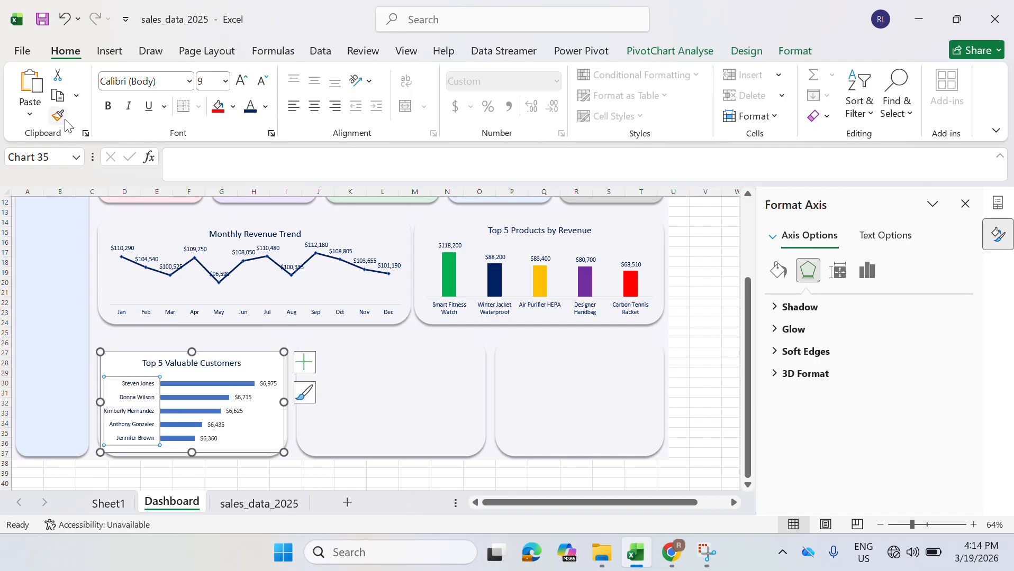
# - Copy the data label formatting of the Monthly Revenue Trend chart onto the Top 5 Valuable Customers data labels with Format Painter
pyautogui.click(197, 250)
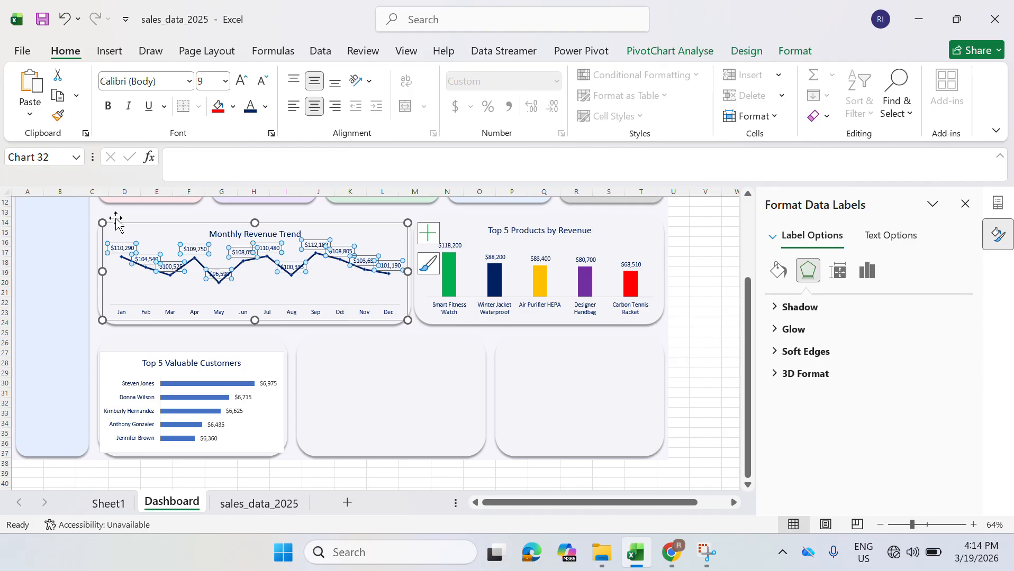
pyautogui.click(58, 115)
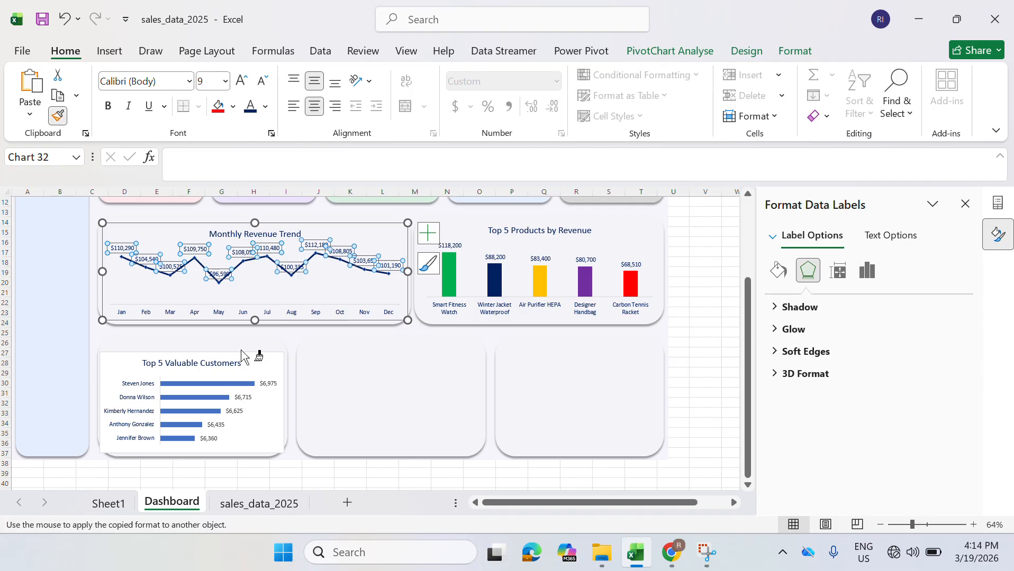
pyautogui.click(243, 408)
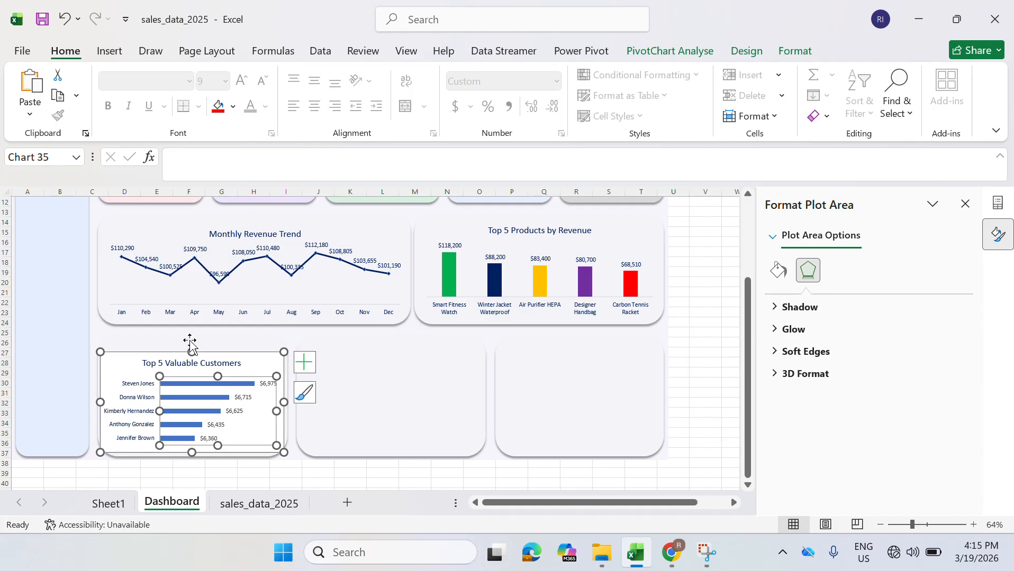
pyautogui.click(206, 249)
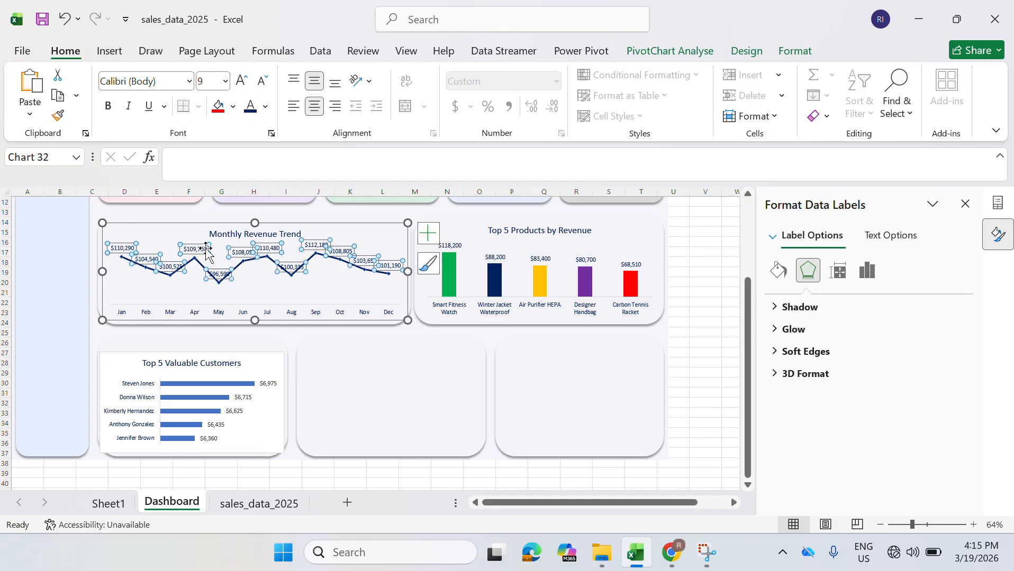
pyautogui.click(58, 115)
pyautogui.click(239, 396)
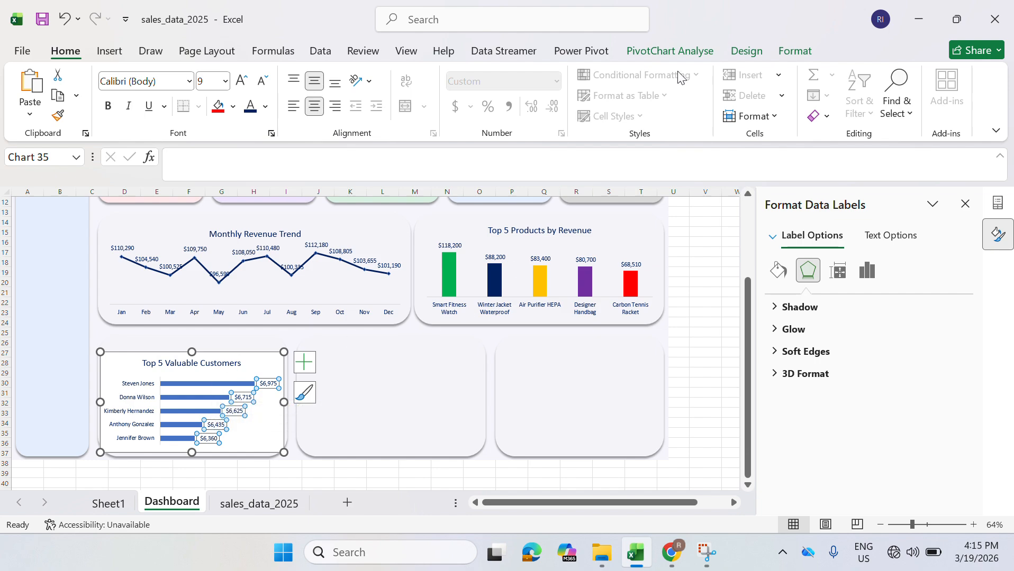
# - Set the data labels of the Top 5 Valuable Customers chart to No Fill and No Outline
pyautogui.click(811, 48)
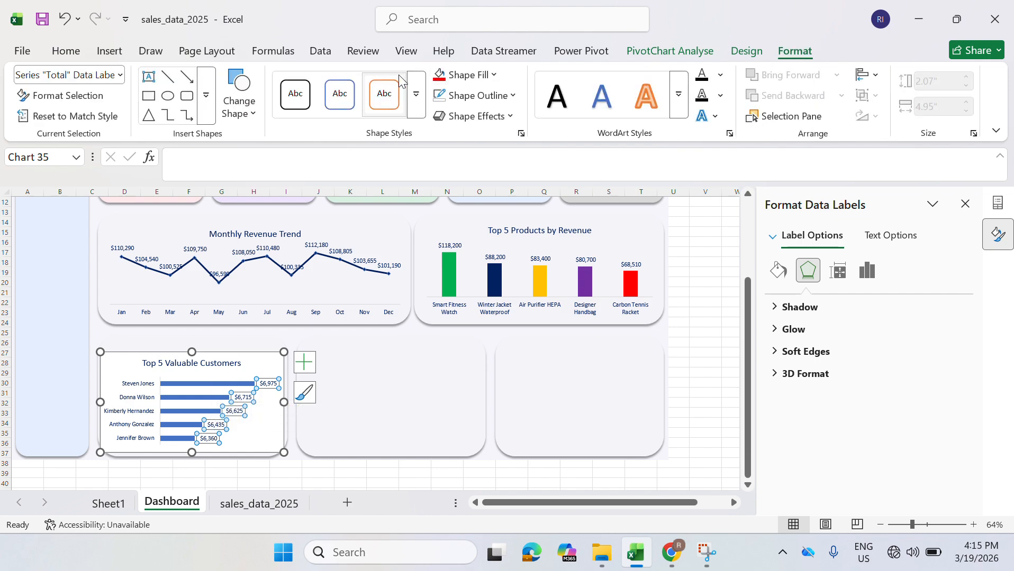
pyautogui.click(487, 86)
pyautogui.click(449, 366)
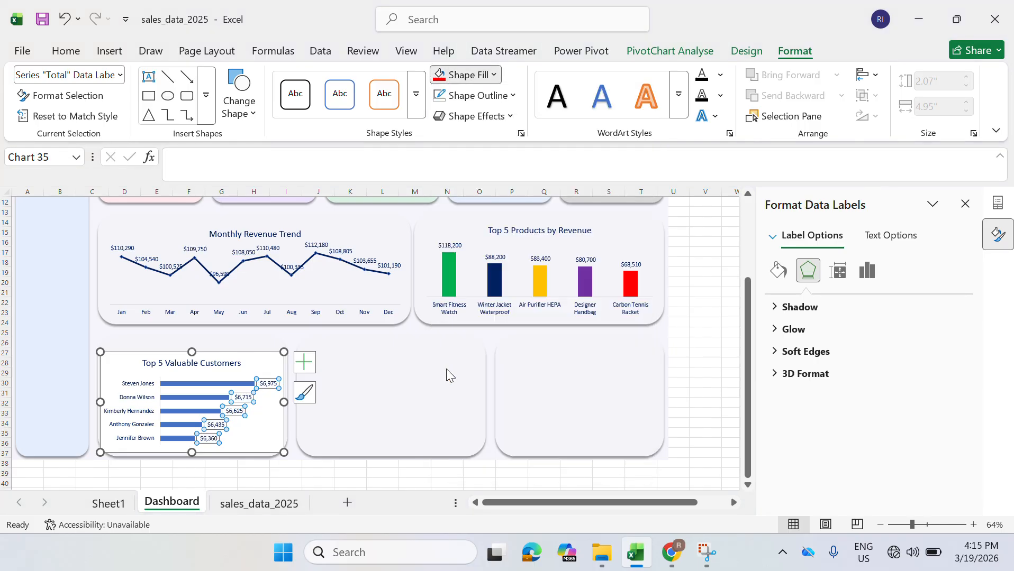
pyautogui.click(508, 99)
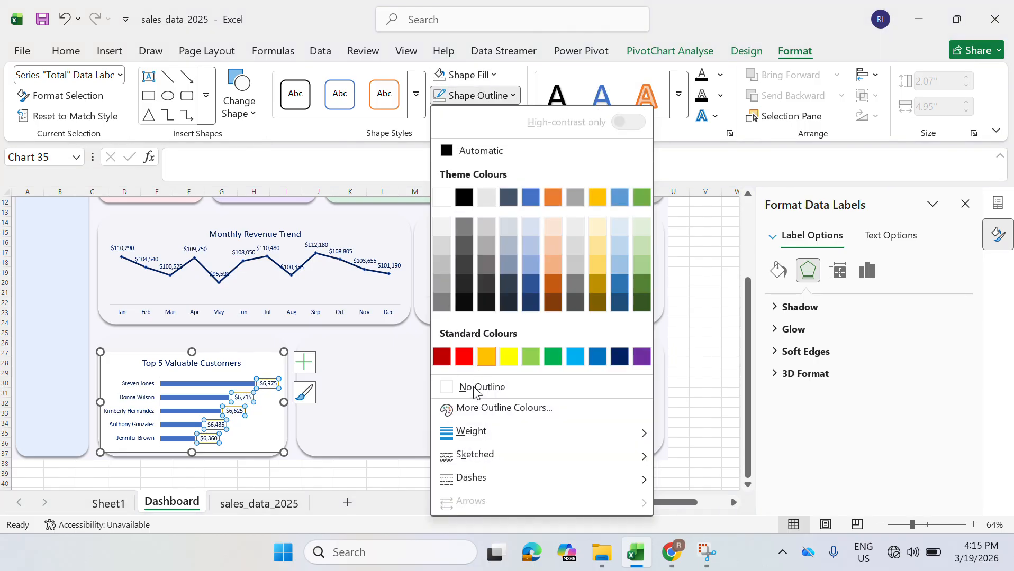
pyautogui.click(451, 387)
pyautogui.click(451, 387)
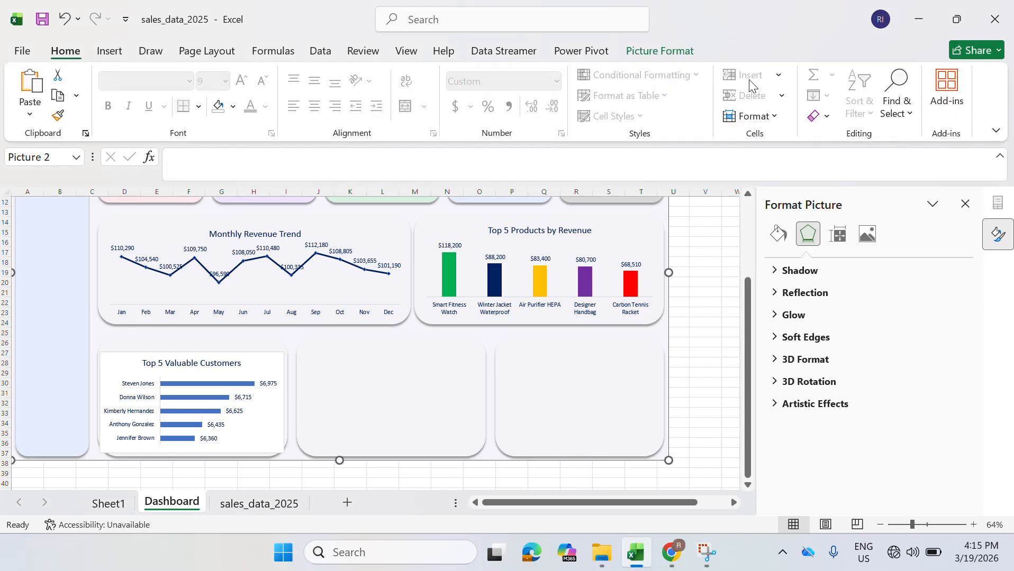
pyautogui.click(660, 51)
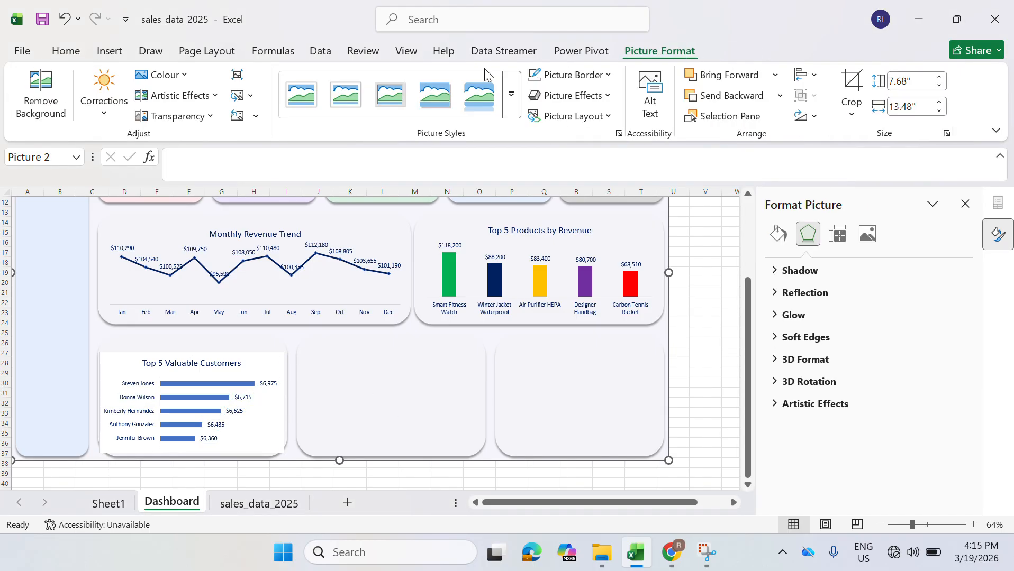
# - Remove the fill and outline of the Top 5 Valuable Customers chart area so the card behind it shows through
pyautogui.click(260, 369)
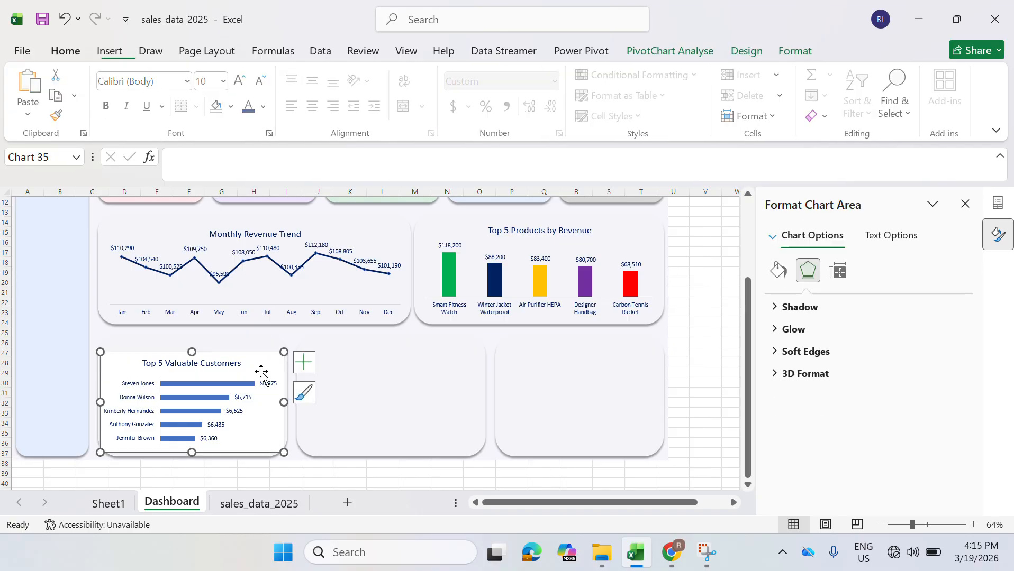
pyautogui.click(786, 51)
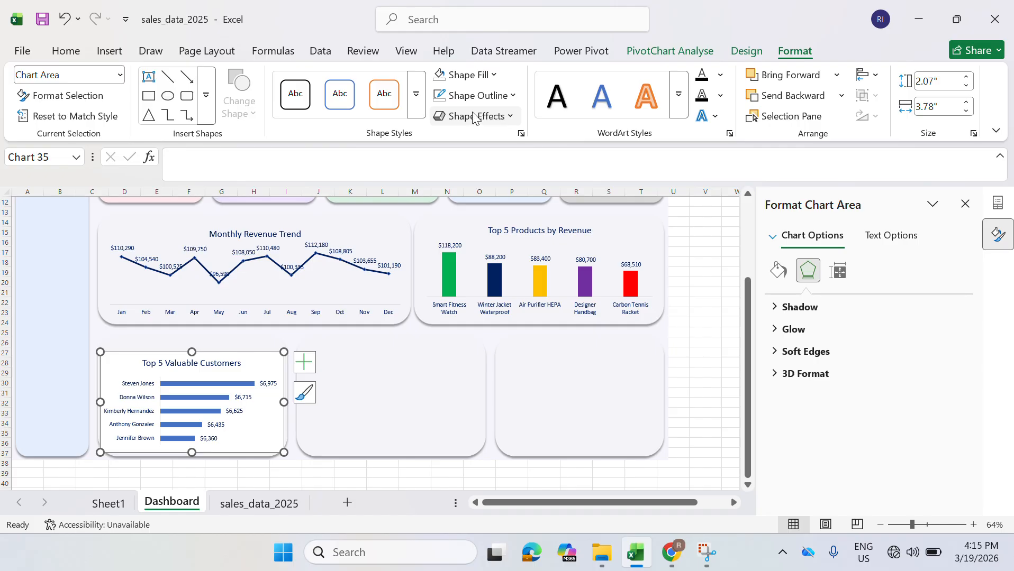
pyautogui.click(494, 75)
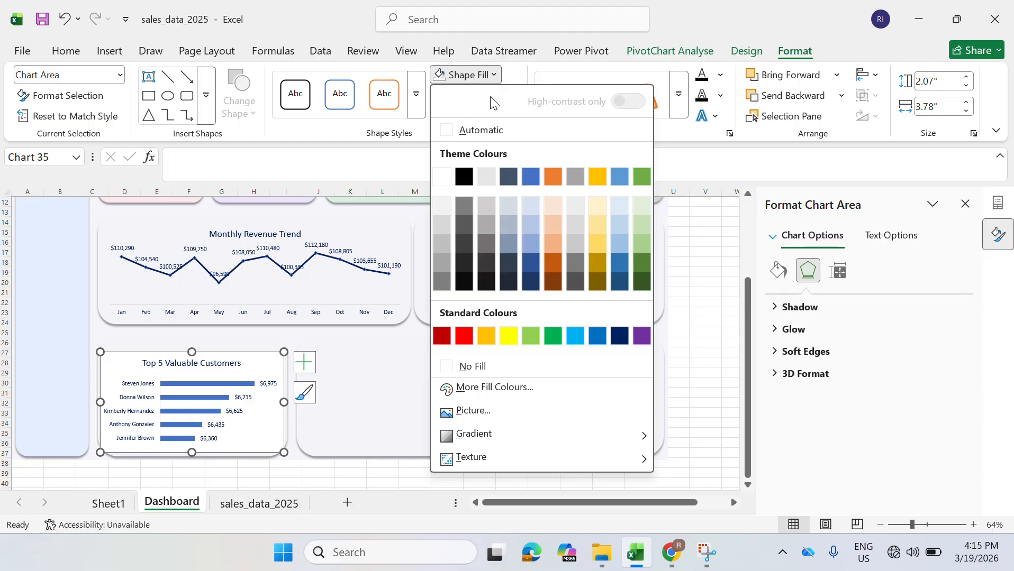
pyautogui.click(458, 366)
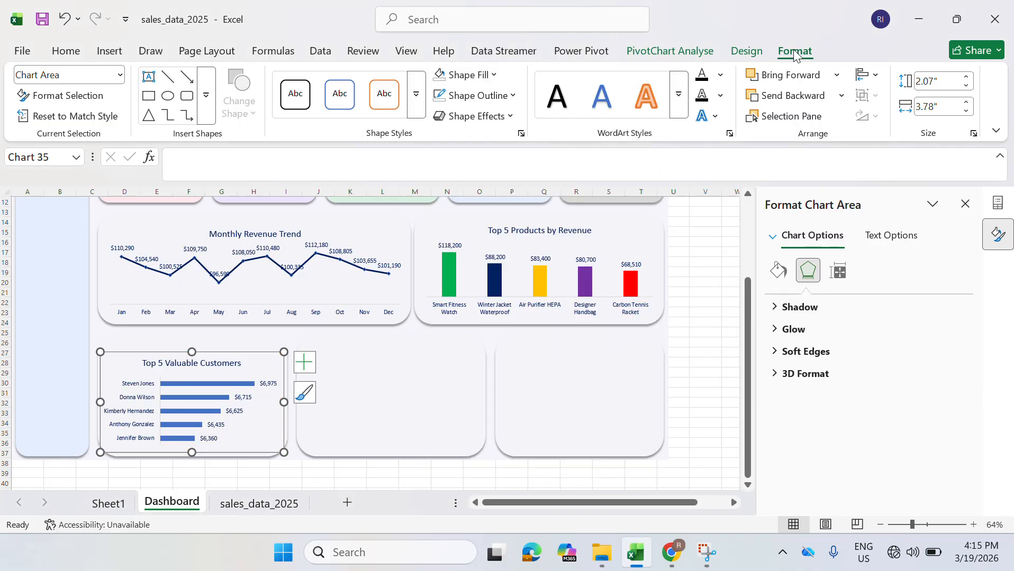
pyautogui.click(495, 96)
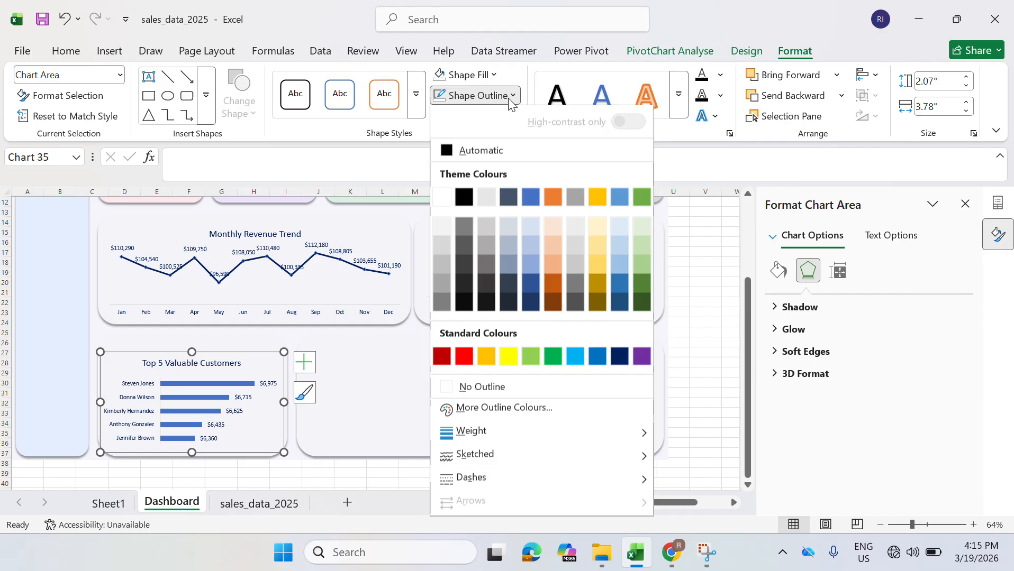
pyautogui.click(450, 386)
pyautogui.click(366, 412)
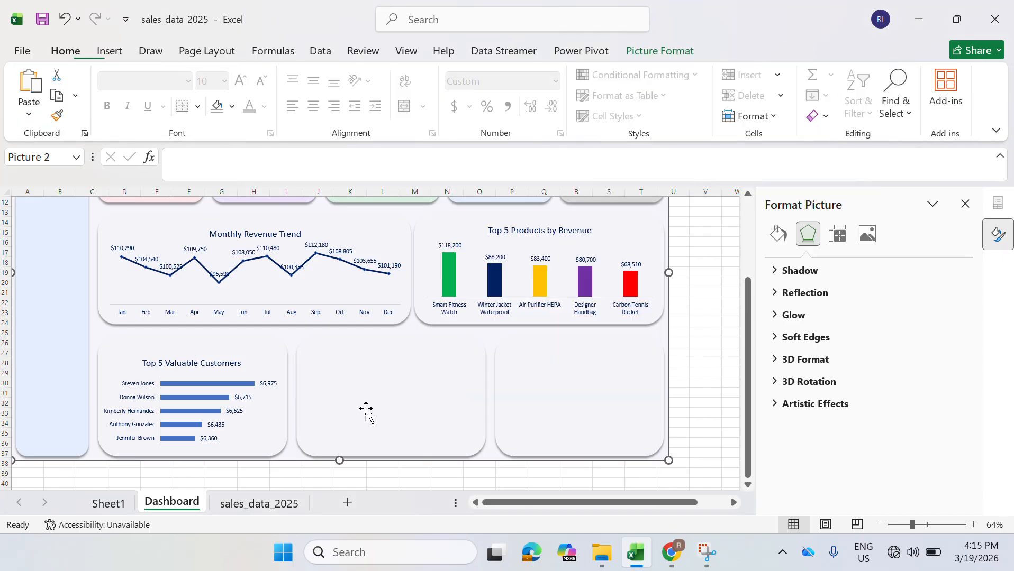
# - Extend the Top 5 Valuable Customers chart slightly upward to a height of about 2.16"
pyautogui.click(251, 365)
pyautogui.moveTo(192, 352); pyautogui.dragTo(192, 348)
pyautogui.click(395, 397)
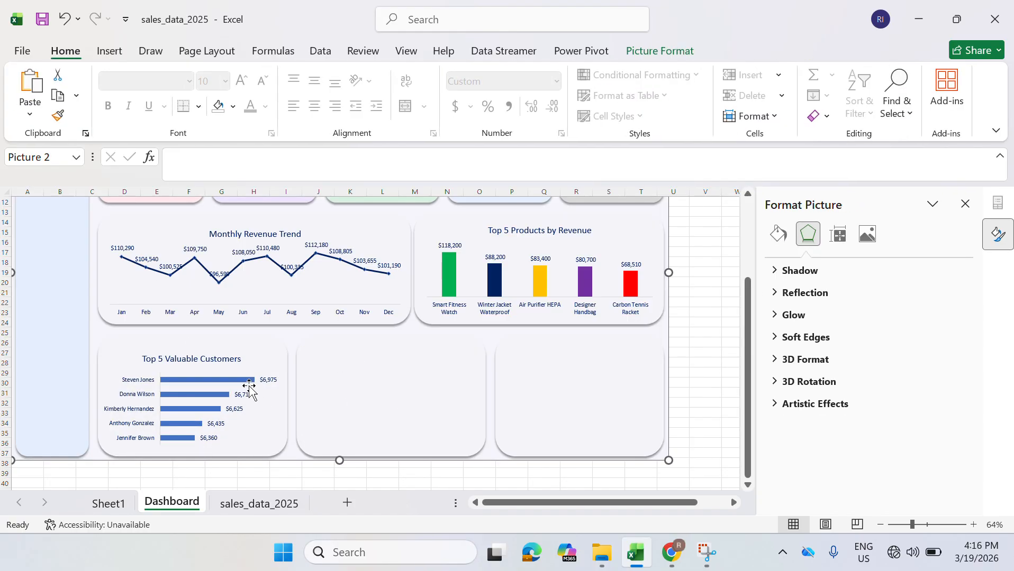
# - Fill the highest customer bar with standard green and the second bar with standard dark blue
pyautogui.click(201, 378)
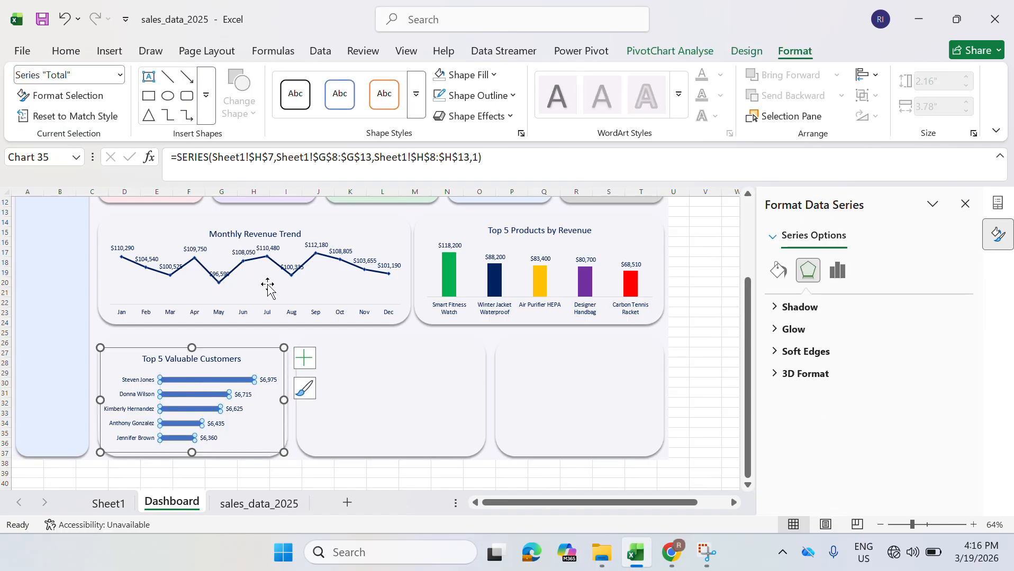
pyautogui.click(232, 377)
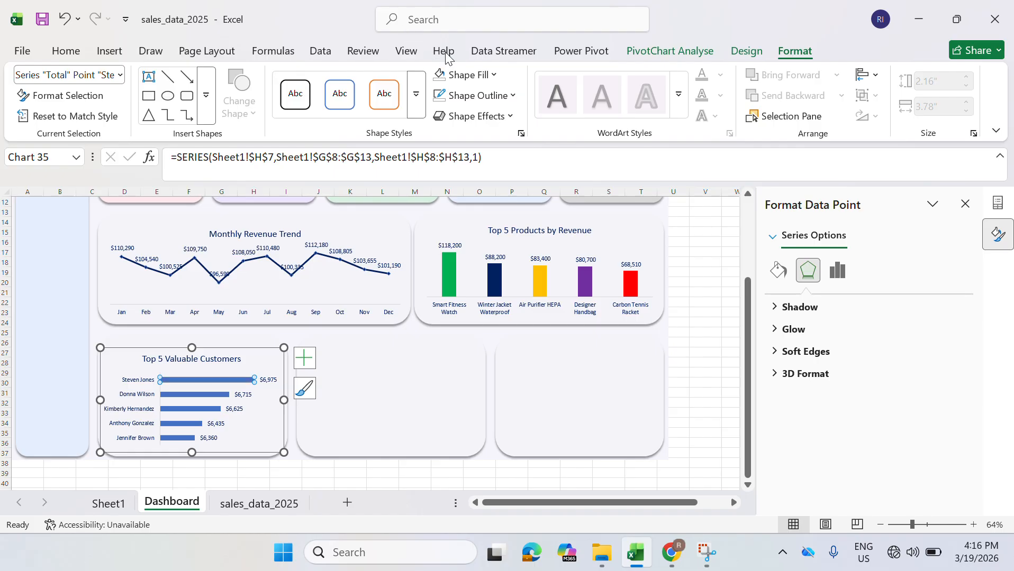
pyautogui.click(494, 75)
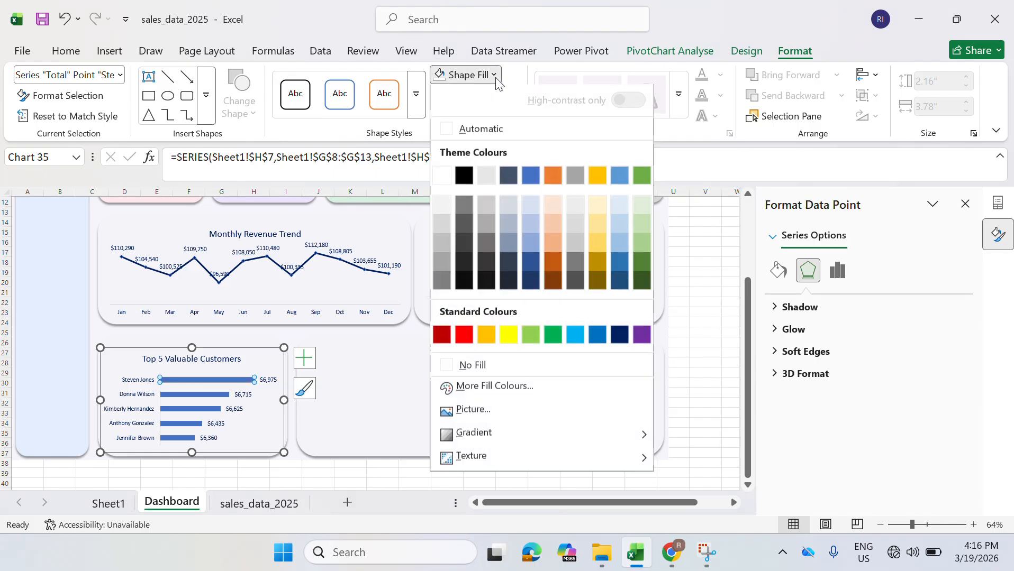
pyautogui.click(547, 337)
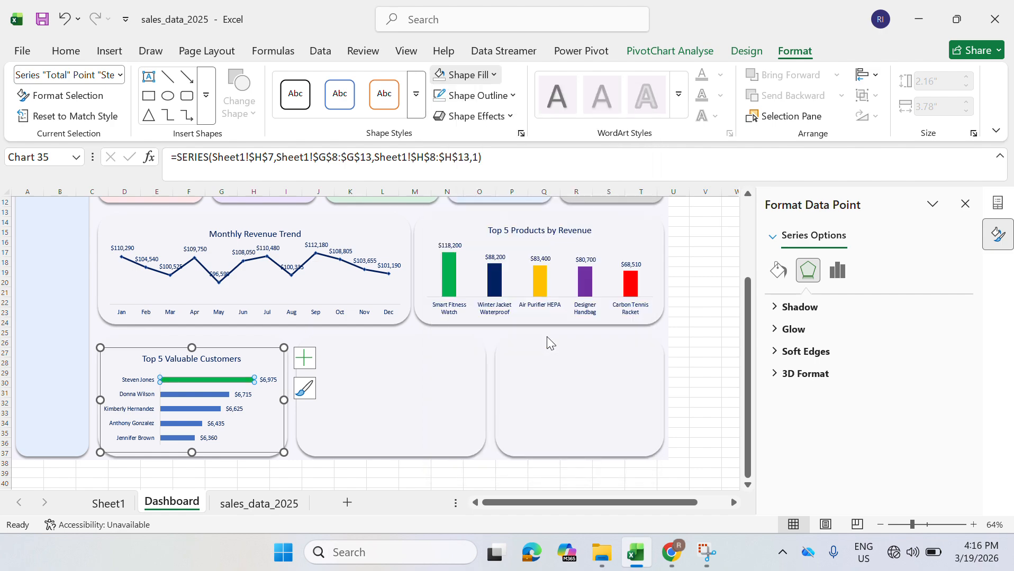
pyautogui.click(199, 394)
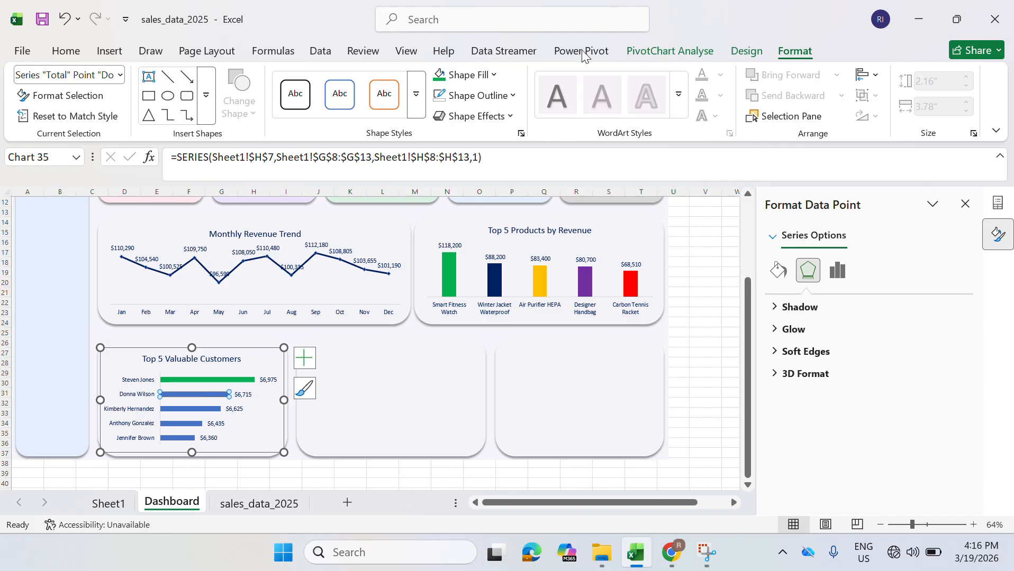
pyautogui.click(65, 53)
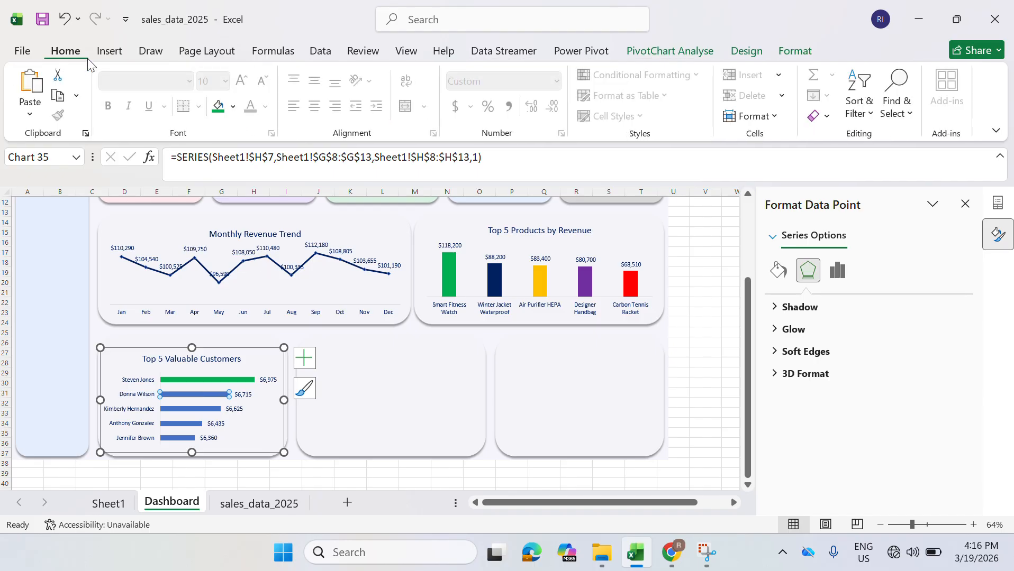
pyautogui.click(233, 107)
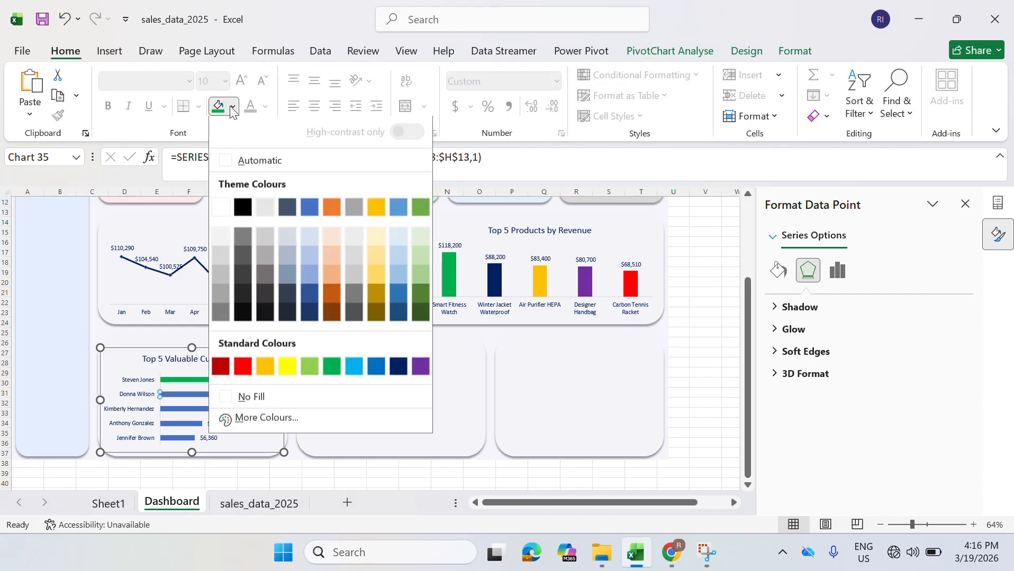
pyautogui.click(401, 367)
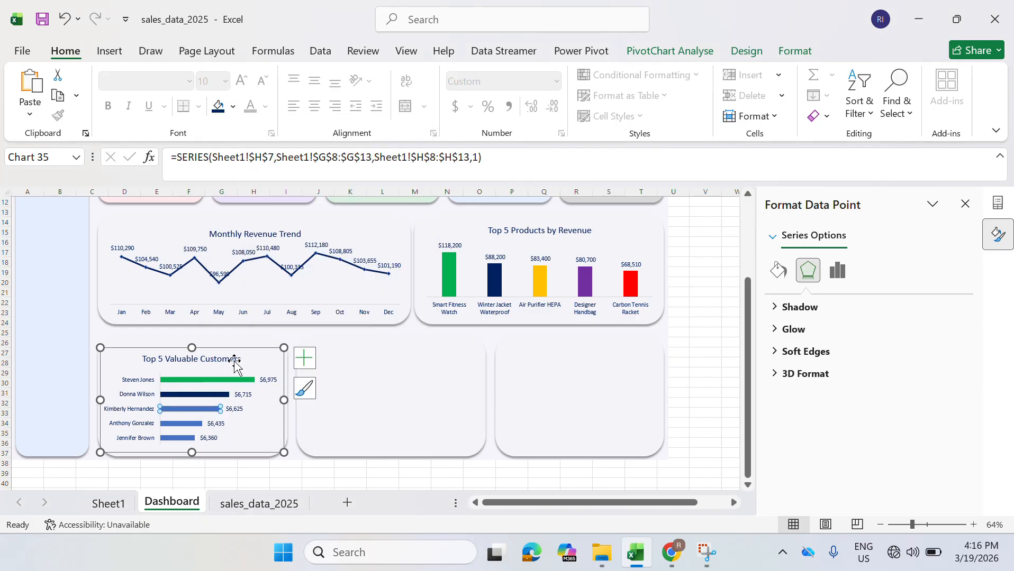
# - Fill the third customer bar with the darker gold theme colour and the fourth bar with standard purple
pyautogui.click(234, 106)
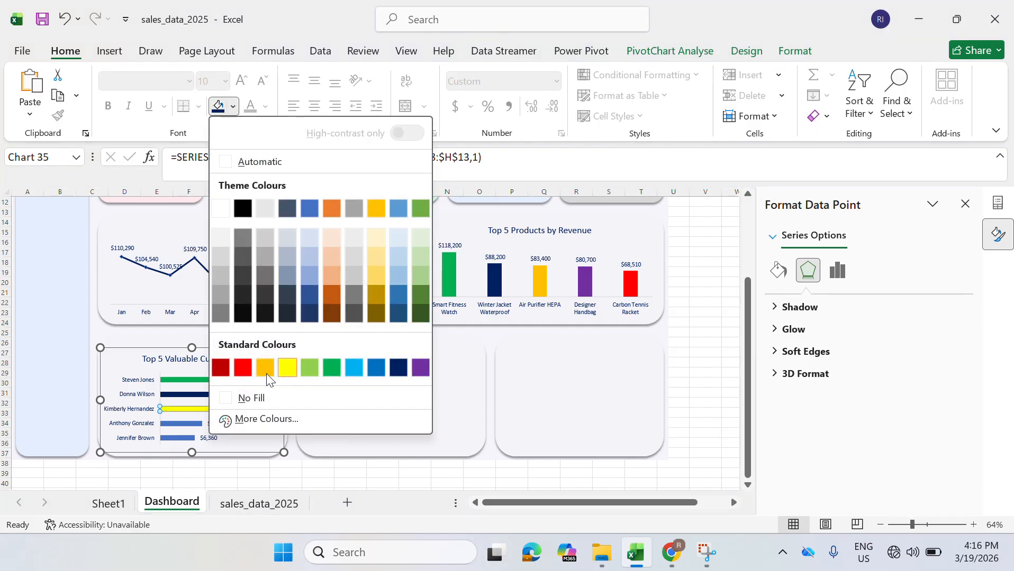
pyautogui.click(377, 294)
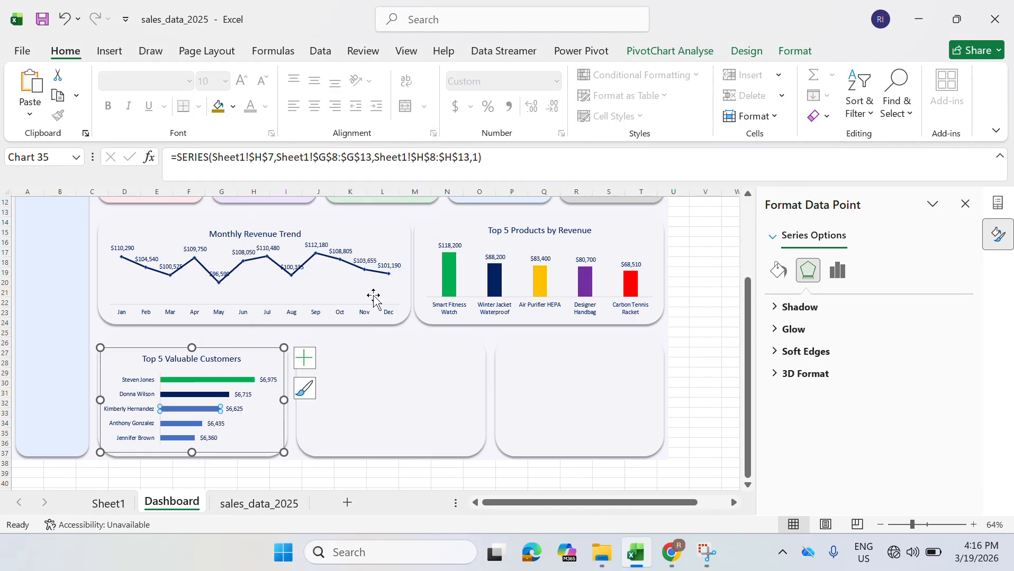
pyautogui.click(184, 424)
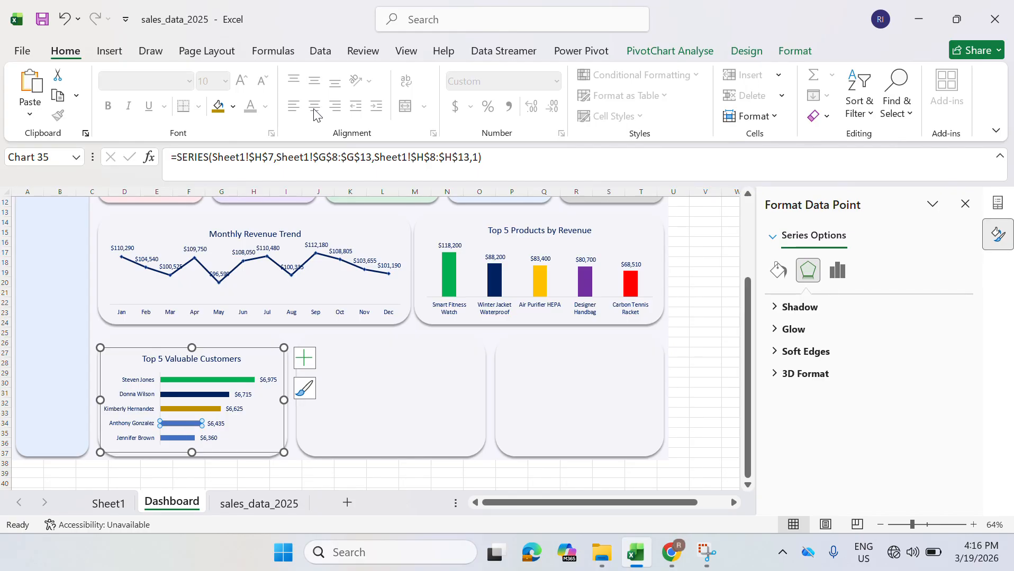
pyautogui.click(233, 106)
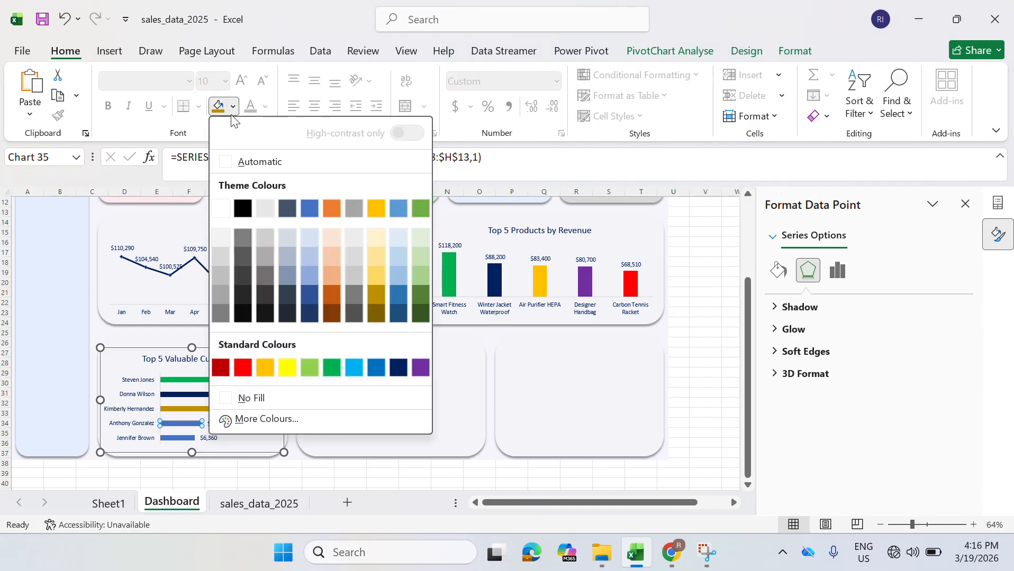
pyautogui.click(421, 368)
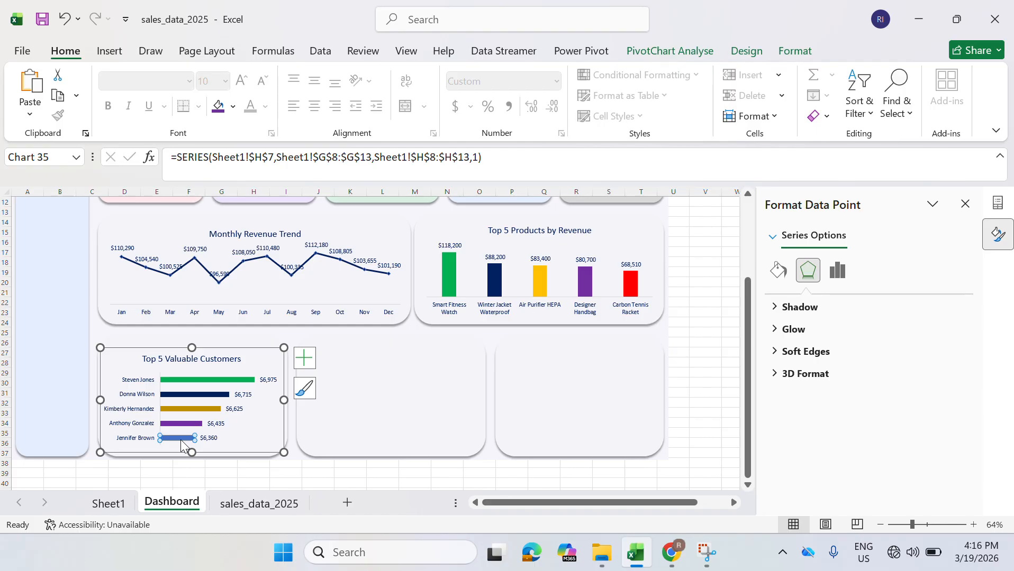
# - Fill the lowest bar of the Top 5 Valuable Customers chart with standard red
pyautogui.click(233, 106)
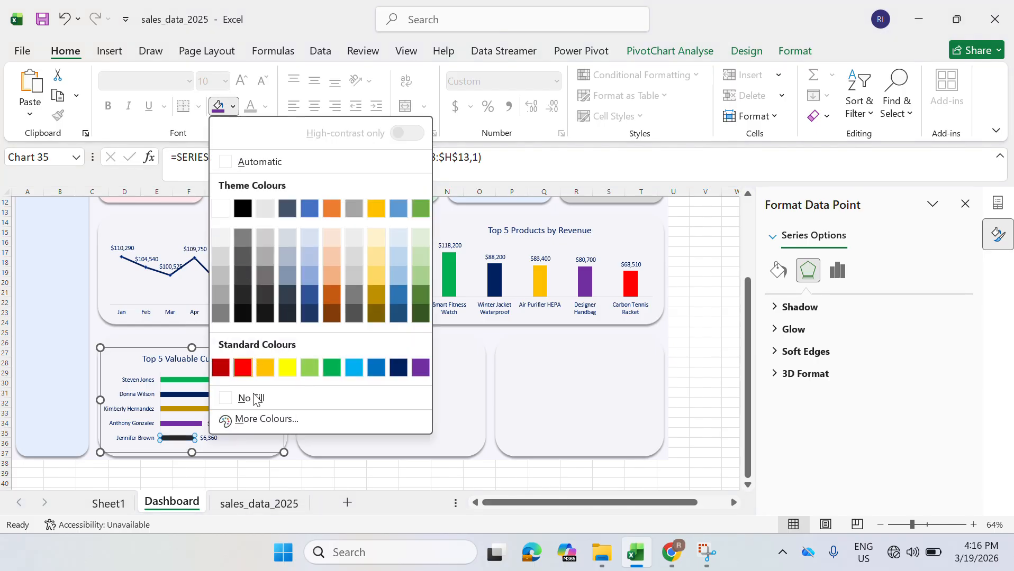
pyautogui.click(253, 368)
pyautogui.click(335, 412)
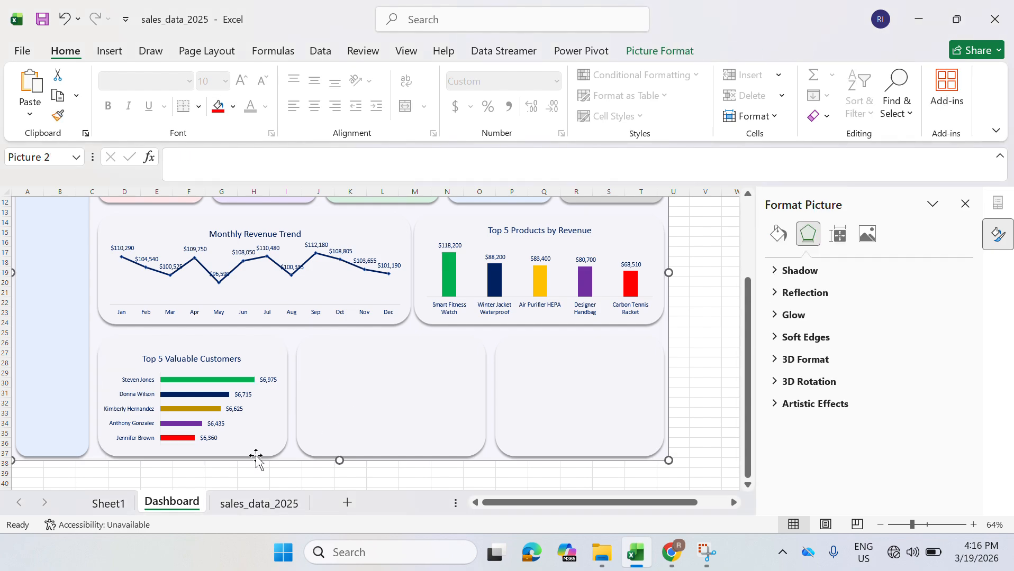
# - Insert a 2-D clustered bar PivotChart from the Regional Analysis pivot table on Sheet1
pyautogui.click(124, 503)
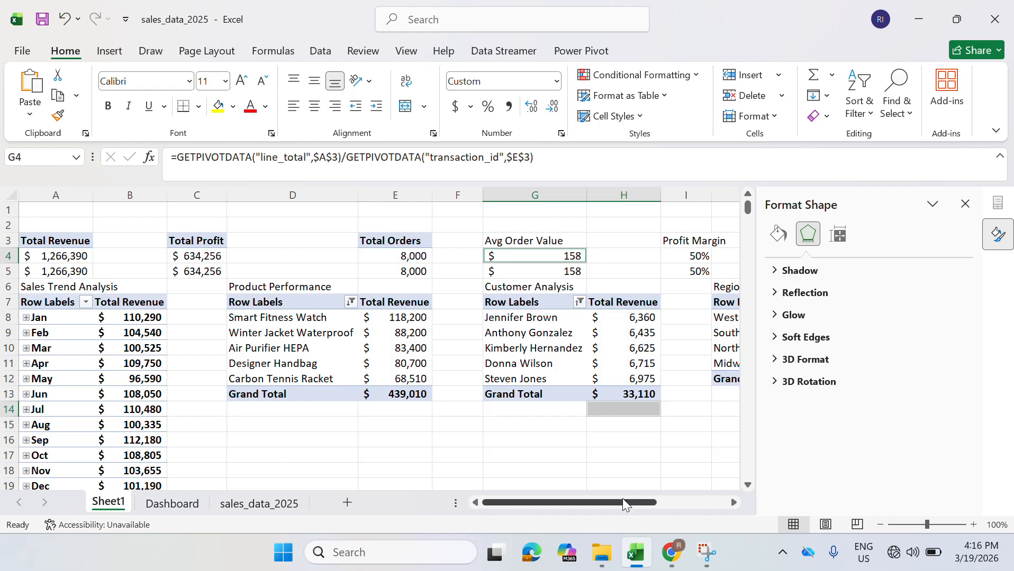
pyautogui.moveTo(623, 500); pyautogui.dragTo(686, 509)
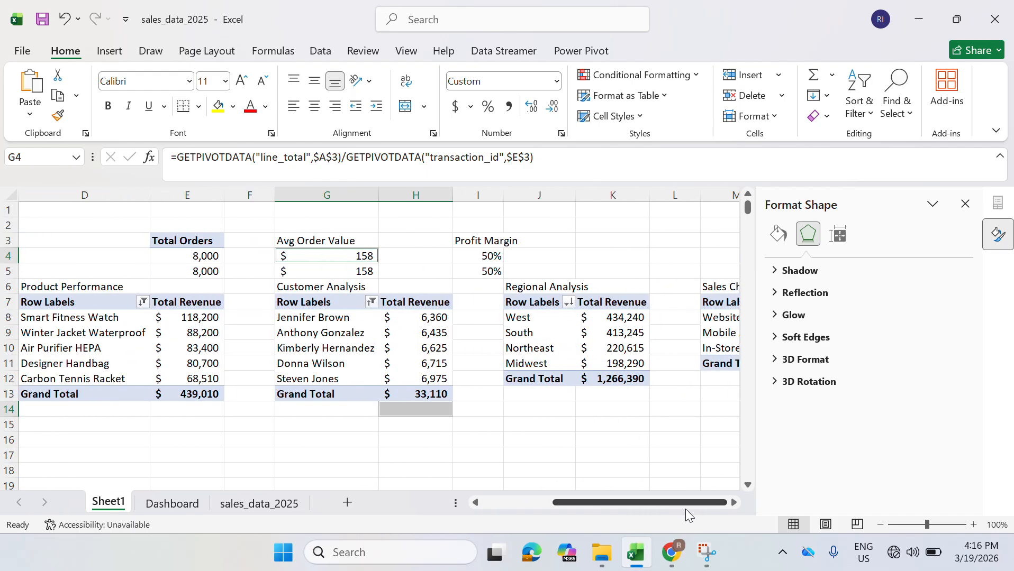
pyautogui.click(435, 326)
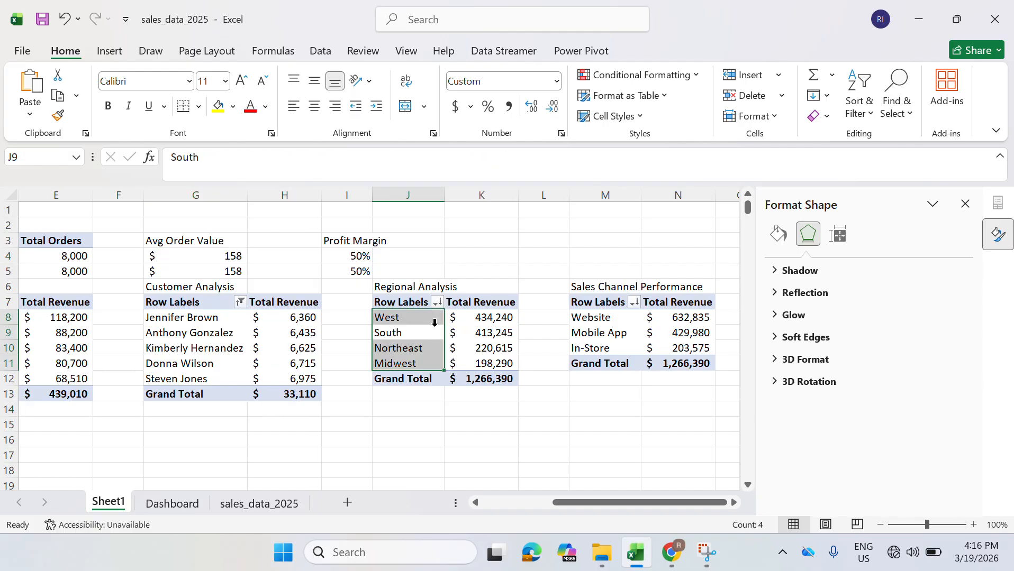
pyautogui.click(493, 331)
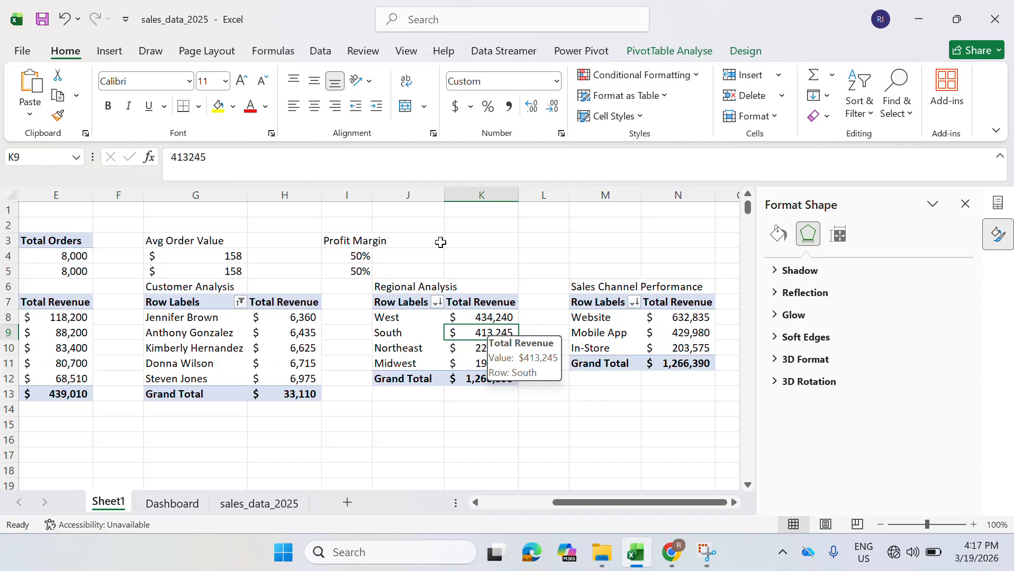
pyautogui.click(119, 59)
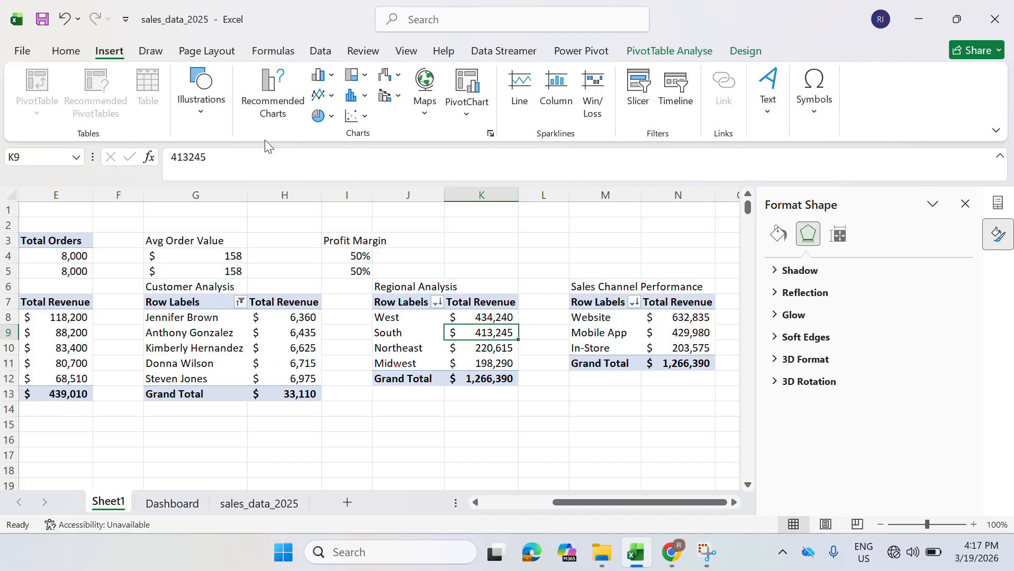
pyautogui.click(324, 74)
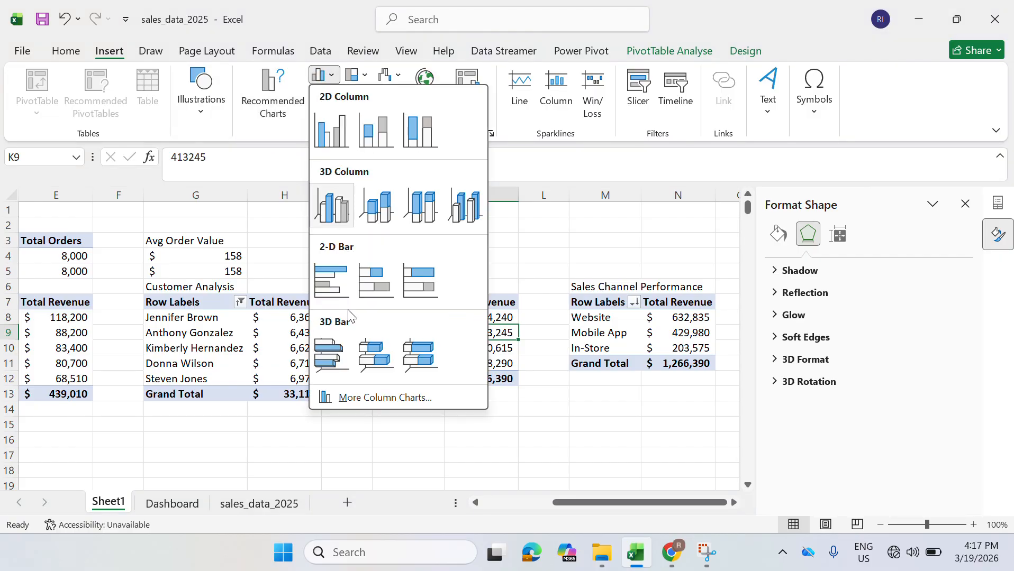
pyautogui.click(332, 281)
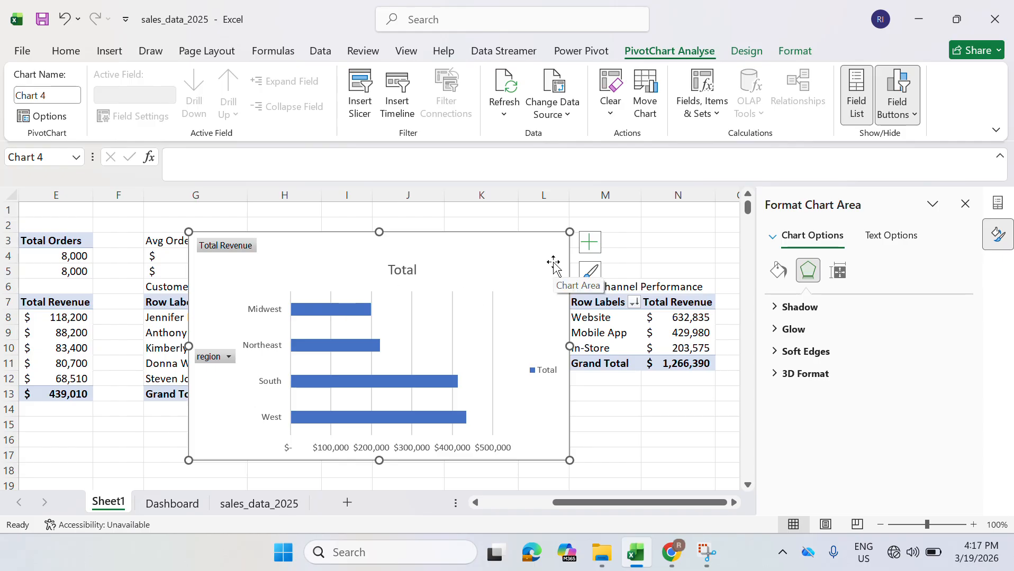
# - Move the new regional bar chart to the Dashboard sheet and place it over the empty middle card of the lower row
pyautogui.hotkey('ctrl', 'x')
pyautogui.click(175, 501)
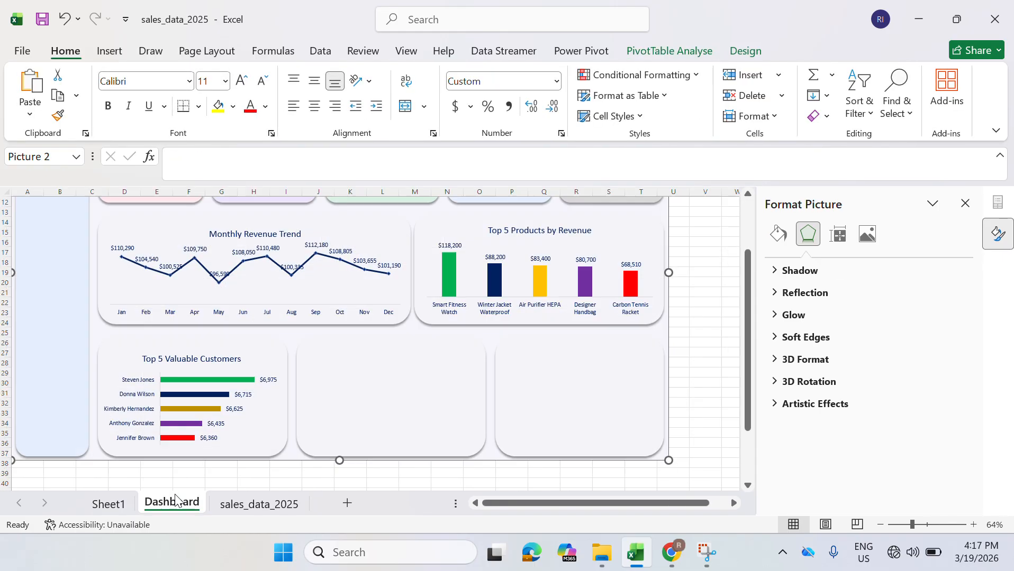
pyautogui.hotkey('ctrl', 'v')
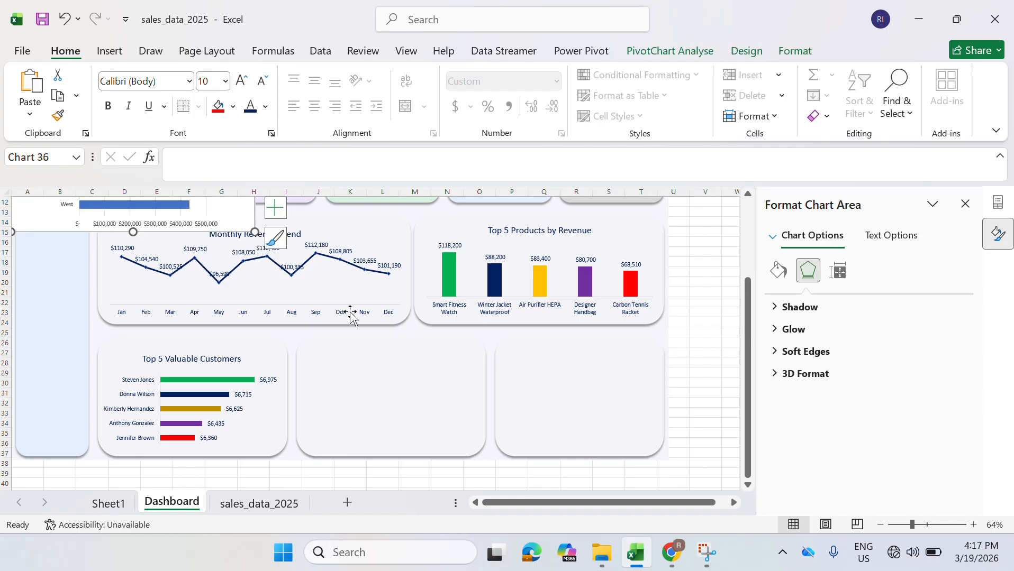
pyautogui.moveTo(254, 225); pyautogui.dragTo(600, 441)
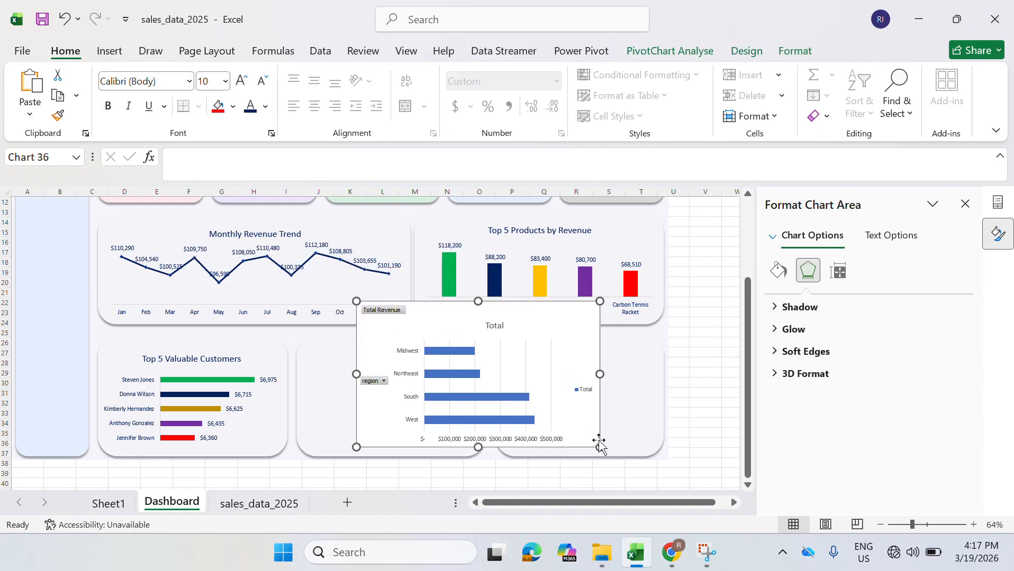
# - Copy the chart area formatting of the Top 5 Valuable Customers chart onto the regional bar chart
pyautogui.click(267, 369)
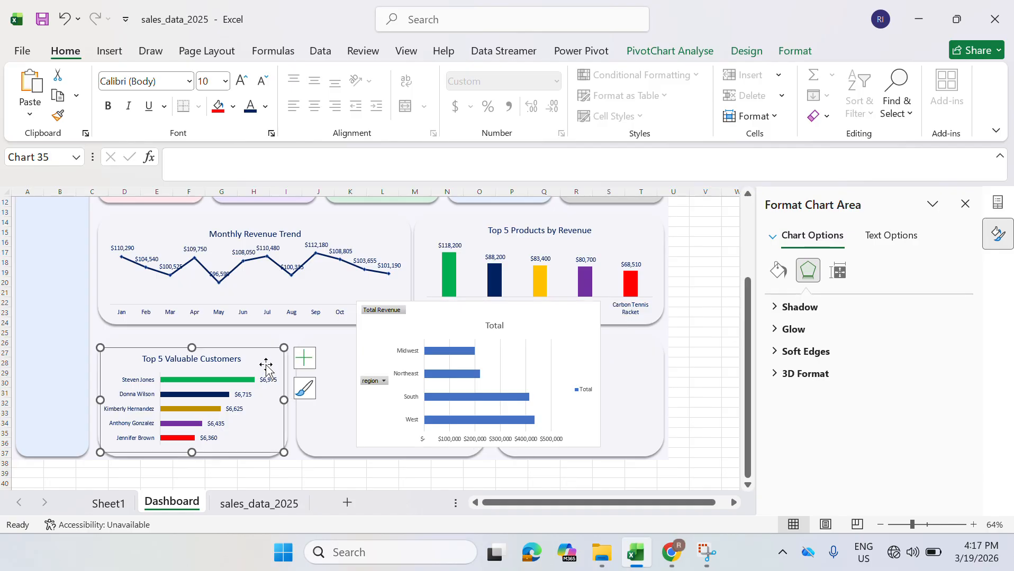
pyautogui.click(58, 116)
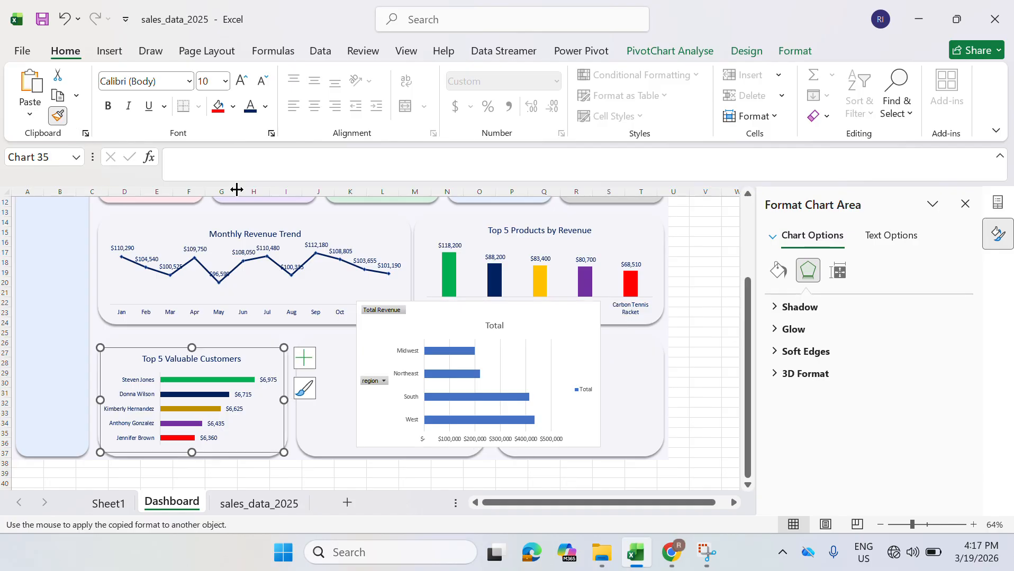
pyautogui.click(393, 334)
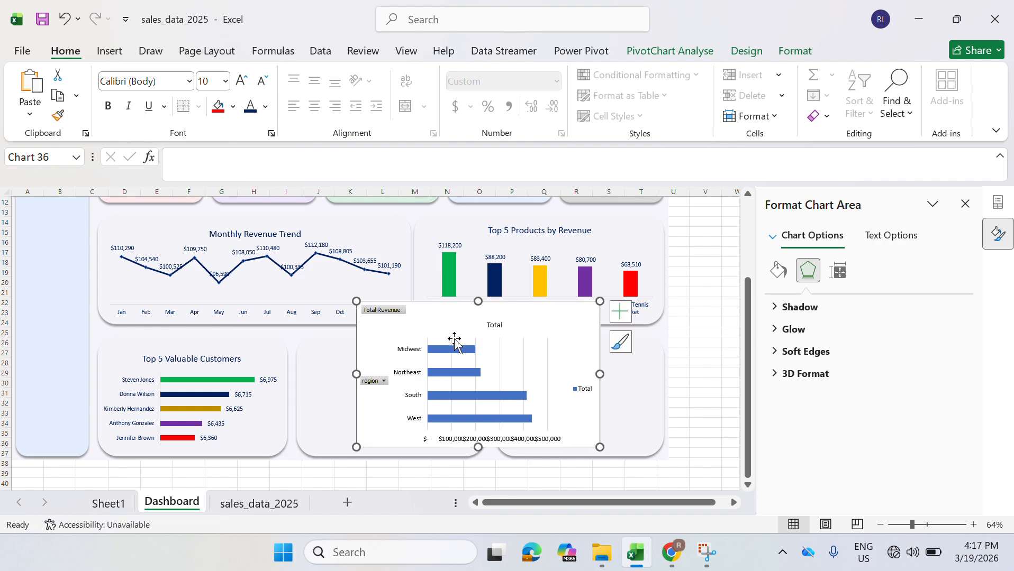
# - Hide all field buttons on the regional chart and delete its legend and revenue value axis
pyautogui.rightClick(381, 312)
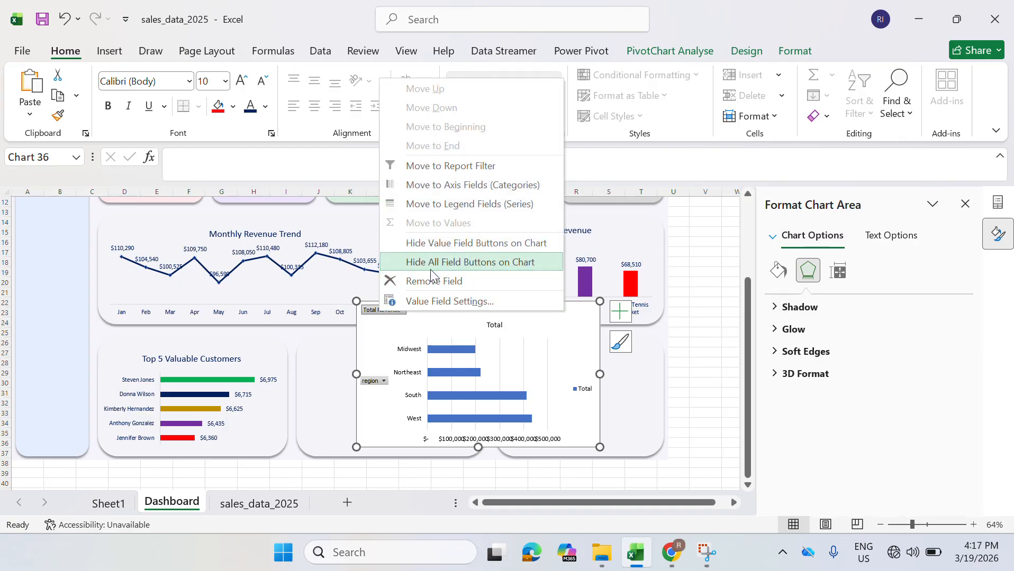
pyautogui.click(432, 263)
pyautogui.click(580, 381)
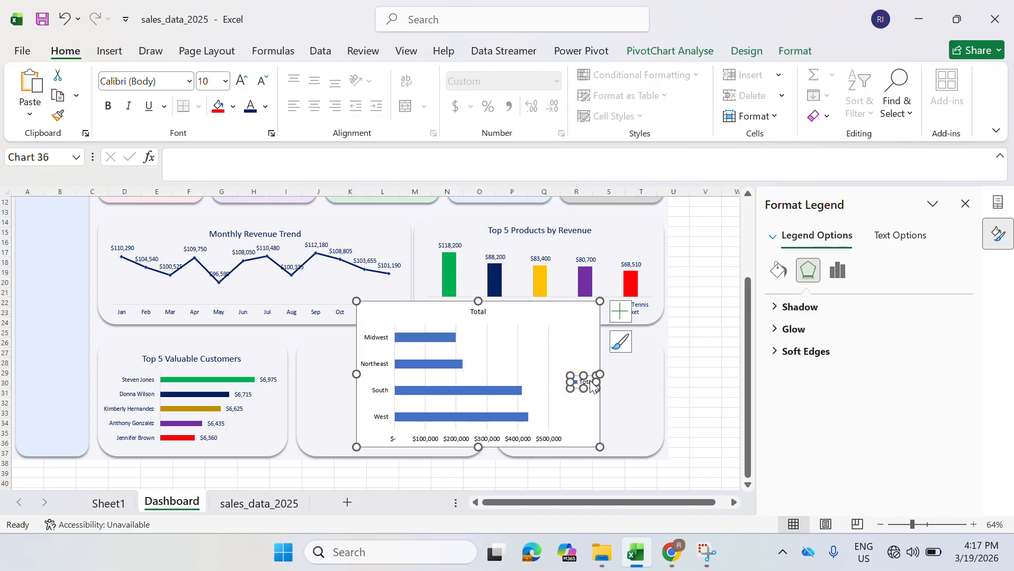
pyautogui.press('Delete')
pyautogui.click(528, 439)
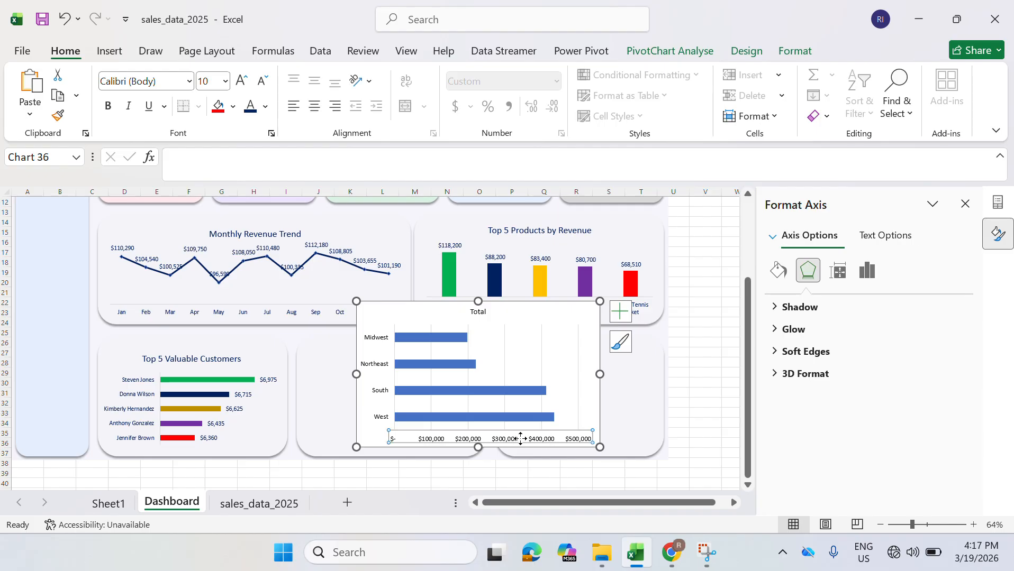
pyautogui.press('Delete')
# - Add data labels to the regional chart and sort its bars from smallest to largest
pyautogui.click(620, 312)
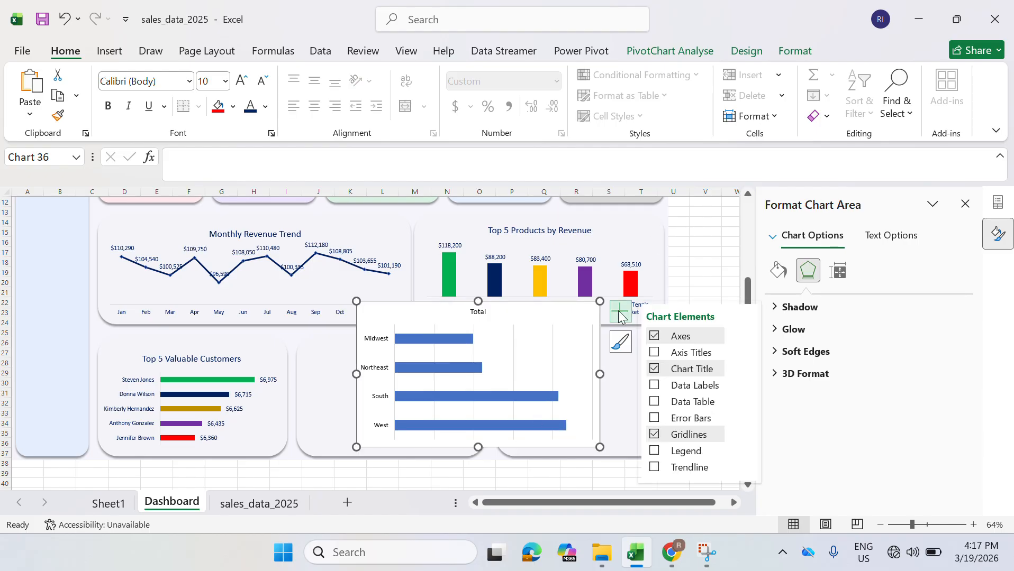
pyautogui.click(655, 386)
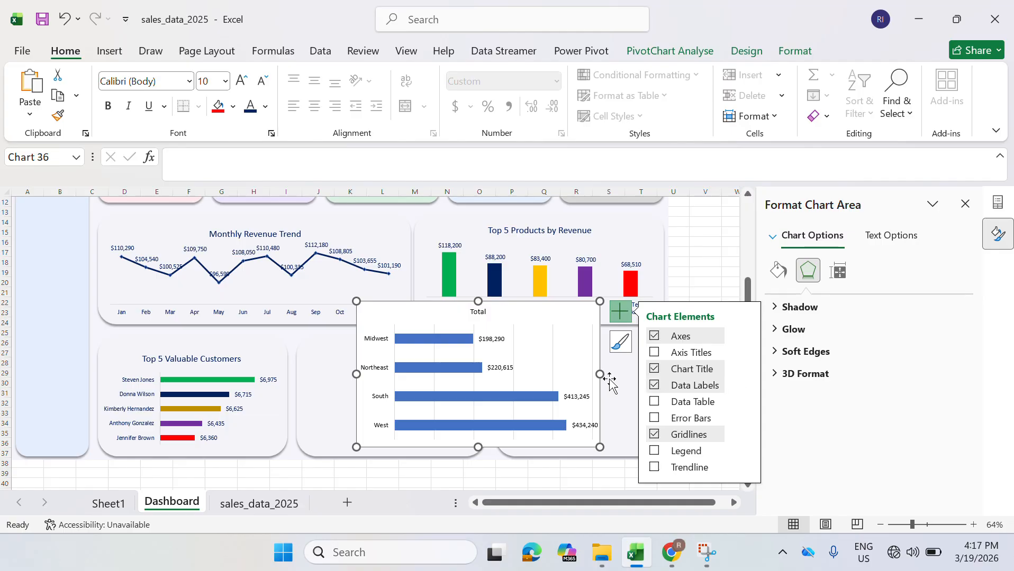
pyautogui.rightClick(459, 343)
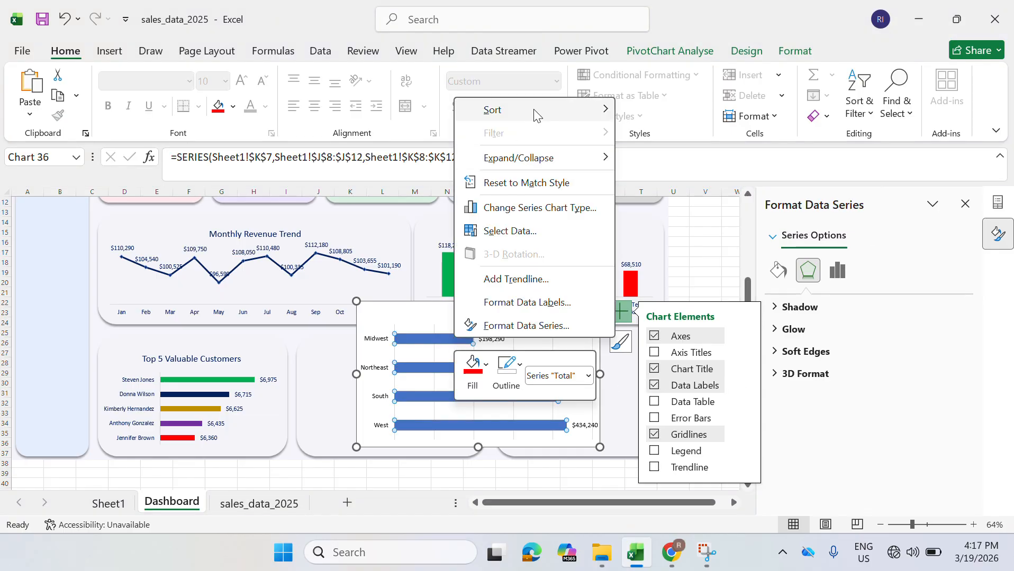
pyautogui.moveTo(536, 114)
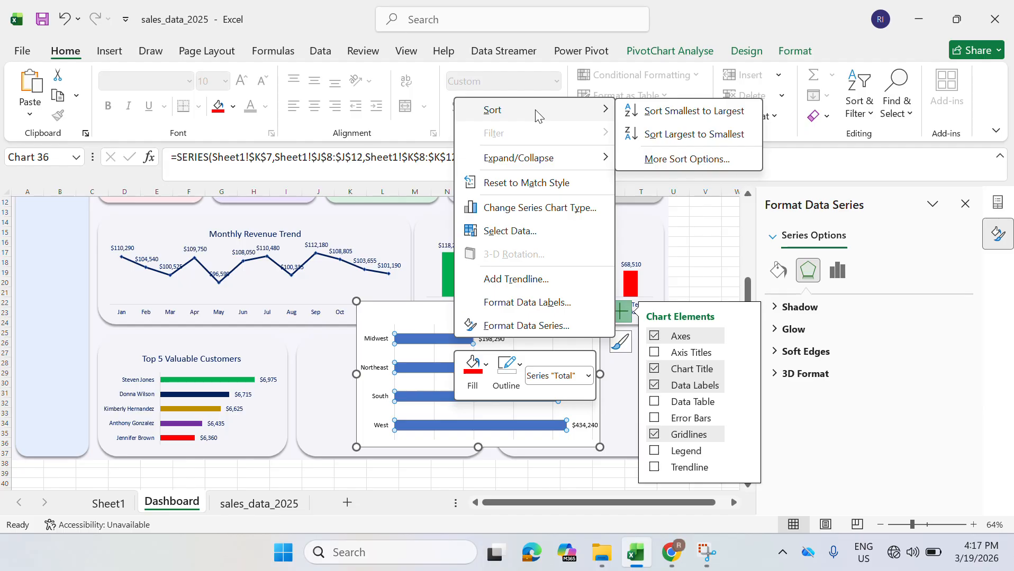
pyautogui.click(688, 112)
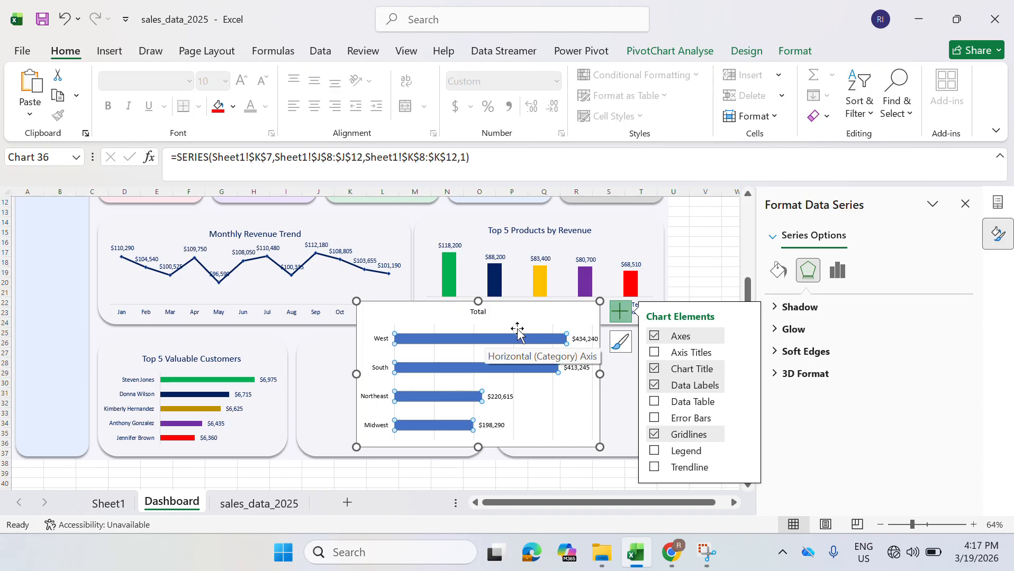
# - Replace the regional chart's title text with "Revenue by Region"
pyautogui.click(482, 315)
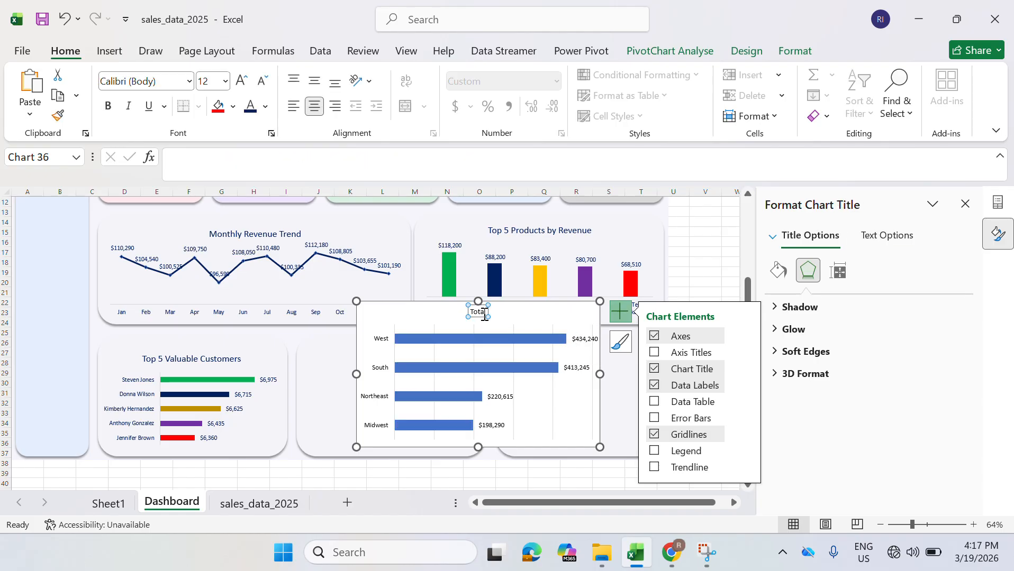
pyautogui.click(486, 314)
pyautogui.doubleClick(477, 314)
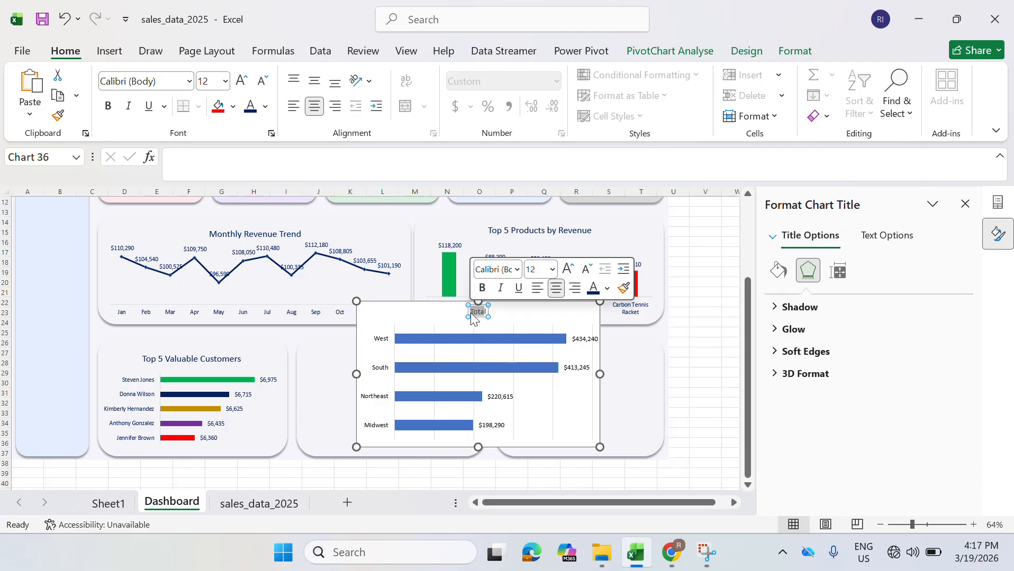
pyautogui.press('BackSpace')
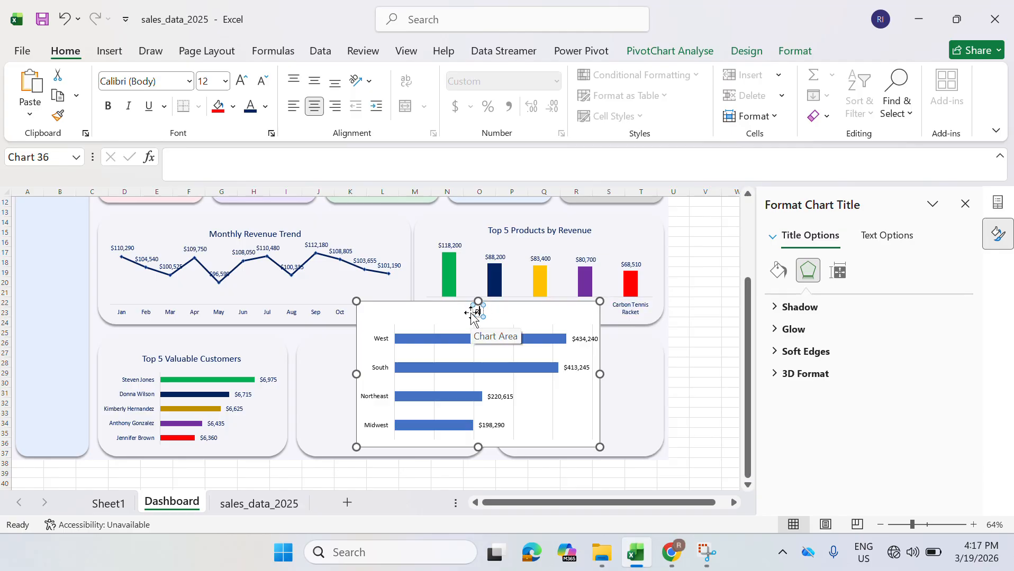
pyautogui.write('Revenu')
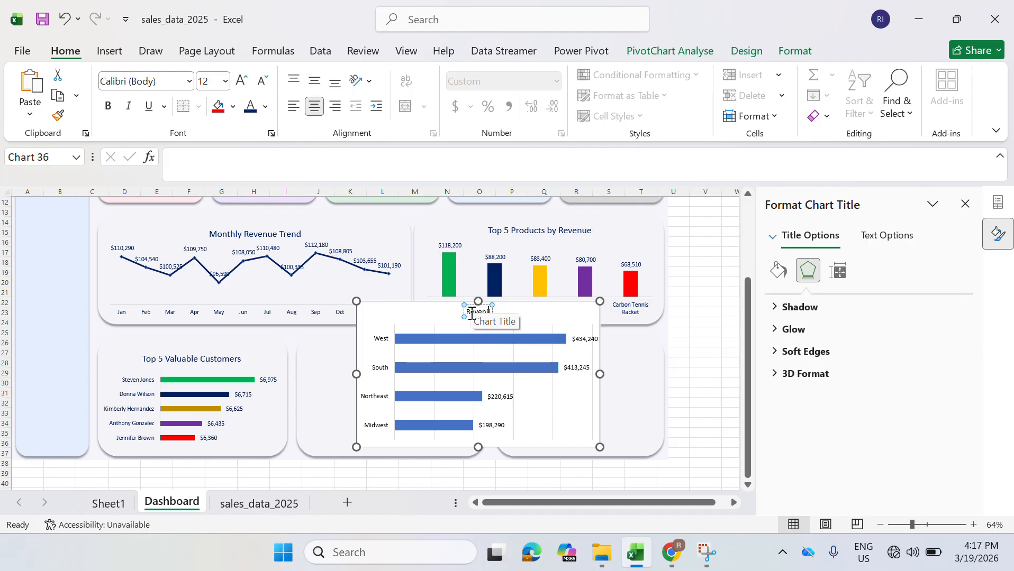
pyautogui.write('e by Re')
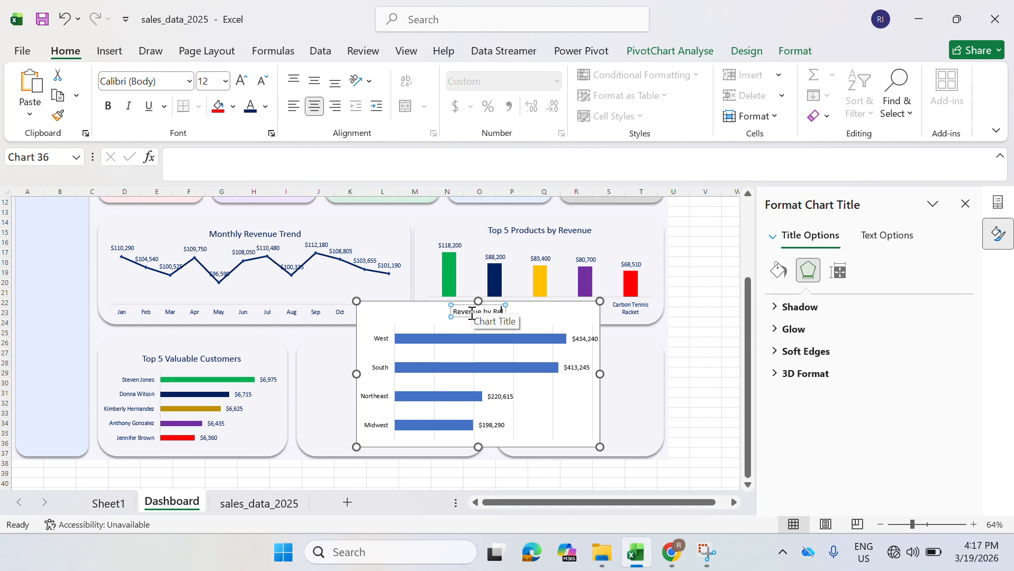
pyautogui.write('gion')
pyautogui.click(536, 320)
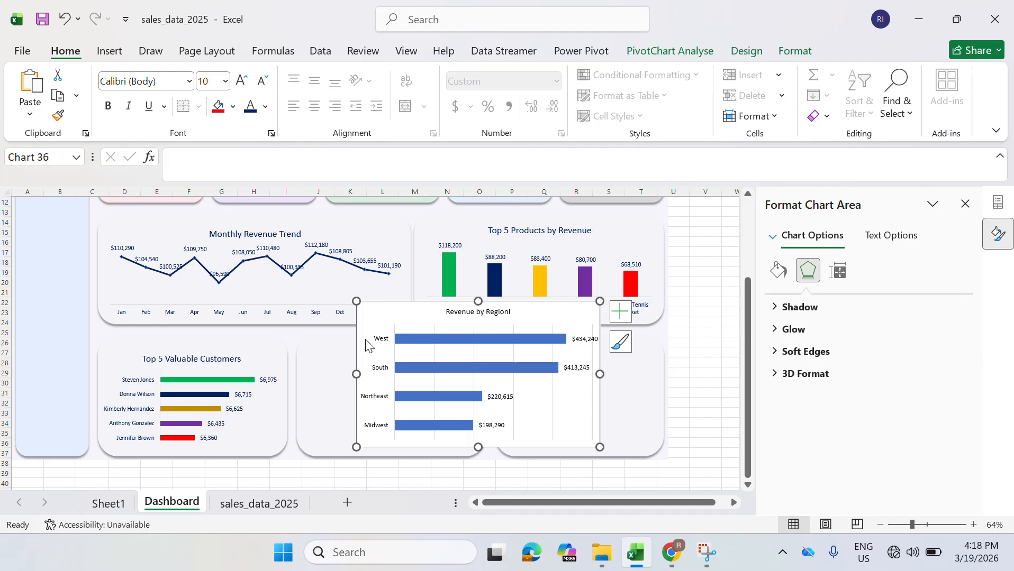
# - Copy the title formatting of the Top 5 Valuable Customers chart onto the regional chart's title
pyautogui.click(242, 358)
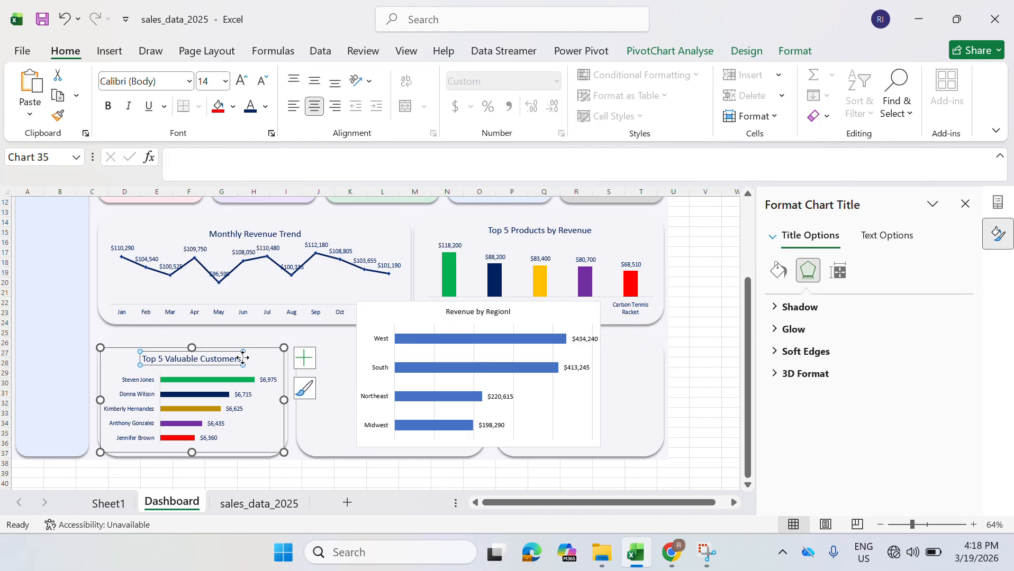
pyautogui.click(58, 115)
pyautogui.click(469, 312)
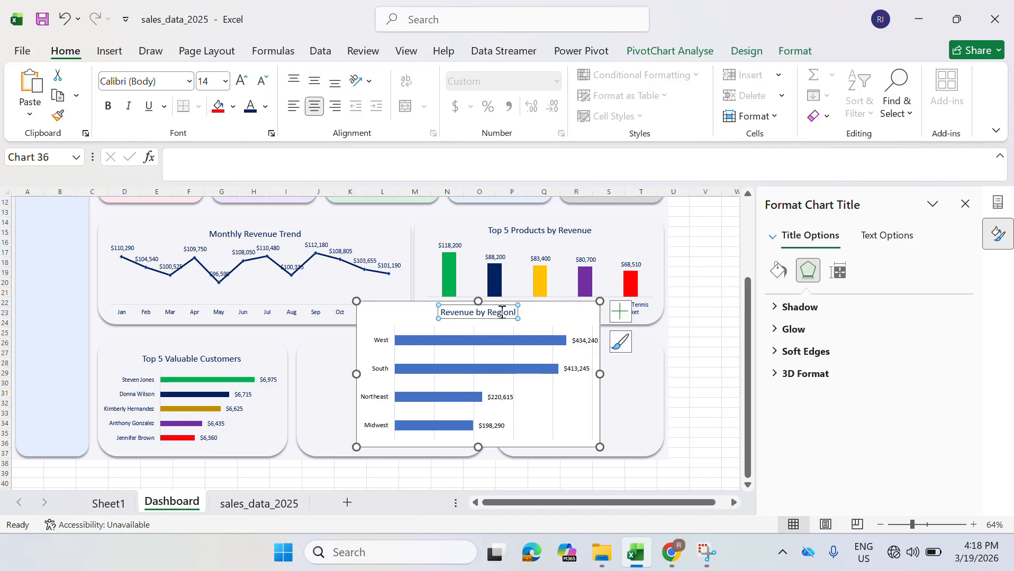
# - Remove the gridlines from the regional revenue chart
pyautogui.click(568, 326)
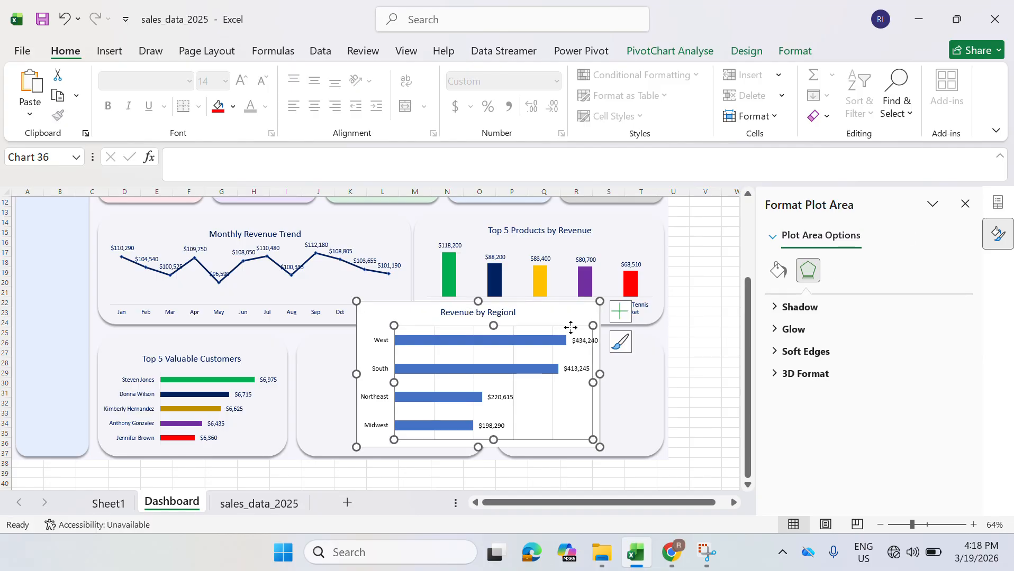
pyautogui.click(579, 313)
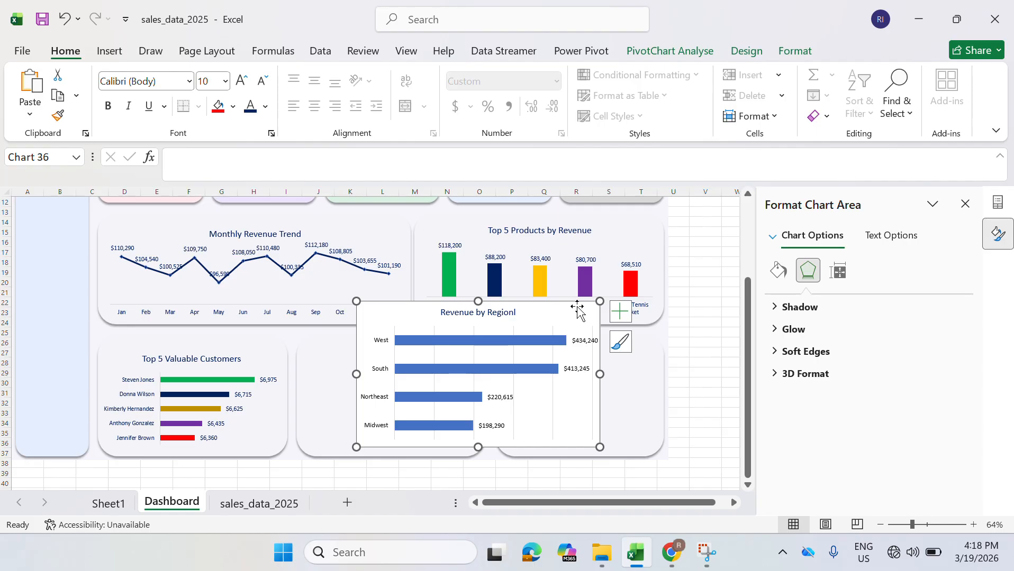
pyautogui.click(626, 313)
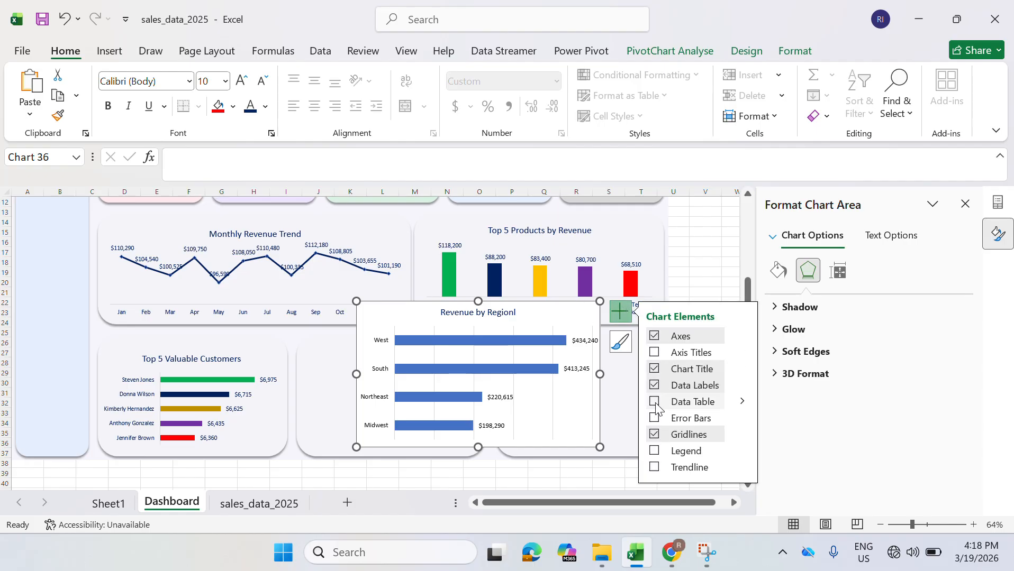
pyautogui.click(655, 434)
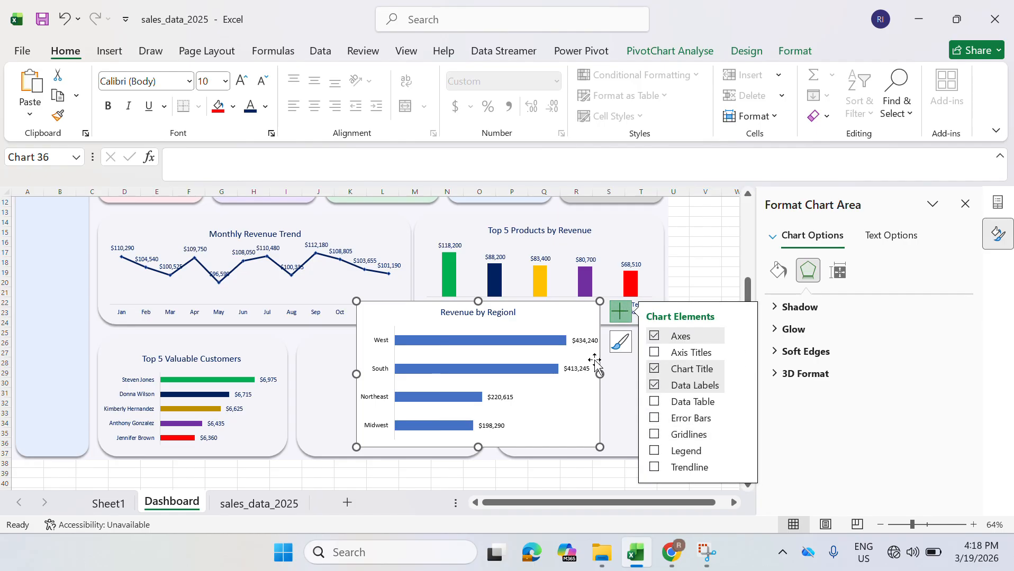
# - Copy the data label and category axis formatting of the Top 5 Valuable Customers chart onto the regional revenue chart
pyautogui.click(242, 405)
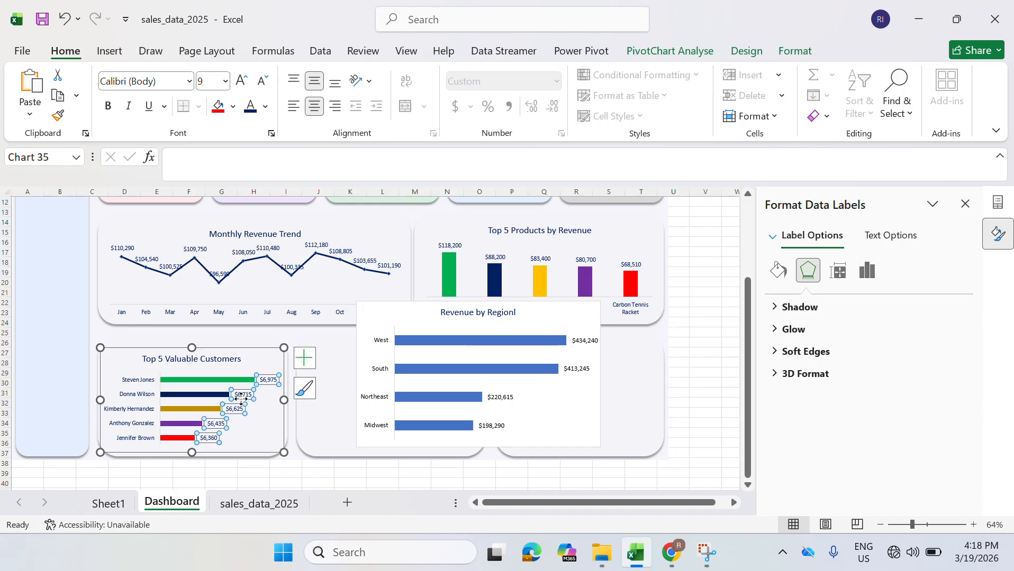
pyautogui.click(58, 115)
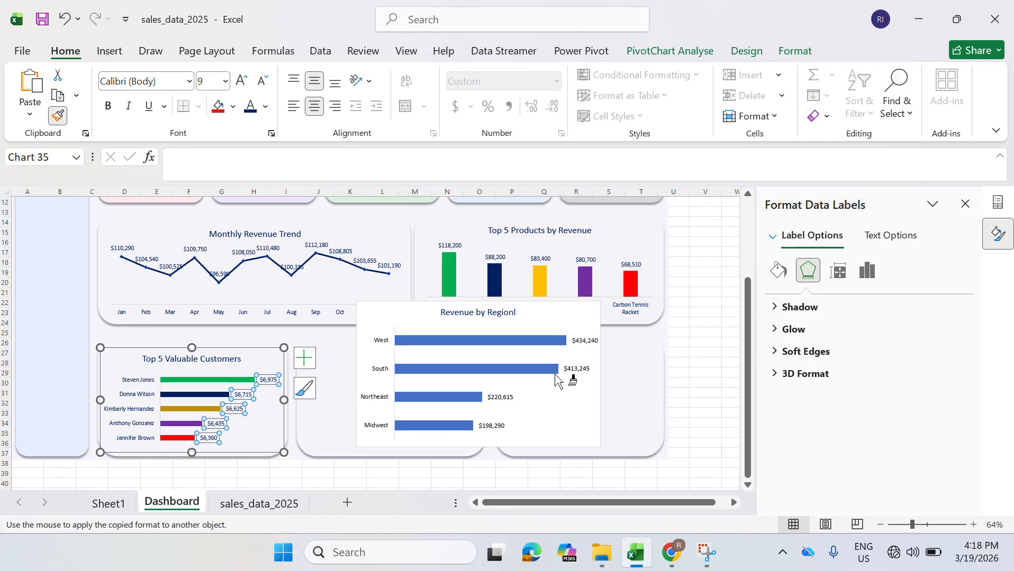
pyautogui.click(582, 369)
pyautogui.click(145, 398)
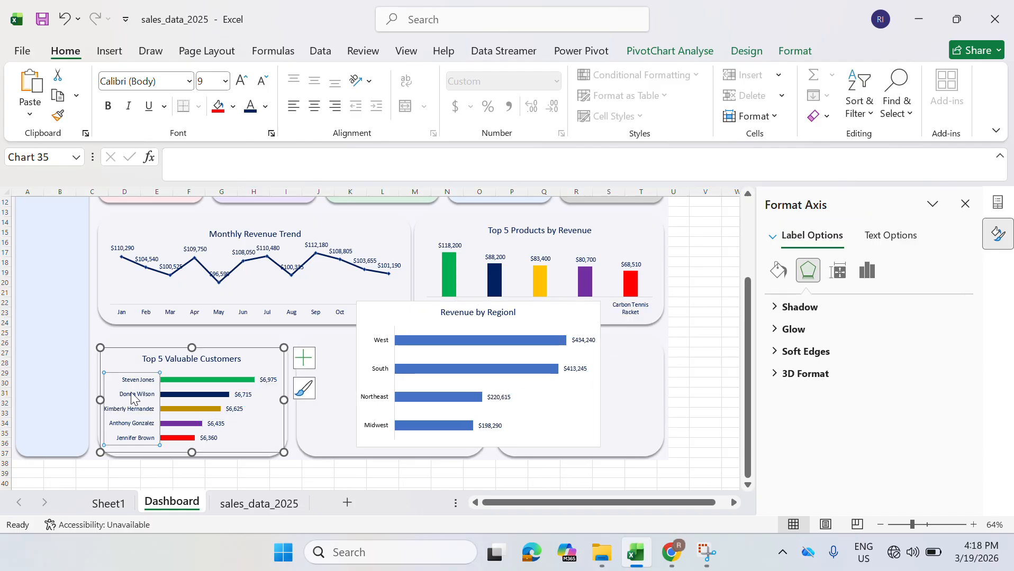
pyautogui.click(58, 115)
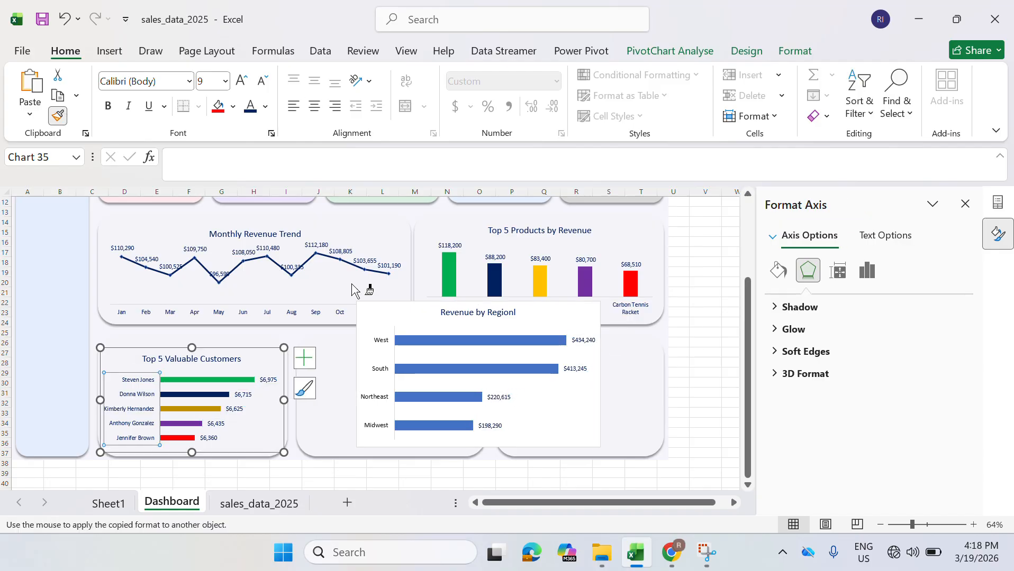
pyautogui.click(378, 371)
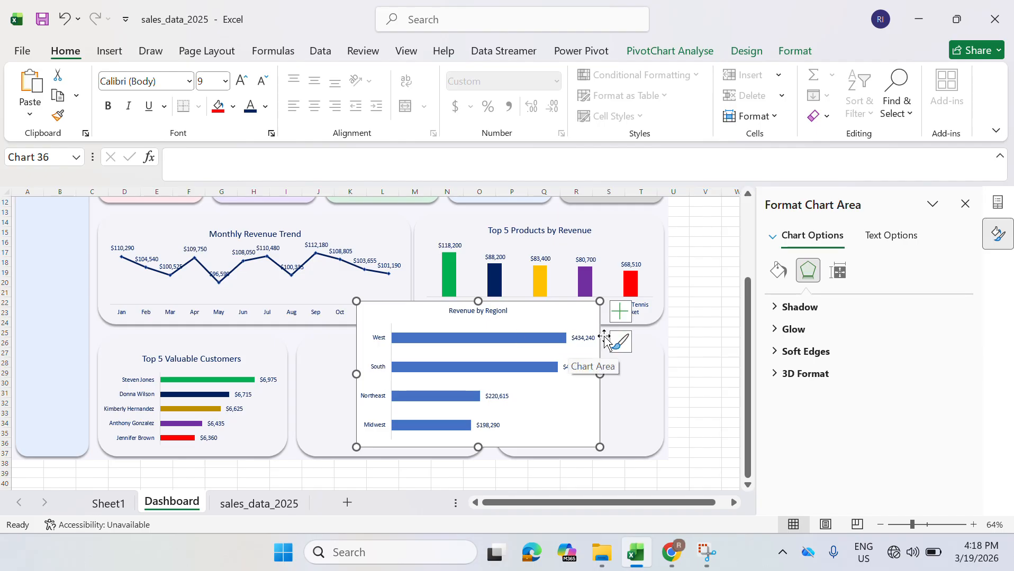
# - Remove the regional revenue chart's background fill and outline by setting them to No Fill and No Outline
pyautogui.click(795, 51)
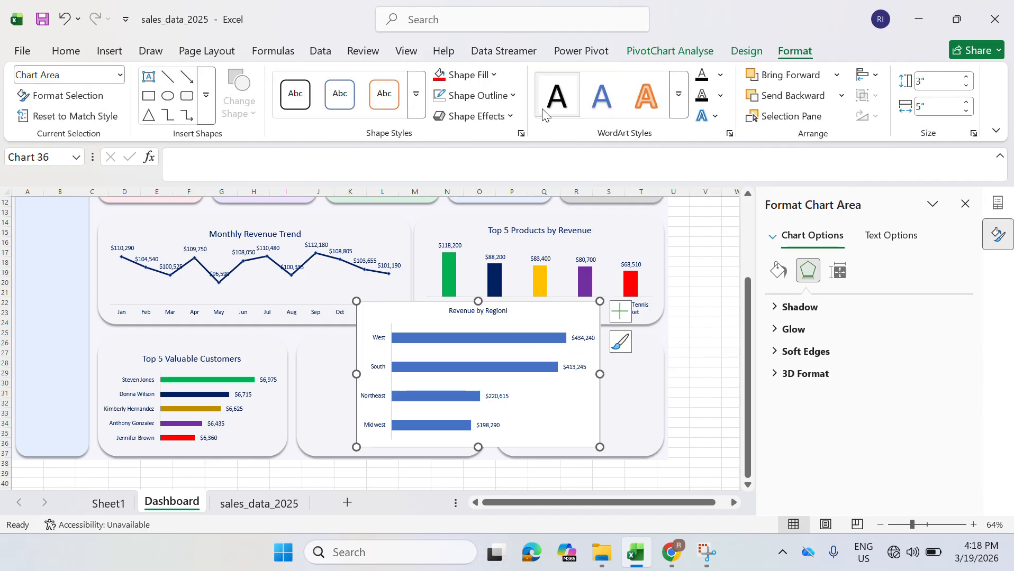
pyautogui.click(464, 75)
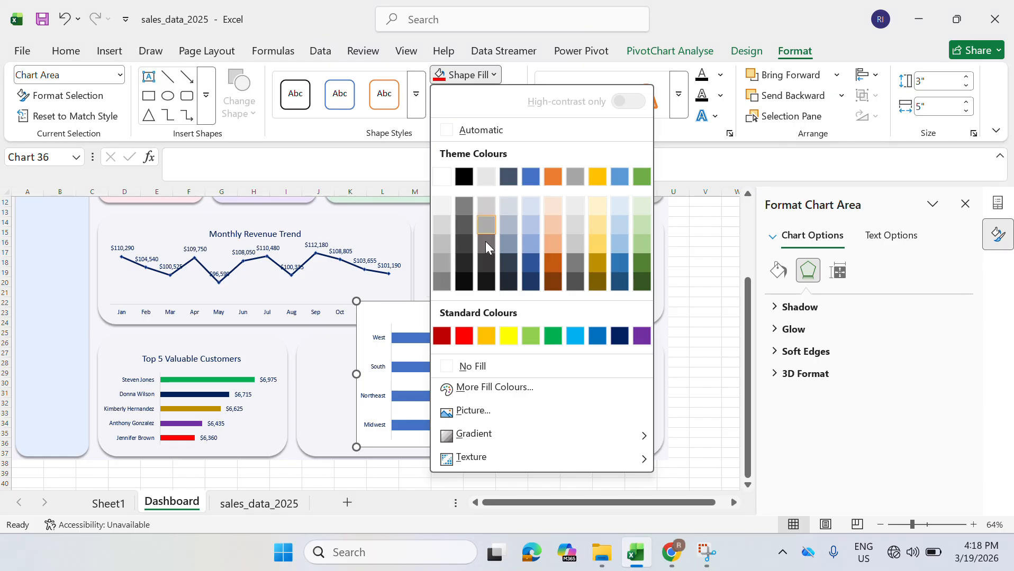
pyautogui.click(465, 366)
pyautogui.click(496, 97)
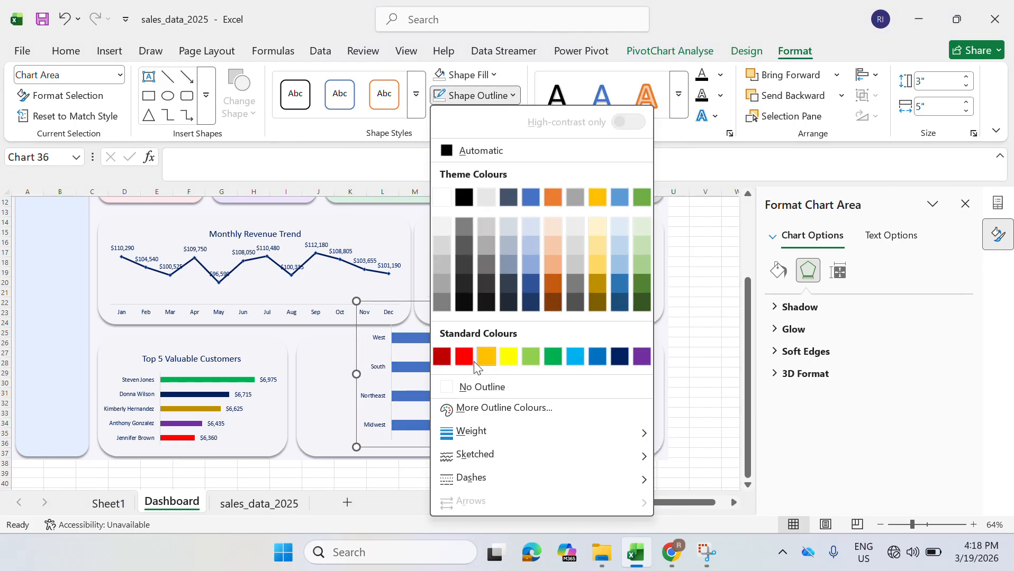
pyautogui.click(447, 387)
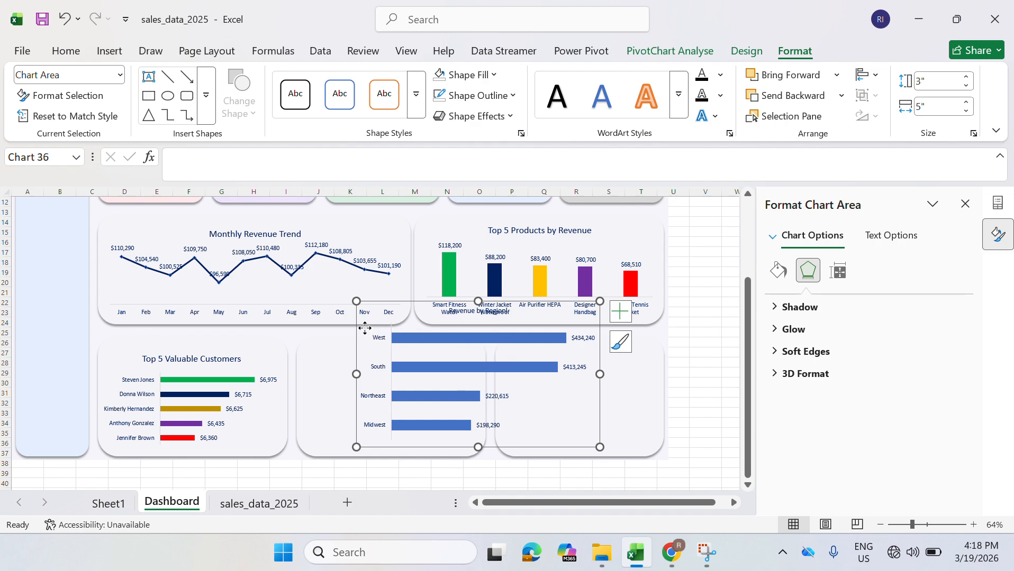
# - Fit the regional chart inside the empty card beside Top 5 Valuable Customers, sized about 2.16" high by 3.73" wide
pyautogui.moveTo(365, 328); pyautogui.dragTo(307, 367)
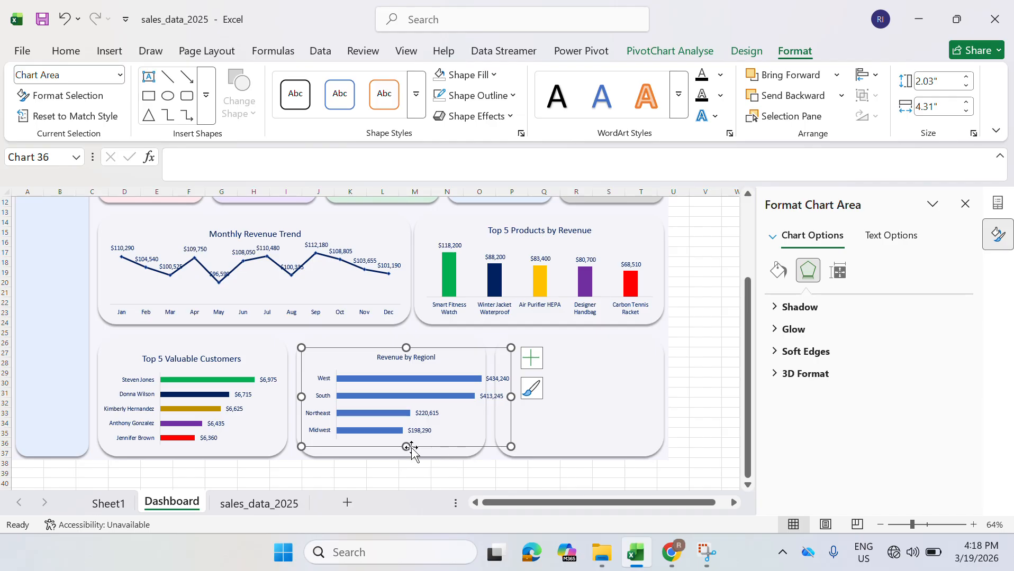
pyautogui.moveTo(406, 446); pyautogui.dragTo(406, 452)
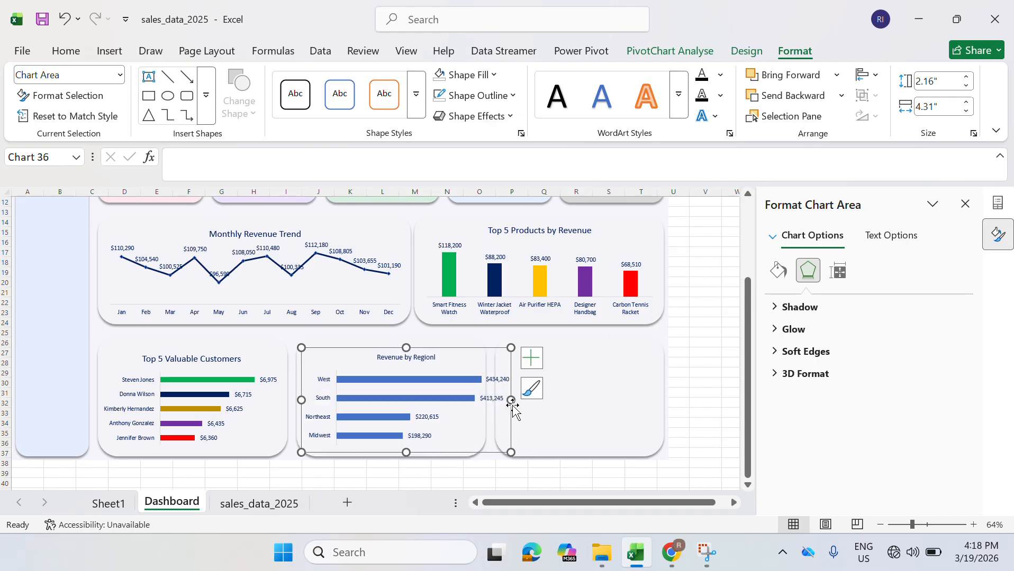
pyautogui.moveTo(512, 403); pyautogui.dragTo(483, 401)
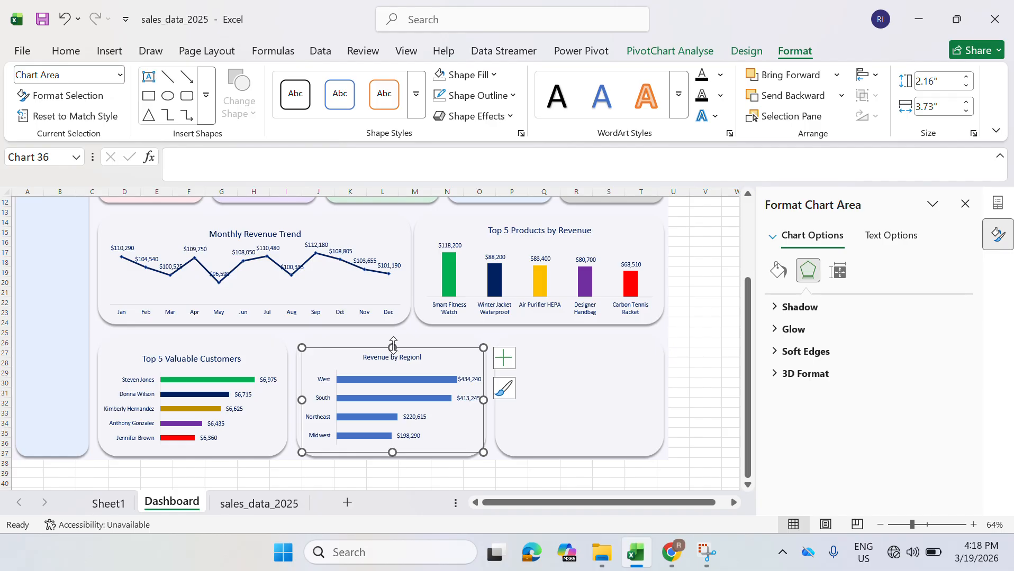
# - Nudge the Top 5 Valuable Customers title up slightly to line up with the regional chart's title, and compare both titles' font sizes
pyautogui.click(225, 358)
pyautogui.click(373, 356)
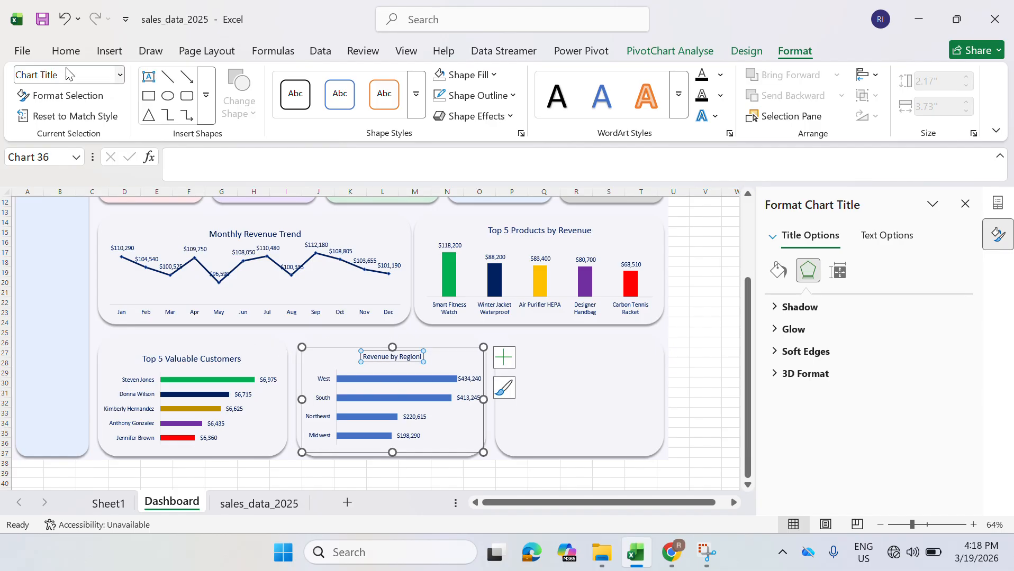
pyautogui.click(66, 52)
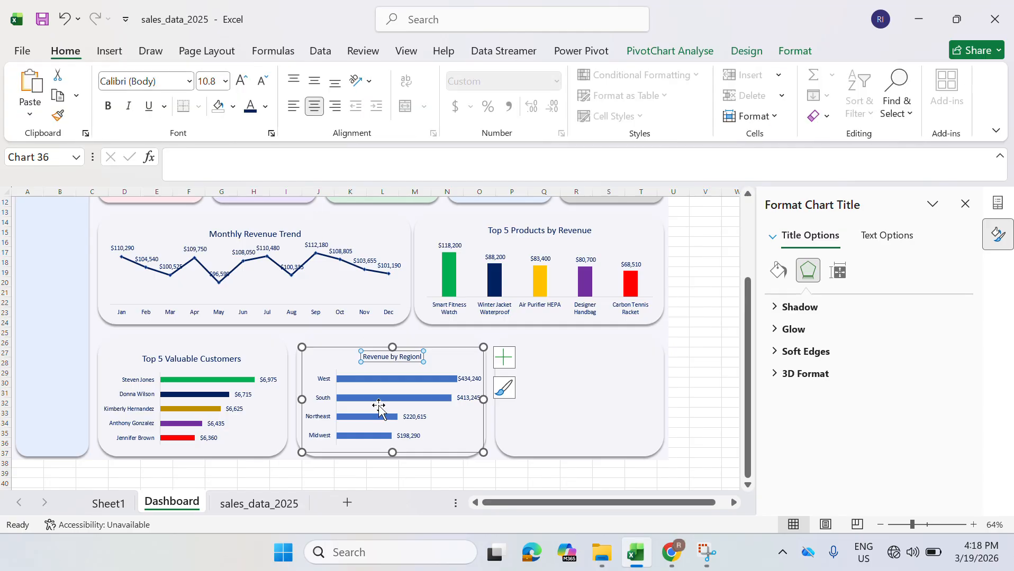
pyautogui.click(221, 361)
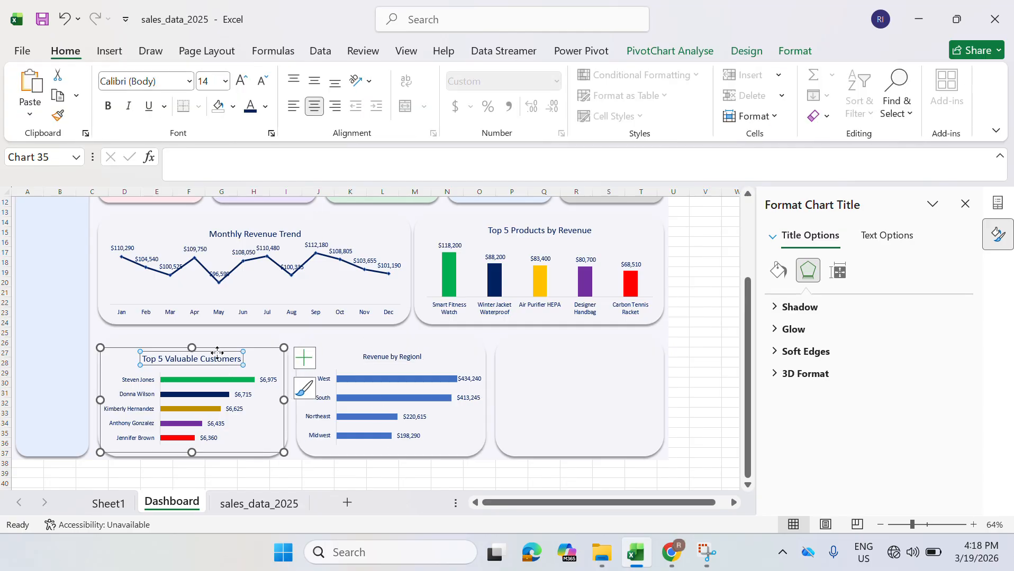
pyautogui.moveTo(218, 352); pyautogui.dragTo(226, 351)
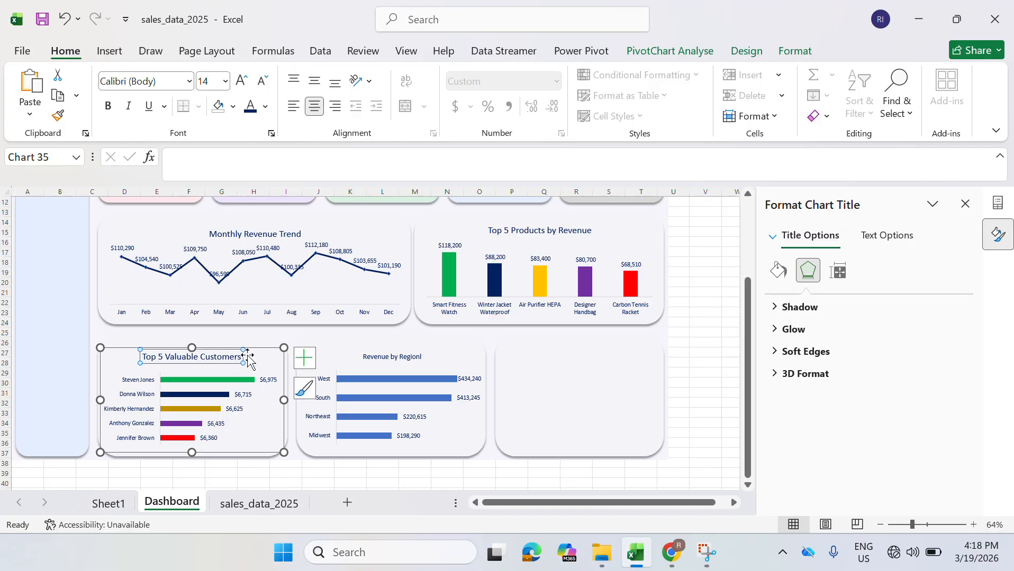
pyautogui.click(379, 355)
pyautogui.click(228, 352)
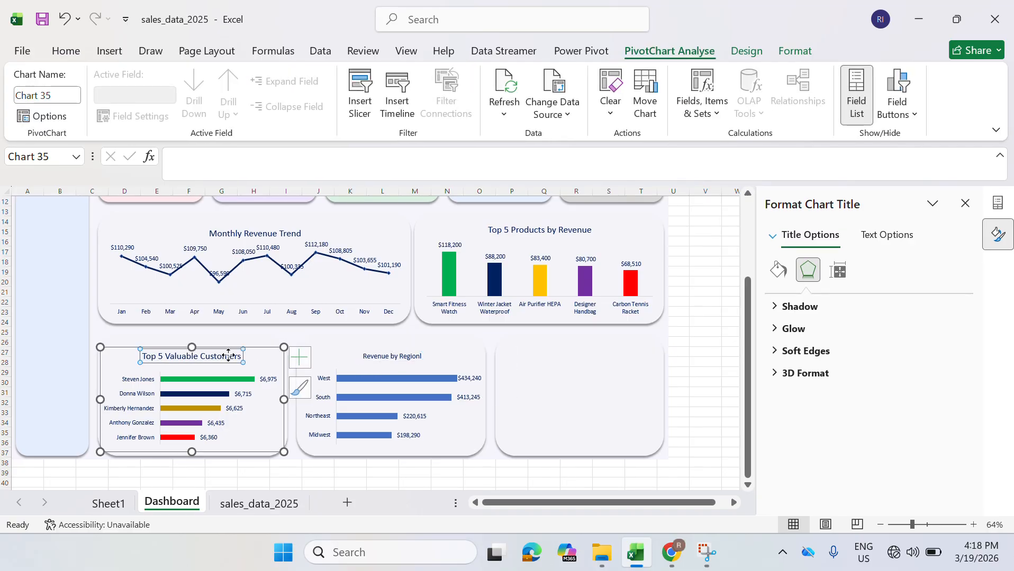
pyautogui.click(74, 52)
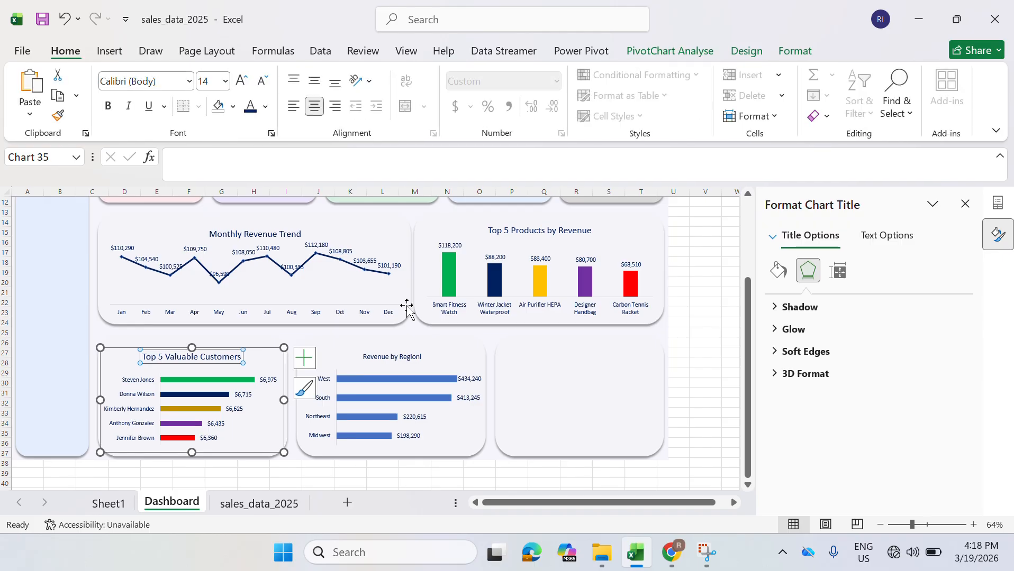
# - Delete the stray trailing character from the regional chart's title so it reads "Revenue by Region"
pyautogui.click(402, 357)
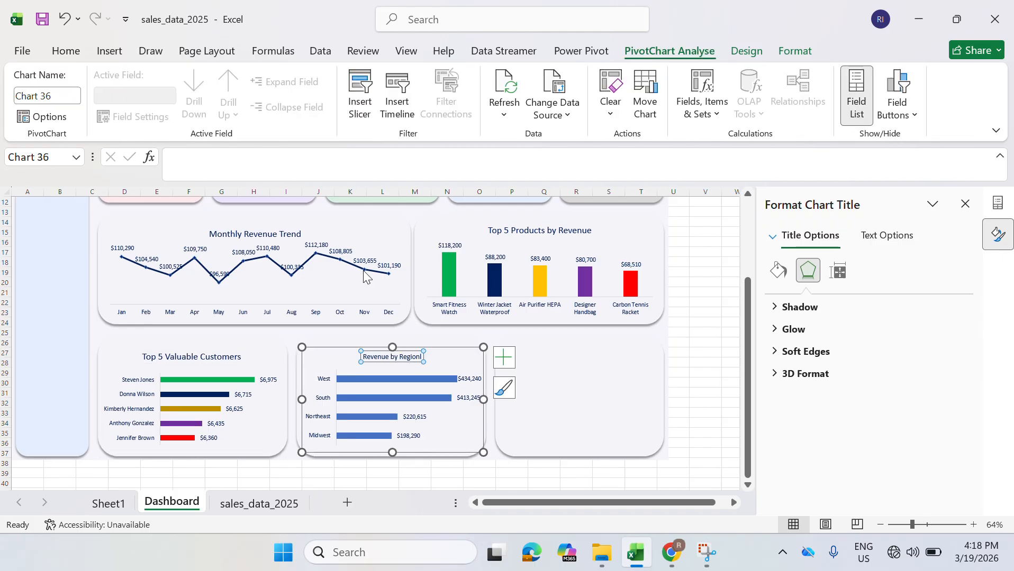
pyautogui.click(438, 373)
pyautogui.click(419, 356)
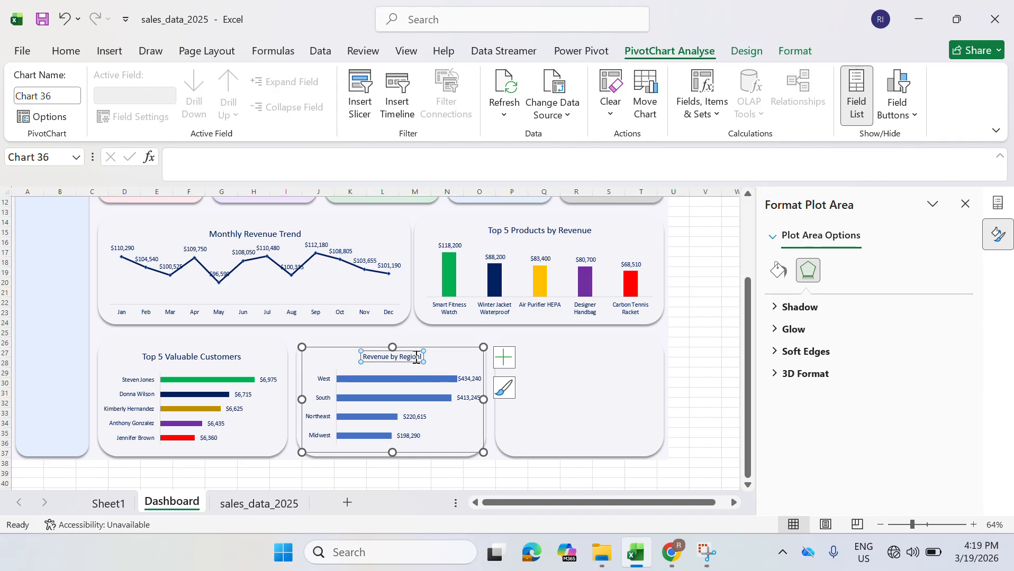
pyautogui.click(419, 357)
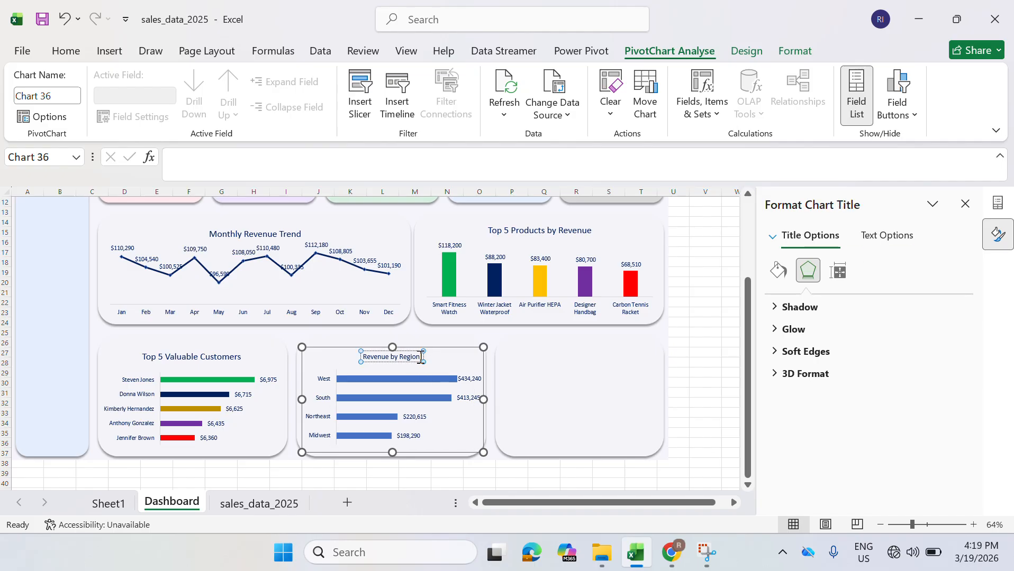
pyautogui.press('alt')
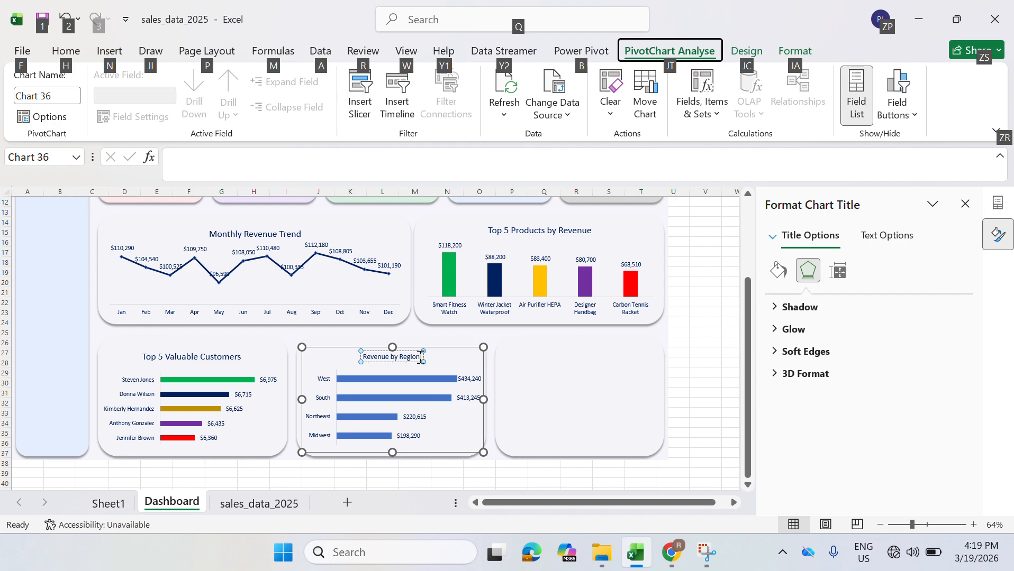
pyautogui.click(730, 330)
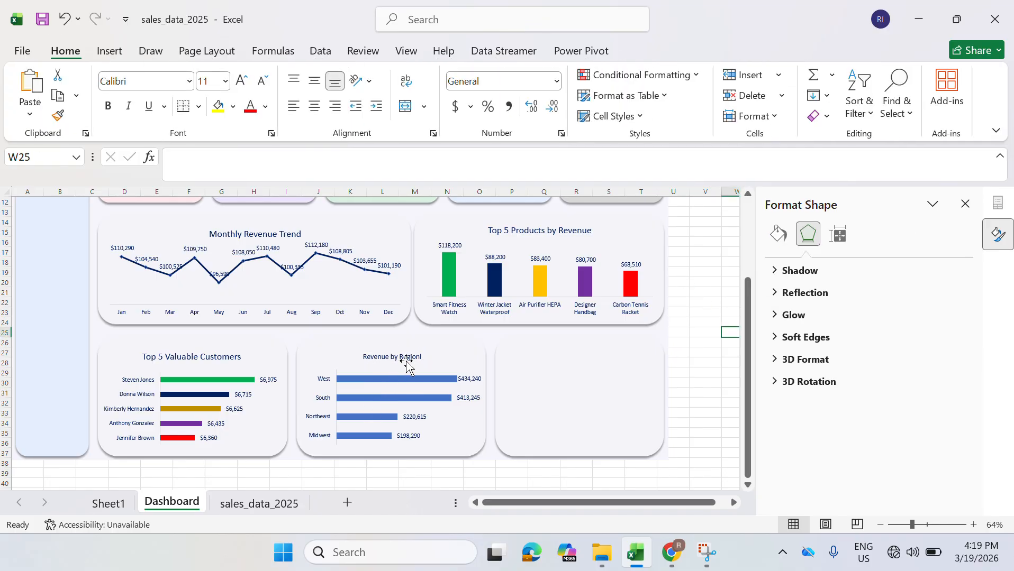
pyautogui.click(420, 356)
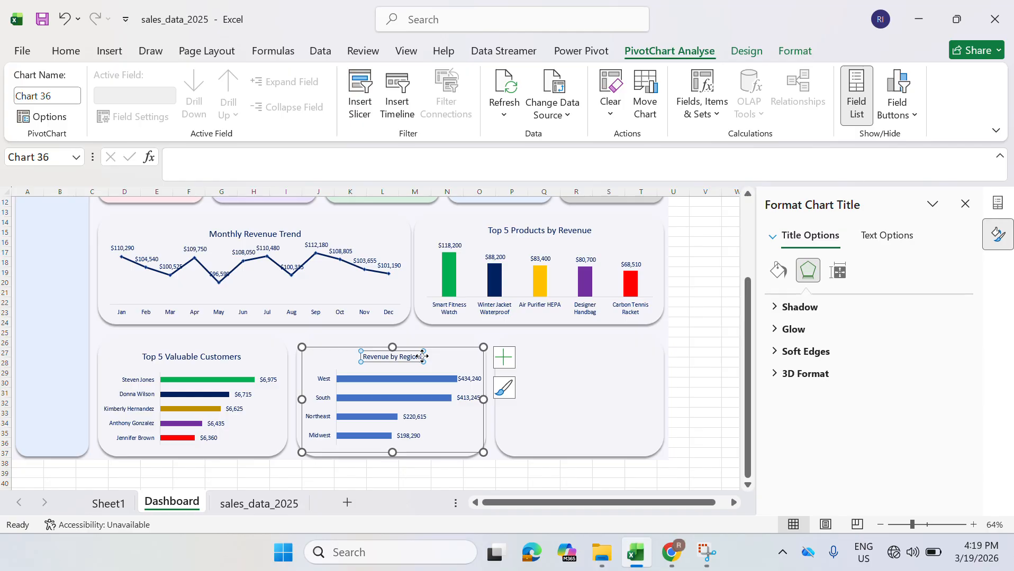
pyautogui.click(422, 358)
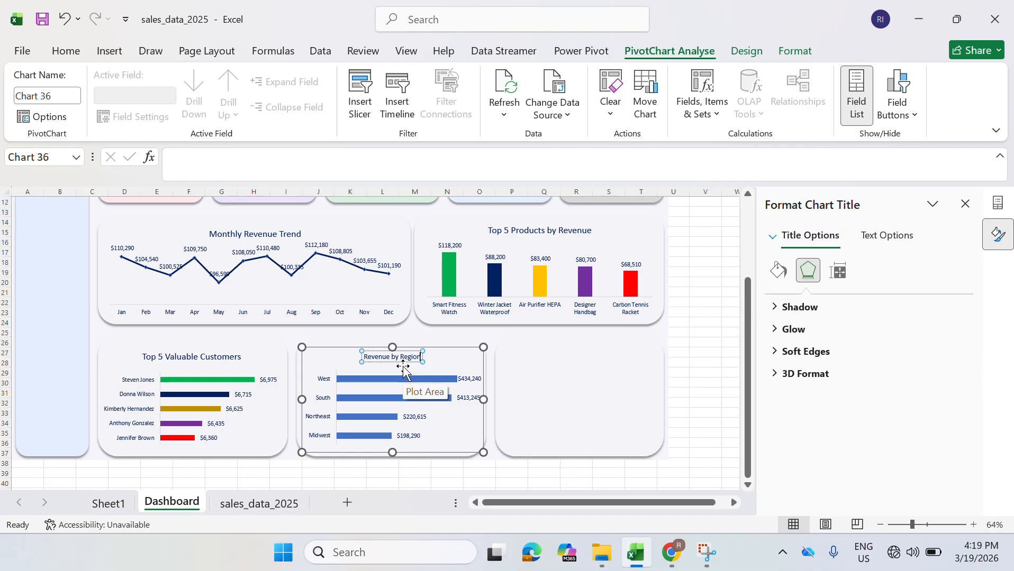
# - Set the font size of the "Revenue by Region" chart title to 14
pyautogui.tripleClick(377, 360)
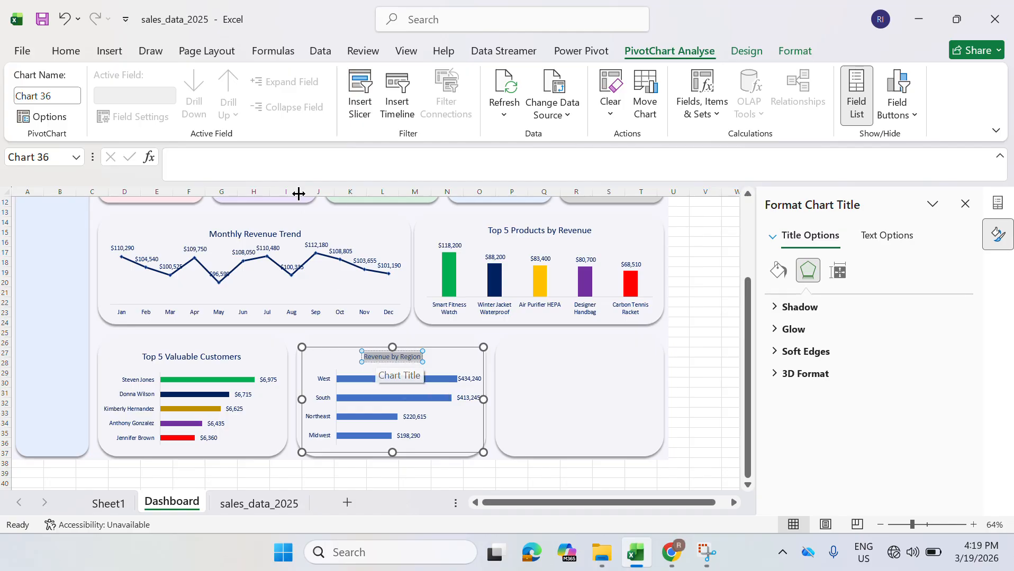
pyautogui.click(66, 50)
pyautogui.click(207, 81)
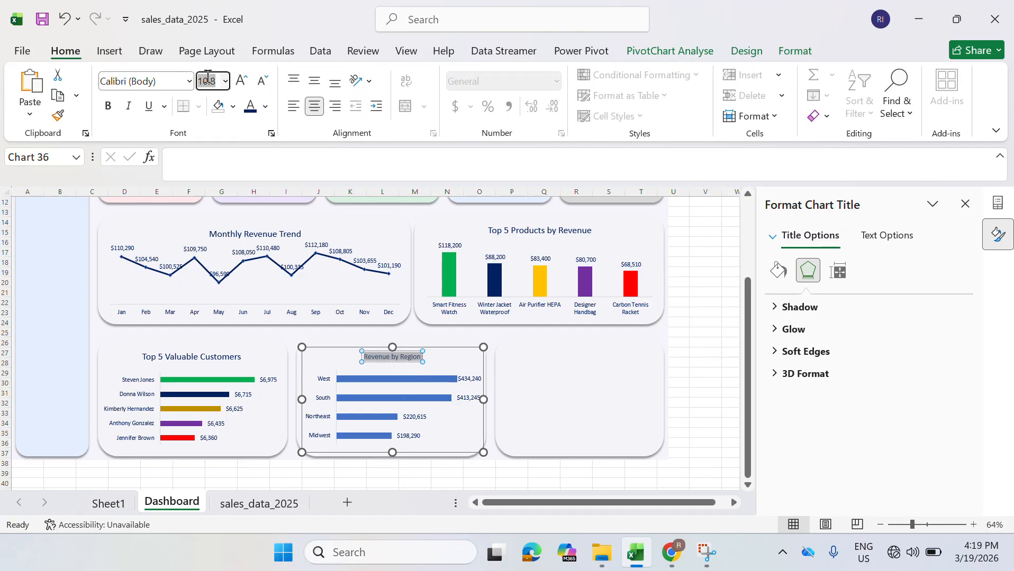
pyautogui.write('14')
pyautogui.press('Return')
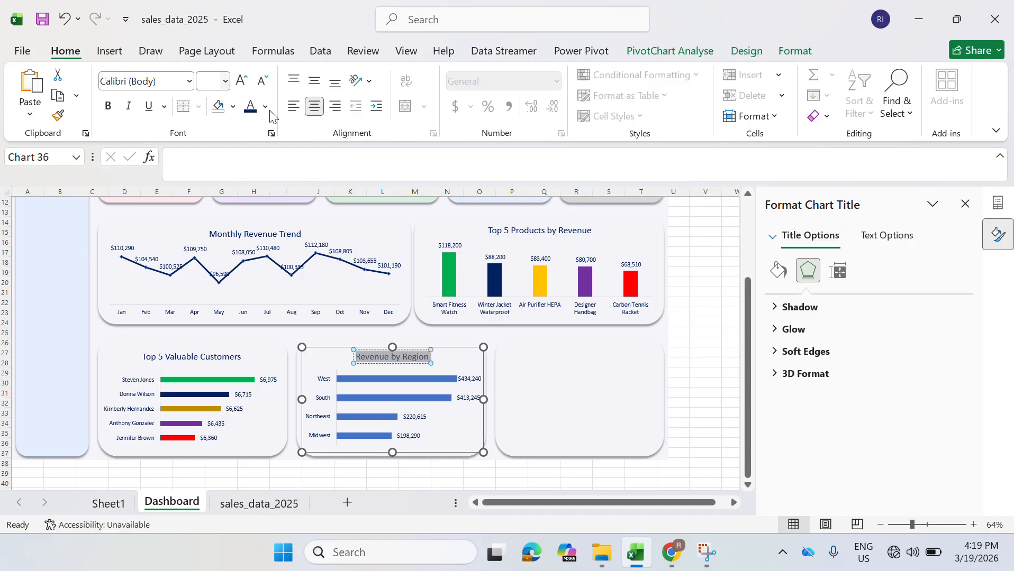
pyautogui.click(546, 390)
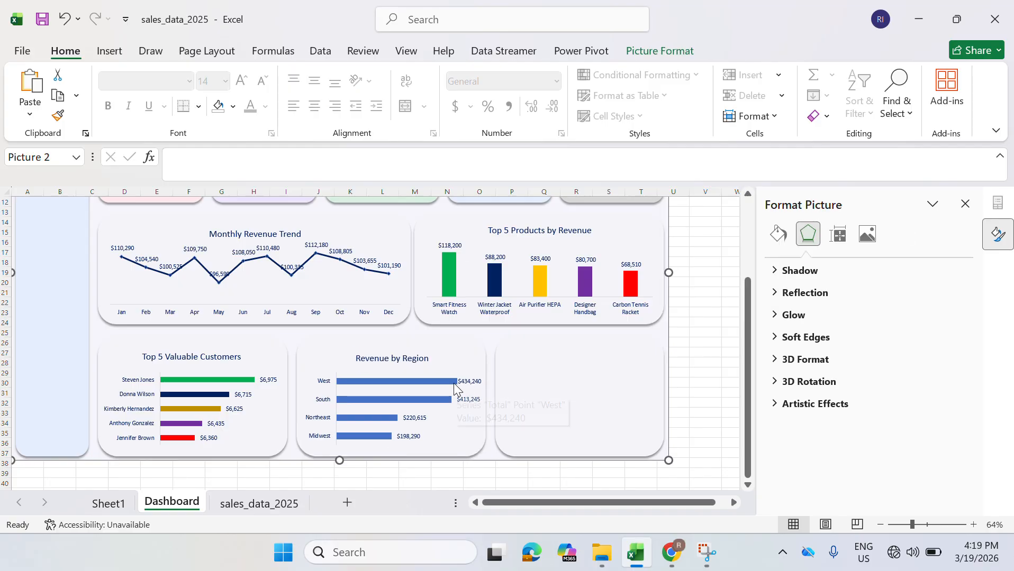
# - Fill only the West bar of the Revenue by Region chart with the standard green colour
pyautogui.click(413, 383)
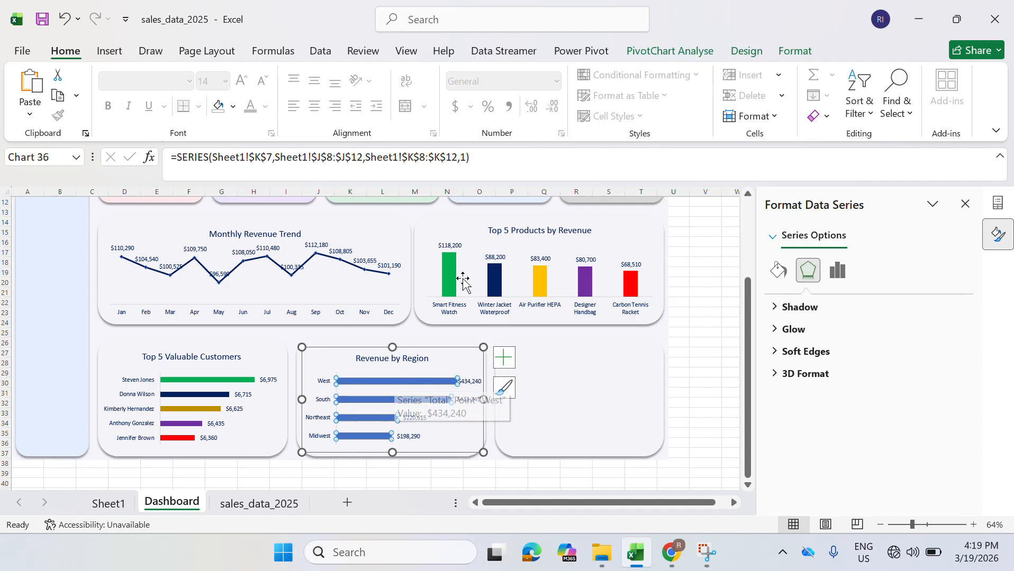
pyautogui.click(427, 383)
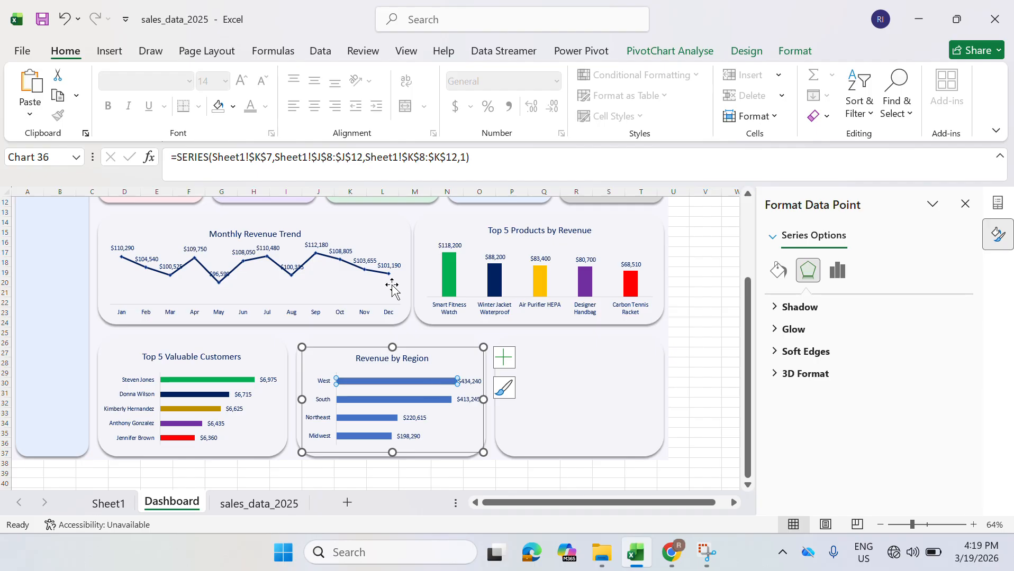
pyautogui.click(233, 107)
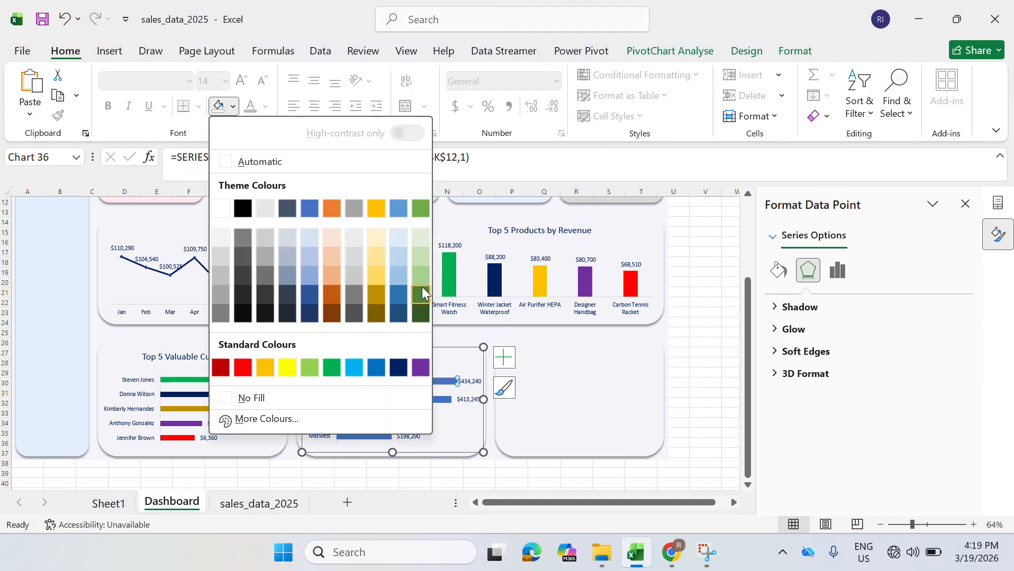
pyautogui.click(328, 369)
# - Try filling the Revenue by Region chart's bars with the standard dark blue, and undo that fill
pyautogui.click(404, 405)
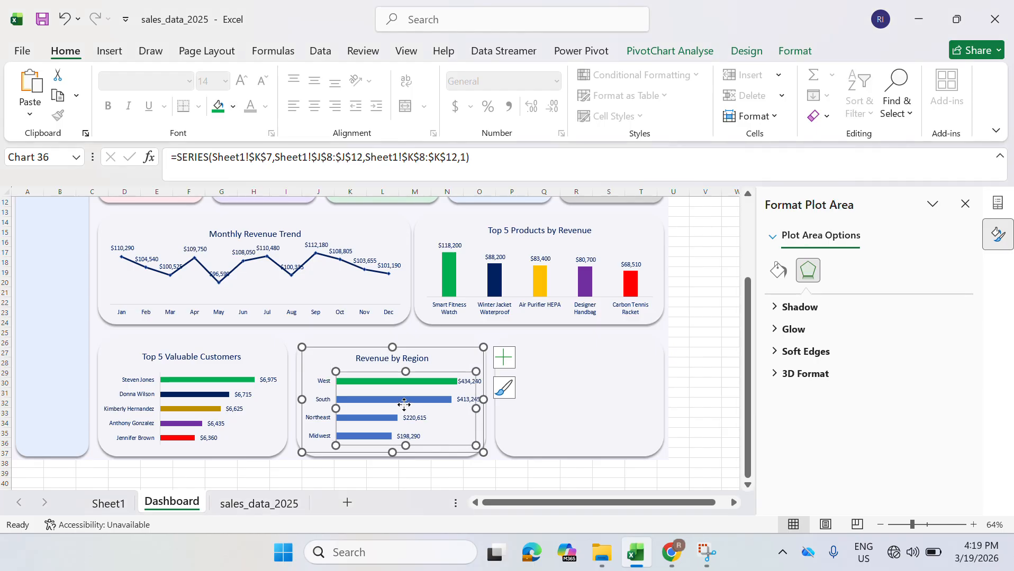
pyautogui.click(398, 401)
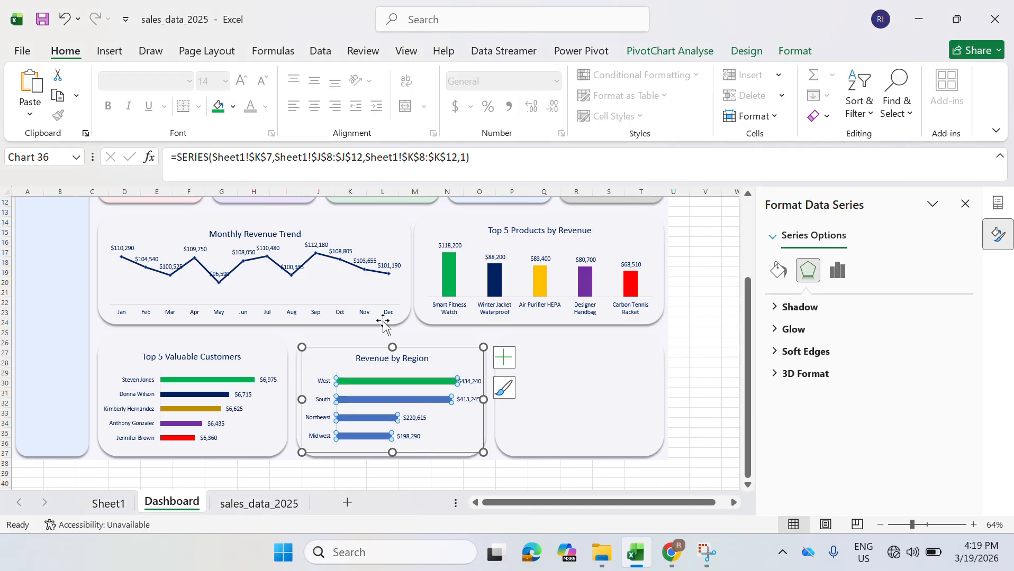
pyautogui.click(233, 109)
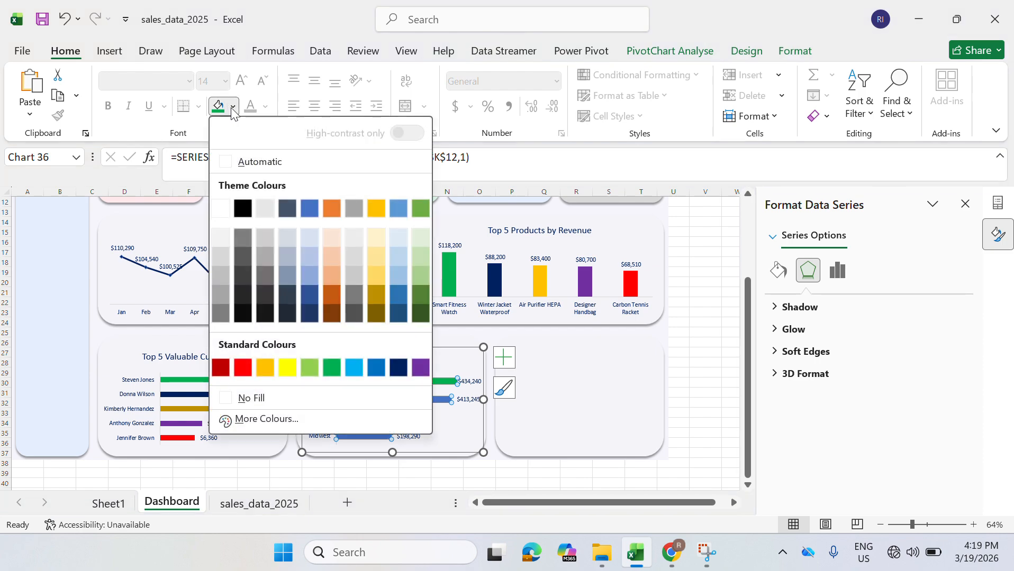
pyautogui.click(398, 369)
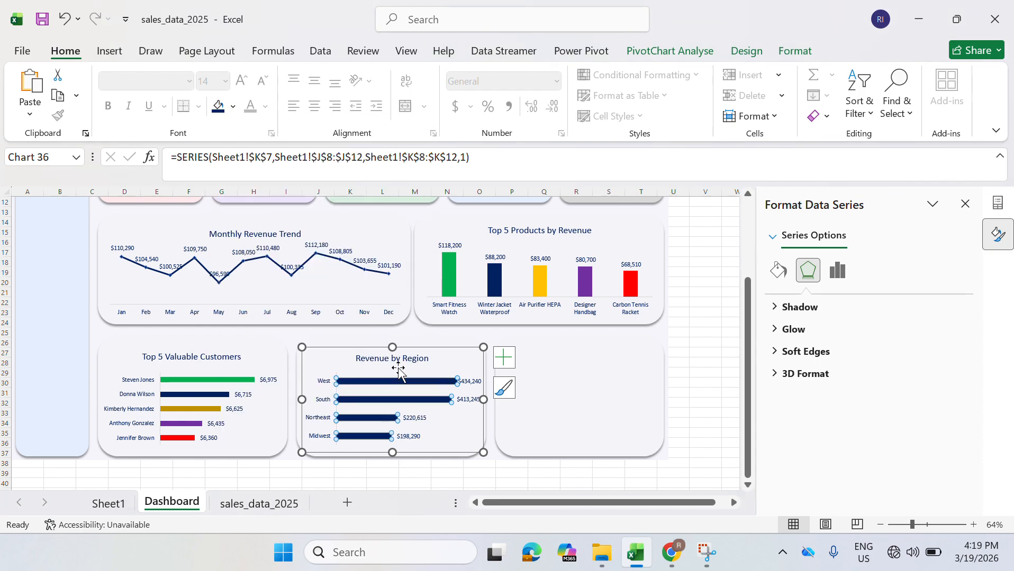
pyautogui.hotkey('ctrl', 'z')
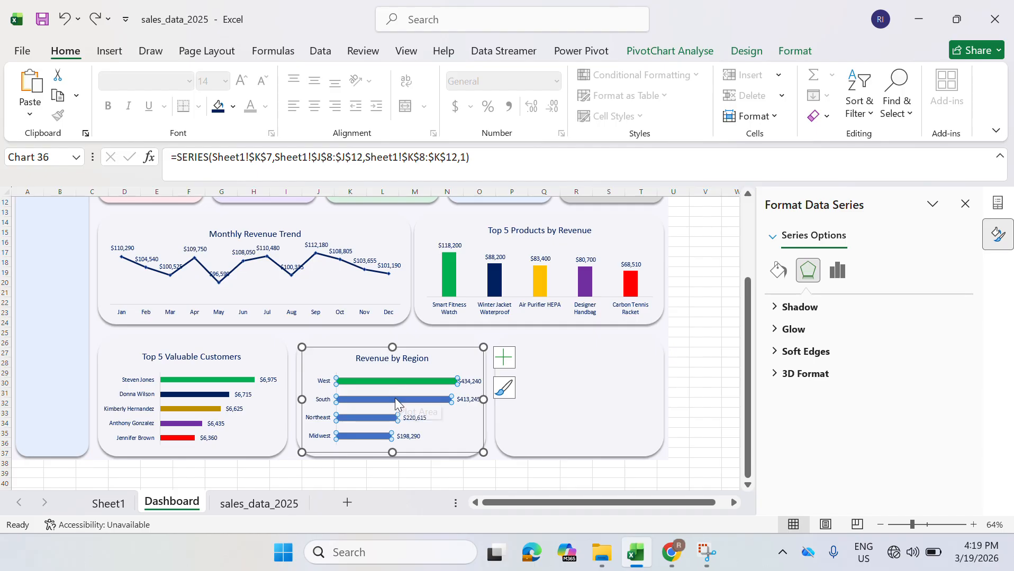
# - Fill only the South bar of the Revenue by Region chart with the standard dark blue
pyautogui.click(394, 398)
pyautogui.click(234, 107)
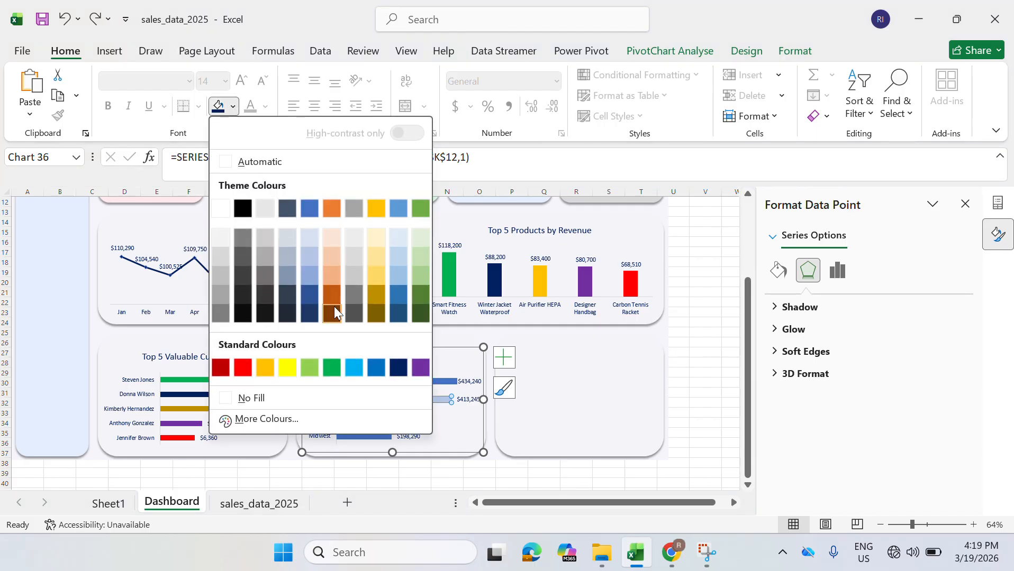
pyautogui.click(398, 368)
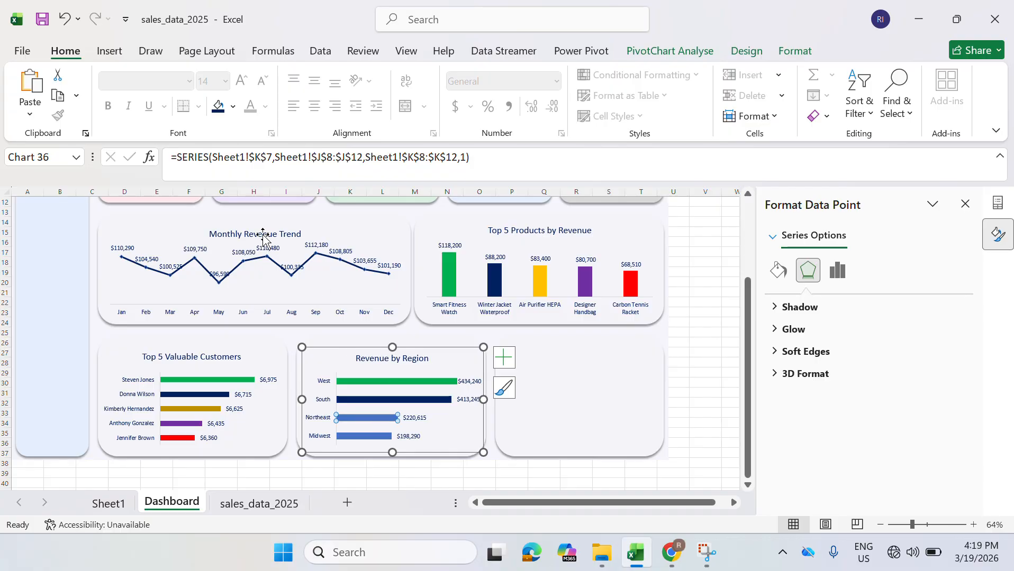
# - Fill the Northeast bar of the Revenue by Region chart with standard purple and the Midwest bar with standard red
pyautogui.click(234, 107)
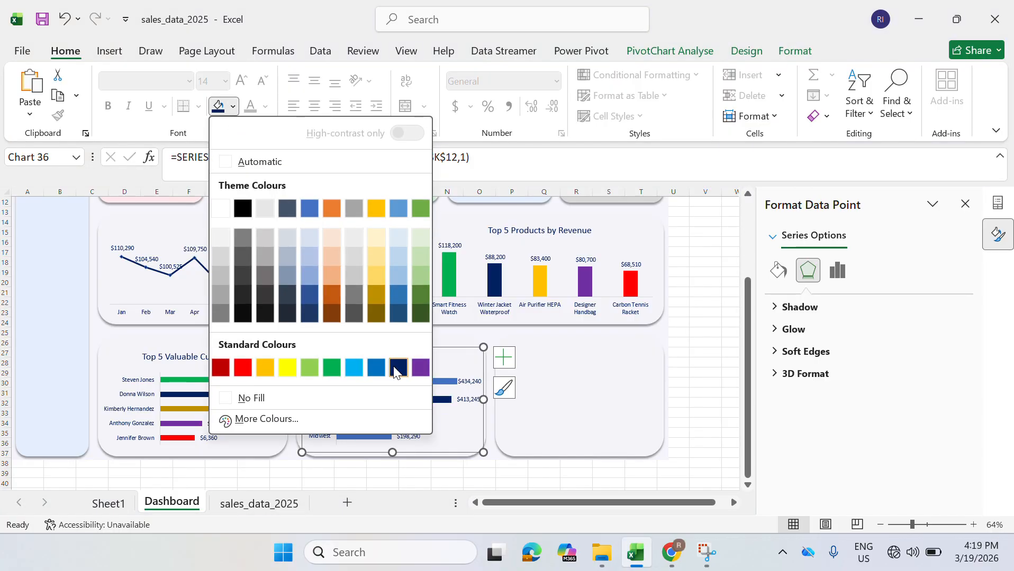
pyautogui.click(421, 368)
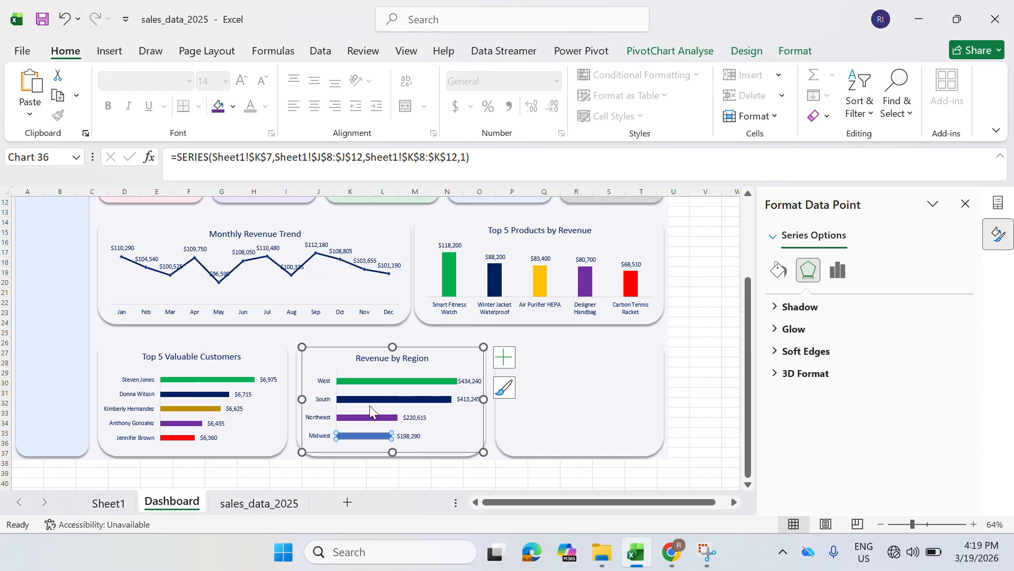
pyautogui.click(233, 107)
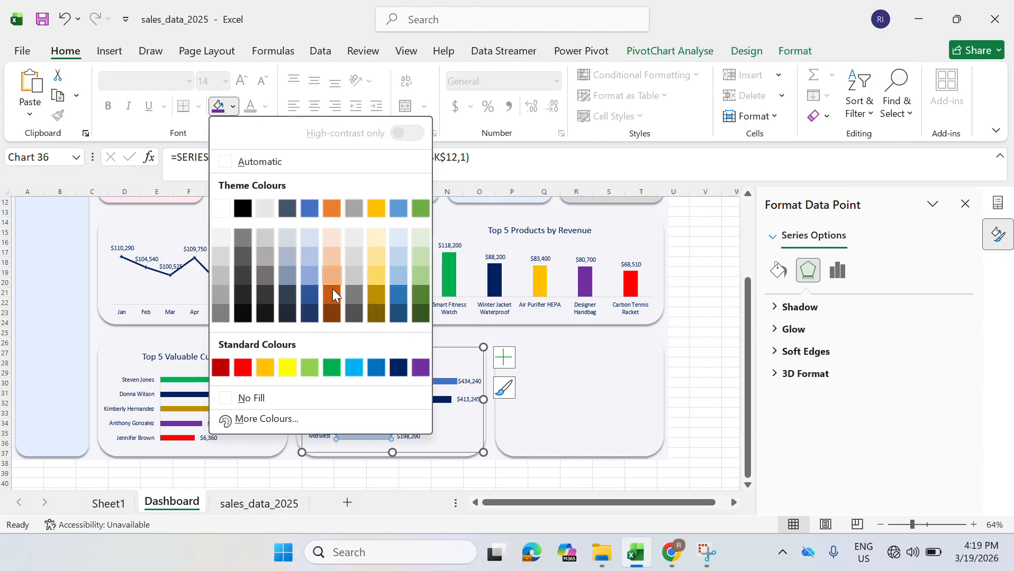
pyautogui.click(243, 368)
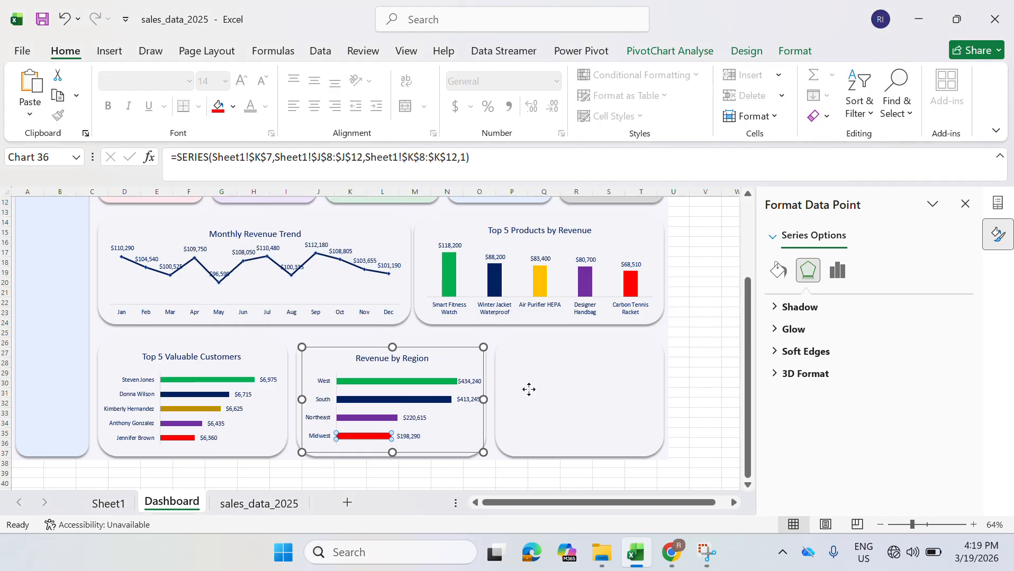
pyautogui.click(530, 392)
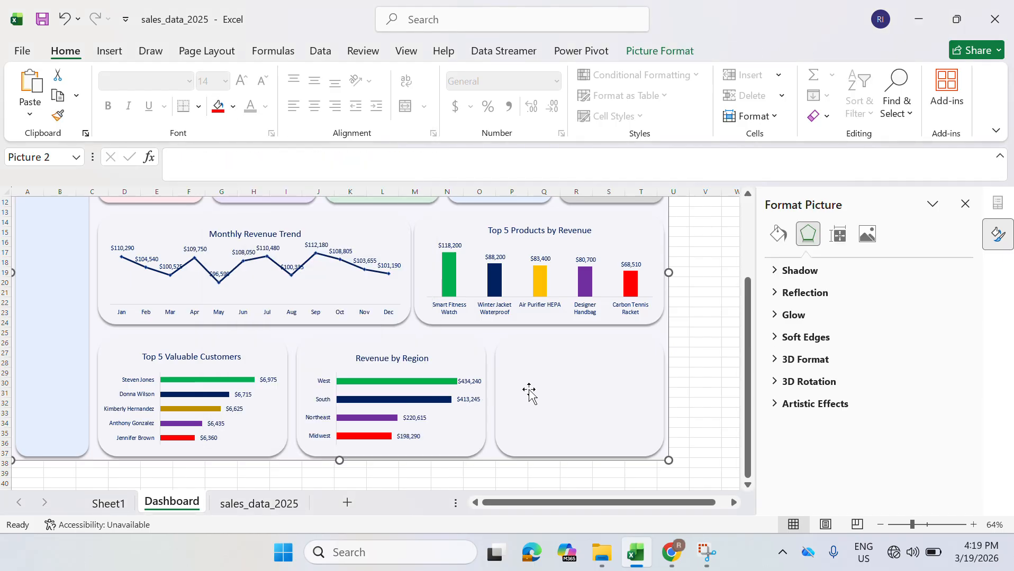
# - Insert a doughnut chart based on the Sales Channel Performance pivot table on Sheet1
pyautogui.click(100, 524)
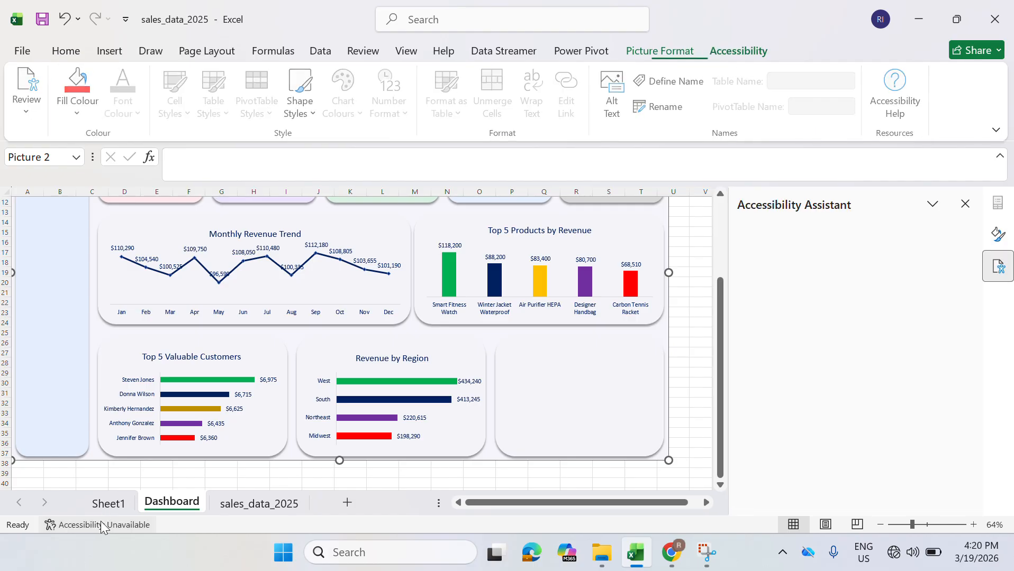
pyautogui.click(108, 504)
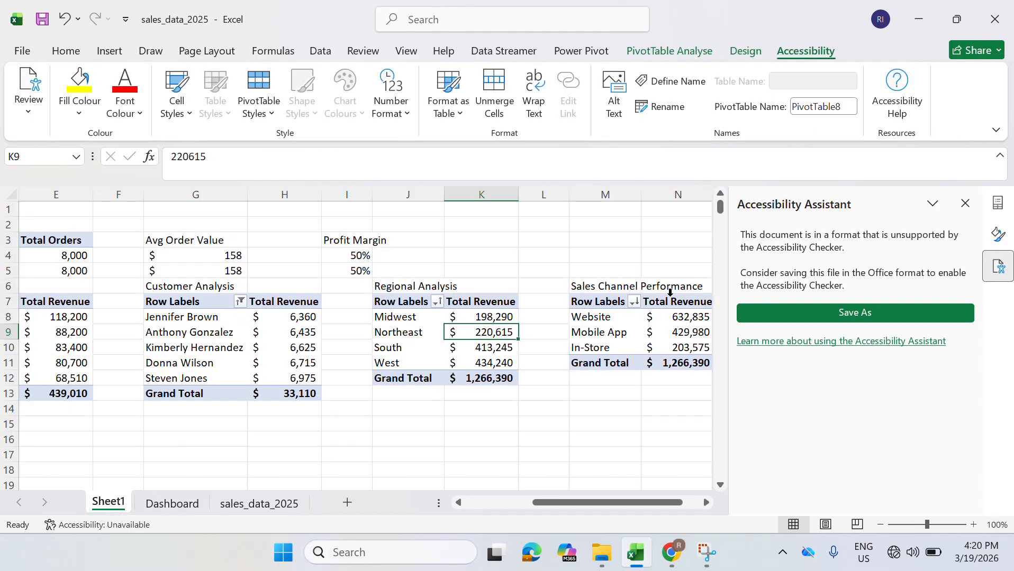
pyautogui.click(670, 329)
pyautogui.click(998, 233)
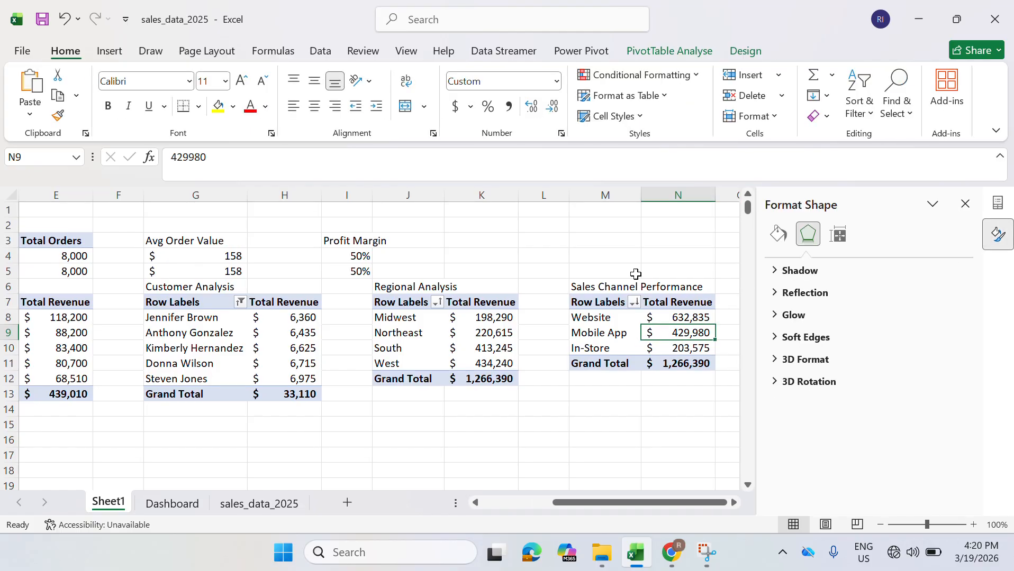
pyautogui.click(108, 53)
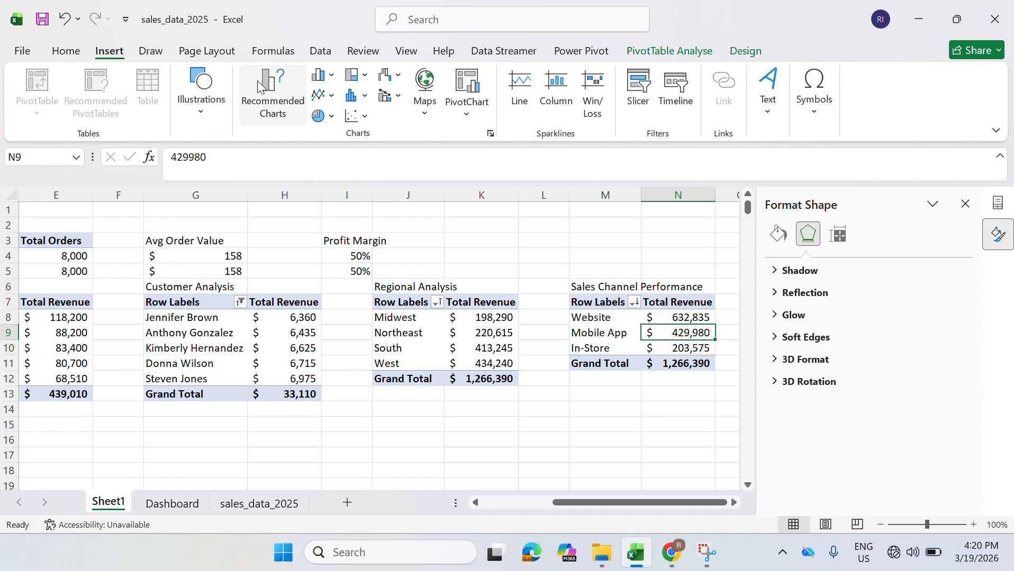
pyautogui.click(332, 117)
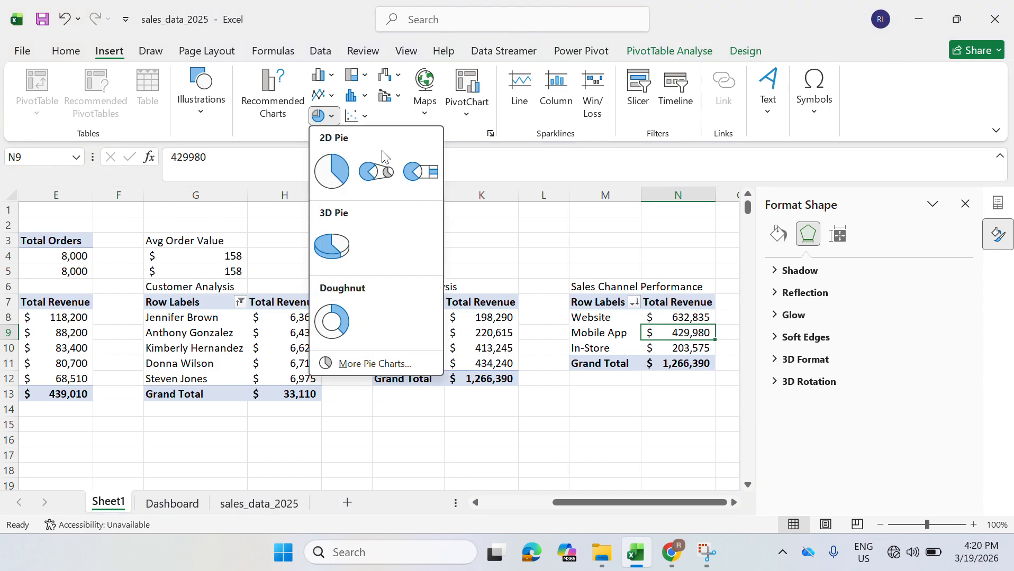
pyautogui.click(332, 323)
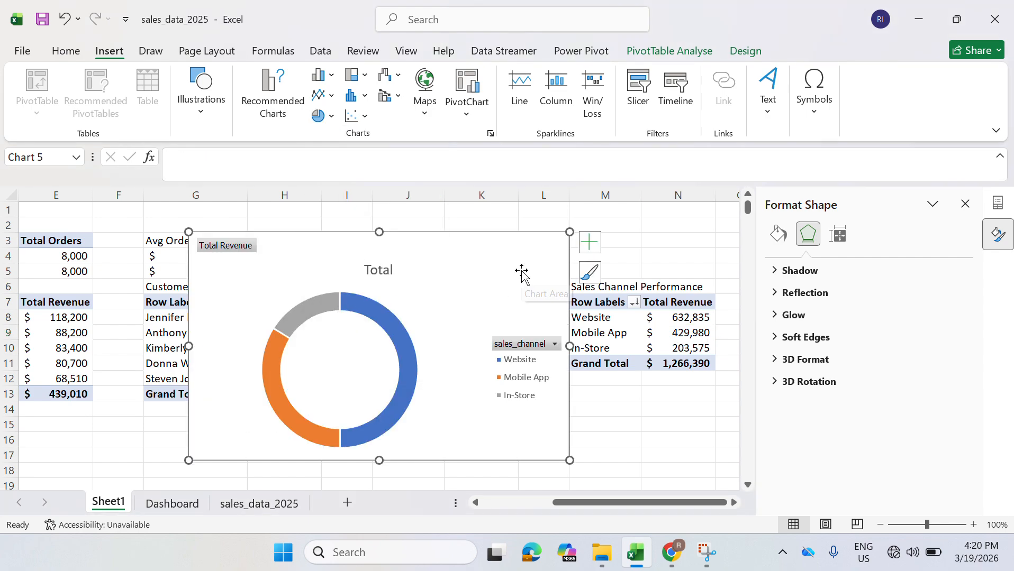
# - Move the sales channel doughnut chart from Sheet1 to the Dashboard sheet and hide all its field buttons
pyautogui.press('Delete')
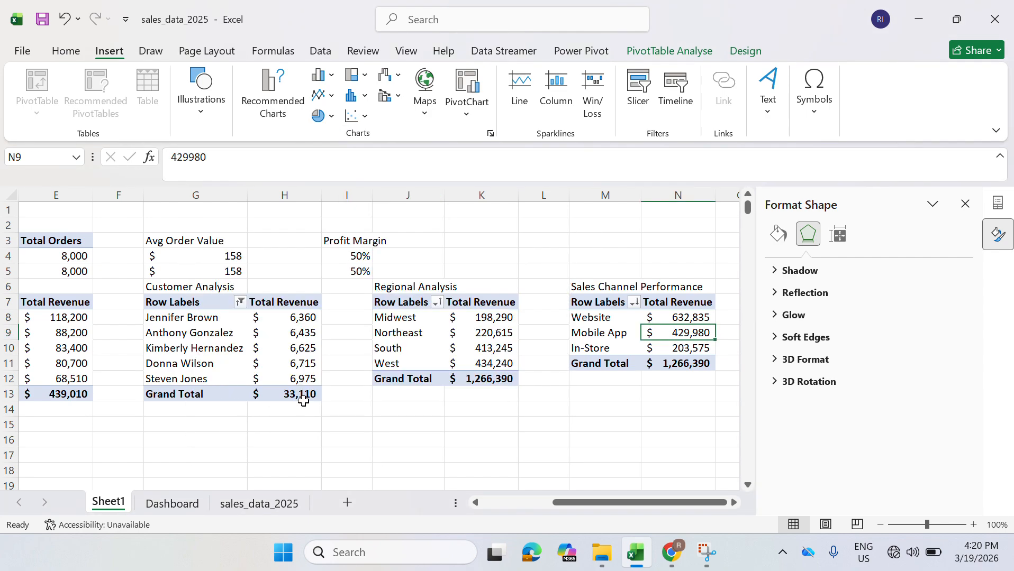
pyautogui.click(172, 503)
pyautogui.click(329, 354)
pyautogui.moveTo(330, 356); pyautogui.dragTo(581, 438)
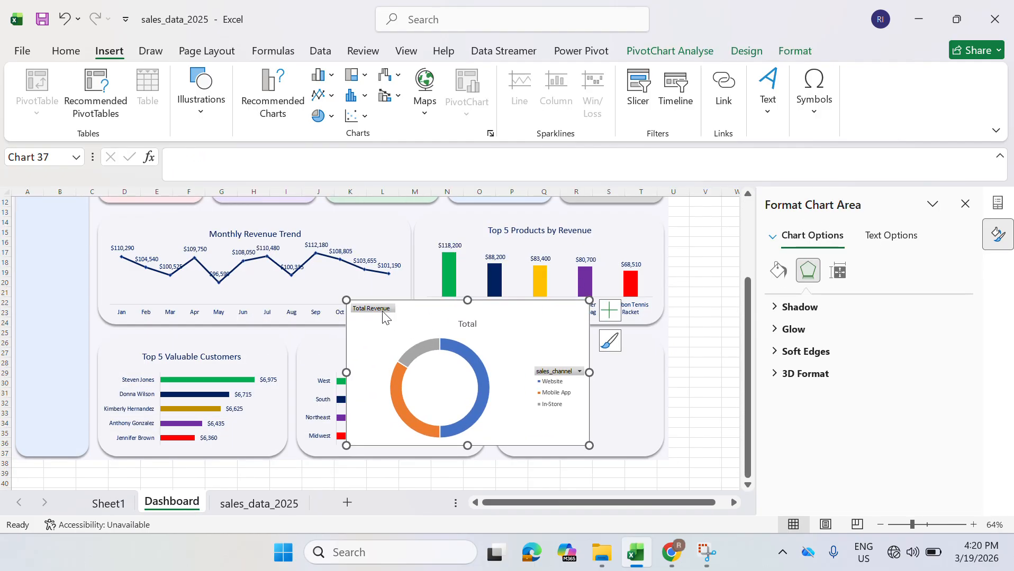
pyautogui.rightClick(374, 311)
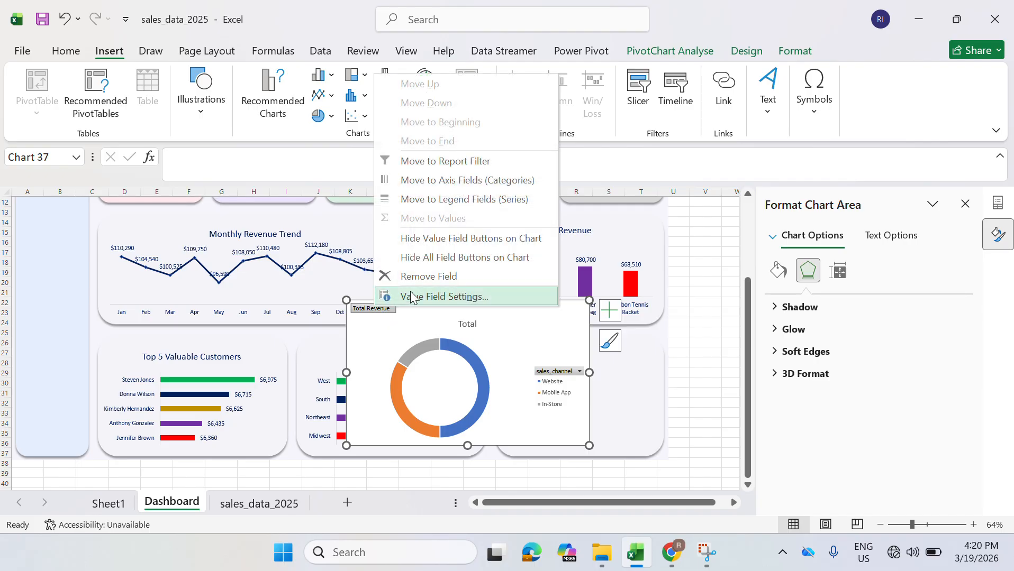
pyautogui.click(430, 259)
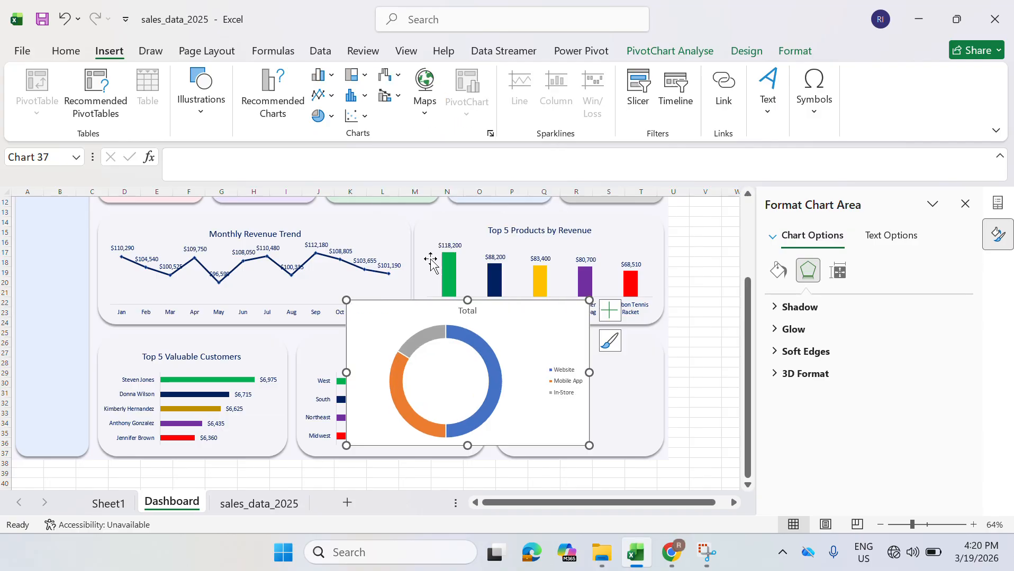
# - Replace the doughnut chart's title with "Revenue by Sales Channel"
pyautogui.click(476, 311)
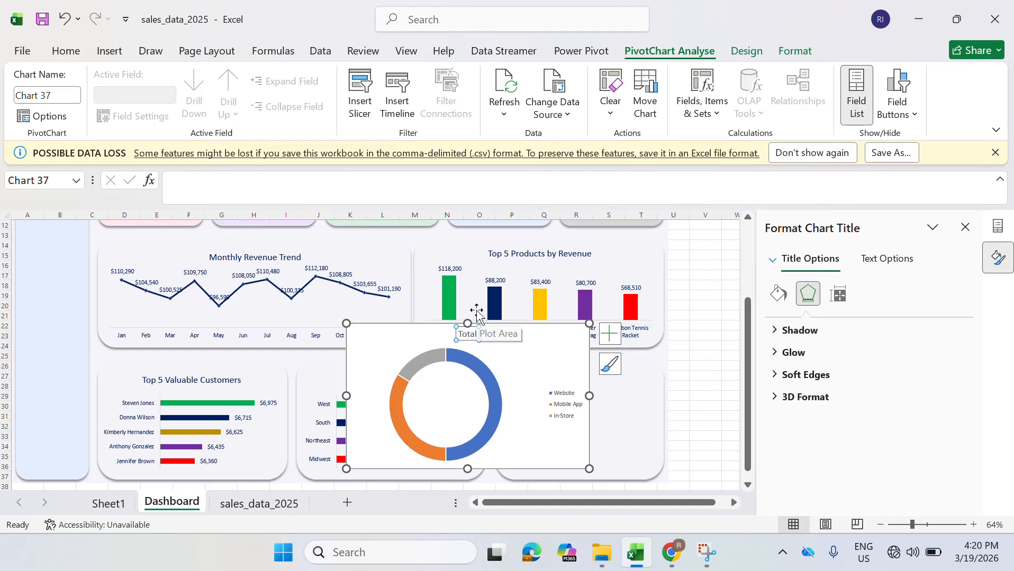
pyautogui.click(997, 157)
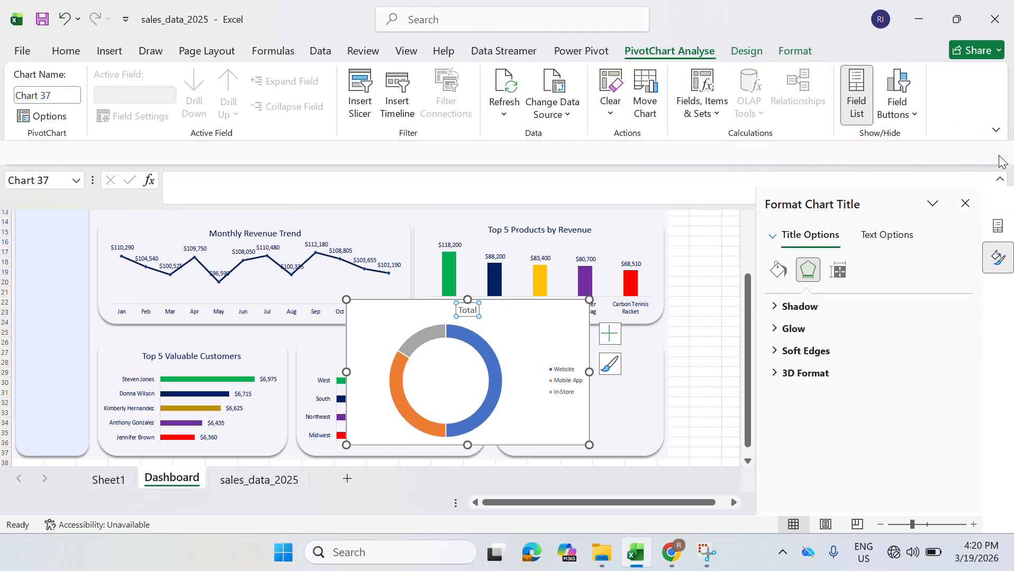
pyautogui.doubleClick(468, 311)
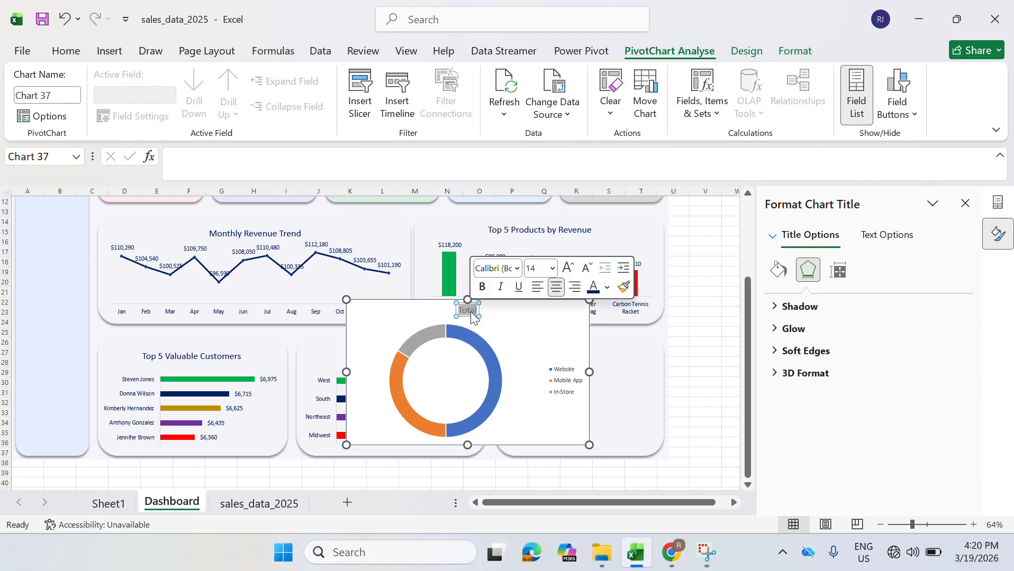
pyautogui.press('BackSpace')
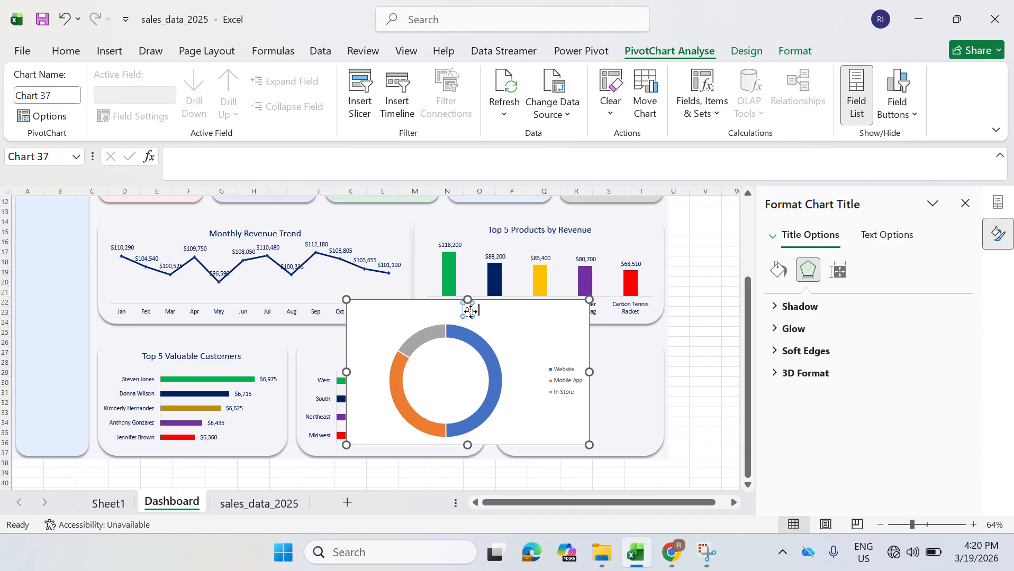
pyautogui.write('Revenue by Sales Ca')
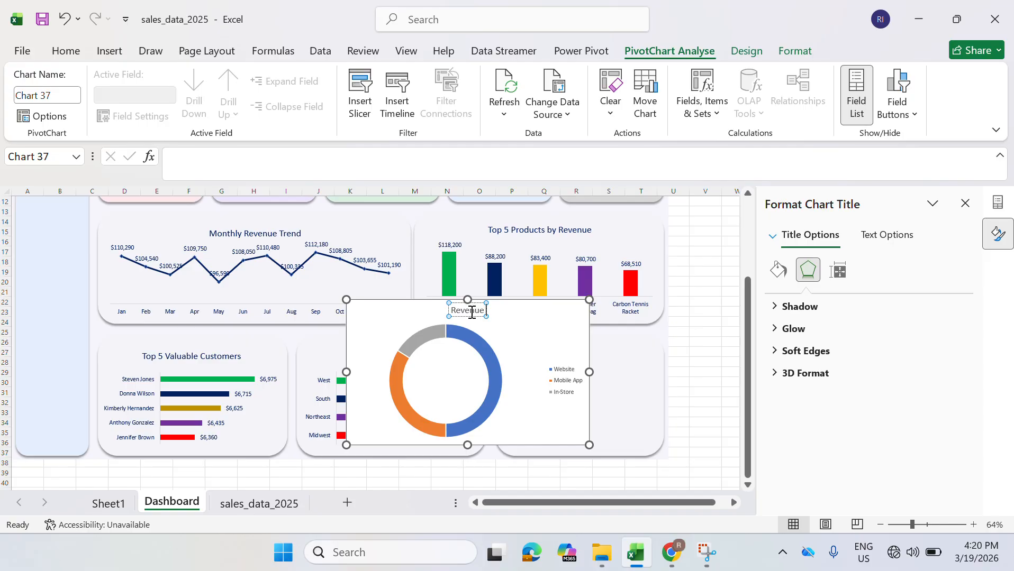
pyautogui.write('by S')
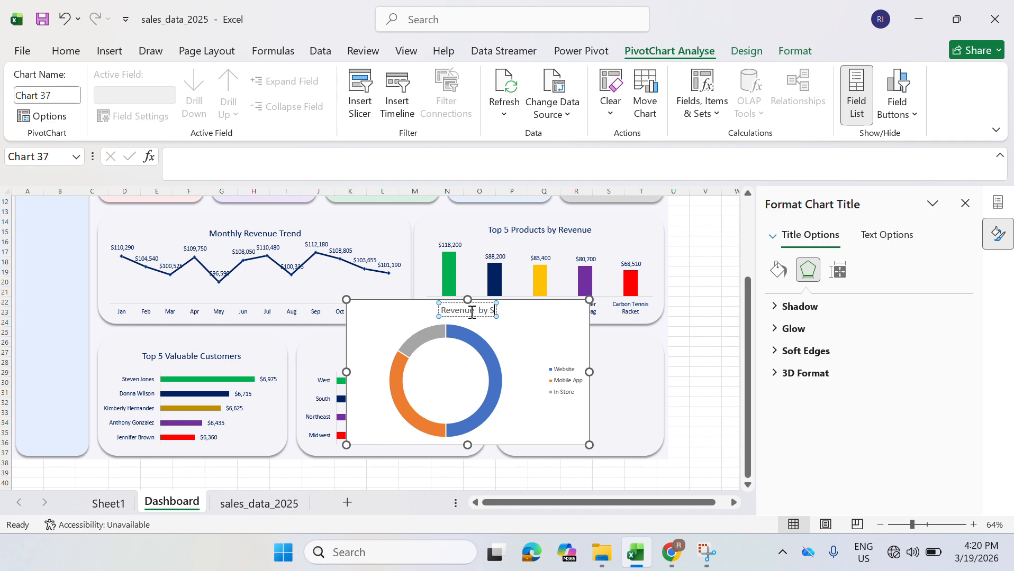
pyautogui.write('ales Ca')
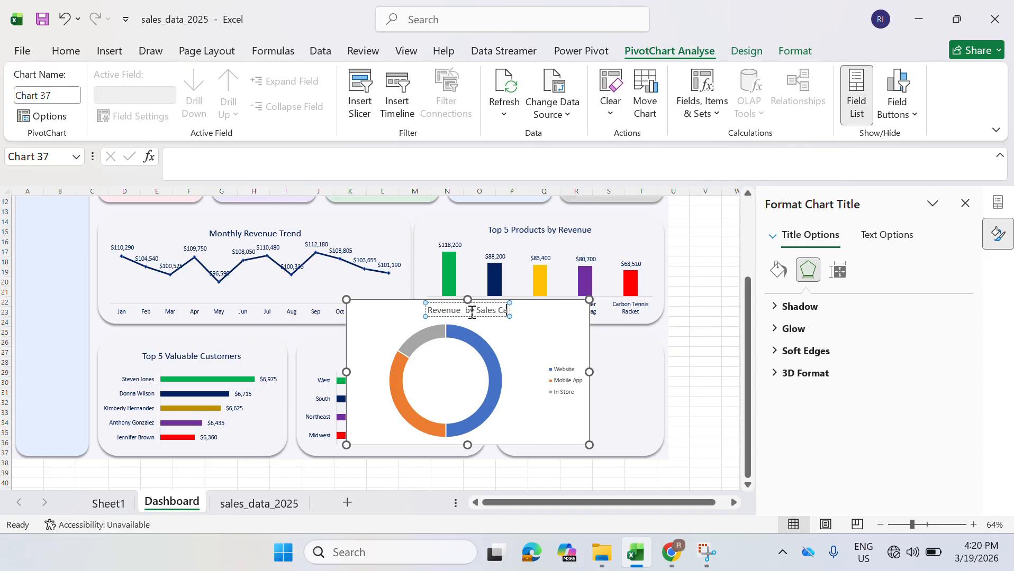
pyautogui.press('BackSpace')
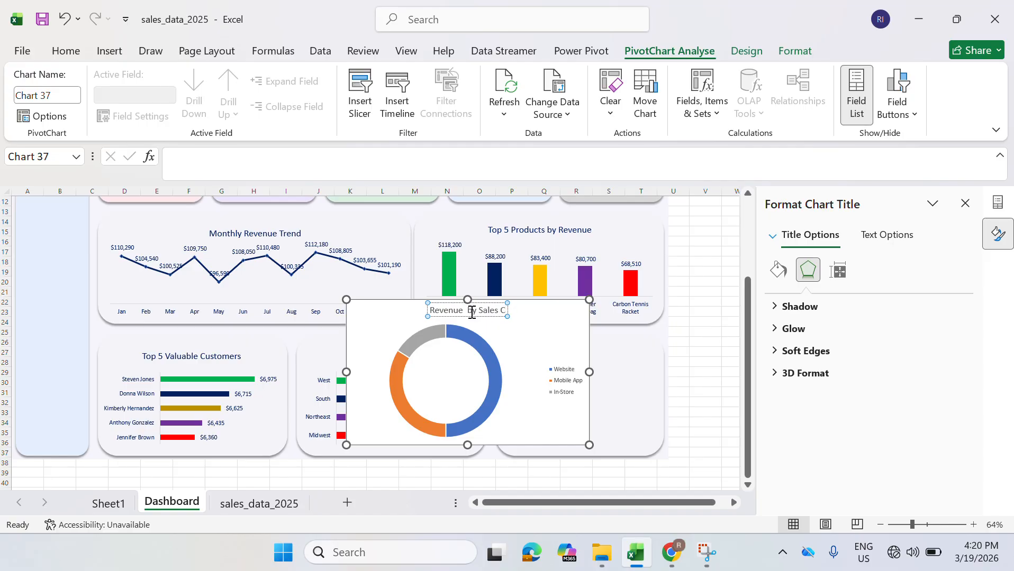
pyautogui.write('hannel')
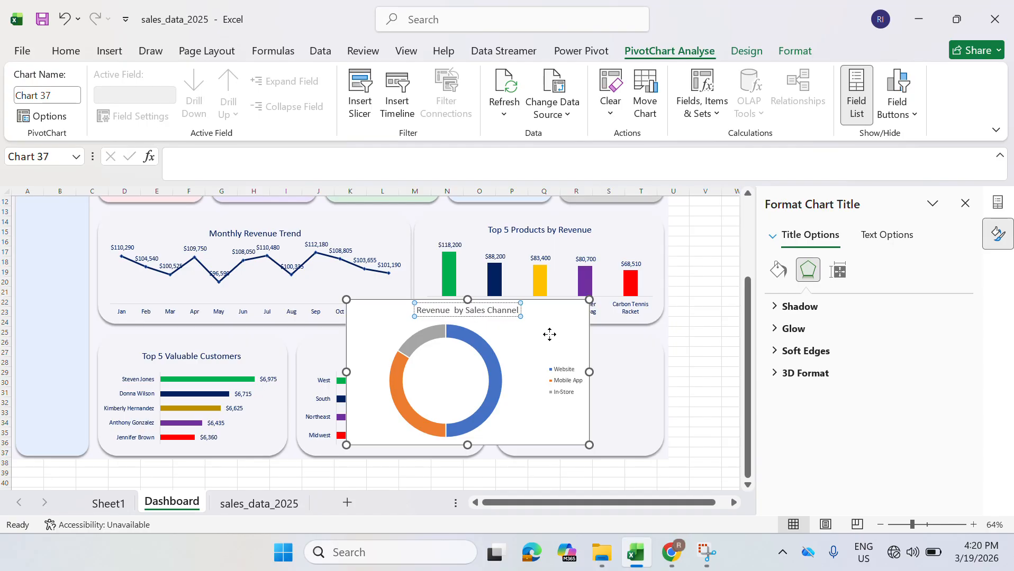
pyautogui.click(526, 331)
pyautogui.click(501, 312)
pyautogui.click(551, 322)
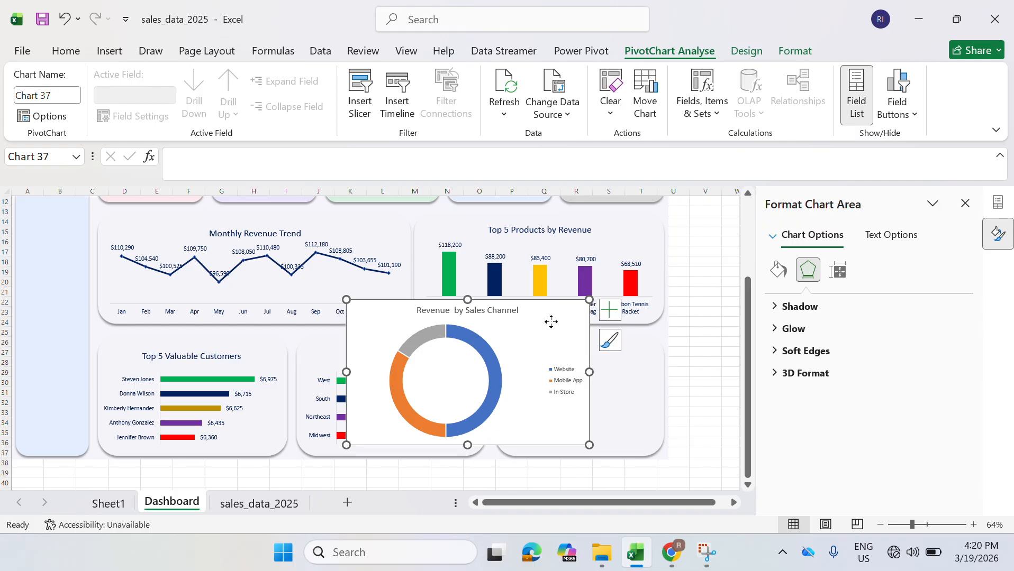
# - Set the chart area of the Revenue by Sales Channel doughnut chart to no fill
pyautogui.click(810, 51)
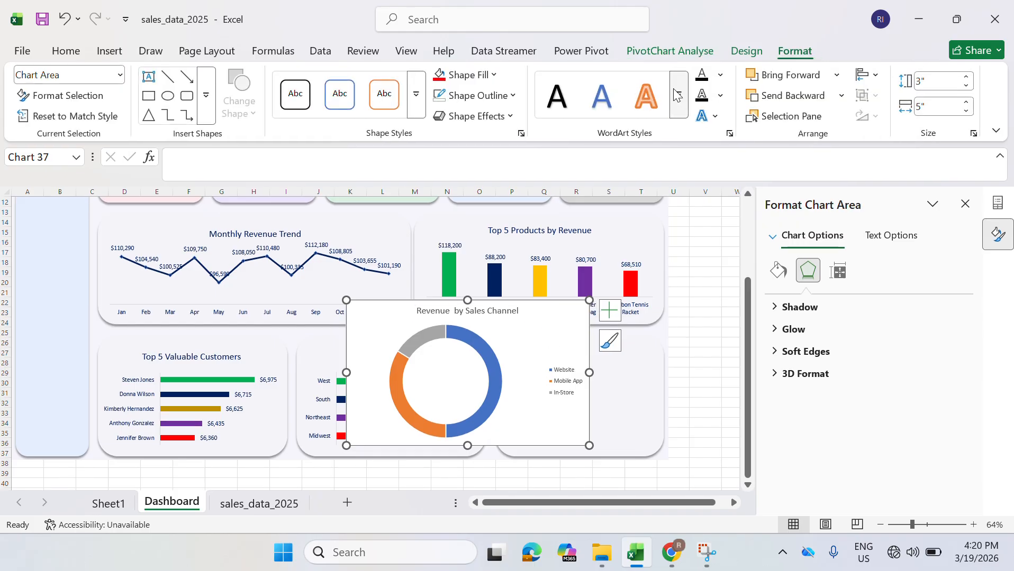
pyautogui.click(495, 76)
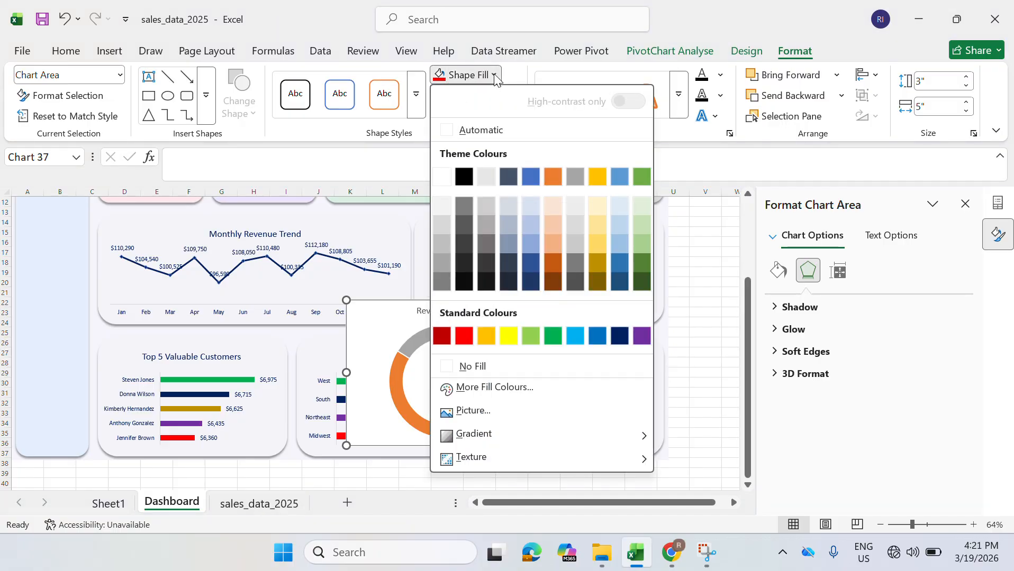
pyautogui.click(448, 365)
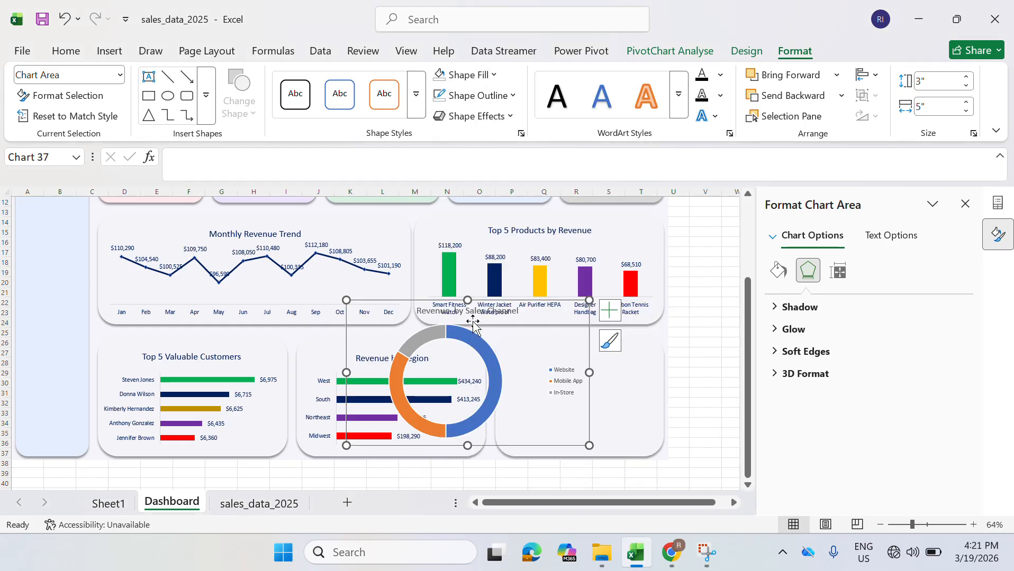
# - Remove the doughnut chart area's outline and shrink the chart to about 2.44" by 2.87" inside the empty card beside Revenue by Region
pyautogui.click(511, 96)
pyautogui.click(477, 386)
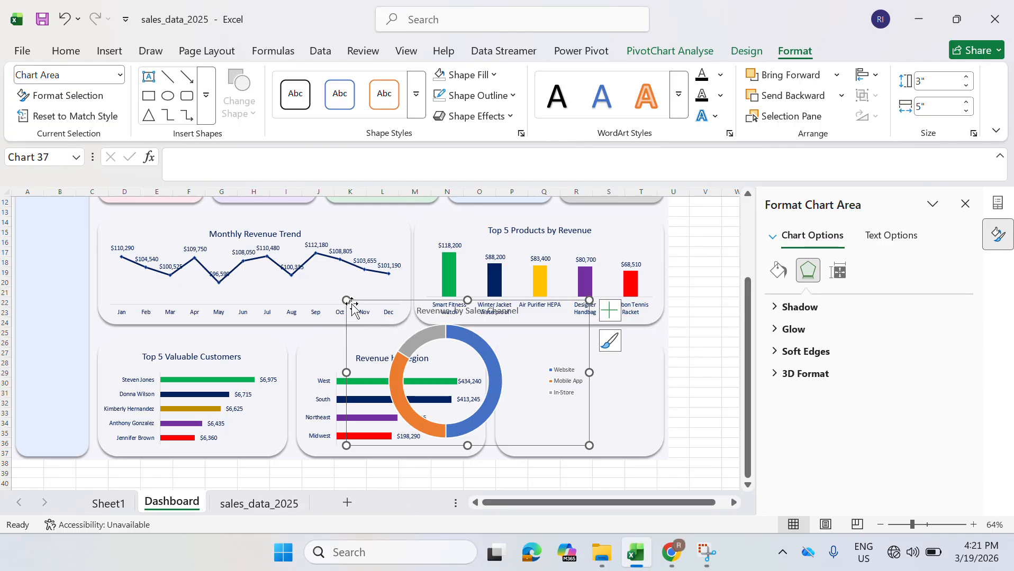
pyautogui.moveTo(347, 300); pyautogui.dragTo(525, 364)
# - Remove the outline from the doughnut series in the Revenue by Sales Channel chart
pyautogui.click(565, 379)
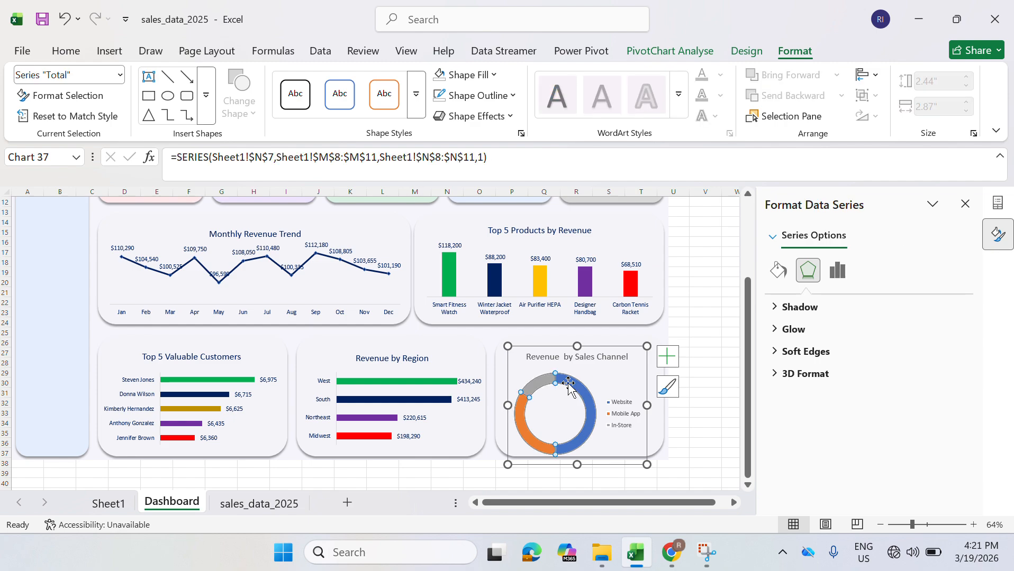
pyautogui.click(511, 96)
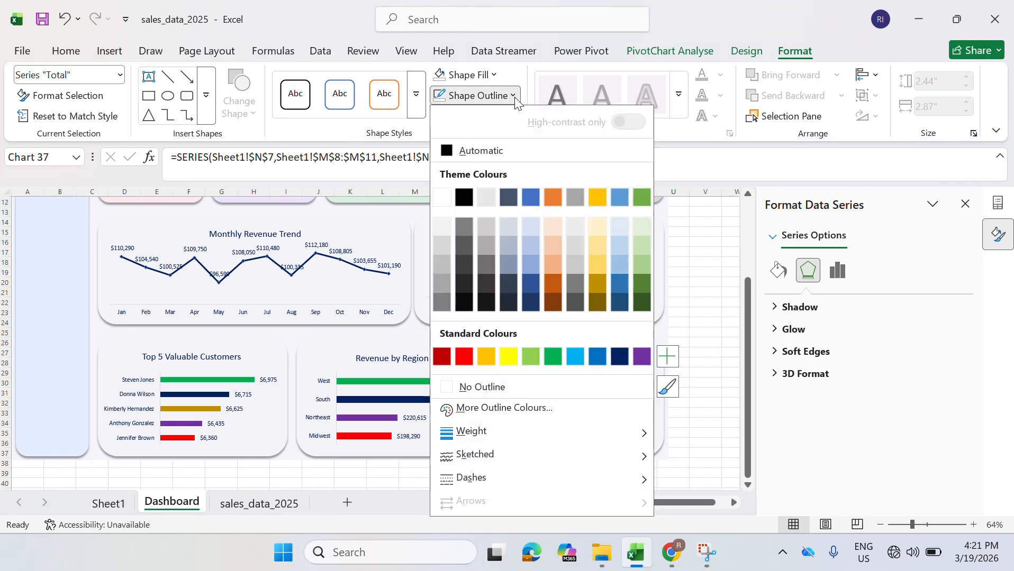
pyautogui.click(451, 387)
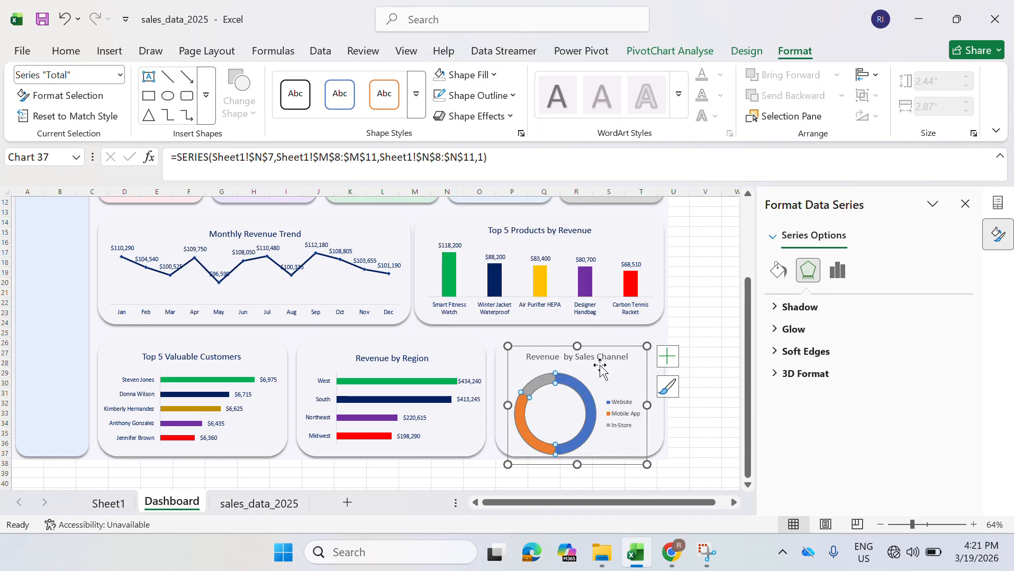
# - Resize the Revenue by Sales Channel chart to about 2.21" high and 3.29" wide so it fits its card
pyautogui.click(615, 379)
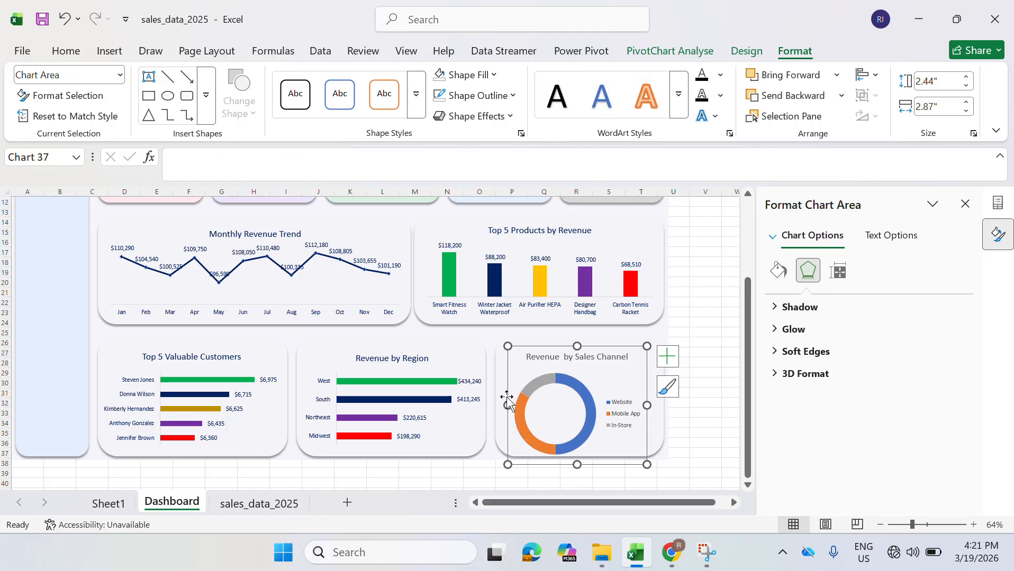
pyautogui.moveTo(508, 405); pyautogui.dragTo(501, 406)
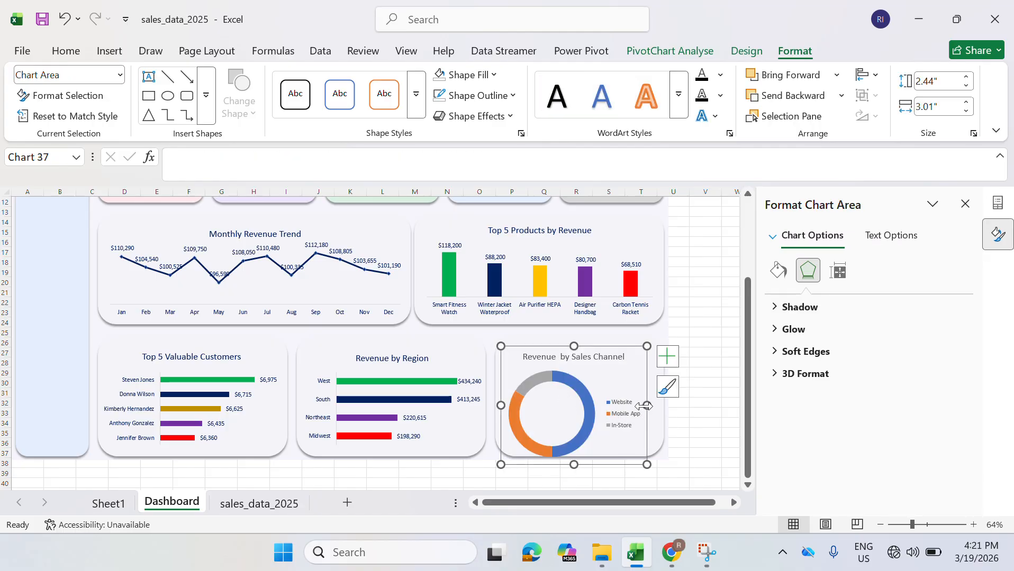
pyautogui.moveTo(647, 405); pyautogui.dragTo(661, 405)
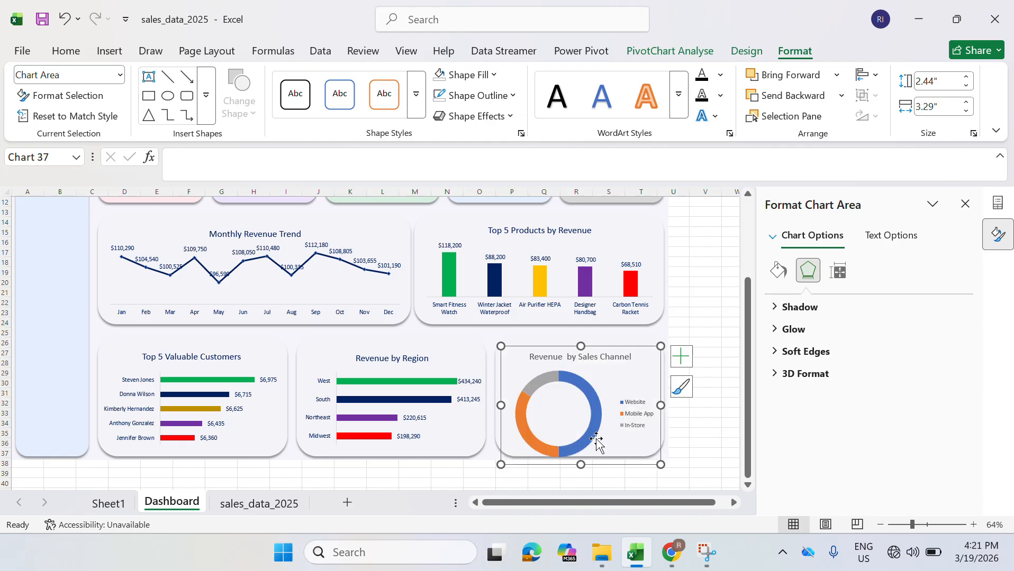
pyautogui.moveTo(582, 465); pyautogui.dragTo(582, 454)
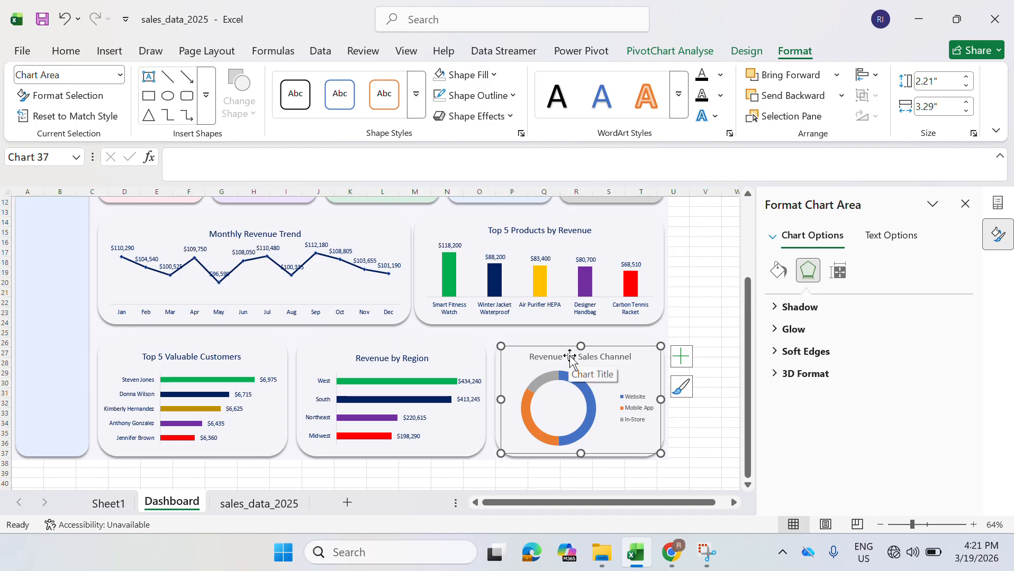
# - Copy the formatting of the Revenue by Region title onto the Revenue by Sales Channel title with Format Painter
pyautogui.click(412, 359)
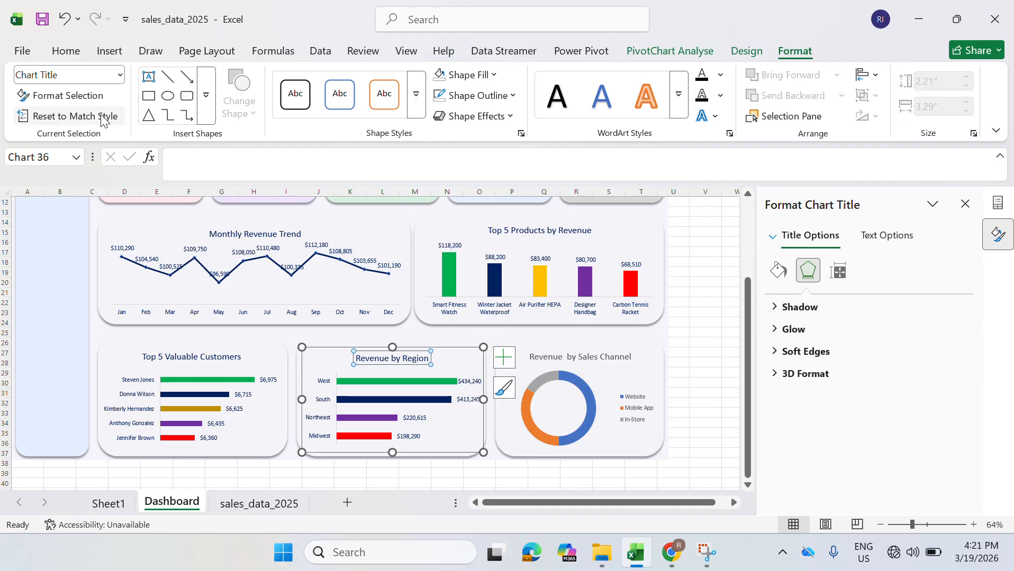
pyautogui.click(66, 51)
pyautogui.click(63, 119)
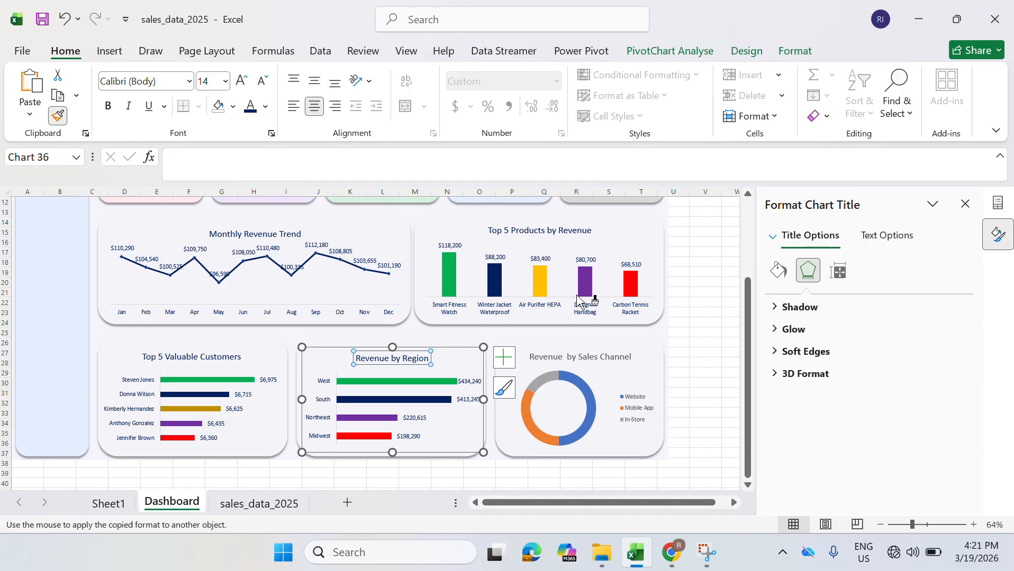
pyautogui.click(576, 362)
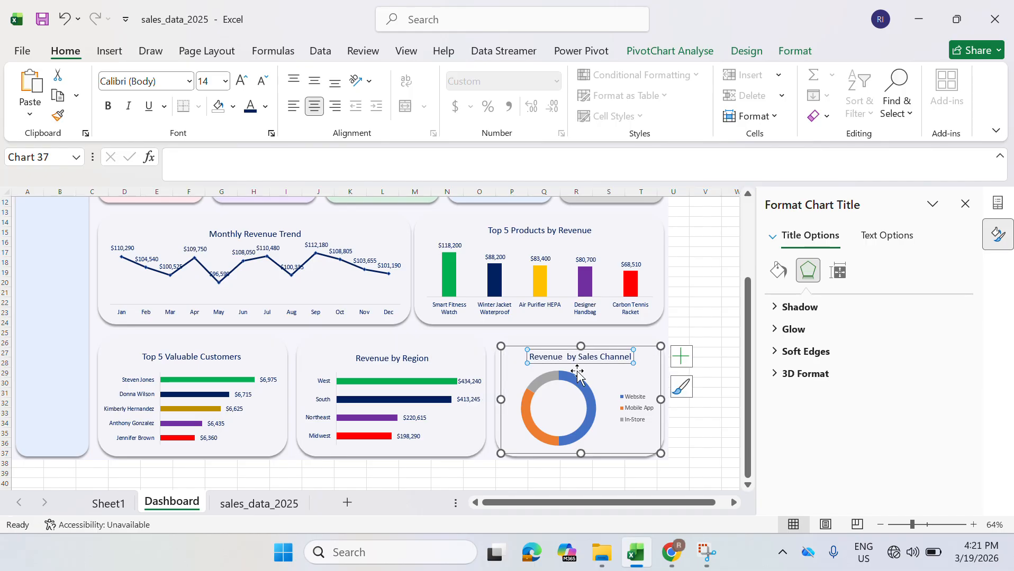
# - Copy the formatting of the Revenue by Region category axis labels onto the doughnut chart's legend with Format Painter
pyautogui.click(641, 409)
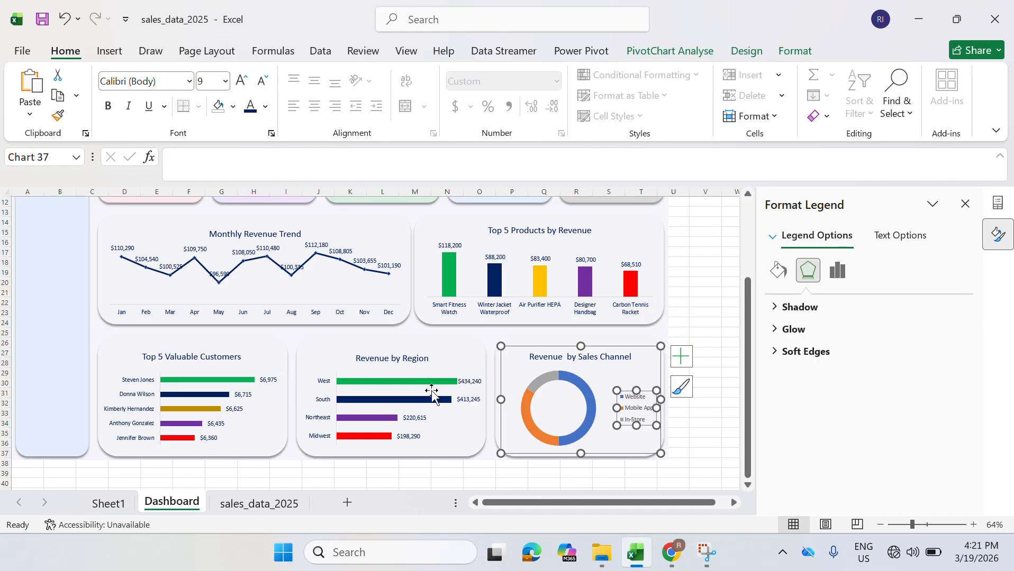
pyautogui.click(319, 408)
pyautogui.click(321, 384)
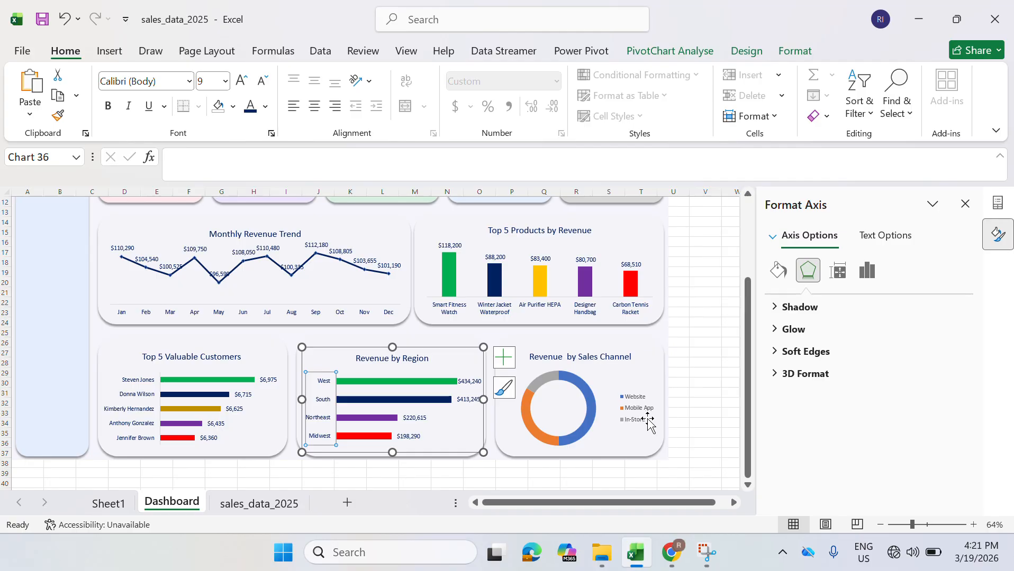
pyautogui.click(58, 115)
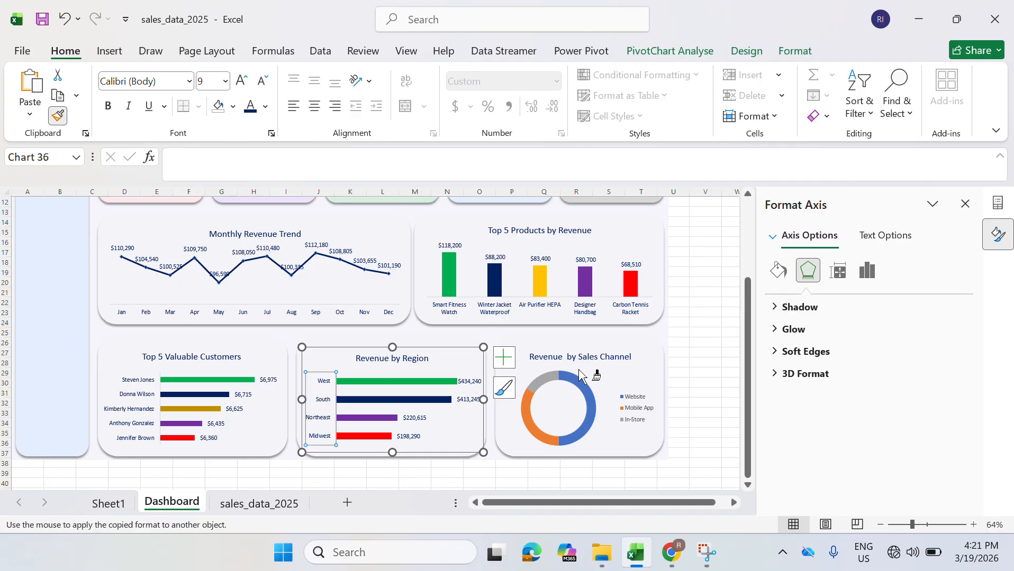
pyautogui.click(619, 409)
# - Fill the Website segment of the doughnut chart with the standard dark blue
pyautogui.click(589, 402)
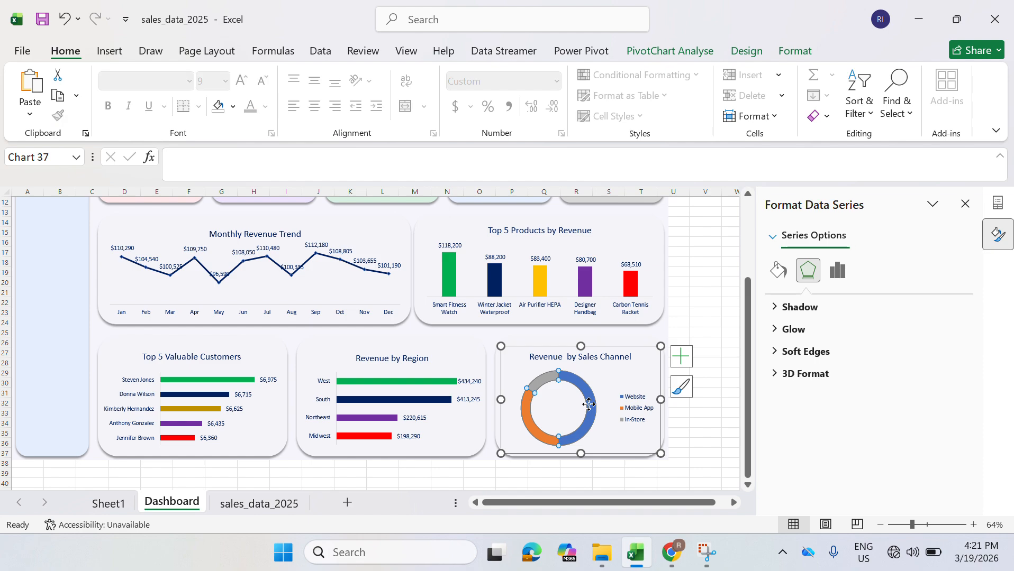
pyautogui.click(589, 402)
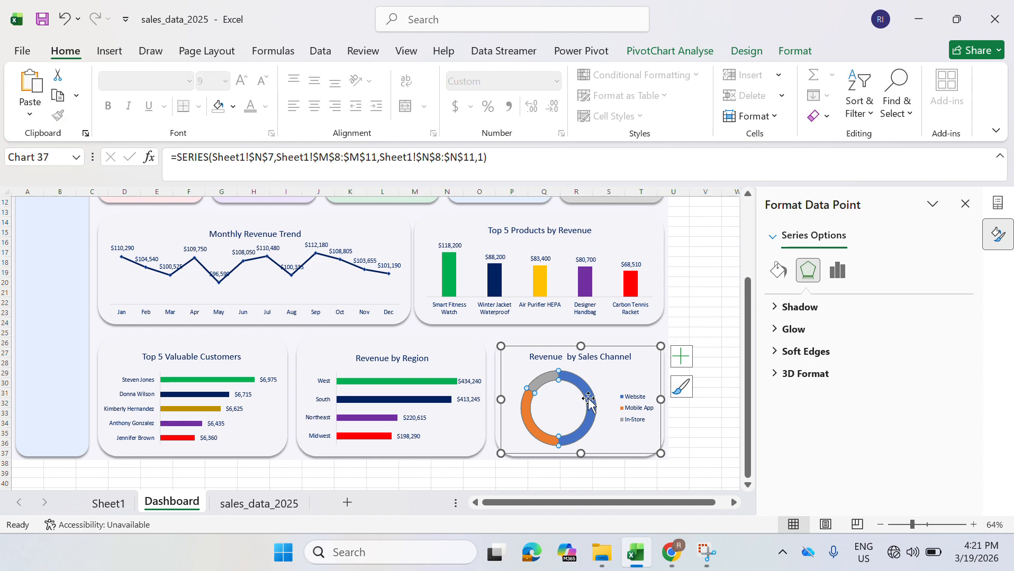
pyautogui.click(233, 106)
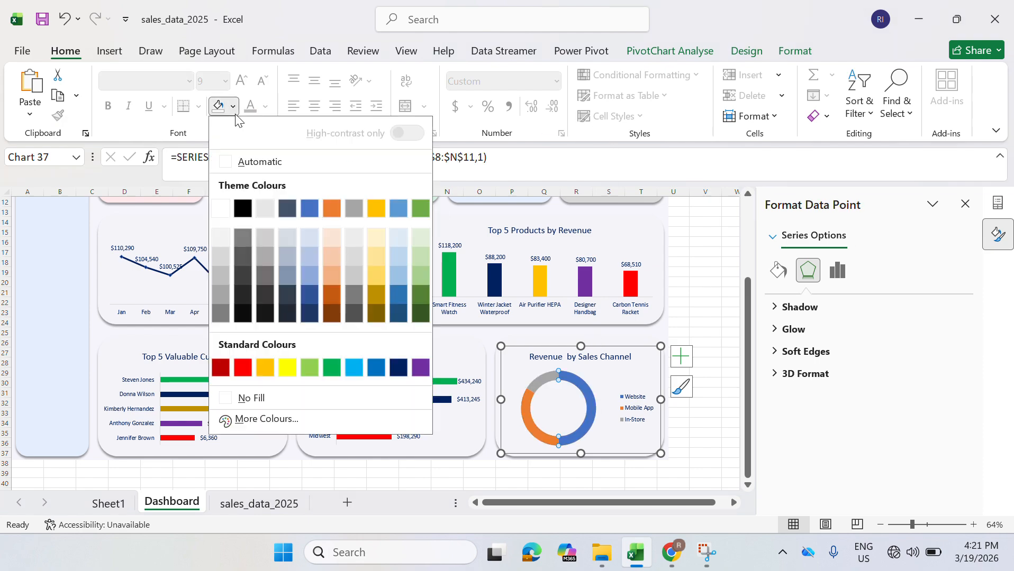
pyautogui.click(399, 368)
# - Fill the In-Store segment of the doughnut chart with the standard dark red
pyautogui.click(541, 390)
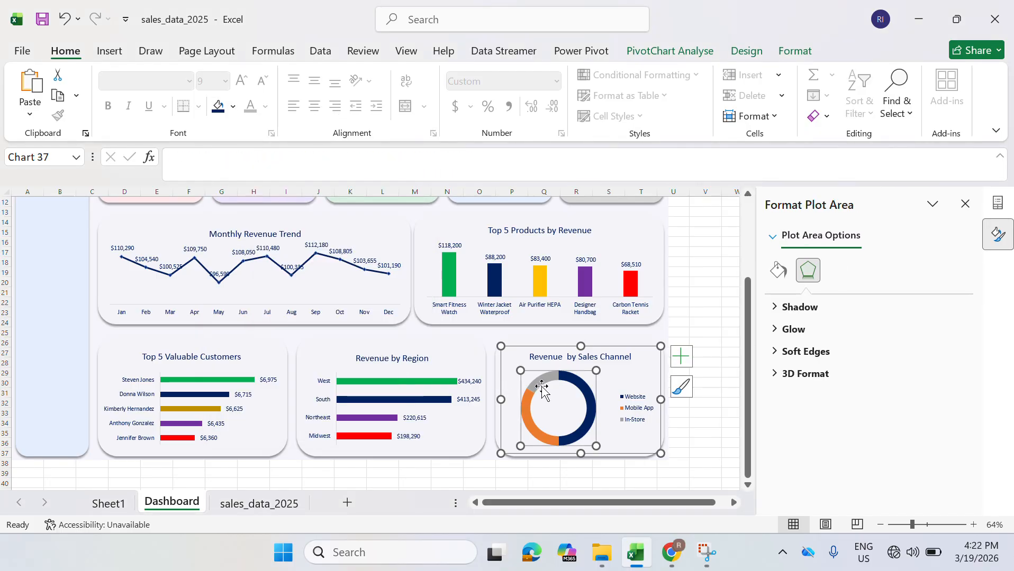
pyautogui.click(541, 388)
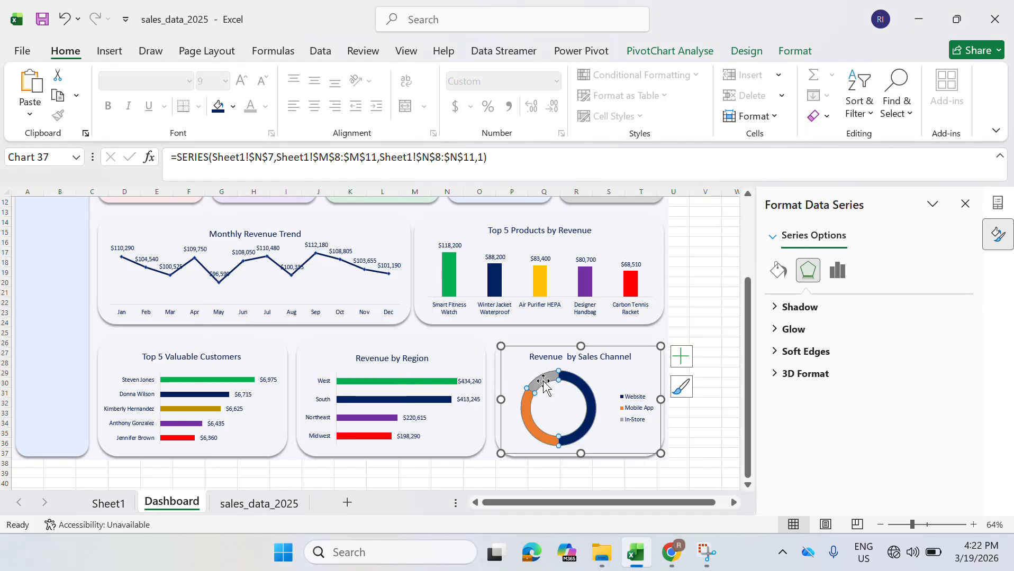
pyautogui.click(544, 380)
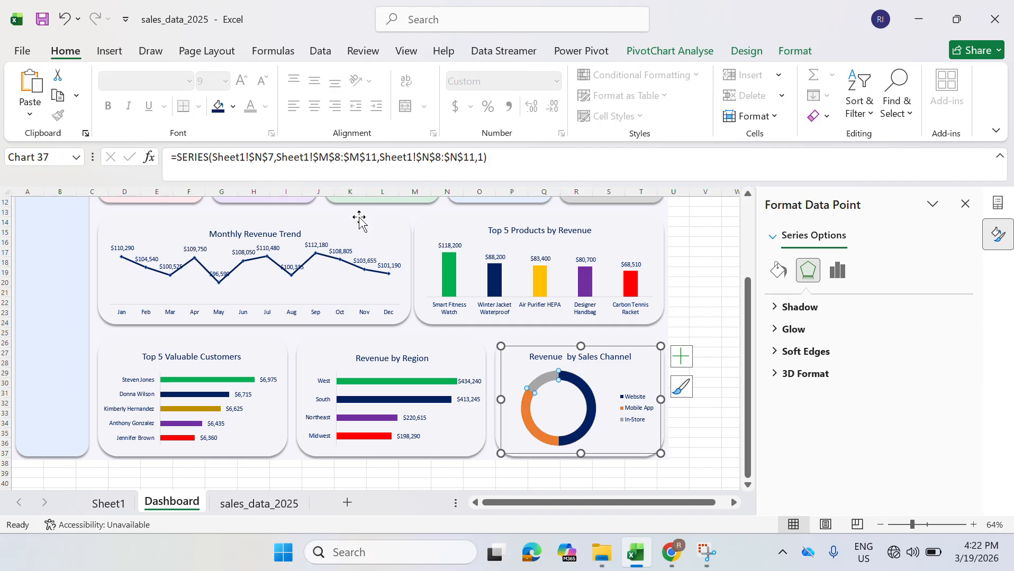
pyautogui.click(233, 108)
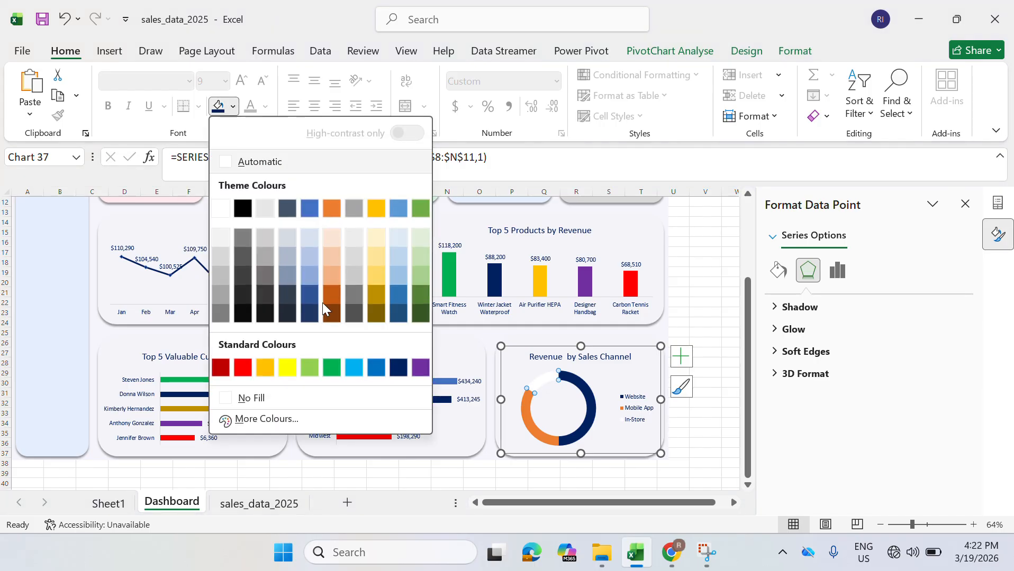
pyautogui.click(228, 372)
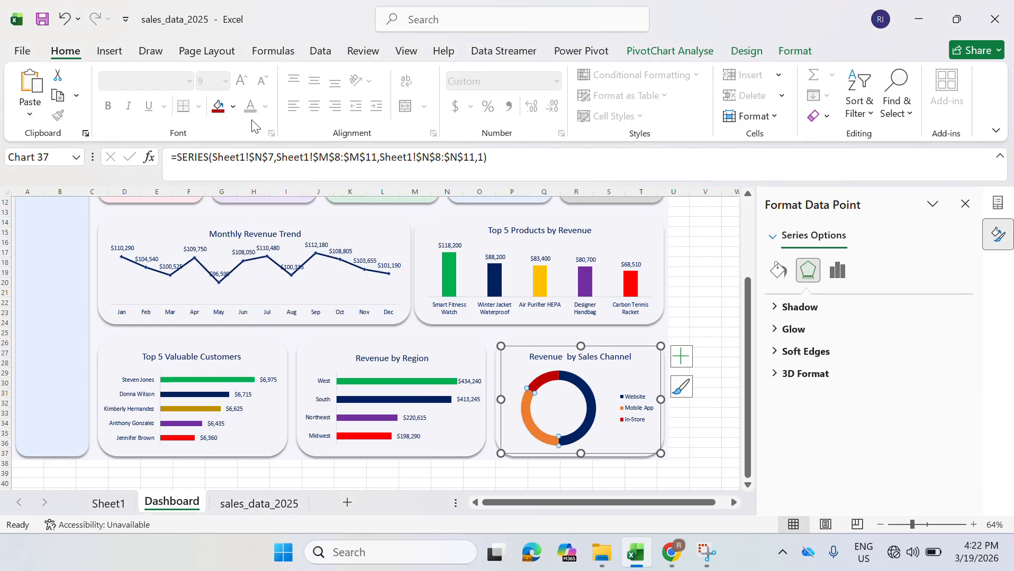
# - Try the dark red fill on the Mobile App segment and undo it
pyautogui.click(229, 108)
pyautogui.click(233, 107)
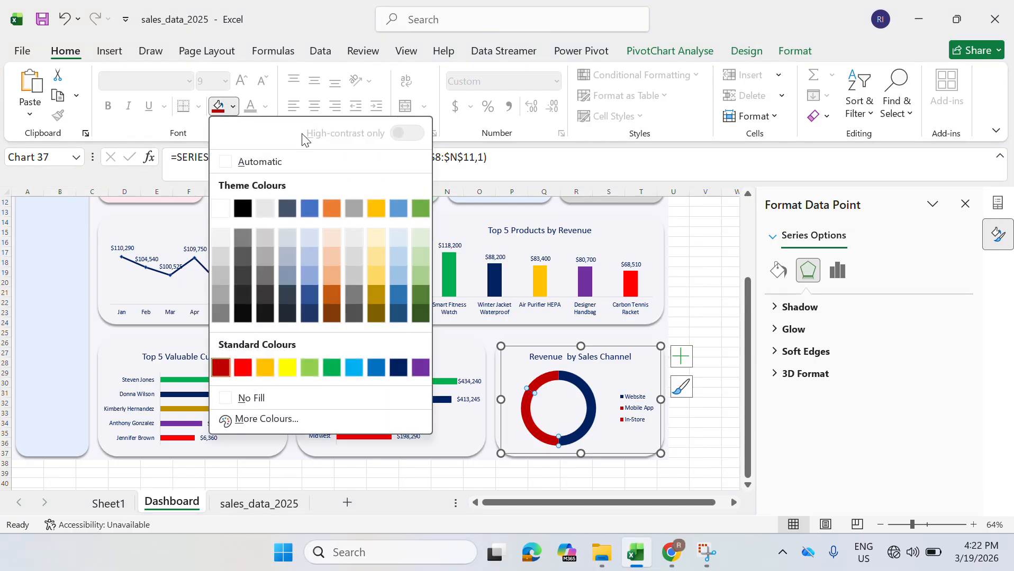
pyautogui.press('Escape')
pyautogui.hotkey('ctrl', 'z')
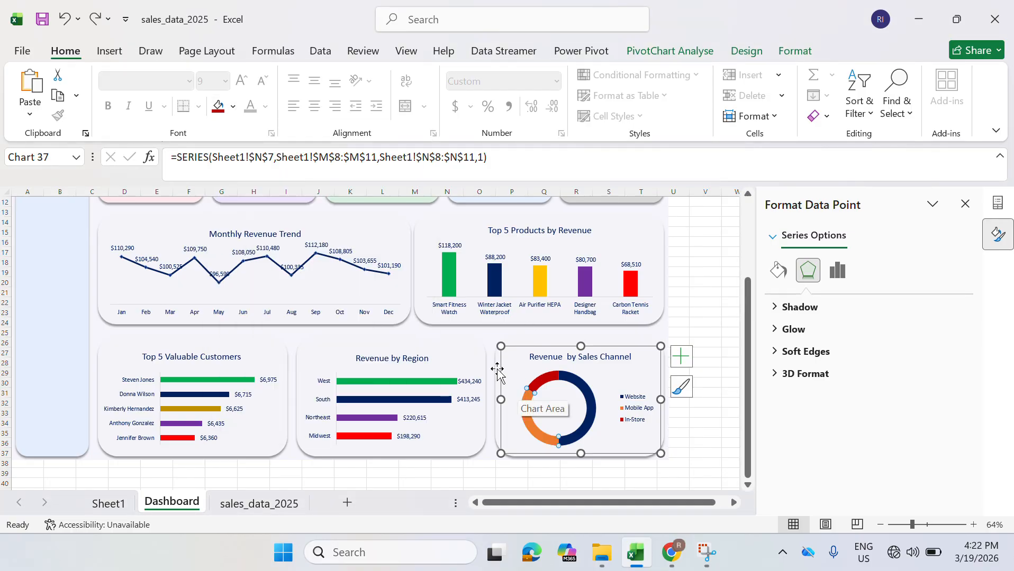
# - Fill the doughnut chart's Mobile App segment with standard dark blue and its Website segment with standard green
pyautogui.click(232, 108)
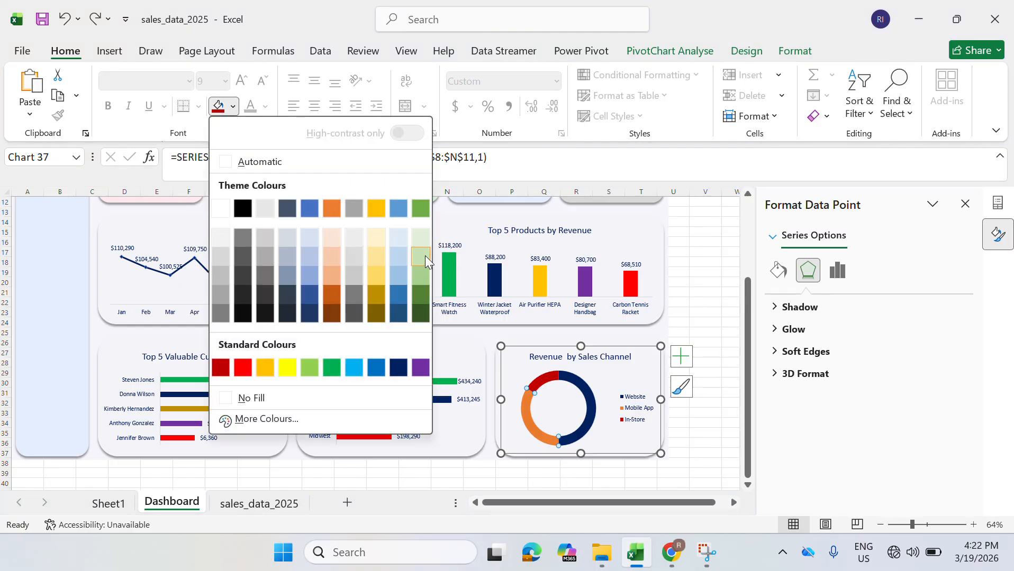
pyautogui.click(401, 368)
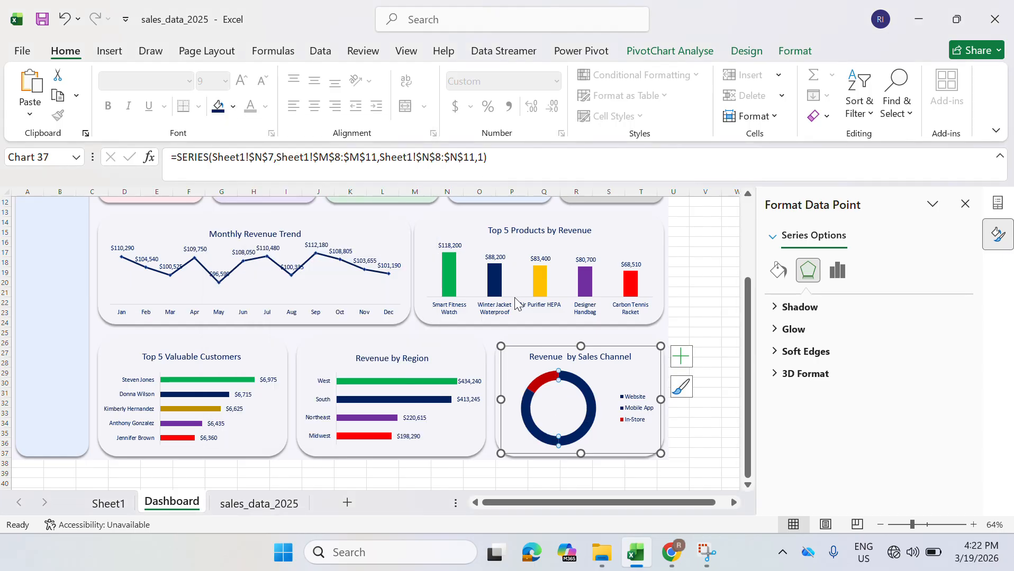
pyautogui.click(233, 106)
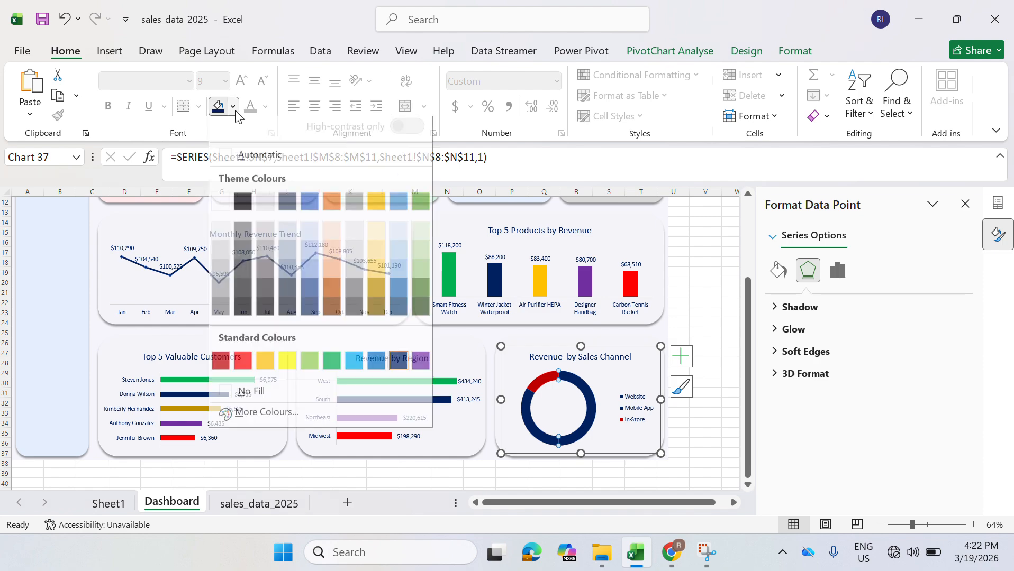
pyautogui.click(329, 364)
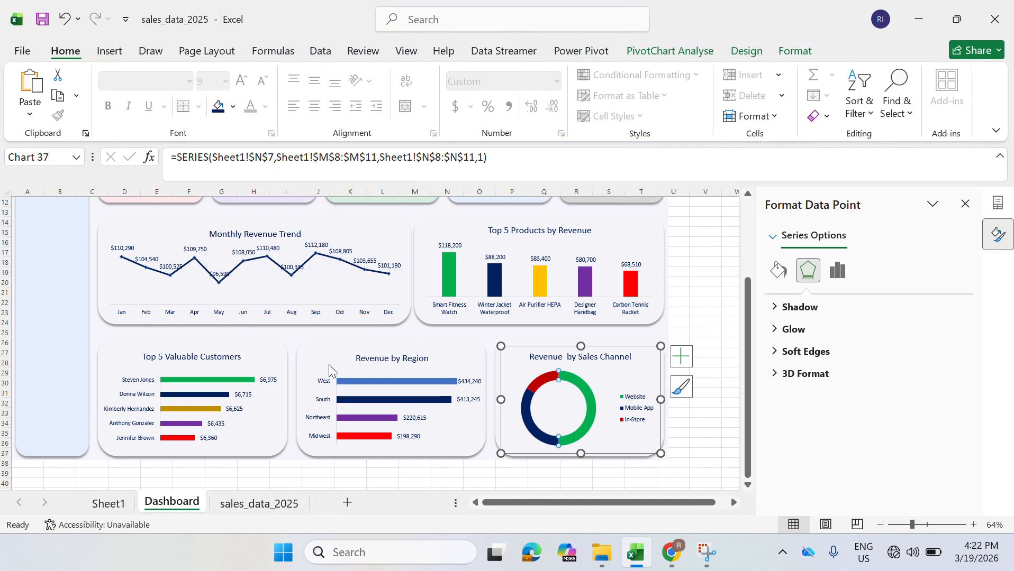
pyautogui.click(702, 429)
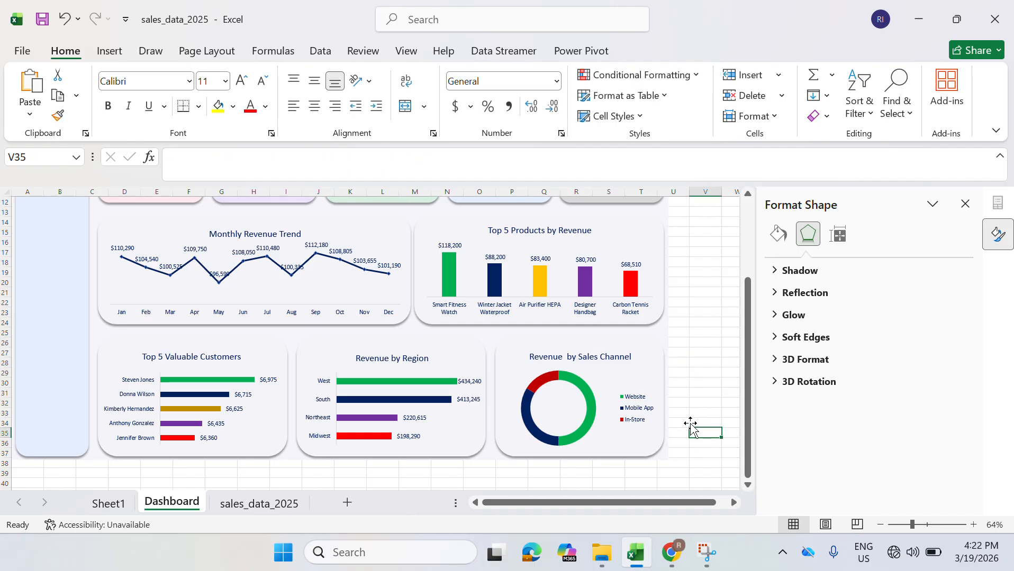
# - Add data labels to the Revenue by Sales Channel doughnut chart and open their detailed formatting options
pyautogui.click(536, 372)
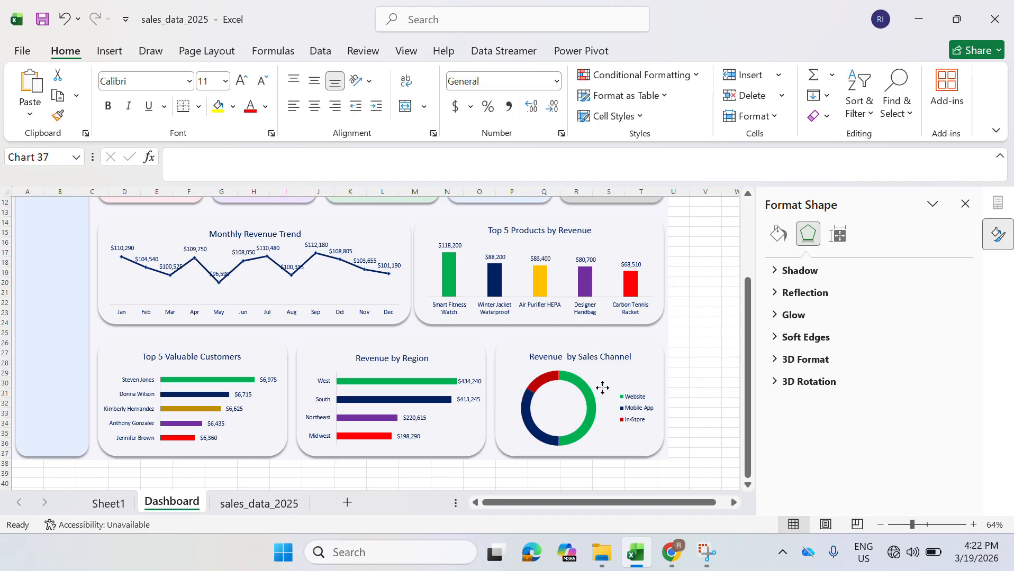
pyautogui.click(680, 356)
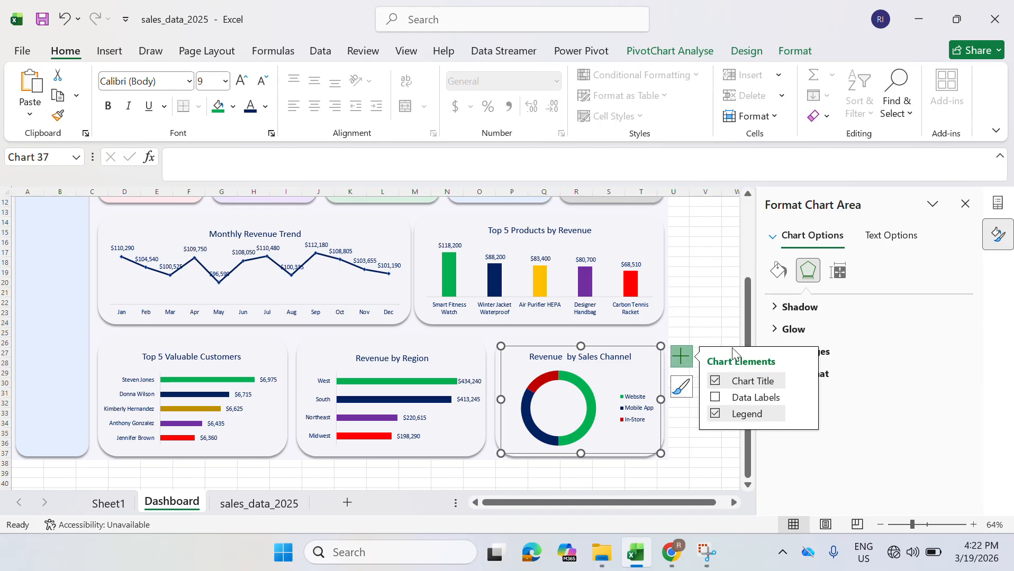
pyautogui.click(716, 398)
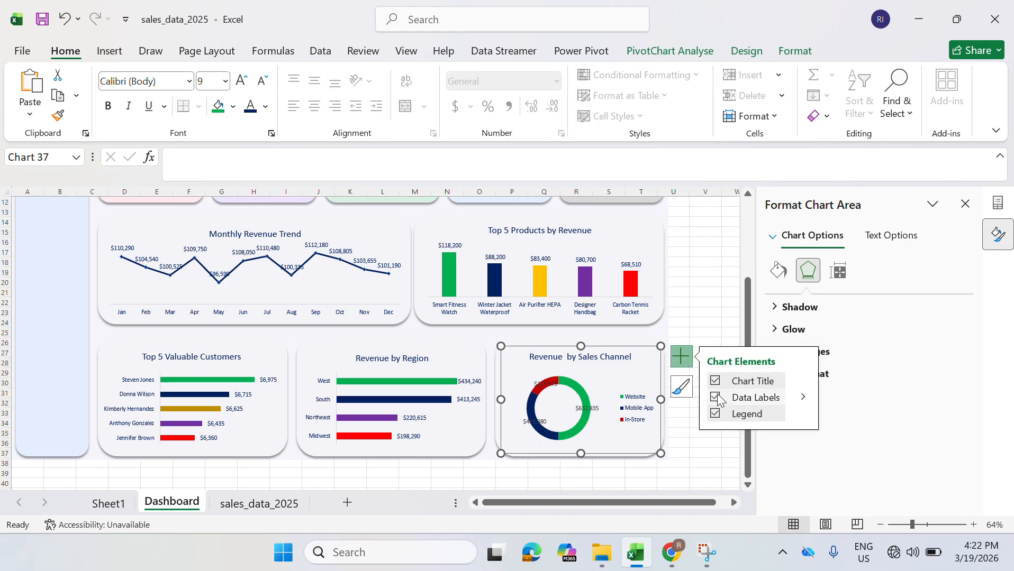
pyautogui.click(805, 399)
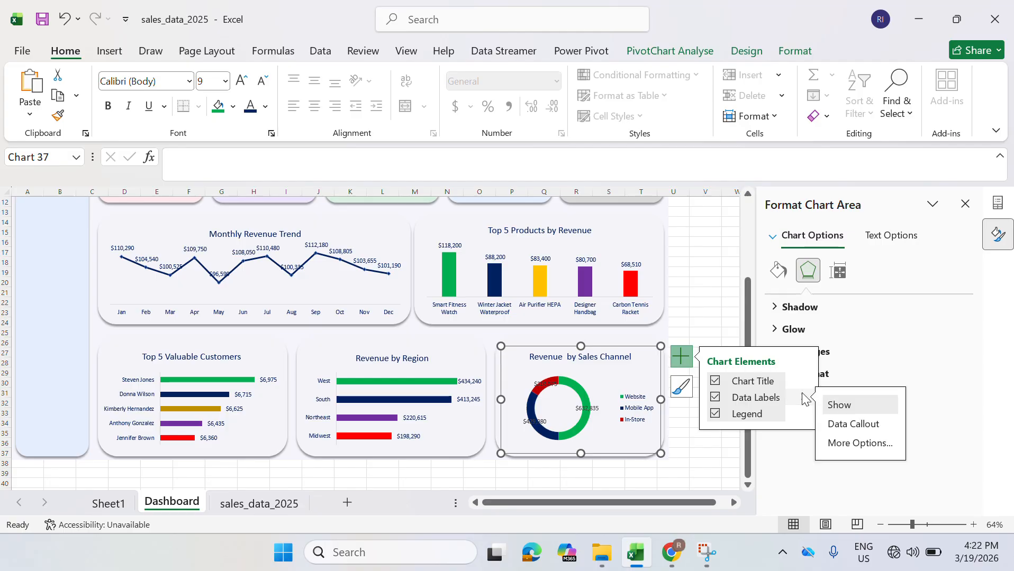
pyautogui.click(848, 428)
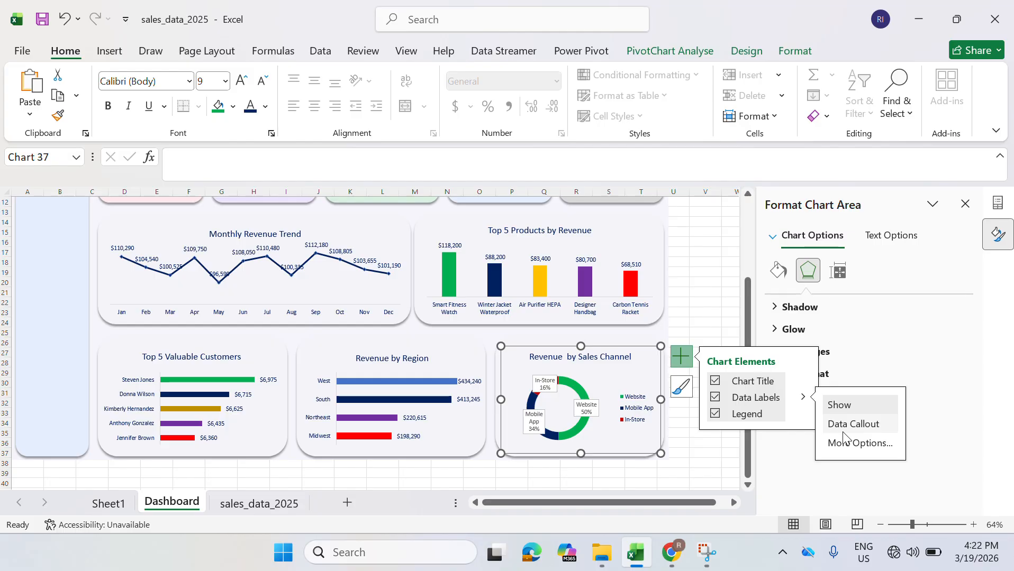
pyautogui.click(849, 445)
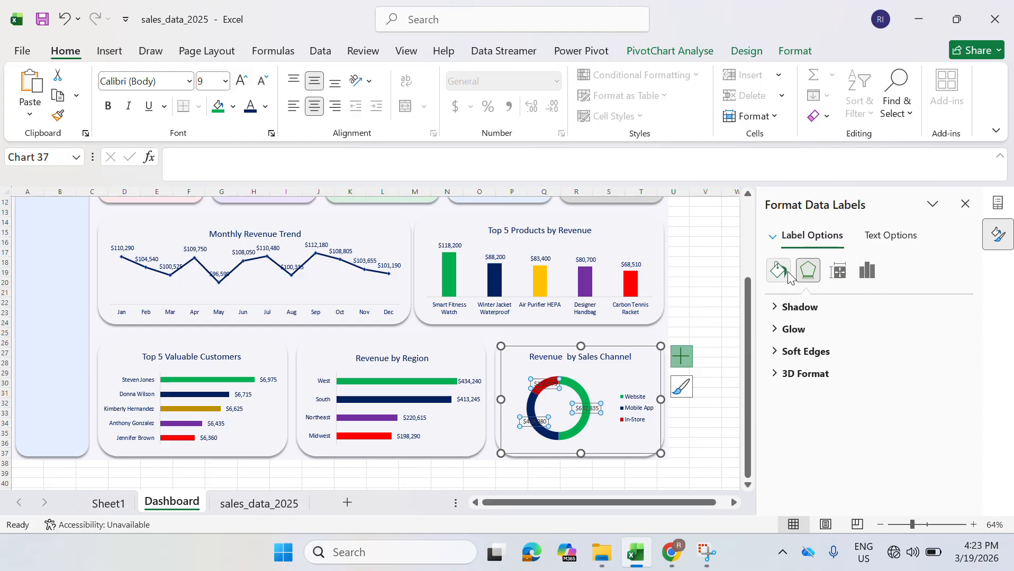
# - Show percentages instead of values in the doughnut chart's data labels, without leader lines, and move the Website label outside the ring
pyautogui.click(870, 272)
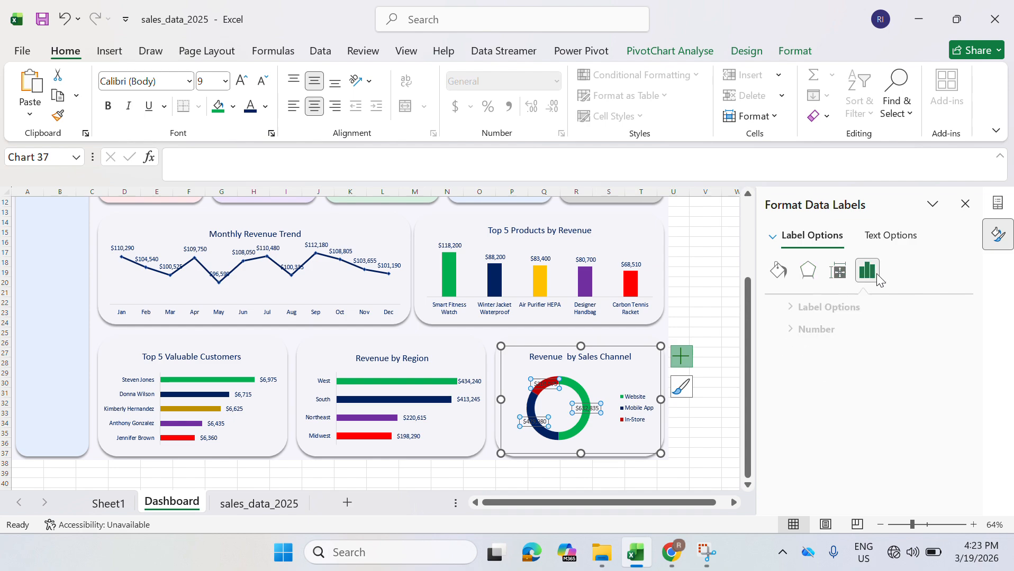
pyautogui.click(787, 308)
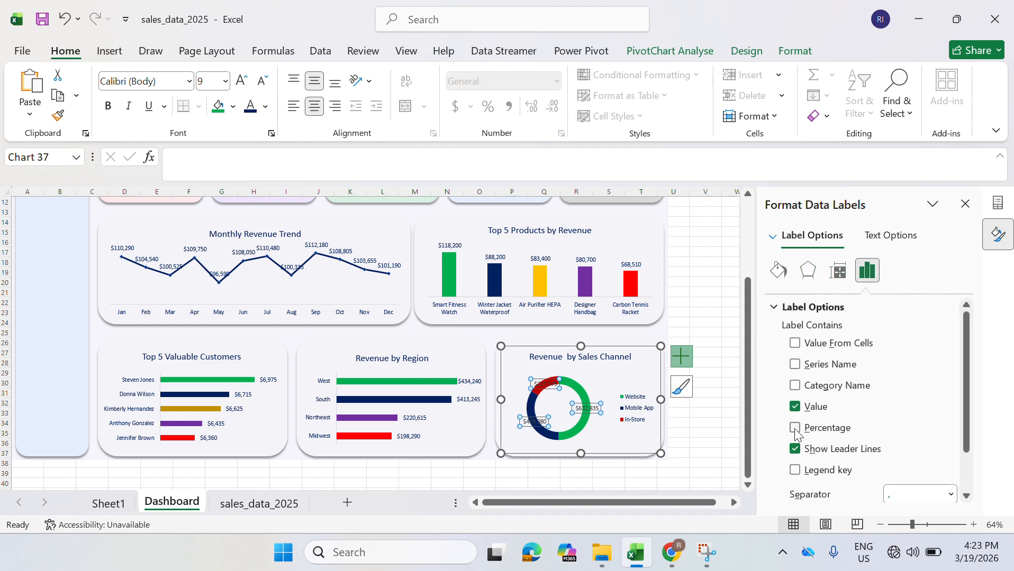
pyautogui.click(795, 429)
pyautogui.click(795, 406)
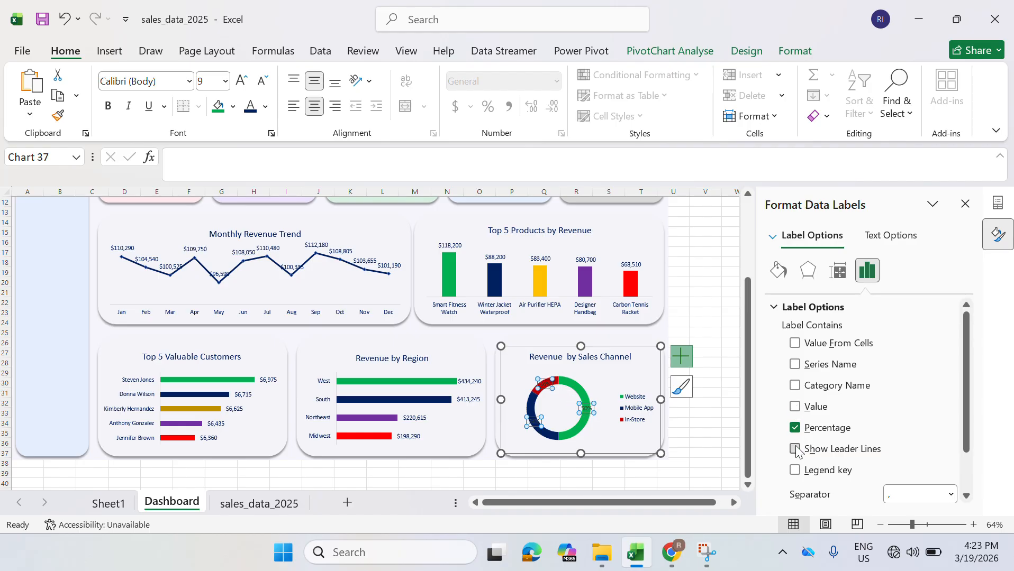
pyautogui.click(587, 407)
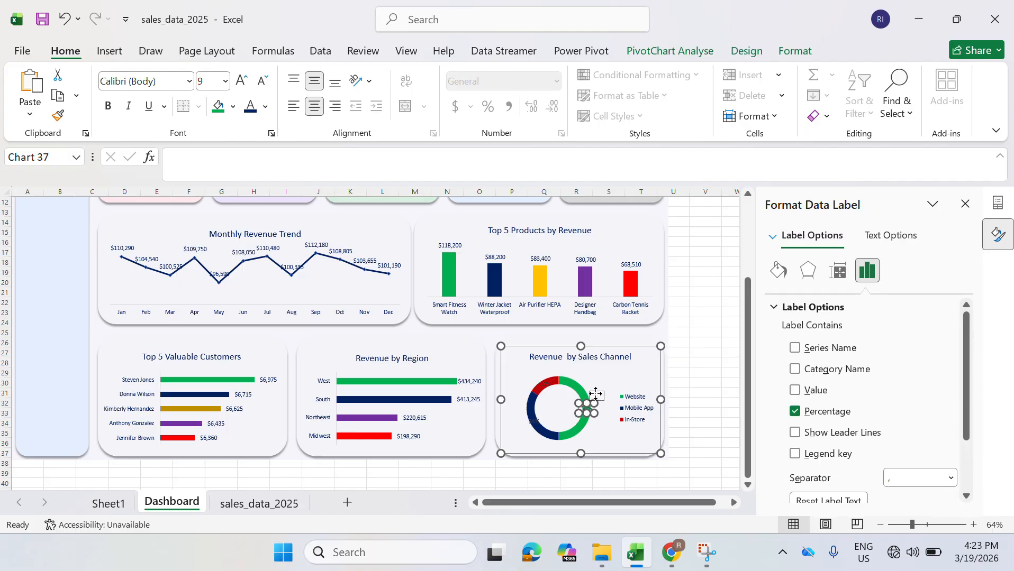
pyautogui.click(539, 390)
pyautogui.moveTo(539, 390); pyautogui.dragTo(531, 382)
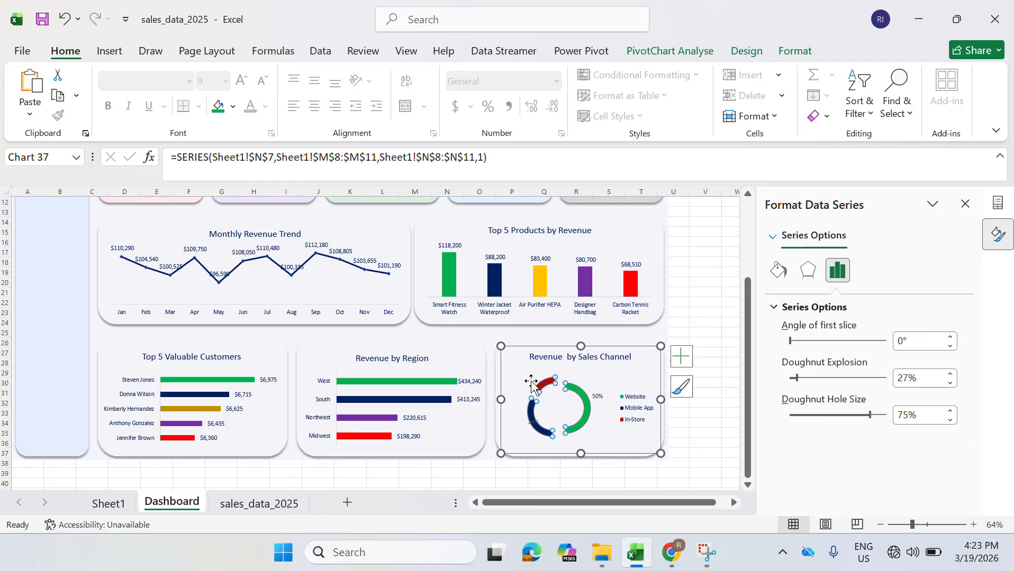
pyautogui.hotkey('ctrl', 'z')
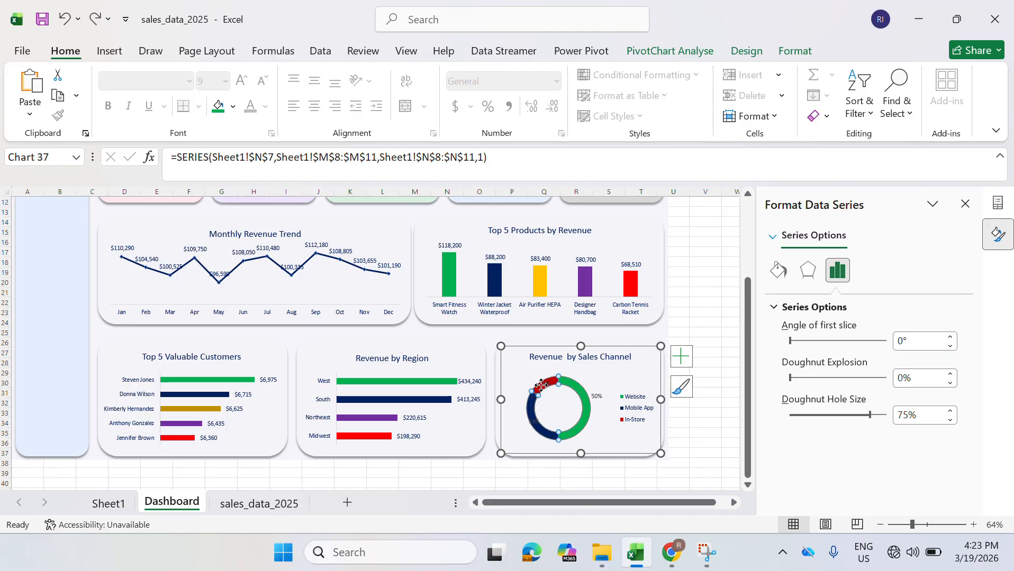
# - Move the doughnut chart's In-Store and Mobile App percentage labels outside the ring, beside their segments
pyautogui.click(528, 380)
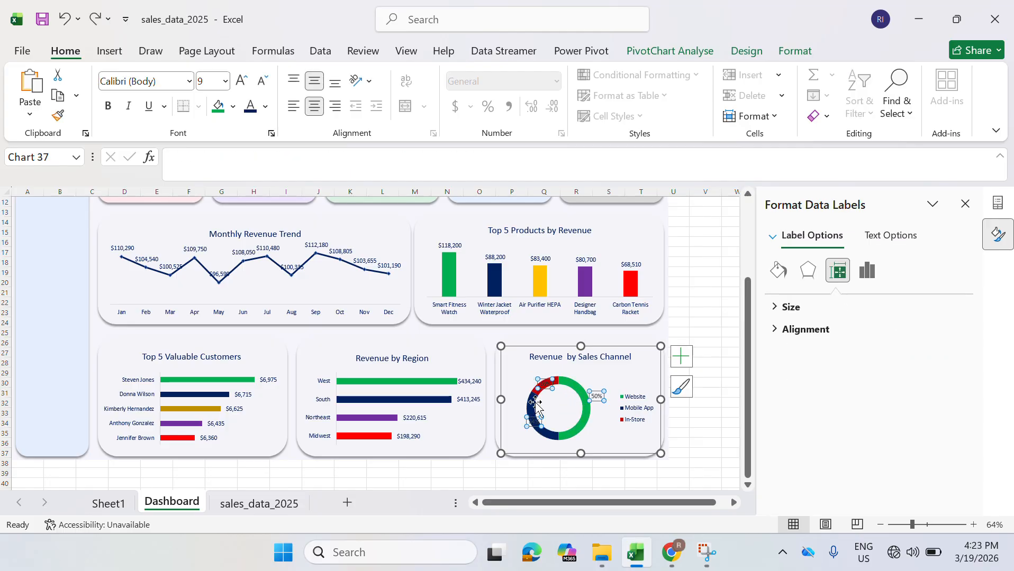
pyautogui.moveTo(537, 374); pyautogui.dragTo(527, 427)
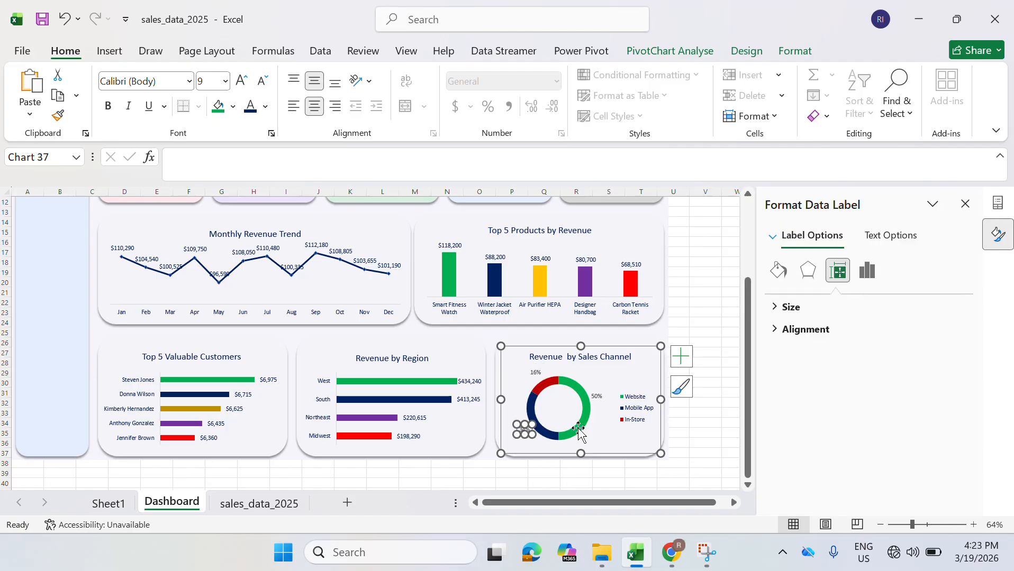
pyautogui.click(597, 396)
pyautogui.click(605, 422)
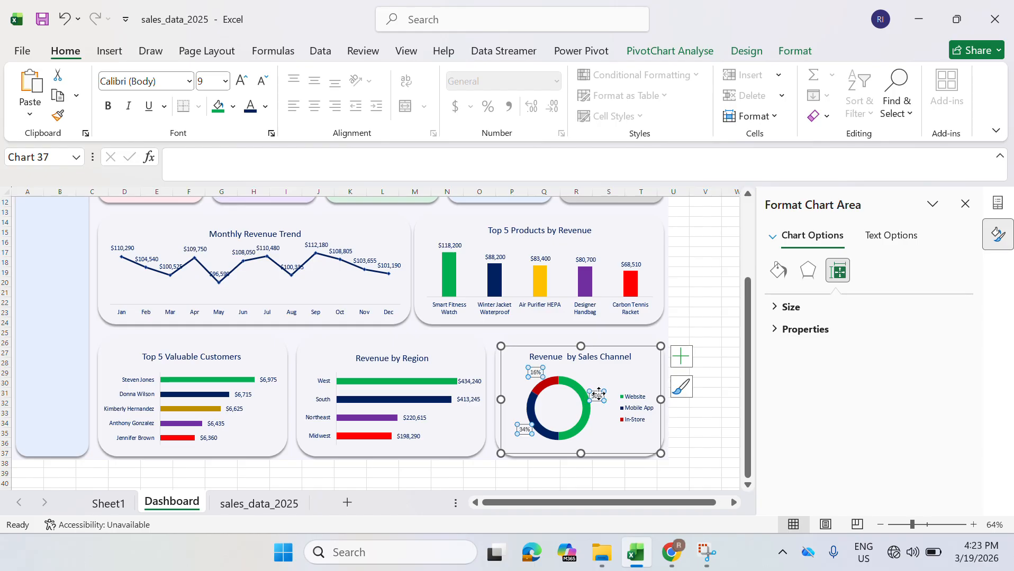
pyautogui.click(596, 397)
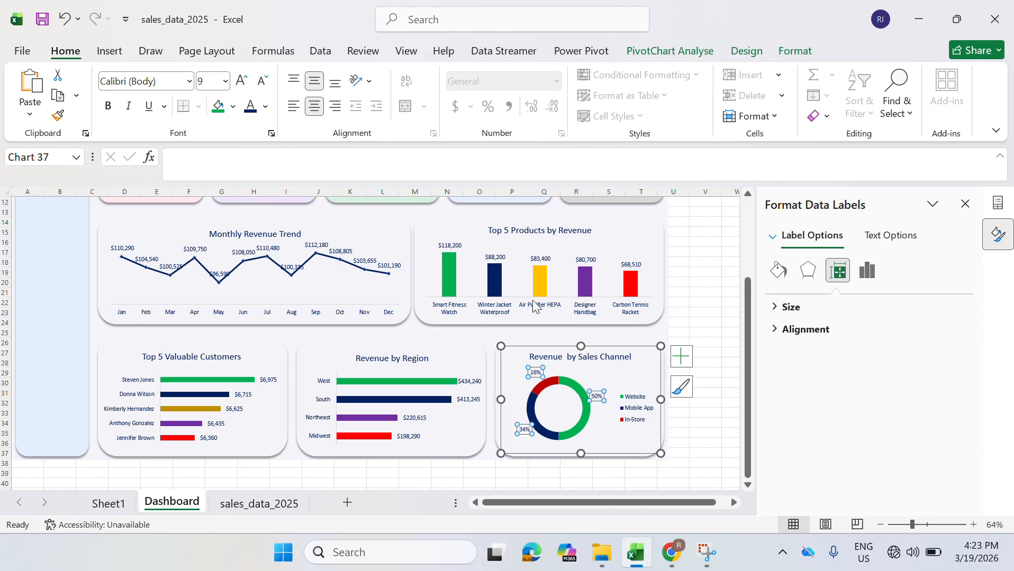
pyautogui.click(641, 370)
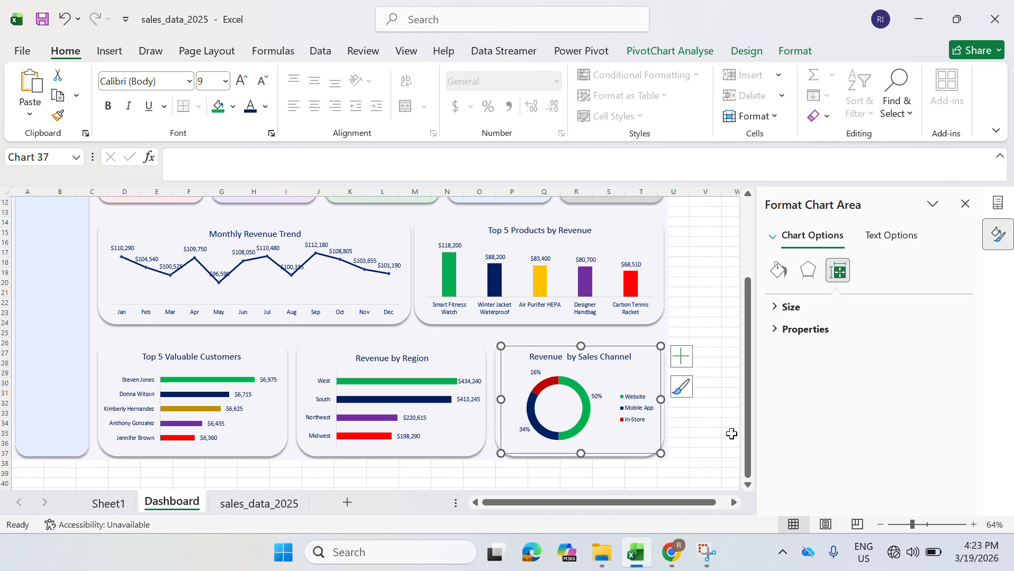
# - Deselect the chart, close the formatting pane and set the Dashboard sheet's zoom to 65%
pyautogui.click(732, 433)
pyautogui.moveTo(750, 408); pyautogui.dragTo(739, 344)
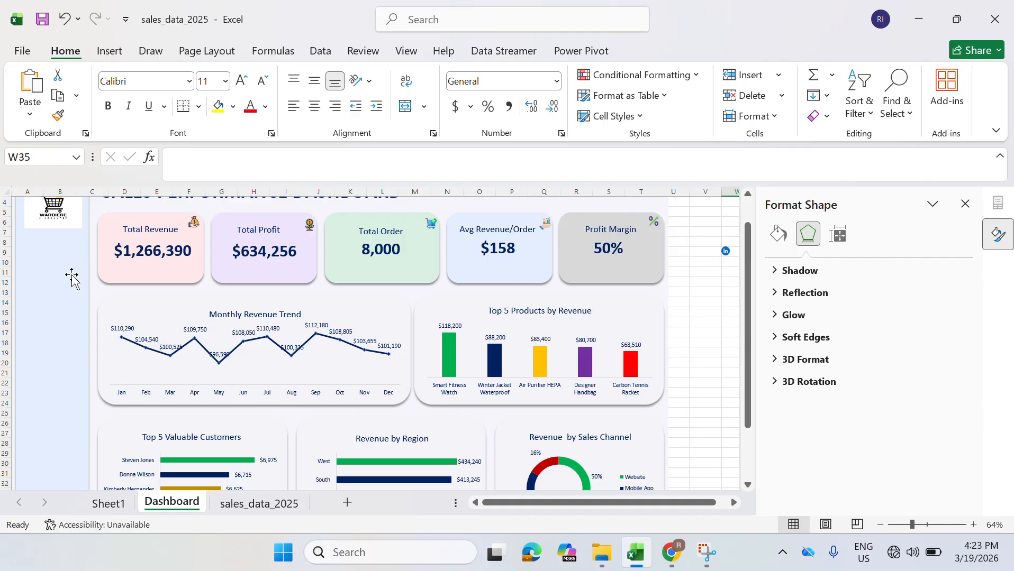
pyautogui.click(965, 204)
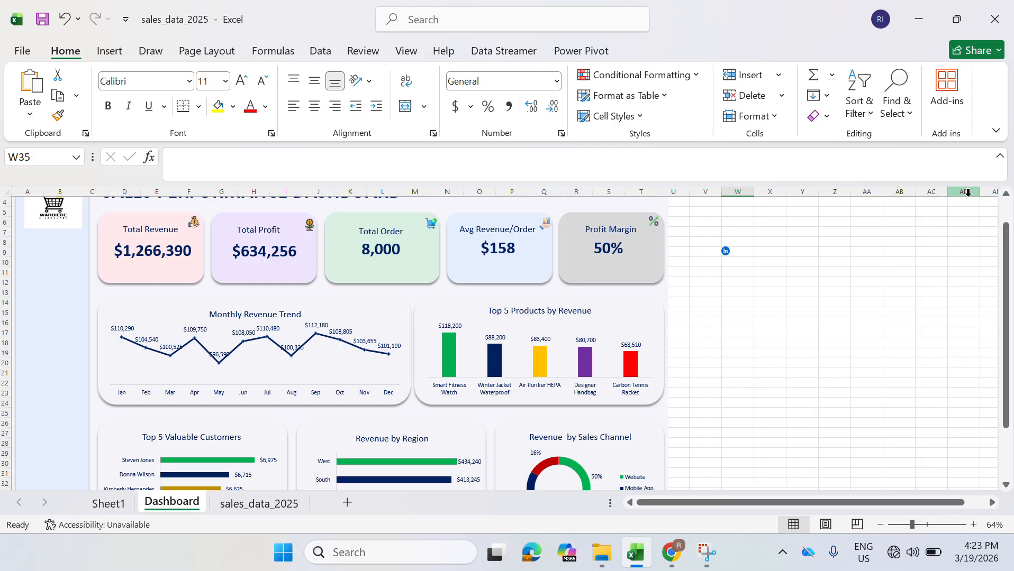
pyautogui.click(905, 523)
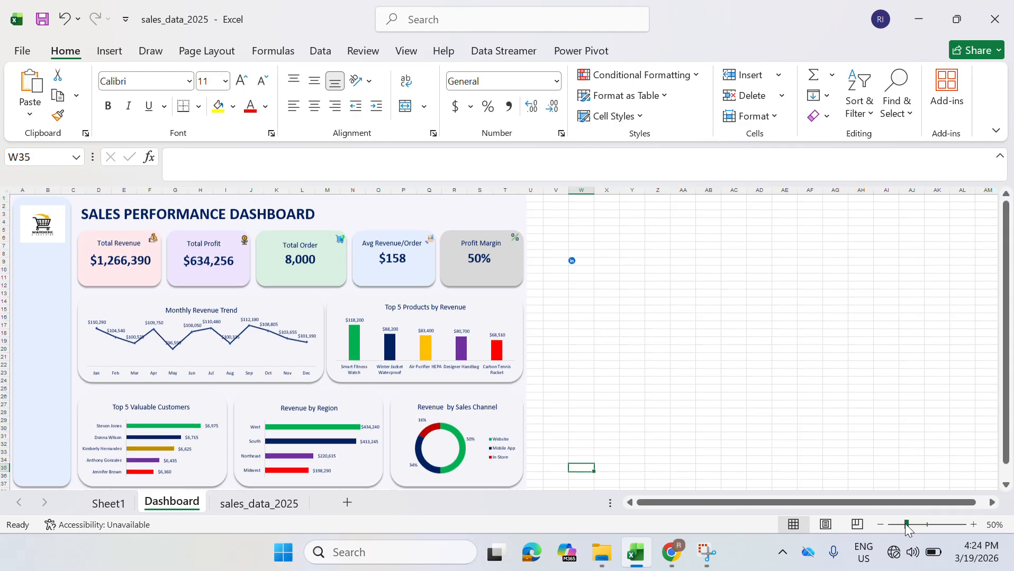
pyautogui.click(912, 524)
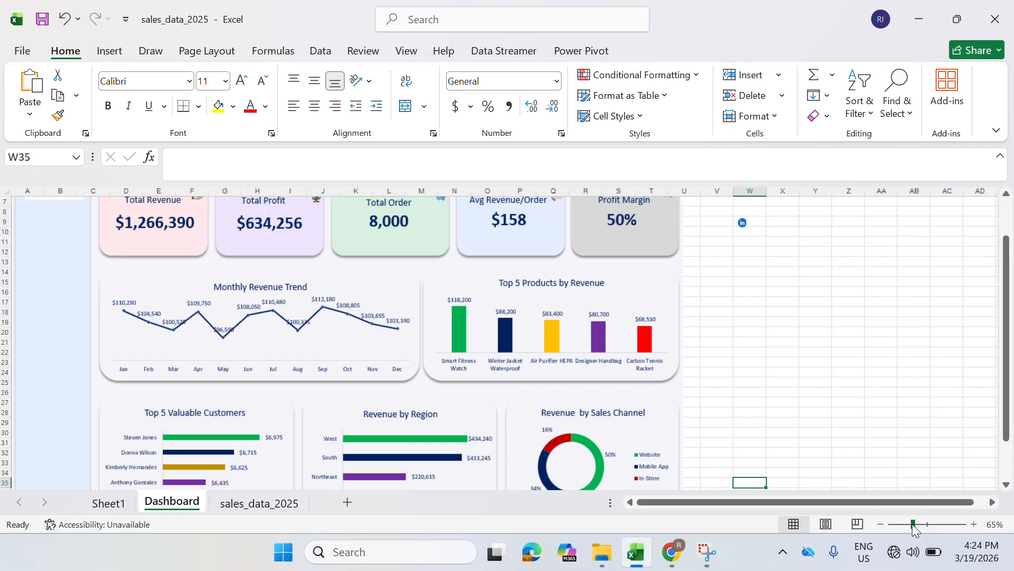
pyautogui.moveTo(1006, 366); pyautogui.dragTo(1006, 248)
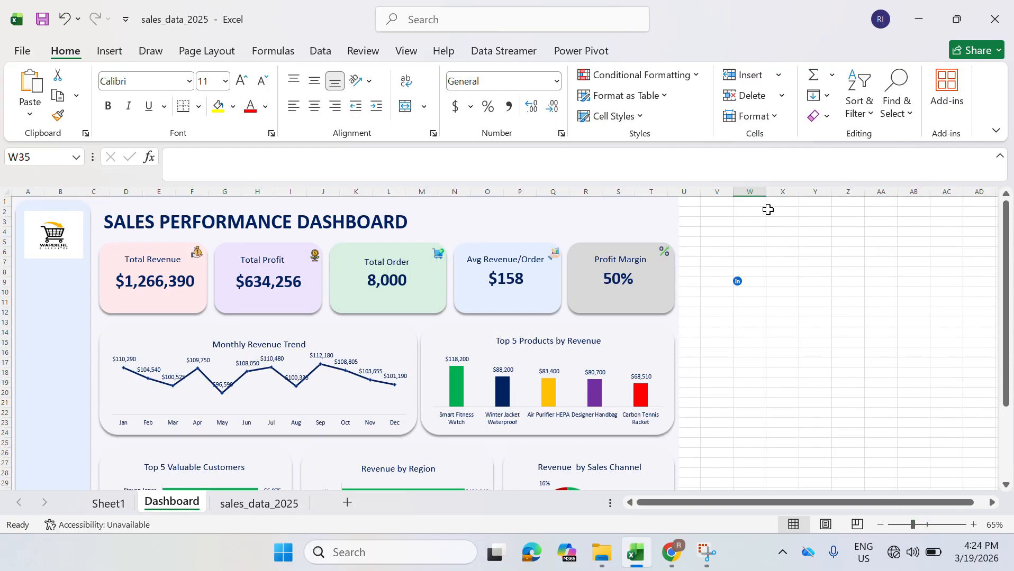
# - Insert slicers for sales_channel and quarter based on the Monthly Revenue Trend chart
pyautogui.click(344, 351)
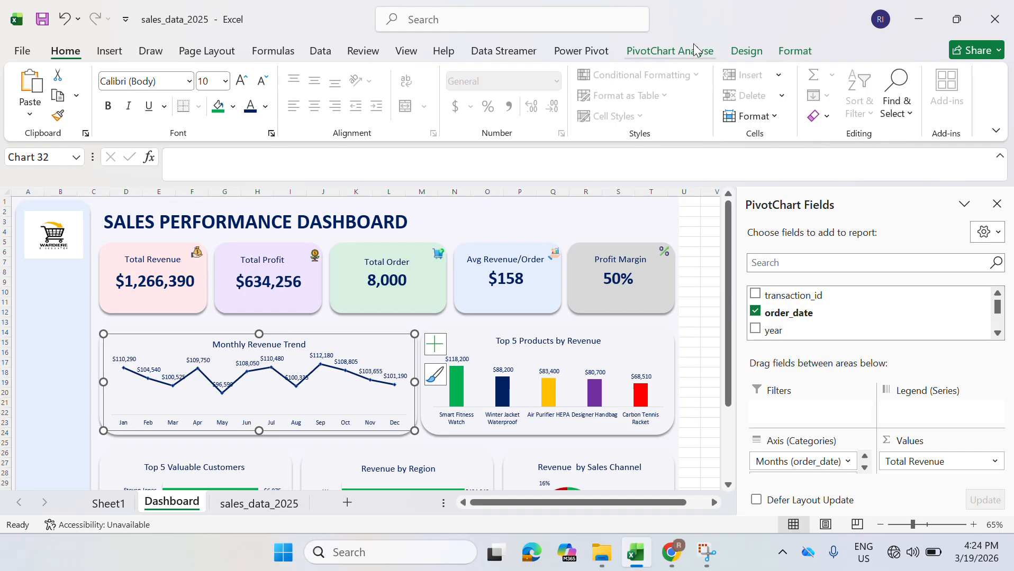
pyautogui.click(671, 52)
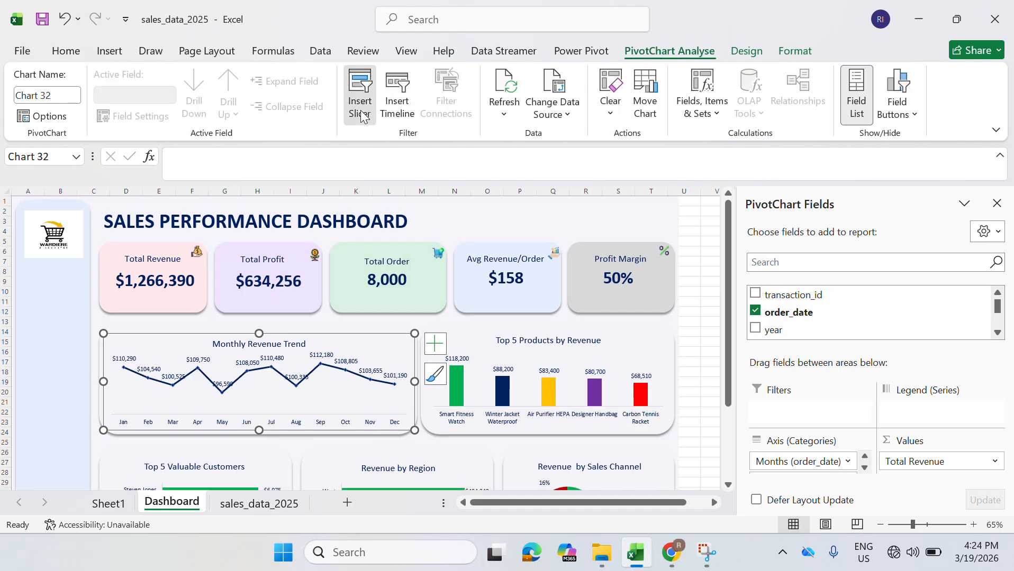
pyautogui.click(359, 93)
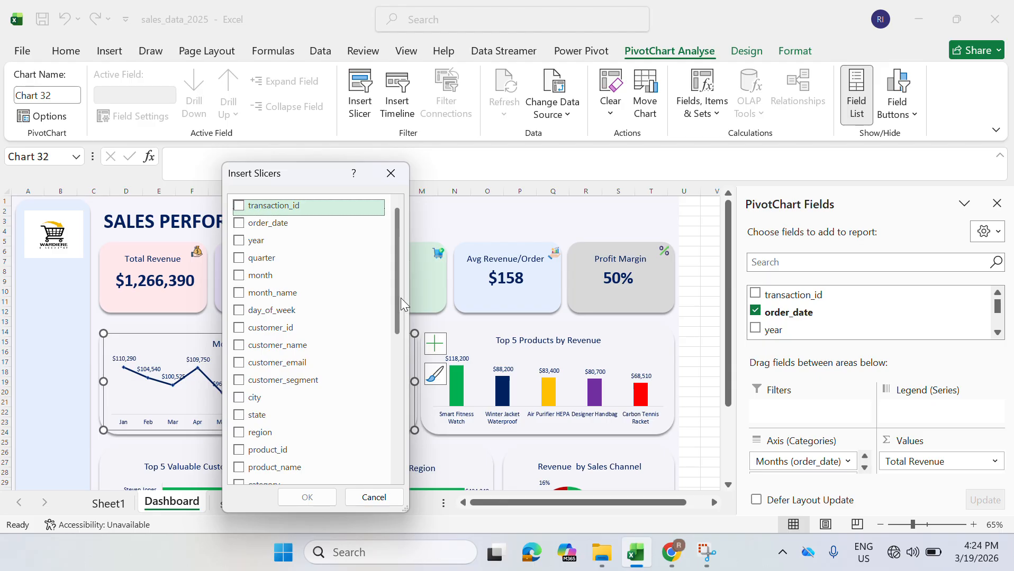
pyautogui.moveTo(401, 298); pyautogui.dragTo(396, 445)
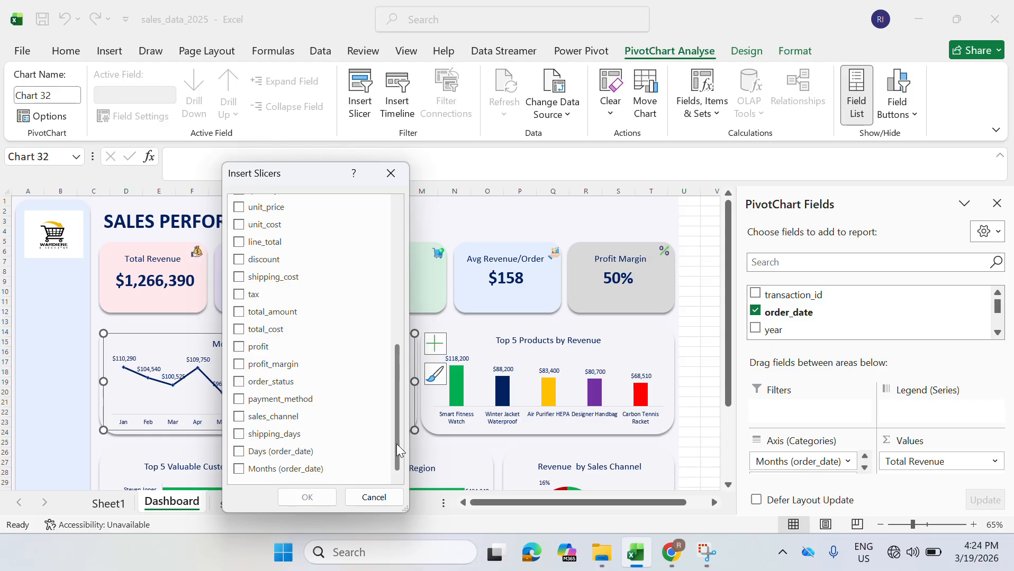
pyautogui.click(244, 419)
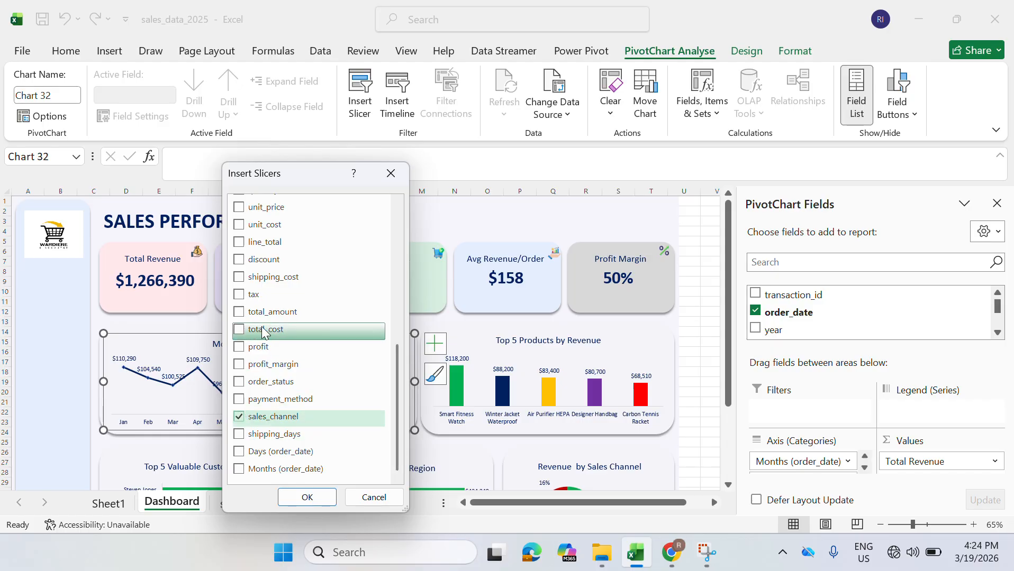
pyautogui.moveTo(404, 403); pyautogui.dragTo(399, 276)
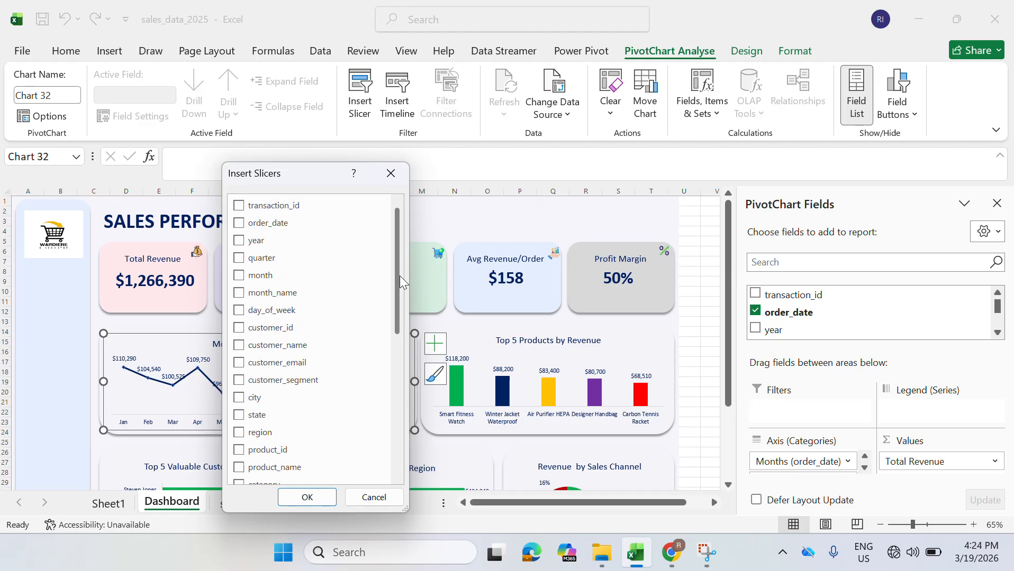
pyautogui.click(240, 260)
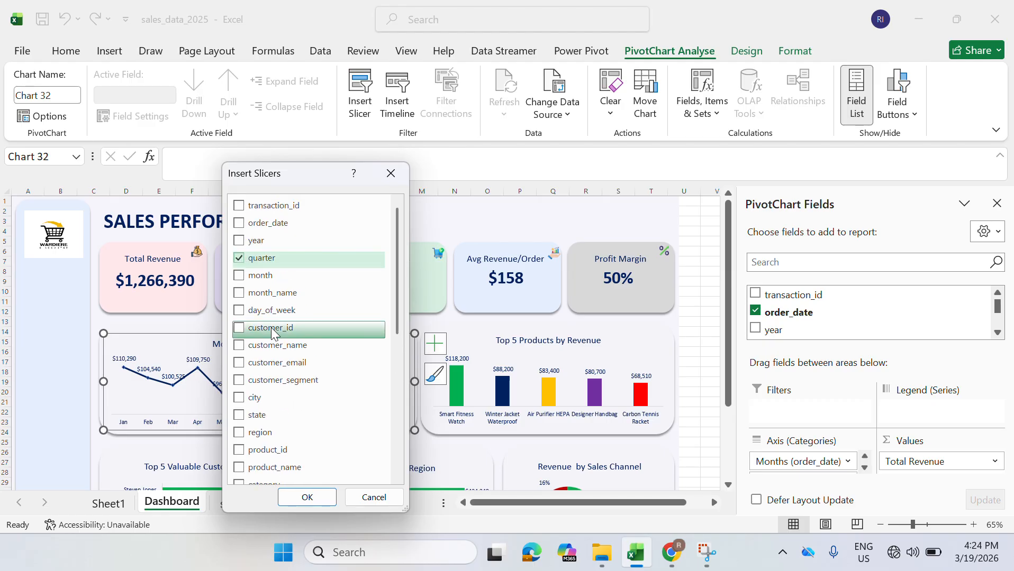
pyautogui.click(313, 496)
# - Park the quarter slicer beside the dashboard and fit the sales_channel slicer, sized 1.3" by 1.3", into the blue sidebar below the logo
pyautogui.moveTo(389, 299); pyautogui.dragTo(816, 320)
pyautogui.moveTo(328, 271); pyautogui.dragTo(725, 270)
pyautogui.moveTo(796, 326); pyautogui.dragTo(72, 302)
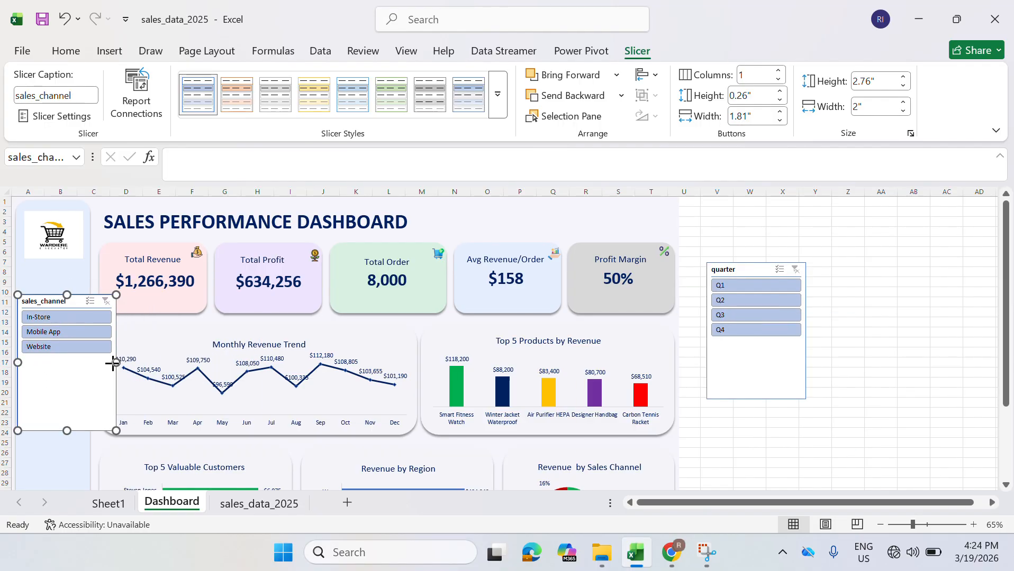
pyautogui.moveTo(116, 363); pyautogui.dragTo(81, 362)
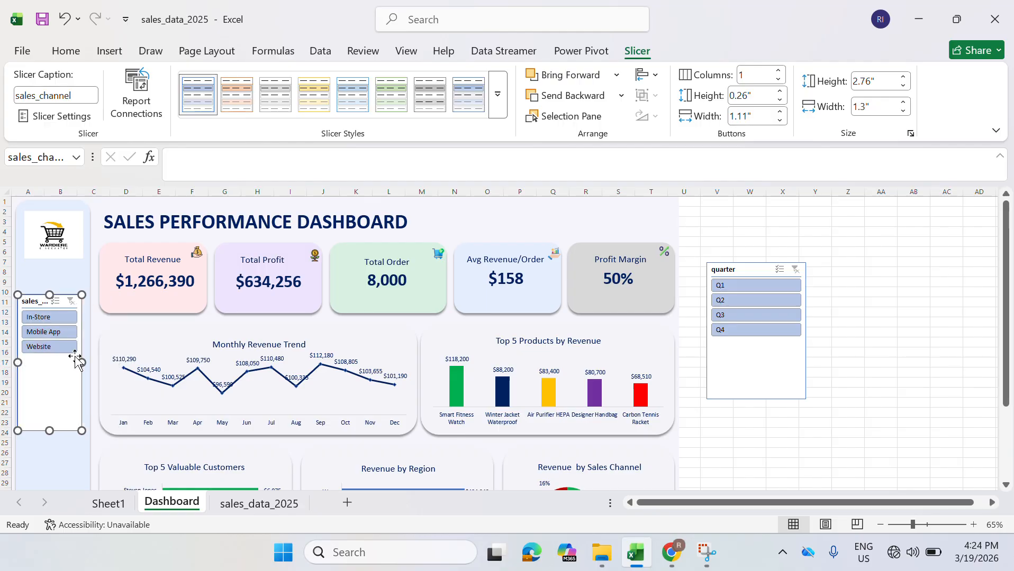
pyautogui.moveTo(39, 300); pyautogui.dragTo(40, 307)
pyautogui.moveTo(51, 437); pyautogui.dragTo(51, 365)
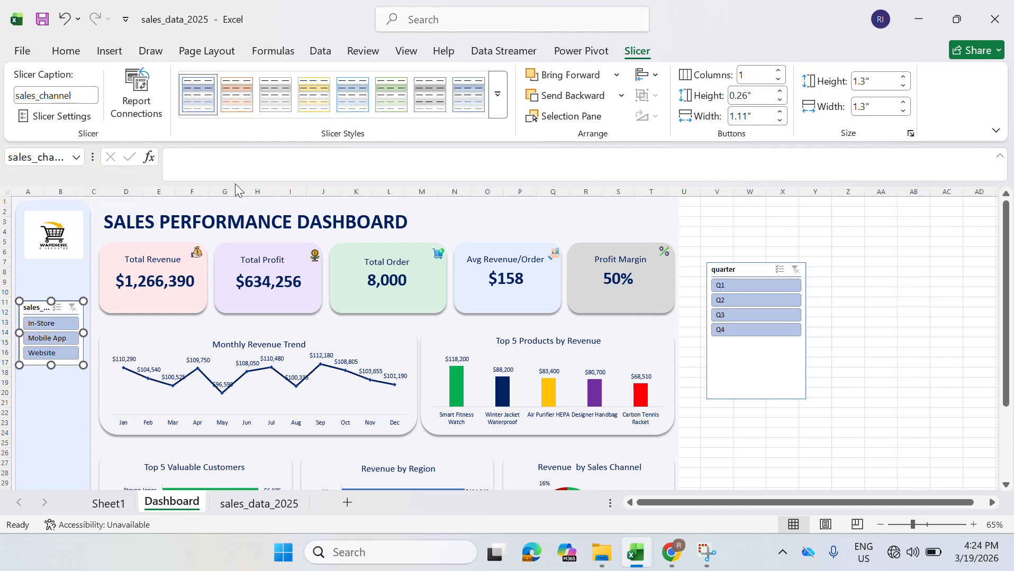
# - Apply the first dark slicer style, the dark blue one, to the sales_channel slicer
pyautogui.click(352, 96)
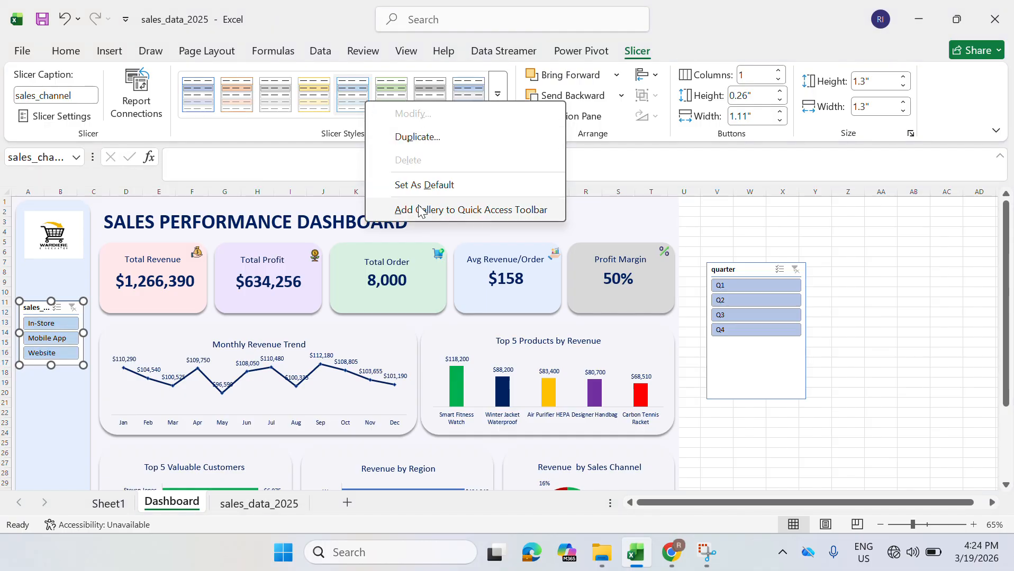
pyautogui.click(497, 95)
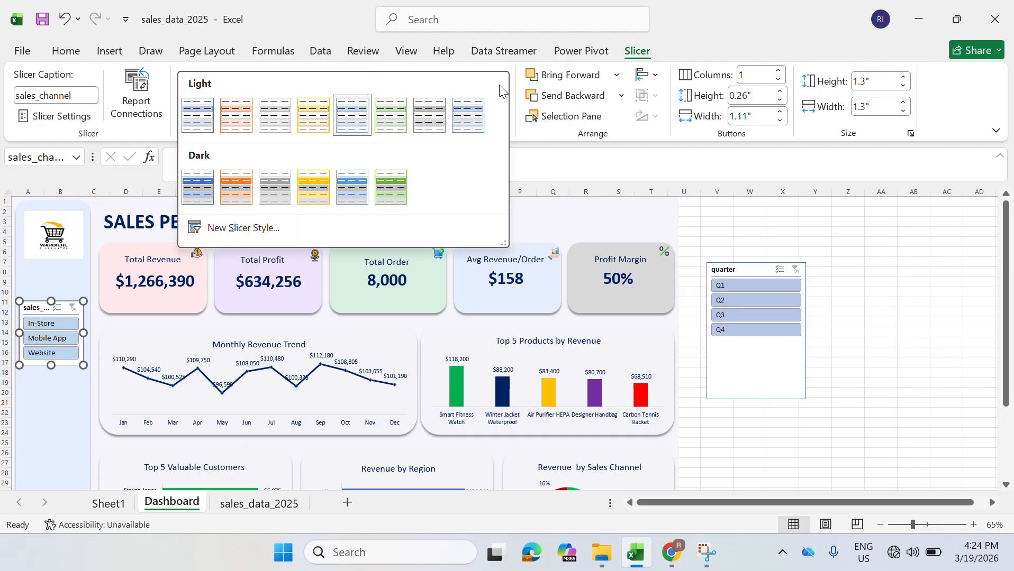
pyautogui.click(197, 187)
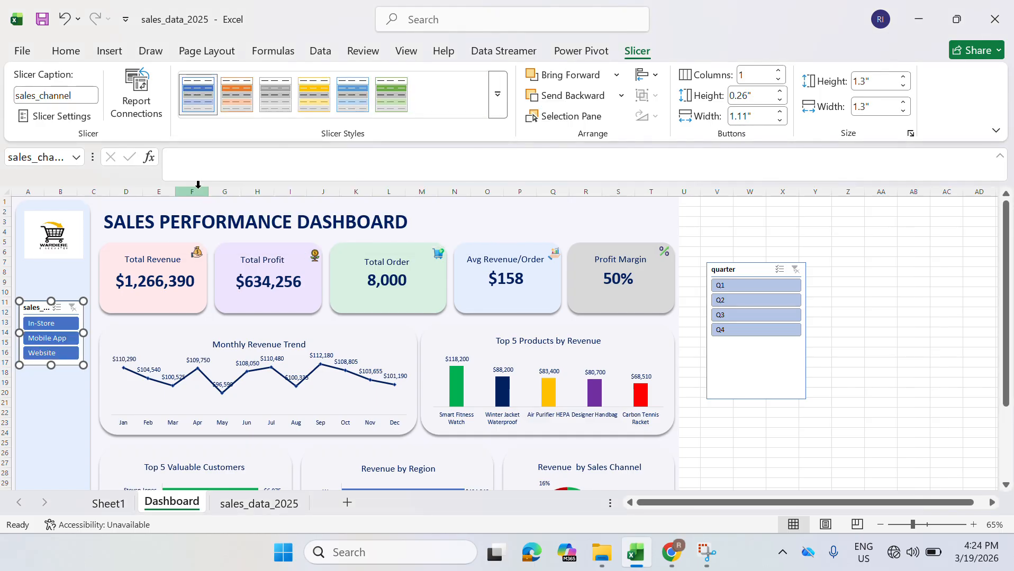
# - Move the quarter slicer lower in the empty cells beside the dashboard, next to the Top 5 Products chart
pyautogui.click(83, 291)
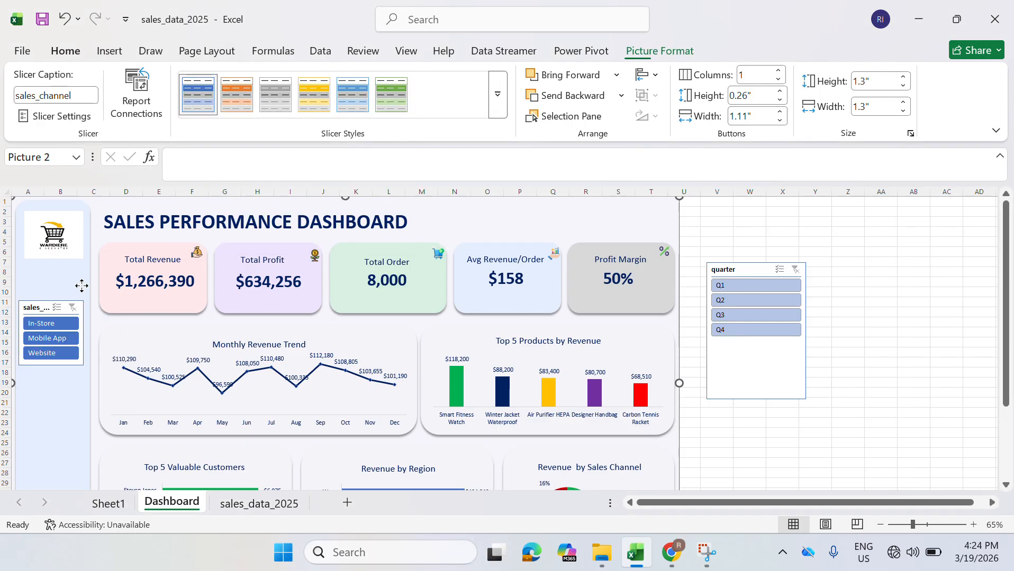
pyautogui.click(62, 309)
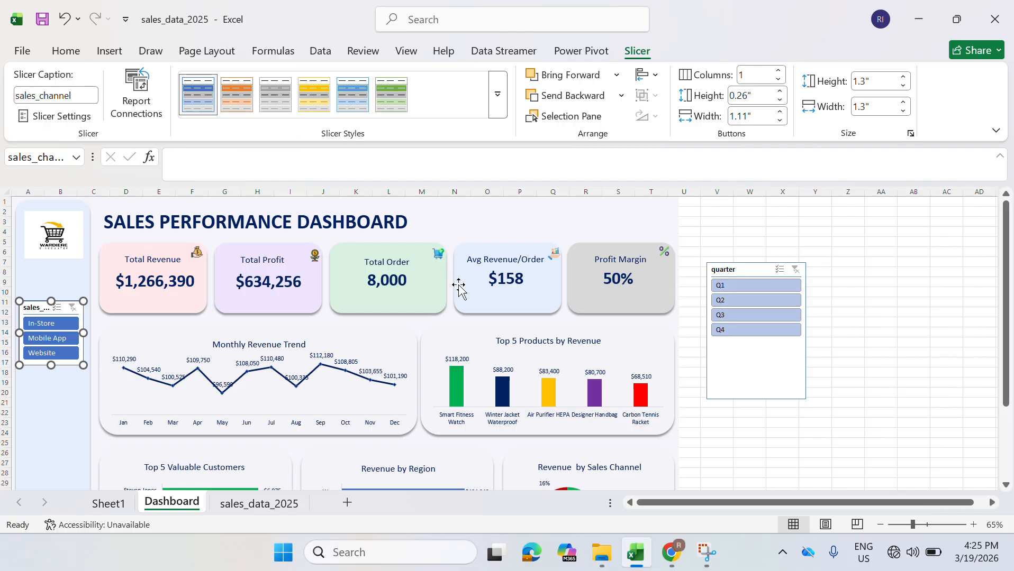
pyautogui.moveTo(1008, 285); pyautogui.dragTo(998, 375)
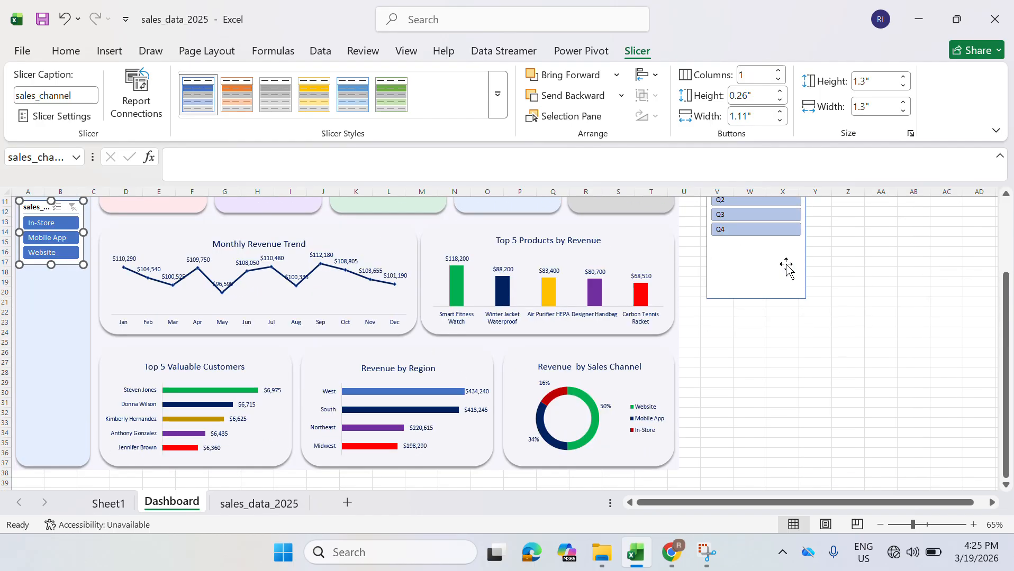
pyautogui.moveTo(785, 264); pyautogui.dragTo(801, 347)
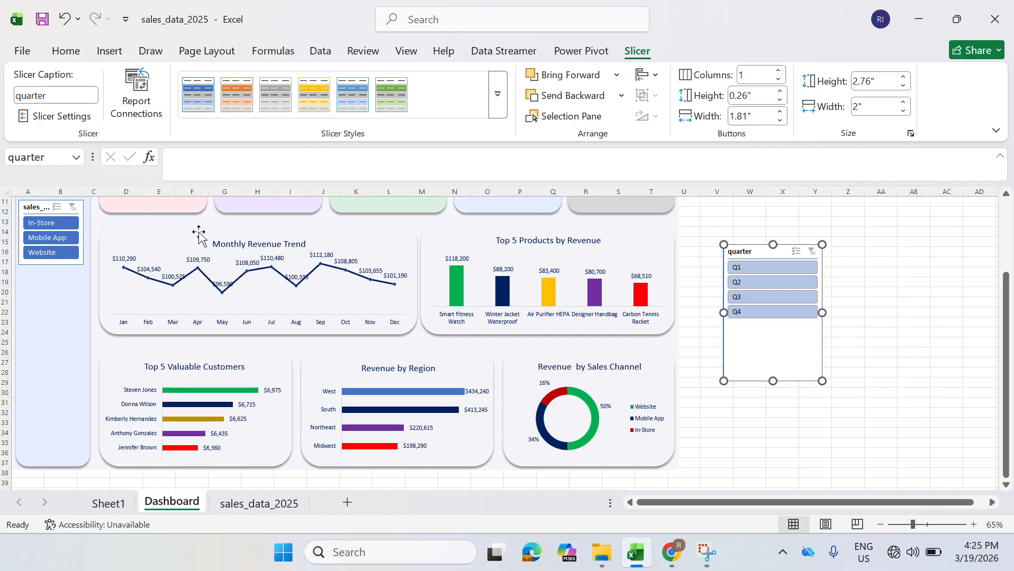
# - Start a new slicer style for the sales_channel slicer and give its Whole Slicer element a blue border on all four sides
pyautogui.click(38, 207)
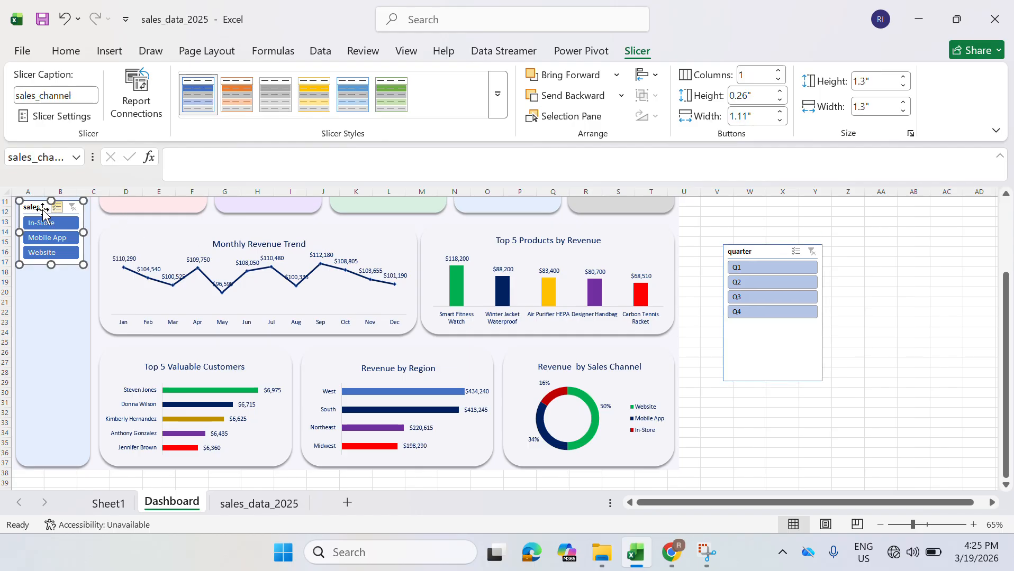
pyautogui.click(497, 95)
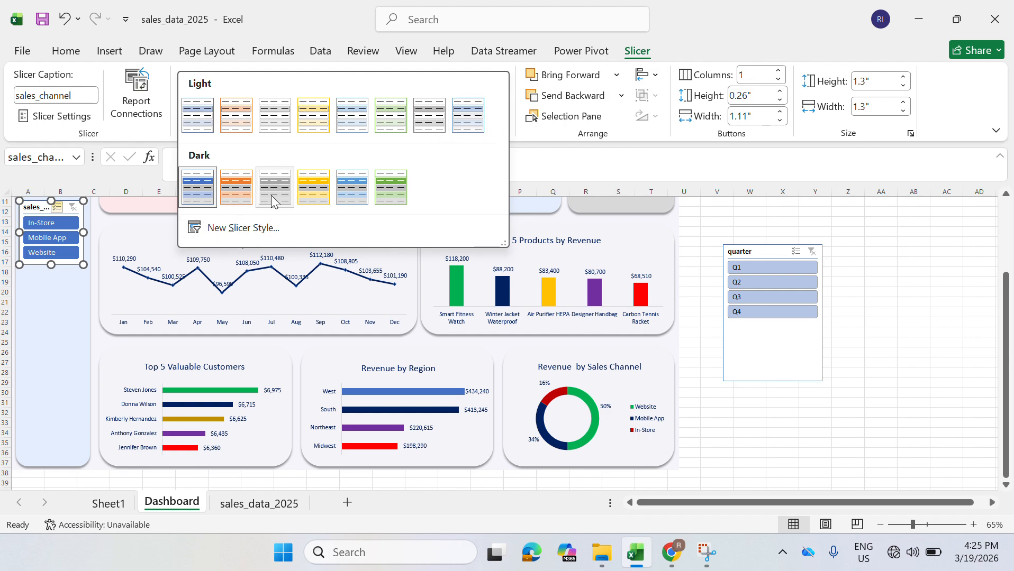
pyautogui.click(235, 229)
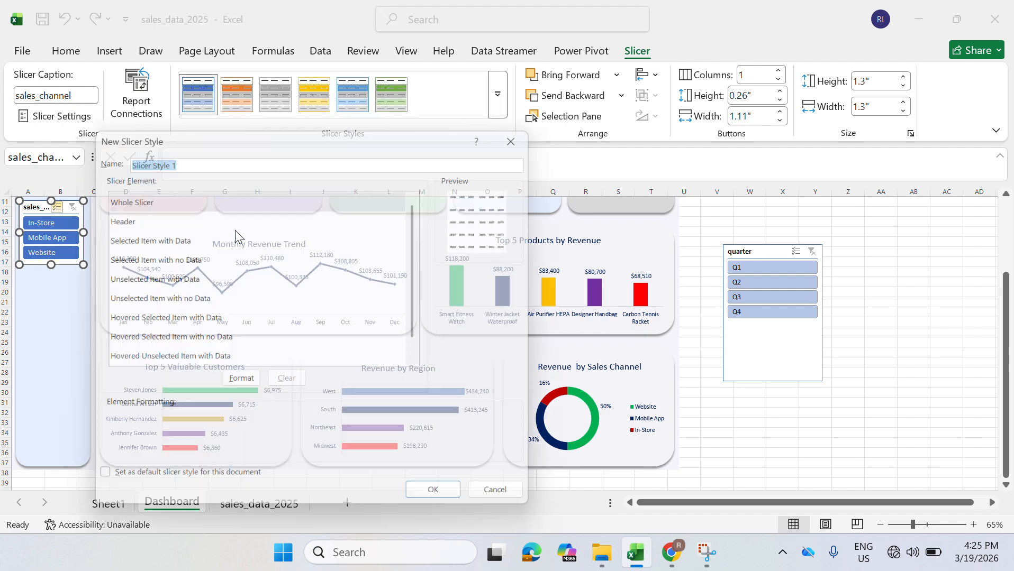
pyautogui.click(240, 384)
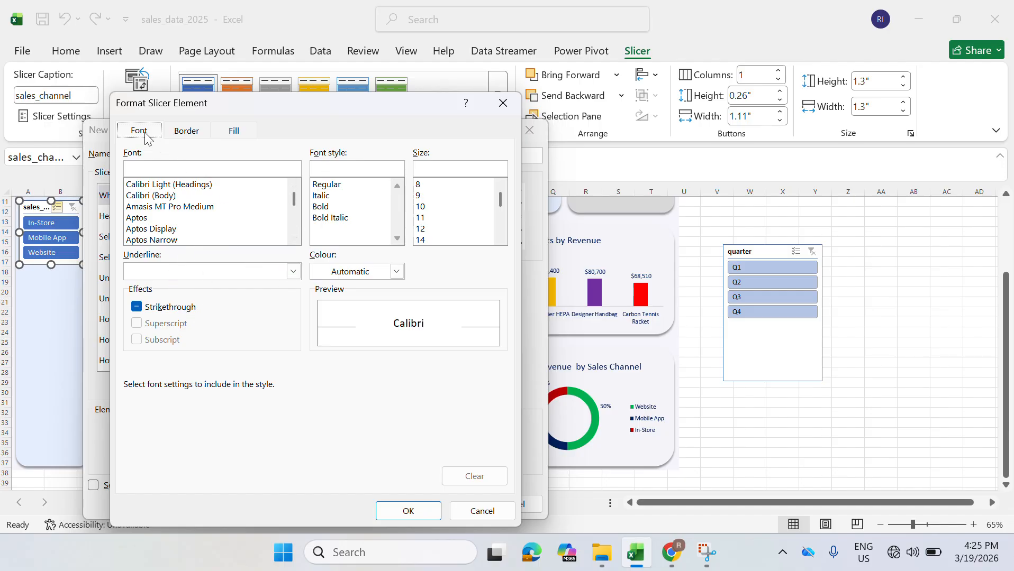
pyautogui.click(190, 131)
pyautogui.click(218, 306)
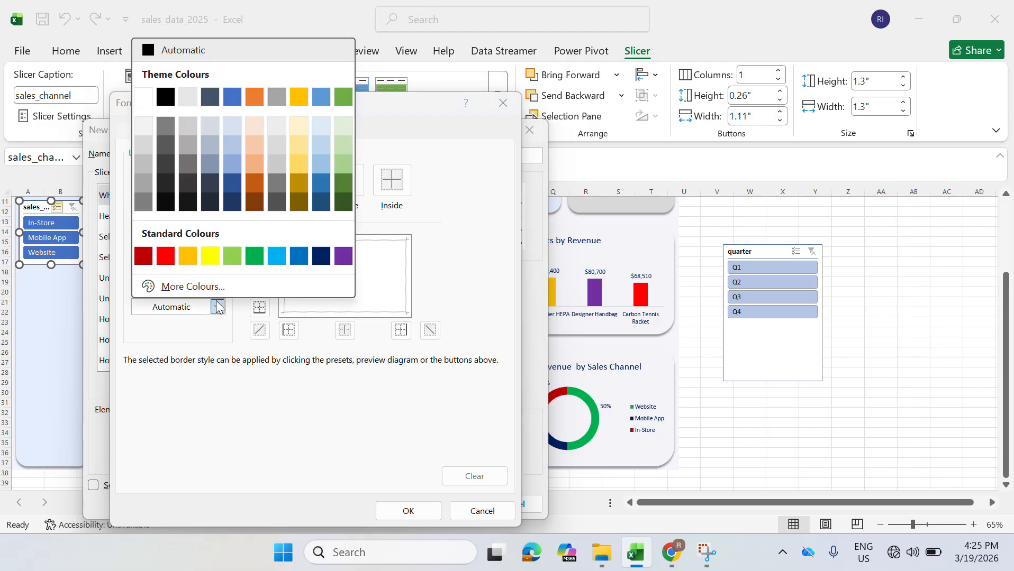
pyautogui.click(324, 259)
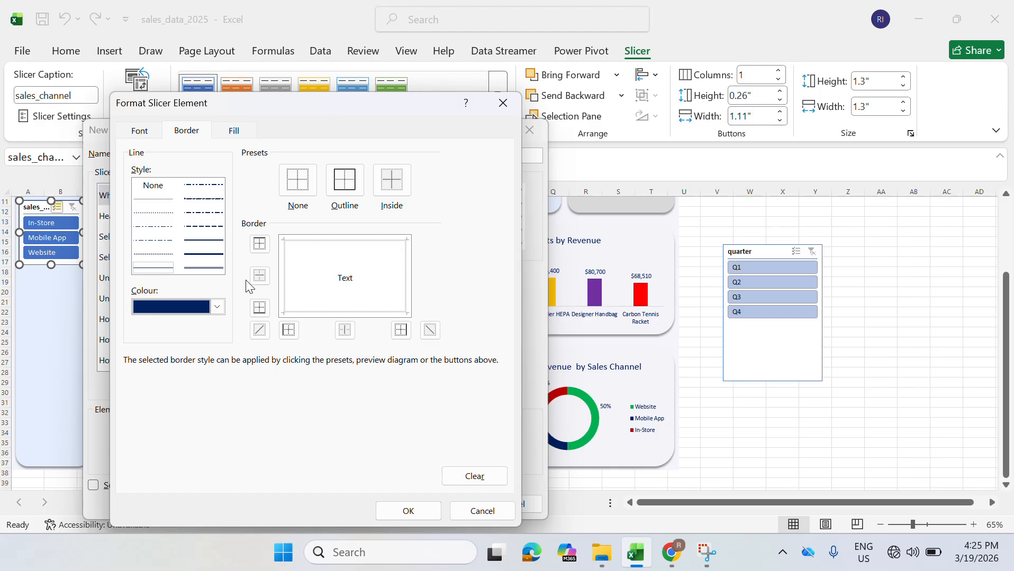
pyautogui.click(218, 306)
pyautogui.click(282, 255)
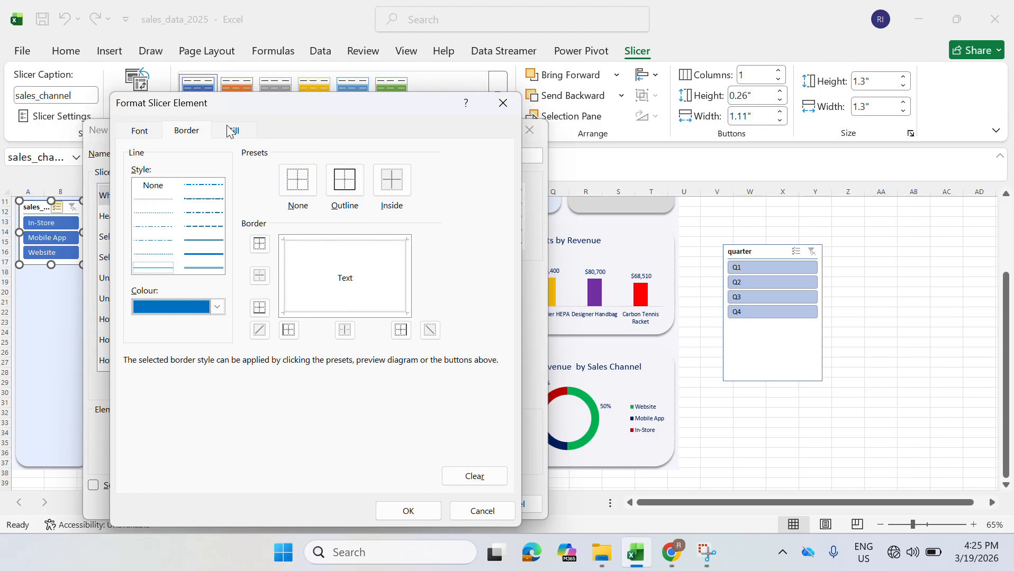
pyautogui.click(260, 244)
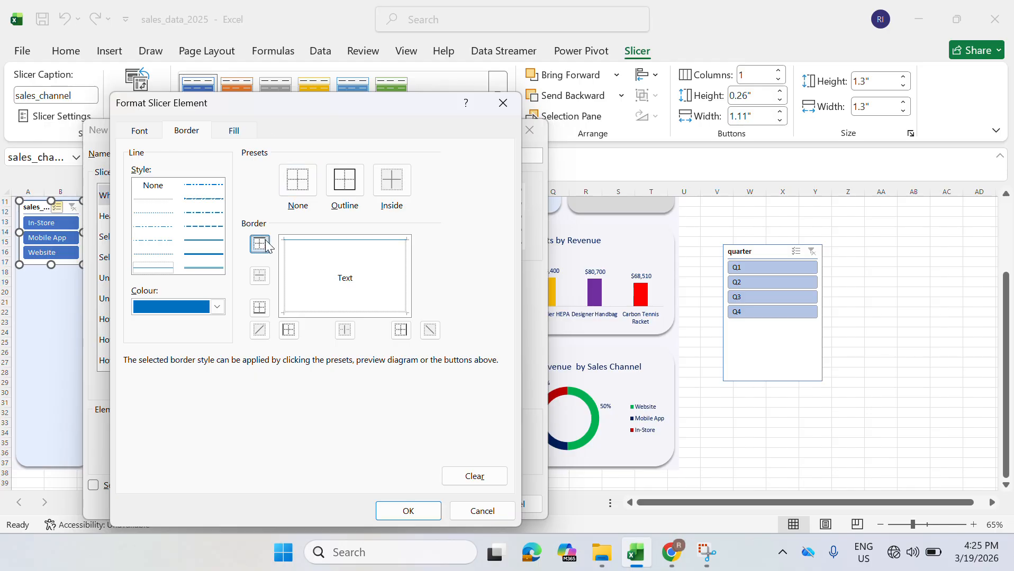
pyautogui.click(261, 311)
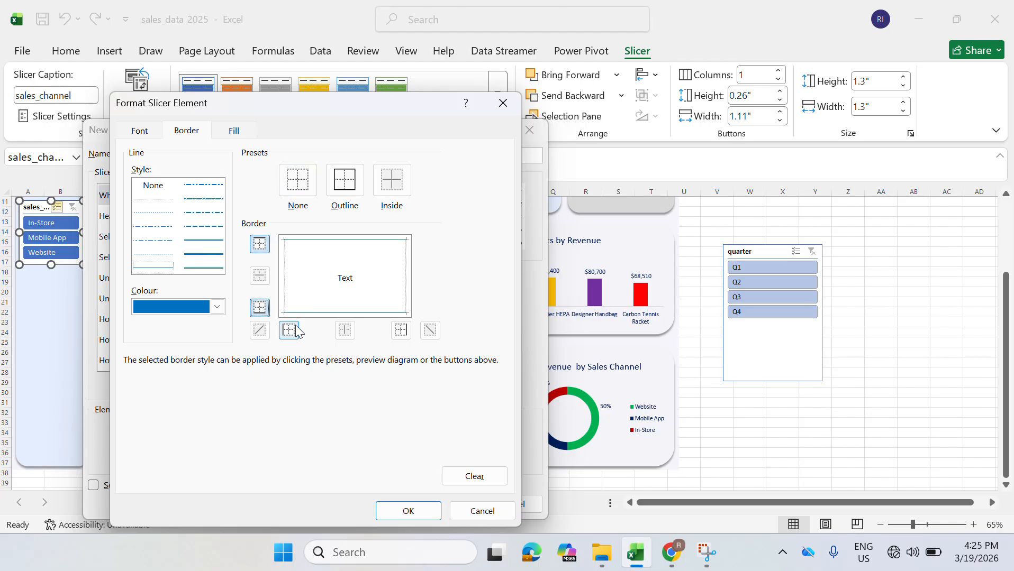
pyautogui.click(401, 330)
pyautogui.click(290, 331)
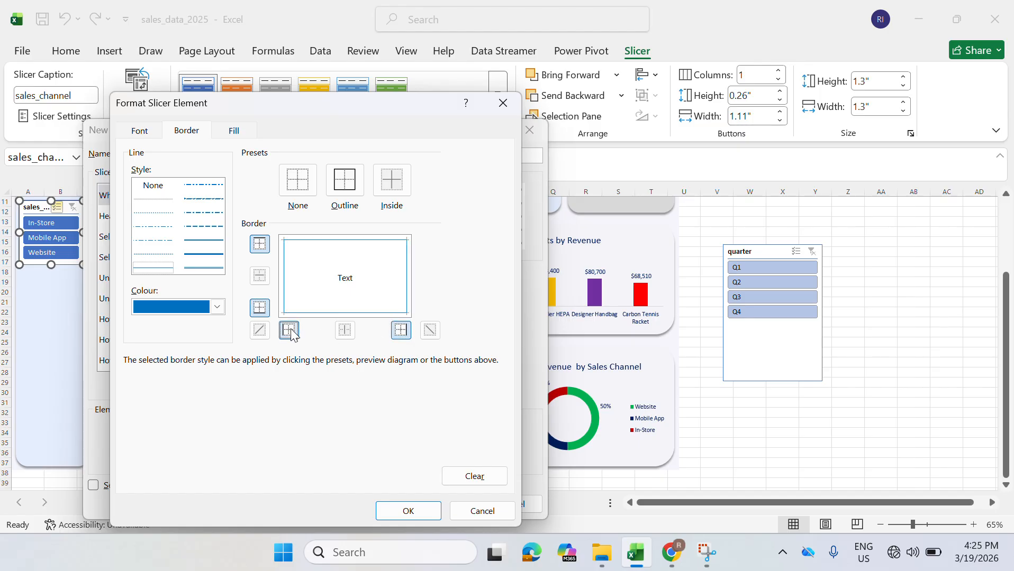
# - Set the Whole Slicer fill's pattern colour to light blue and save the new slicer style
pyautogui.click(222, 132)
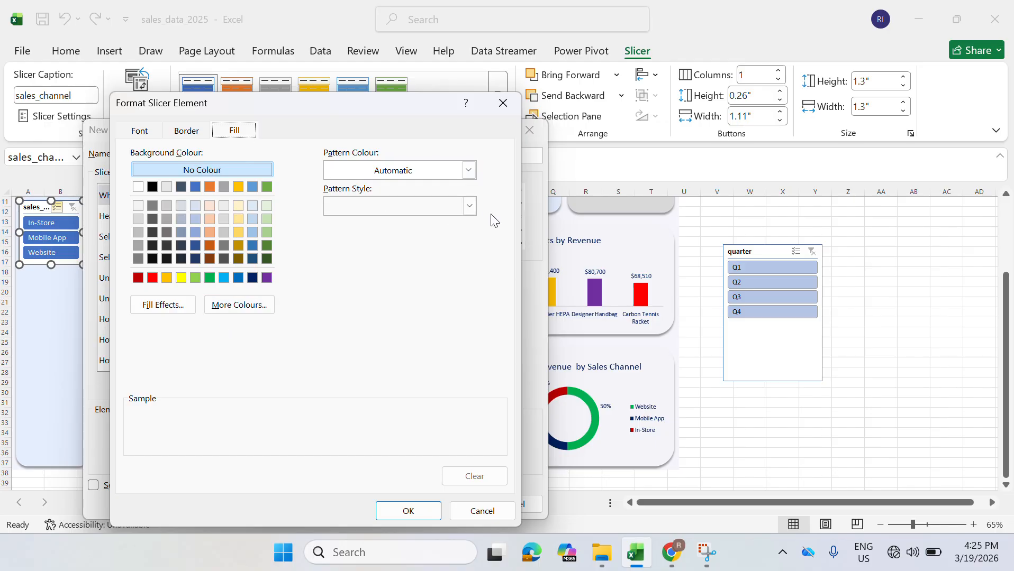
pyautogui.click(468, 173)
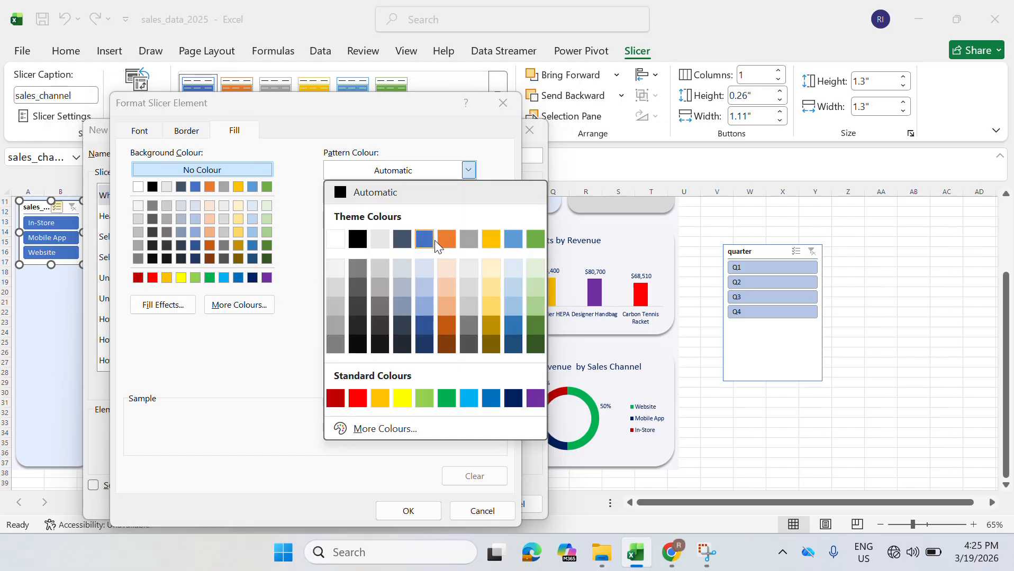
pyautogui.click(518, 290)
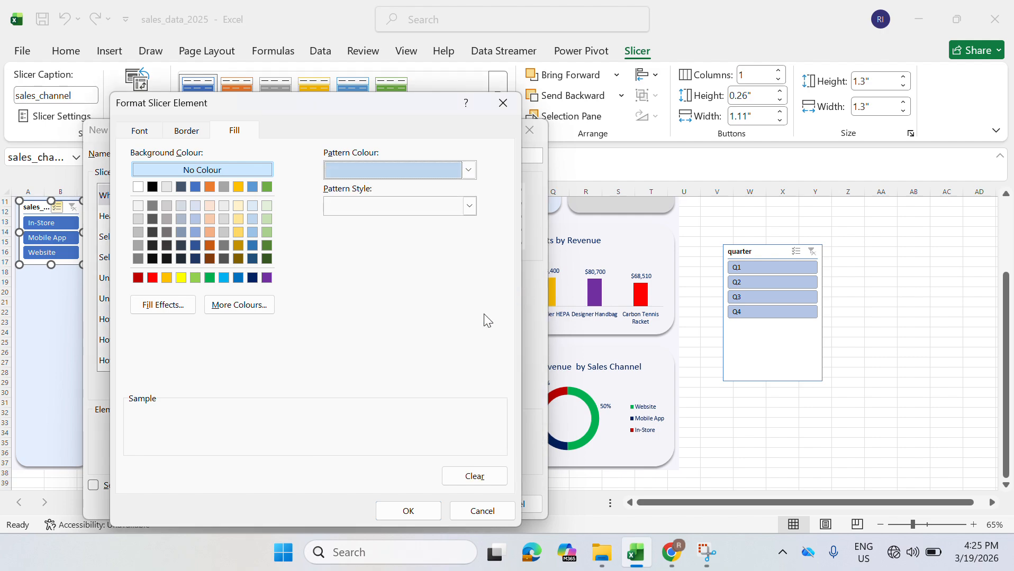
pyautogui.click(418, 512)
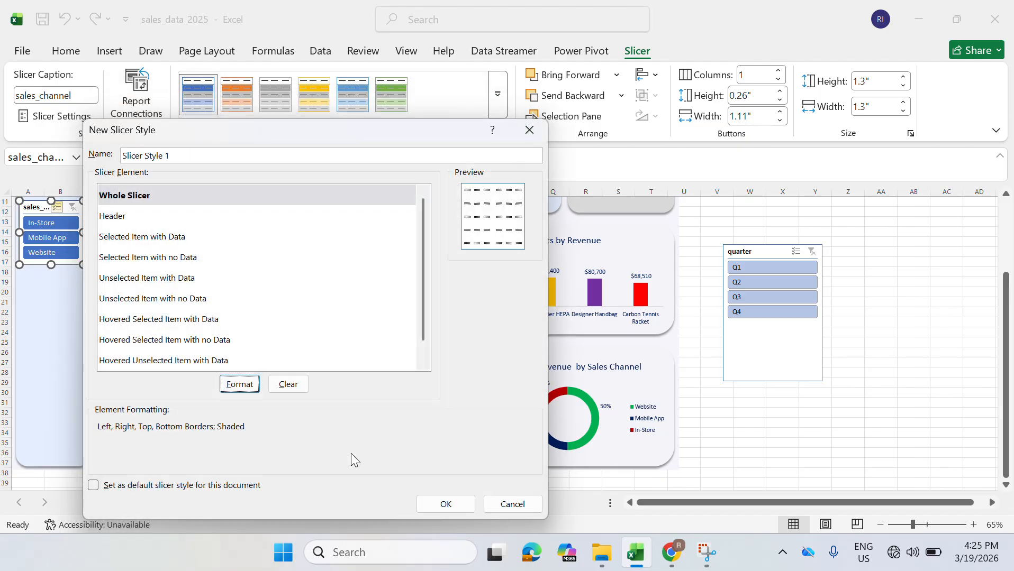
pyautogui.click(439, 509)
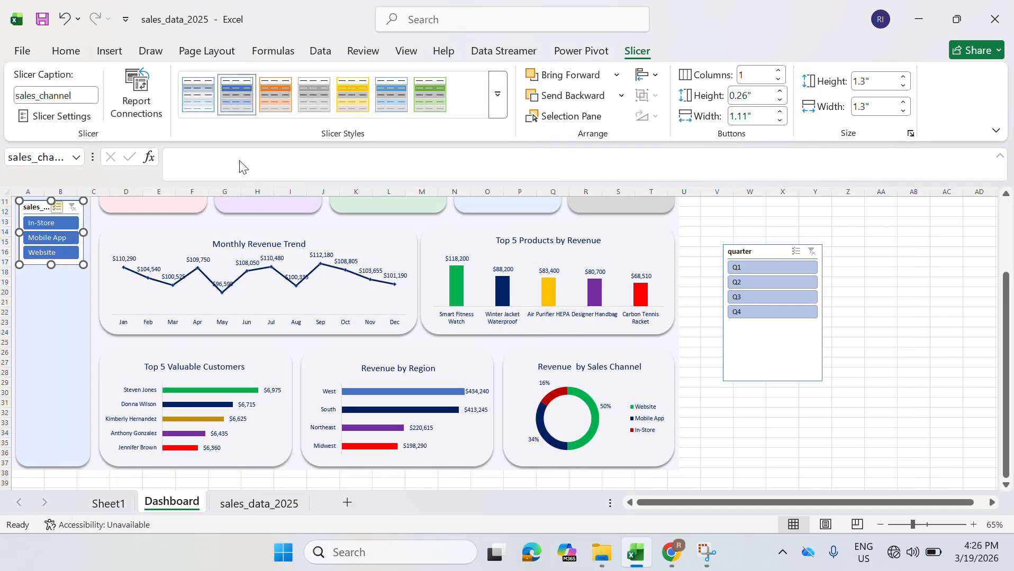
# - Apply the new custom slicer style to the sales_channel slicer
pyautogui.click(502, 93)
pyautogui.click(204, 114)
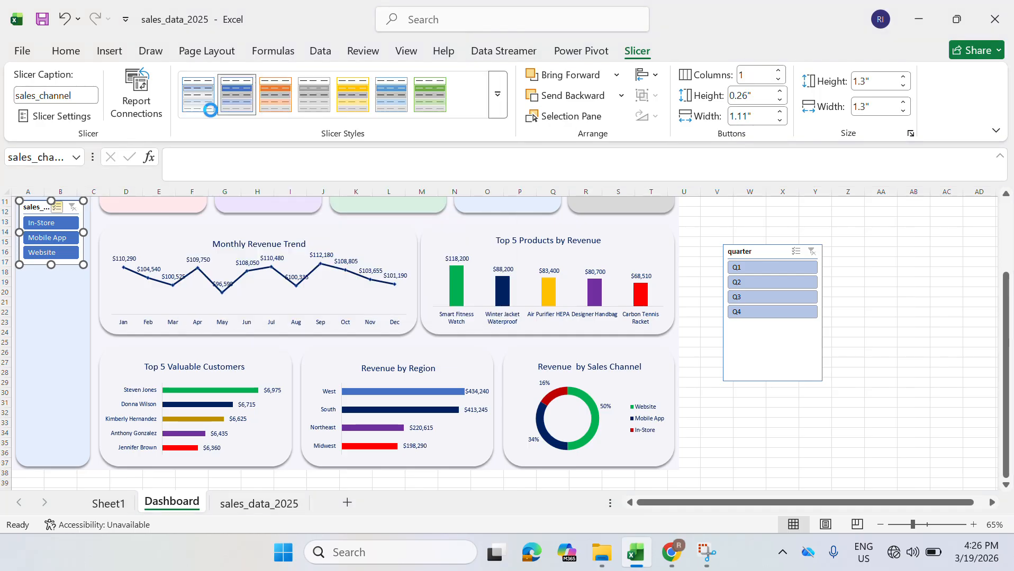
pyautogui.click(87, 281)
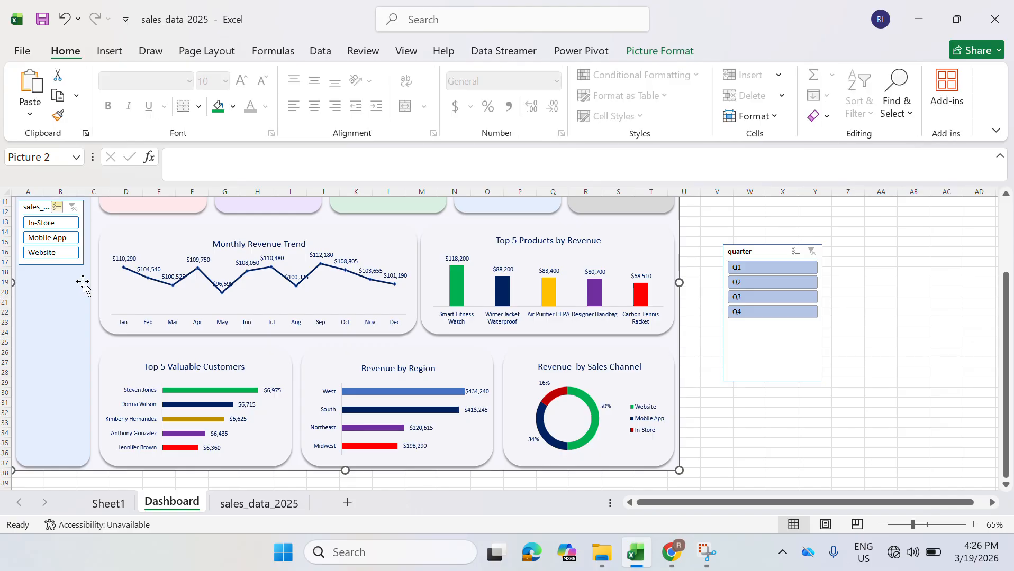
# - Modify the custom slicer style, changing the Whole Slicer fill's pattern colour to the darkest blue theme shade
pyautogui.click(81, 211)
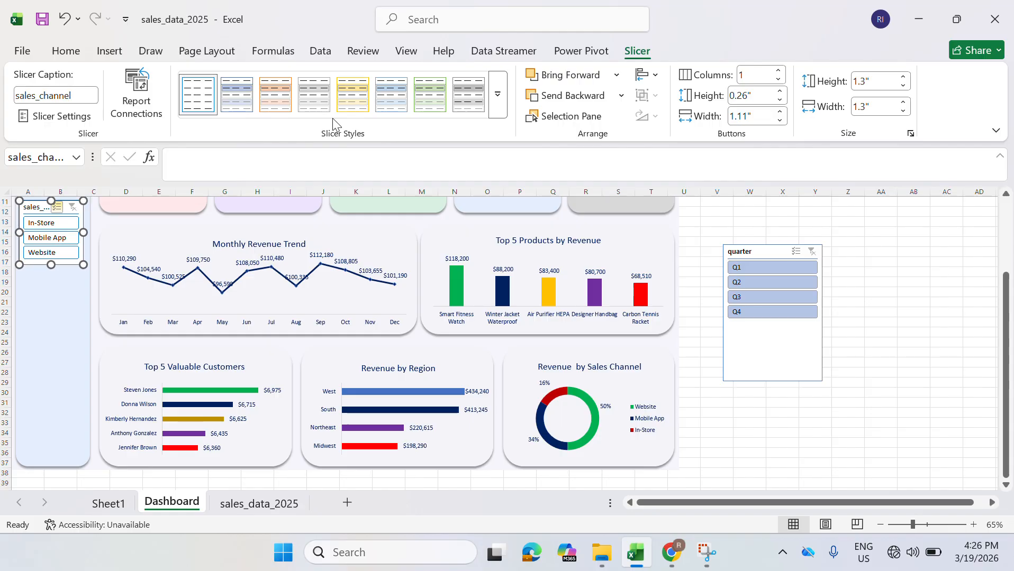
pyautogui.rightClick(213, 102)
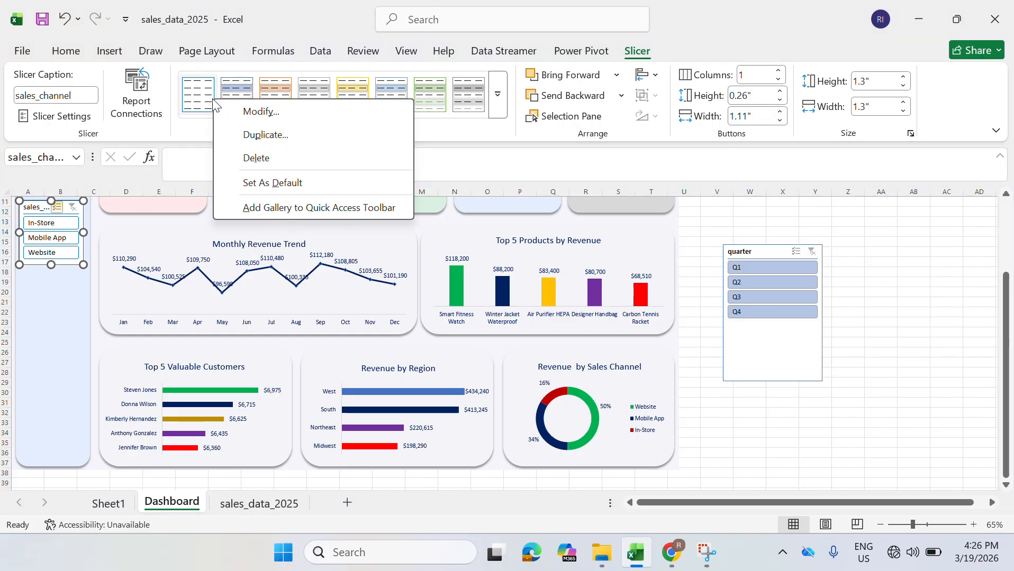
pyautogui.click(257, 117)
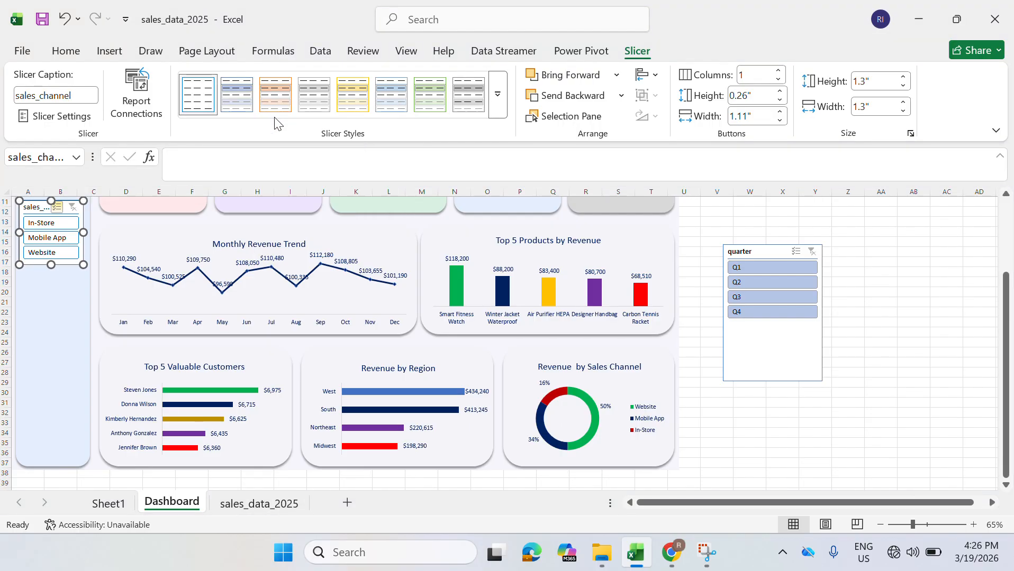
pyautogui.click(240, 384)
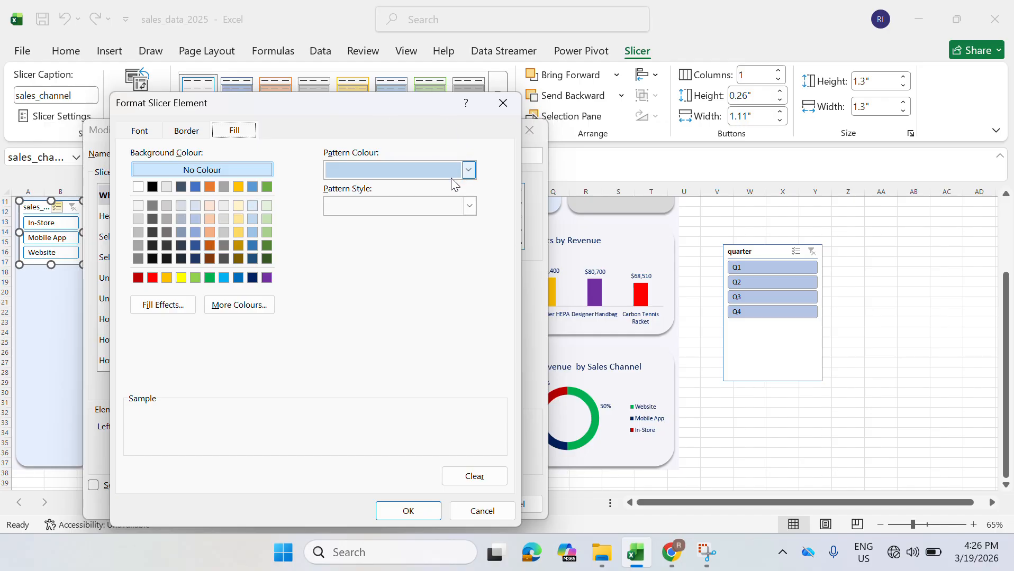
pyautogui.click(468, 171)
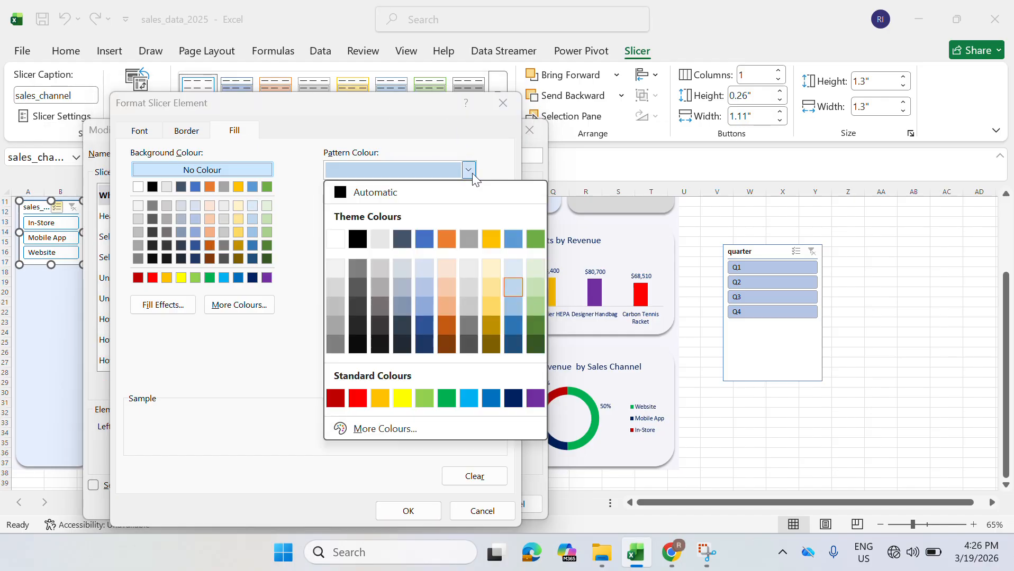
pyautogui.click(513, 345)
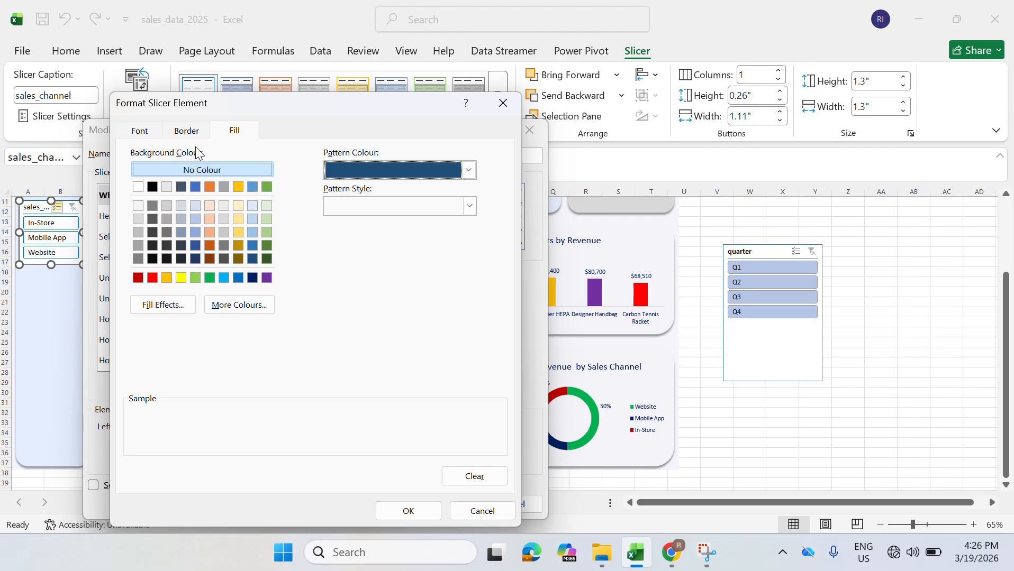
# - Reapply the blue outline border to the Whole Slicer element and save the modified slicer style
pyautogui.click(189, 132)
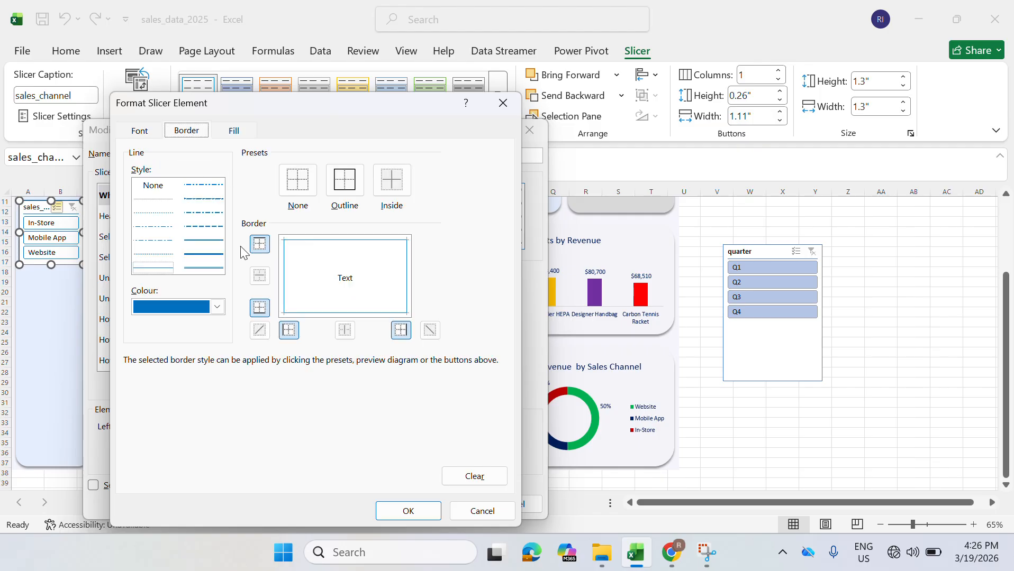
pyautogui.click(217, 307)
pyautogui.click(298, 256)
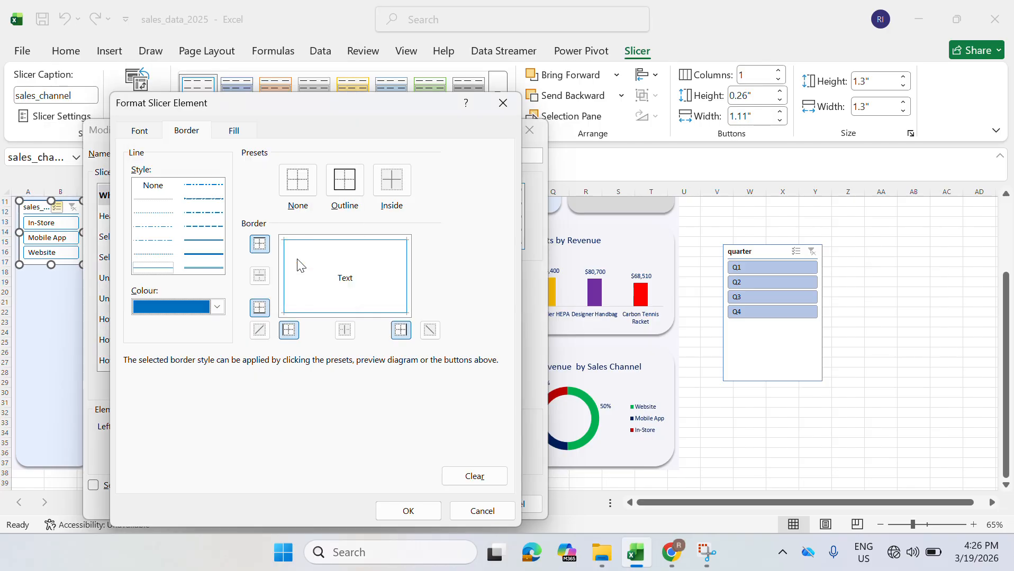
pyautogui.click(344, 192)
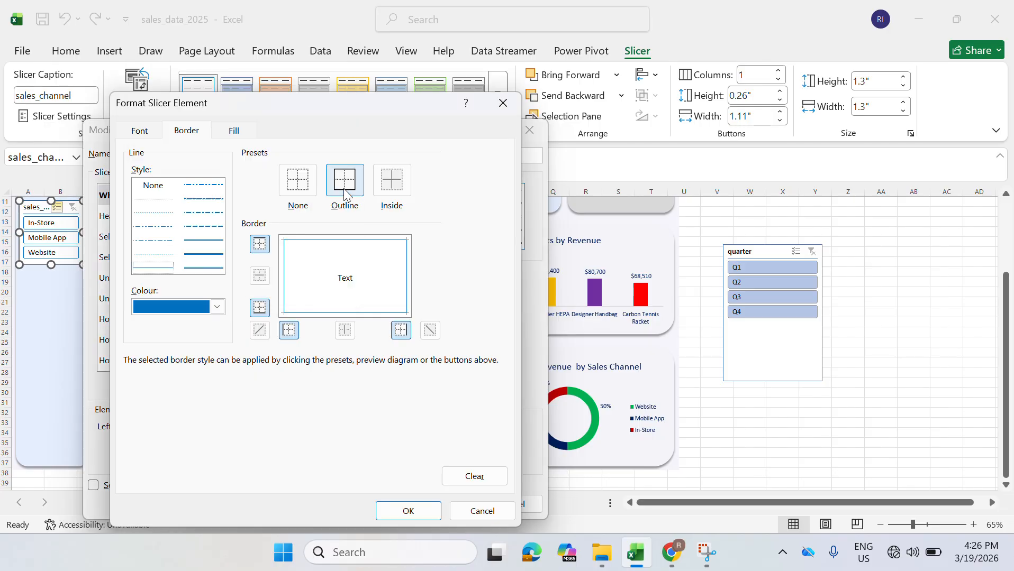
pyautogui.click(144, 132)
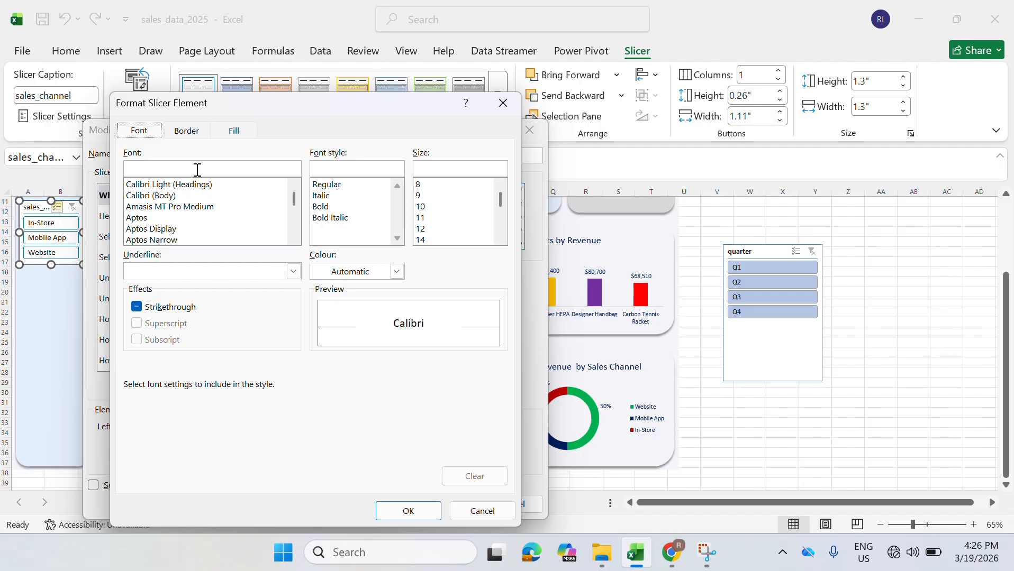
pyautogui.click(420, 513)
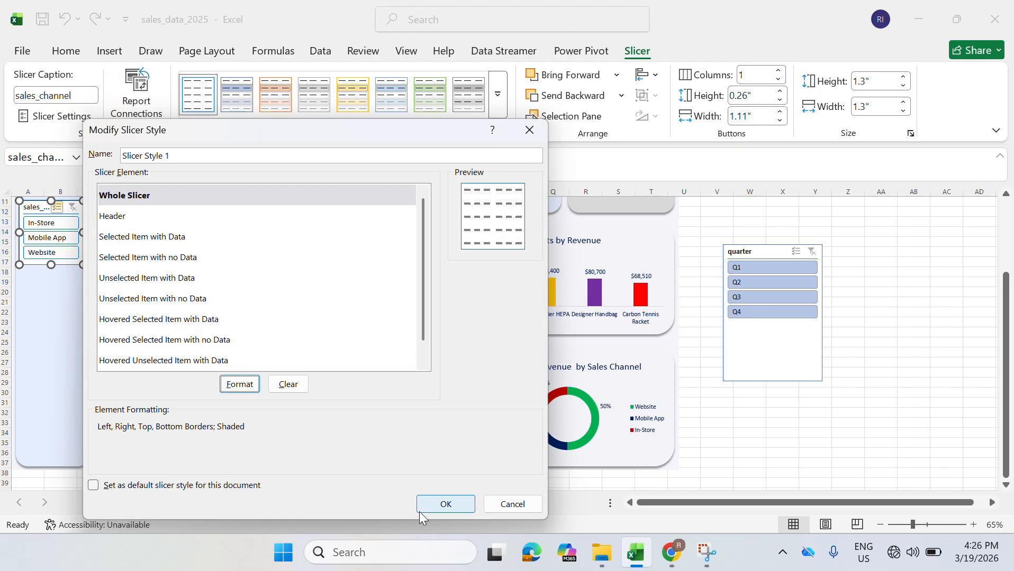
pyautogui.click(426, 508)
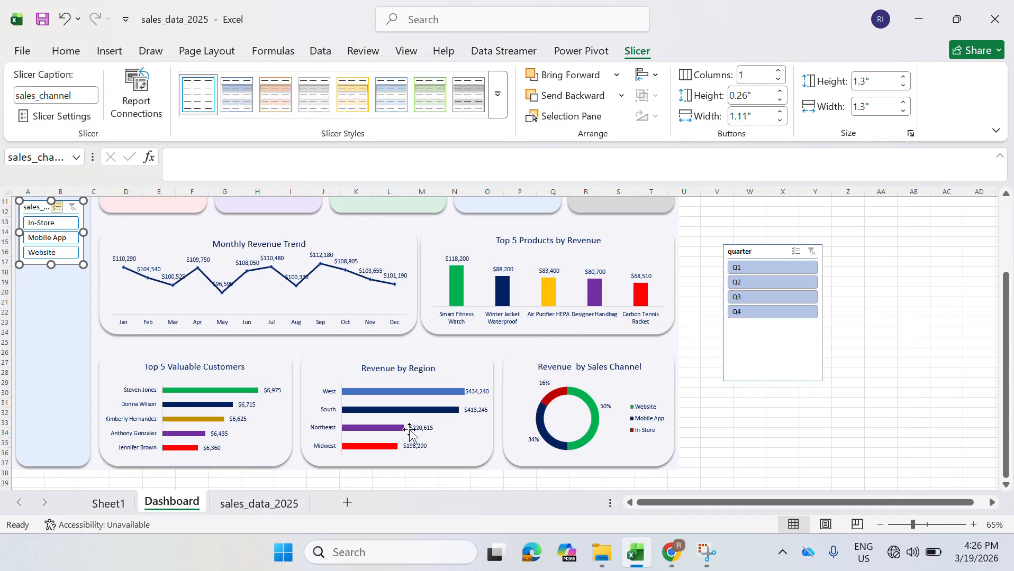
pyautogui.click(495, 94)
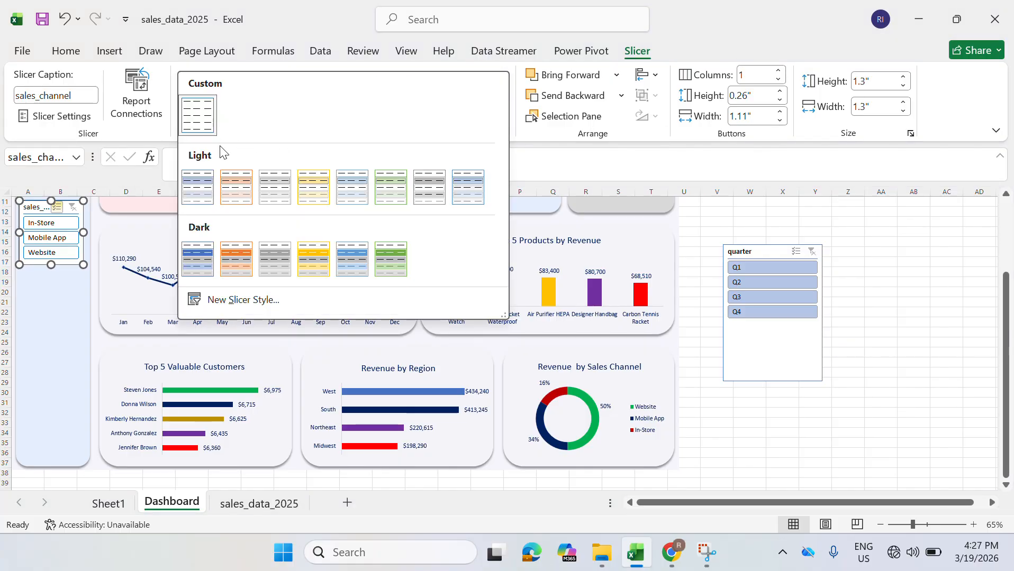
pyautogui.click(84, 284)
pyautogui.click(84, 284)
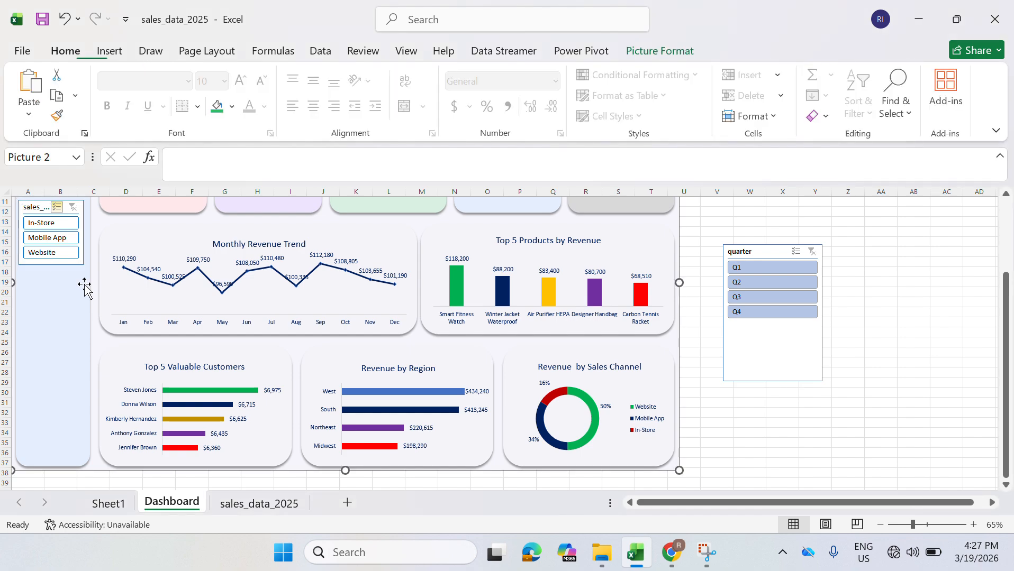
# - Move the sales_channel slicer lower in the blue sidebar, so that it starts at row 14 beside the Monthly Revenue Trend chart
pyautogui.moveTo(1005, 365); pyautogui.dragTo(1009, 278)
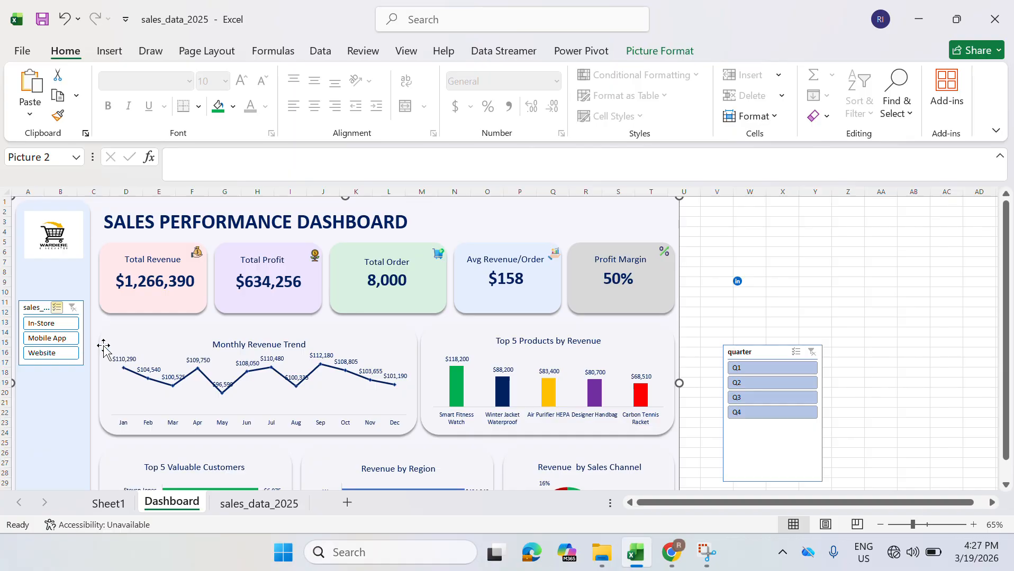
pyautogui.moveTo(60, 313); pyautogui.dragTo(64, 334)
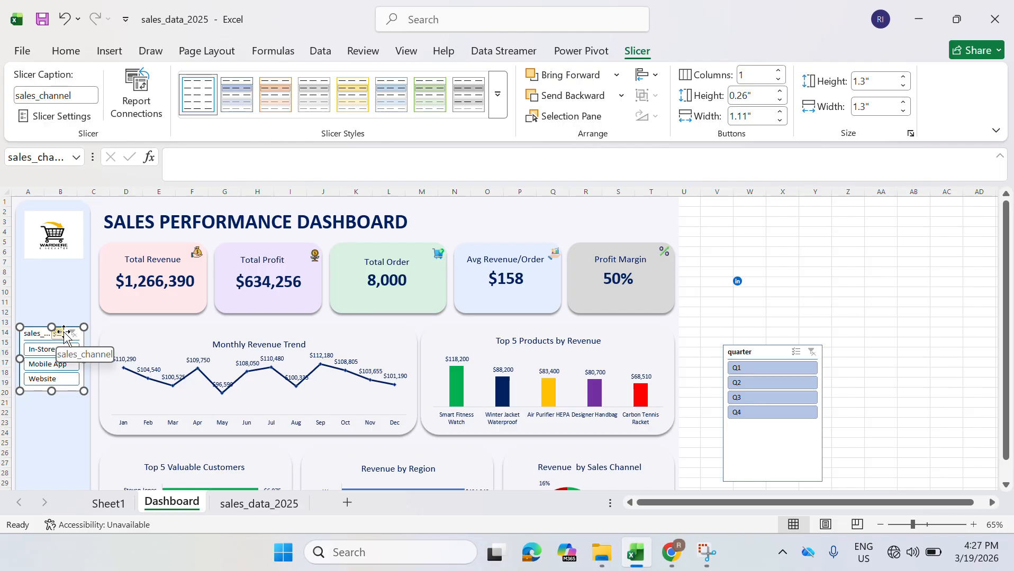
# - Turn off the header display in the sales_channel slicer's settings
pyautogui.rightClick(37, 339)
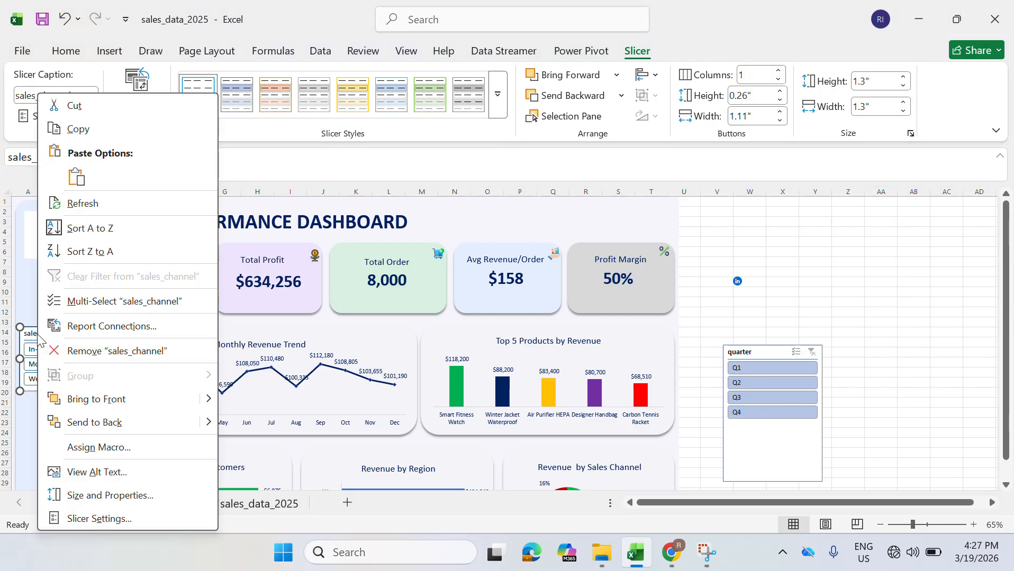
pyautogui.click(85, 519)
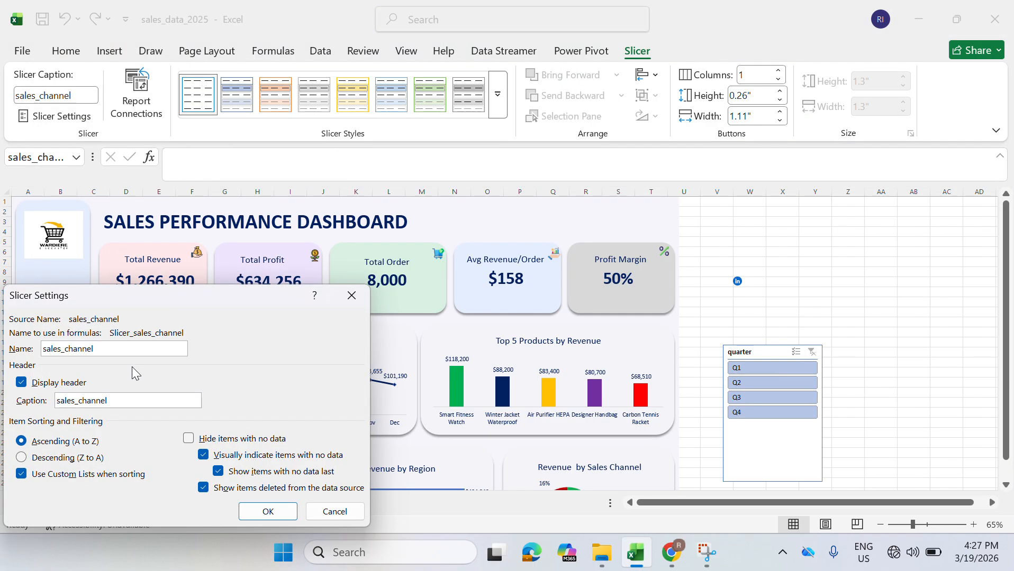
pyautogui.click(22, 384)
pyautogui.click(267, 511)
# - Shorten the sales_channel slicer so that its frame fits closely around its three buttons
pyautogui.click(85, 321)
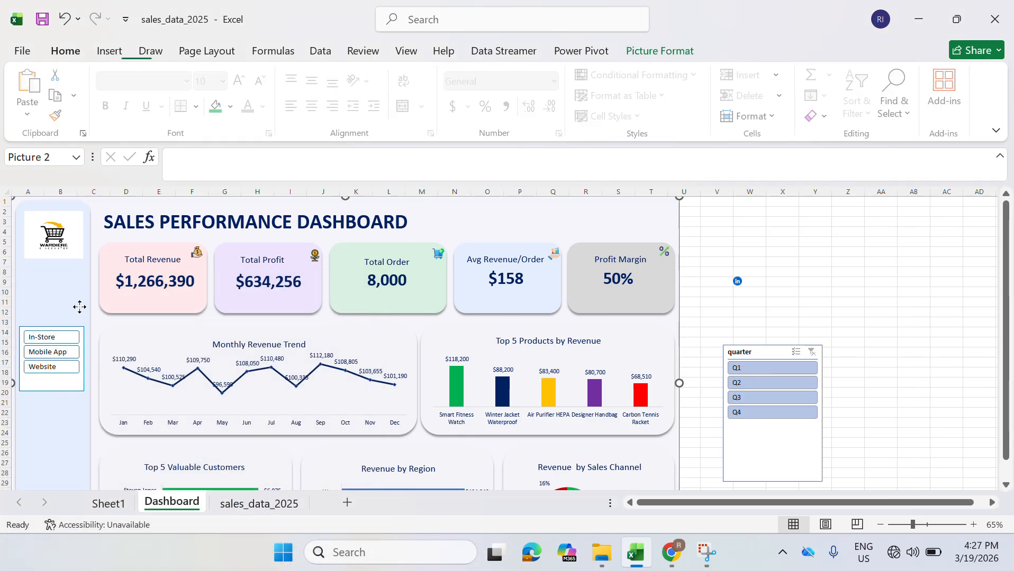
pyautogui.click(55, 385)
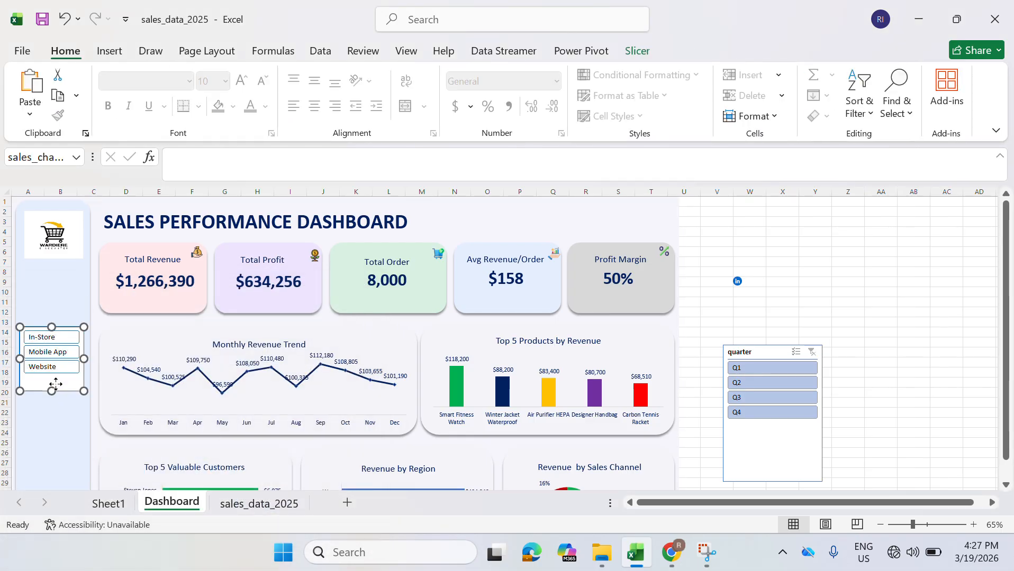
pyautogui.click(737, 281)
pyautogui.click(815, 311)
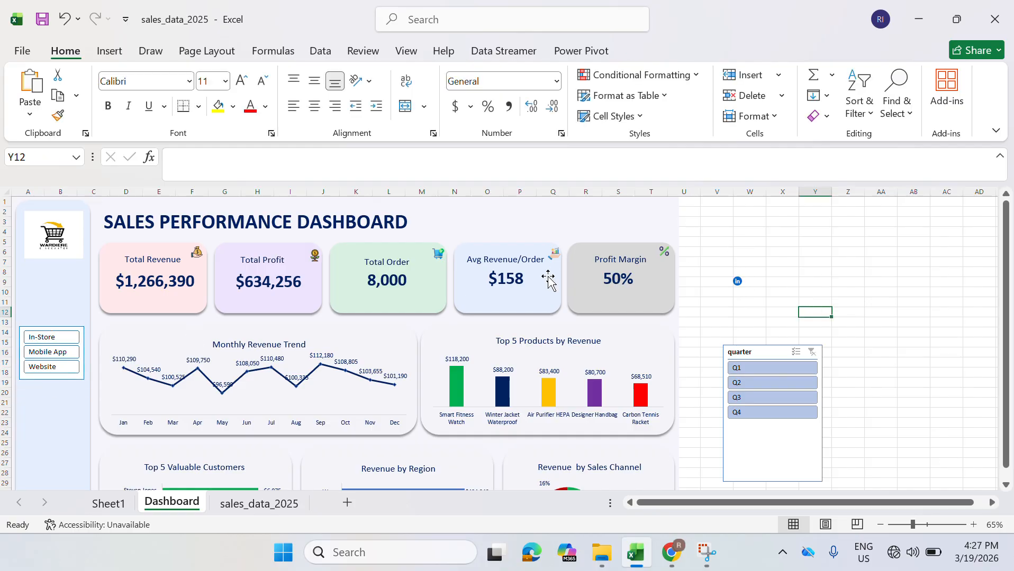
# - Duplicate the Total Profit label and place the copy in the blue sidebar at row 12, above the sales_channel slicer
pyautogui.click(268, 257)
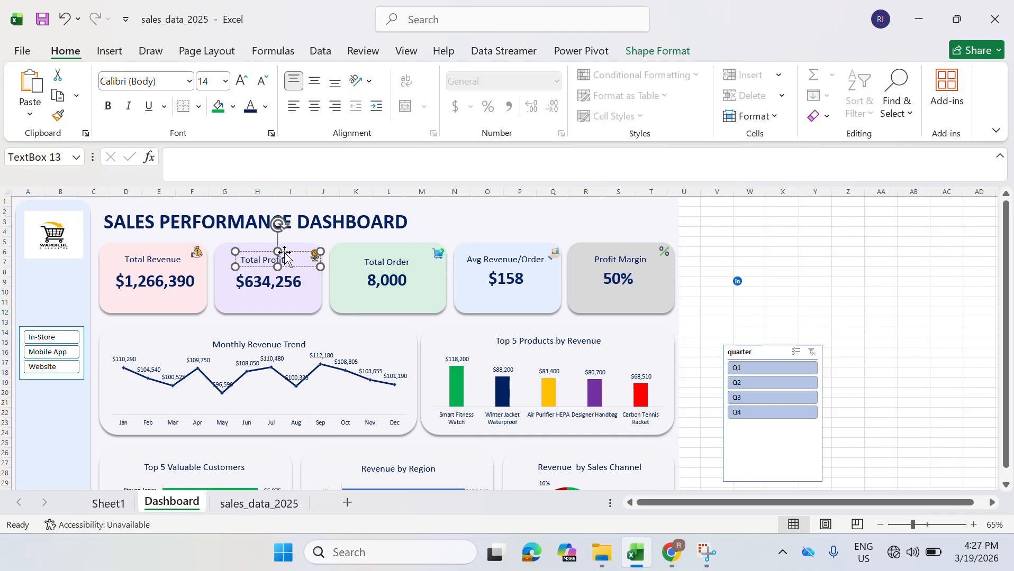
pyautogui.click(286, 252)
pyautogui.hotkey('ctrl', 'd')
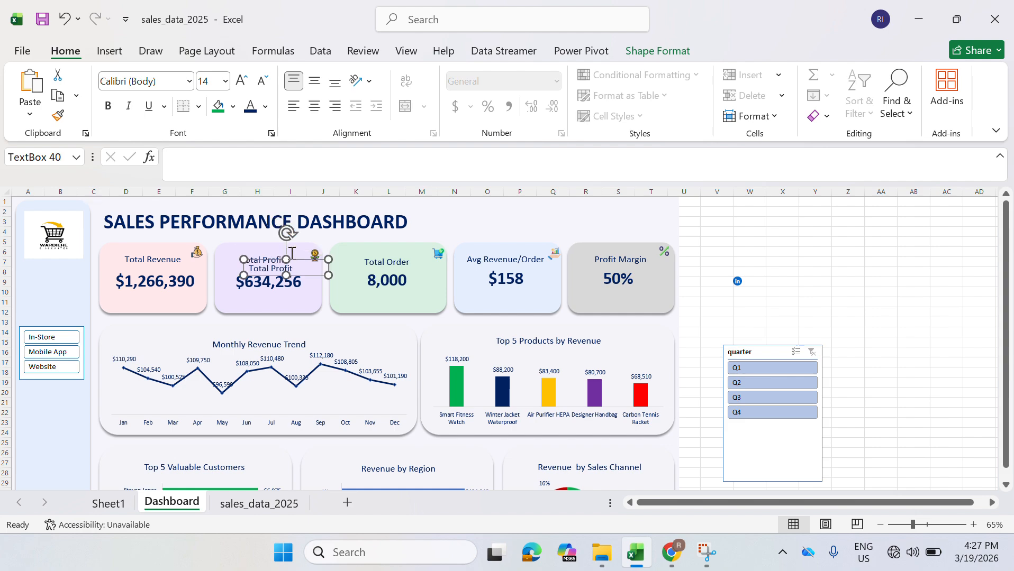
pyautogui.moveTo(298, 257); pyautogui.dragTo(78, 302)
# - Replace the copied label's text with Sales Channel and align the label with the edge of the slicer below it
pyautogui.click(73, 313)
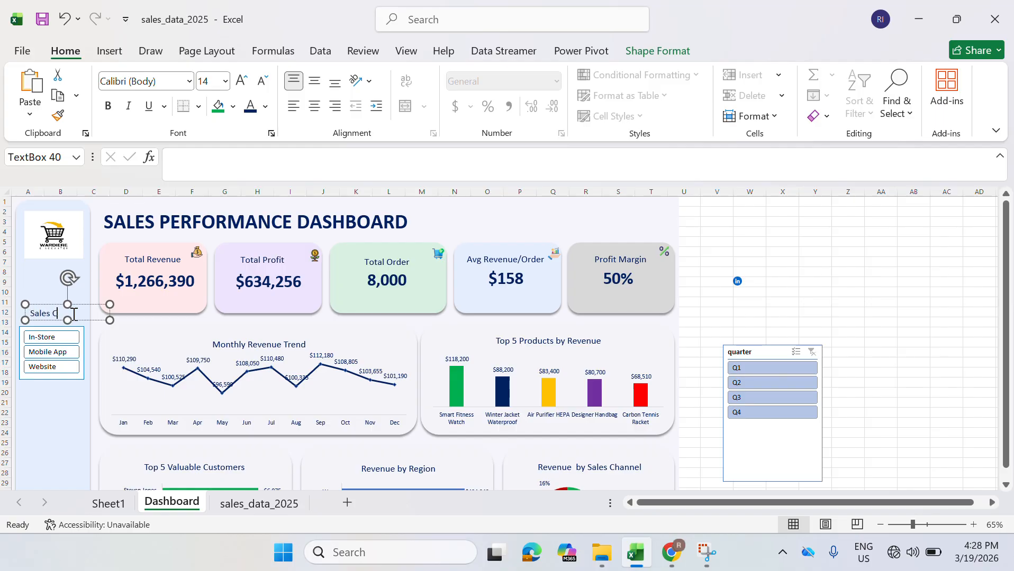
pyautogui.write('hannel')
pyautogui.click(156, 316)
pyautogui.moveTo(69, 307); pyautogui.dragTo(64, 306)
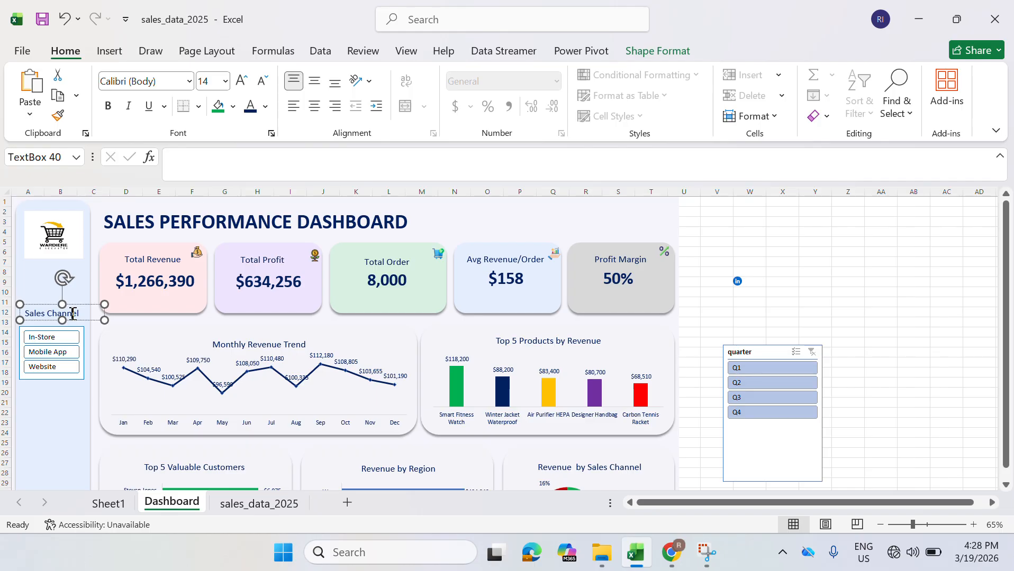
# - Make the Sales Channel label bold and nudge it slightly to line up above the slicer
pyautogui.tripleClick(72, 313)
pyautogui.click(108, 106)
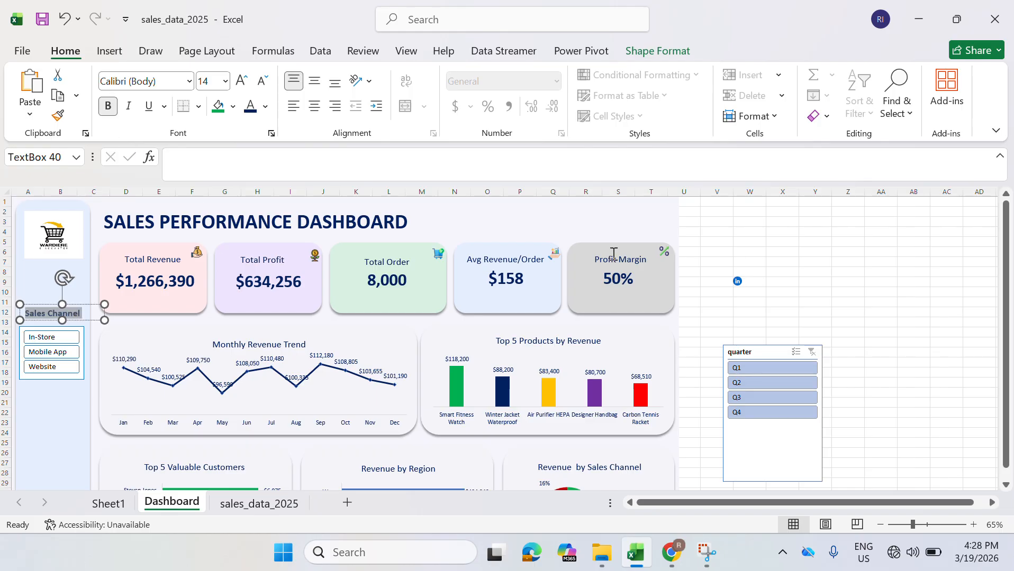
pyautogui.click(847, 282)
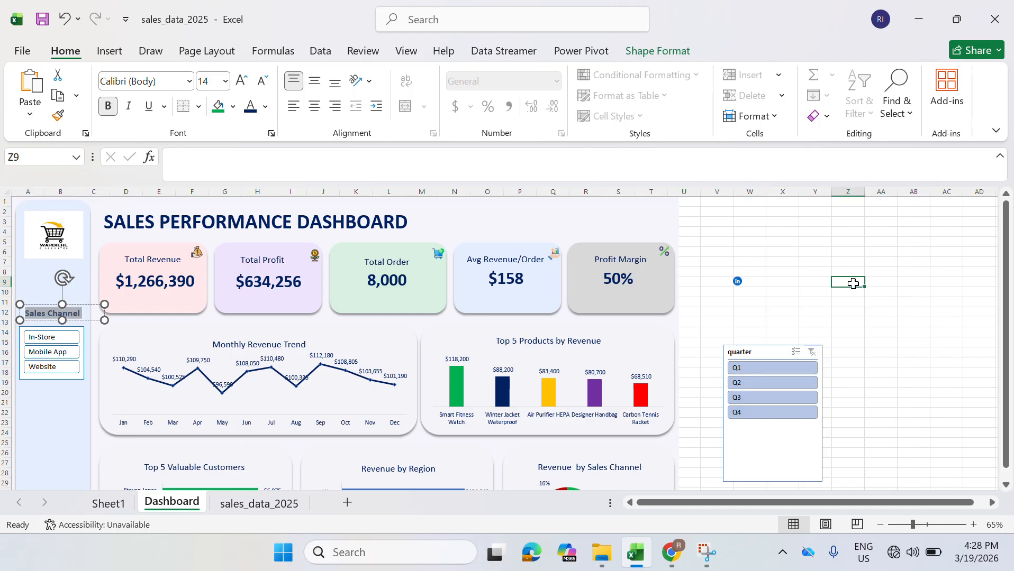
pyautogui.click(66, 314)
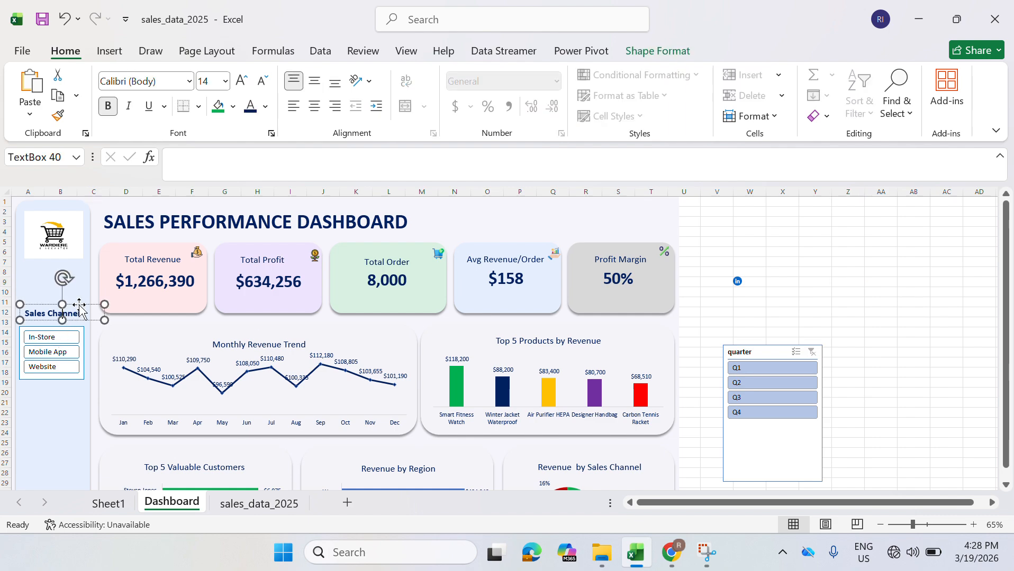
pyautogui.moveTo(79, 305); pyautogui.dragTo(78, 305)
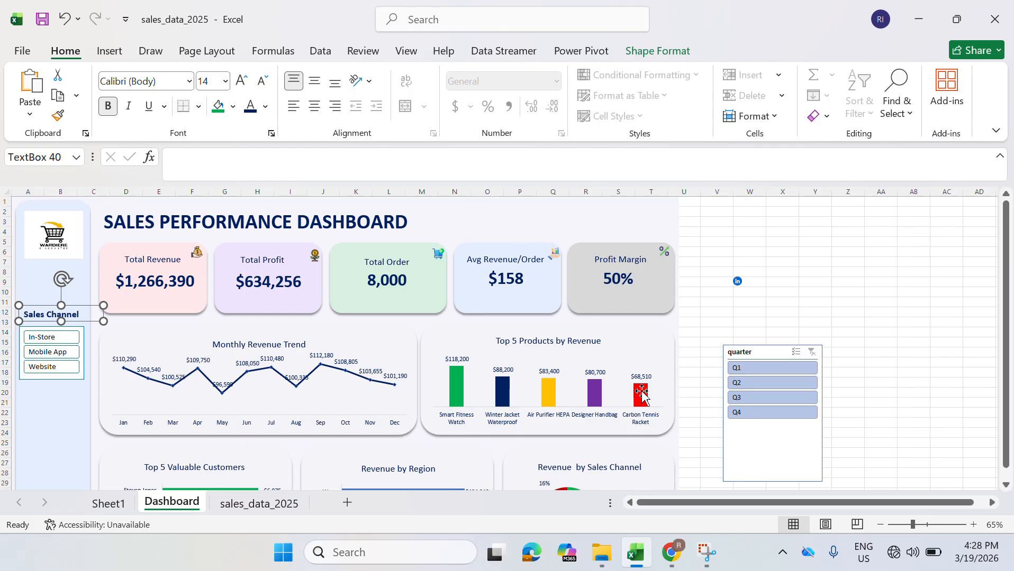
# - Move the quarter slicer into the sidebar at row 21, below the sales_channel slicer, and shrink it to the sidebar width and its four buttons
pyautogui.moveTo(769, 351); pyautogui.dragTo(66, 394)
pyautogui.moveTo(120, 455); pyautogui.dragTo(77, 449)
pyautogui.moveTo(1007, 284); pyautogui.dragTo(1009, 476)
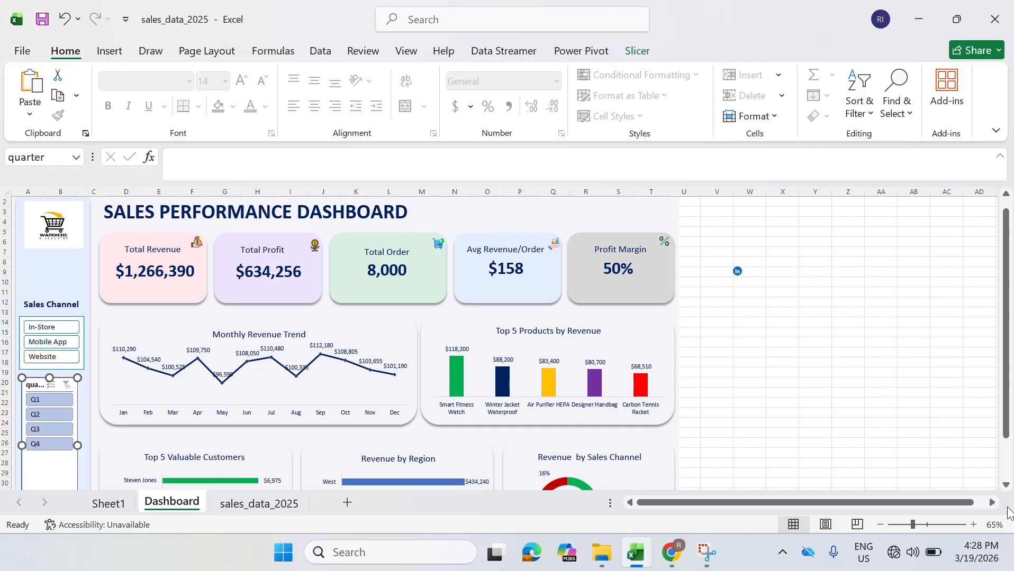
pyautogui.click(1008, 488)
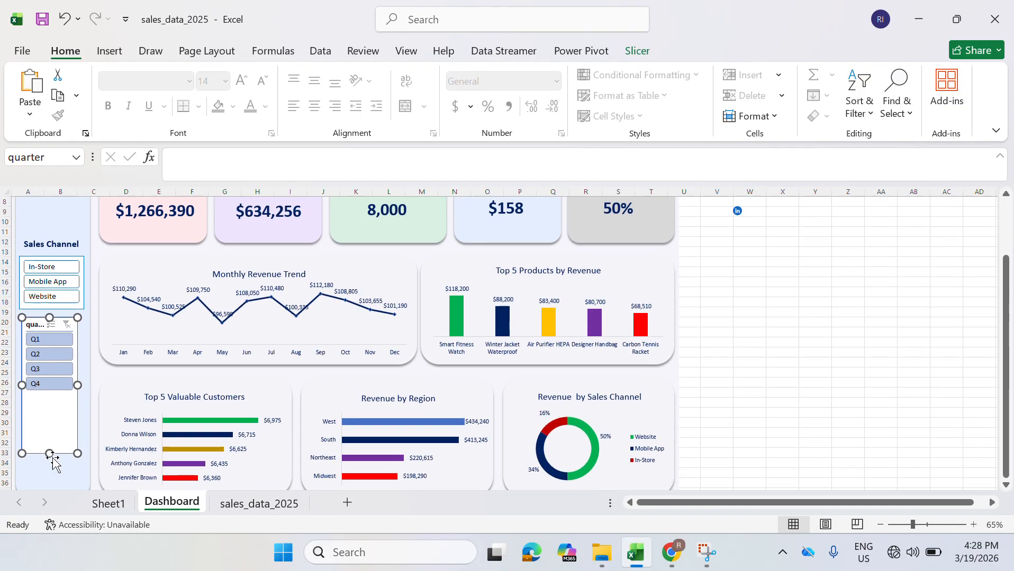
pyautogui.moveTo(49, 452); pyautogui.dragTo(54, 401)
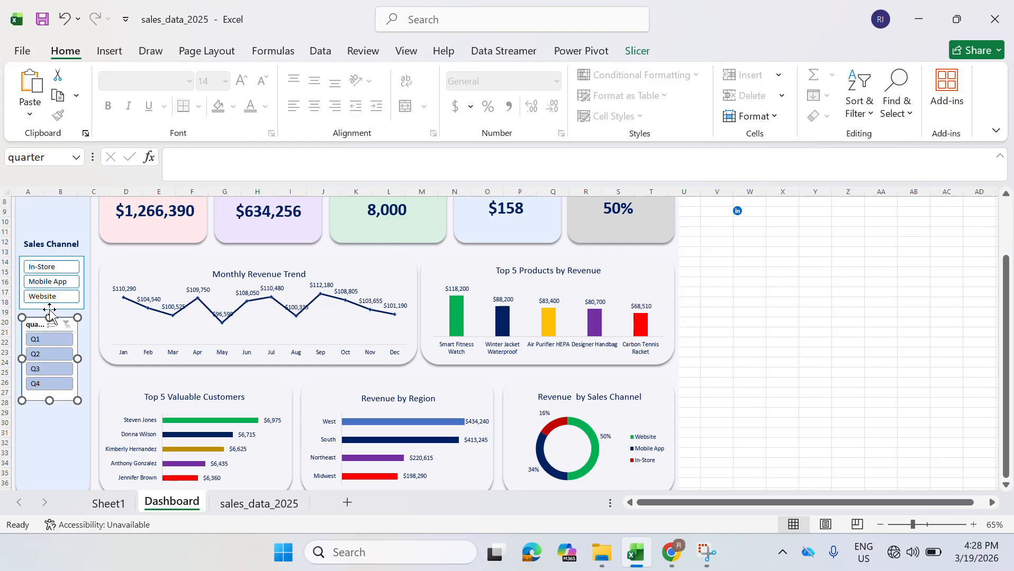
pyautogui.moveTo(61, 326); pyautogui.dragTo(61, 341)
pyautogui.rightClick(60, 342)
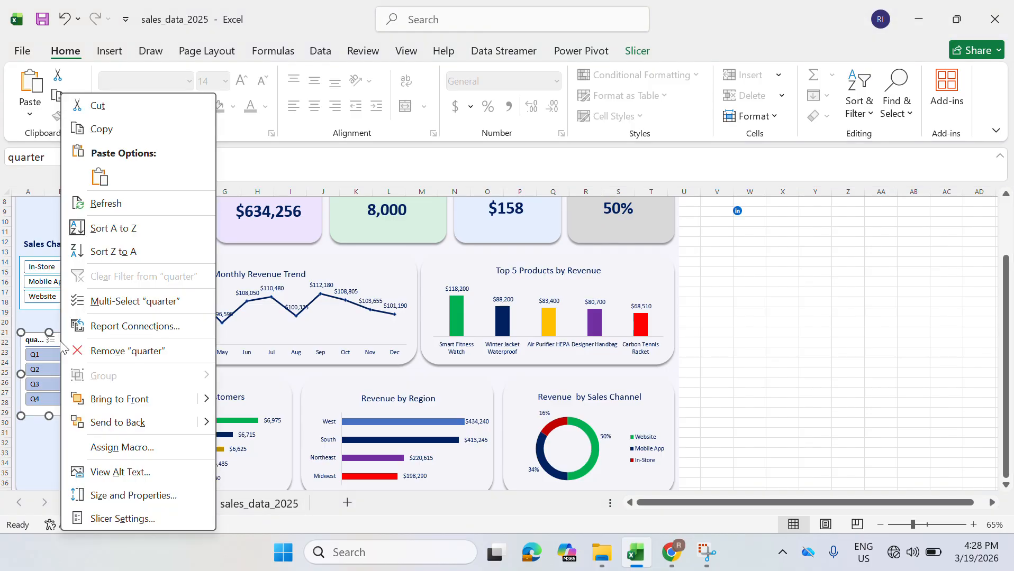
pyautogui.click(121, 519)
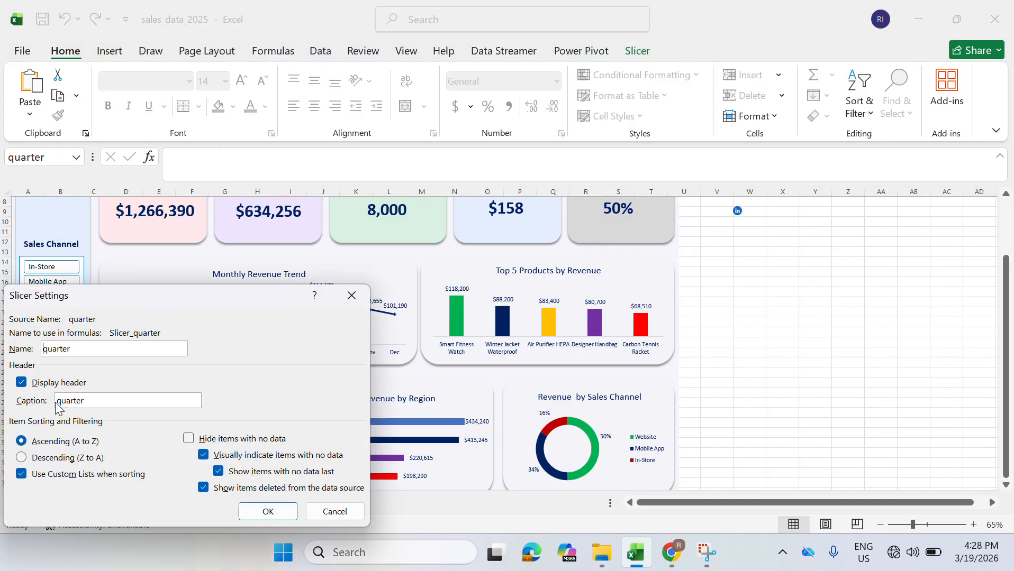
pyautogui.click(21, 383)
pyautogui.click(335, 512)
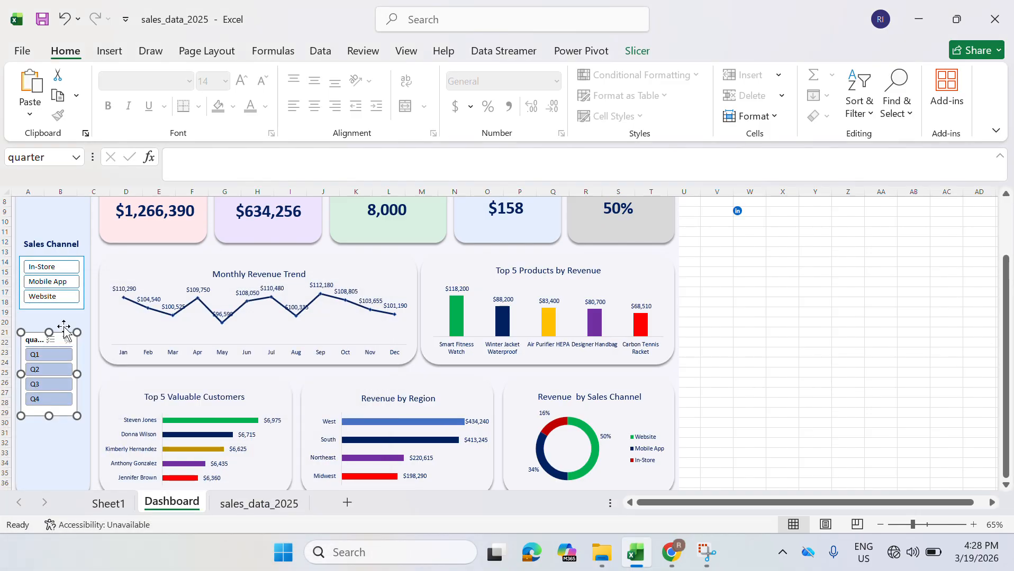
# - Turn off the header display in the quarter slicer's settings
pyautogui.rightClick(40, 340)
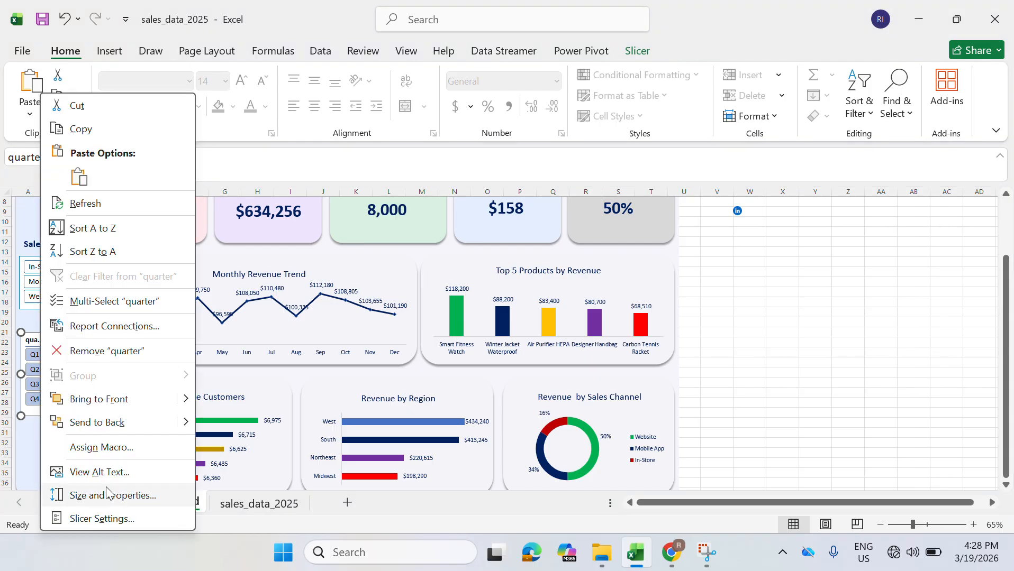
pyautogui.click(95, 518)
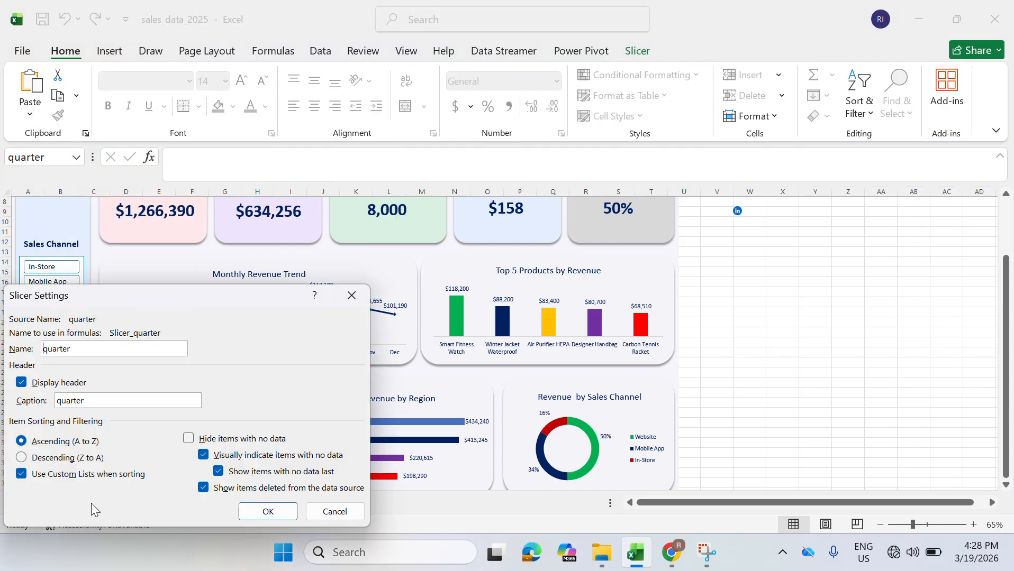
pyautogui.click(22, 384)
pyautogui.click(268, 512)
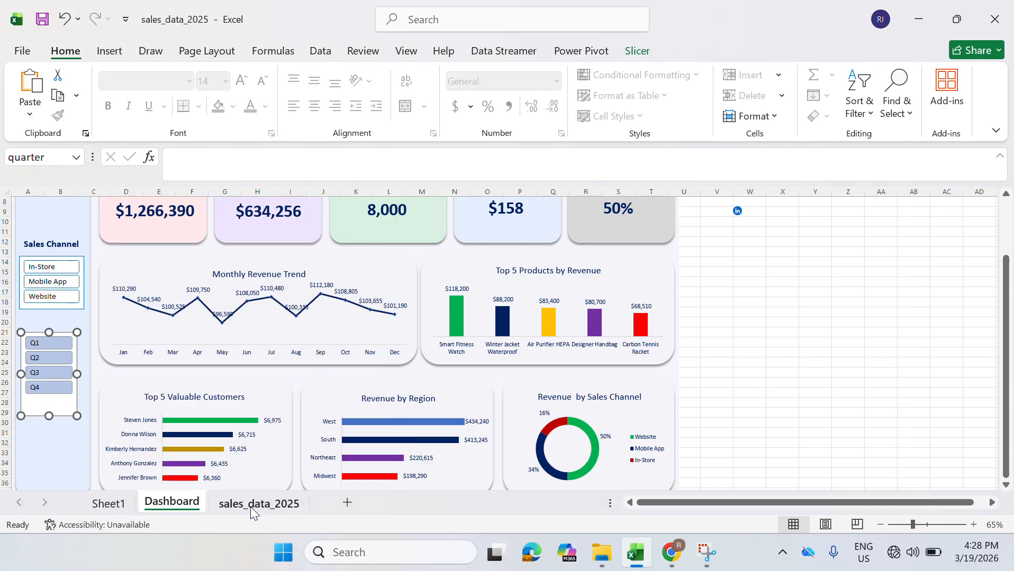
# - Shorten the quarter slicer to a height of 1.39" and apply the custom slicer style to it
pyautogui.moveTo(48, 416); pyautogui.dragTo(49, 402)
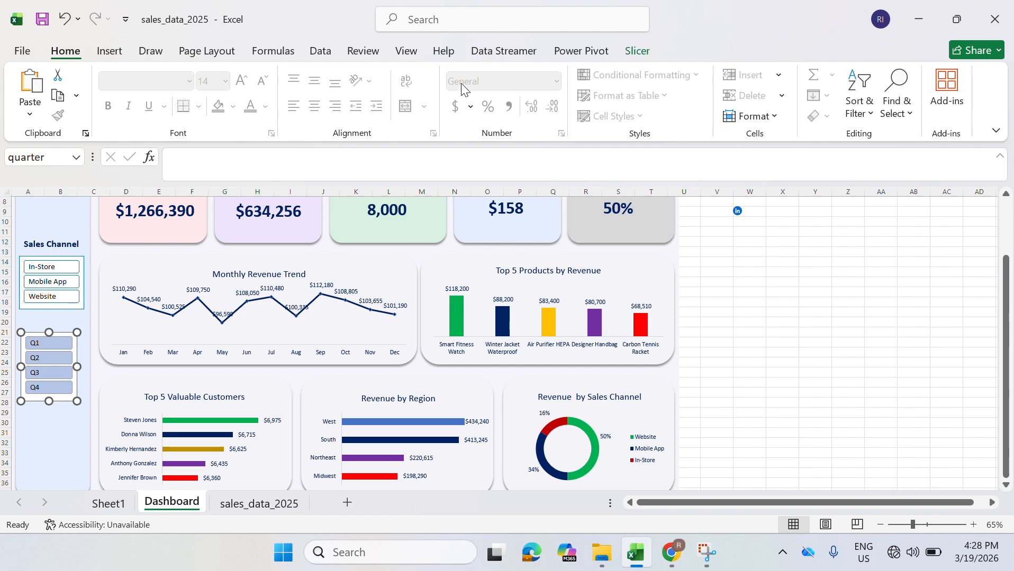
pyautogui.click(639, 52)
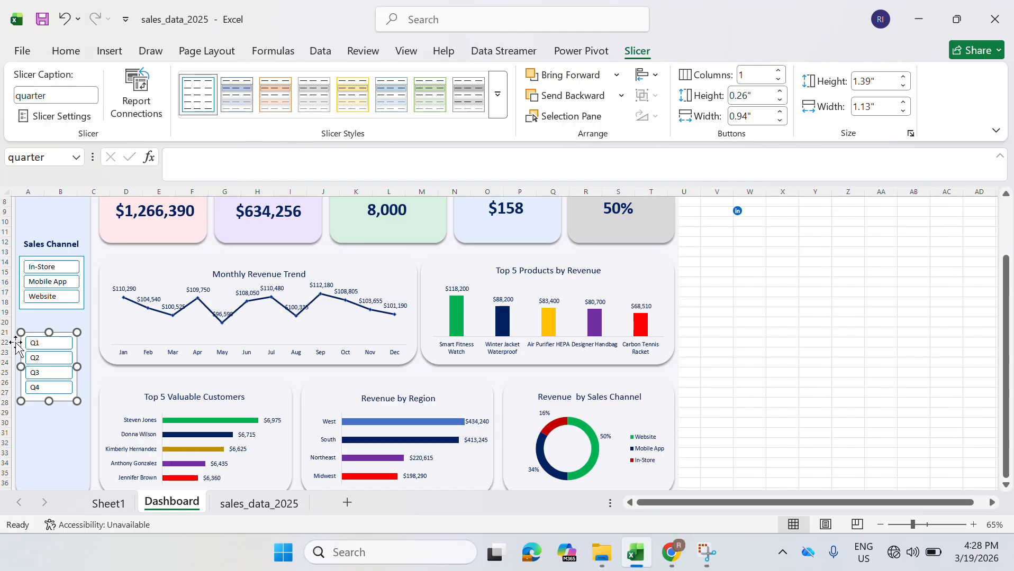
# - Duplicate the Sales Channel label, place a narrowed copy at row 21 and shift the quarter slicer down to row 23 beneath it
pyautogui.click(60, 241)
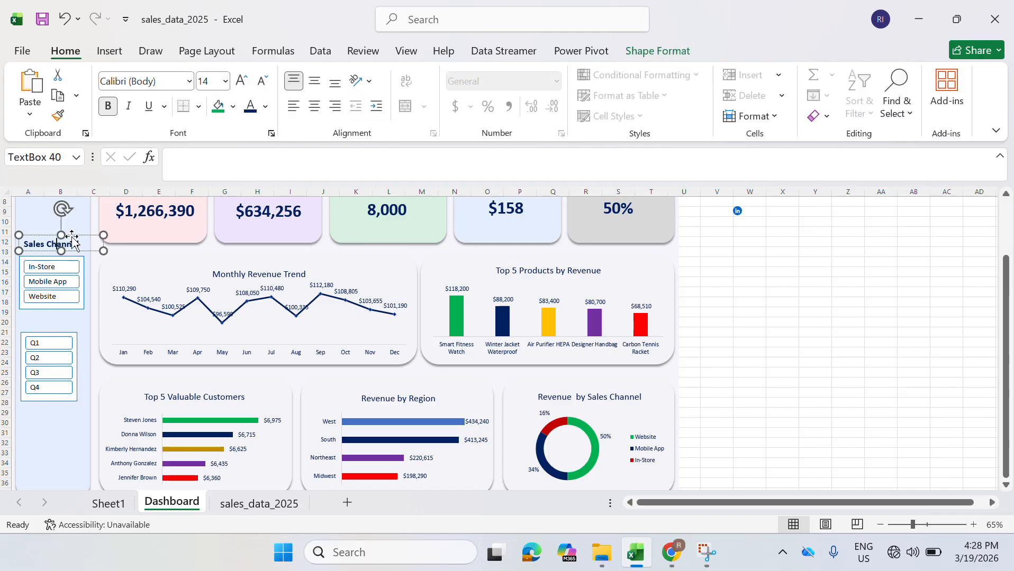
pyautogui.hotkey('ctrl', 'd')
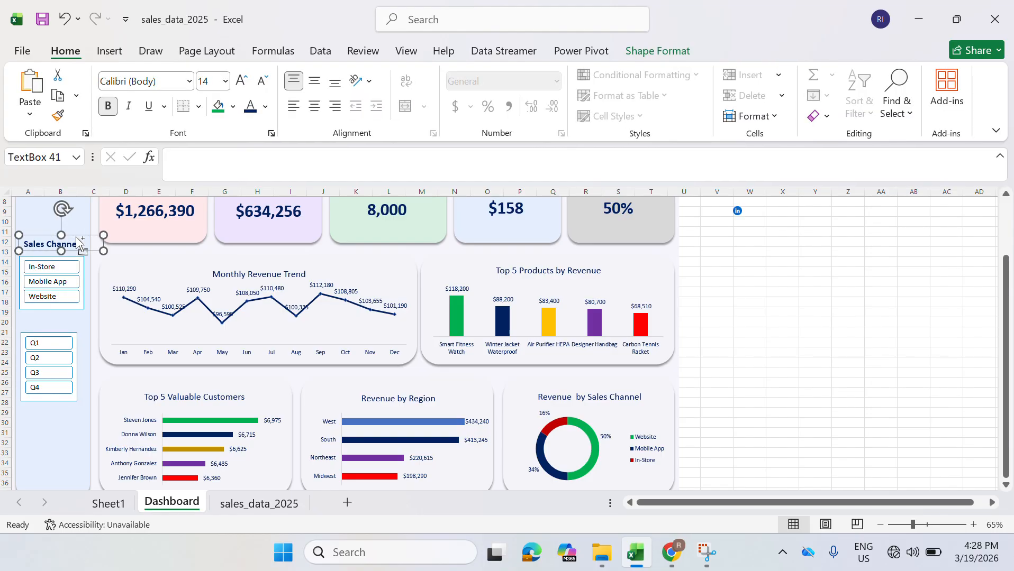
pyautogui.moveTo(80, 256); pyautogui.dragTo(89, 340)
pyautogui.click(75, 320)
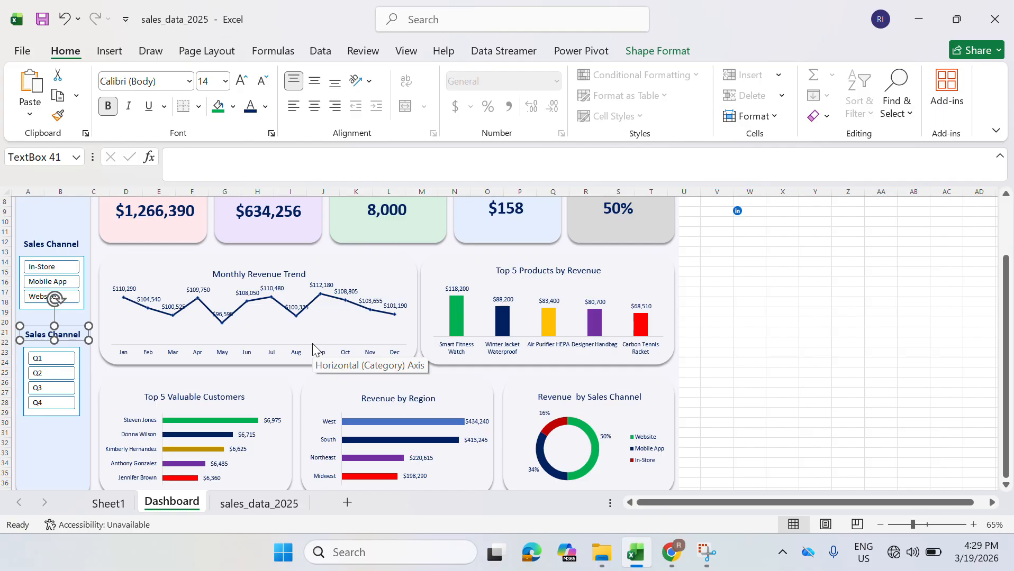
# - Open the sales_channel slicer's report connections and select PivotTable1, PivotTable2 and PivotTable4
pyautogui.click(71, 259)
pyautogui.rightClick(71, 259)
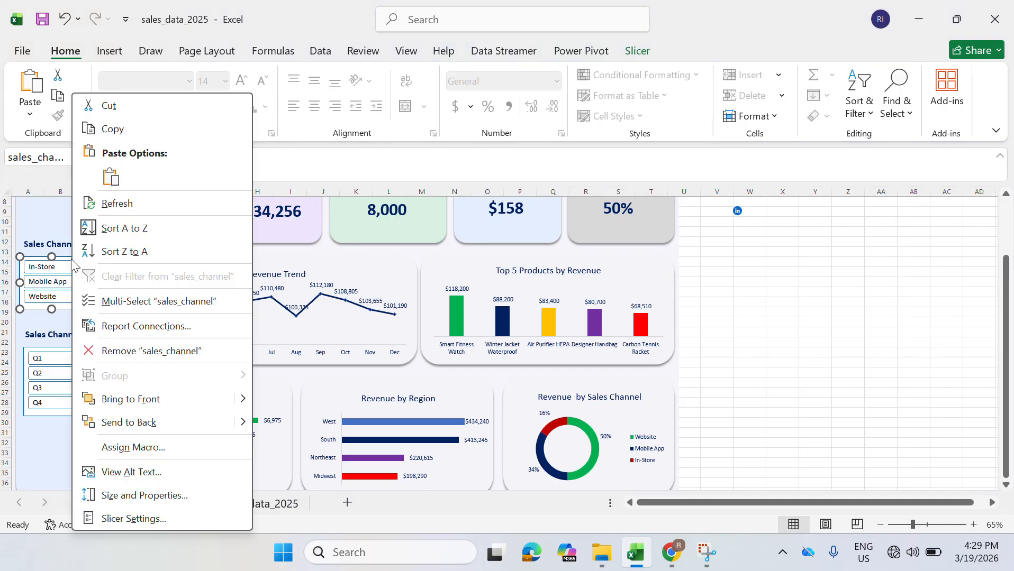
pyautogui.click(145, 323)
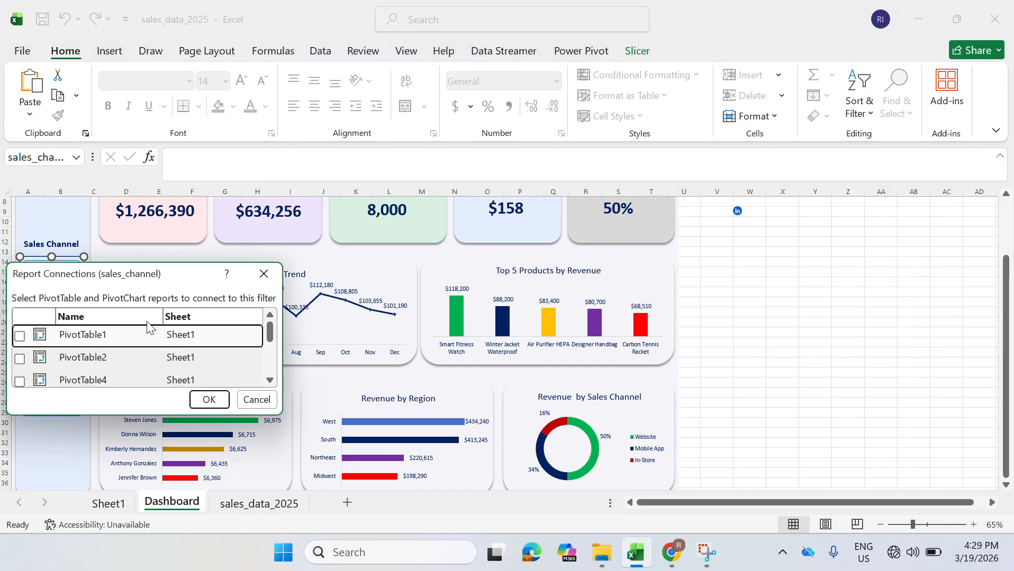
pyautogui.click(19, 336)
pyautogui.click(20, 359)
pyautogui.click(19, 381)
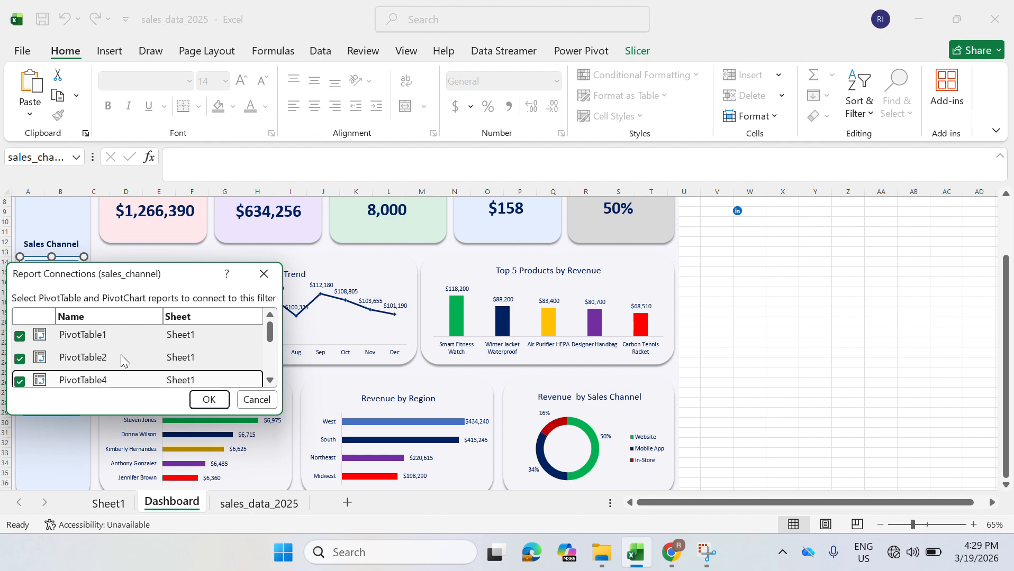
# - Include the remaining pivot tables, PivotTable5 through PivotTable9, in the sales_channel slicer's connections and confirm them
pyautogui.scroll(-3, 261, 336)
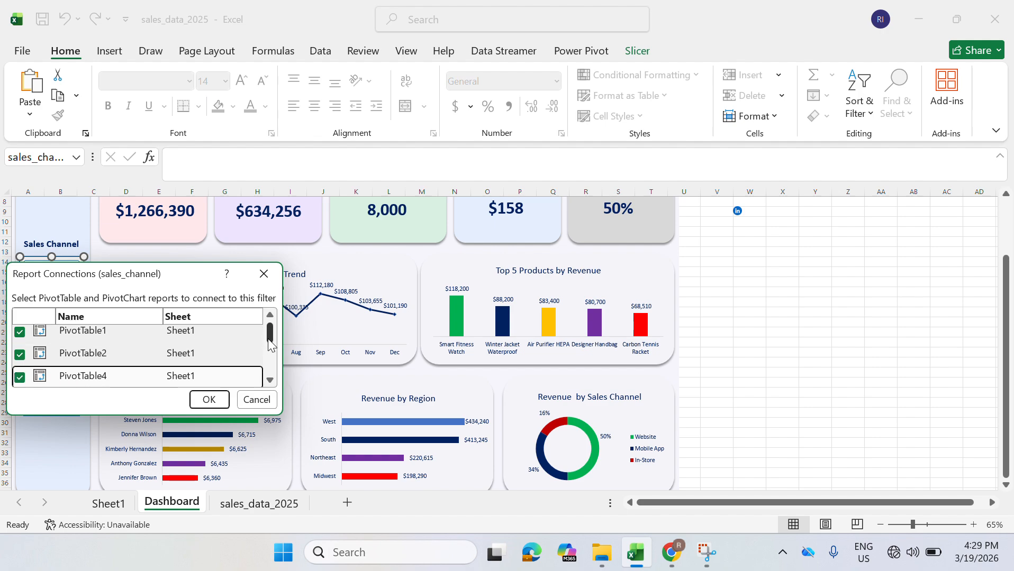
pyautogui.click(20, 375)
pyautogui.click(19, 353)
pyautogui.click(19, 332)
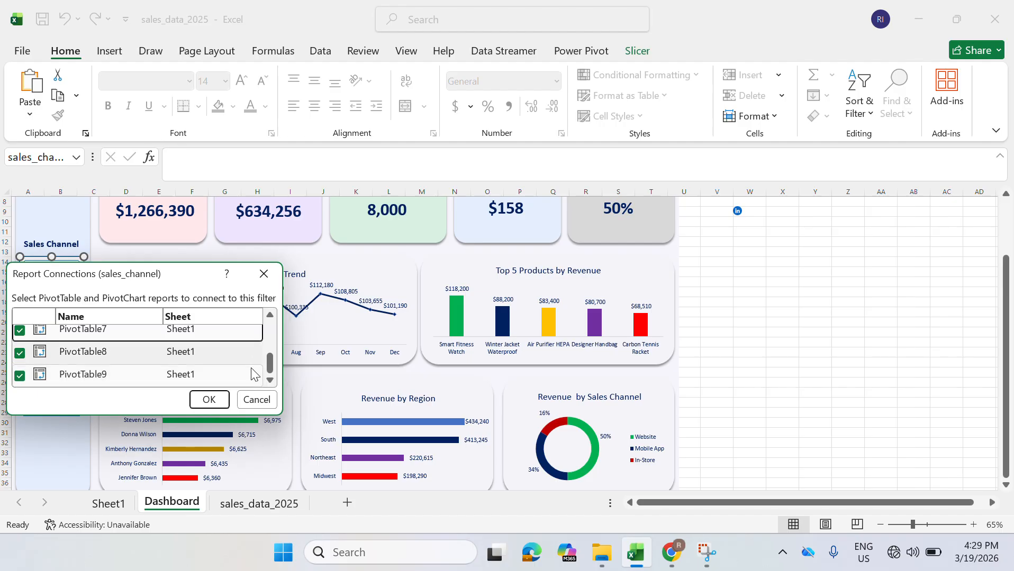
pyautogui.moveTo(271, 368); pyautogui.dragTo(271, 351)
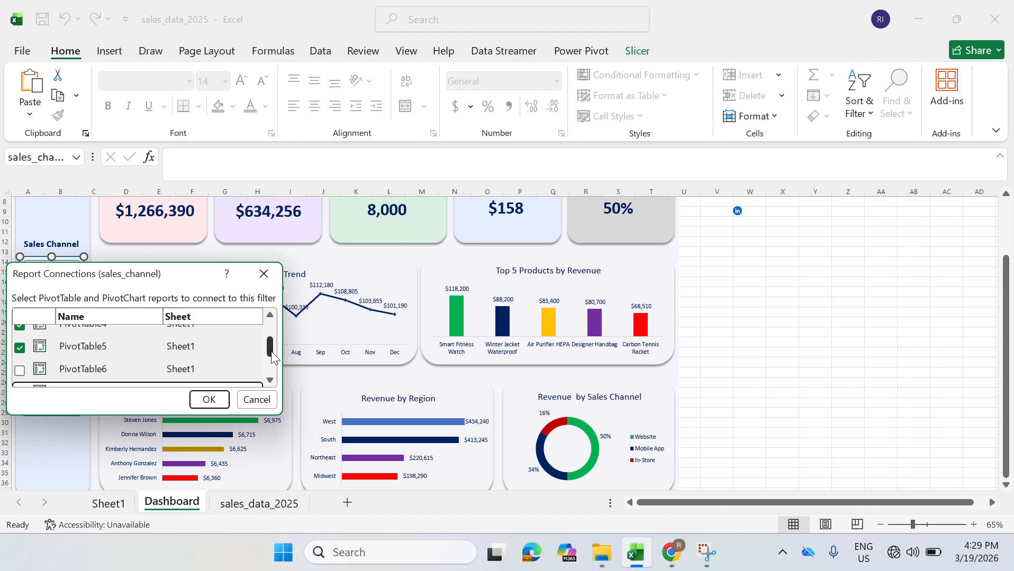
pyautogui.click(20, 370)
pyautogui.click(208, 401)
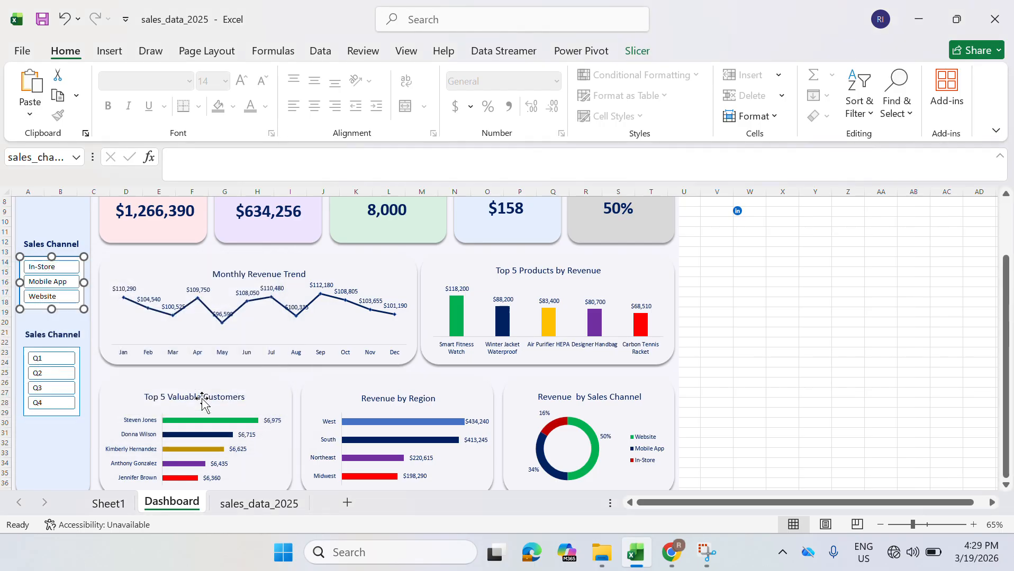
# - Open the quarter slicer's report connections and select PivotTable1, PivotTable2 and PivotTable4
pyautogui.click(58, 347)
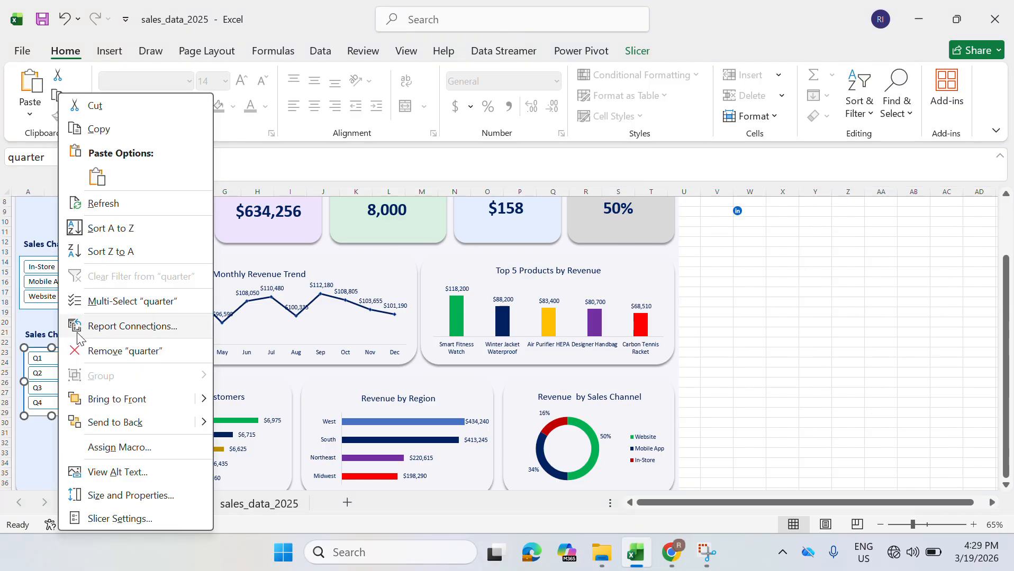
pyautogui.click(111, 330)
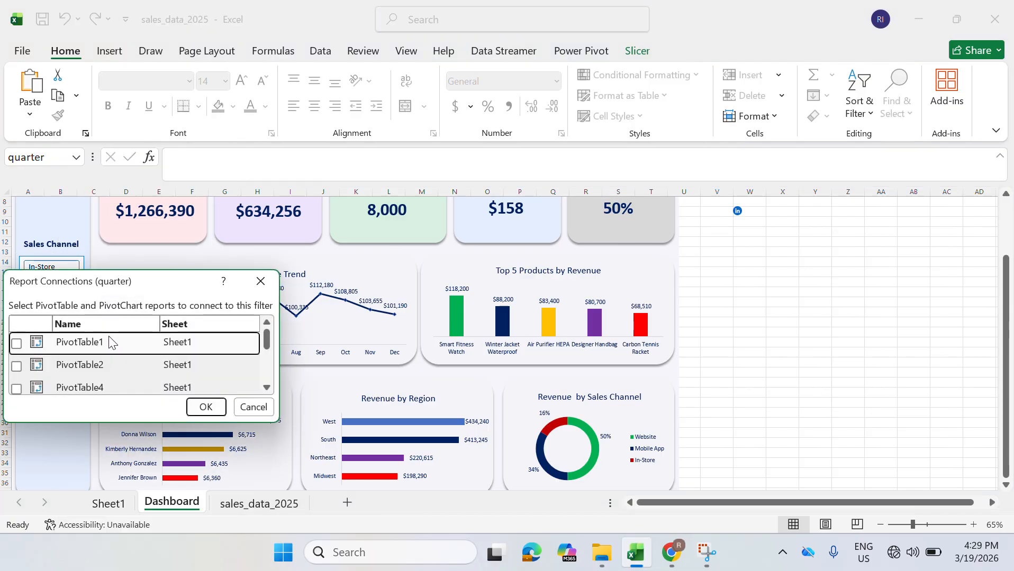
pyautogui.click(17, 343)
pyautogui.click(17, 366)
pyautogui.click(16, 388)
pyautogui.scroll(-3, 159, 370)
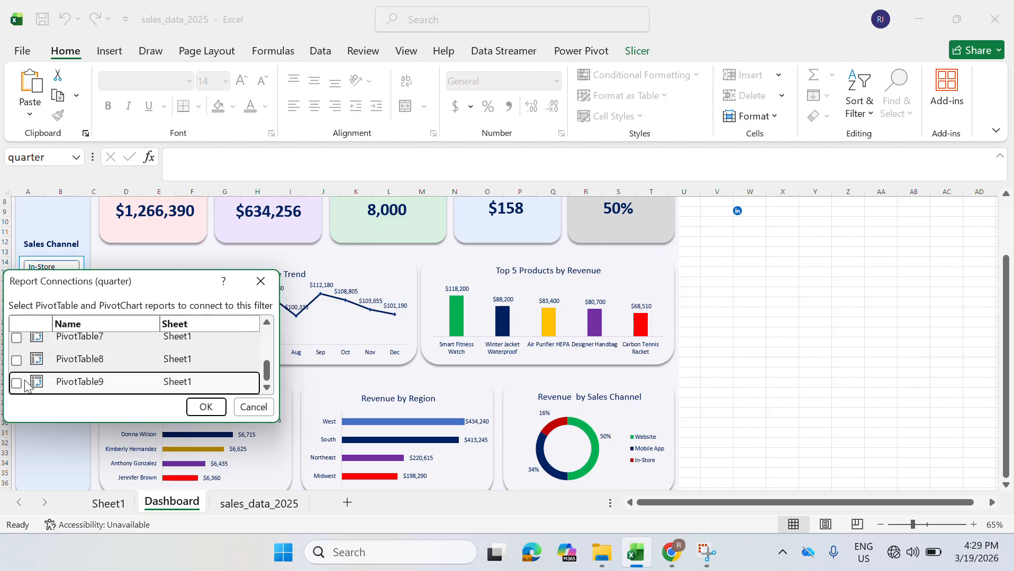
# - Include PivotTable5 through PivotTable9 in the quarter slicer's connections and confirm them
pyautogui.click(17, 361)
pyautogui.click(16, 383)
pyautogui.click(16, 337)
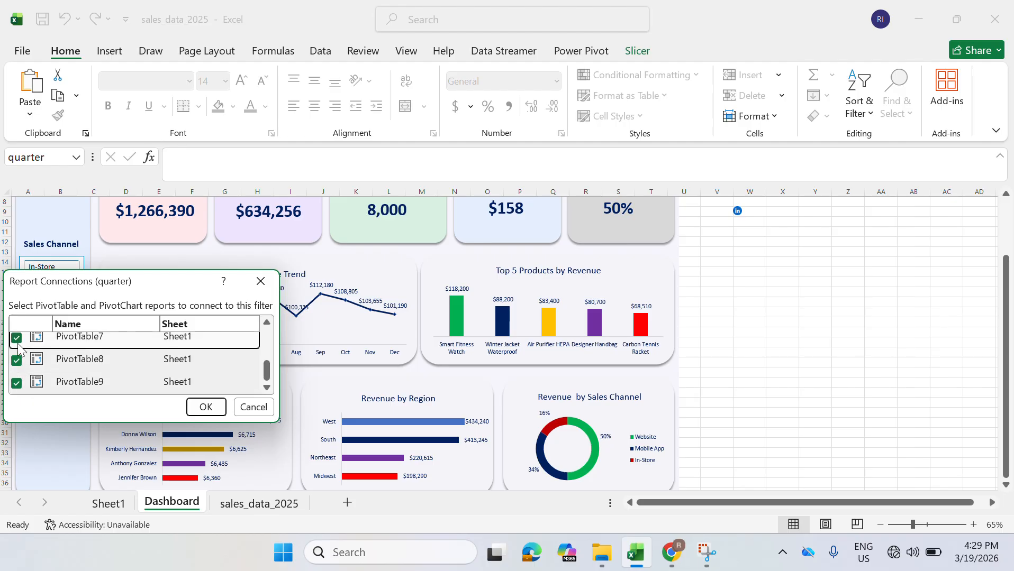
pyautogui.scroll(1, 161, 369)
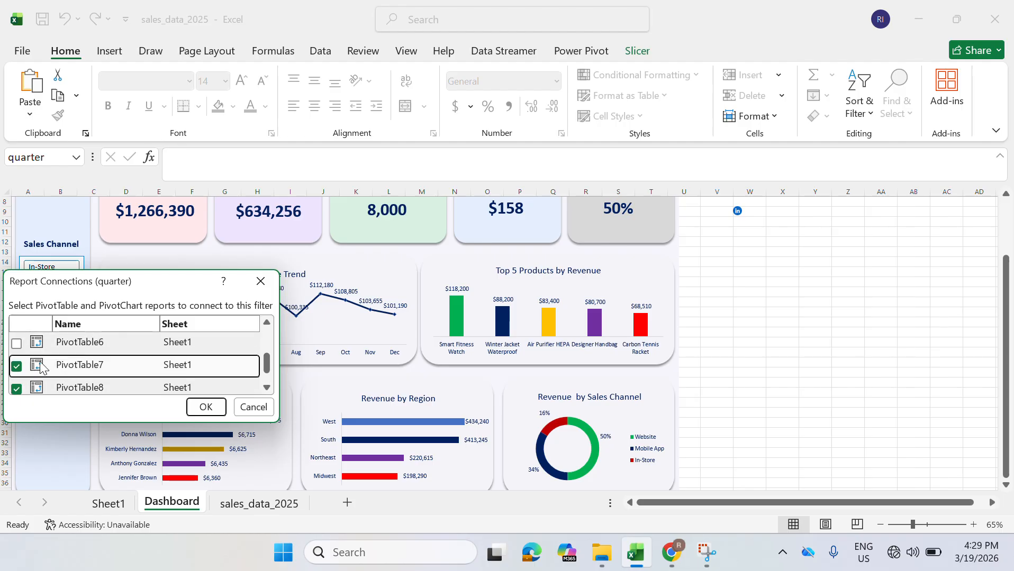
pyautogui.click(16, 343)
pyautogui.scroll(1, 270, 364)
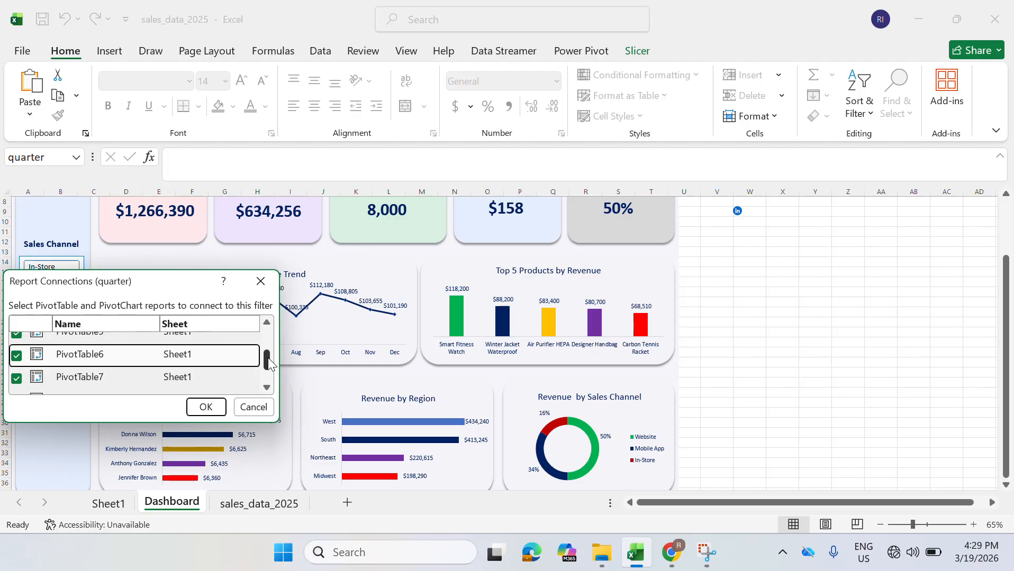
pyautogui.scroll(1, 211, 358)
pyautogui.click(206, 407)
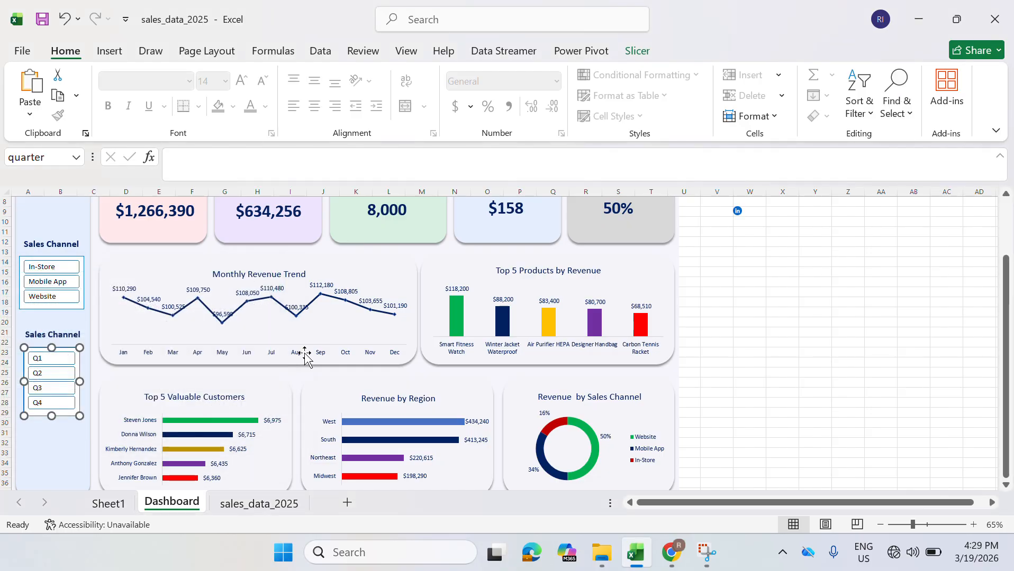
pyautogui.click(863, 333)
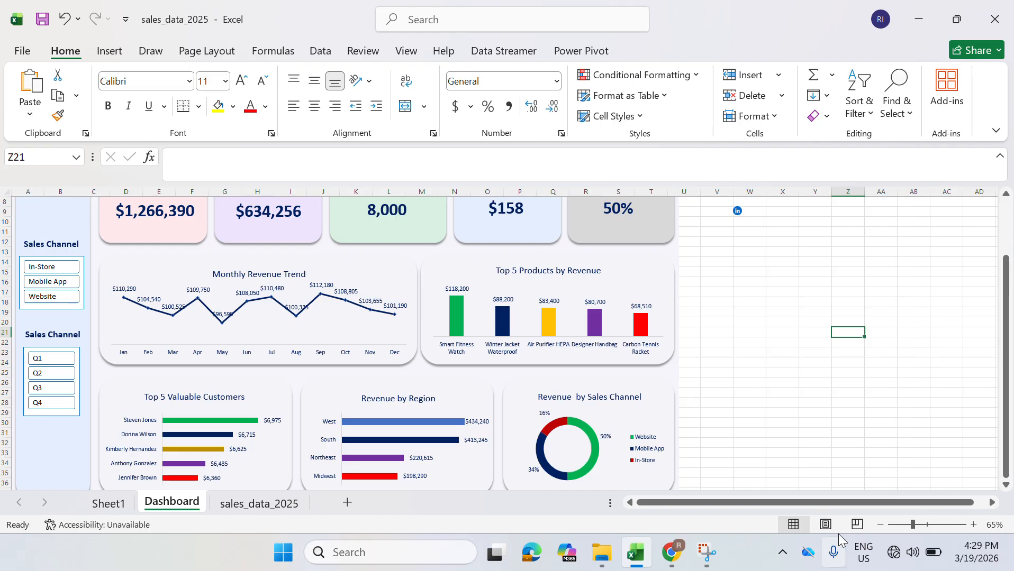
pyautogui.click(906, 525)
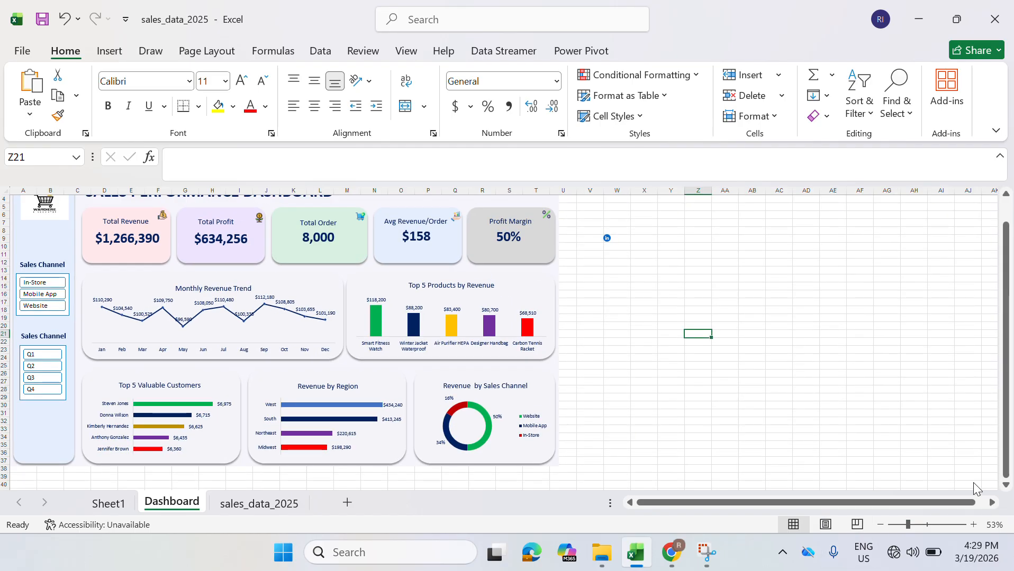
pyautogui.moveTo(1006, 444); pyautogui.dragTo(1010, 402)
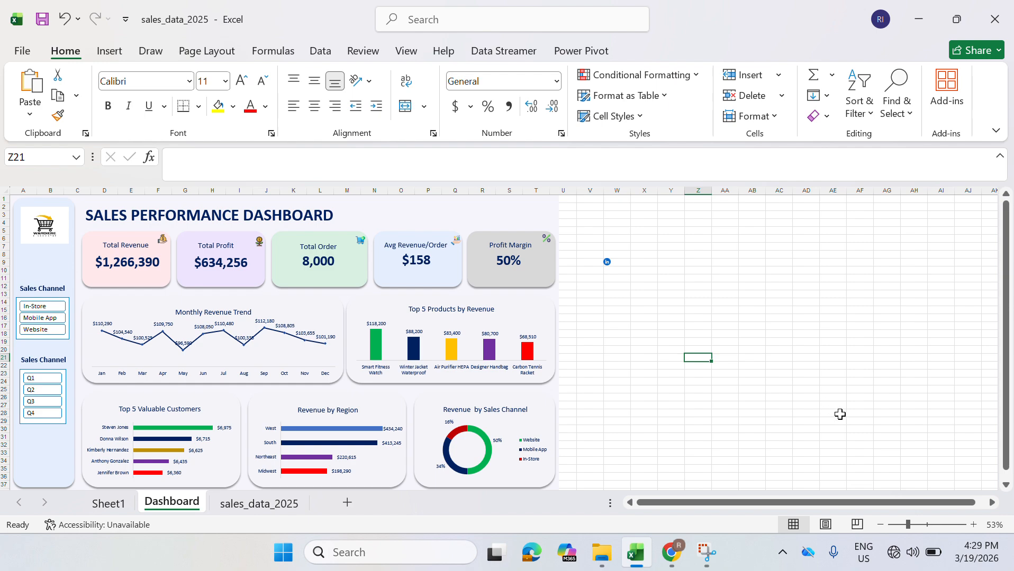
pyautogui.click(606, 262)
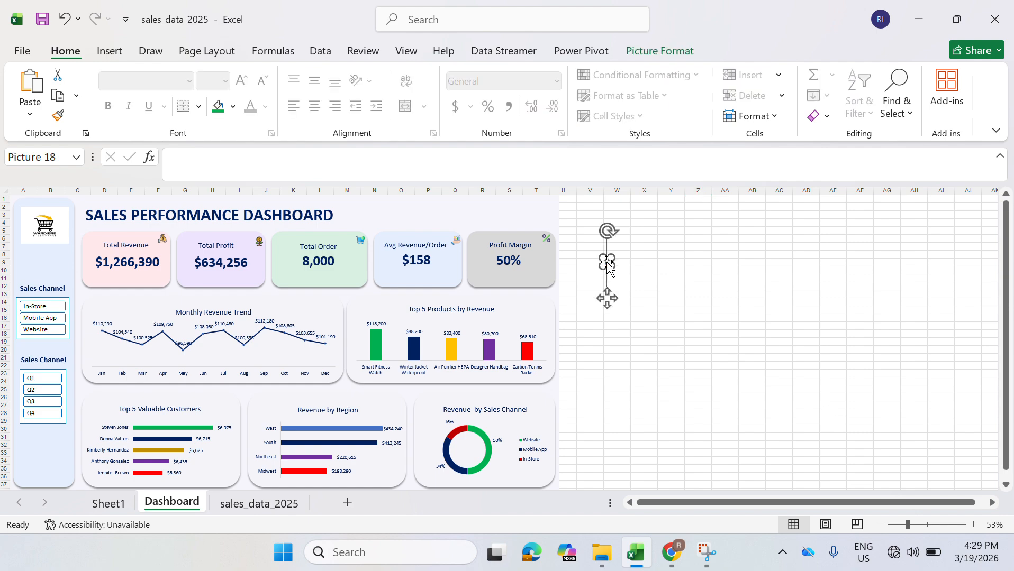
pyautogui.moveTo(607, 262); pyautogui.dragTo(458, 351)
pyautogui.moveTo(521, 410); pyautogui.dragTo(630, 322)
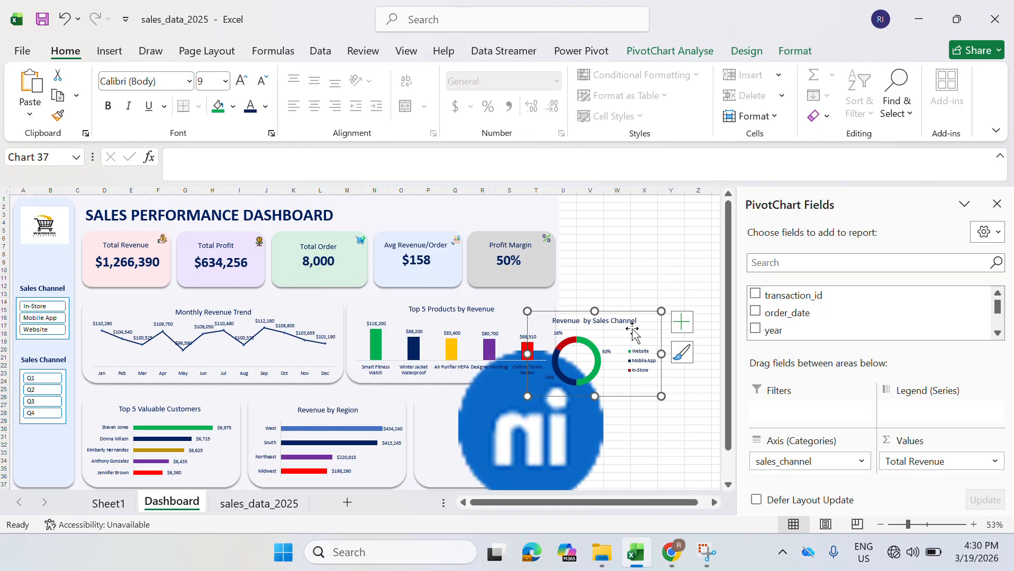
pyautogui.hotkey('ctrl', 'z')
pyautogui.hotkey('ctrl', 'z')
pyautogui.hotkey('ctrl', 'z')
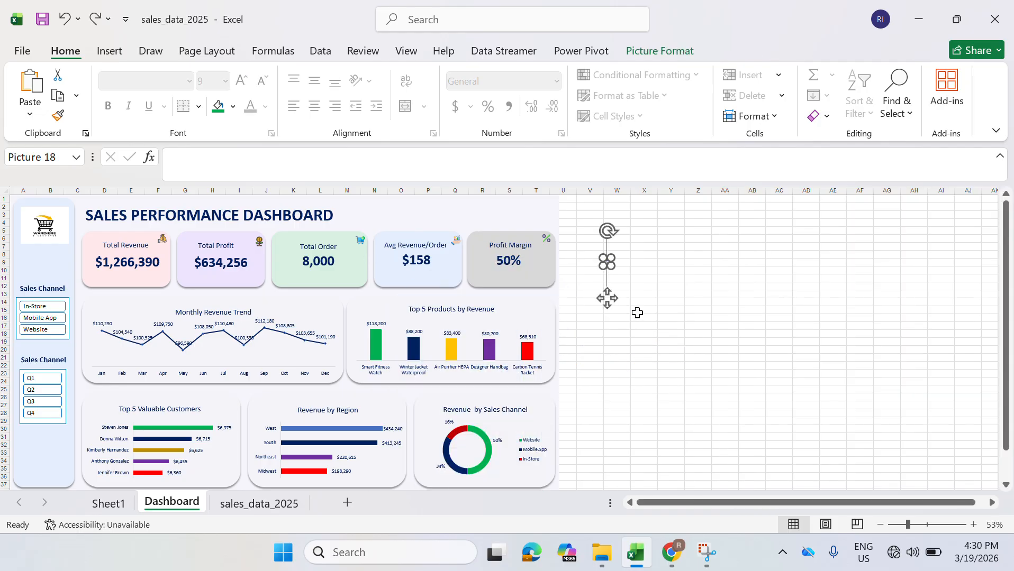
# - Place the LinkedIn icon, slightly enlarged, at the foot of the dashboard's sidebar below the quarter slicer
pyautogui.moveTo(612, 265); pyautogui.dragTo(31, 462)
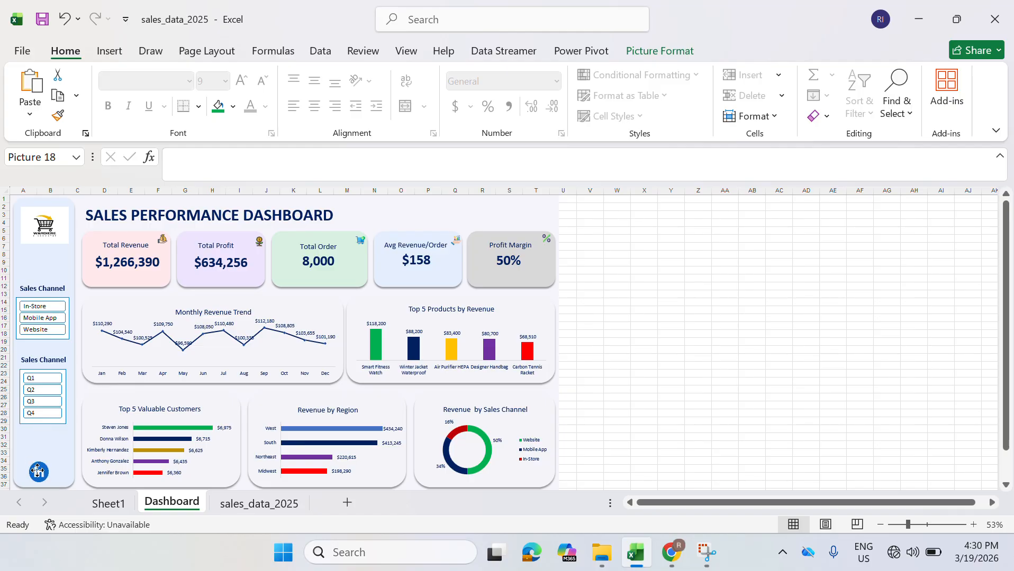
pyautogui.click(54, 298)
# - Duplicate the Sales Channel label, place the copy just above the LinkedIn icon and replace its text with the author's full name
pyautogui.click(56, 290)
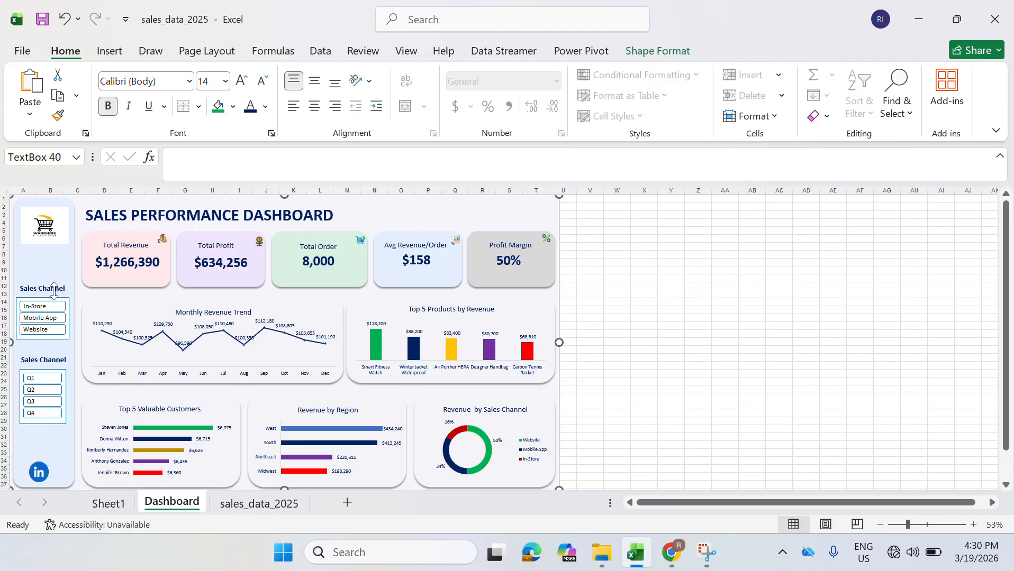
pyautogui.hotkey('ctrl', 'd')
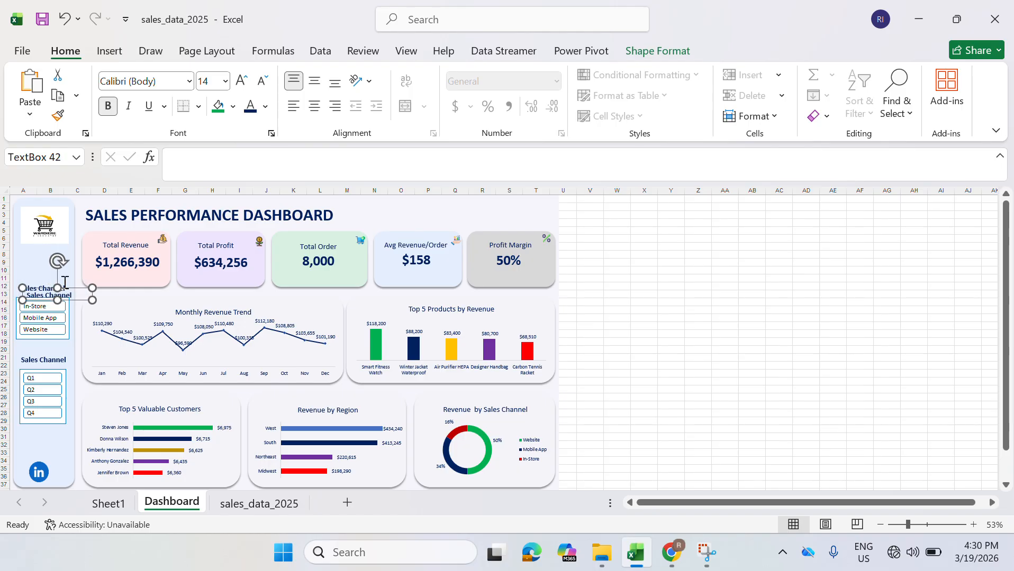
pyautogui.moveTo(74, 290); pyautogui.dragTo(26, 452)
pyautogui.write('Ridwan Ibrahim')
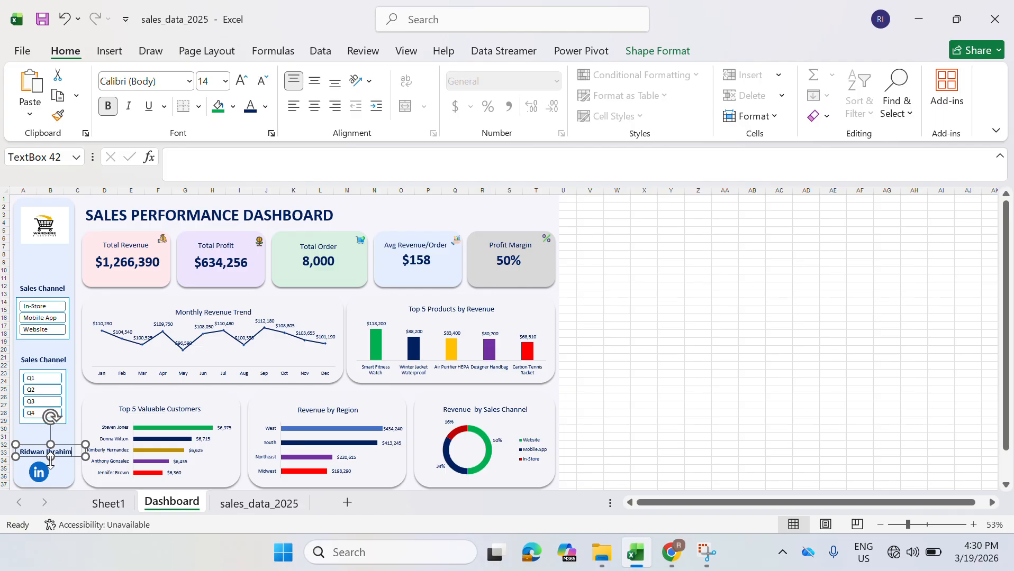
pyautogui.click(812, 426)
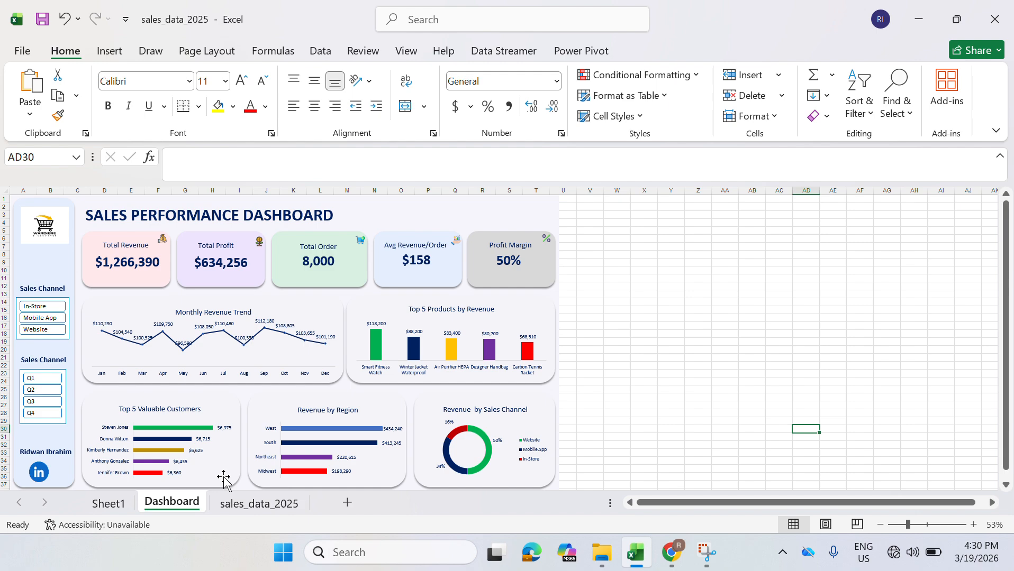
# - Shift the author's name label slightly to the left so it fits within the sidebar
pyautogui.click(75, 451)
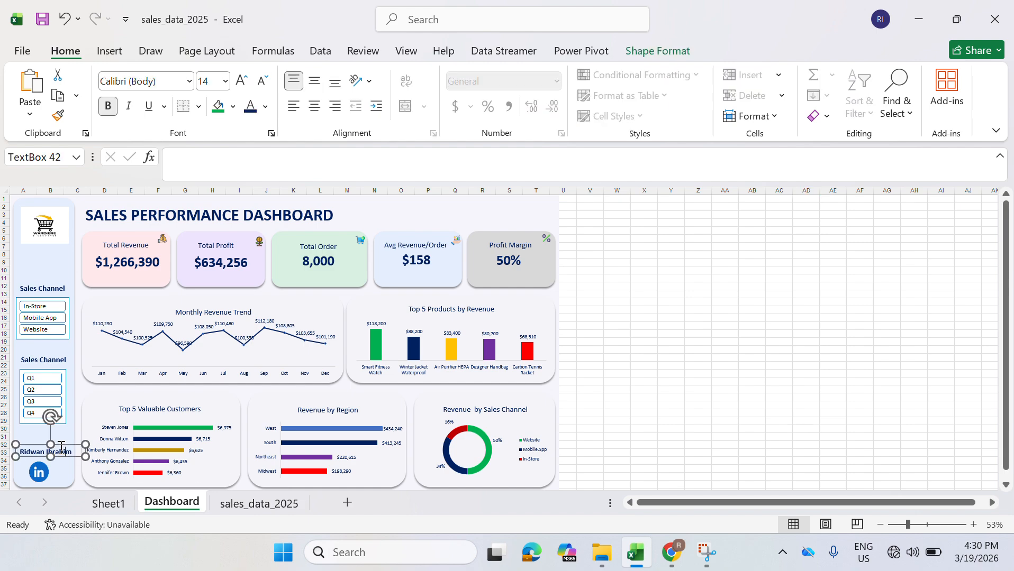
pyautogui.moveTo(61, 448); pyautogui.dragTo(58, 448)
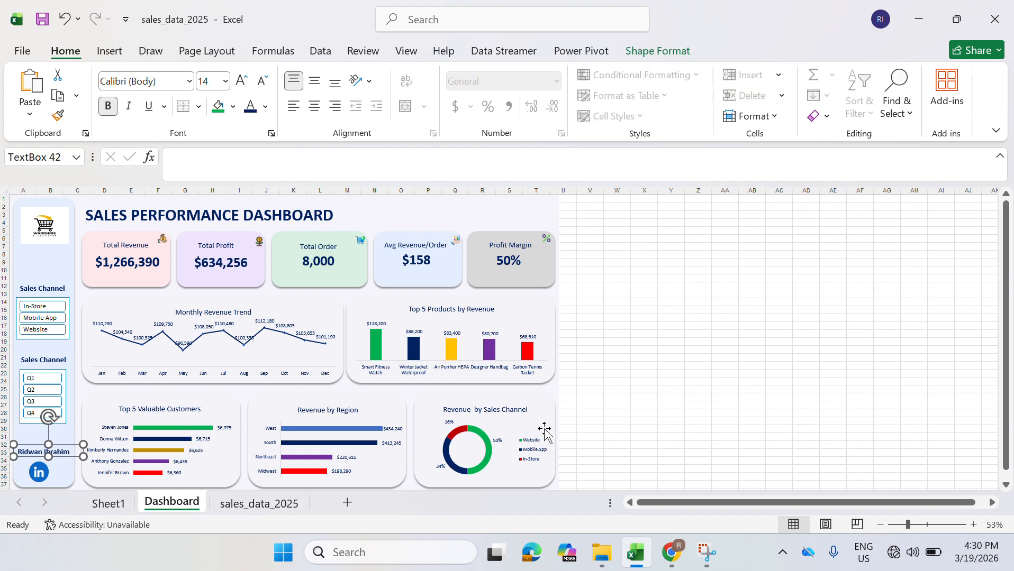
pyautogui.click(674, 414)
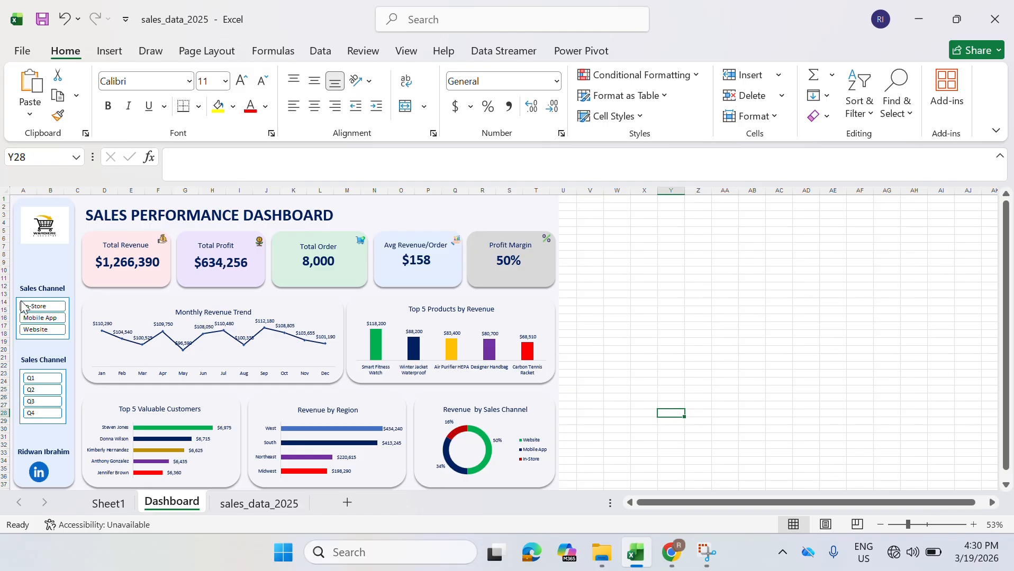
# - Test the sales_channel slicer by toggling In-Store, Mobile App and Website in turn
pyautogui.click(41, 309)
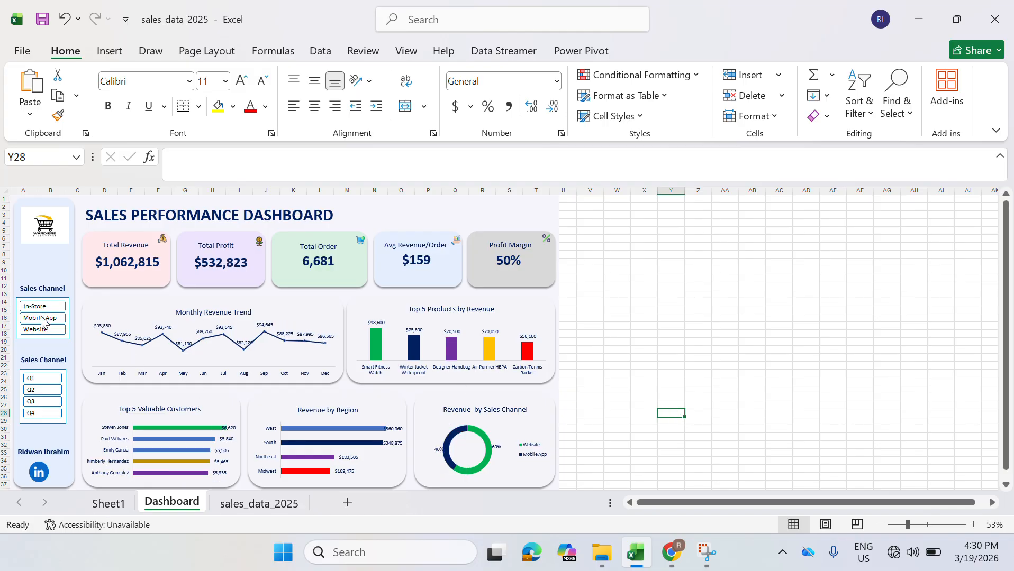
pyautogui.click(42, 319)
pyautogui.click(45, 332)
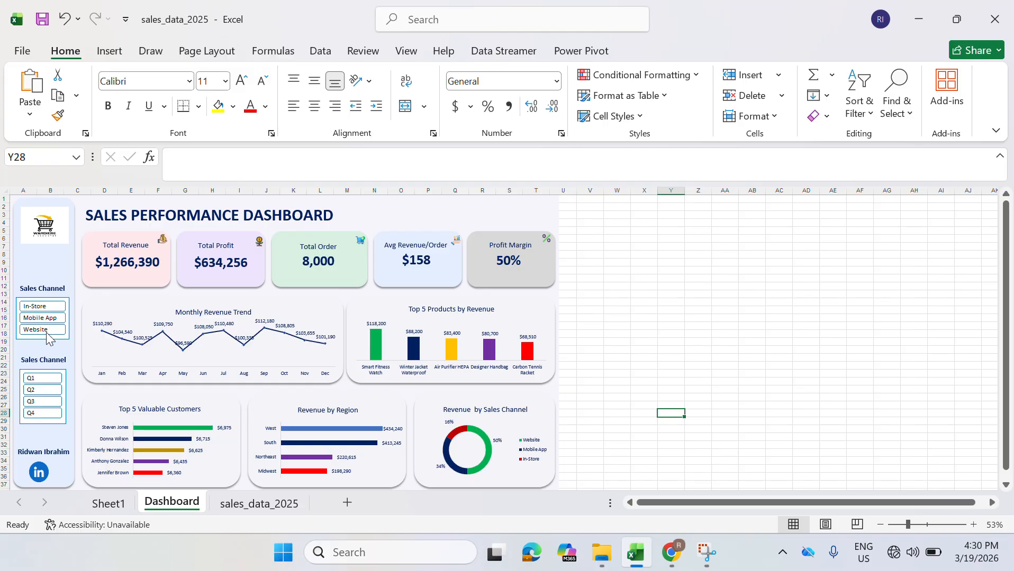
# - Test both slicers together by filtering on Q1 and Q4 while excluding the In-Store and Website channels
pyautogui.click(42, 379)
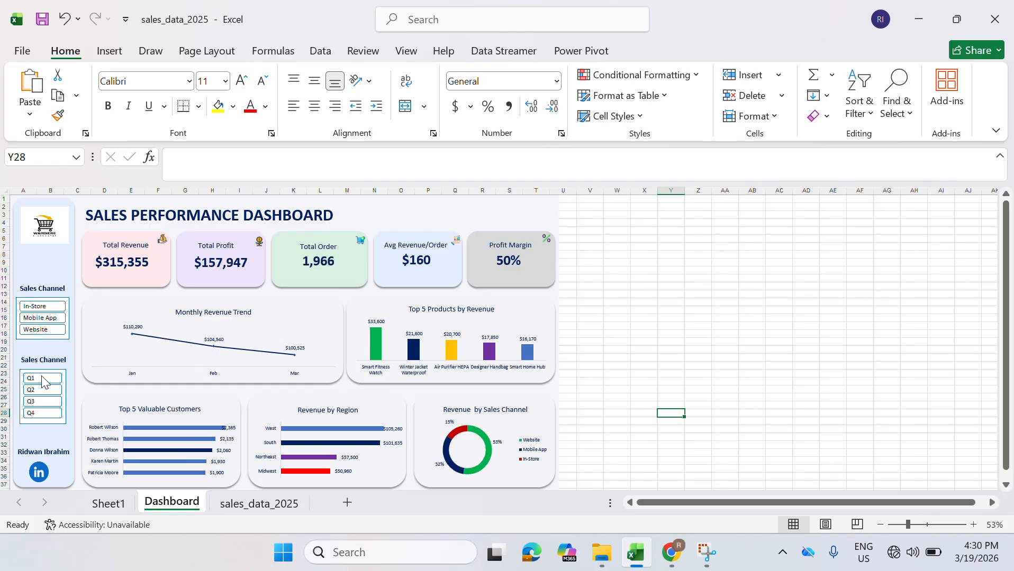
pyautogui.click(43, 308)
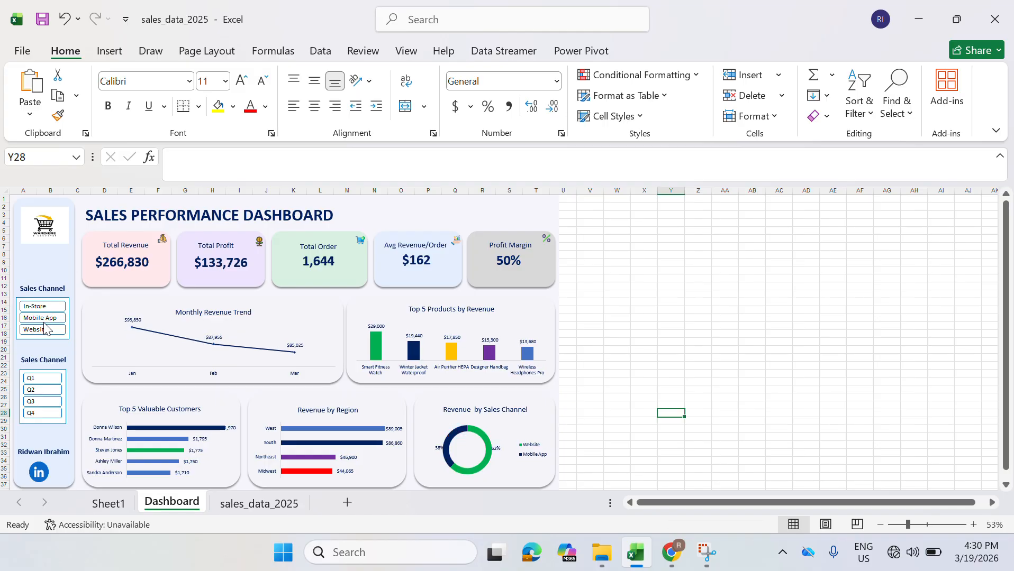
pyautogui.click(38, 377)
pyautogui.click(41, 335)
pyautogui.click(39, 331)
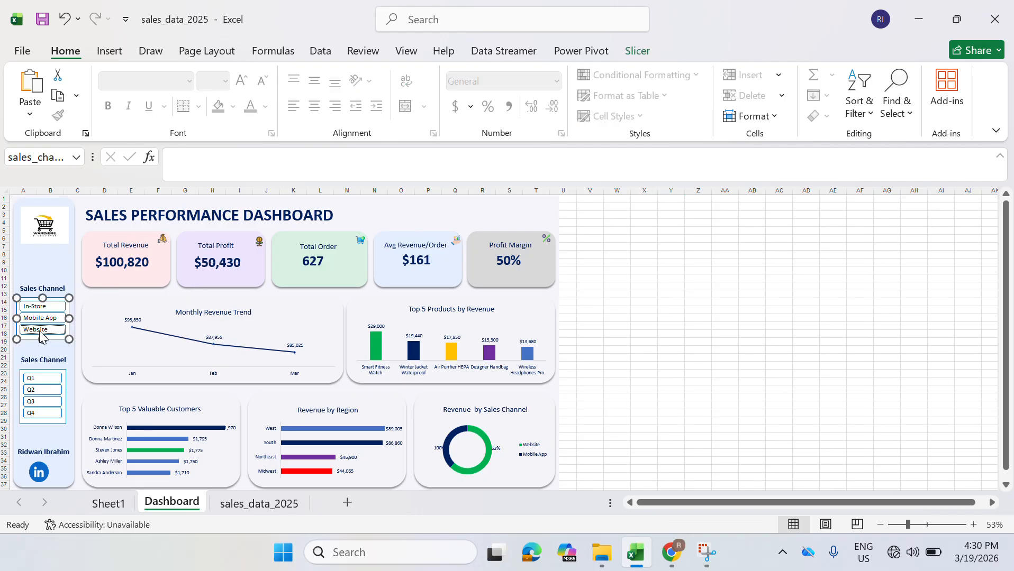
pyautogui.click(44, 414)
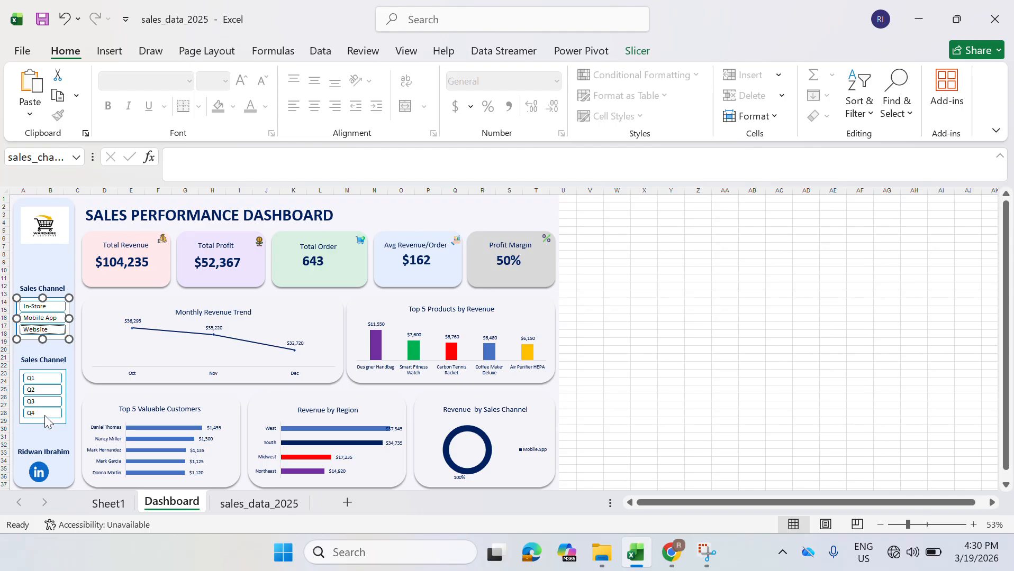
# - Clear the filters from the quarter and sales_channel slicers so the dashboard covers all data, and deselect the slicer
pyautogui.rightClick(50, 376)
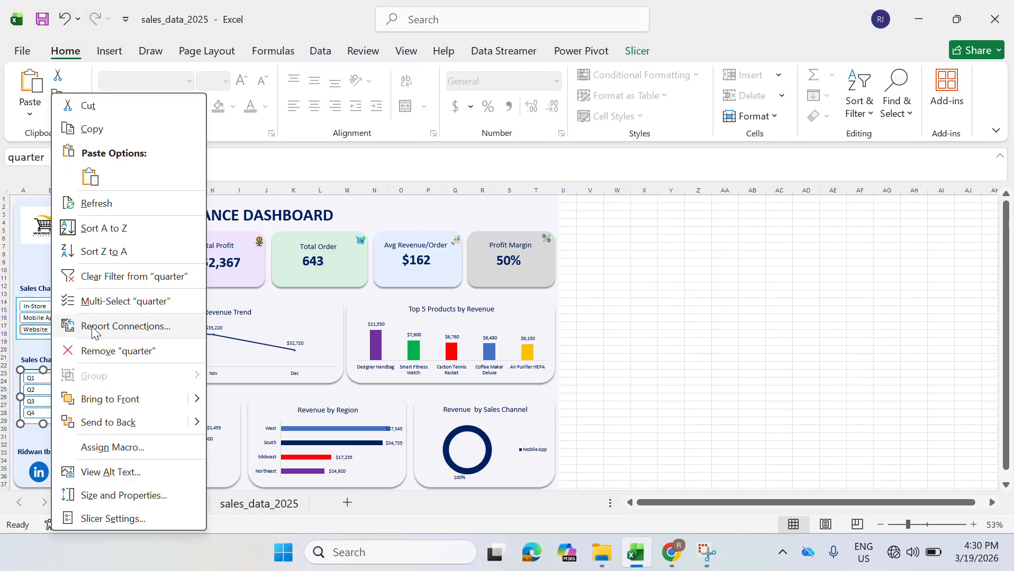
pyautogui.click(111, 278)
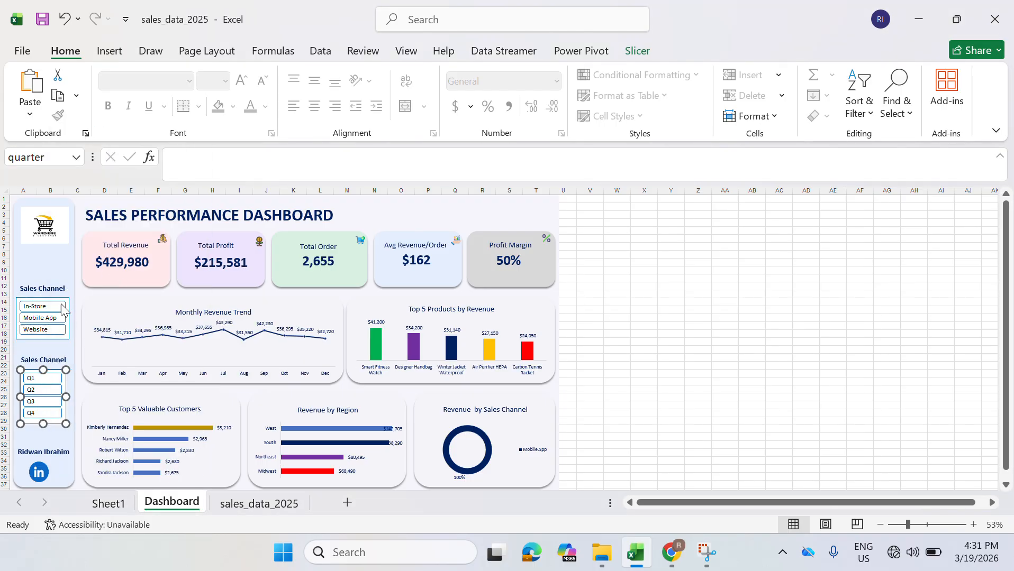
pyautogui.rightClick(60, 302)
pyautogui.click(110, 278)
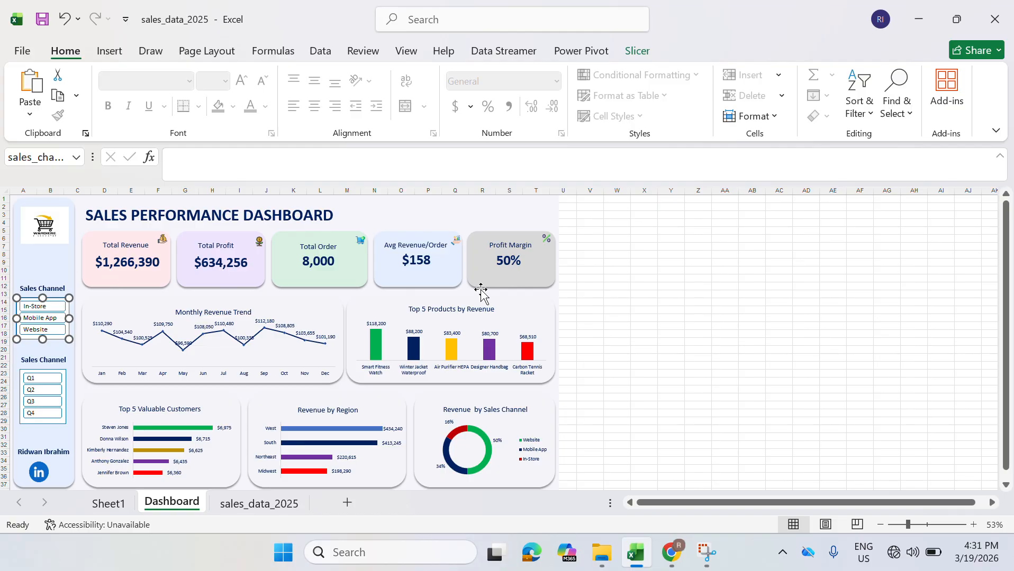
pyautogui.click(667, 327)
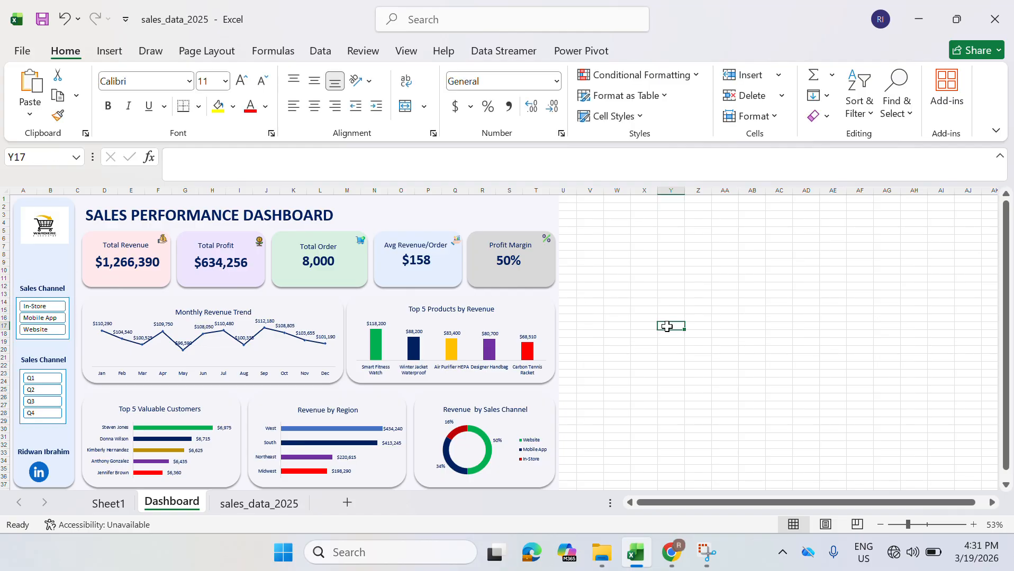